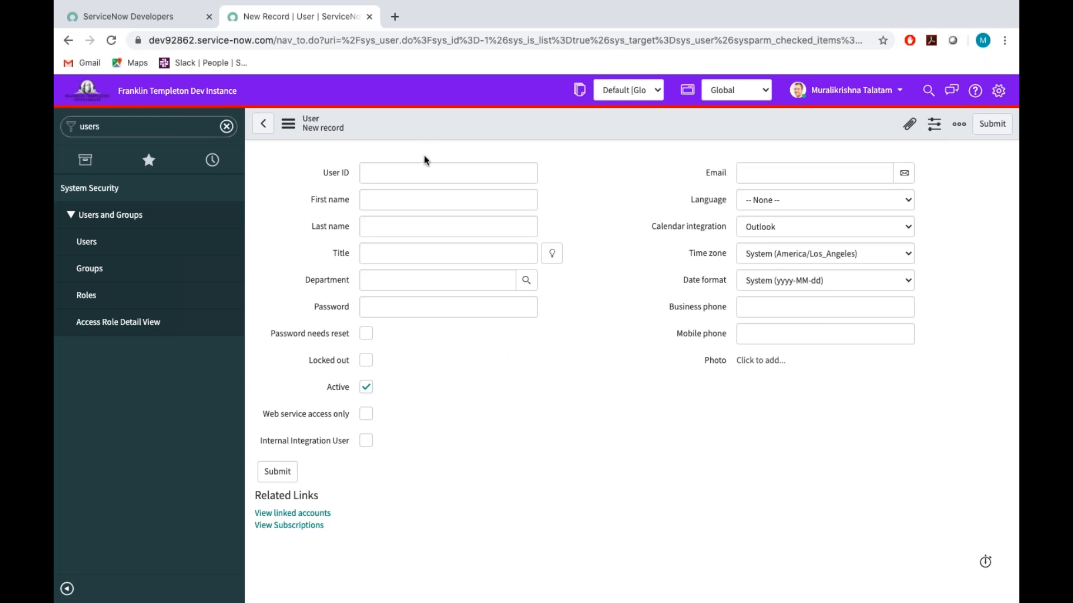
Enter the new user's user ID, first name and last name in the user record.
click(423, 173)
text(K)
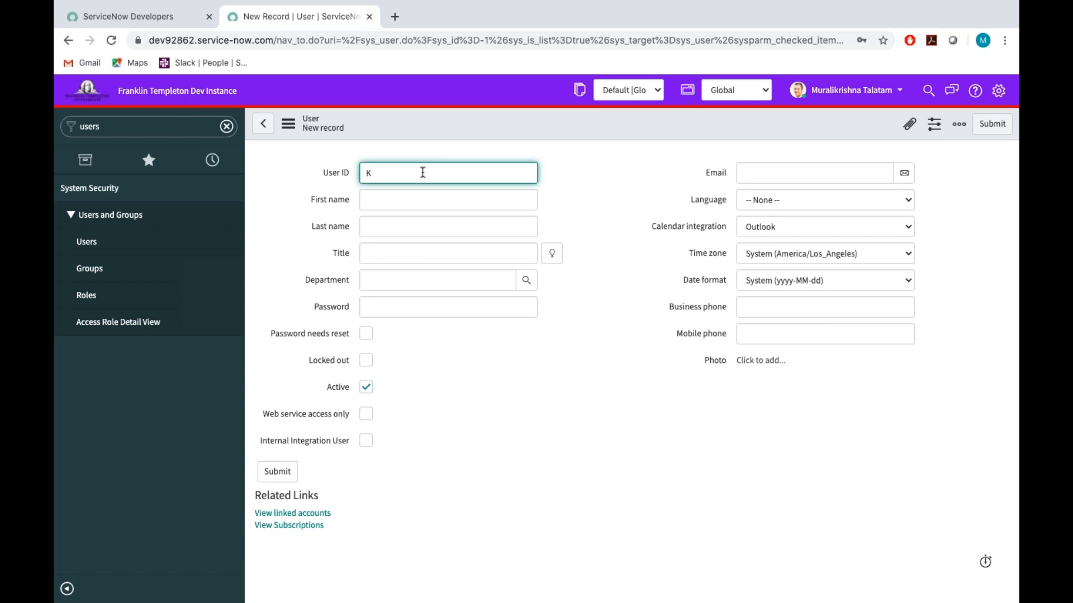
key(BackSpace)
text(kay.user)
click(390, 196)
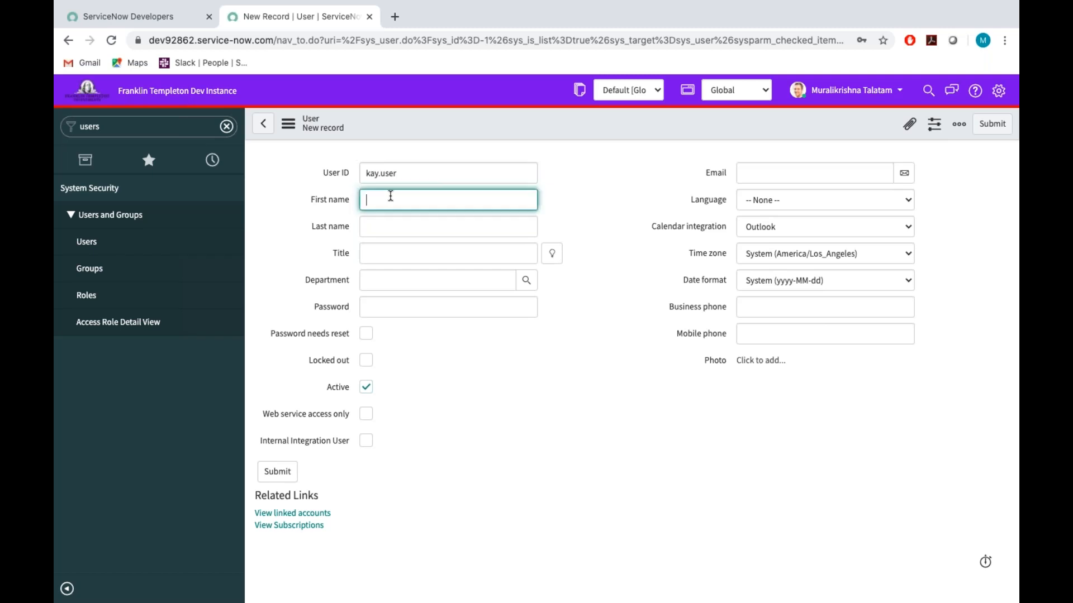
text(Kay)
click(381, 236)
text(User)
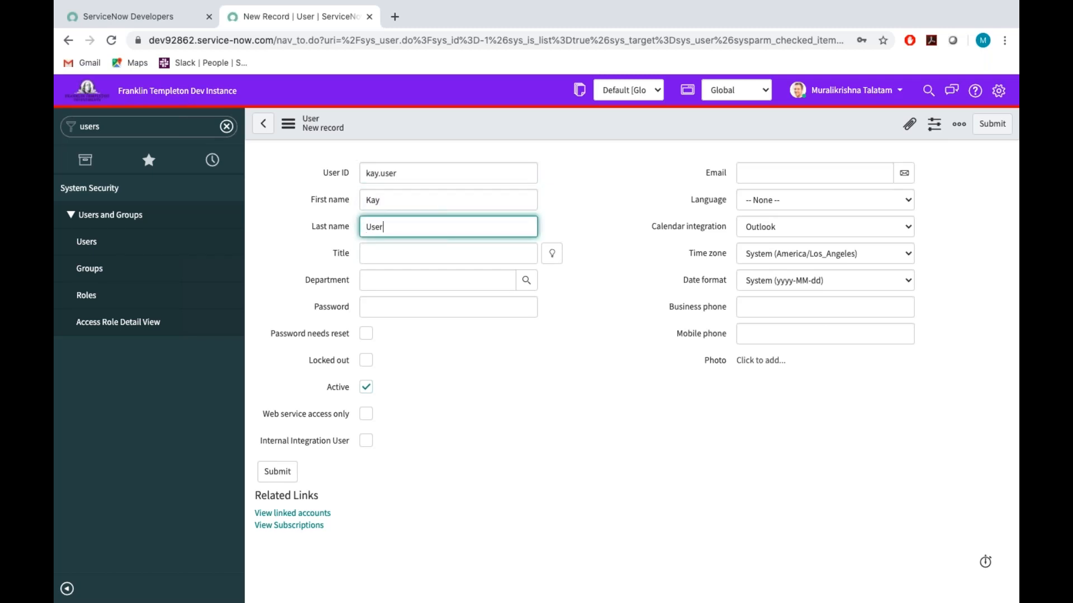
Set the new user's title to Developer and the department to IT.
click(390, 250)
text(De)
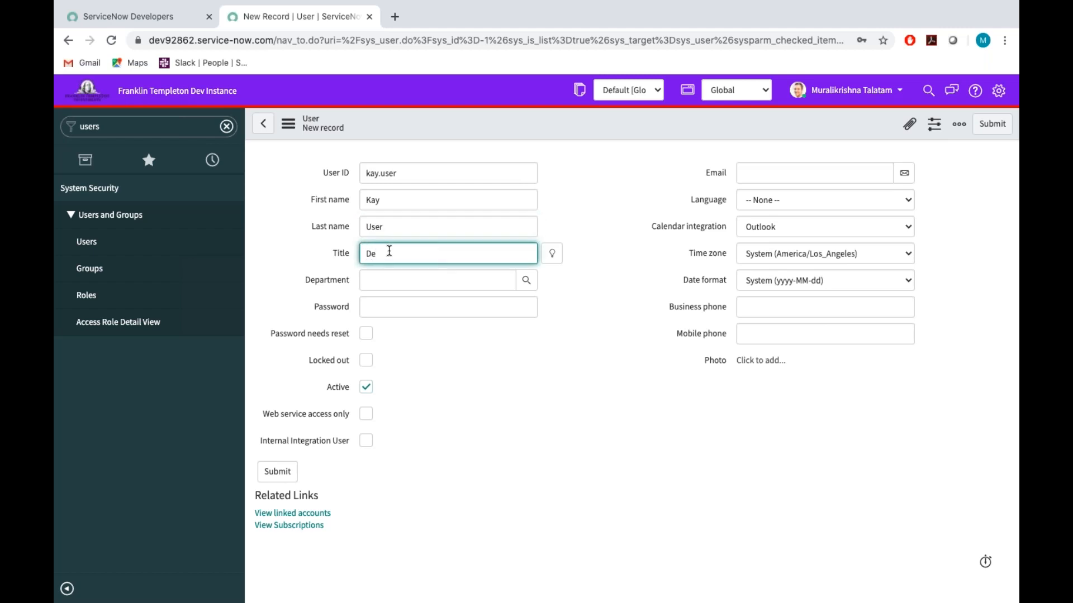
text(veloper)
click(399, 286)
text(IT)
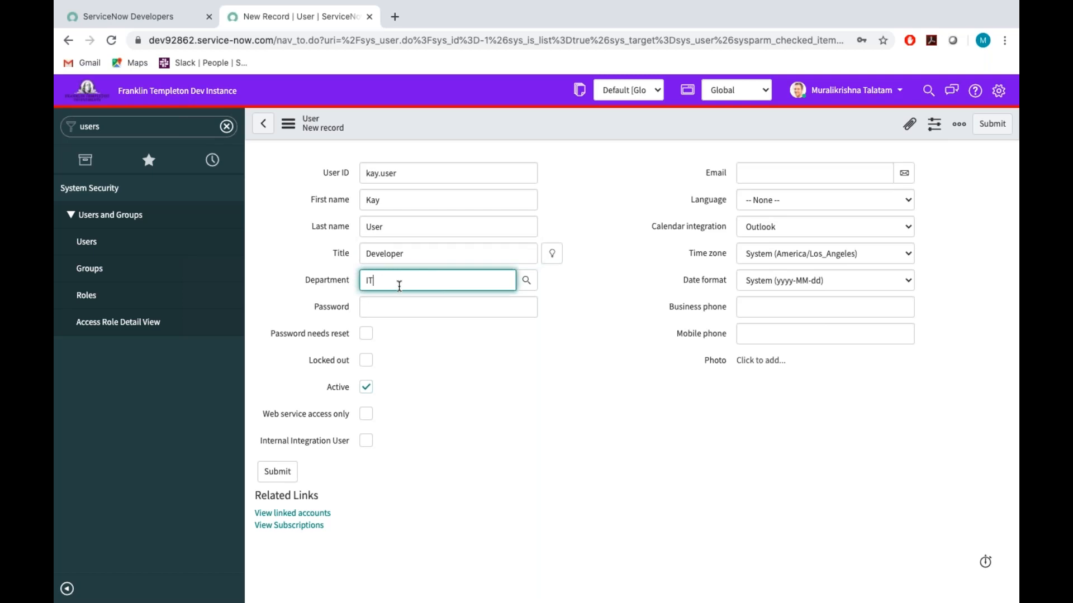
Enter the new user's password, submit the user record and dismiss the notification.
click(392, 309)
click(380, 309)
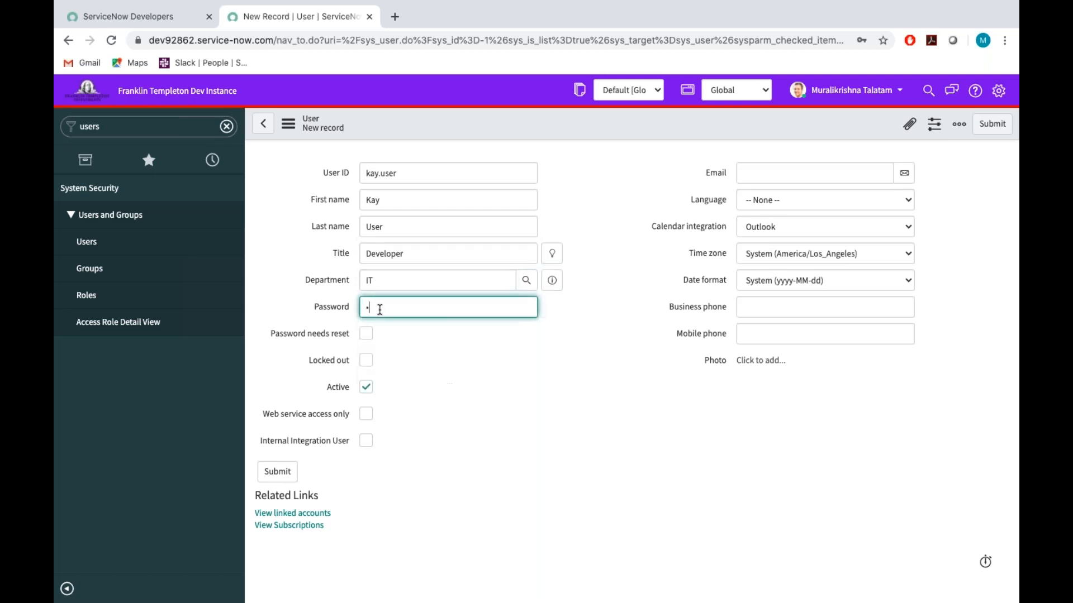
text(•••••••••)
click(994, 125)
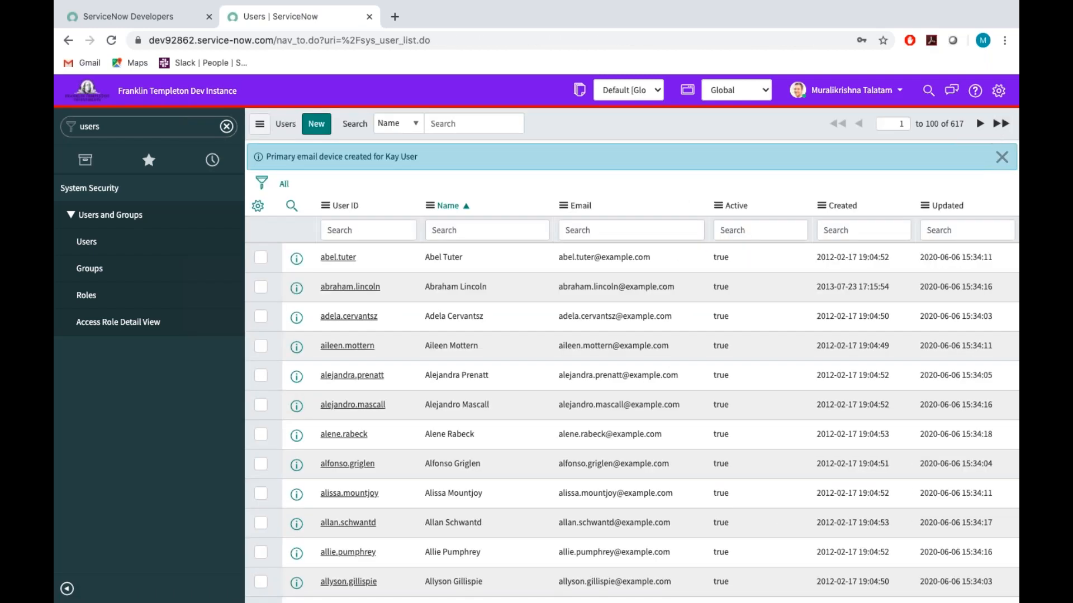
click(1002, 157)
Filter the navigator for "onb" and open the Create New Employee onboarding form.
click(166, 126)
key(ctrl+a)
key(BackSpace)
text(onbp)
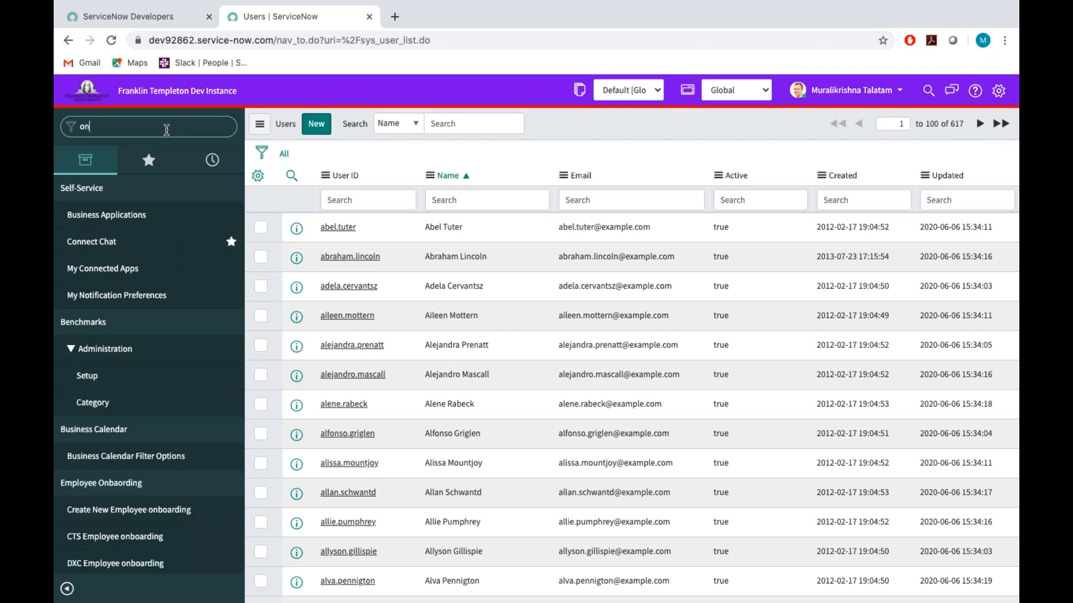
key(BackSpace)
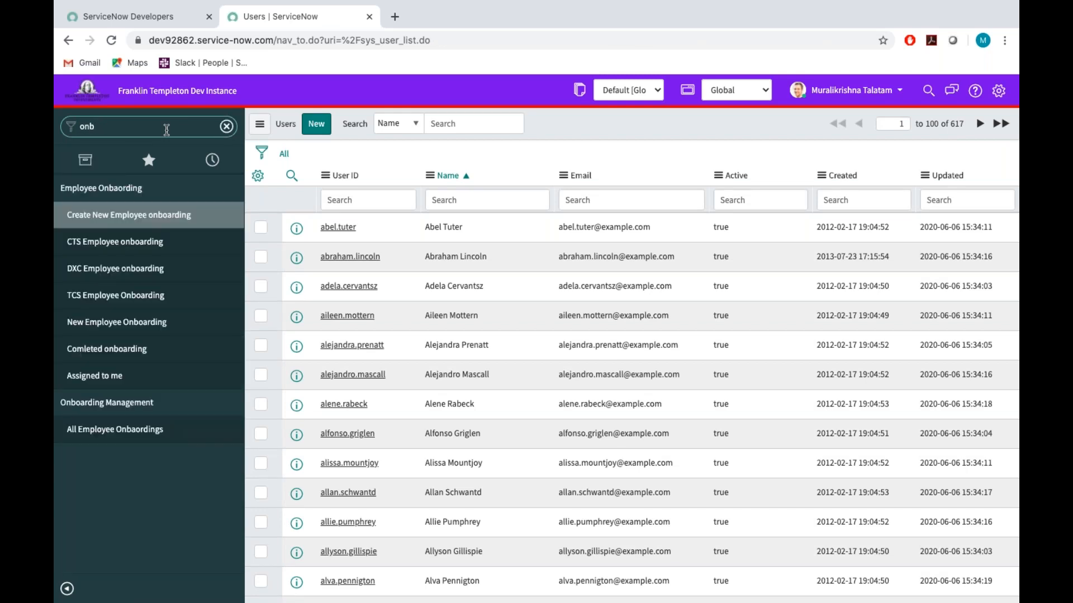
click(105, 219)
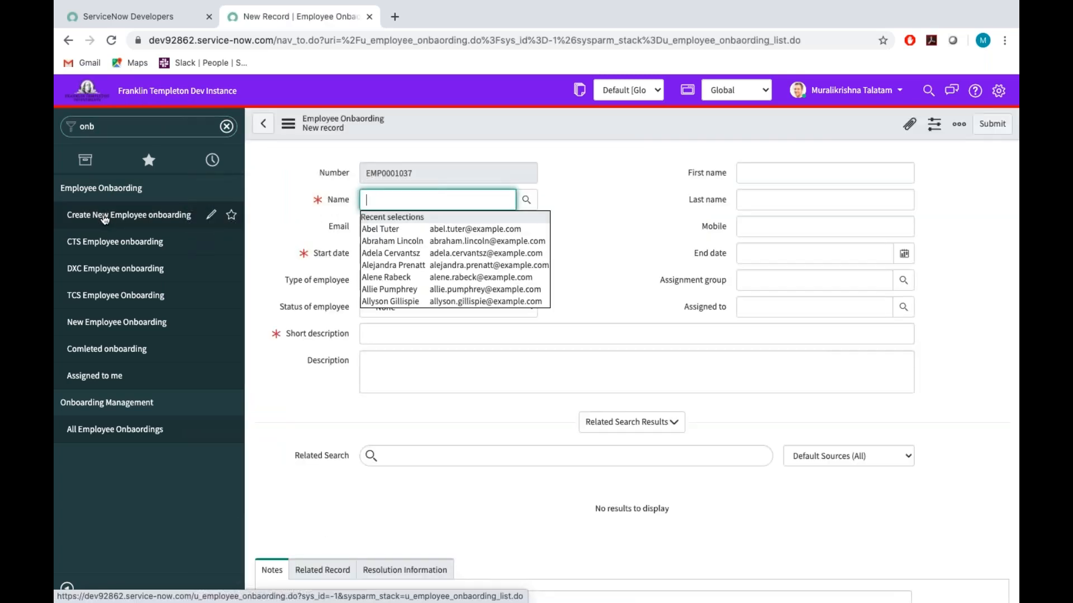
Select the newly created user as the onboarding record's Name and set the start date to 2020-06-20.
text(kay)
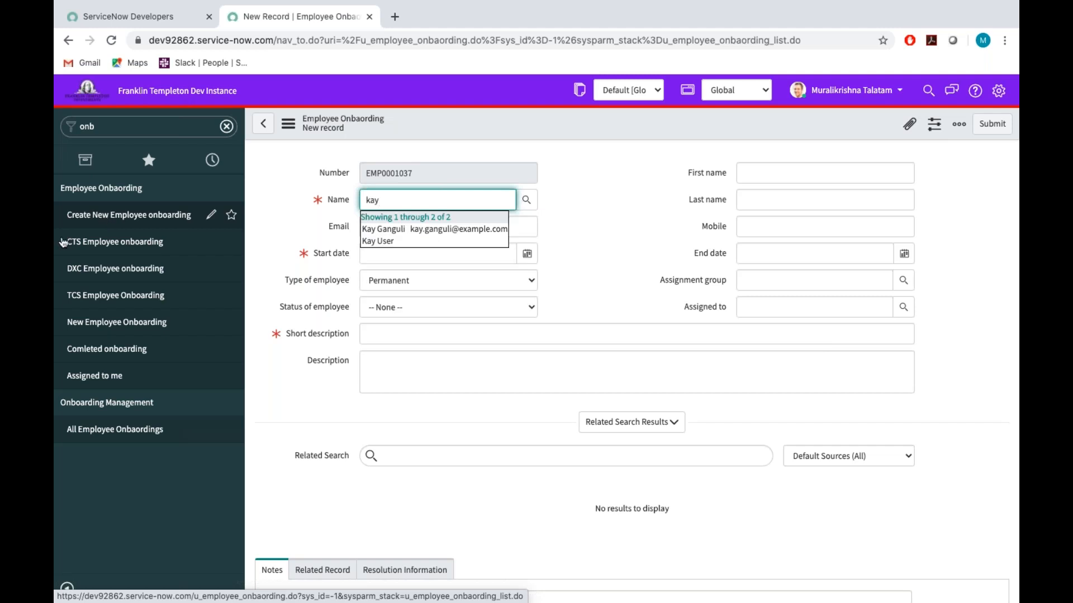
click(389, 243)
click(527, 256)
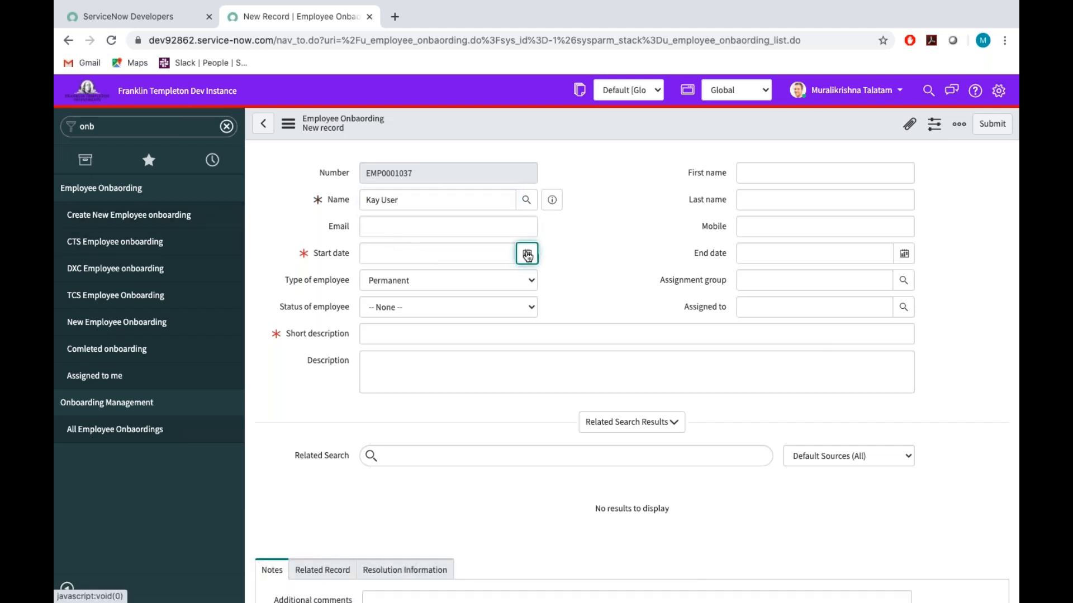
click(528, 256)
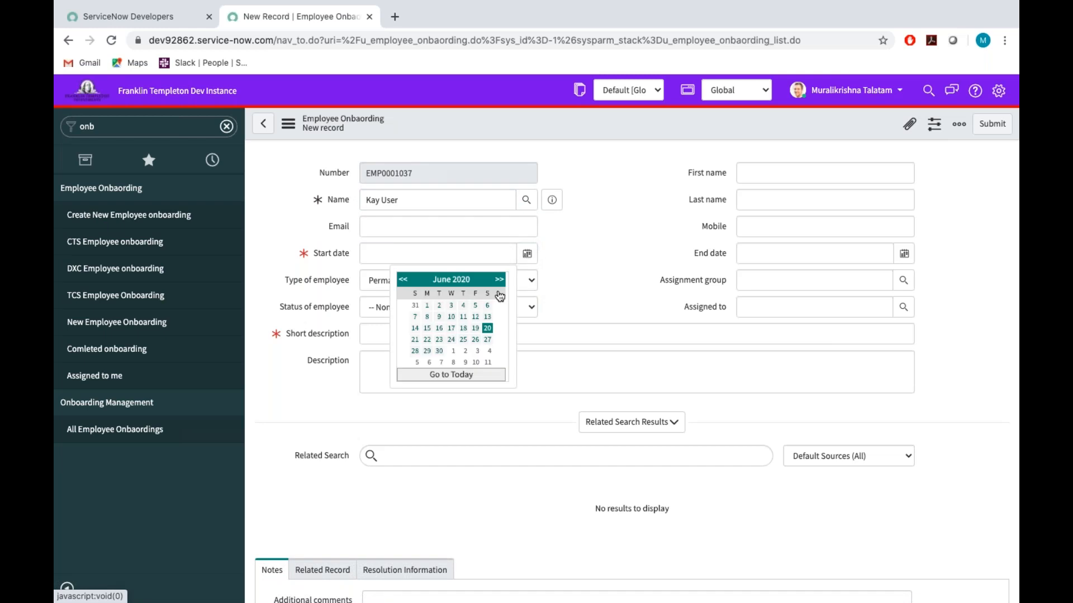
click(490, 334)
Enter the employee's email address and set the status of employee to New.
click(376, 225)
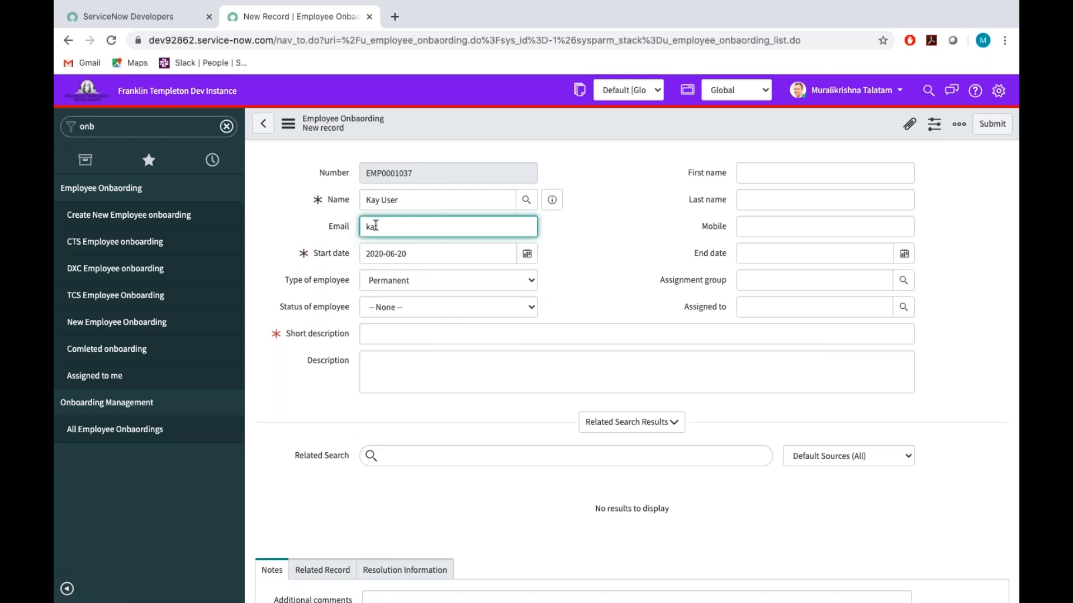
click(385, 307)
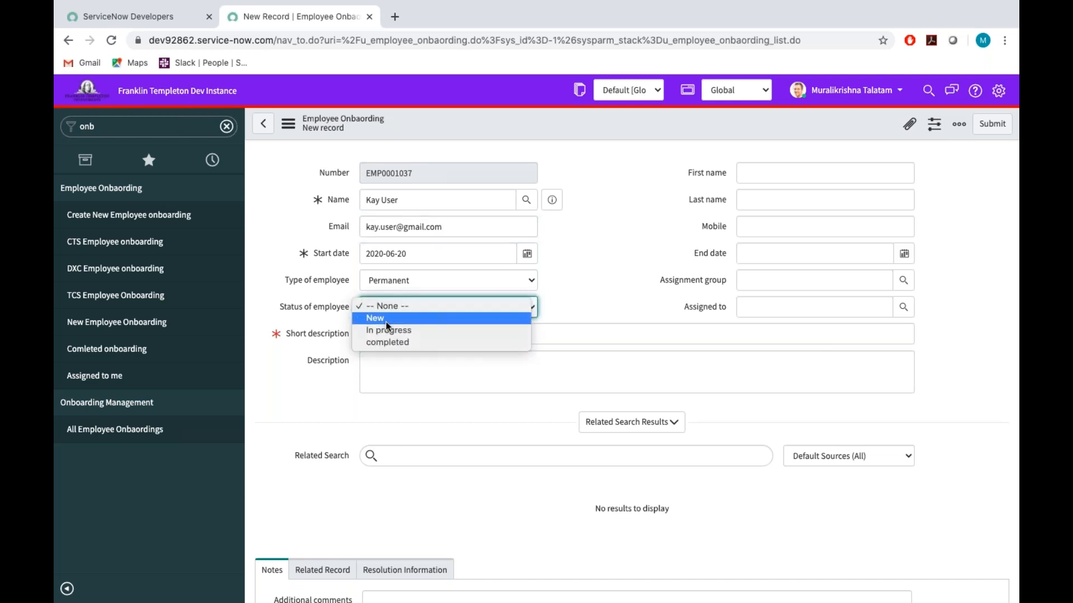
click(386, 318)
Fill in the employee's first name, last name and mobile number.
click(755, 168)
text(Kay)
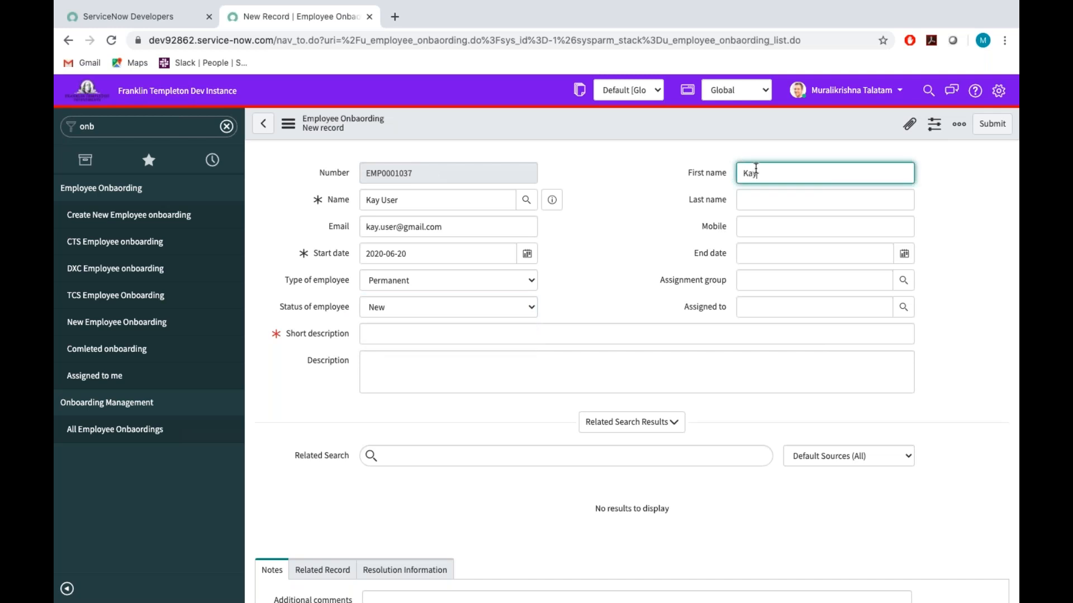
click(762, 206)
text(user)
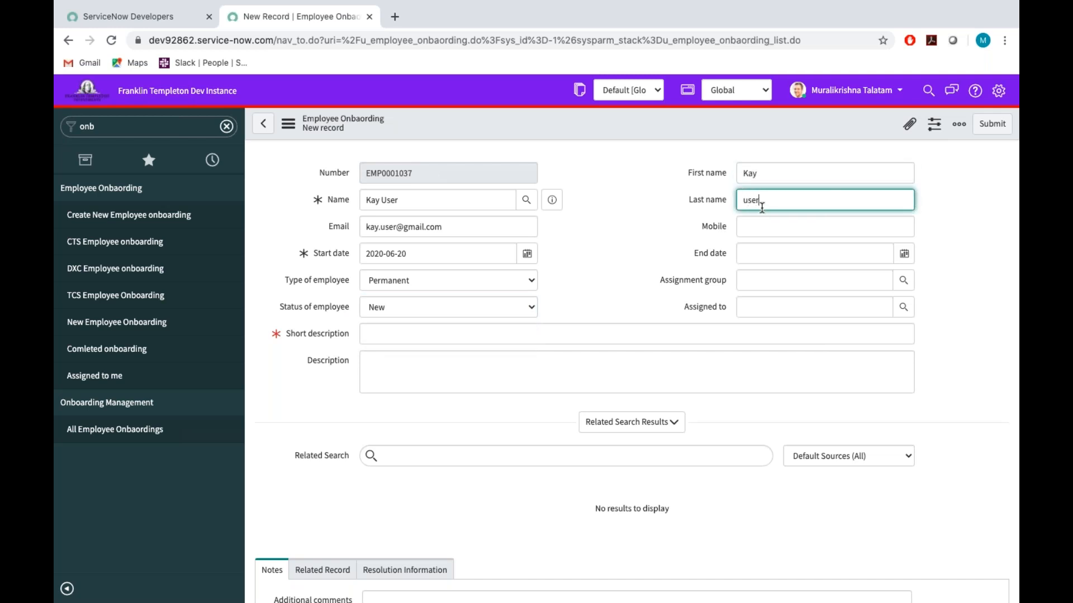
click(754, 231)
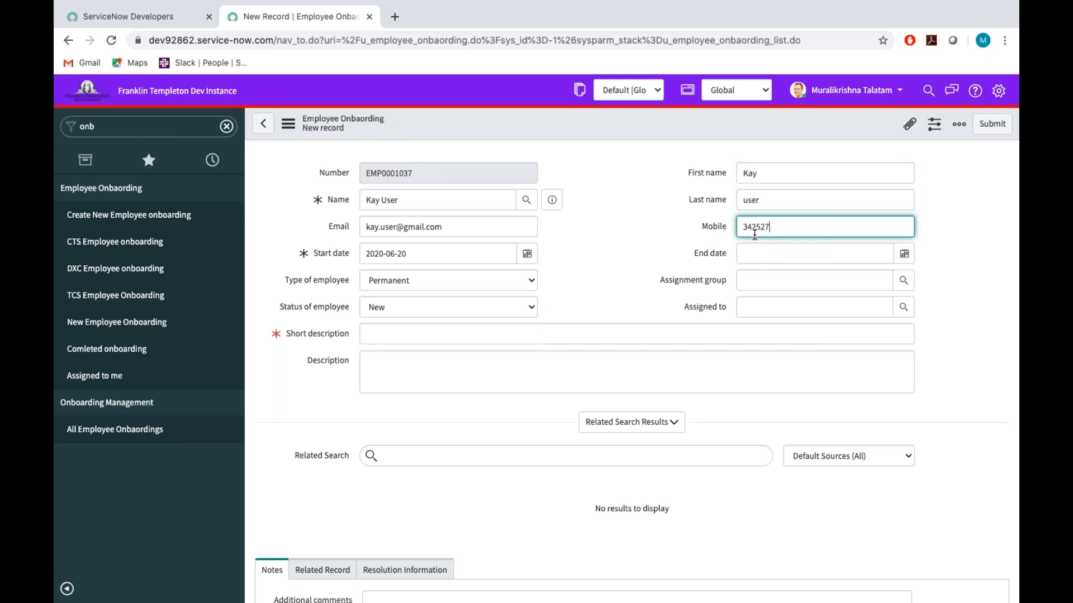
Set the onboarding record's end date to 2021-07-31.
click(903, 254)
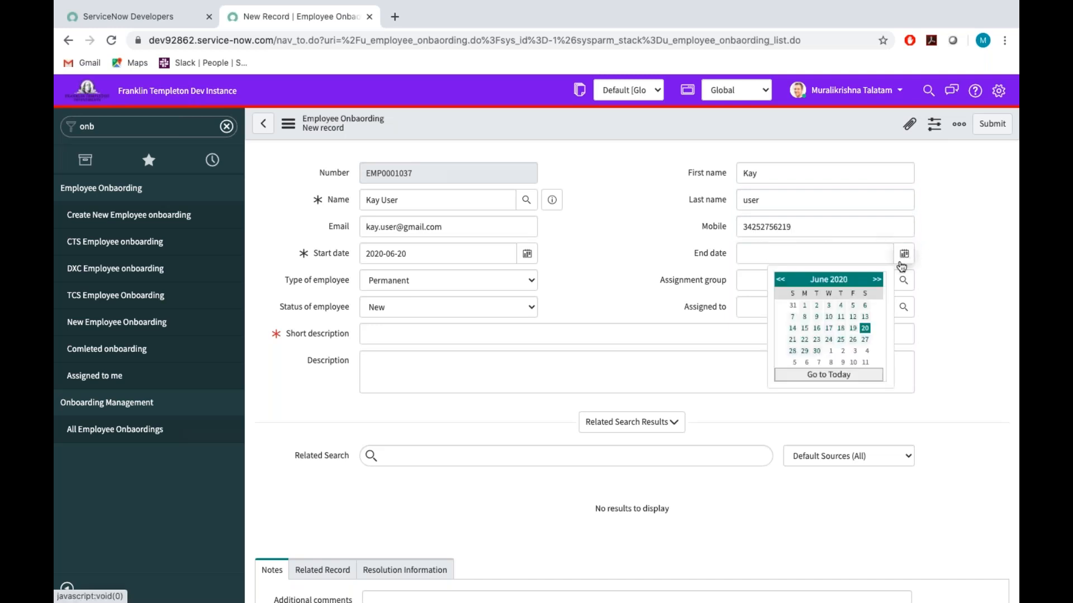
click(876, 281)
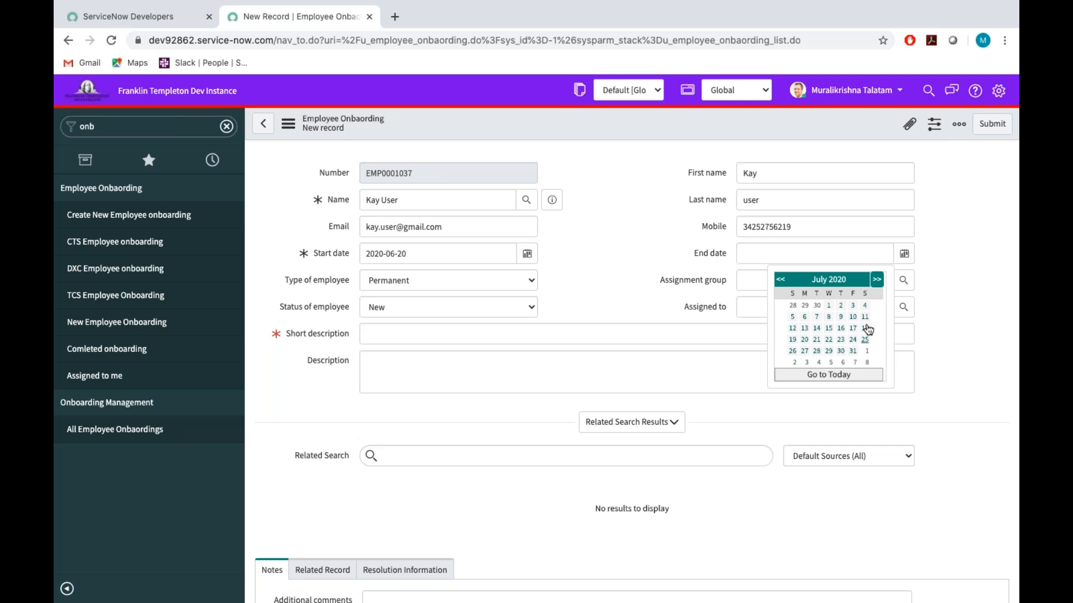
click(854, 352)
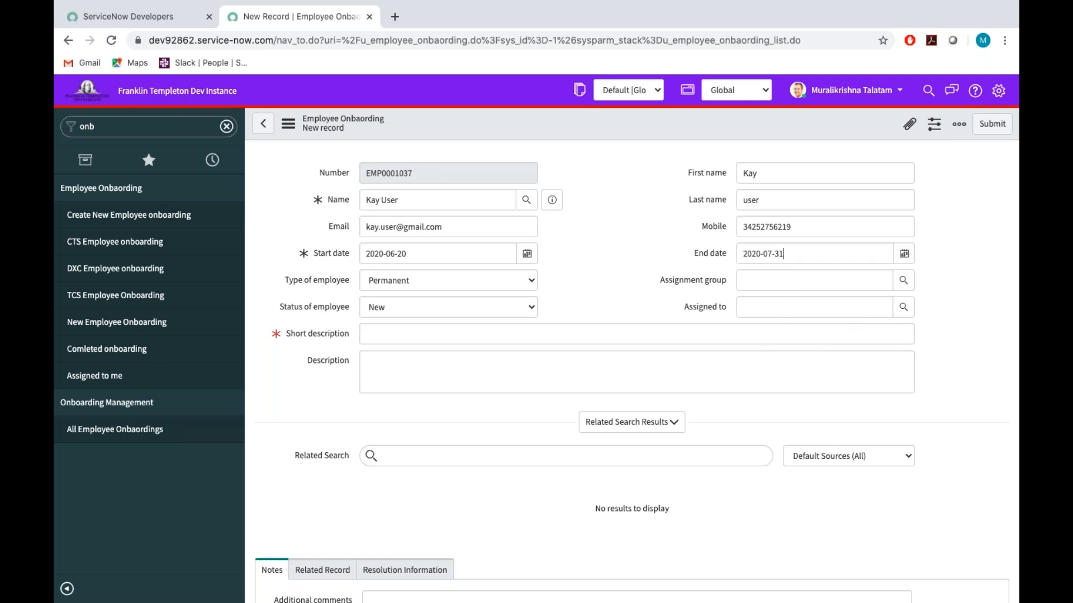
click(904, 254)
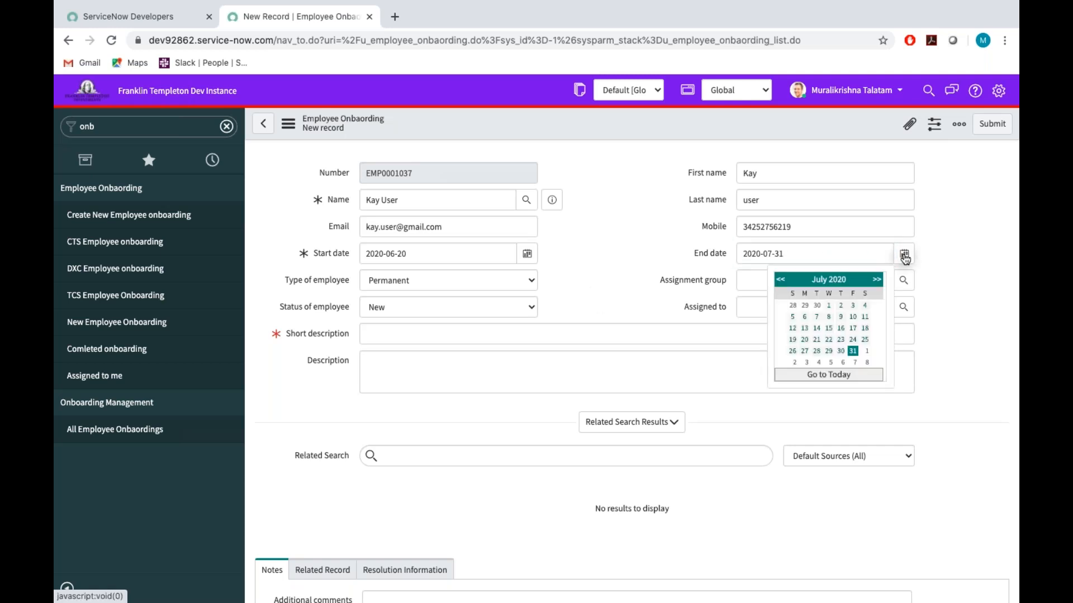
click(789, 256)
click(759, 254)
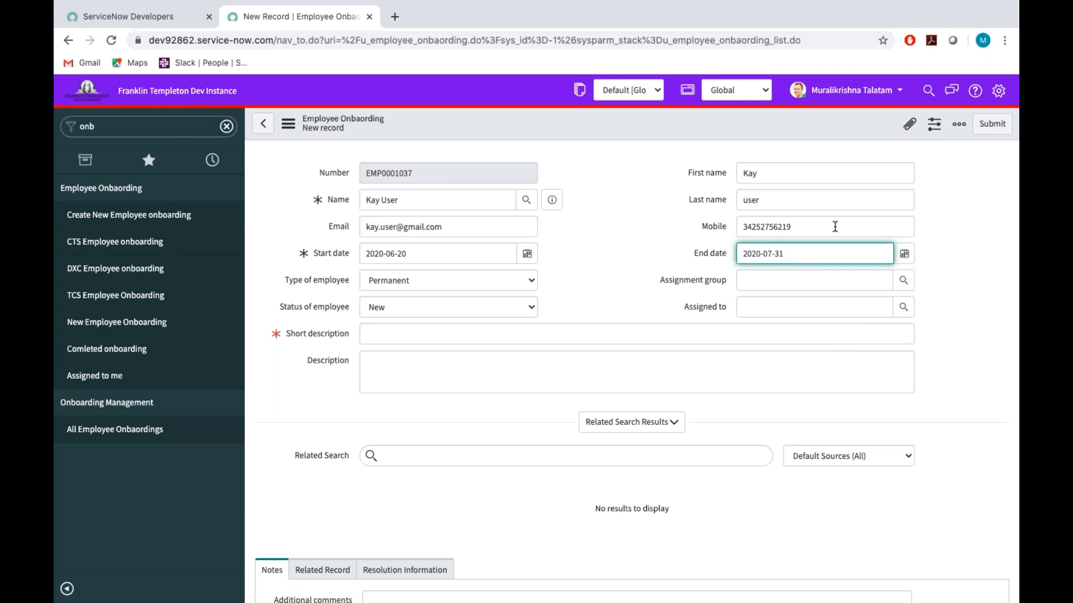
click(618, 266)
Enter "New Employee joined in the company" as the short description.
click(386, 334)
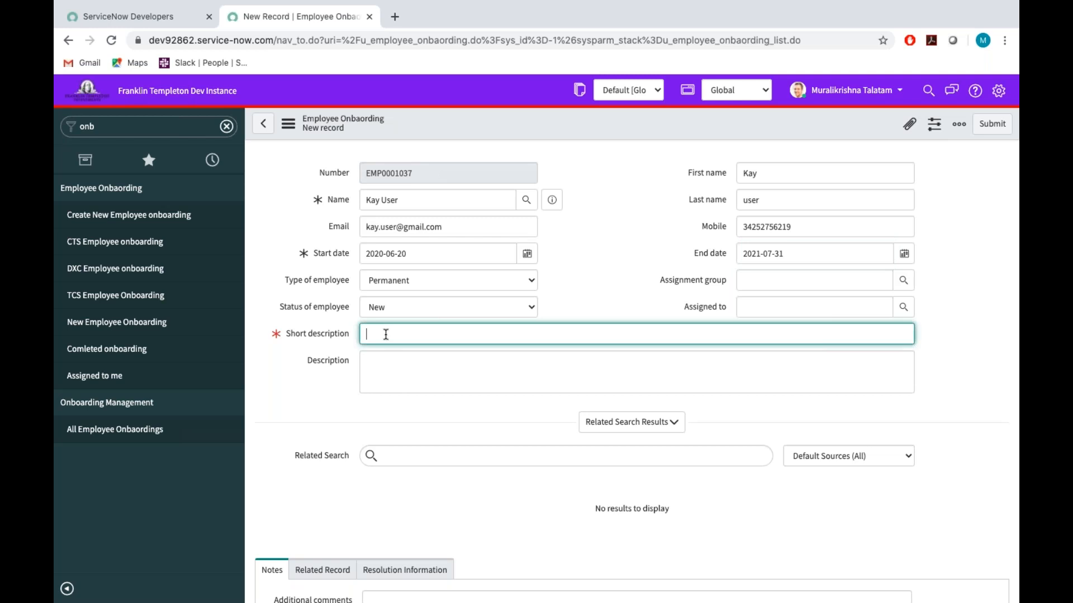
text(New Employee joined in the organiza)
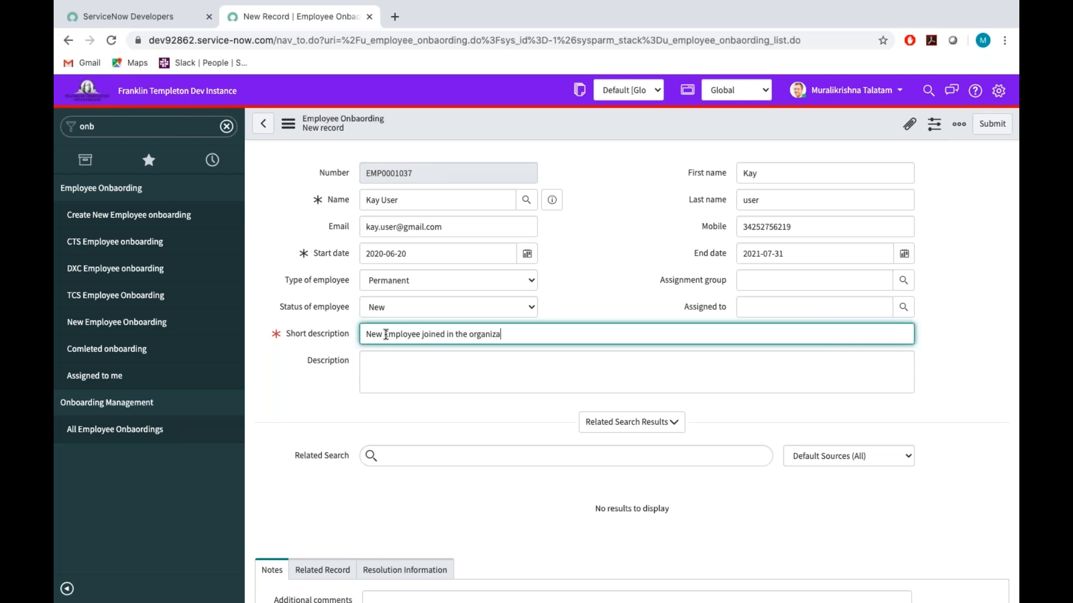
text(tion)
key(BackSpace)
key(BackSpace)
key(BackSpace)
key(BackSpace)
key(BackSpace)
key(BackSpace)
key(BackSpace)
key(BackSpace)
key(BackSpace)
key(BackSpace)
key(BackSpace)
key(BackSpace)
text(company)
Write "New Employee is joined find the below details." as the first line of the description.
click(378, 373)
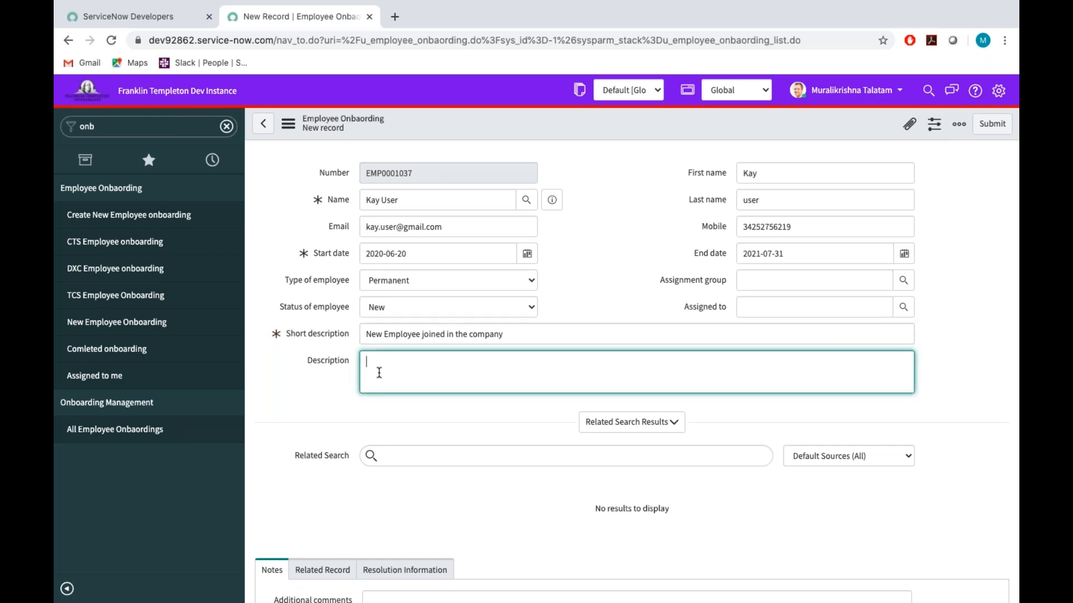
text(New Employee is joined find the bwlo)
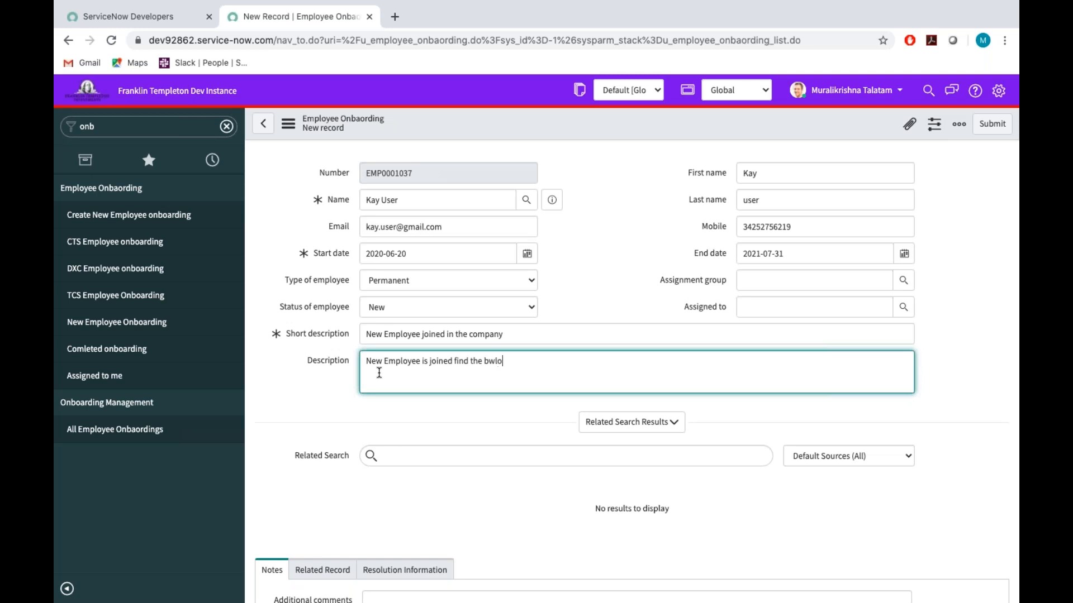
key(BackSpace)
key(BackSpace)
key(BackSpace)
text(elow details.)
Add an "Email :" line to the description with the address copied from the record's Email field.
key(Return)
text(Firsts)
key(BackSpace)
key(BackSpace)
key(BackSpace)
key(BackSpace)
text(Email :)
drag(461, 225, 280, 216)
key(ctrl+c)
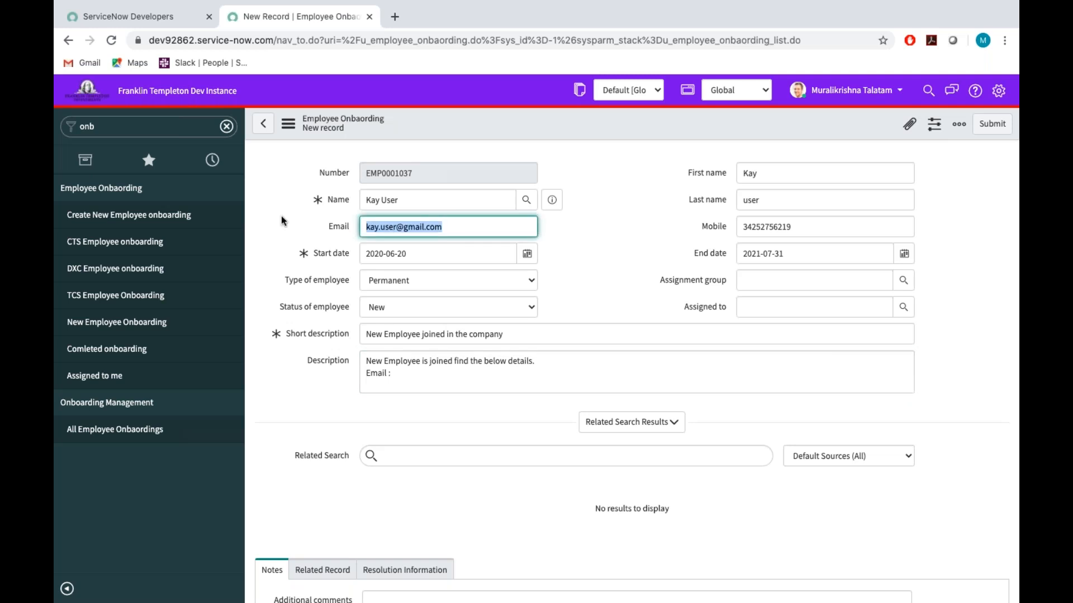
click(401, 370)
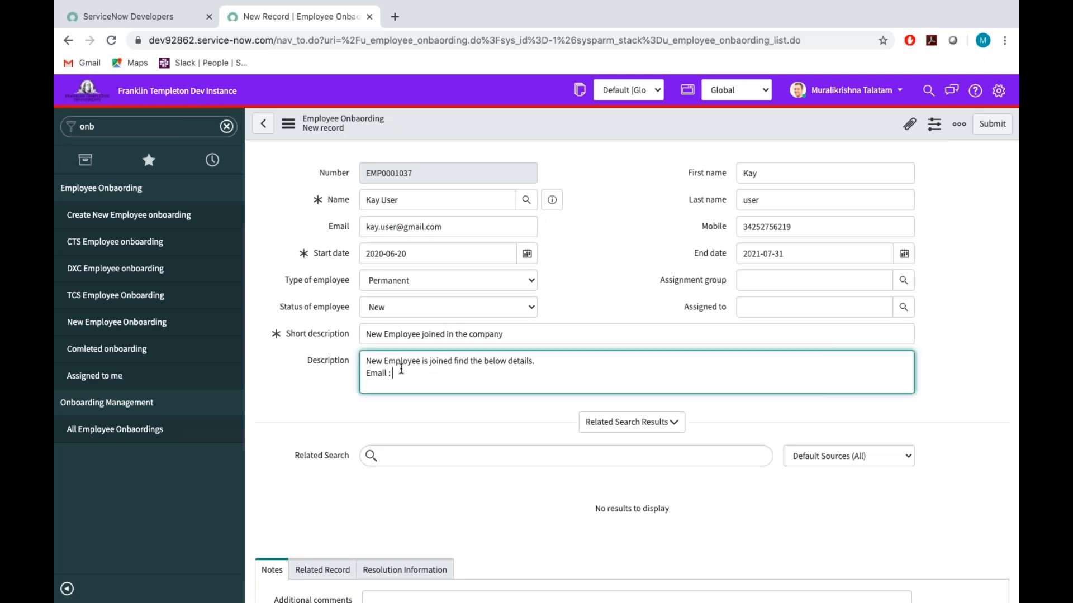
key(ctrl+v)
Add a "Mobile :" line to the description with the number copied from the record's Mobile field.
key(Return)
text(Mobi)
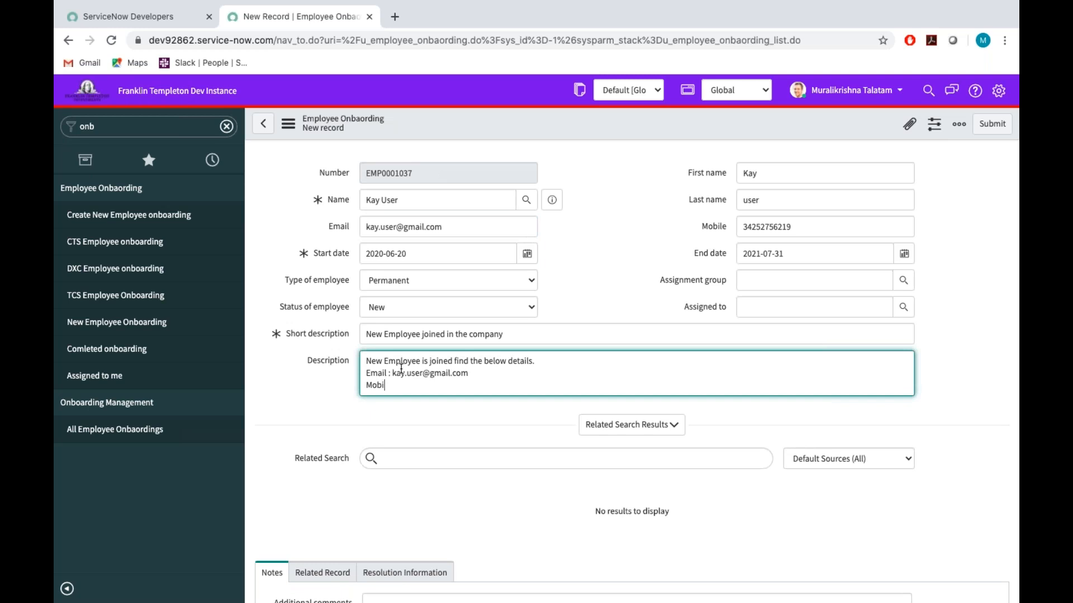
text(le :)
click(803, 225)
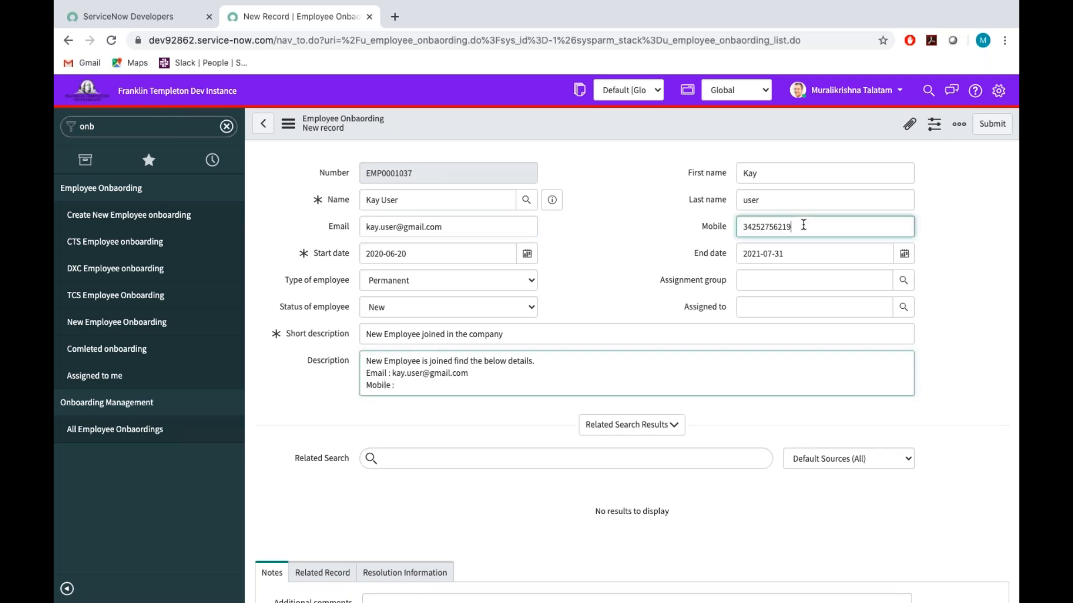
drag(804, 225, 666, 226)
key(ctrl+c)
click(407, 385)
key(ctrl+v)
click(304, 404)
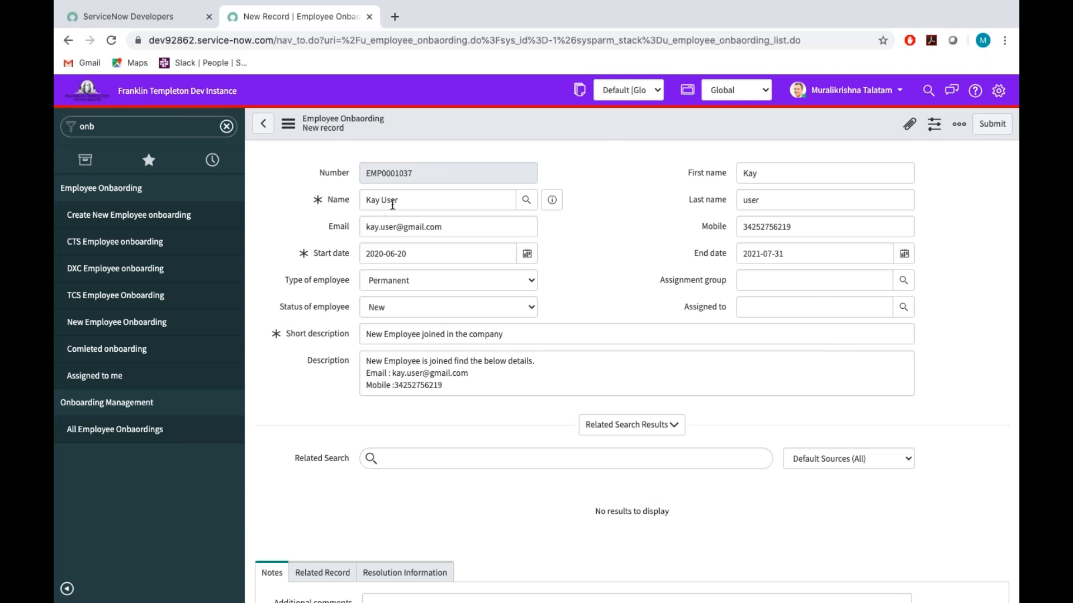
Set the assignment group to Application Development and assign the record to the first recently selected user.
drag(407, 200, 343, 199)
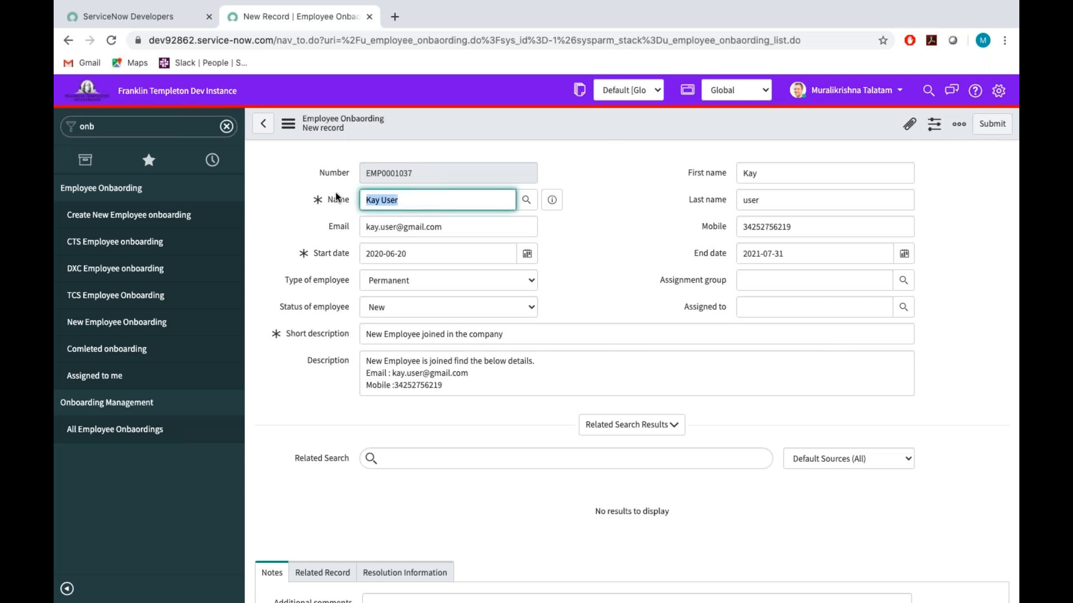
click(769, 279)
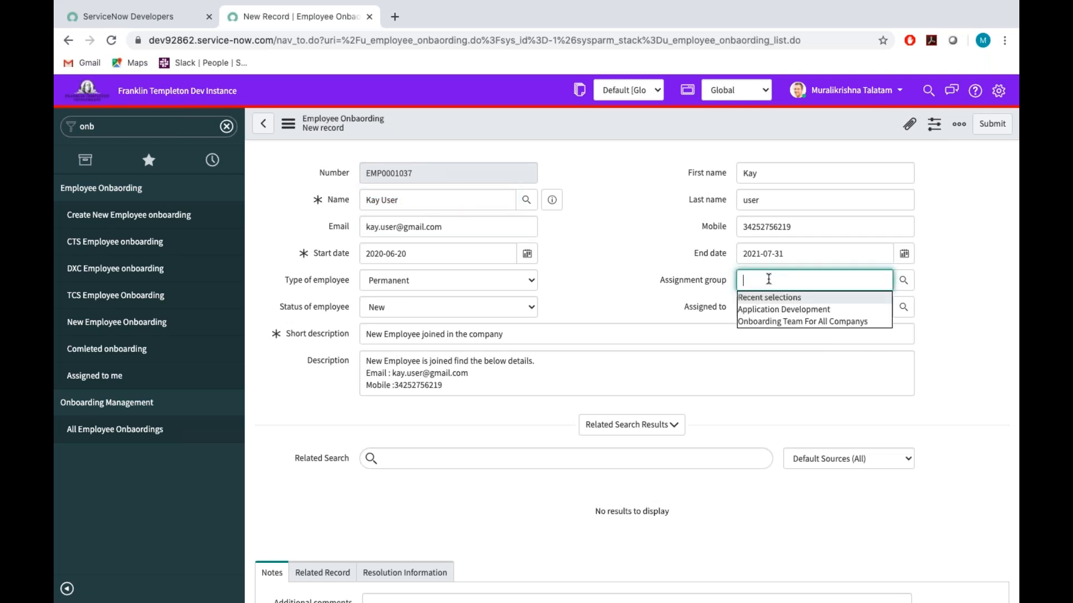
click(764, 309)
click(763, 307)
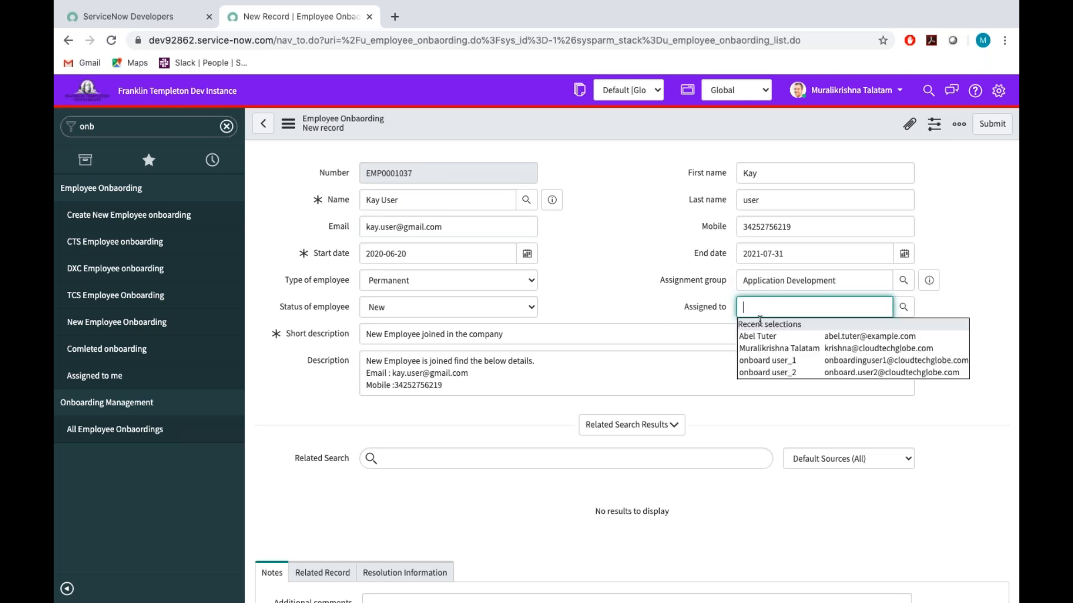
click(764, 337)
click(624, 284)
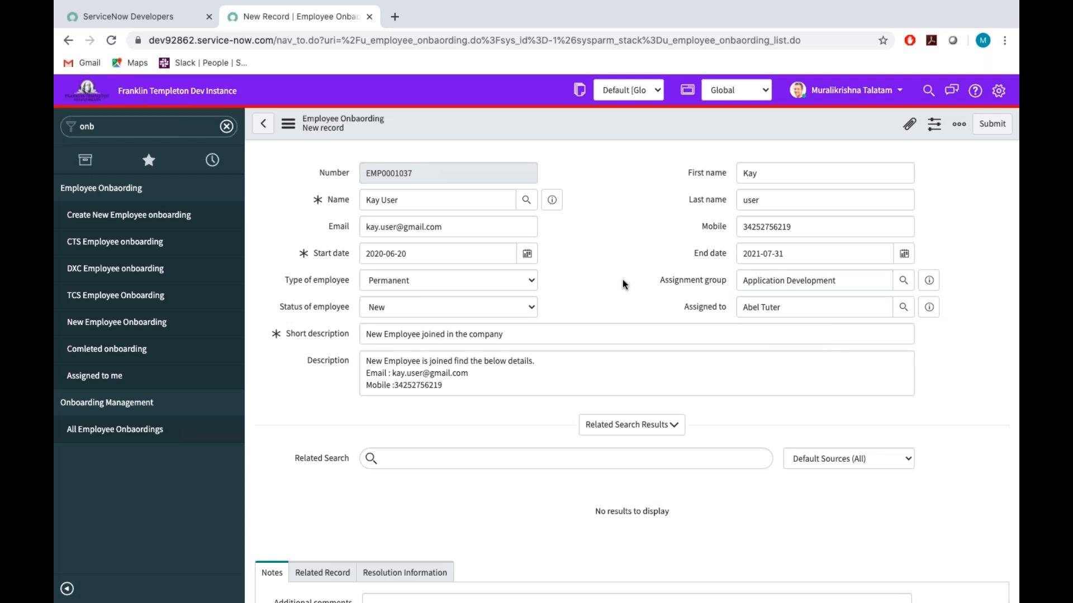
Submit the new employee onboarding record.
click(847, 282)
drag(847, 282, 685, 263)
click(610, 259)
click(993, 125)
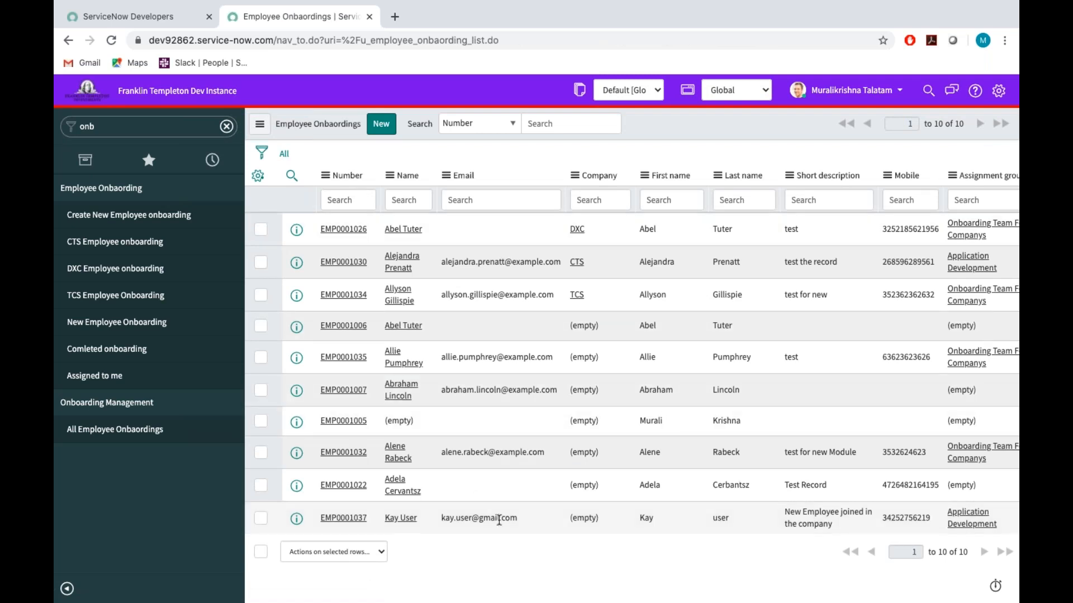
Add the Updated column directly after Name in the onboarding list and sort the list by it in descending order.
click(258, 176)
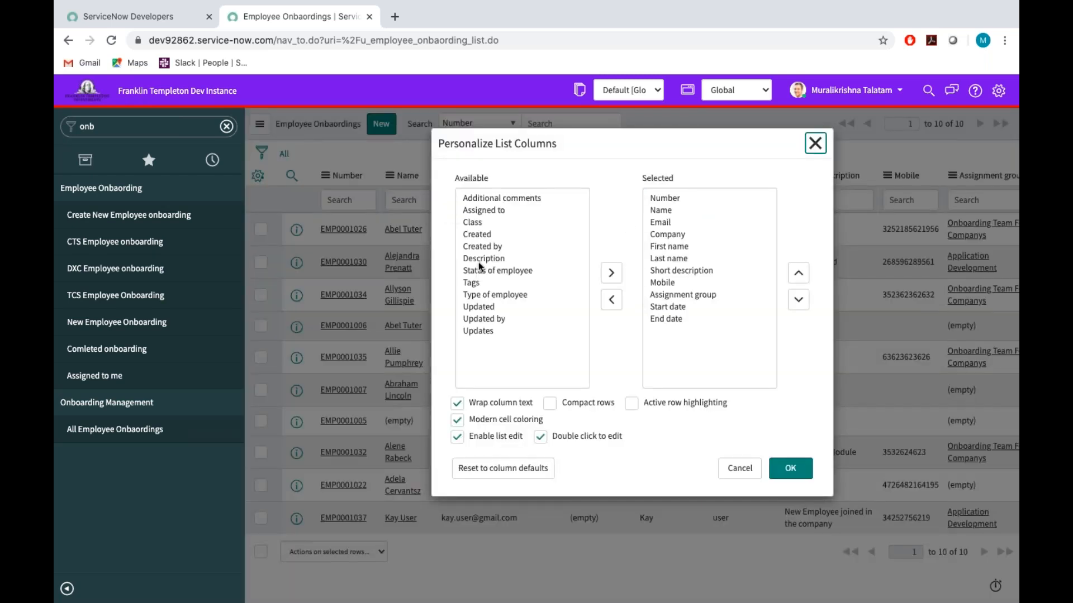
click(478, 306)
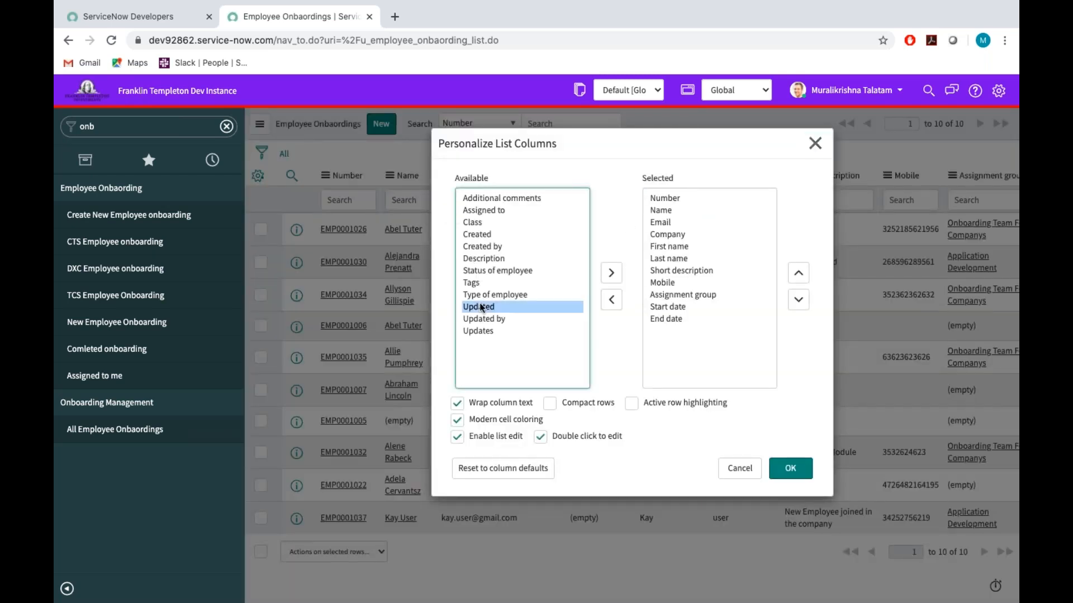
click(611, 273)
click(798, 274)
click(797, 274)
click(797, 274)
click(797, 274)
click(798, 274)
click(797, 274)
click(797, 274)
click(793, 278)
click(794, 277)
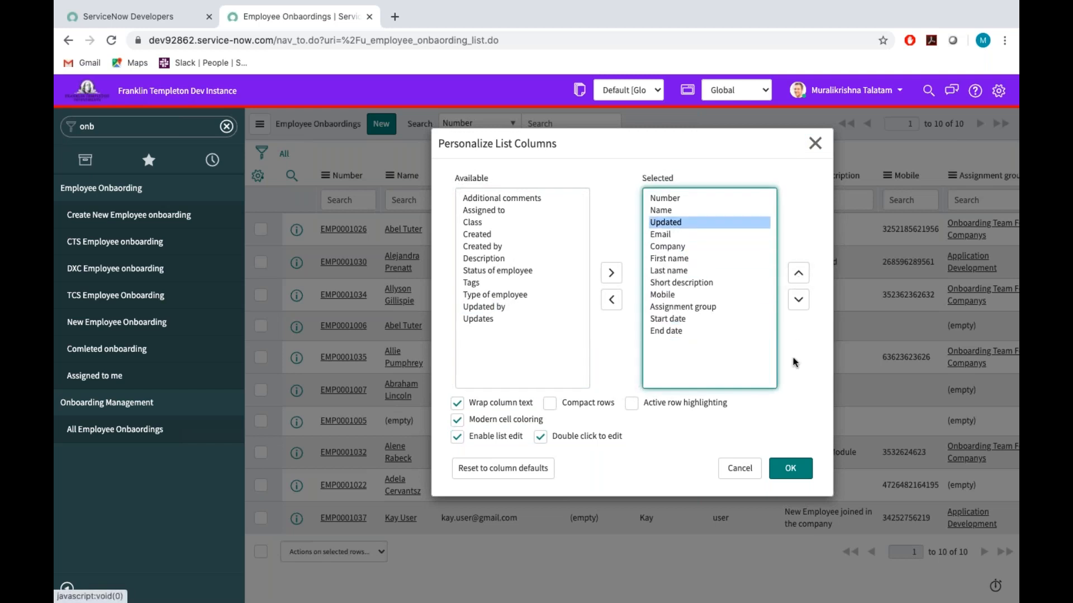
click(790, 467)
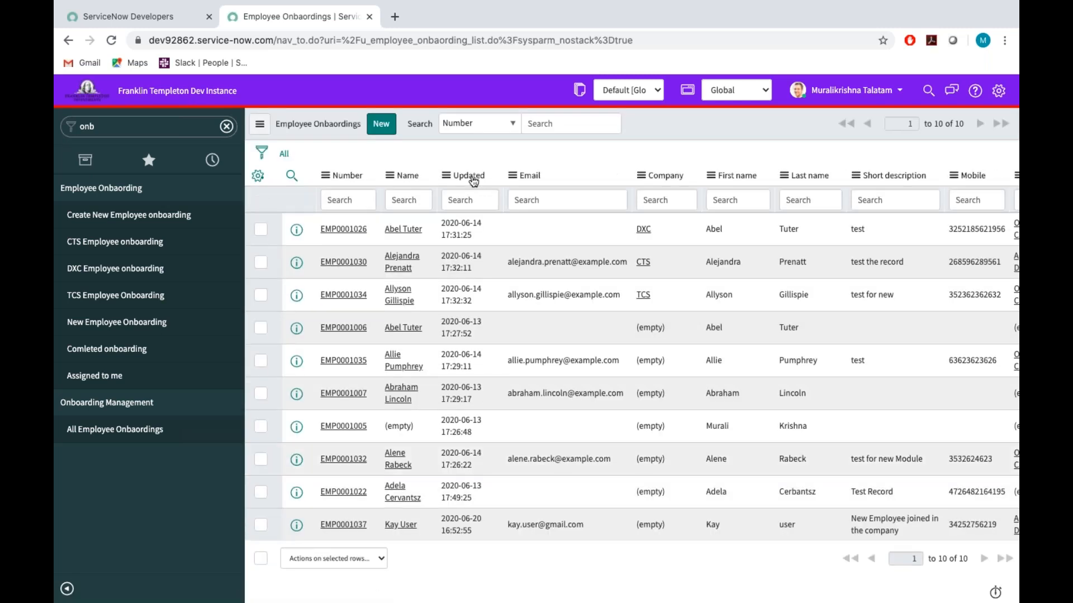
click(472, 178)
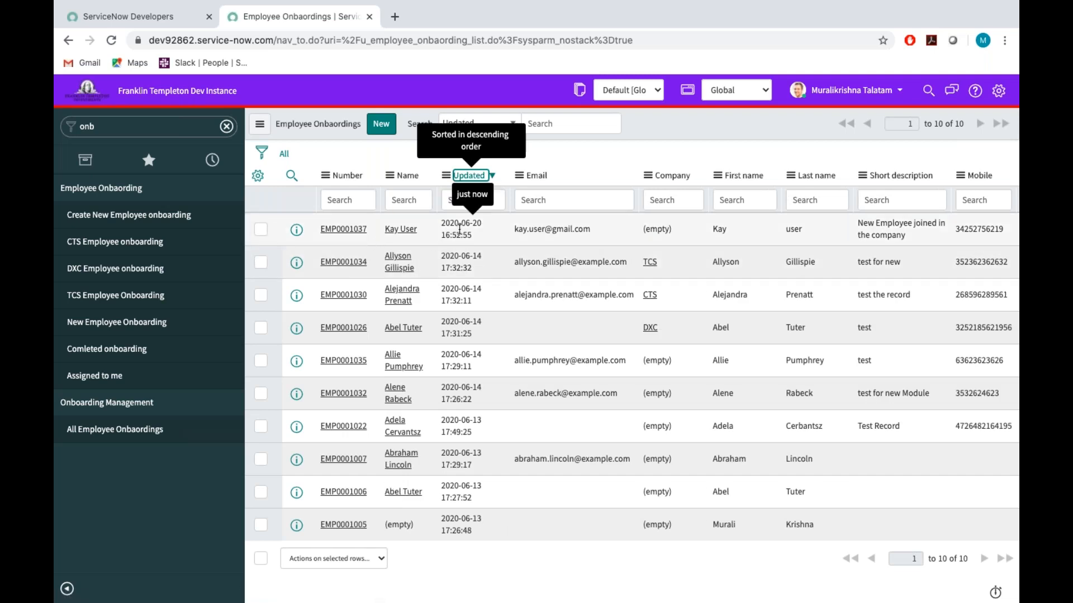
Open the Emails system log and look through the emails created today.
double_click(160, 120)
key(BackSpace)
text(emails)
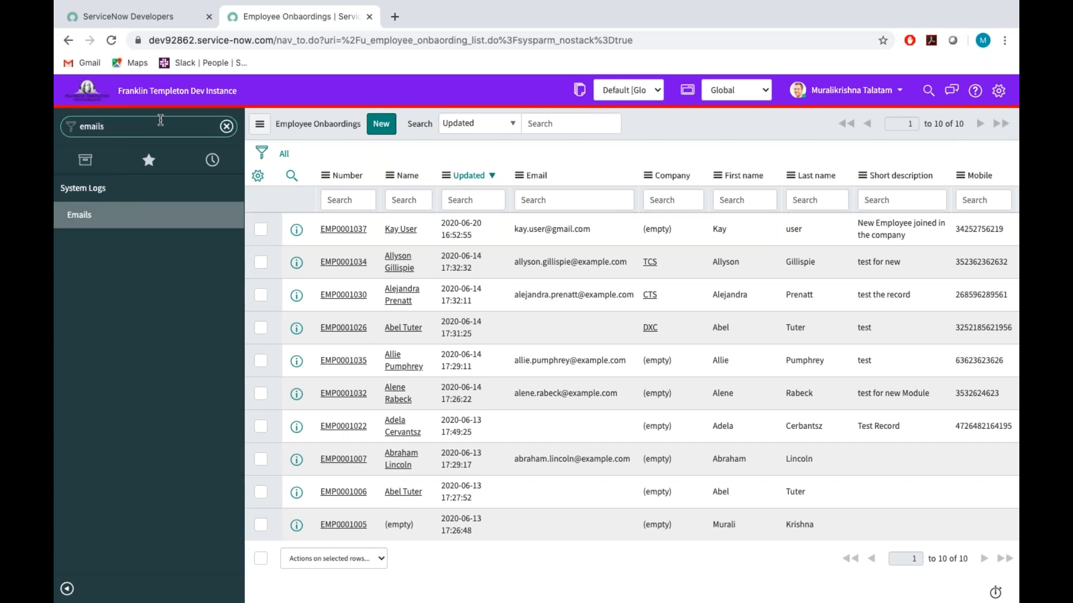
click(84, 216)
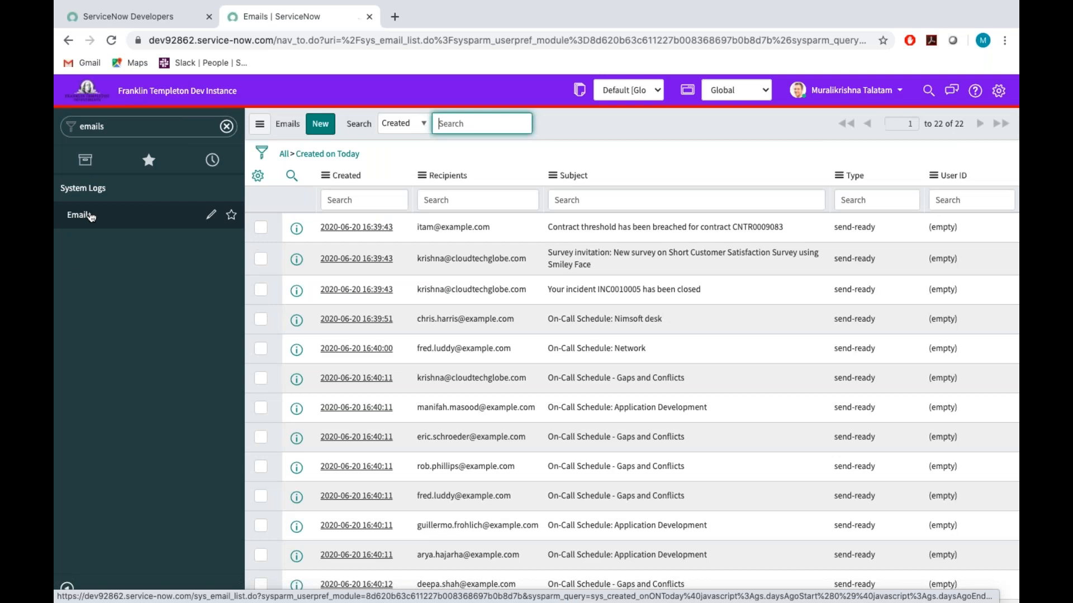
scroll(422, 276, down, 5)
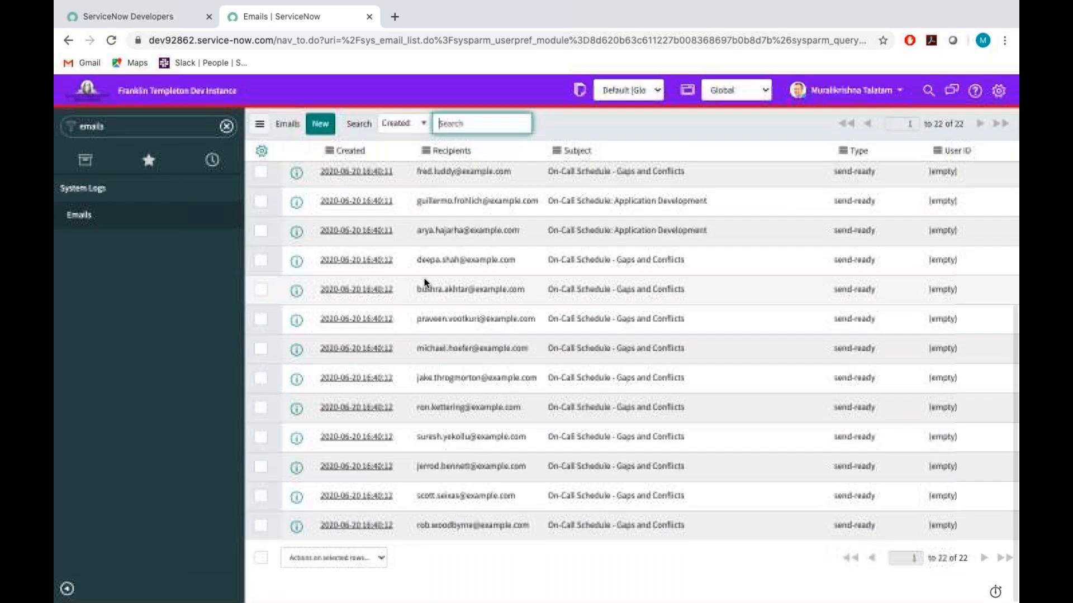
scroll(421, 276, up, 5)
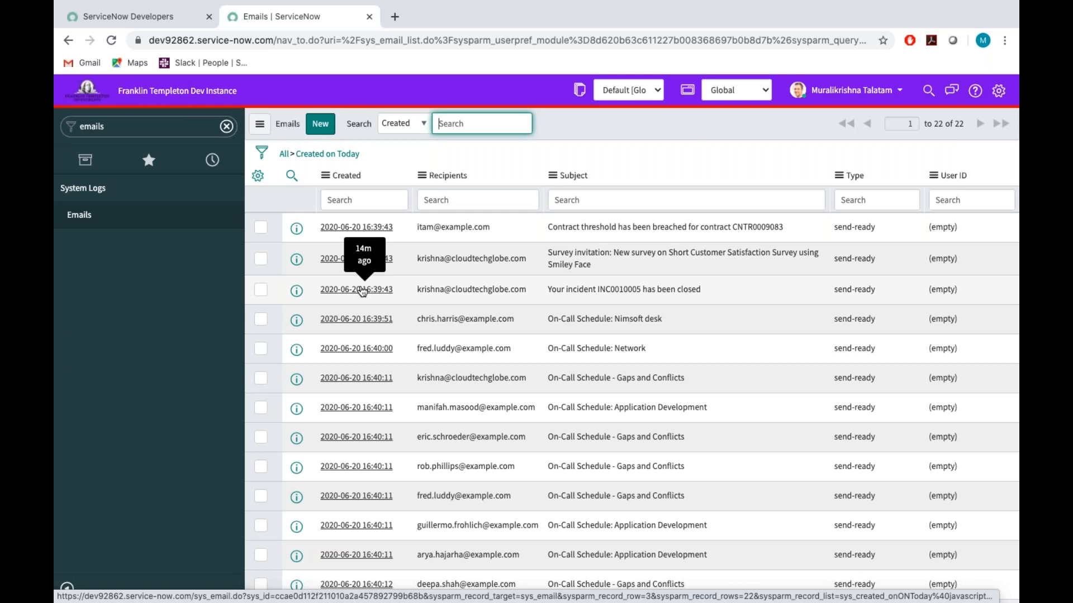
Find the onboarding modules in the navigator and open a blank Create New Employee onboarding form.
click(118, 128)
key(BackSpace)
text(onboarding reco)
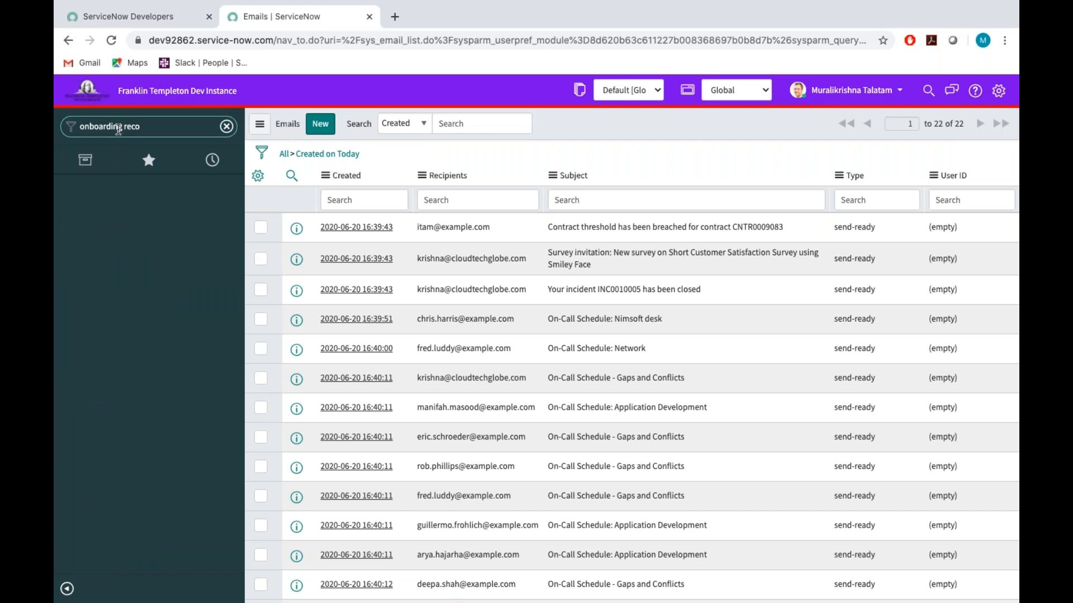
key(BackSpace)
key(BackSpace)
key(BackSpace)
key(BackSpace)
key(BackSpace)
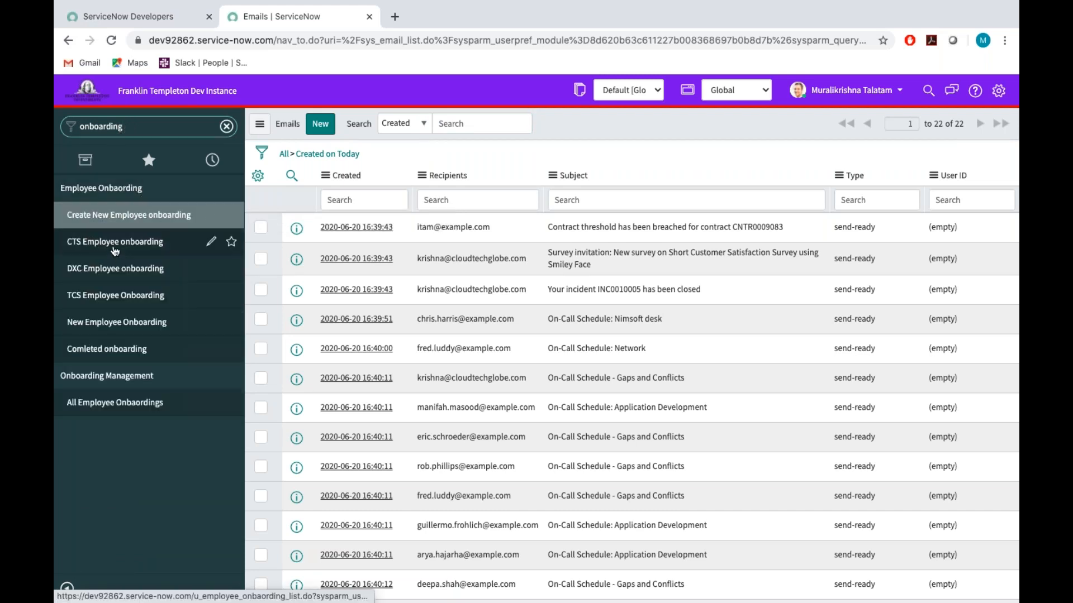
click(106, 218)
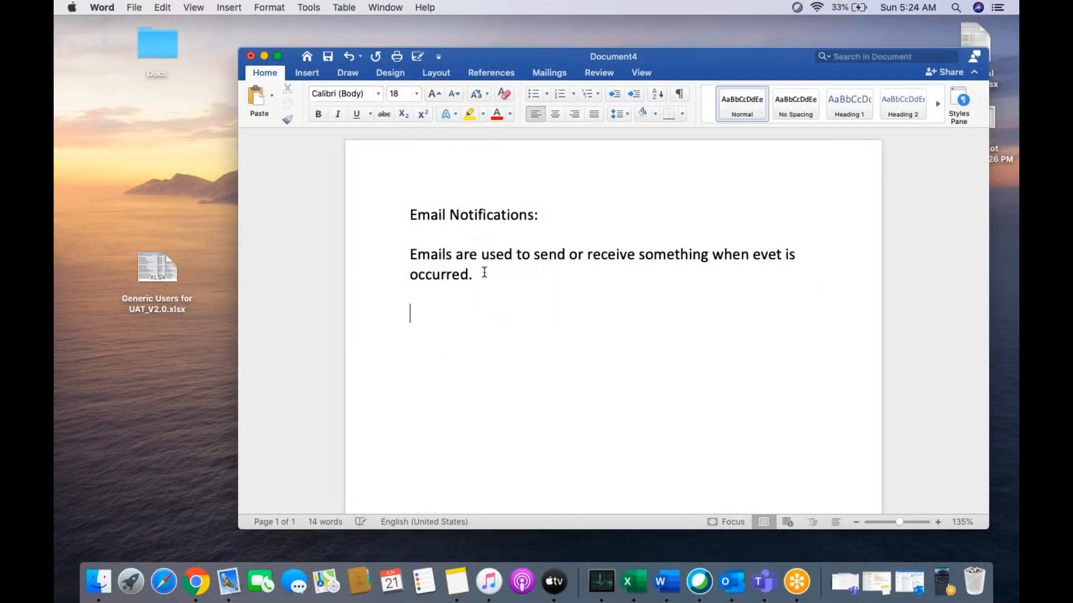
In the Word document, add a line reading "Notifications" below the sentence about emails.
text(Notifications  )
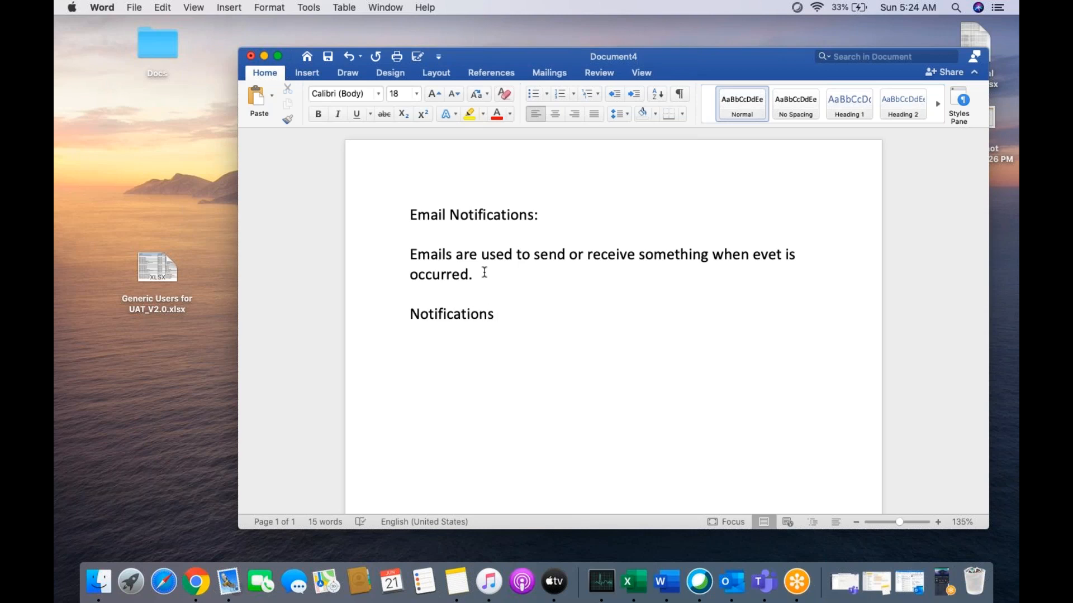
text(How we can cr)
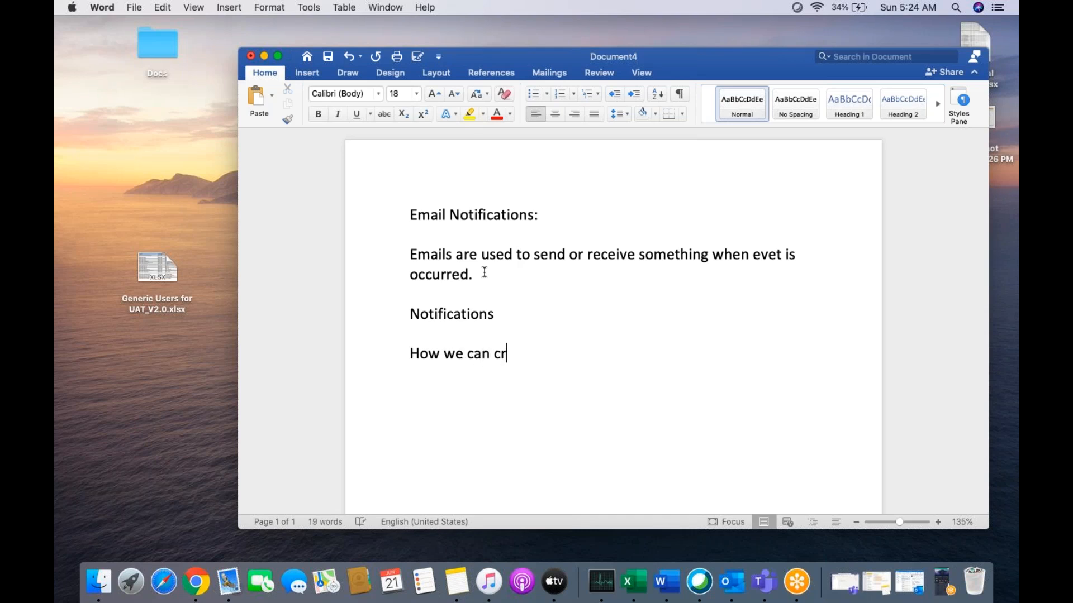
text(eate Notifications ?)
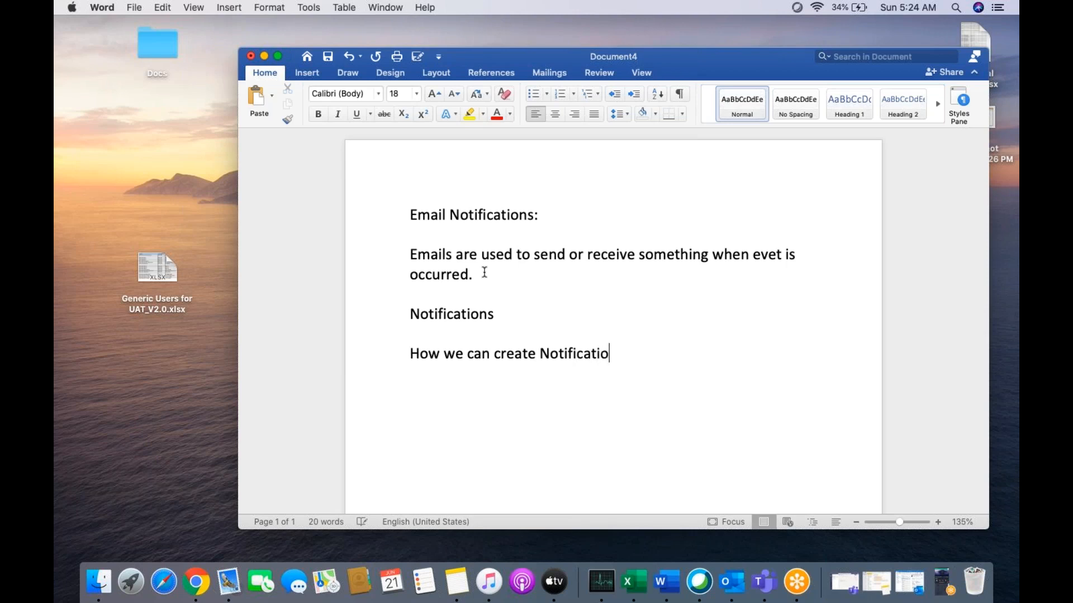
Write the question "How we can create Notifications ?" as a separate paragraph below the "Notifications" line.
key(Return)
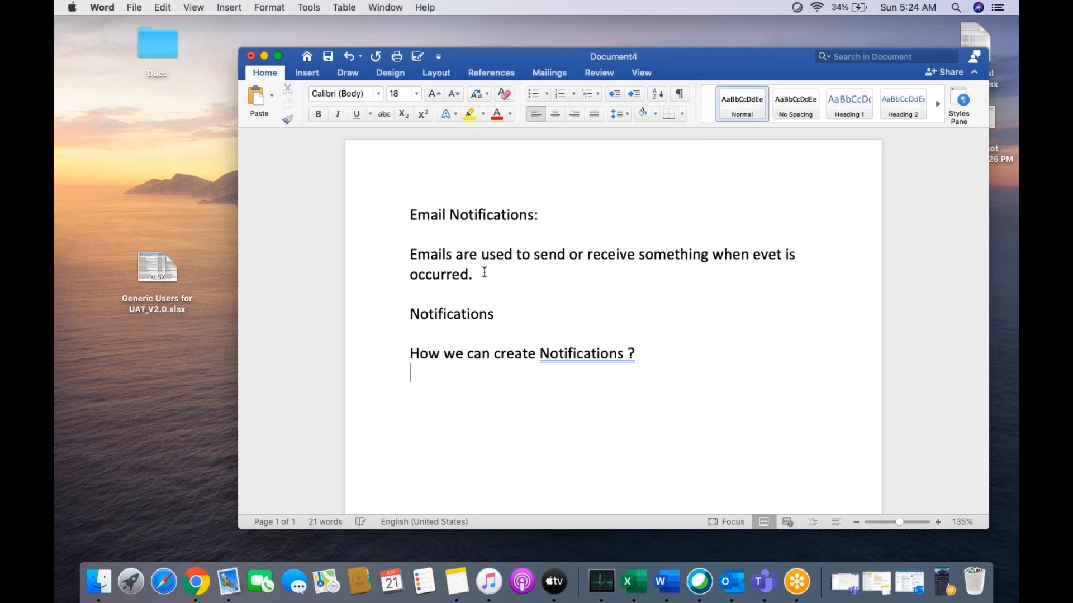
key(Return)
Apply the suggested grammar correction "Notifications?" to the end of the question.
click(577, 357)
right_click(598, 357)
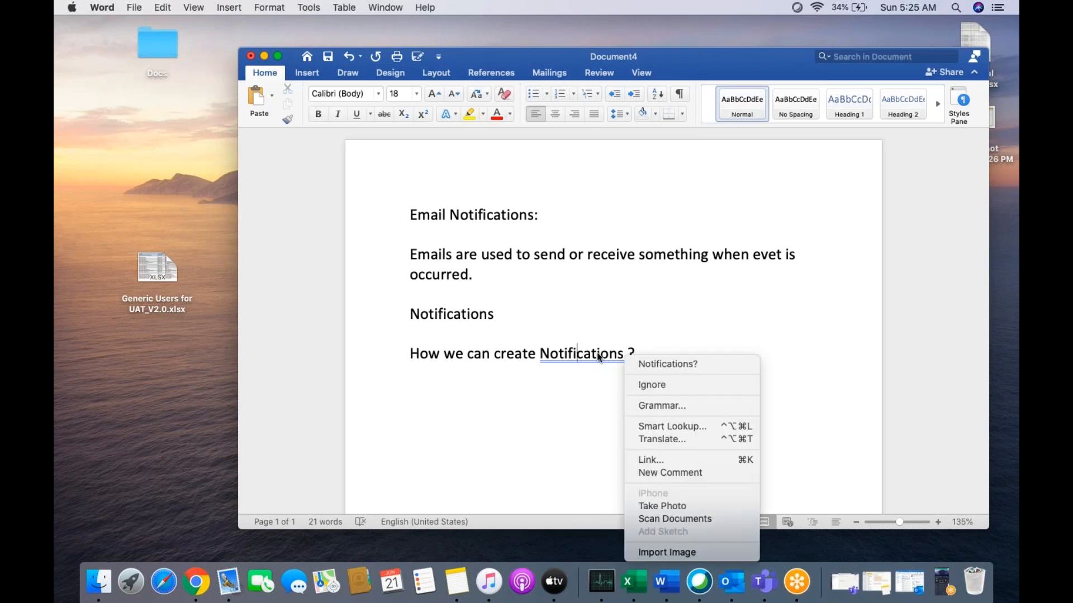
click(659, 362)
Add a line reading "Notifications Modules" below the question.
key(Down)
key(Down)
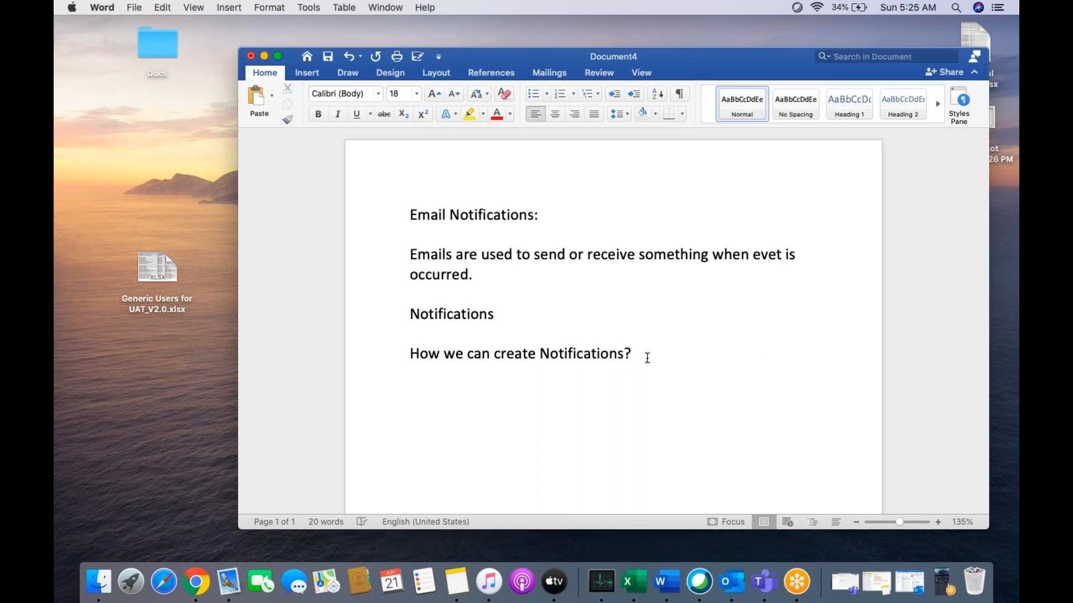
text(Notifi)
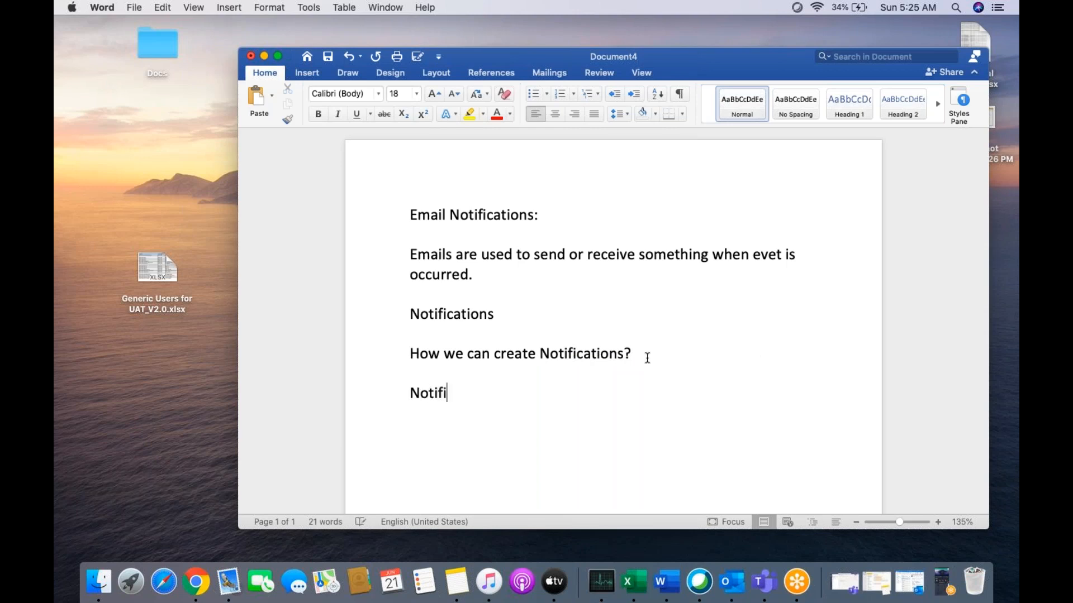
text(cations Modules)
key(Return)
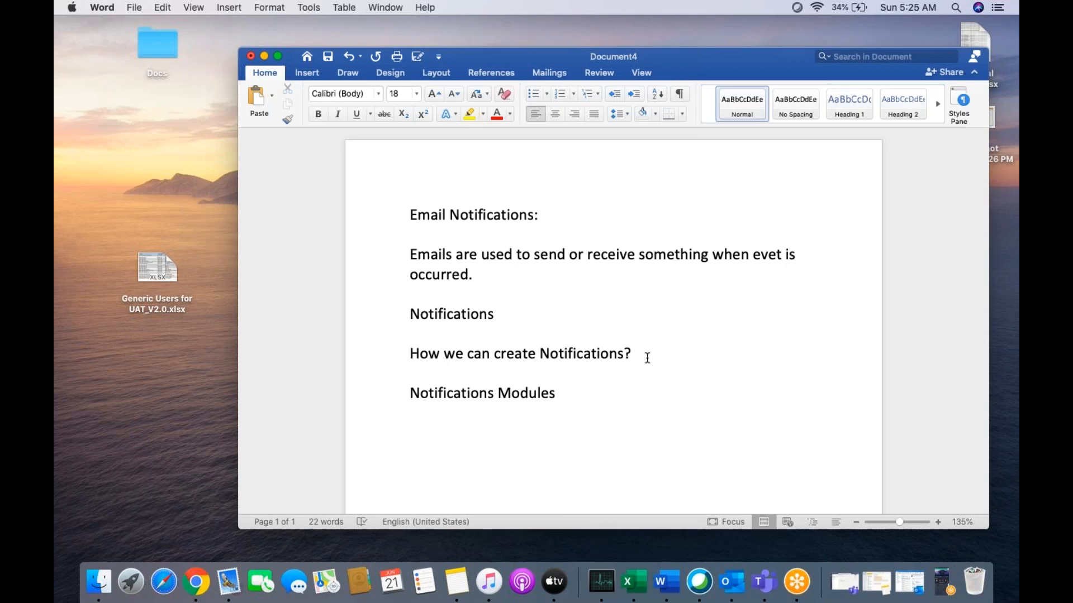
Switch to ServiceNow in Chrome, filter the navigator for "Notifications" and open the email Notifications list under System Notification.
key(ctrl+Right)
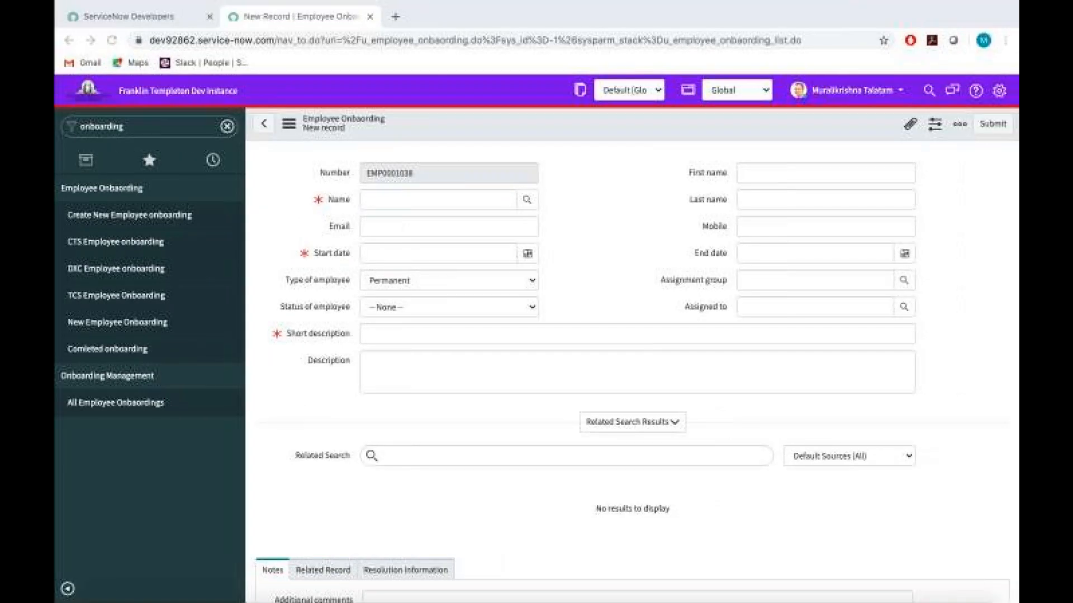
click(450, 157)
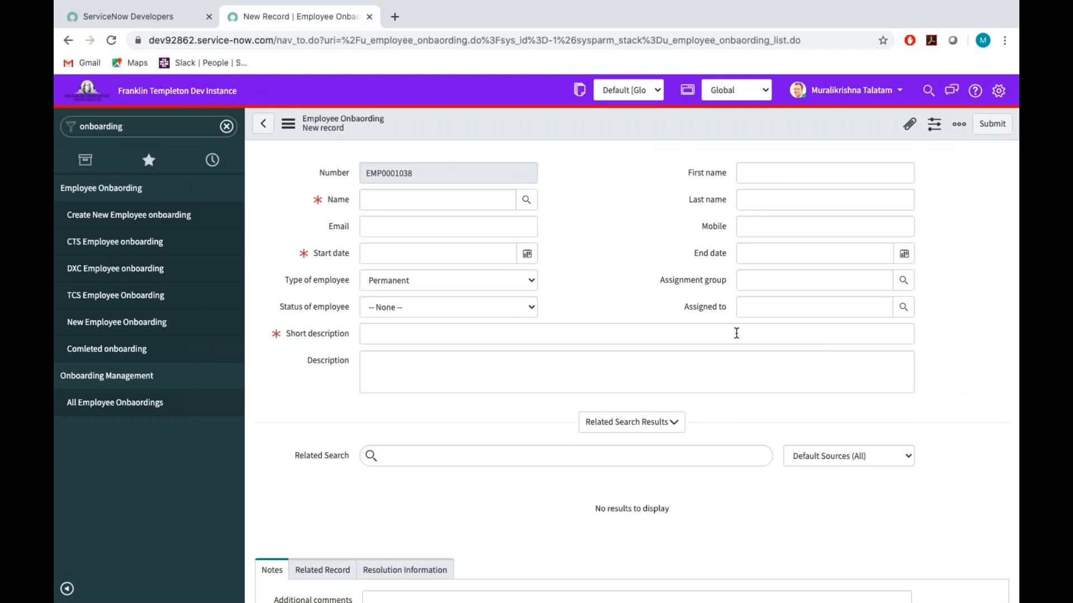
click(183, 129)
key(BackSpace)
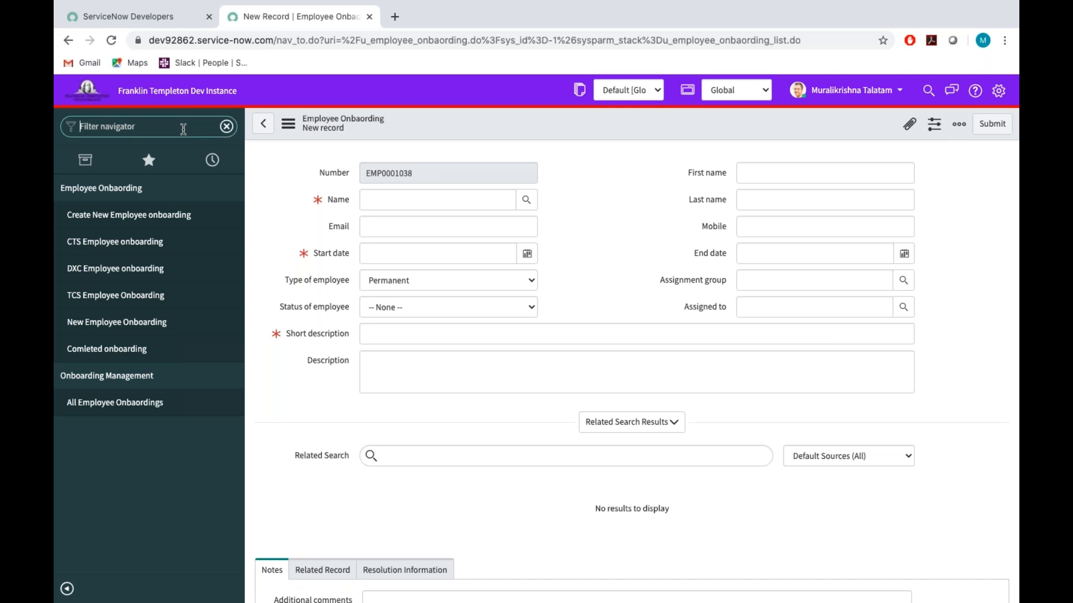
text(Notifications)
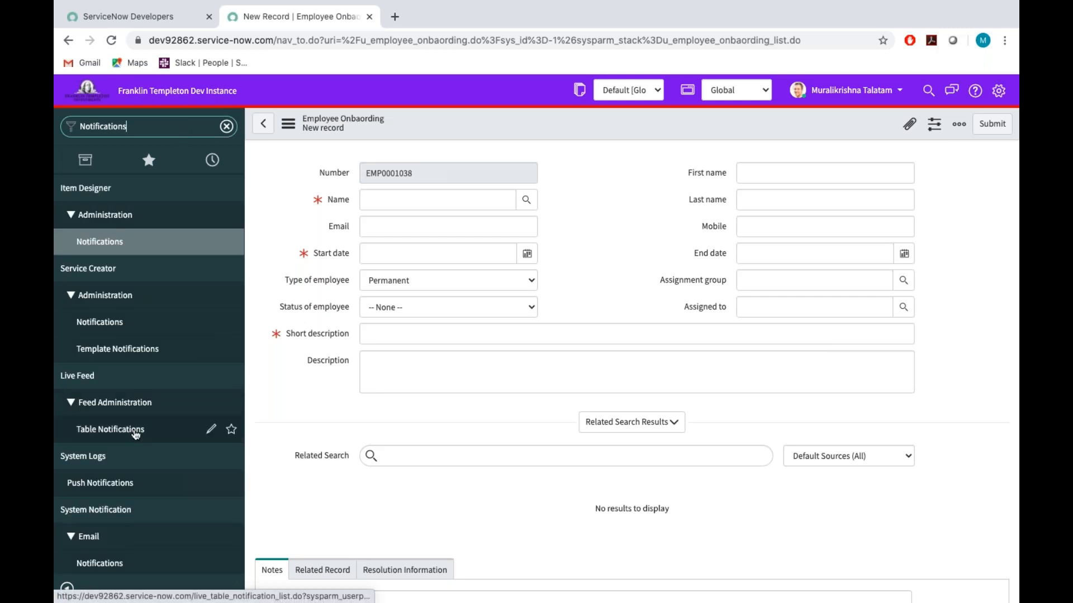
scroll(135, 434, down, 2)
click(70, 426)
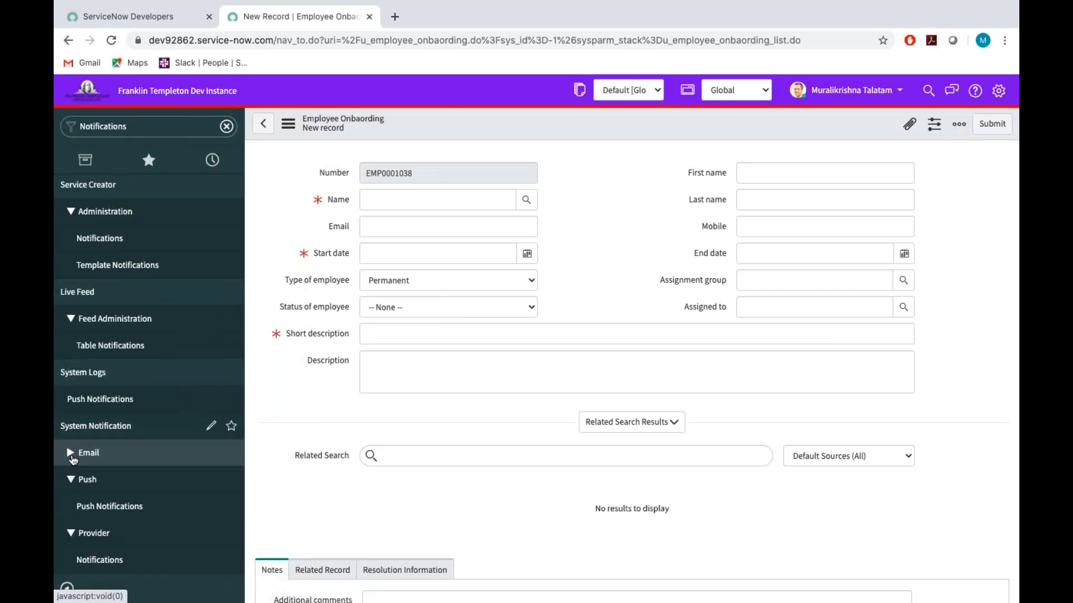
click(70, 453)
click(70, 454)
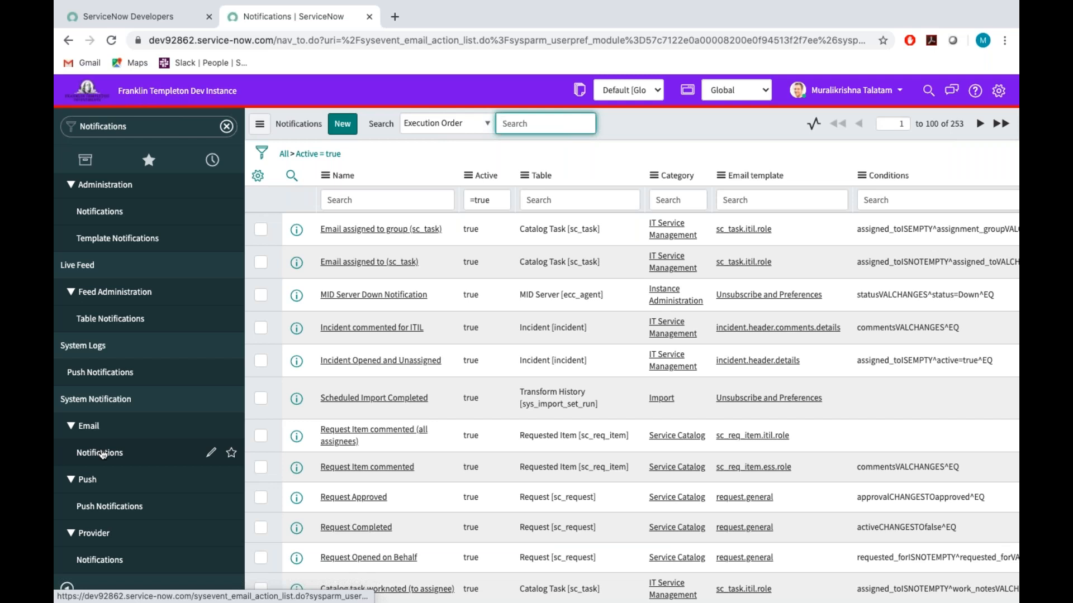
Switch to the Word document and add a "Requirement 1 :" heading below the "Notifications Modules" line.
key(ctrl+Right)
key(ctrl+Left)
key(ctrl+Left)
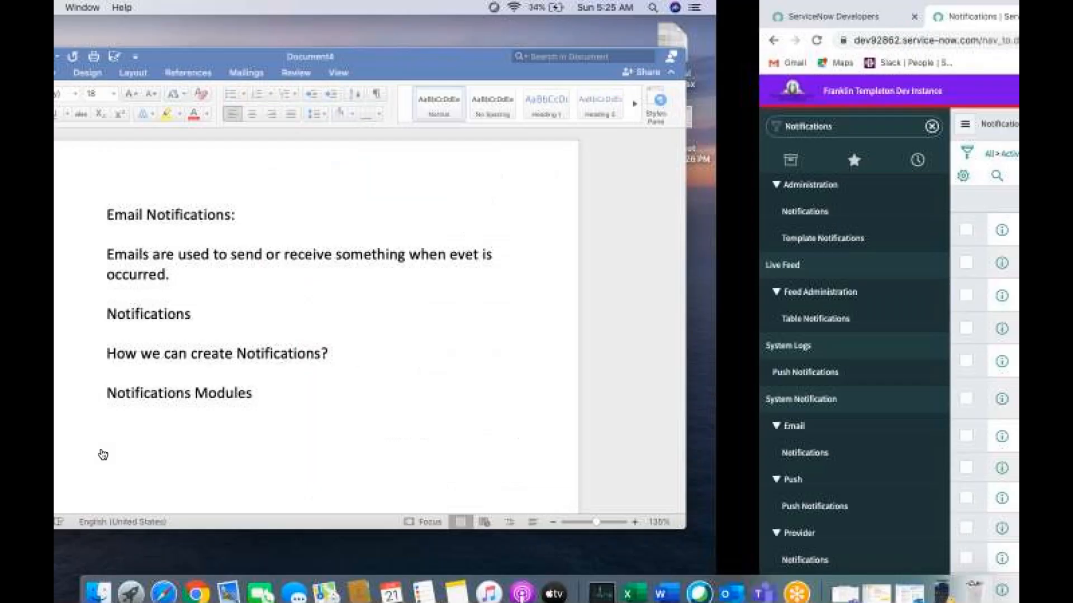
scroll(541, 312, down, 3)
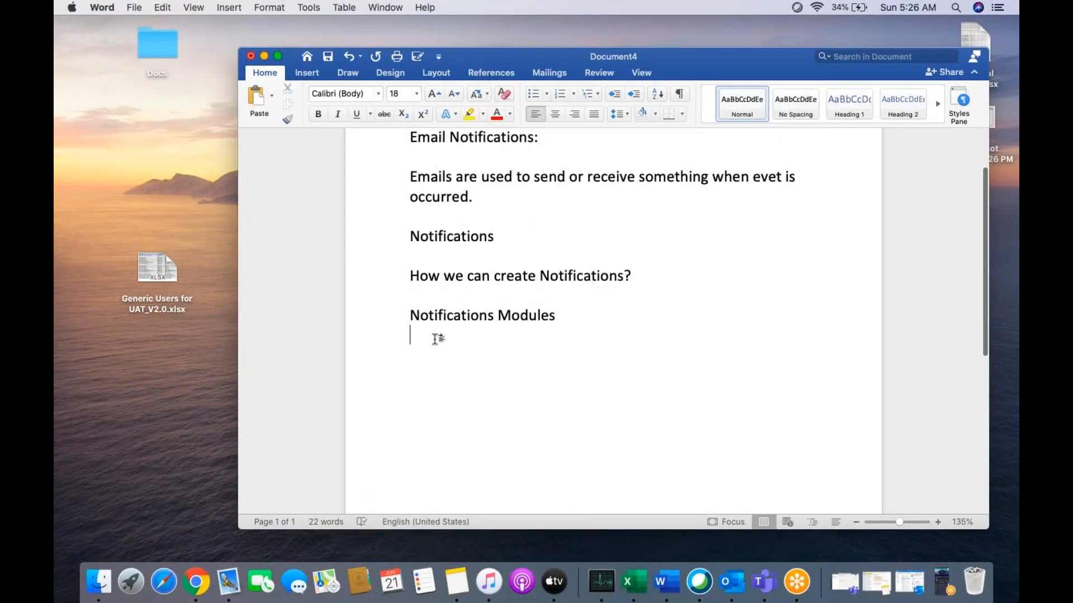
text(Re)
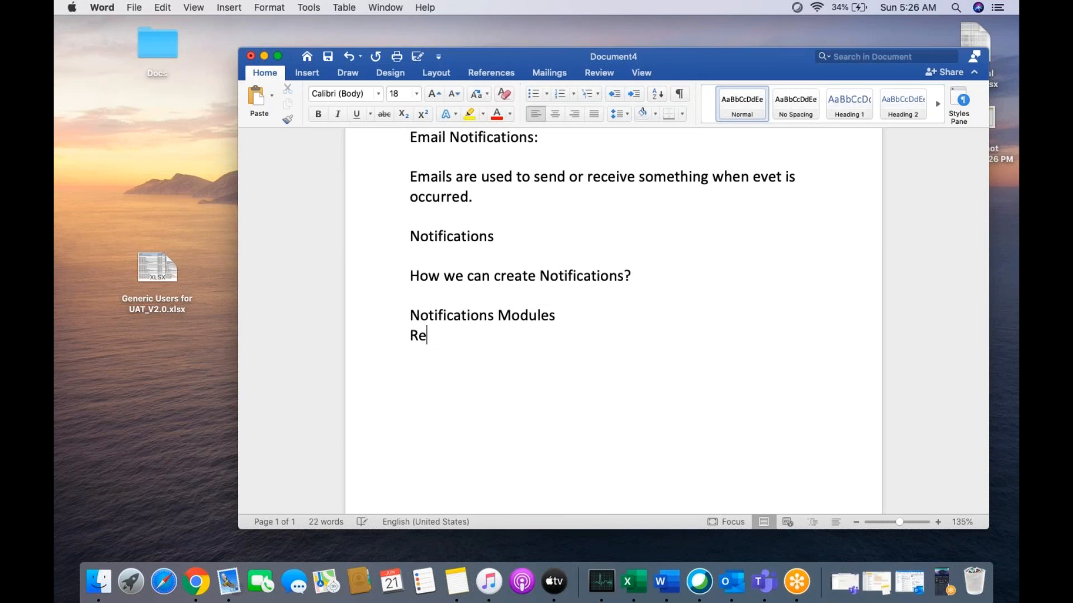
text(quirement )
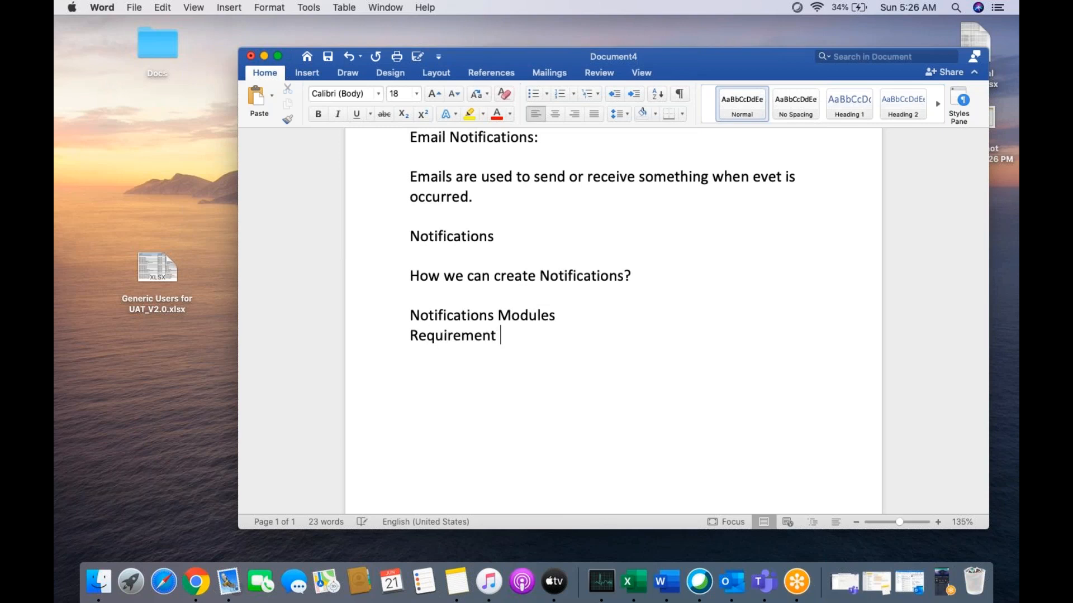
text(1 :)
key(Return)
key(Return)
Write "Once the onboarding Record is submitted notification should trigger to name of the user" under the Requirement 1 heading.
text(Once the onboardi)
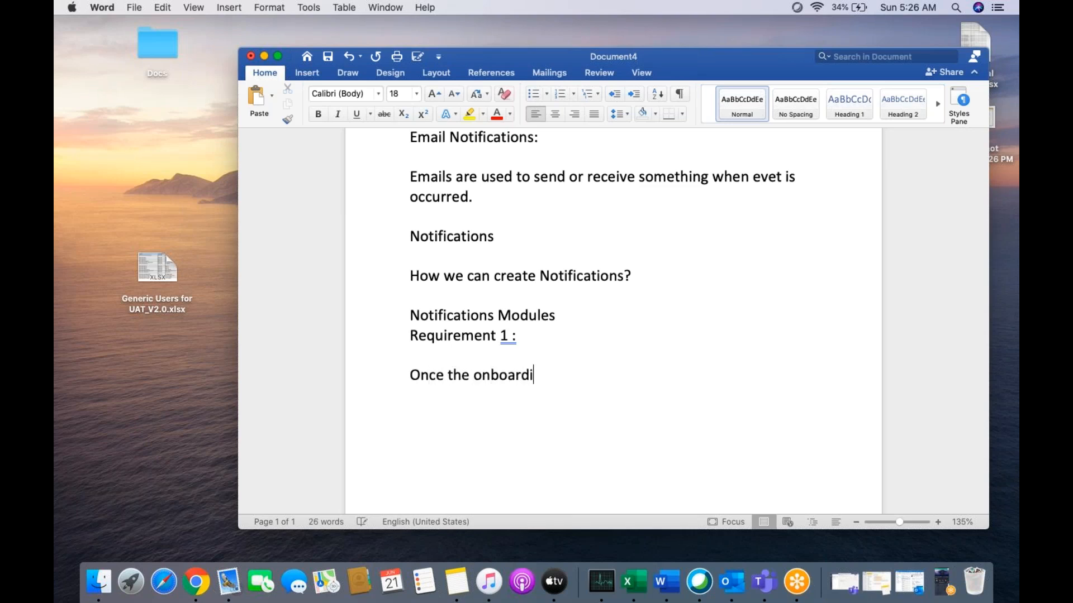
text(ng REcord)
key(BackSpace)
key(BackSpace)
key(BackSpace)
key(BackSpace)
key(BackSpace)
text(cord u)
key(BackSpace)
text(is s)
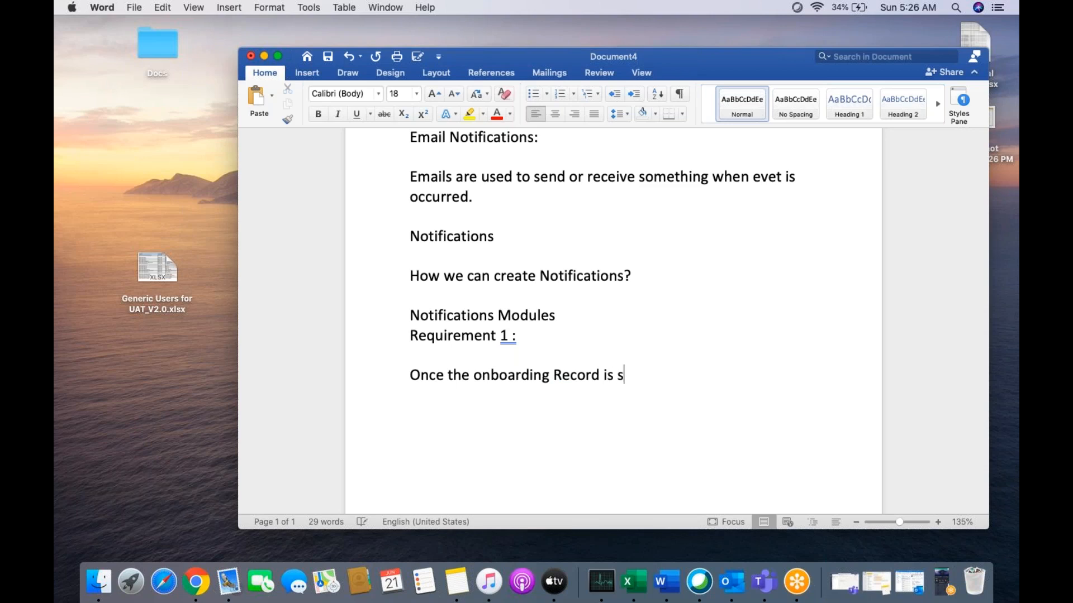
text(ubmitted)
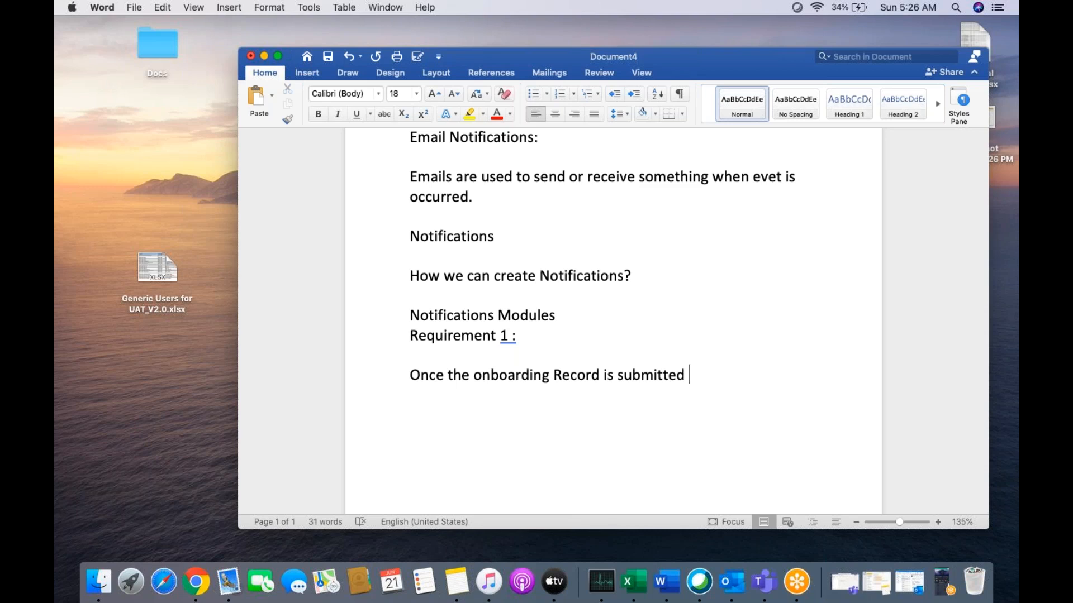
text(notification should )
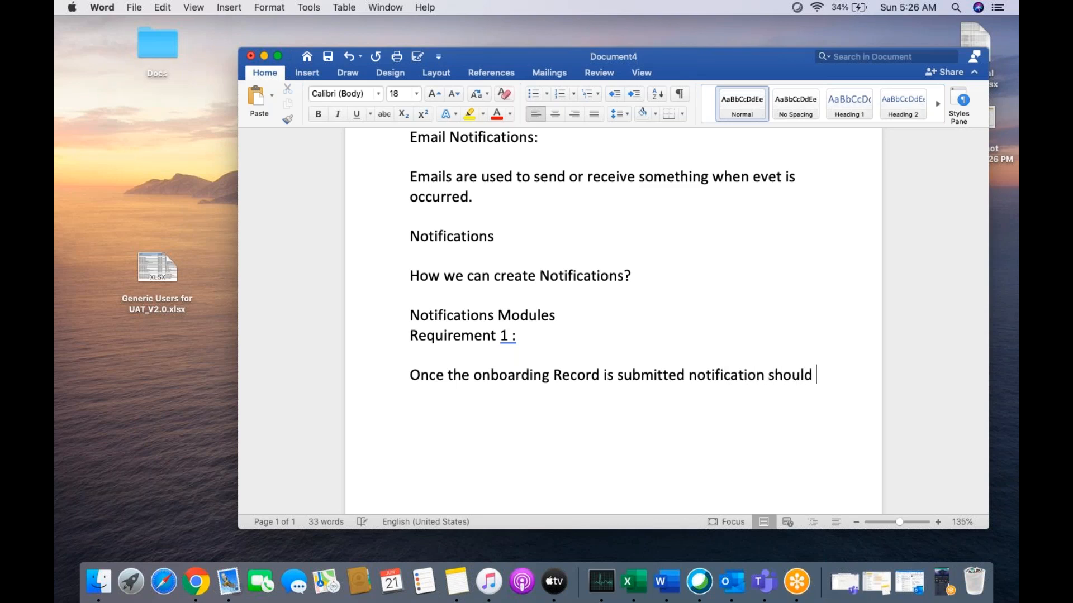
text(trigger to name )
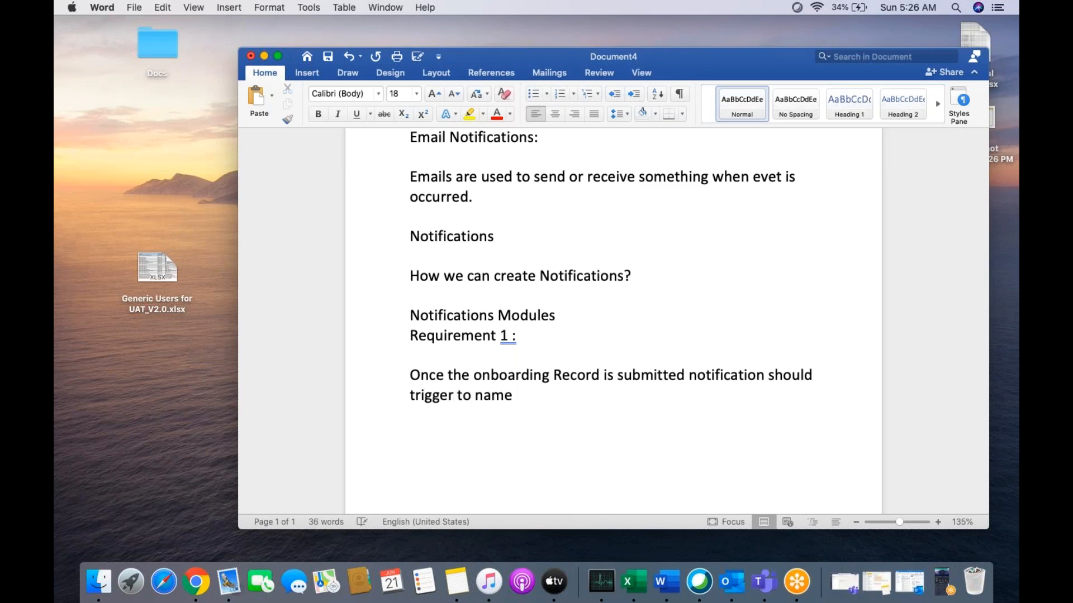
text(of the user)
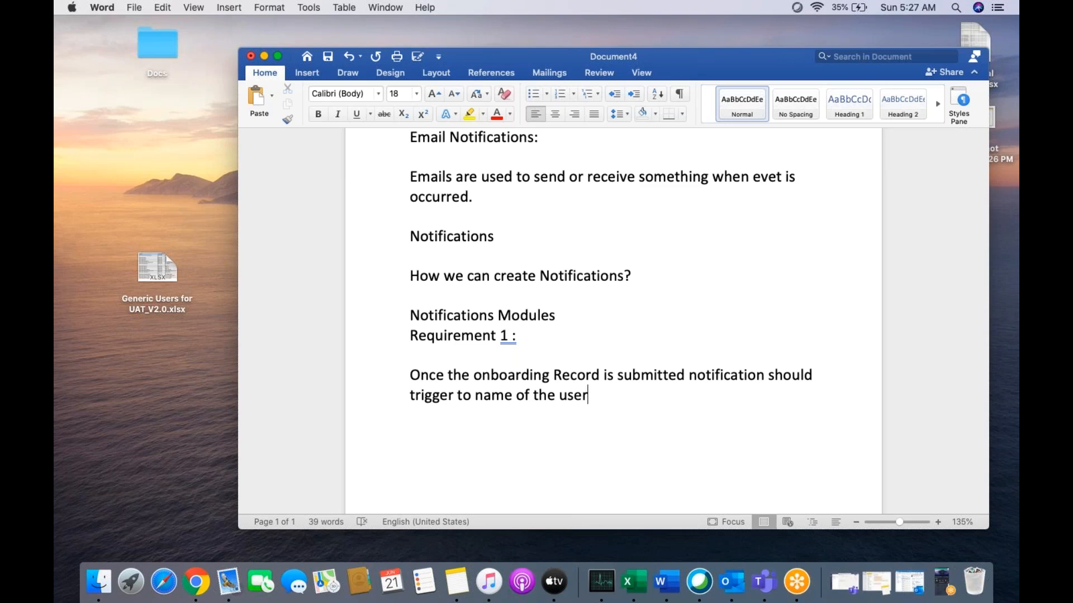
Add a "Requirement 2:" heading as a separate paragraph below the first requirement's text.
text(Requireme)
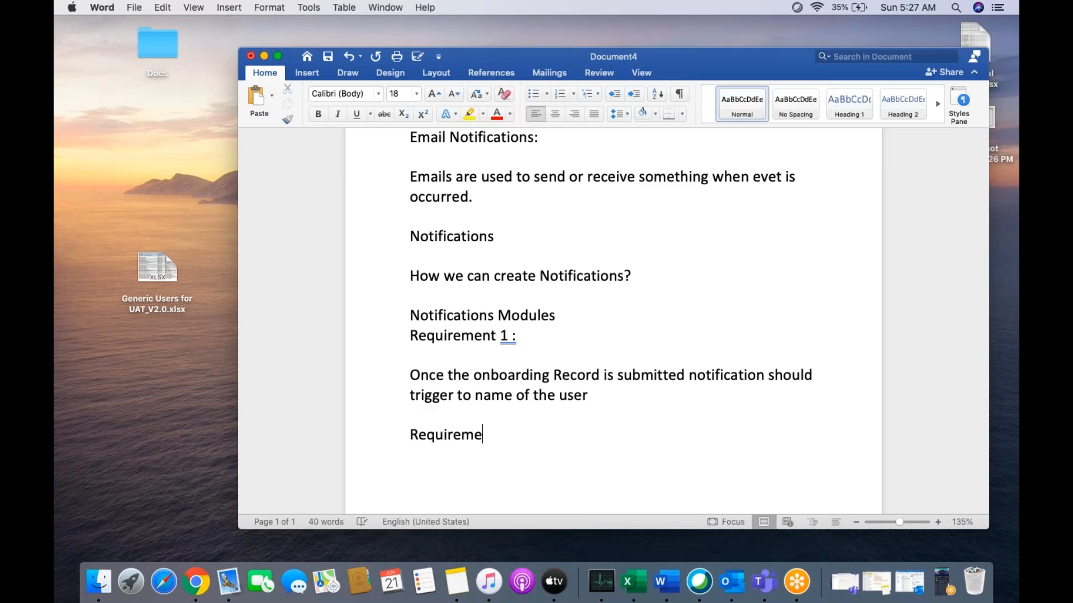
text(nt 2:)
key(Return)
Write "Once the onboarding record is submitted notification(email) should trigger to onboarding group." under the Requirement 2 heading.
text(O)
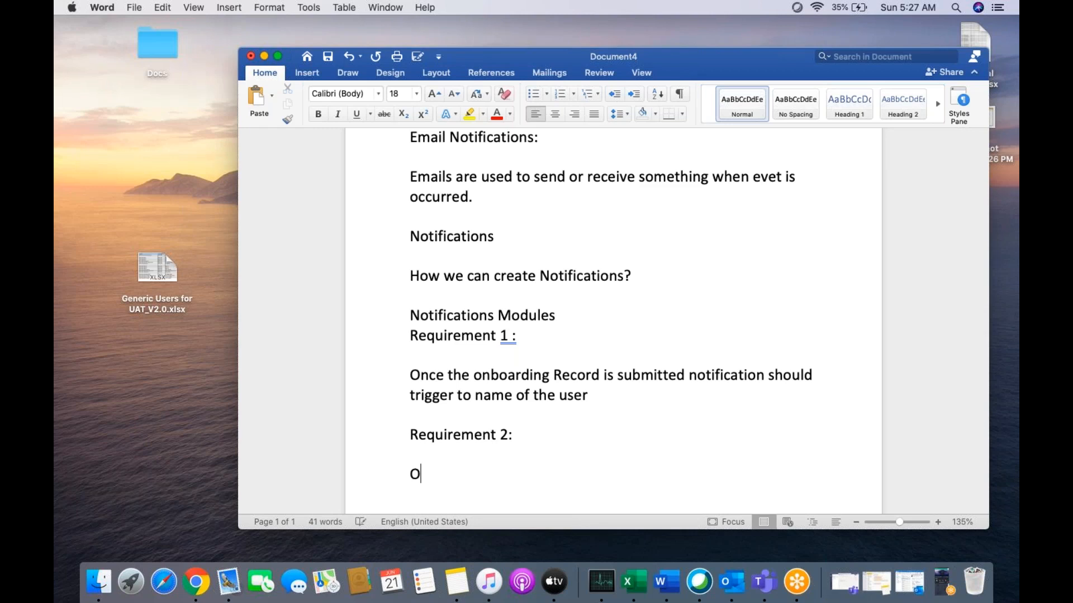
text(nce the )
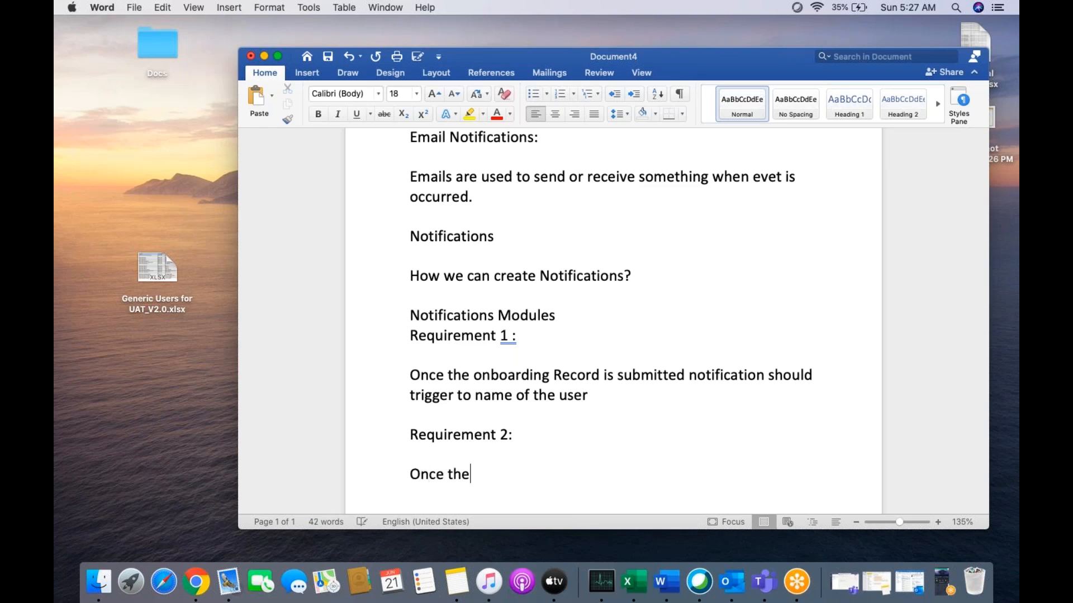
text(onboar)
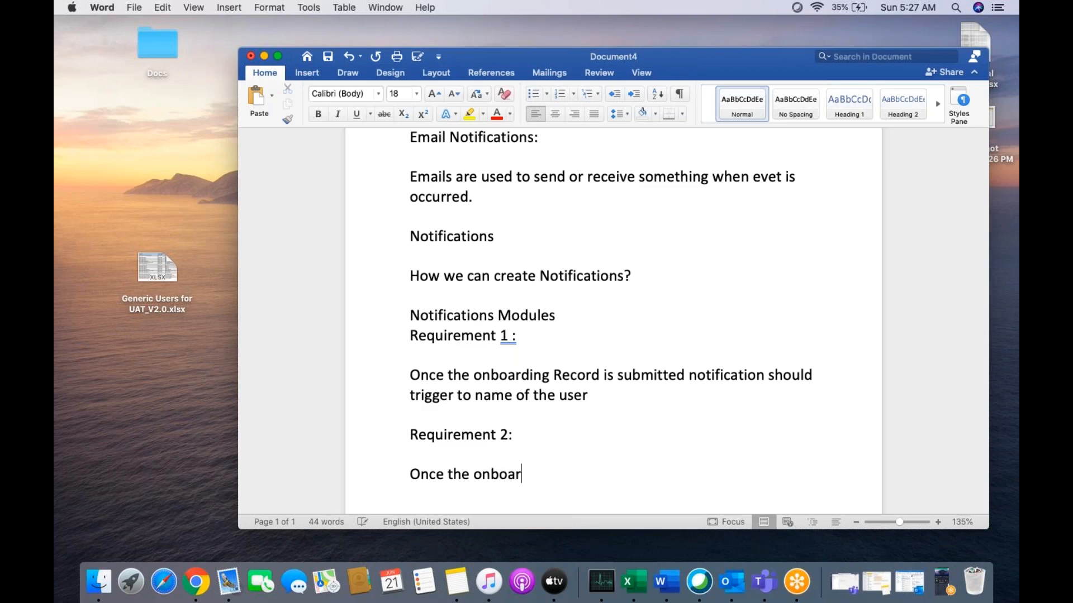
text(ding record is )
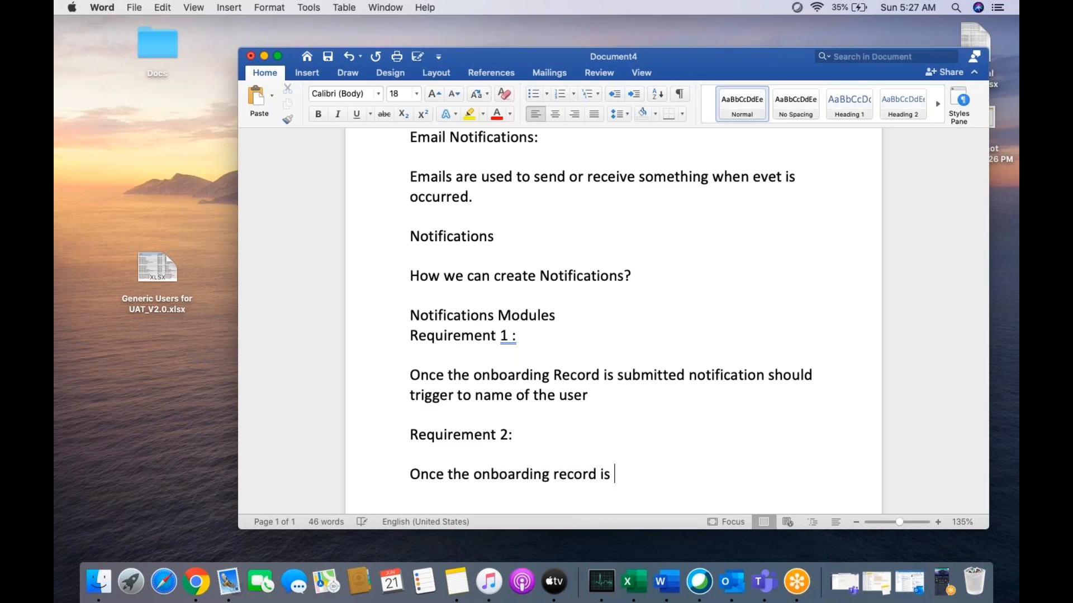
text(submitted n)
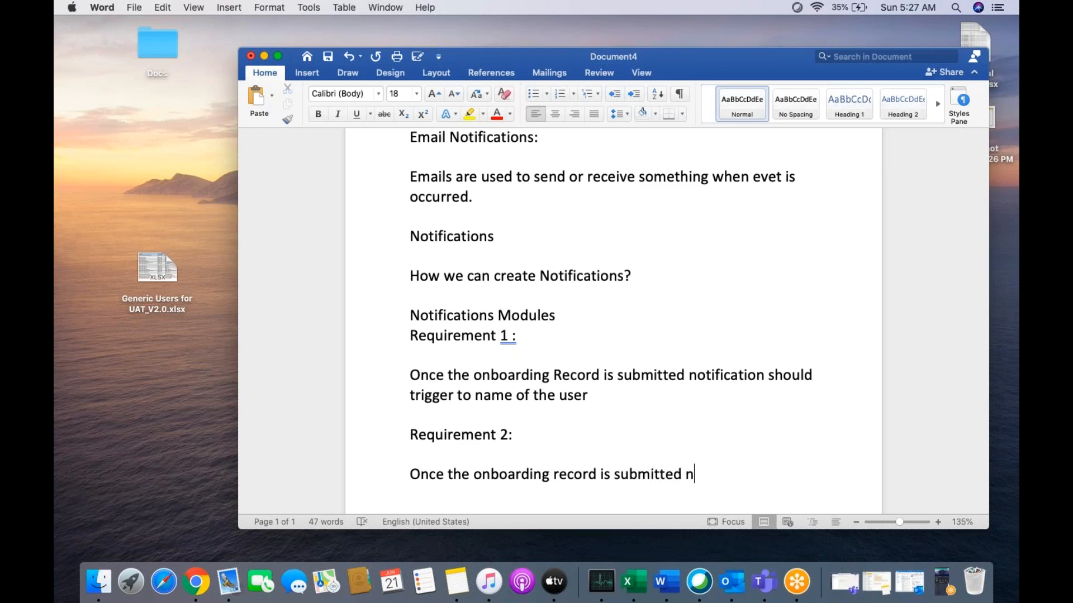
text(otification)
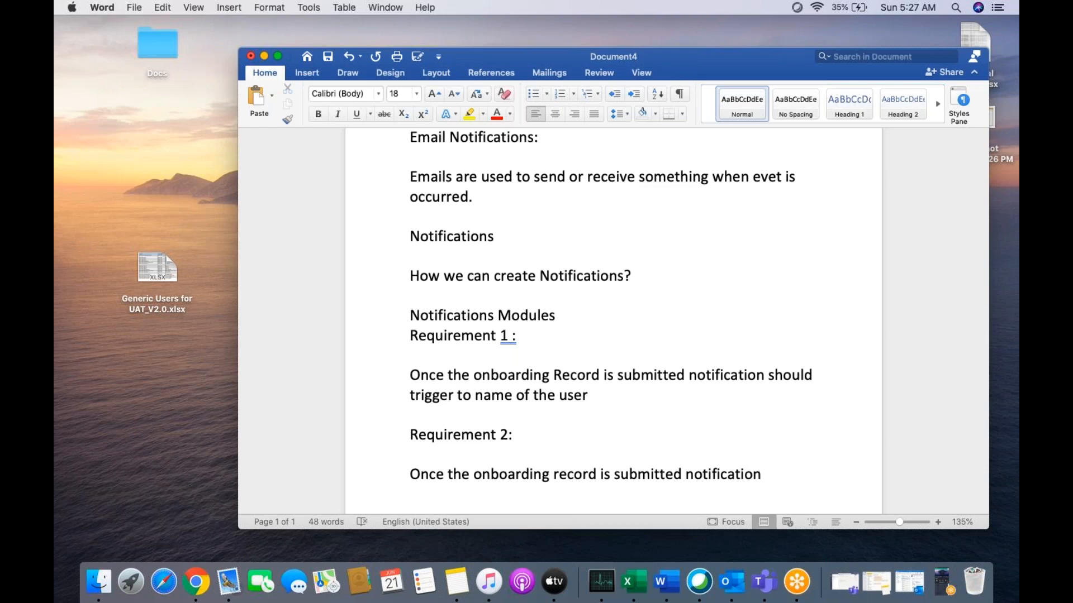
text(())
text(email)
click(814, 474)
text(shoul)
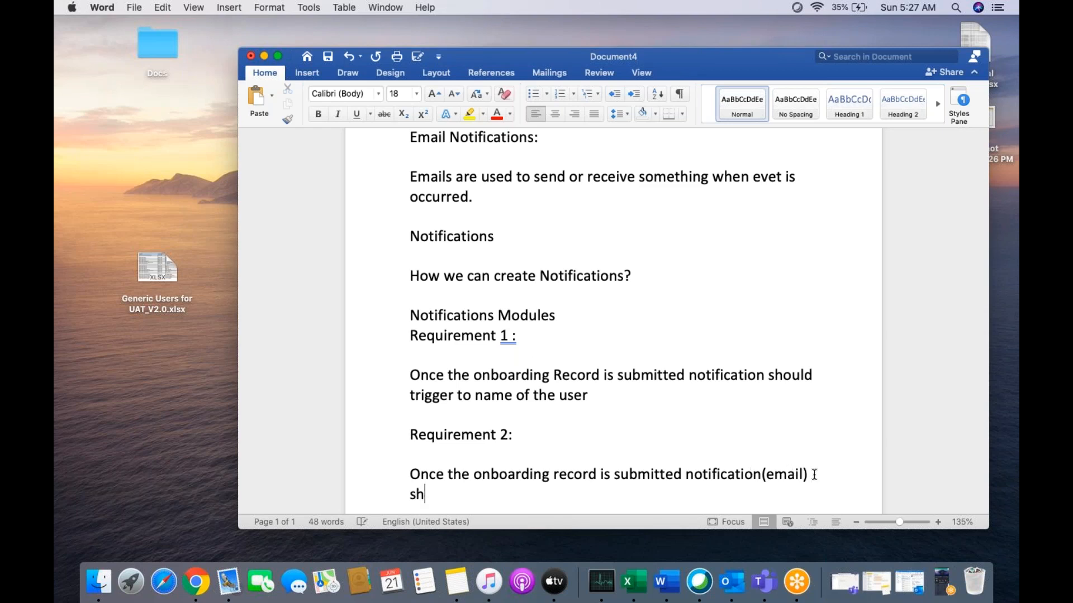
text(d trigger )
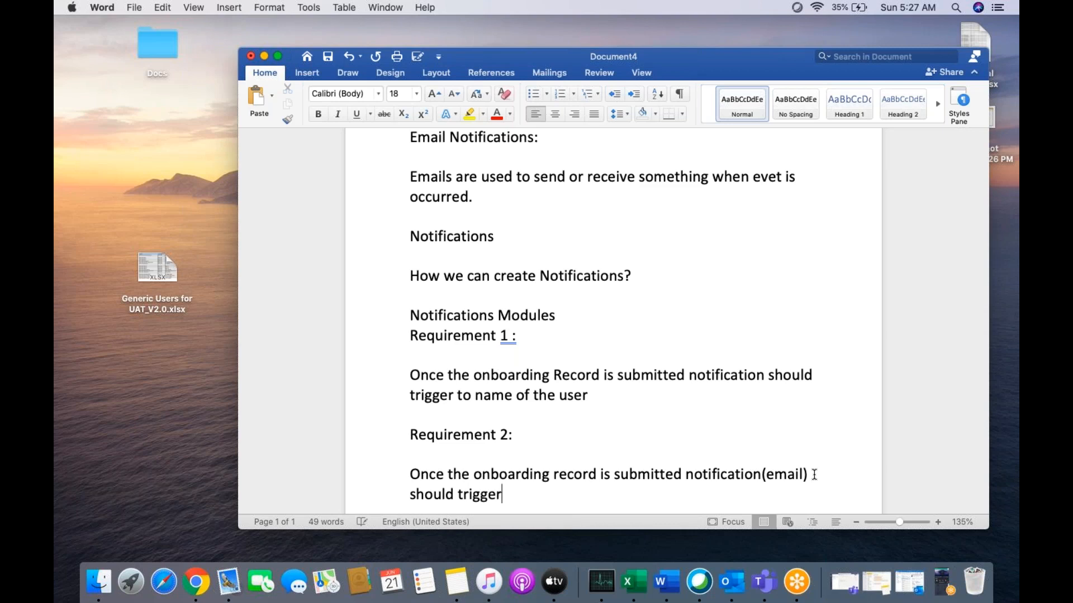
text(to )
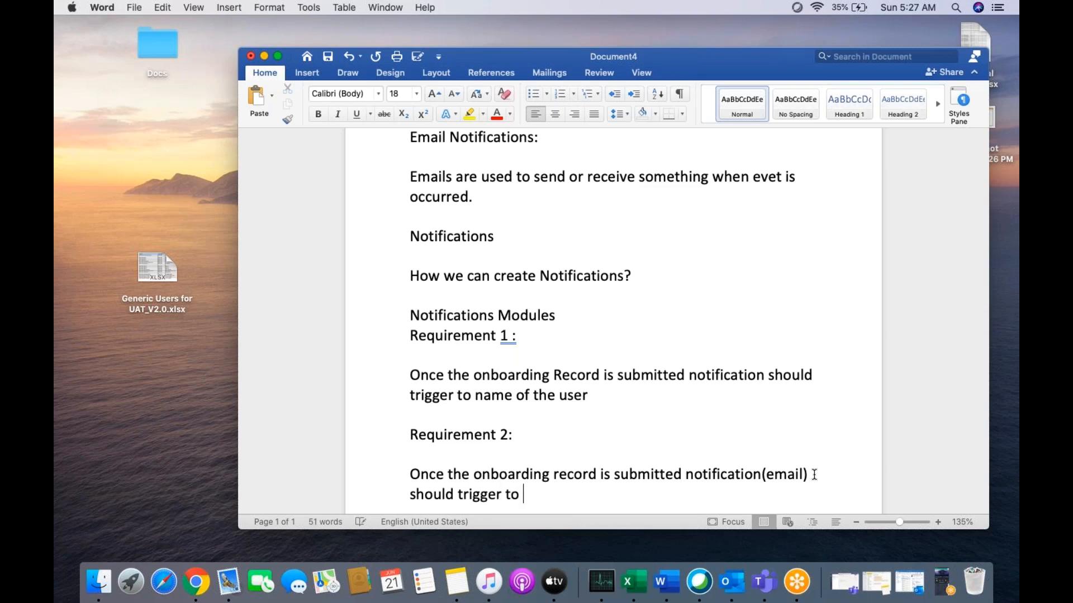
text(onboarding group.)
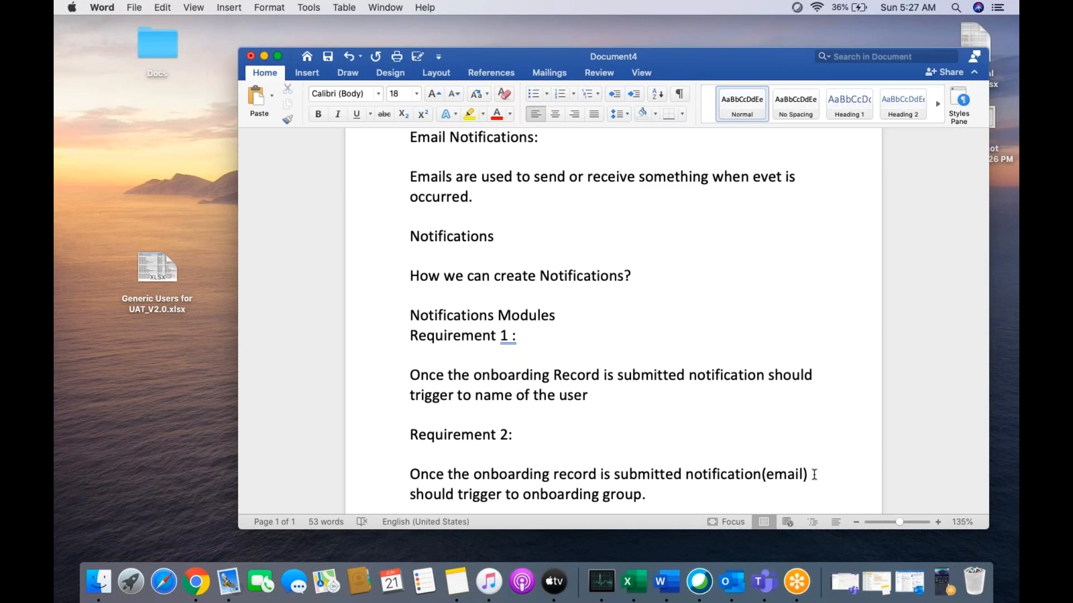
Show the document full screen and add the note "You should create update set" below the second requirement.
scroll(741, 322, down, 2)
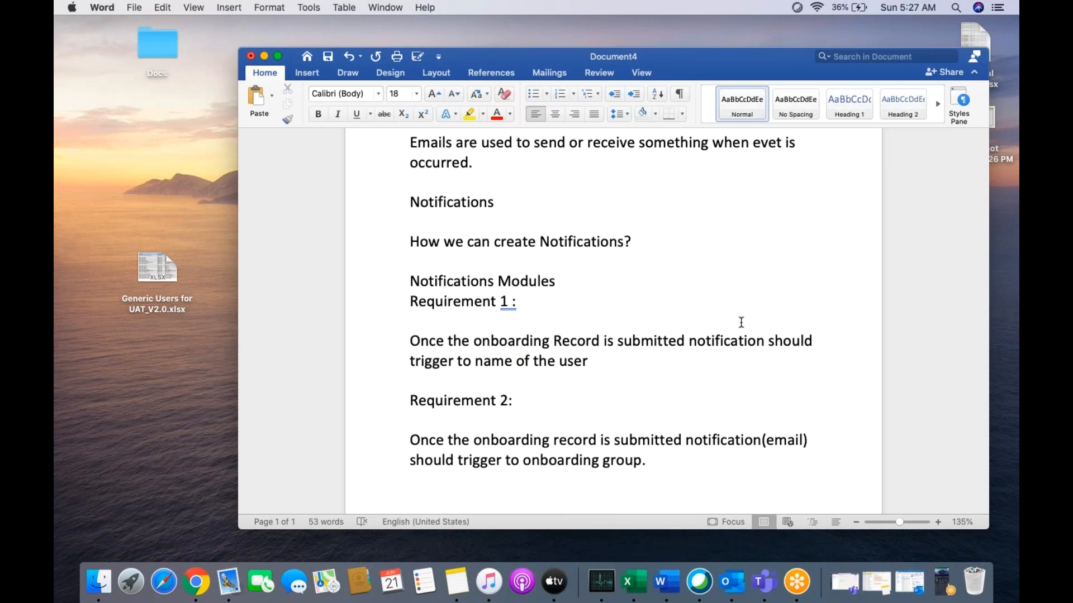
click(277, 58)
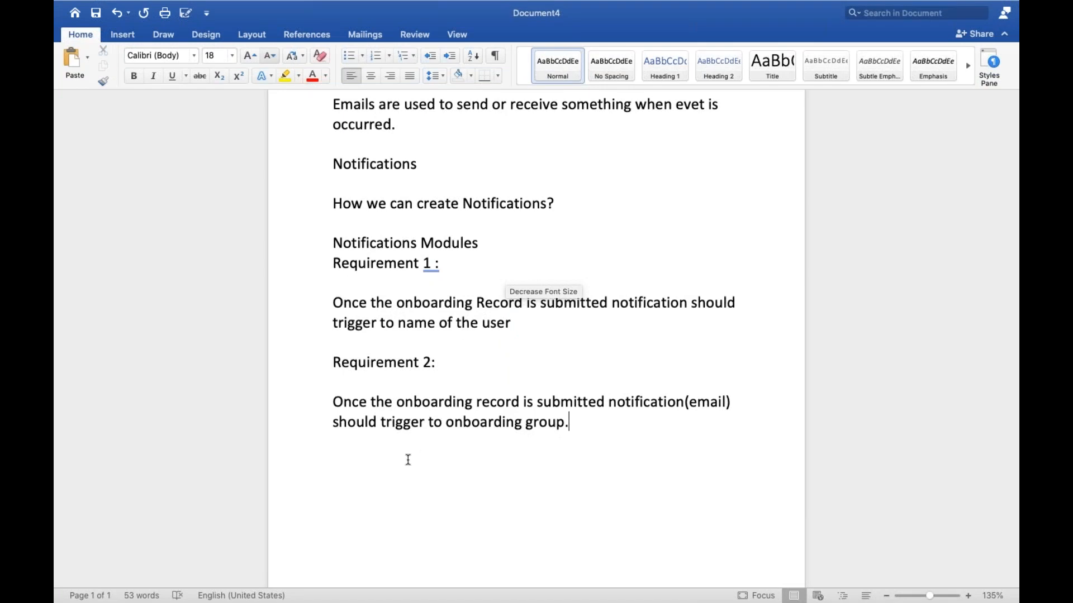
click(350, 459)
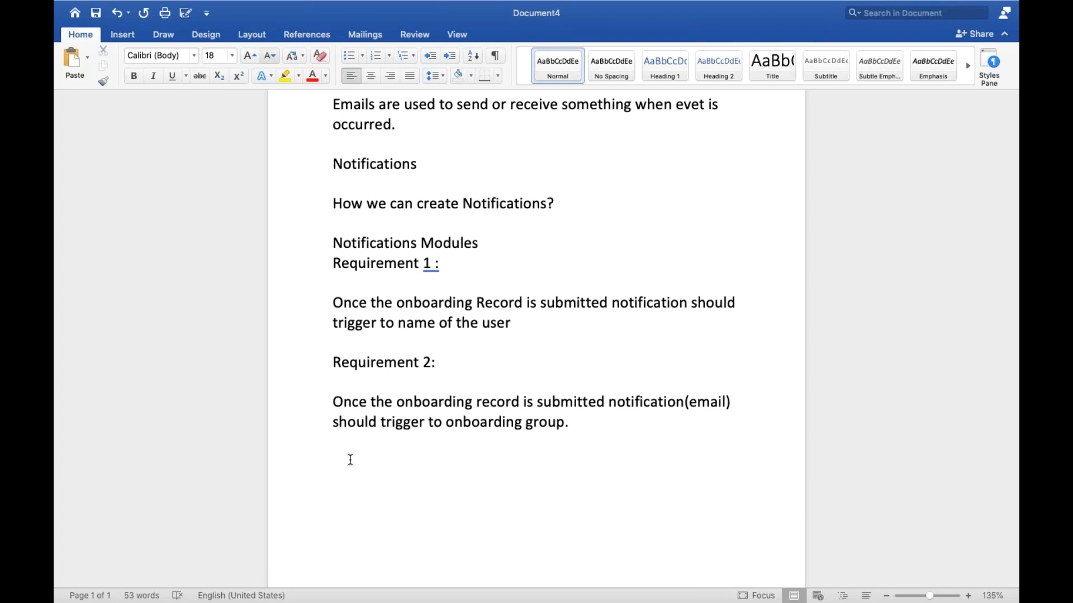
text(you should cret)
key(BackSpace)
text(ate )
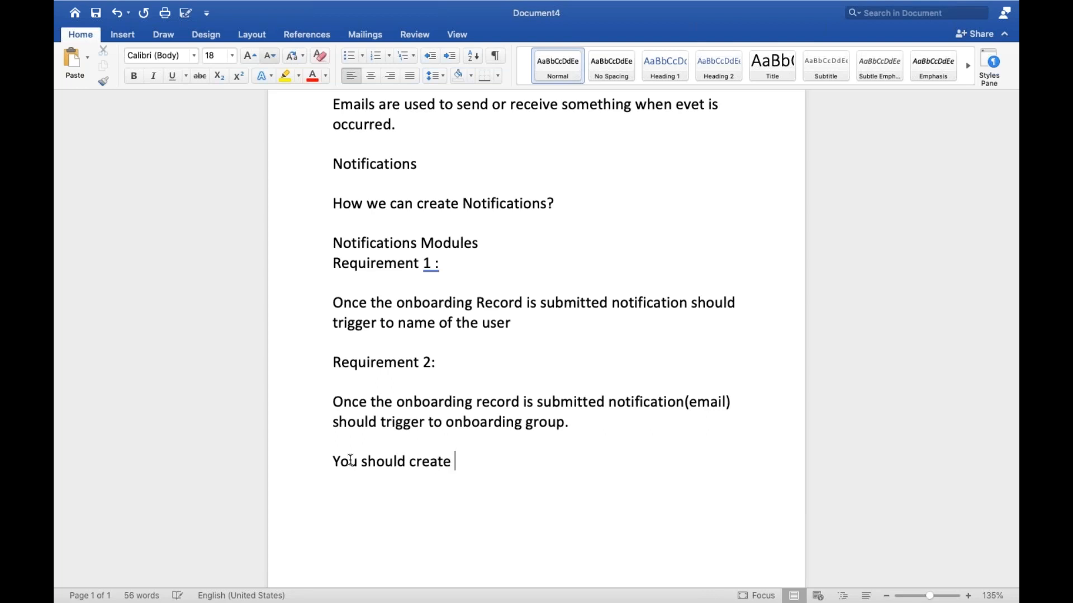
text(update set)
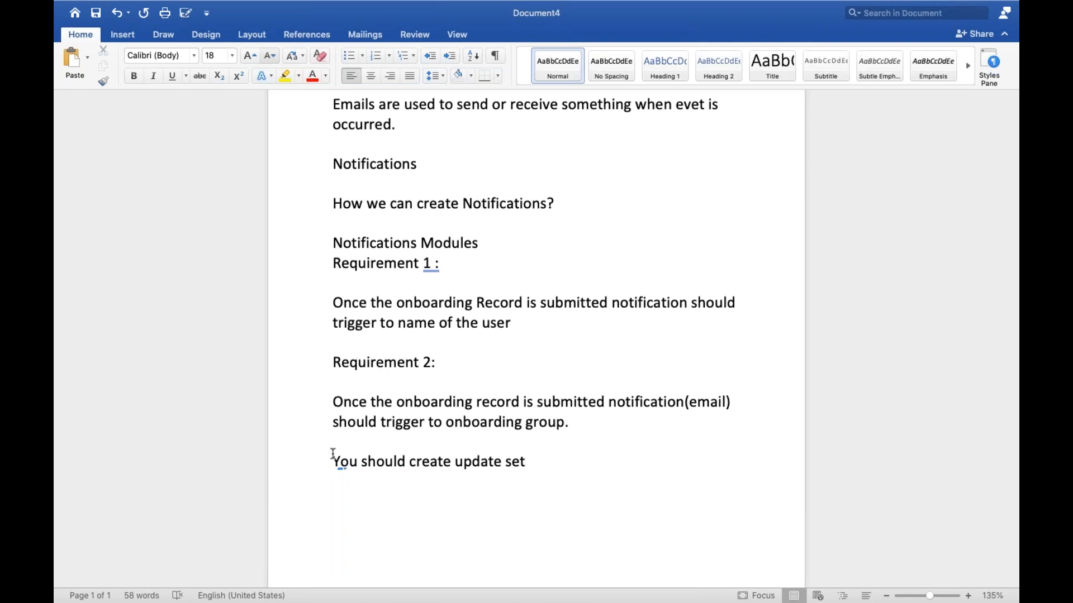
Put a row of asterisks before and after the note "You should create update set".
triple_click(334, 457)
click(331, 462)
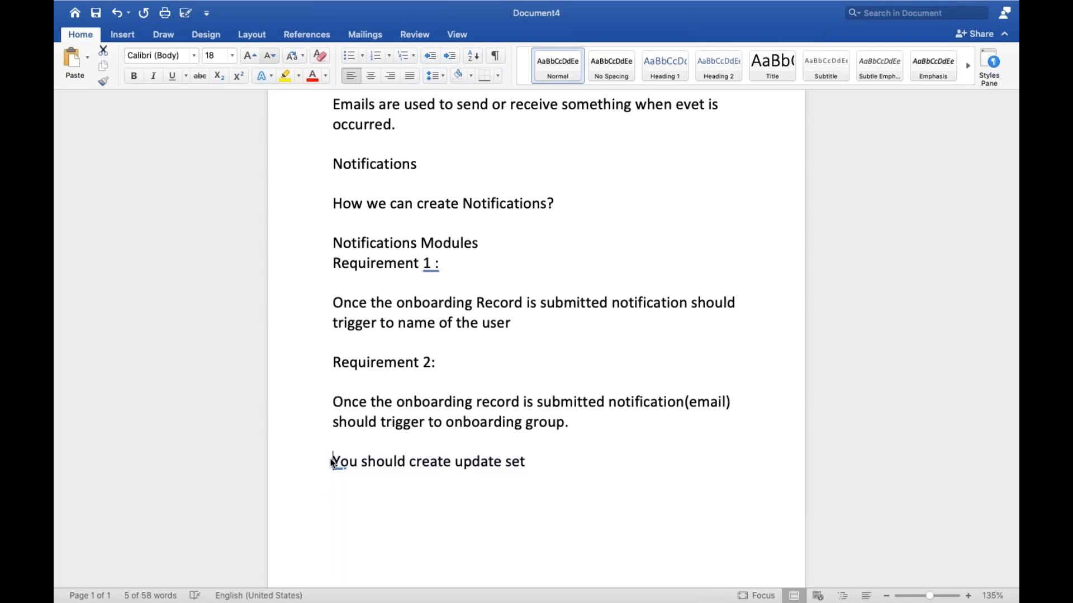
text(********)
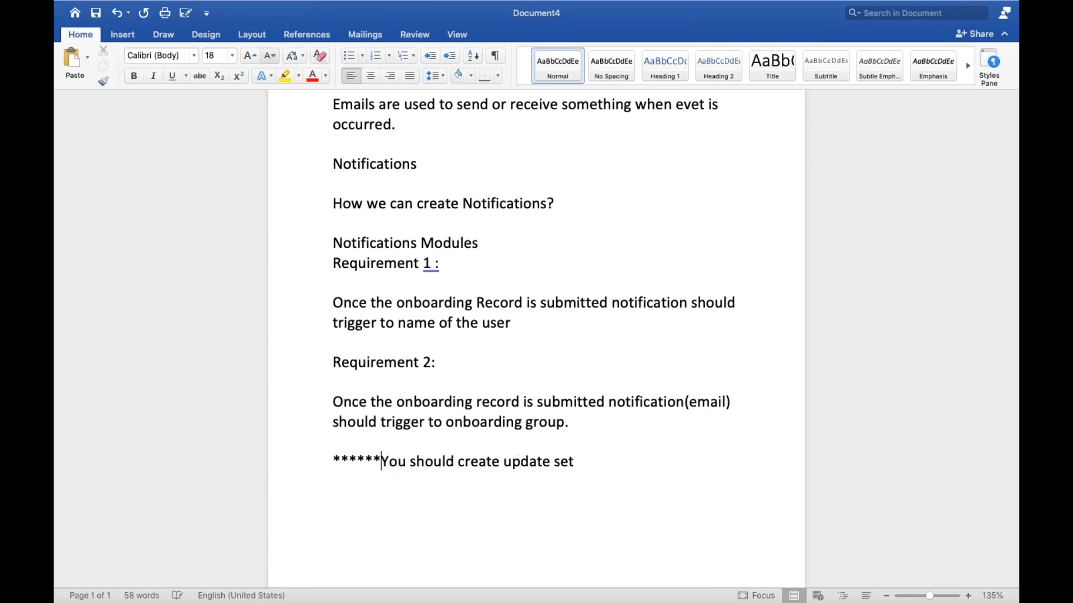
text(**********)
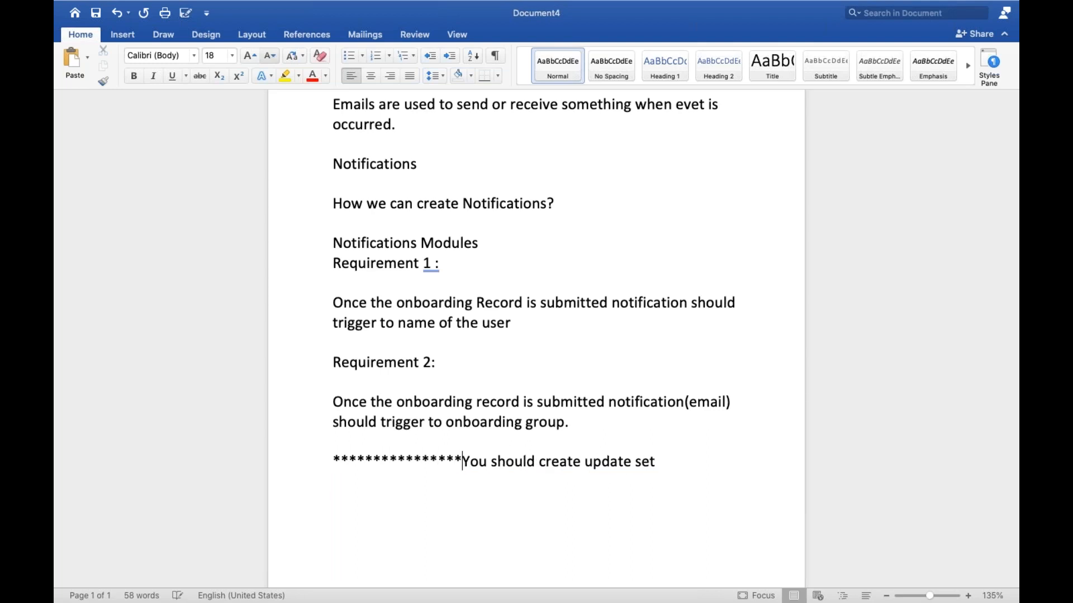
text(**)
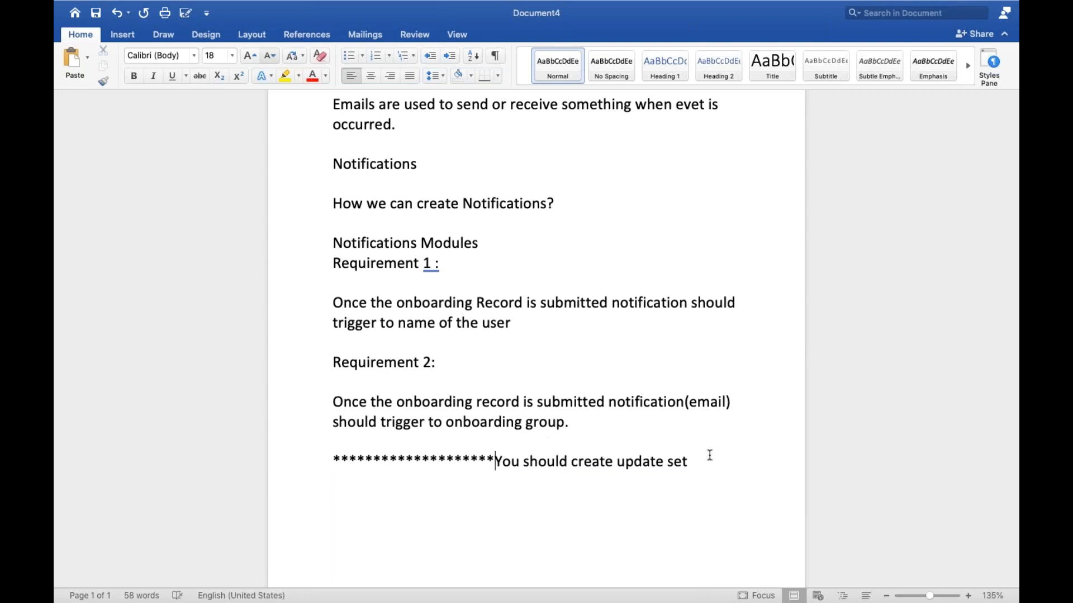
click(699, 458)
text(************)
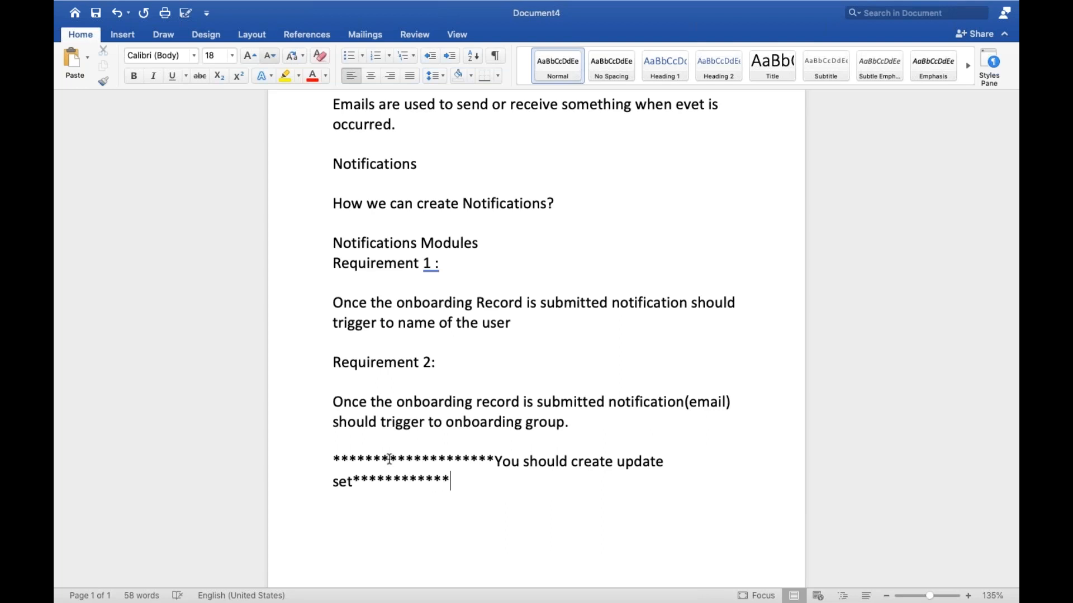
Shorten the leading row of asterisks so the note fits on one line, and add two new lines after it.
click(389, 458)
key(BackSpace)
key(BackSpace)
key(BackSpace)
key(BackSpace)
key(BackSpace)
key(BackSpace)
key(BackSpace)
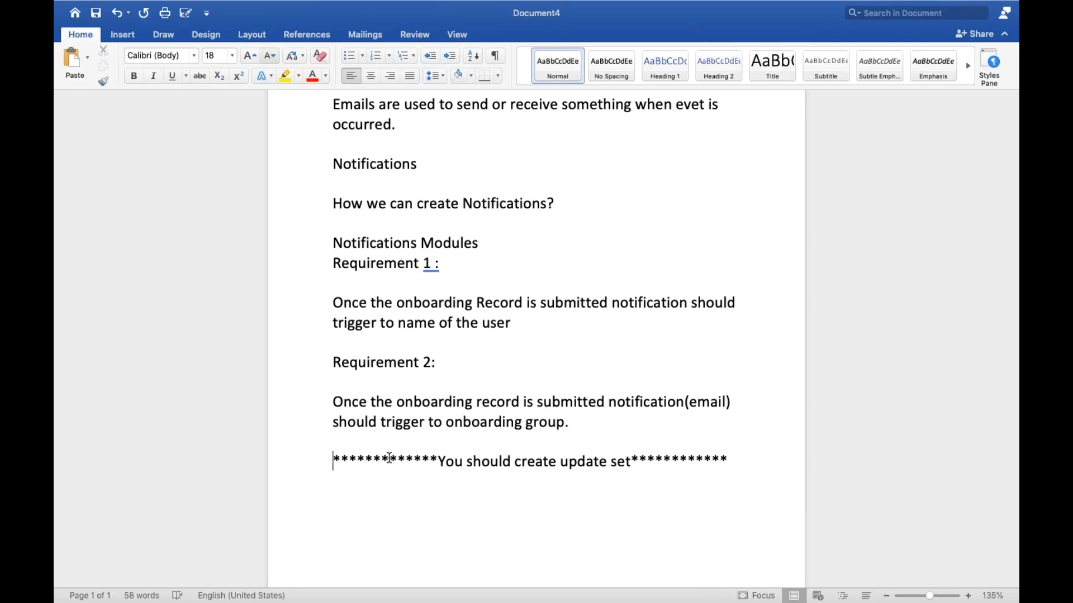
click(745, 461)
key(Return)
key(Return)
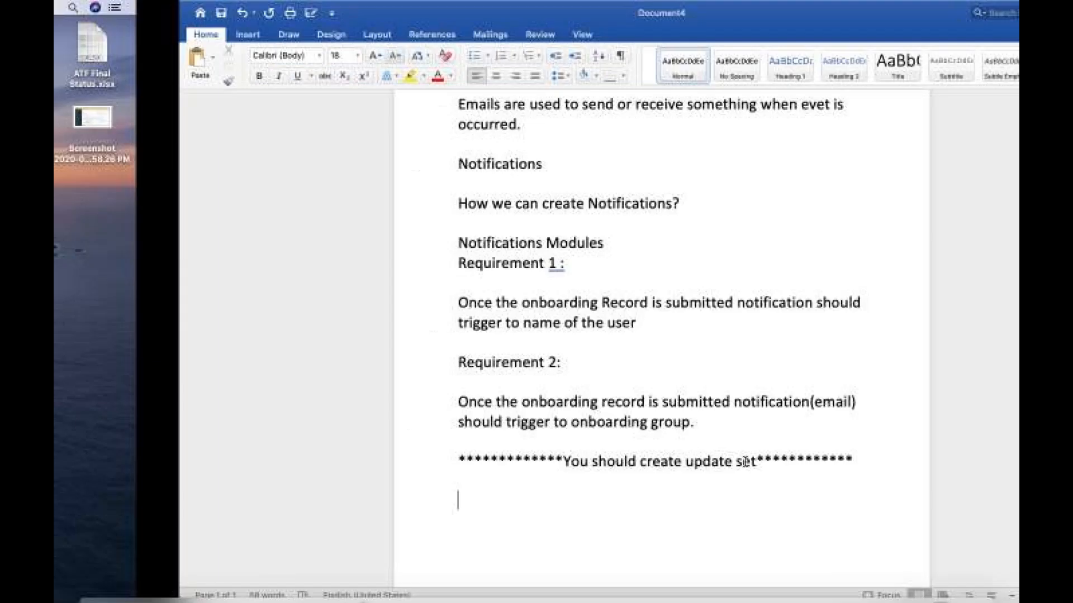
Switch to ServiceNow in Chrome, filter the navigator for "update set" and open the Local Update Sets list.
key(ctrl+Right)
double_click(163, 119)
key(BackSpace)
text(update set)
key(BackSpace)
text(et)
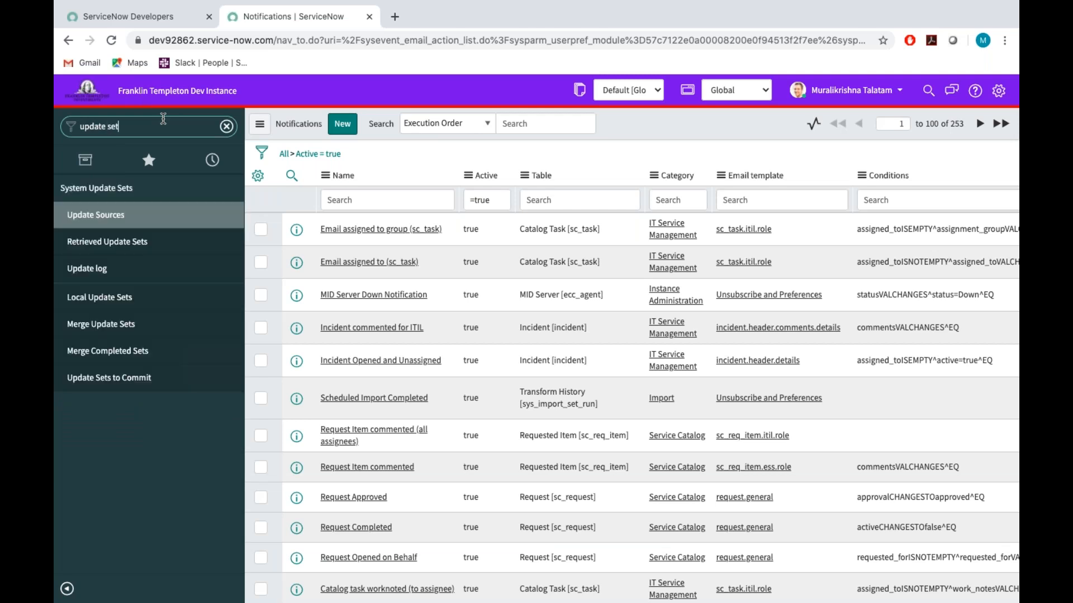
click(109, 300)
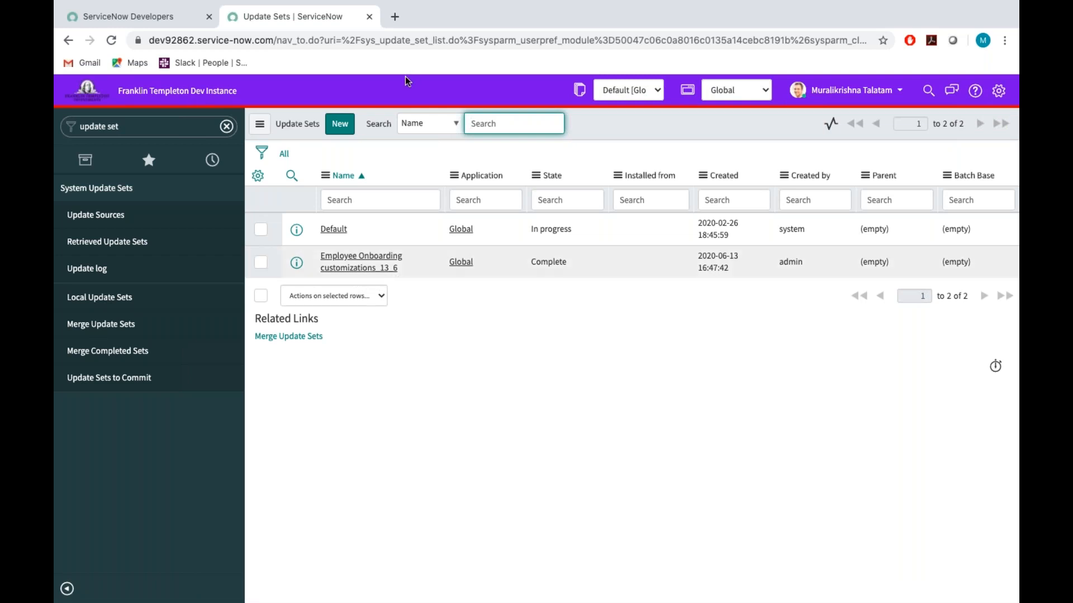
Start a new update set record and name it "Notifications For Employee Onboarding_20_06".
click(342, 124)
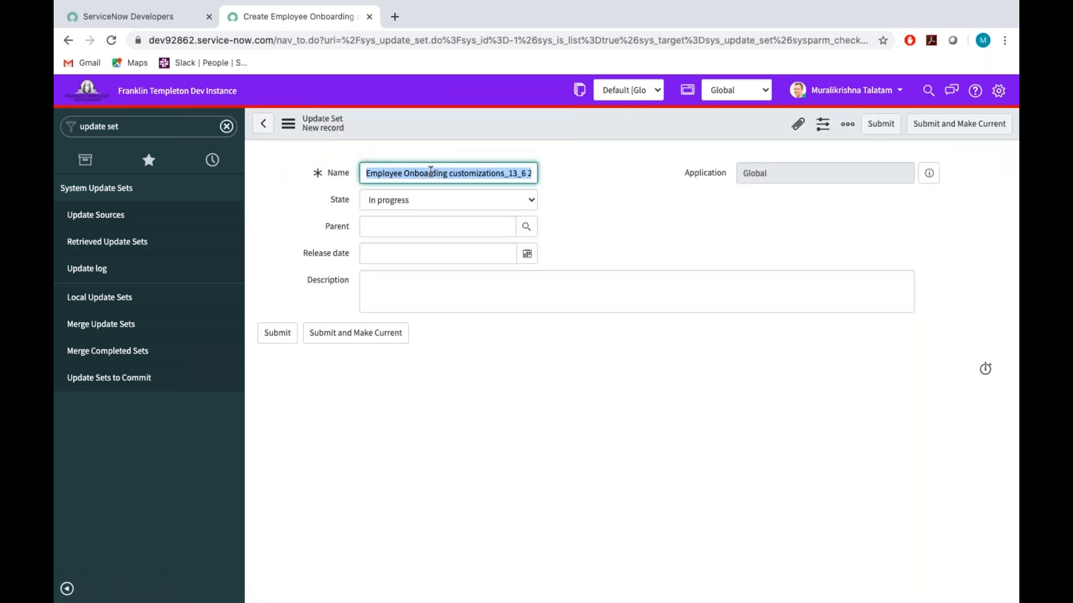
drag(446, 172, 472, 167)
drag(450, 173, 556, 169)
key(BackSpace)
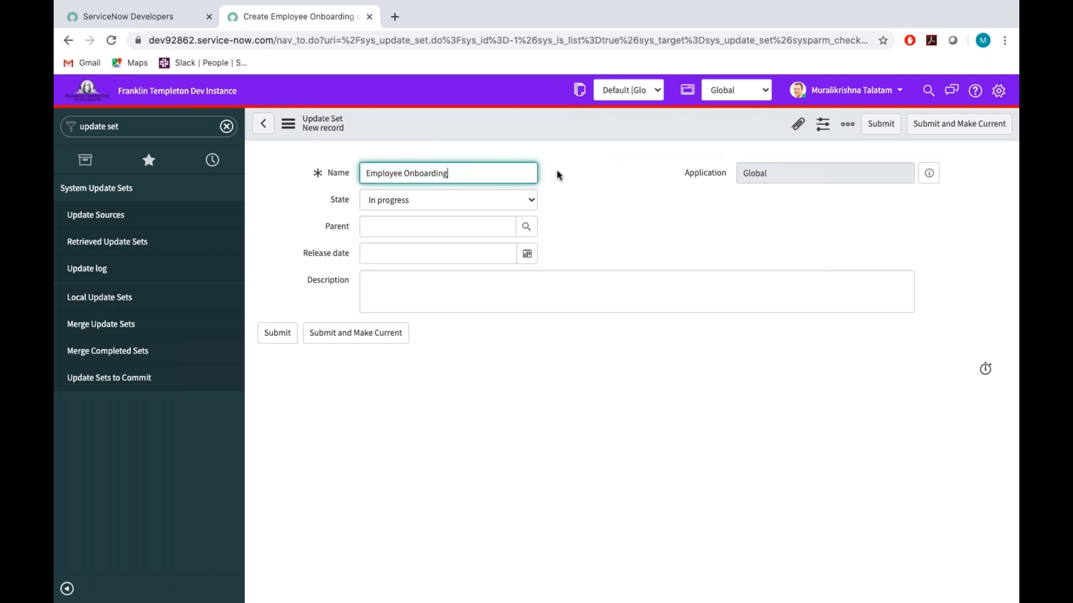
key(Left)
key(Left)
key(Left)
key(Left)
key(Left)
key(Left)
key(Left)
key(Left)
key(Left)
key(Left)
key(Left)
key(Left)
key(Left)
key(Left)
key(Left)
key(Left)
key(Left)
key(Left)
key(Left)
key(Left)
text(Notifications )
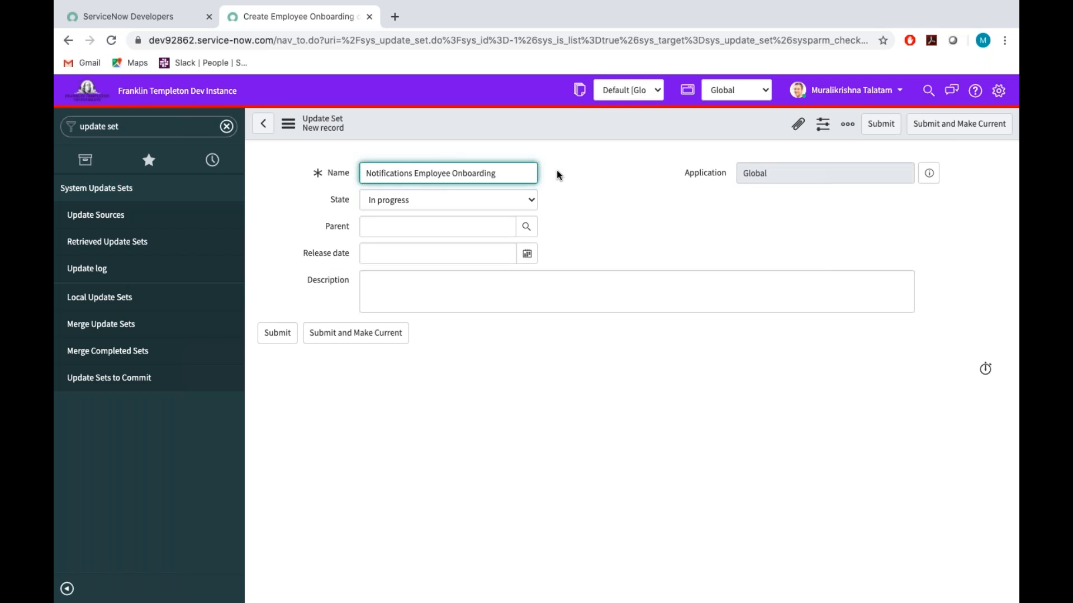
text(For)
text(20)
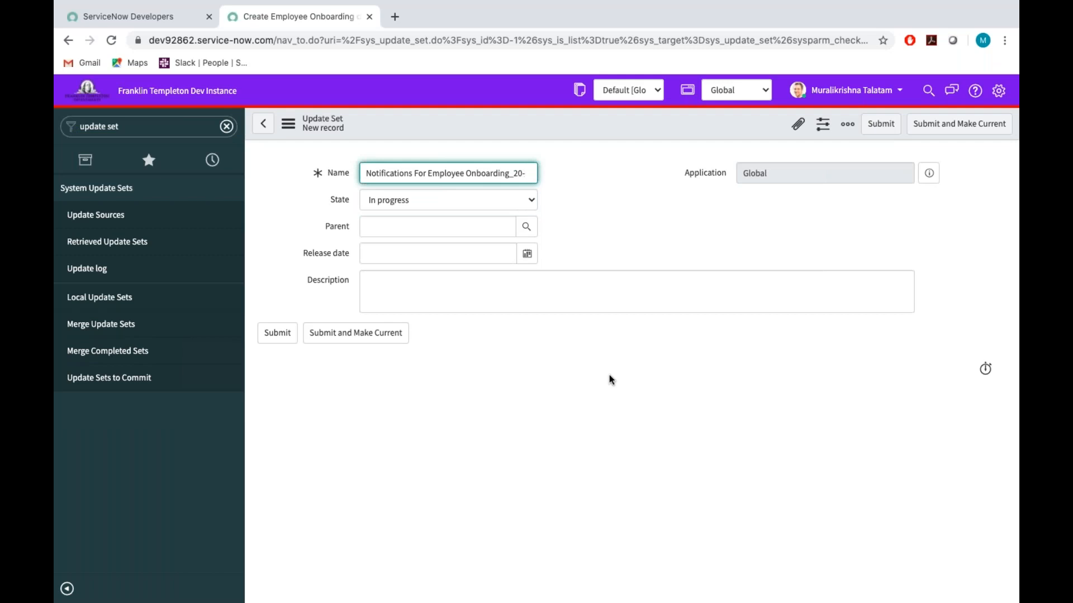
text(_06)
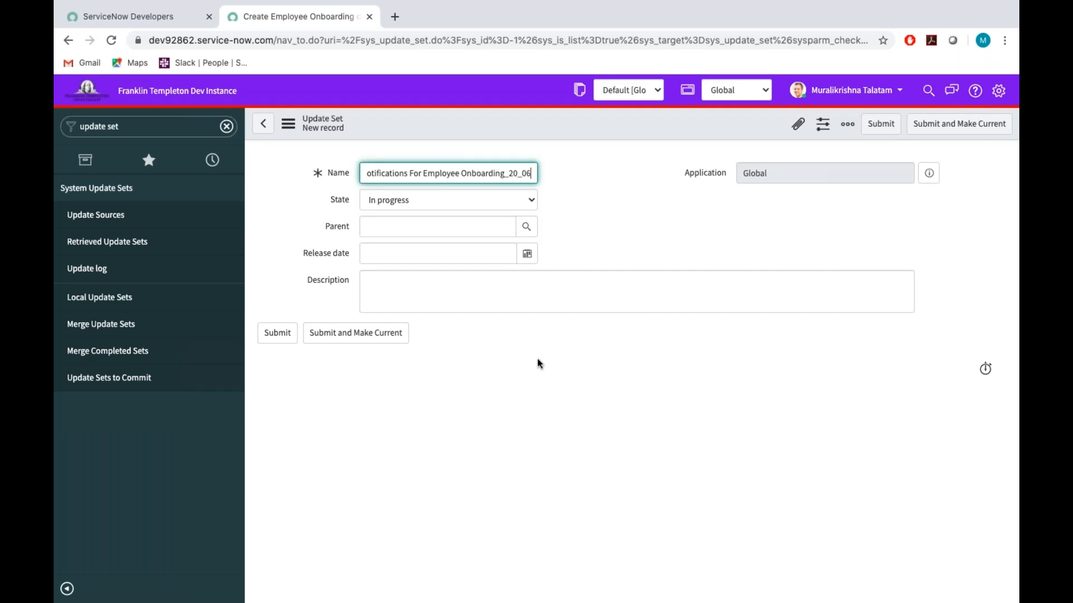
Describe the update set as "This update set will capture the All notification related to Onboarding", then submit it and make it current.
click(414, 286)
text(This upd)
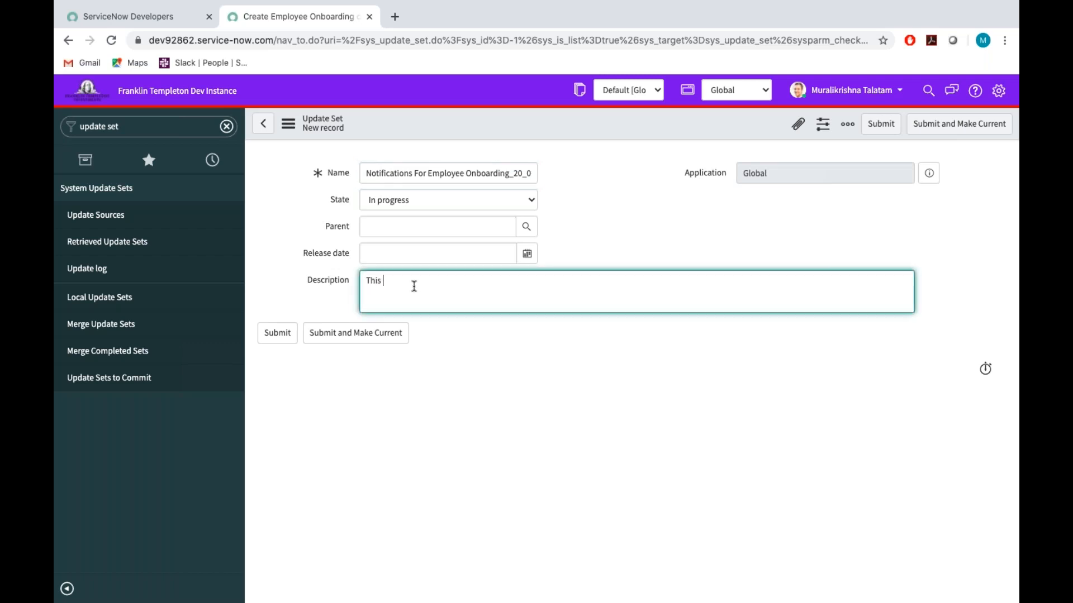
text(ate set will capture the All notifi)
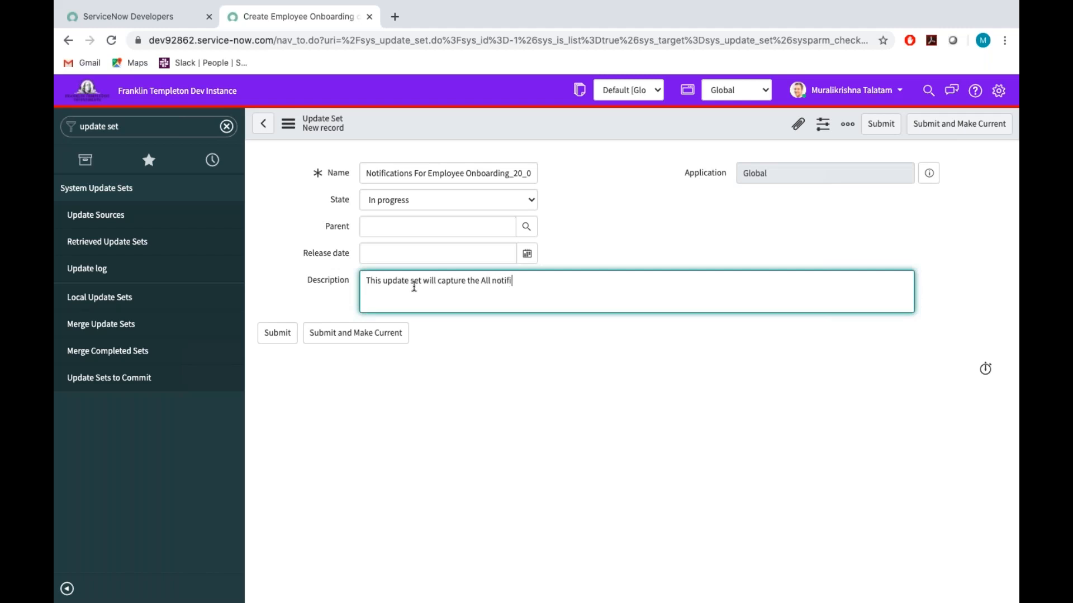
text(cation related to)
text(Onboarding)
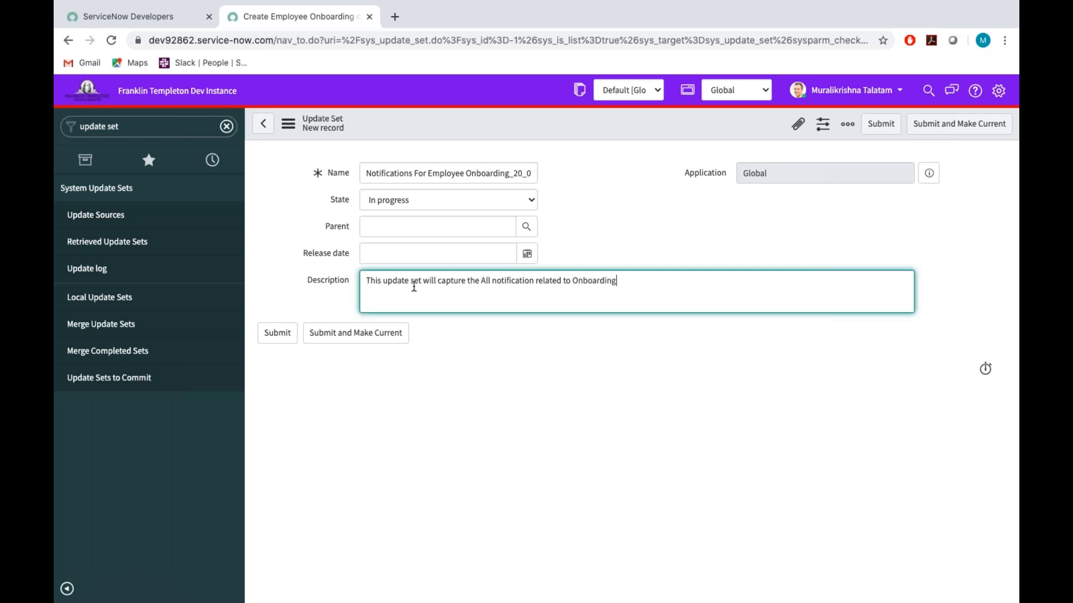
click(380, 338)
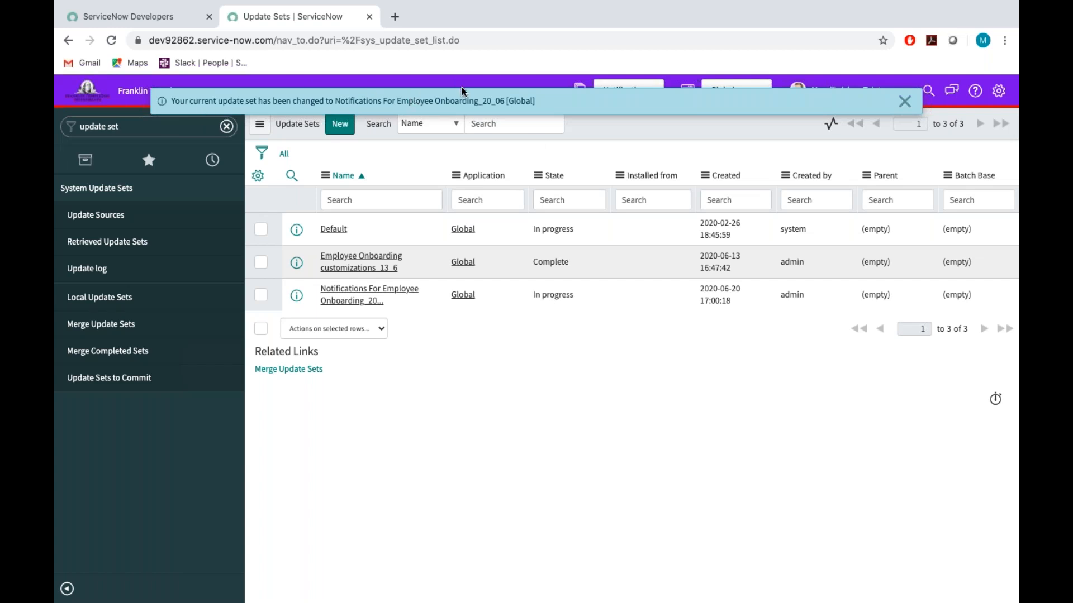
Dismiss the confirmation banner and check which update set is selected in the update set picker.
click(904, 101)
click(657, 92)
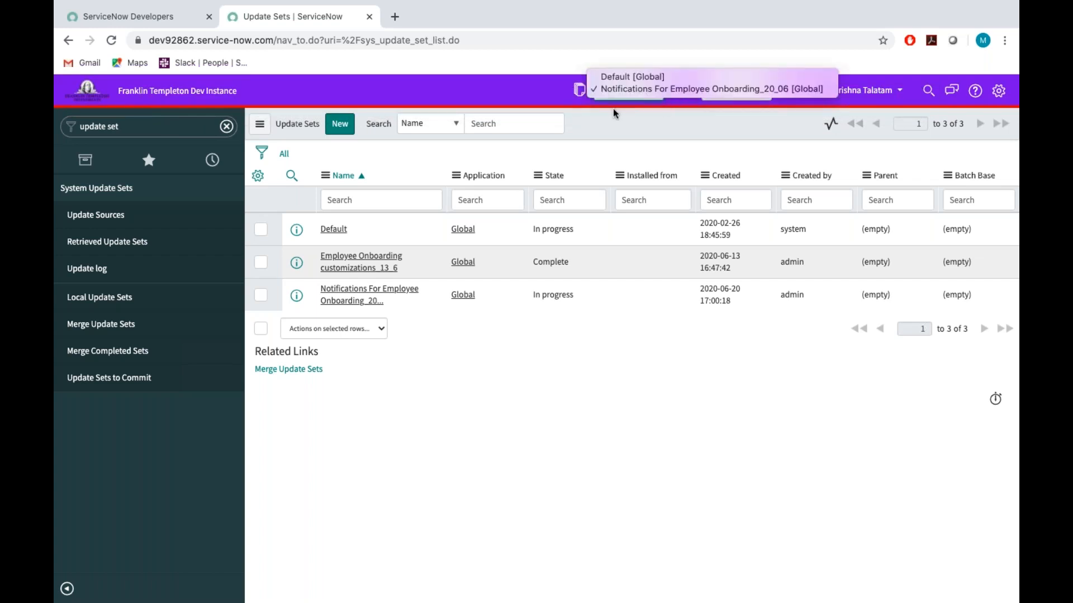
click(555, 96)
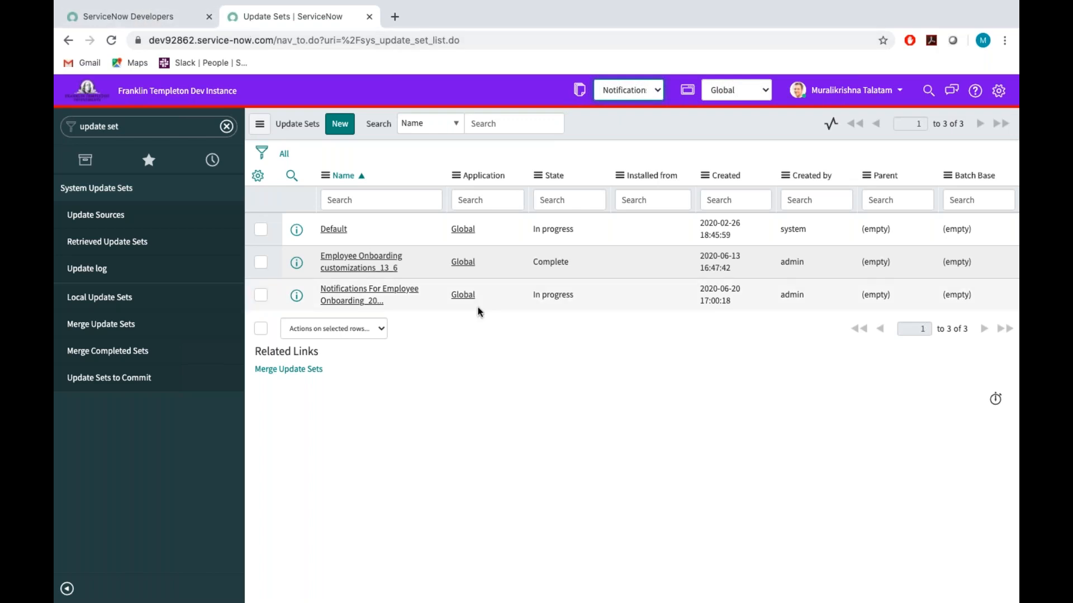
Switch to the Word document and review the Requirement 1 text, especially the recipient of the notification.
key(ctrl+Left)
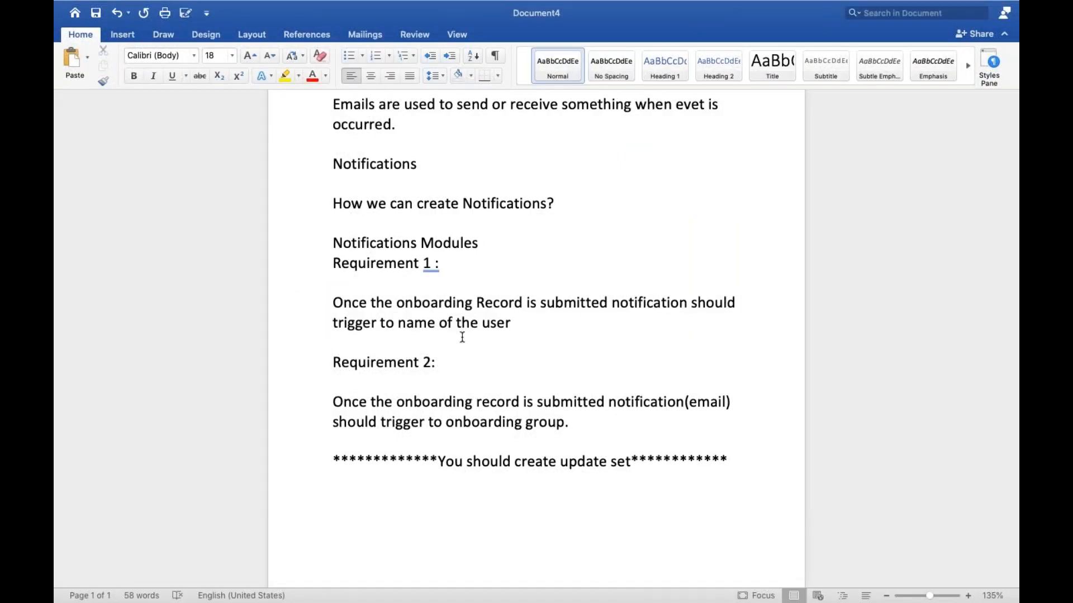
drag(333, 299, 518, 323)
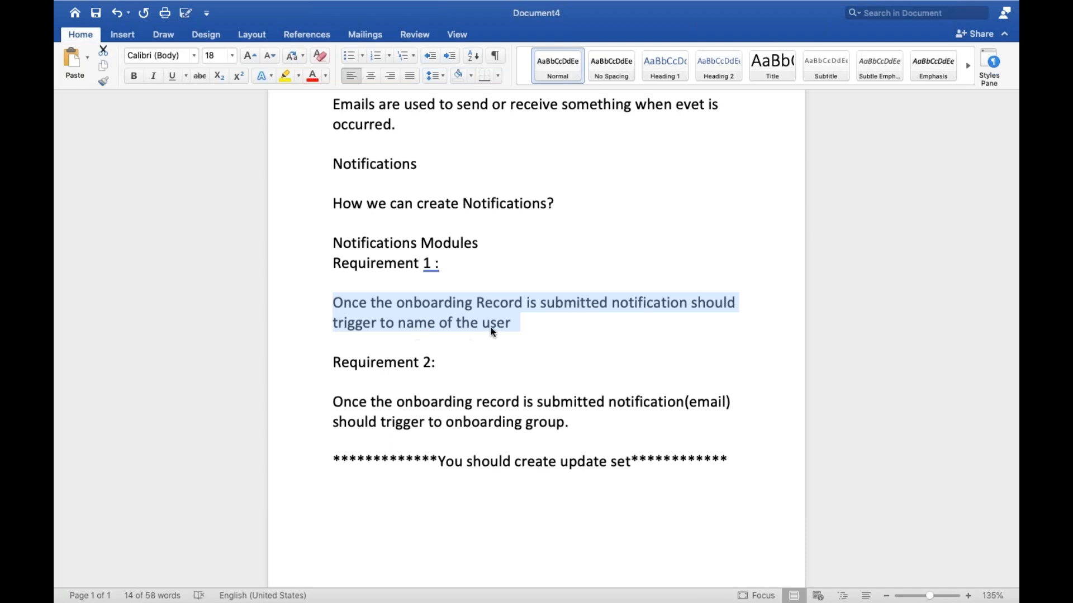
click(506, 323)
triple_click(506, 323)
click(506, 323)
key(shift+Left)
key(shift+Left)
key(shift+Left)
click(497, 325)
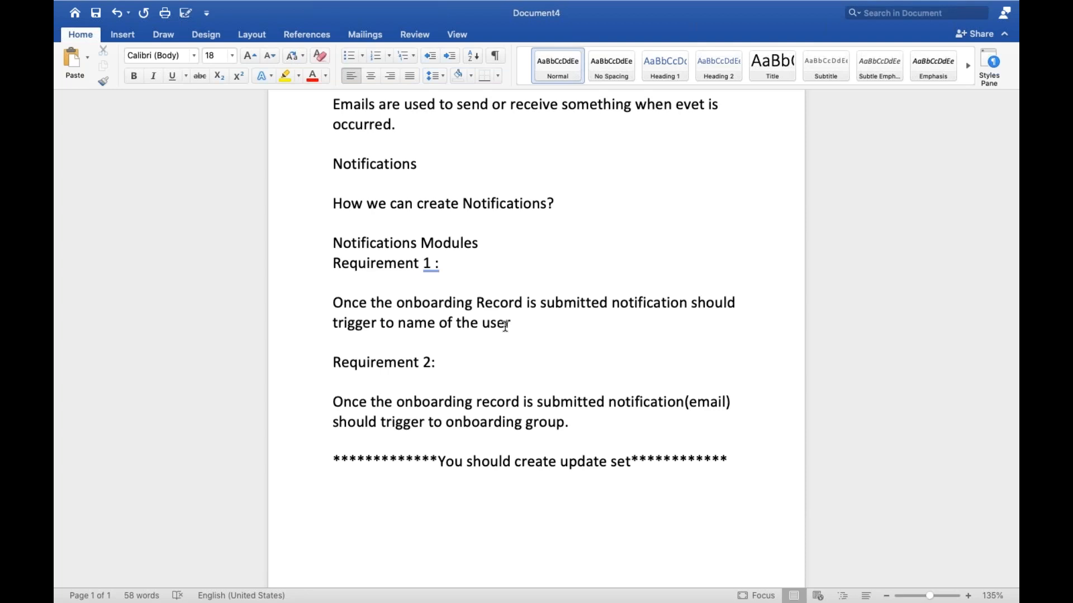
Switch back to ServiceNow in Chrome, filter the navigator for "onboard" and open the Create New Employee onboarding form.
key(ctrl+Right)
click(135, 128)
key(BackSpace)
text(on)
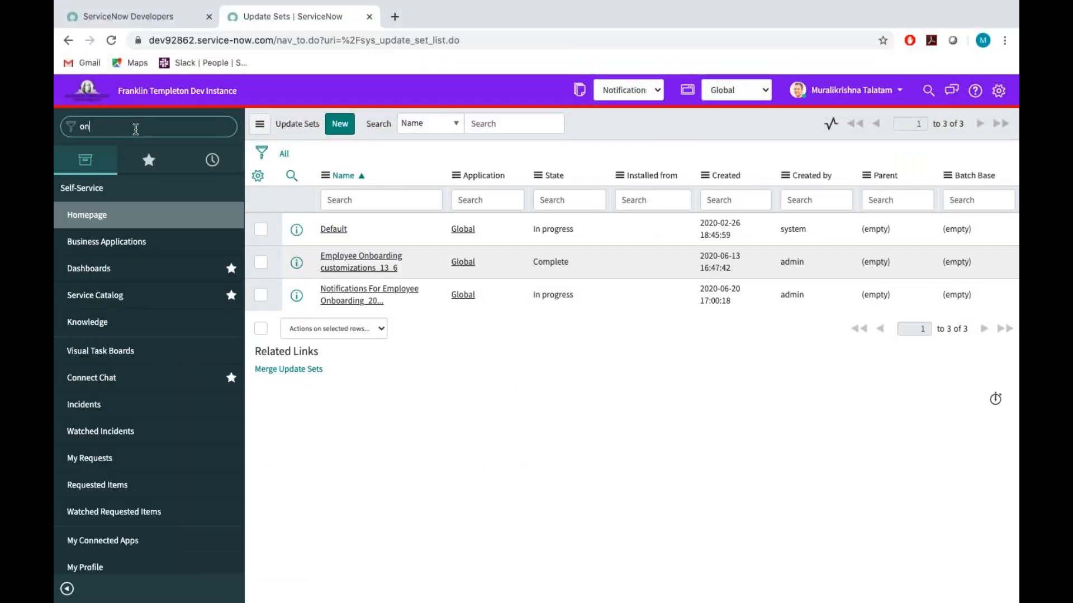
text(board)
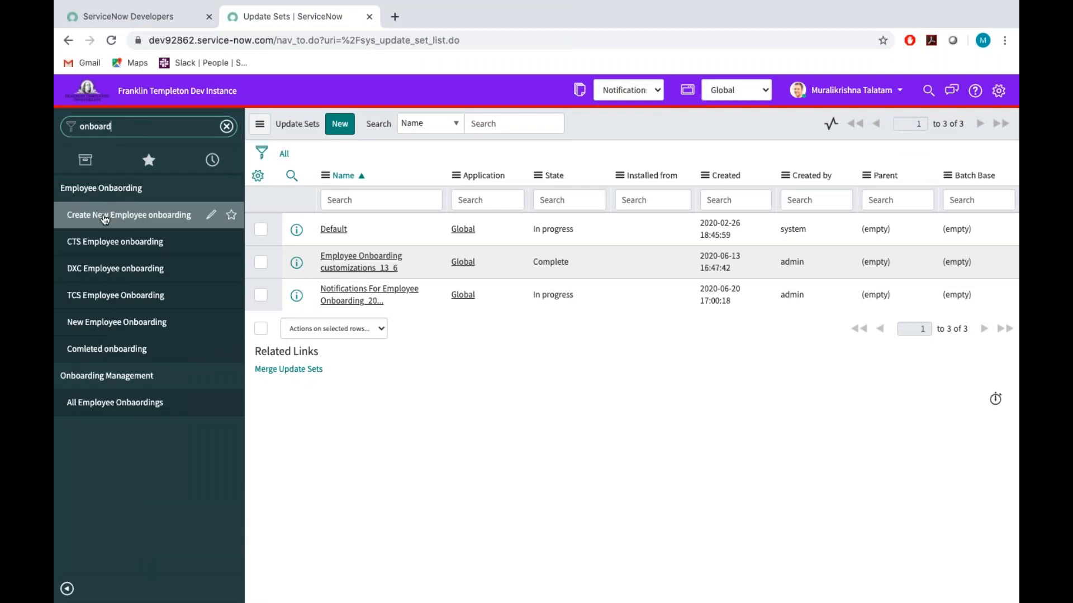
click(104, 218)
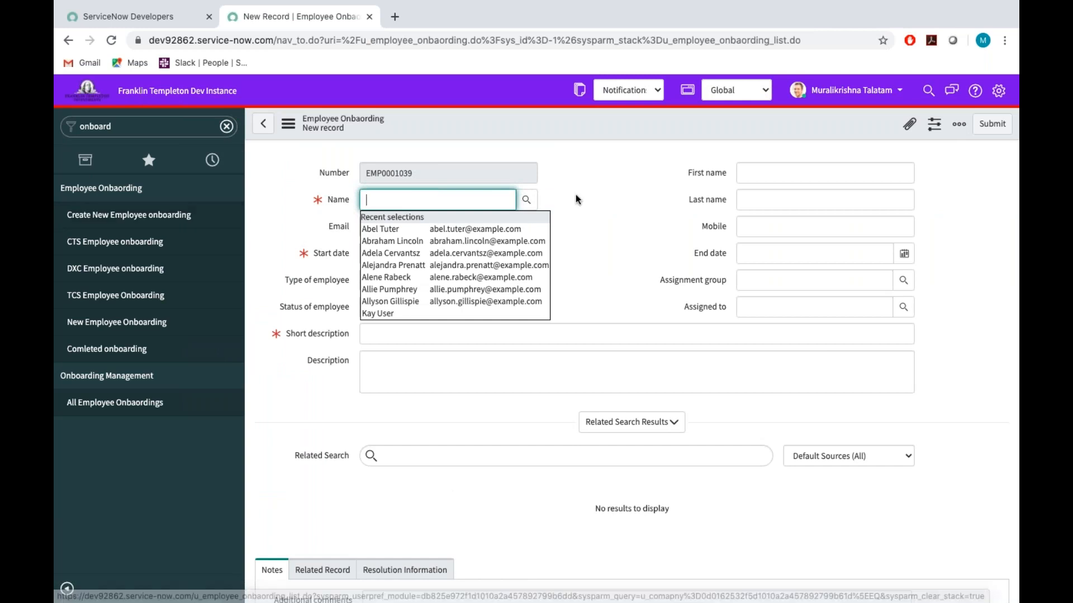
Pick the employee in the Name field from the recent selections and fill in the employee's email address.
click(608, 215)
click(452, 199)
click(433, 277)
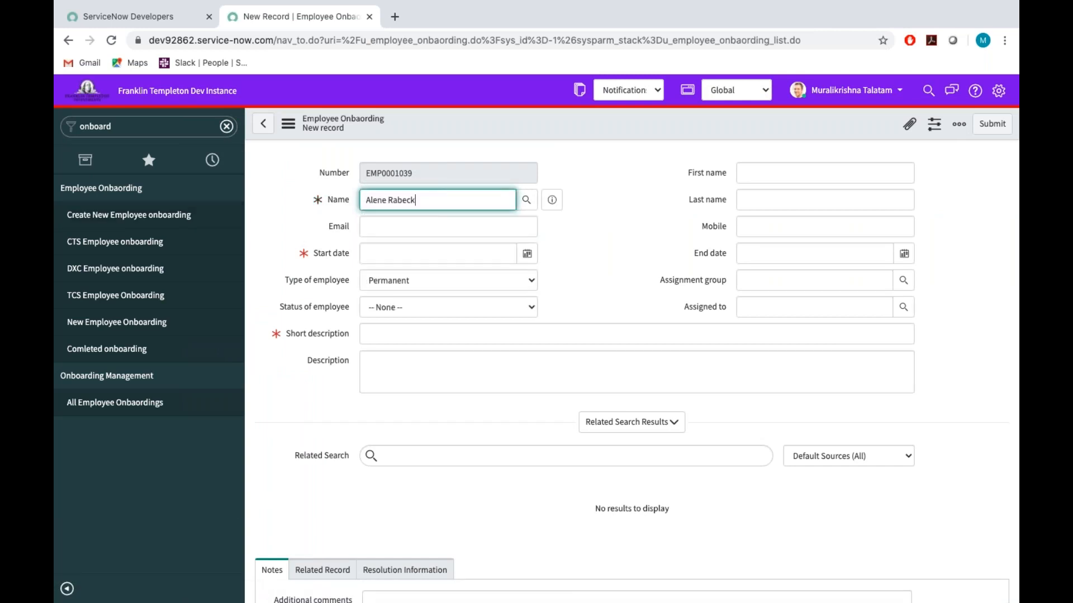
click(381, 223)
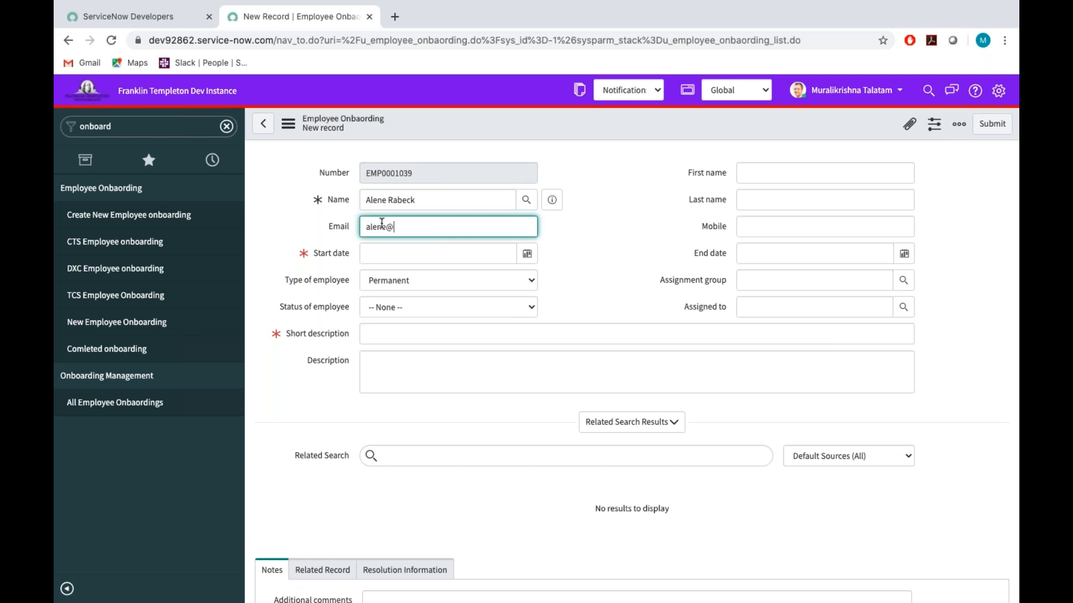
Set the start date to 2020-06-20, the status of employee to New and the short description to "Test - Onboard".
click(527, 254)
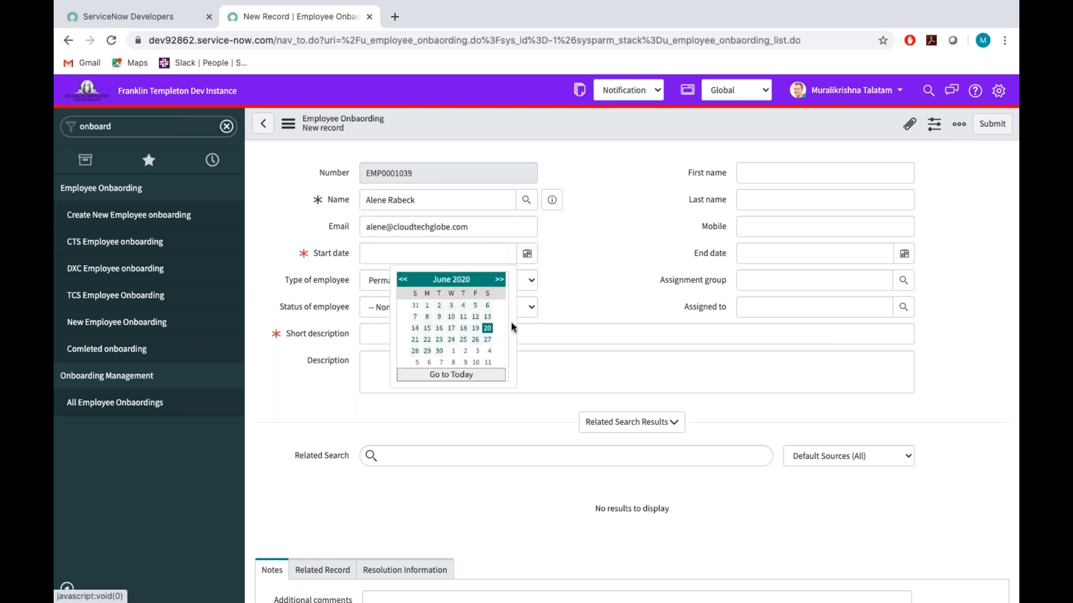
click(492, 329)
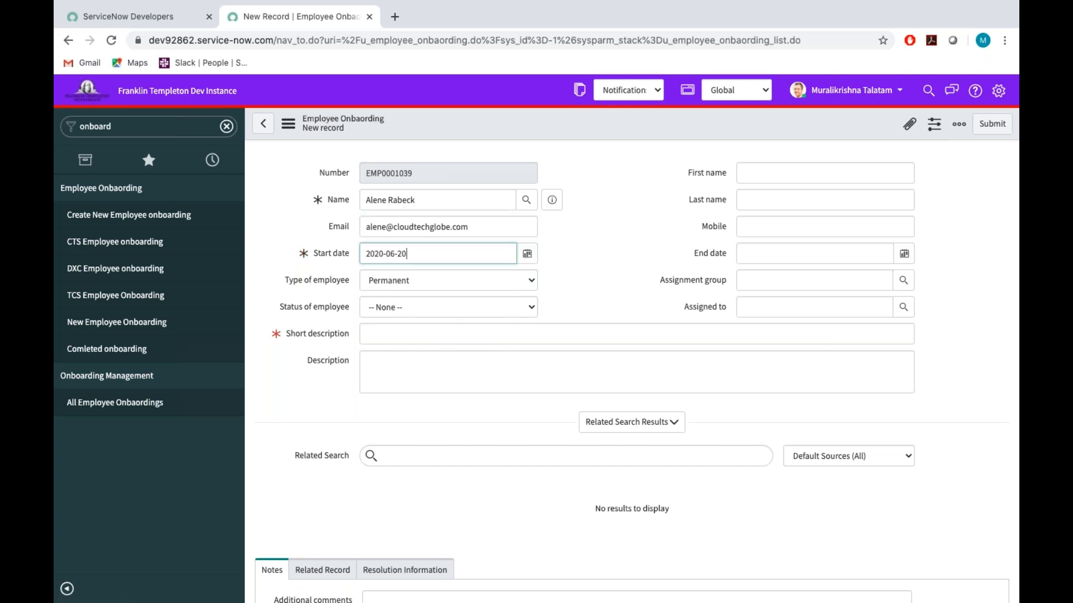
click(431, 306)
click(395, 318)
click(387, 334)
text(Test)
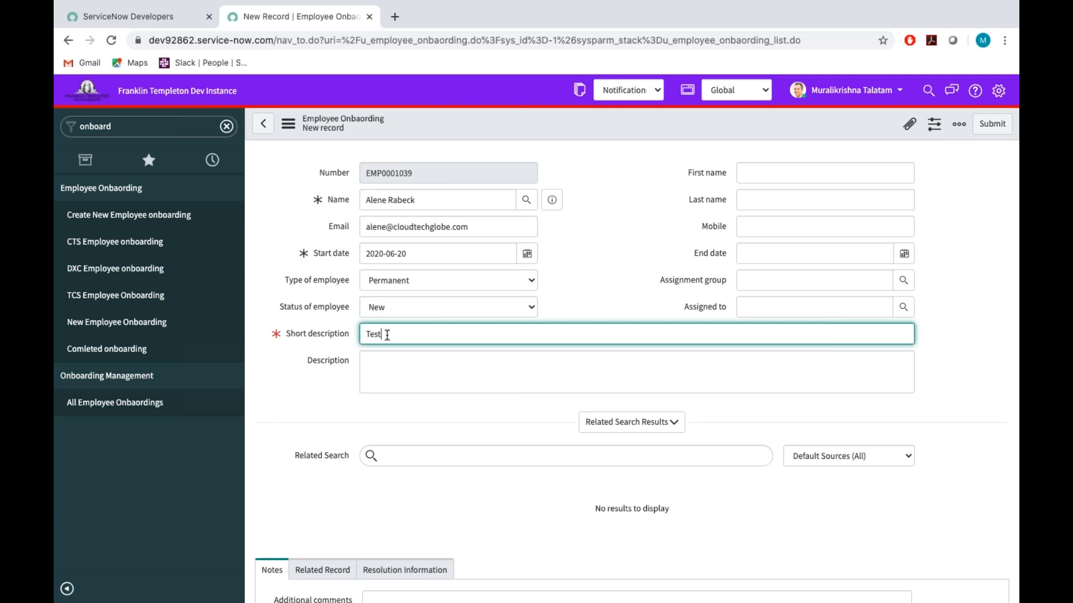
text( - Onboard)
Fill in the employee's first name, last name and mobile number, and check the Name field.
click(659, 230)
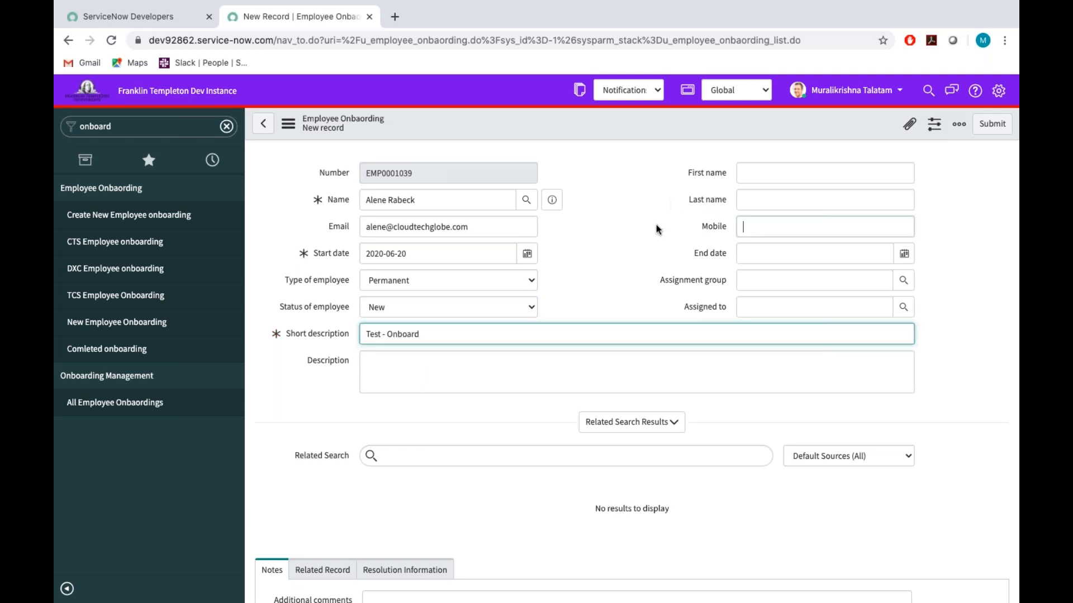
click(766, 173)
click(763, 192)
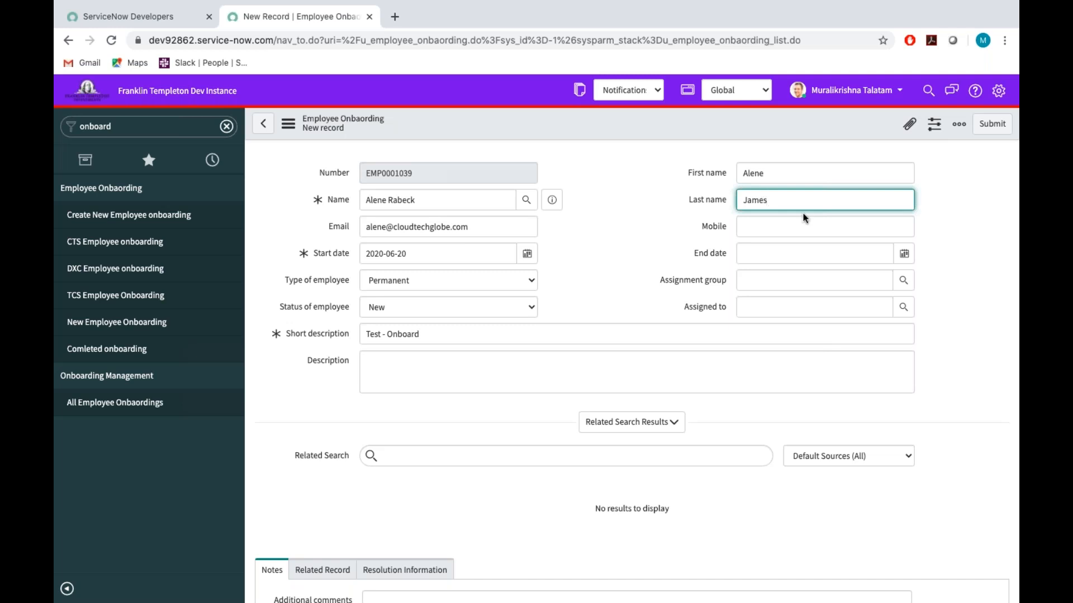
click(776, 224)
text(35235235)
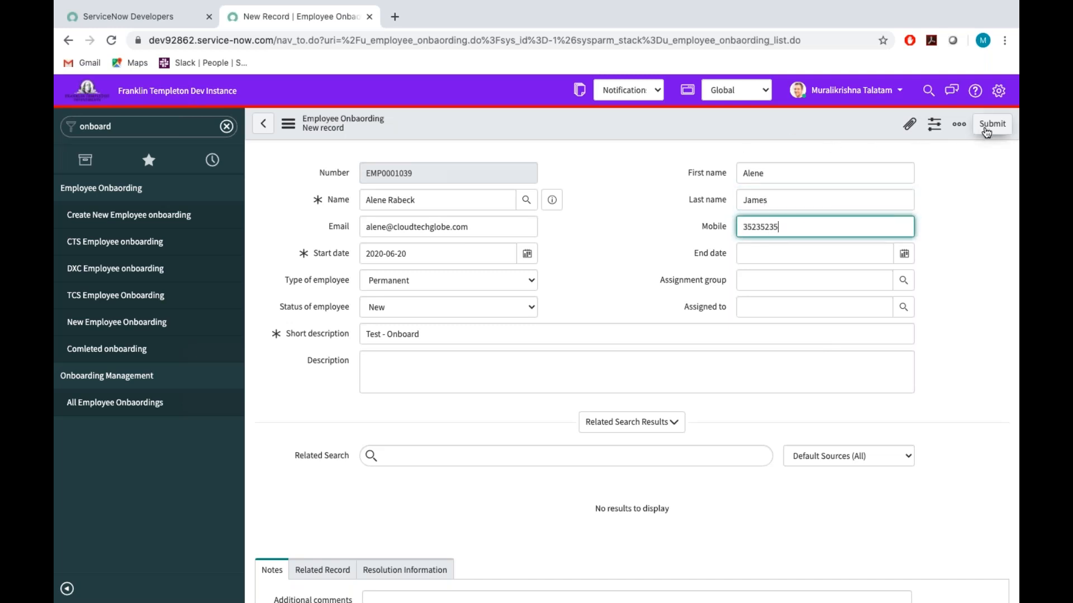
click(434, 199)
drag(434, 199, 339, 201)
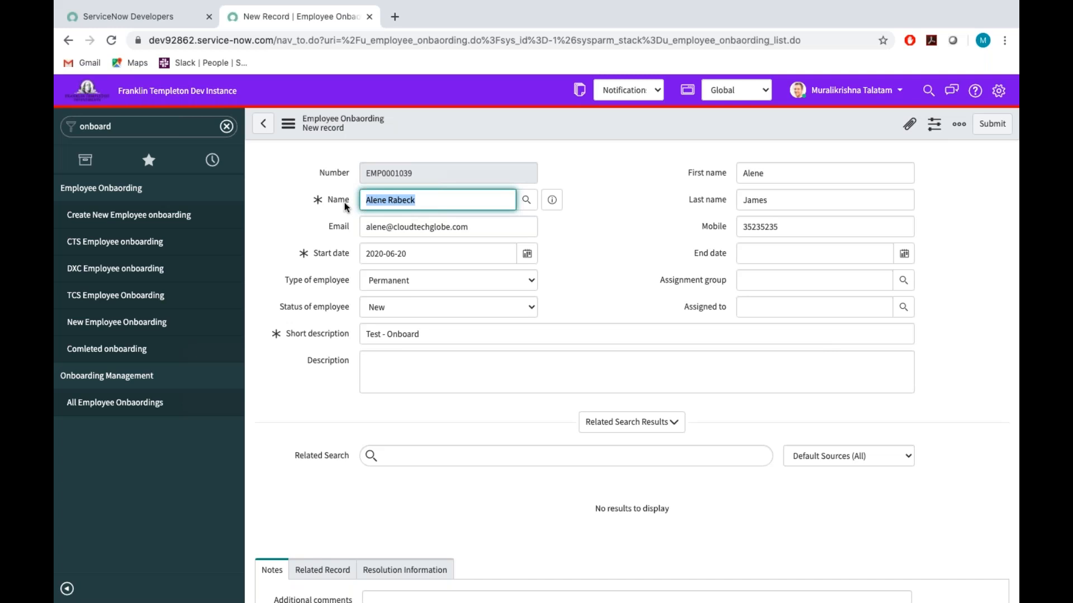
Look up TCS as the Company in the Related Record section and submit the onboarding record.
scroll(307, 368, down, 4)
click(323, 341)
click(400, 390)
click(330, 364)
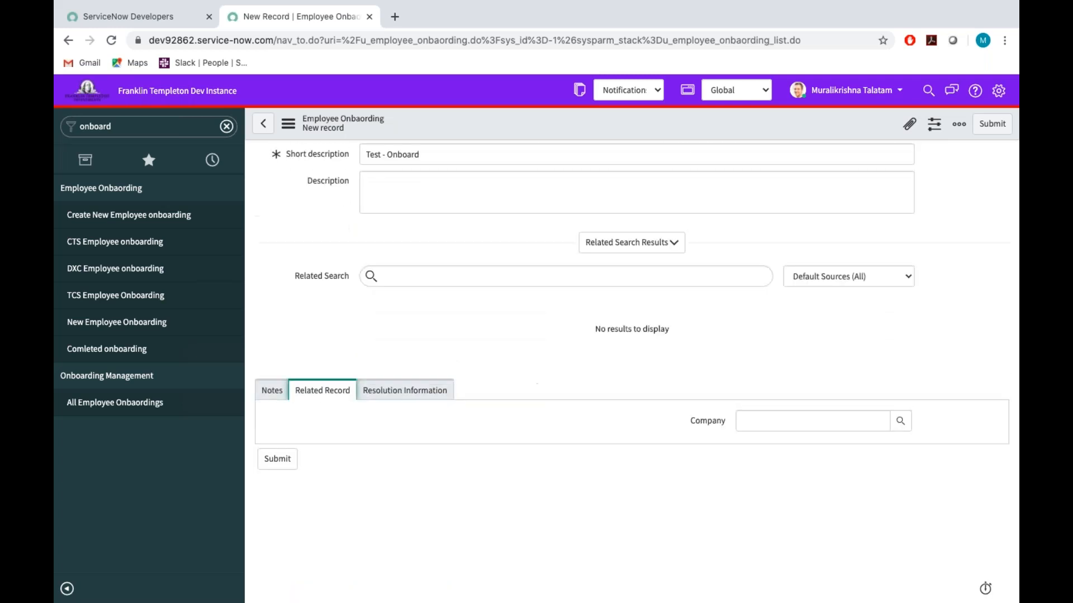
click(763, 419)
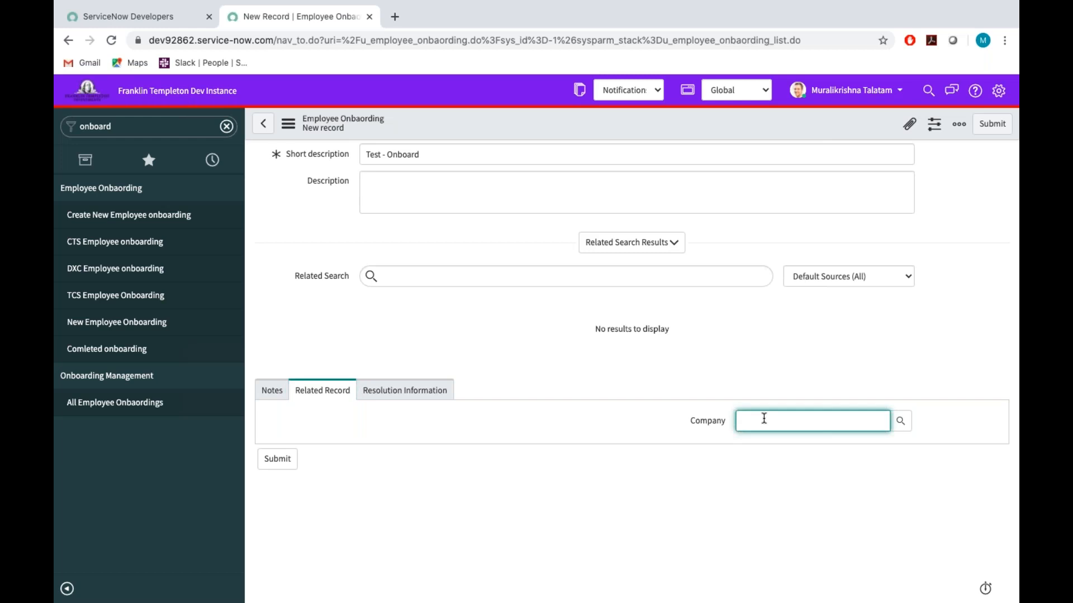
click(899, 422)
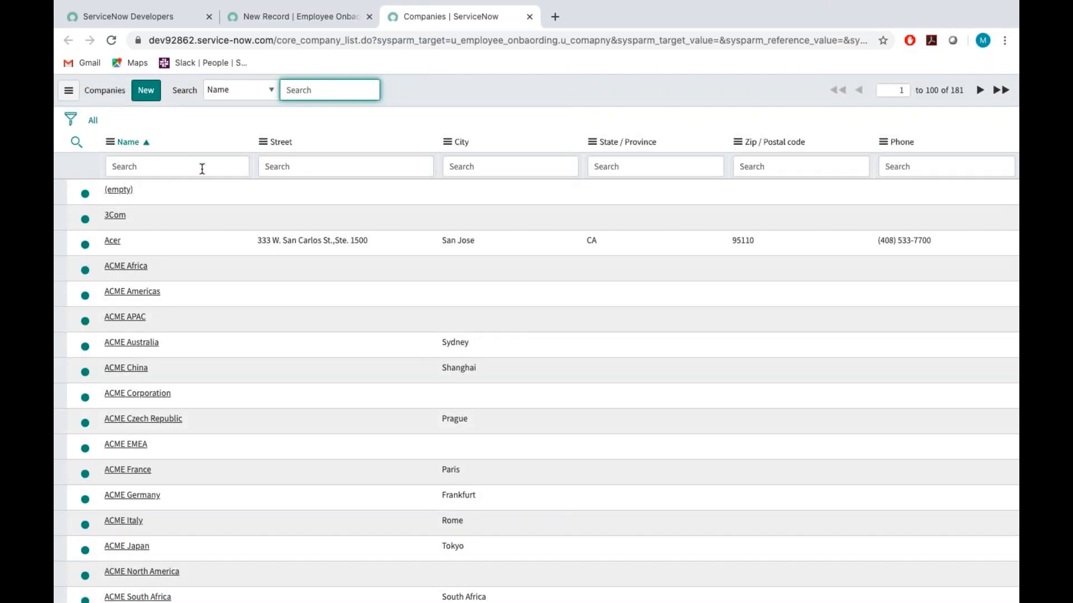
click(202, 168)
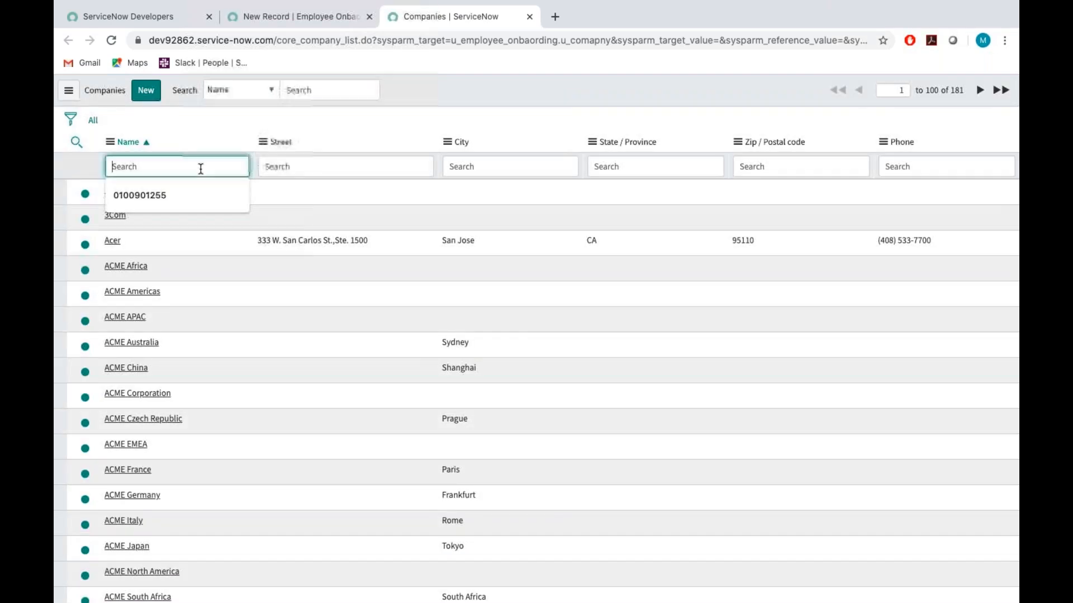
text(TCS)
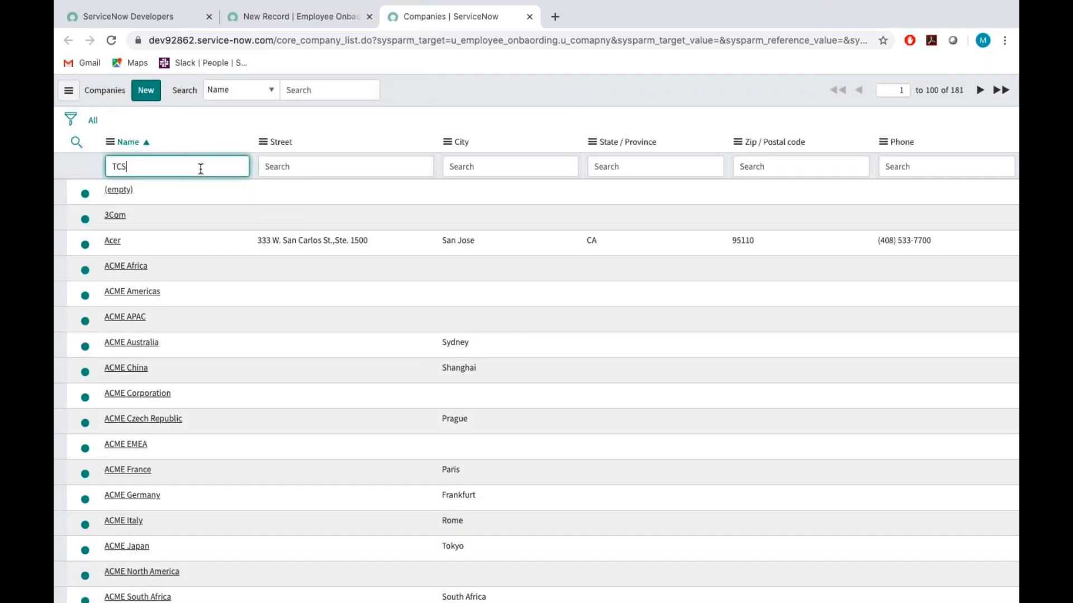
key(Return)
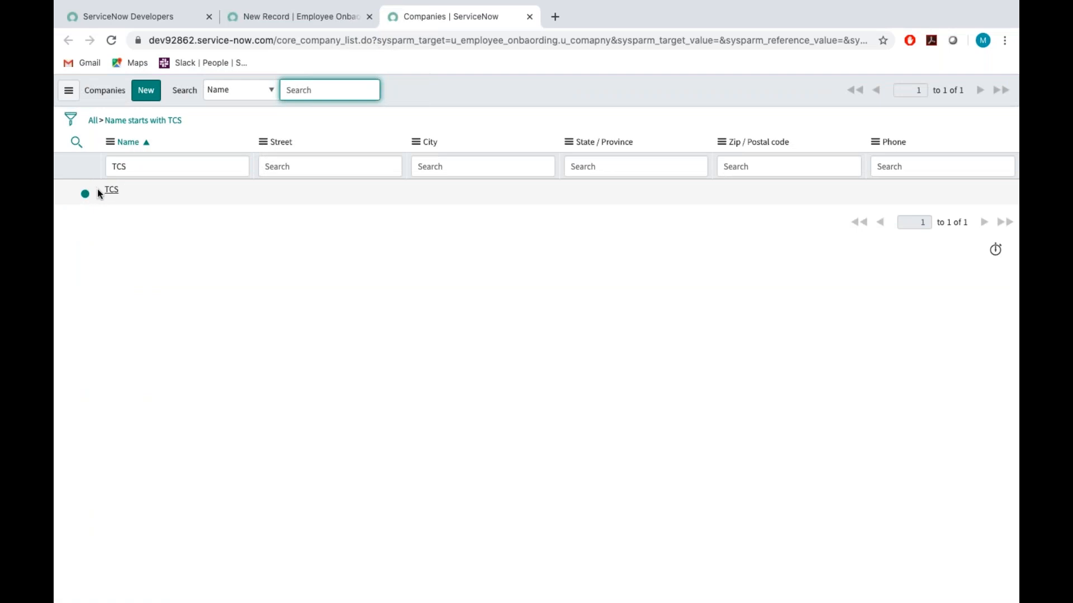
click(113, 190)
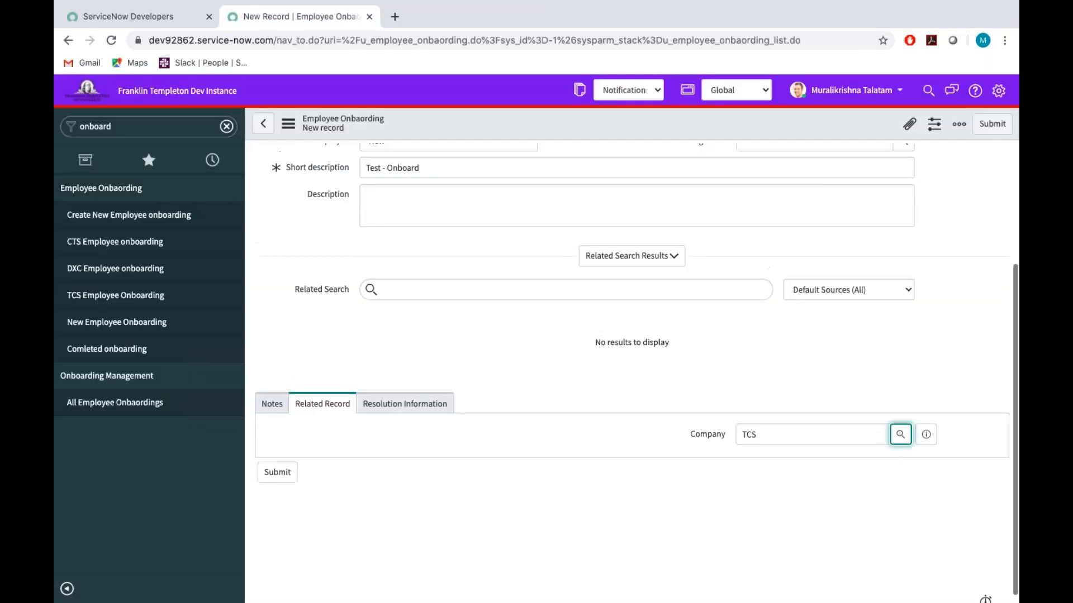
click(991, 125)
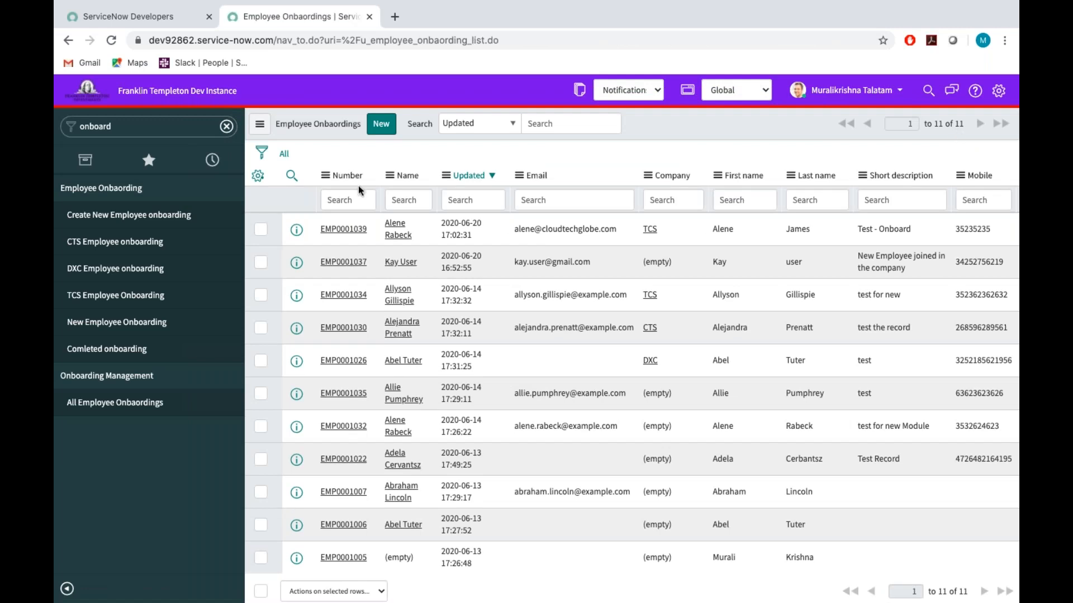
Filter the navigator for "emails" and open the Emails list in System Logs to check today's emails.
double_click(151, 128)
key(BackSpace)
text(em)
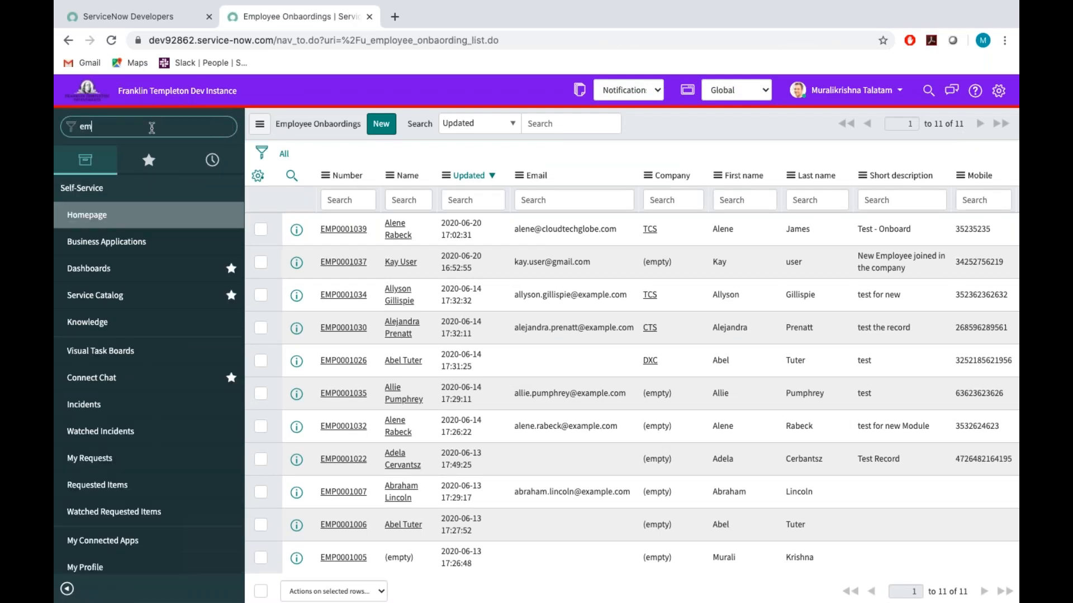
text(ails)
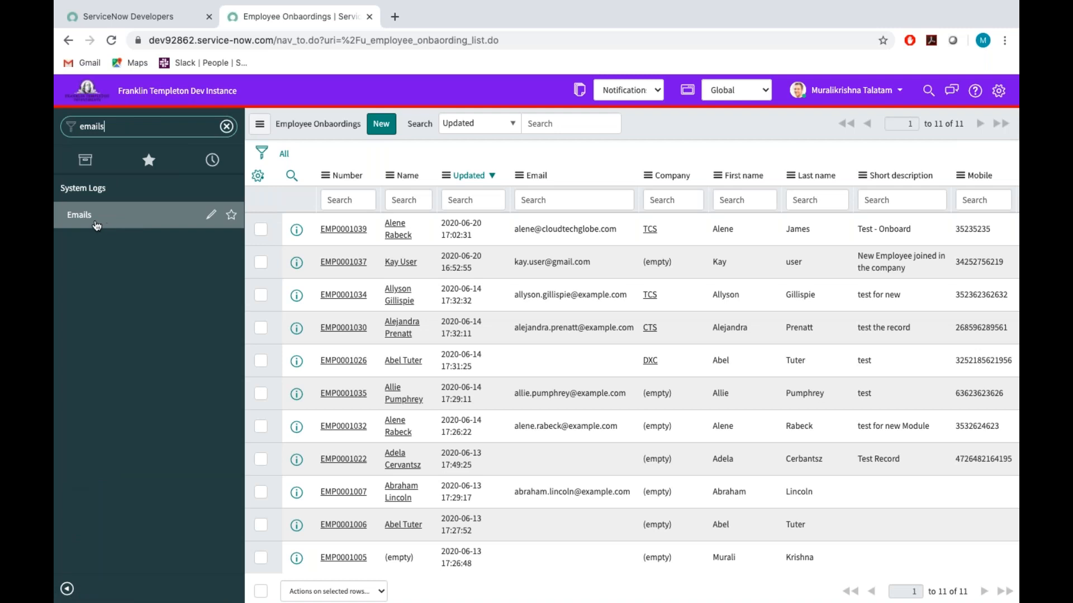
click(79, 215)
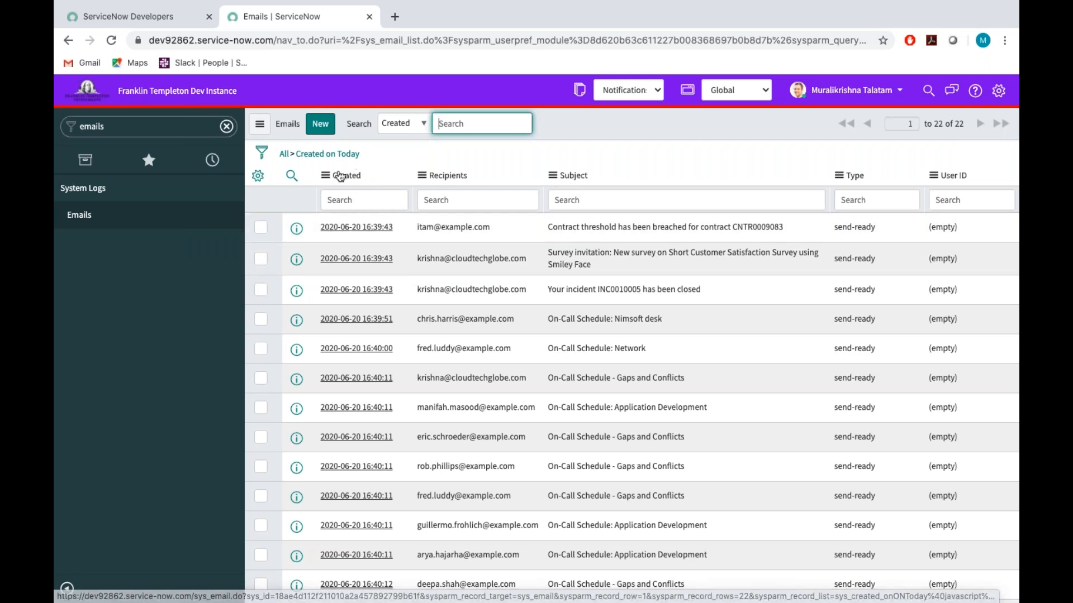
Open a new Employee Onbaording form and view the notifications configured for its table.
double_click(108, 122)
key(BackSpace)
text(on)
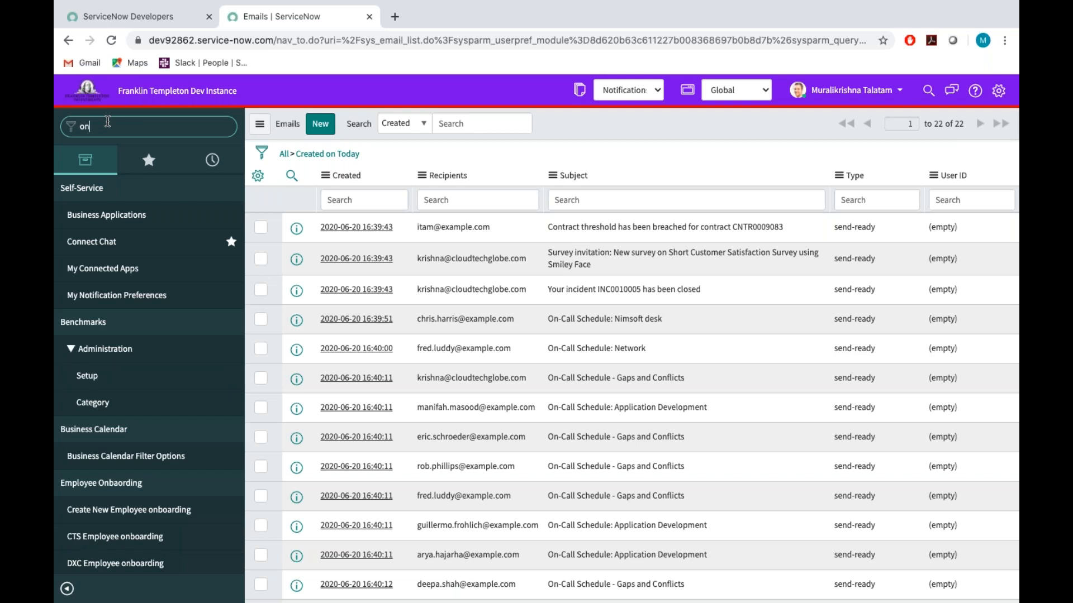
text(boarding)
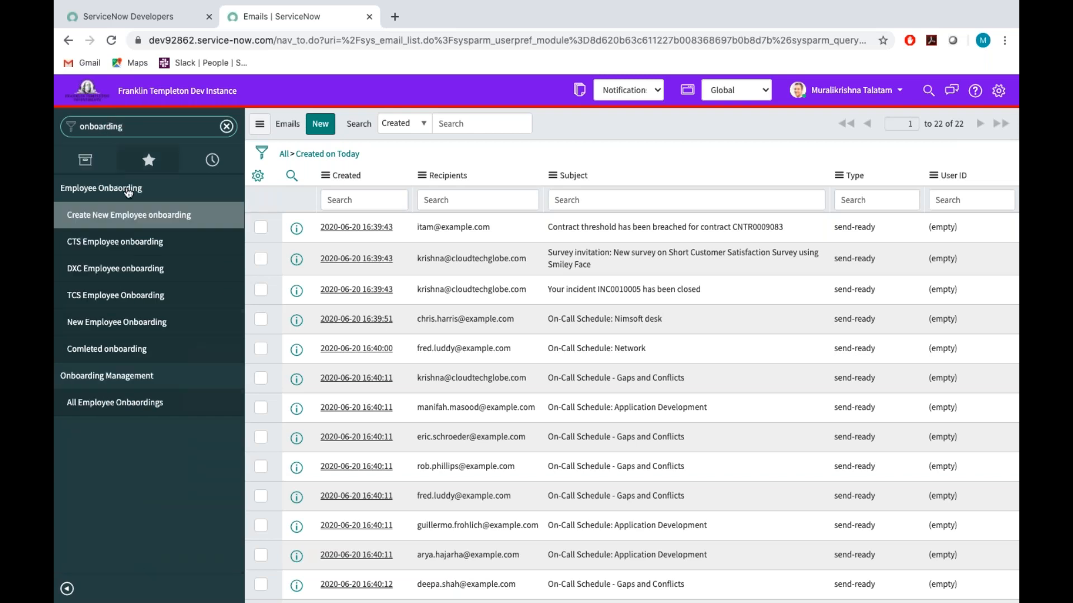
click(129, 219)
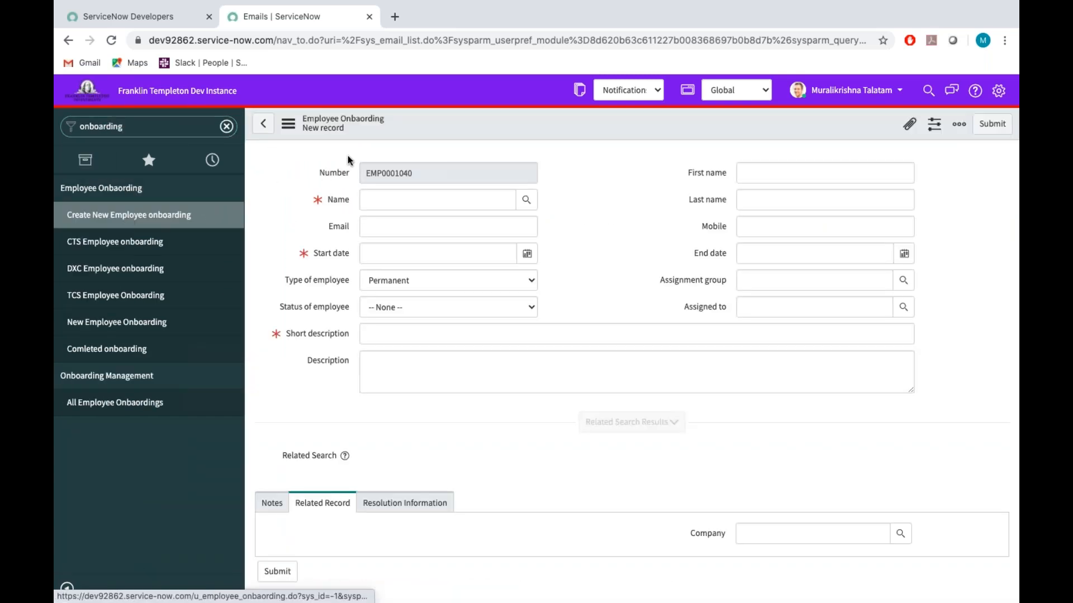
right_click(412, 122)
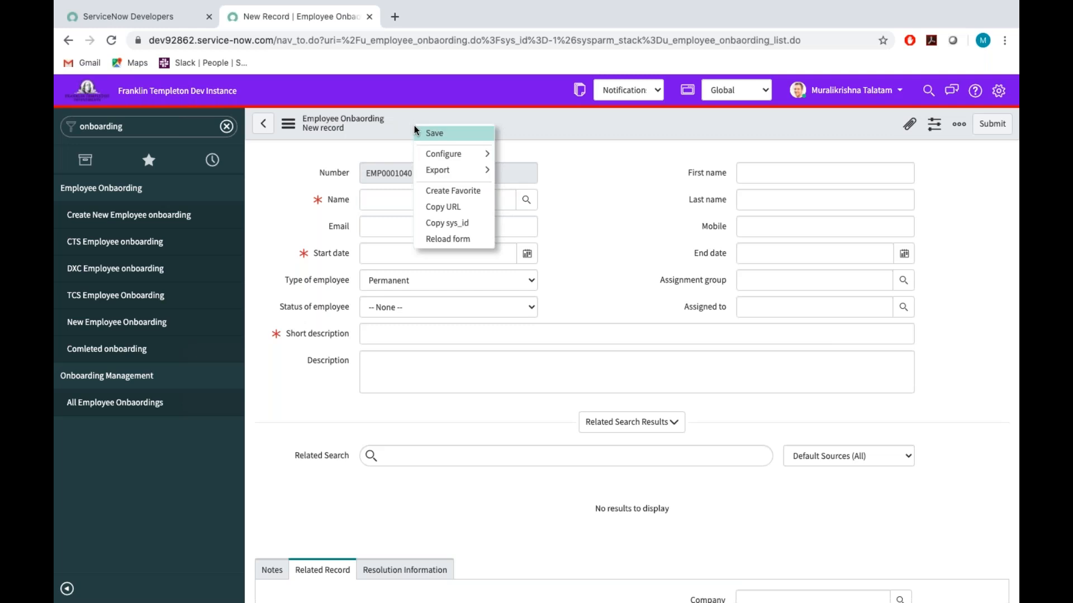
mouse_move(455, 153)
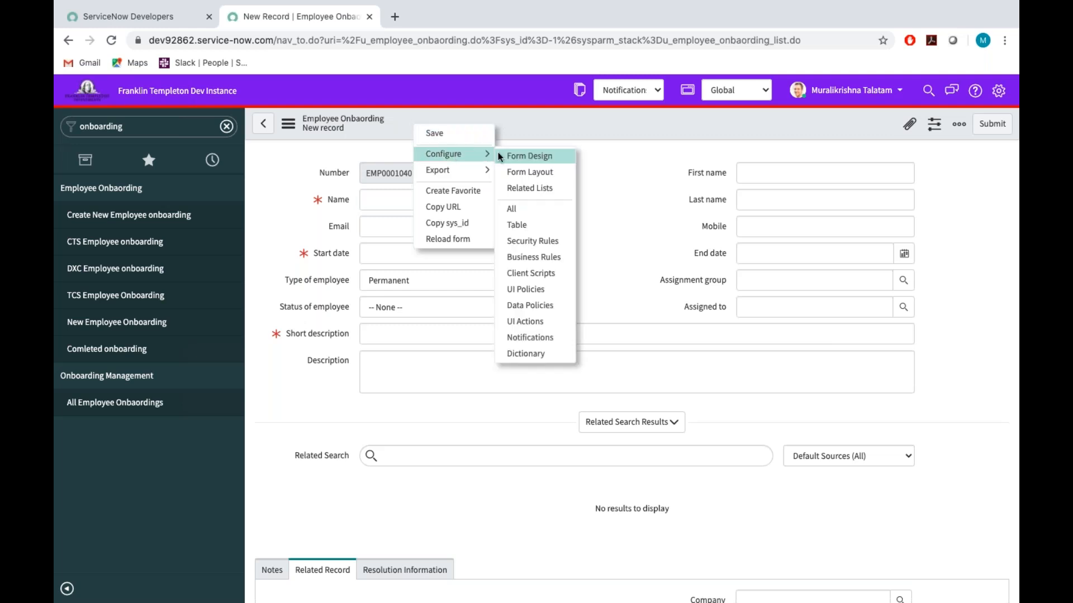
click(531, 338)
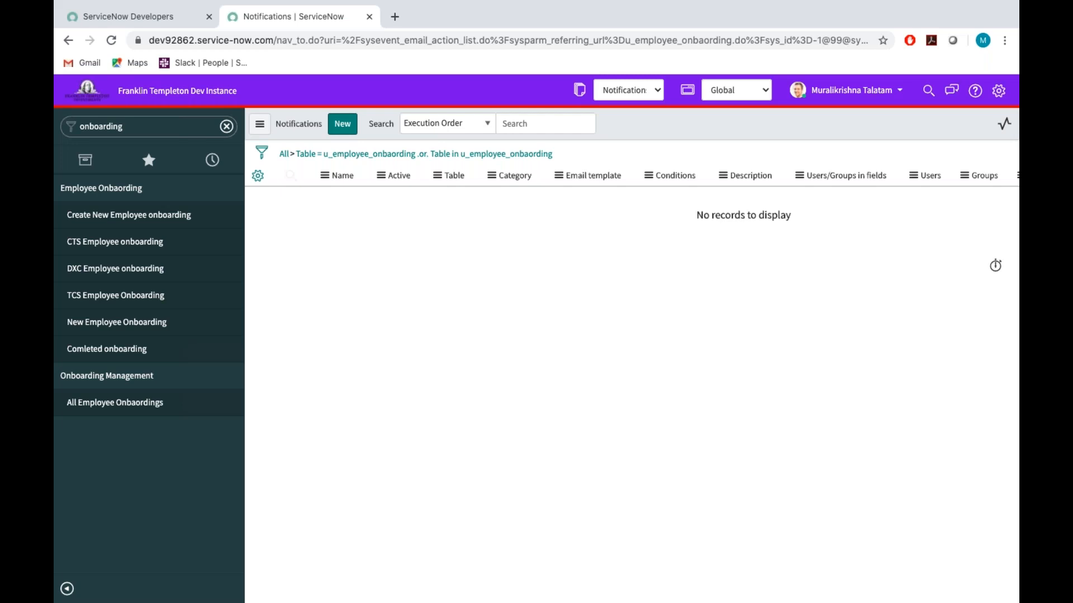
Find the email Notifications list of System Notification by filtering for "notification" and start a new notification record.
double_click(146, 128)
key(BackSpace)
text(noti)
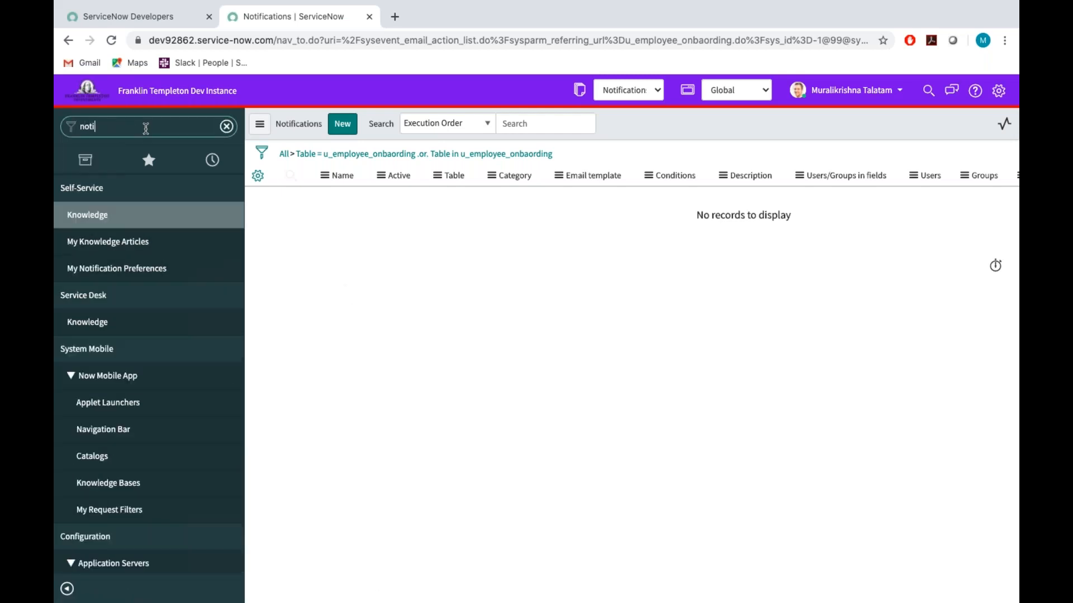
text(fication)
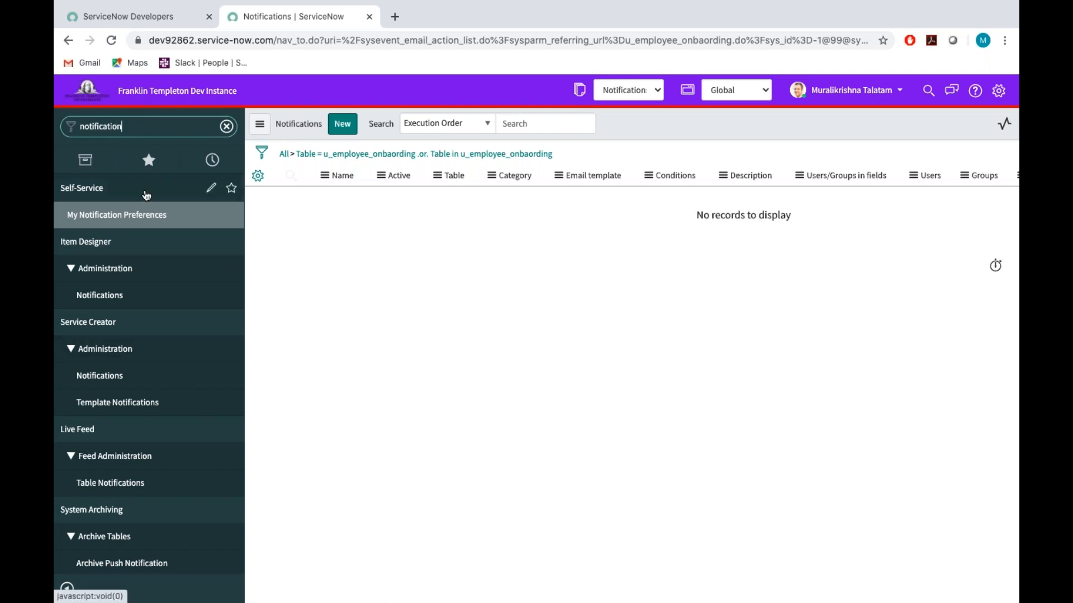
scroll(140, 449, down, 6)
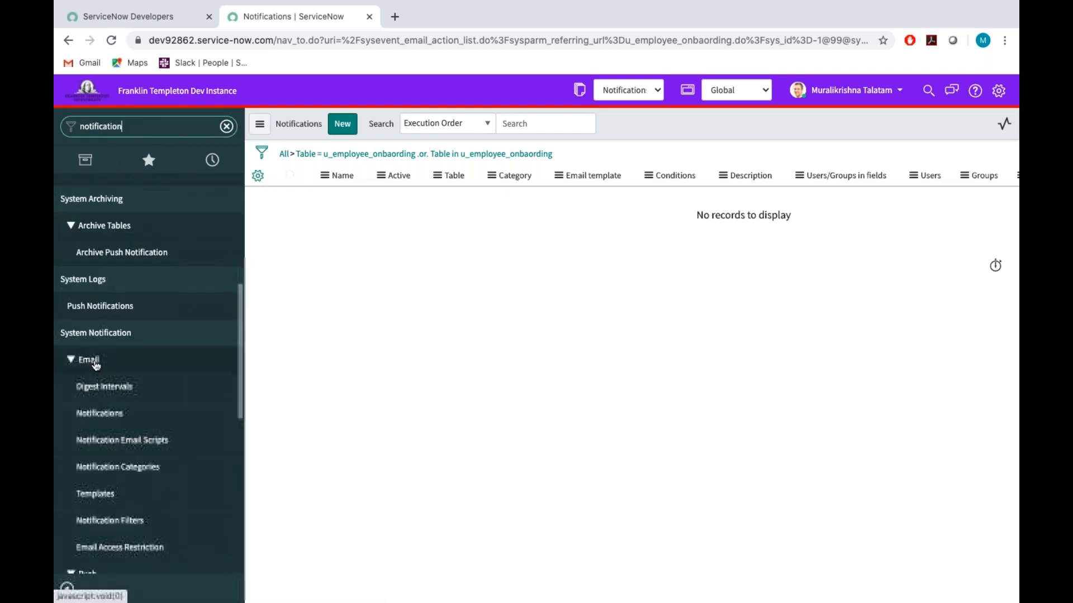
click(102, 415)
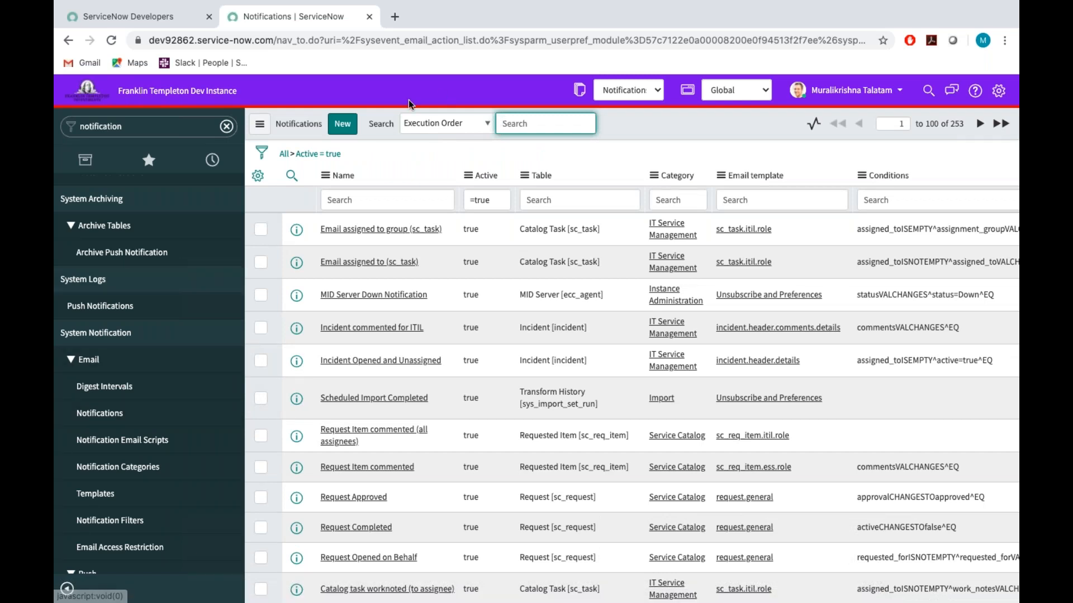
click(343, 131)
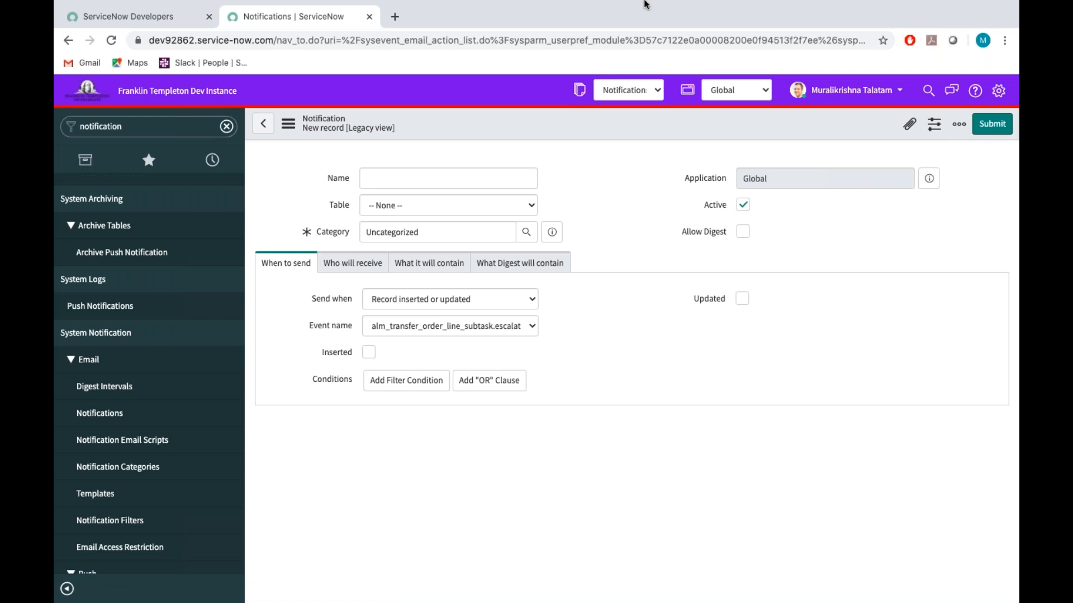
Look through the When to send, Who will receive and What it will contain sections of the new notification.
click(379, 175)
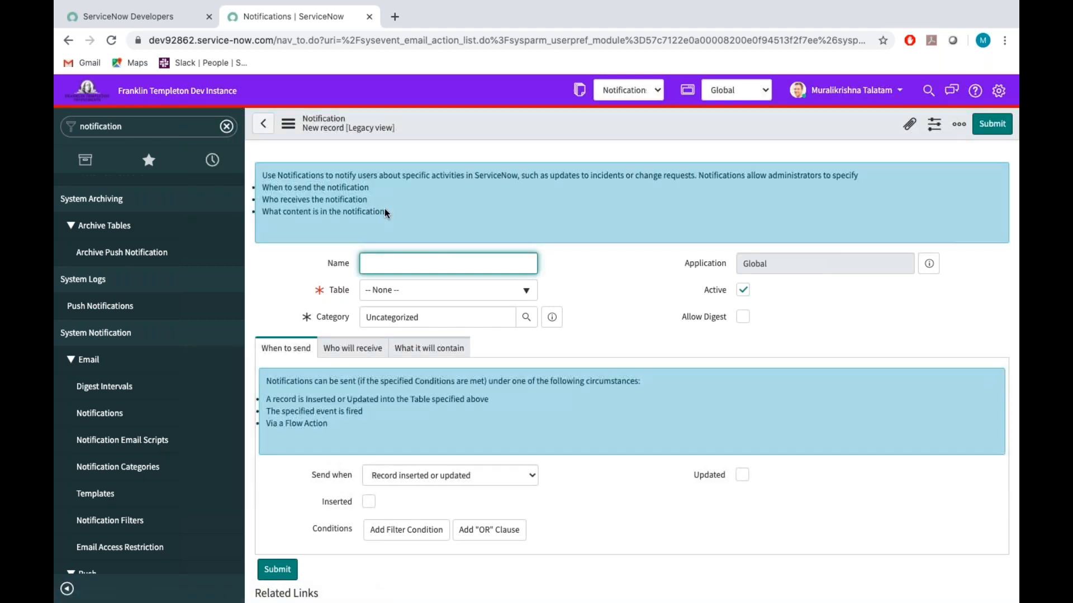
scroll(384, 210, down, 2)
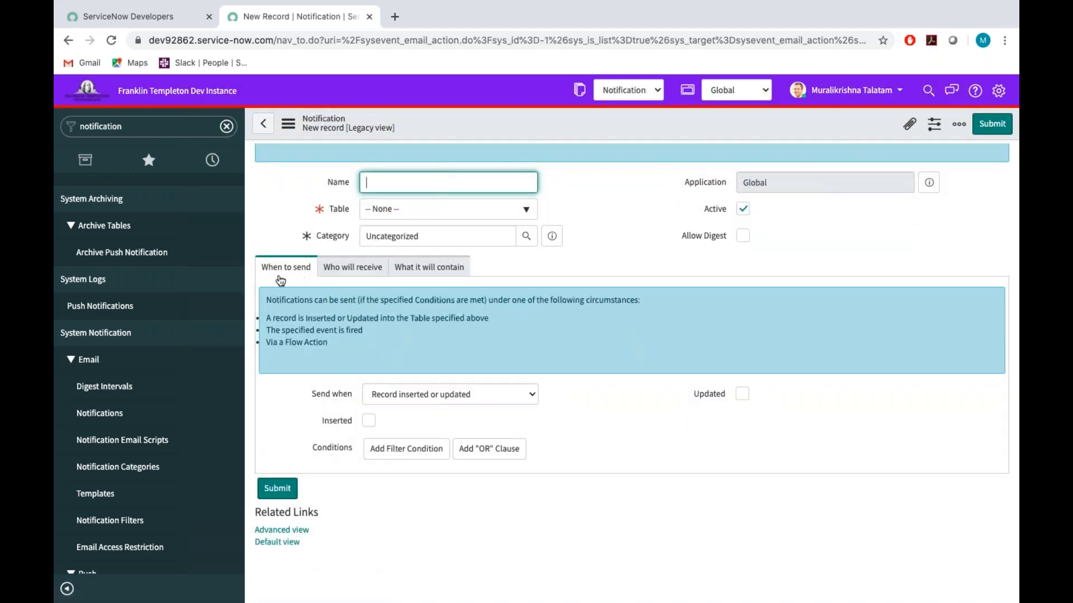
click(352, 270)
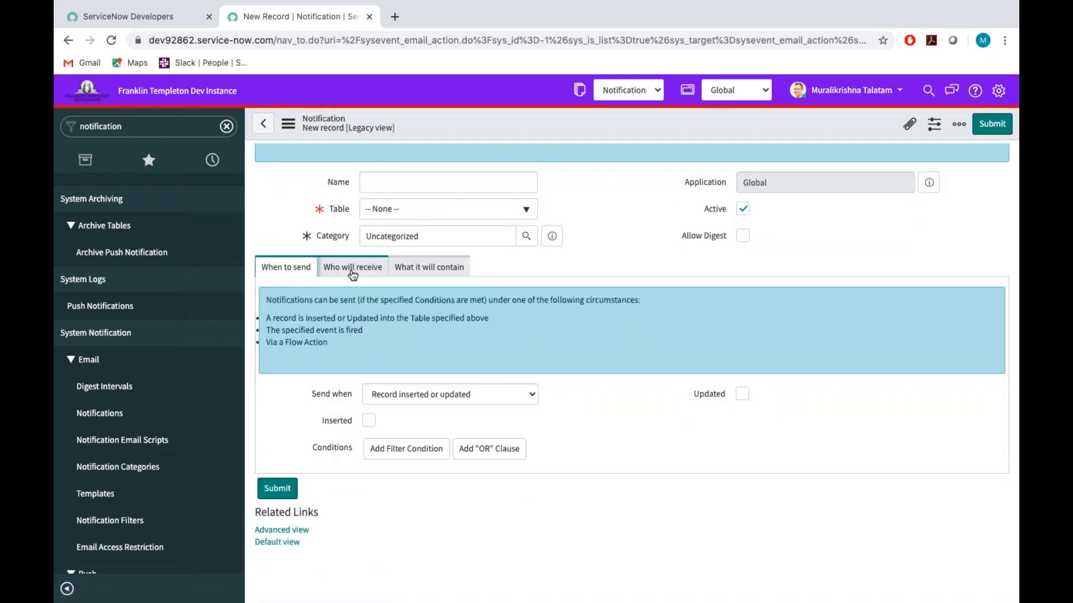
click(441, 270)
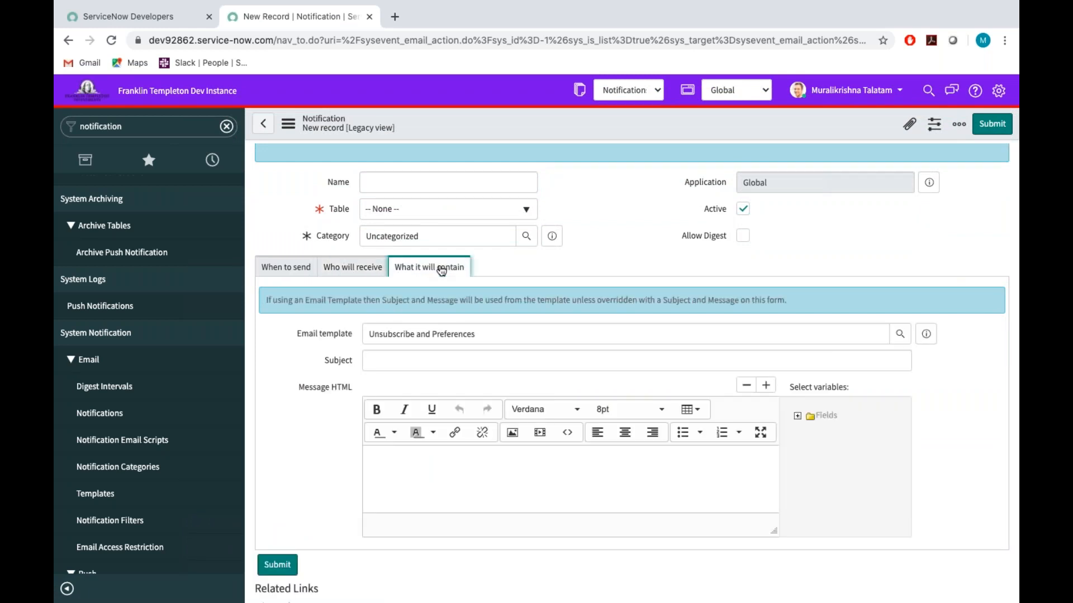
click(287, 269)
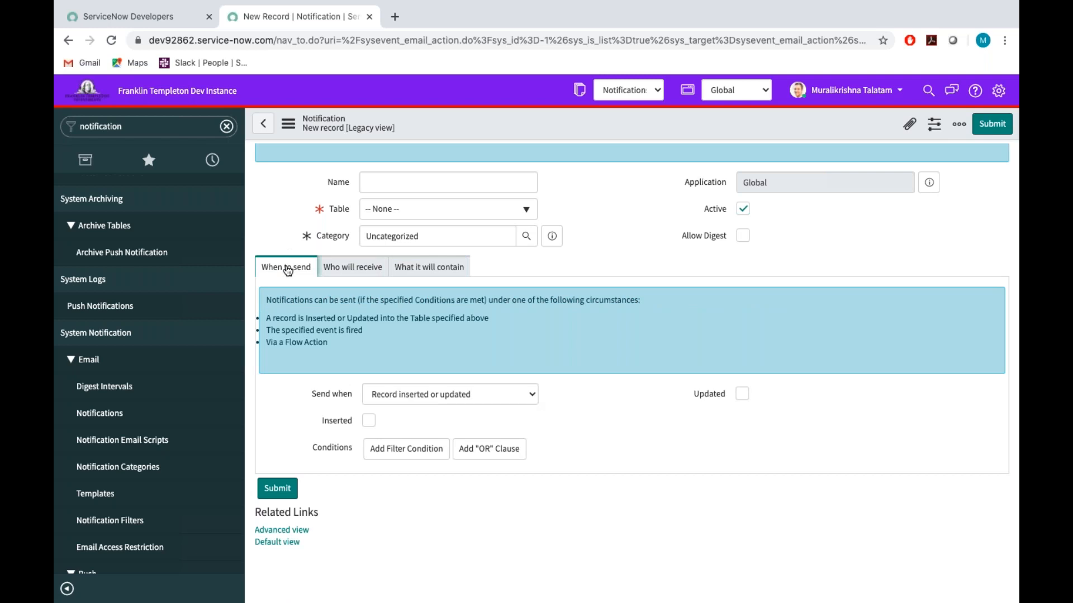
scroll(452, 205, up, 2)
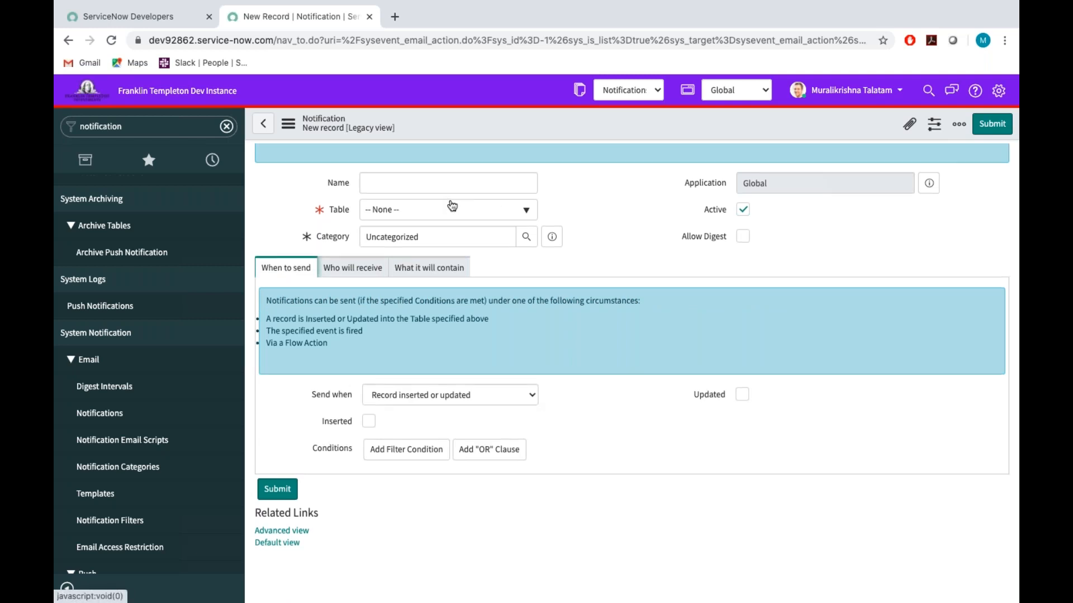
Name the new notification "When Employee Joining Notification".
click(394, 264)
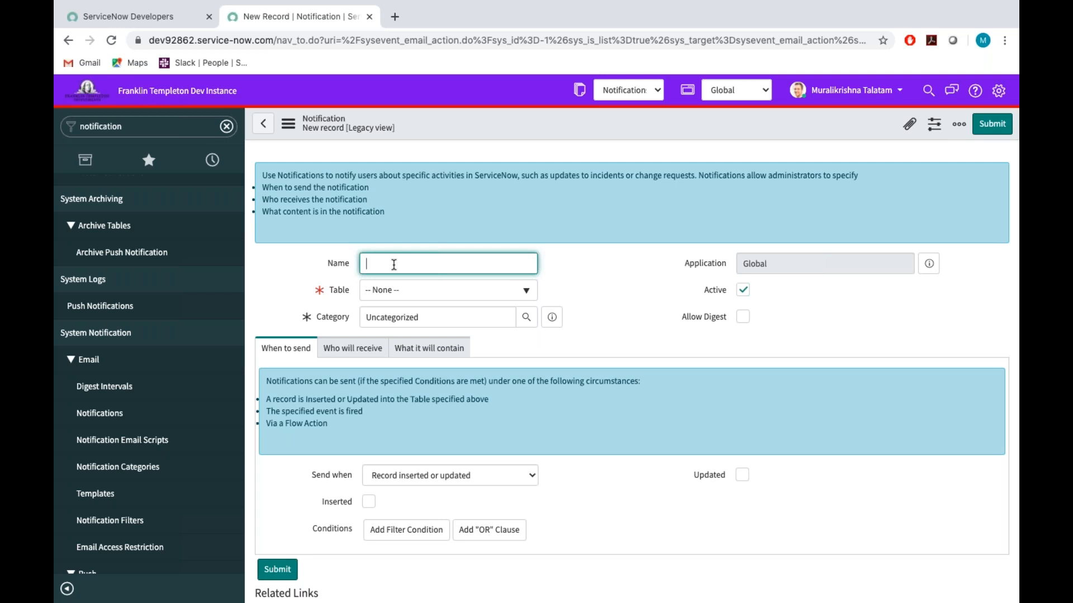
text(When Employee Joining Notification)
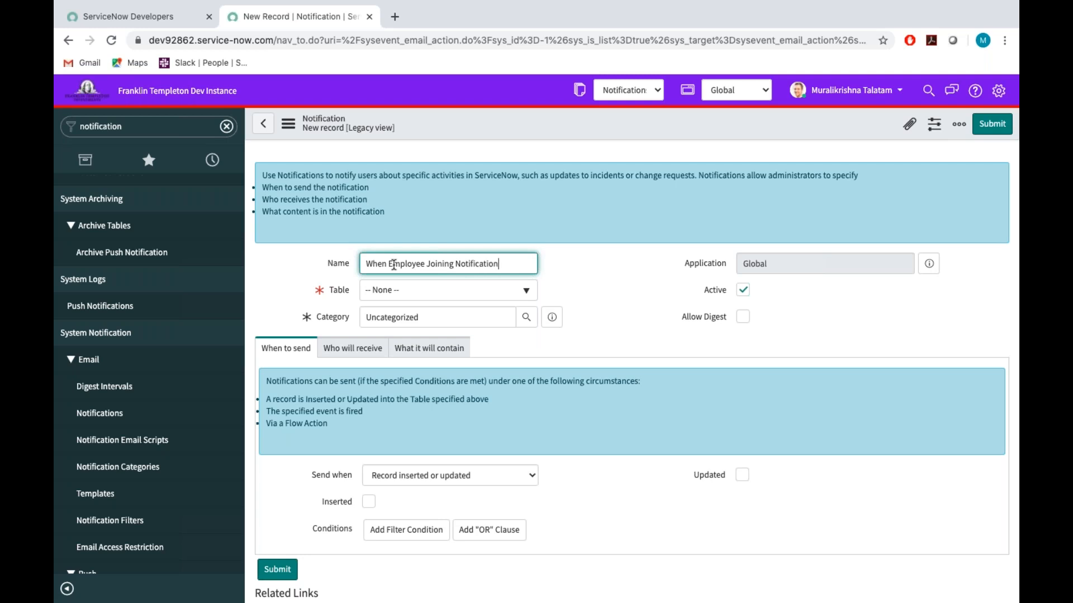
click(617, 295)
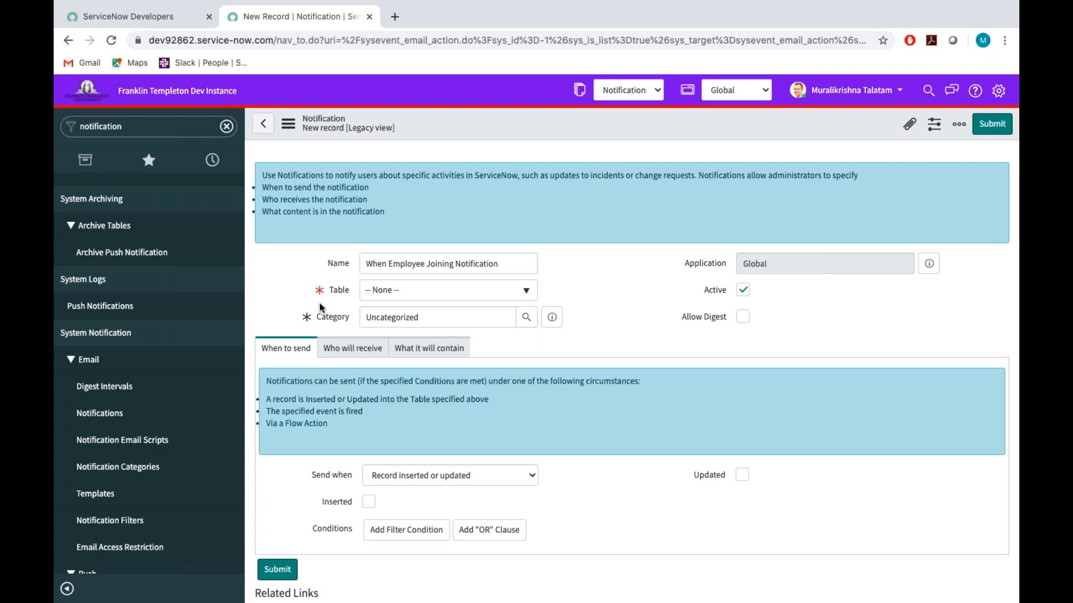
Open the Create New Employee onboarding form in a separate browser tab, check its table name and return to the notification.
click(146, 132)
key(BackSpace)
text(on)
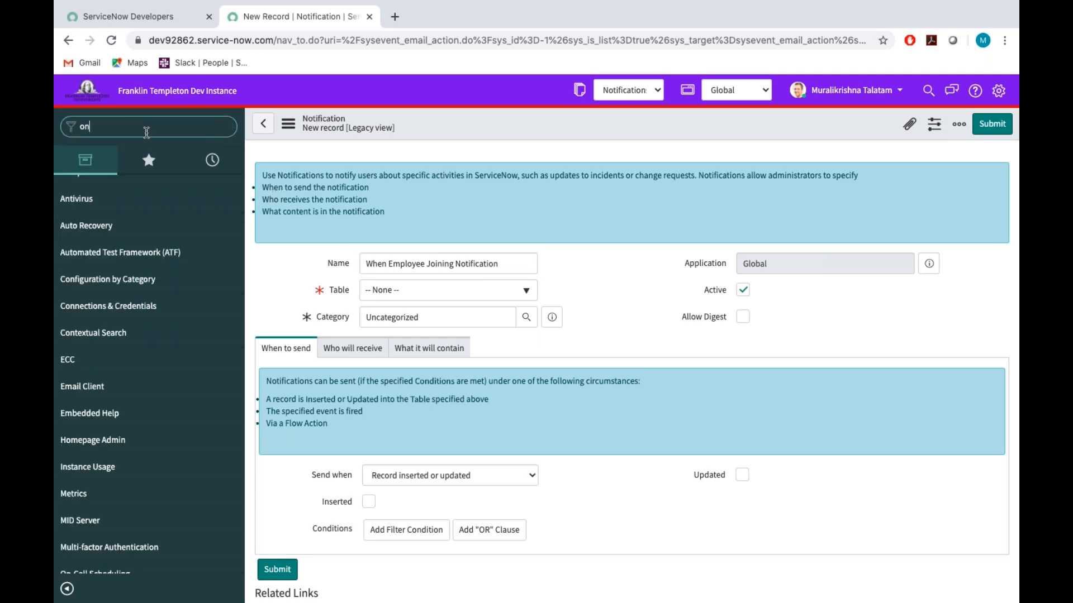
text(board)
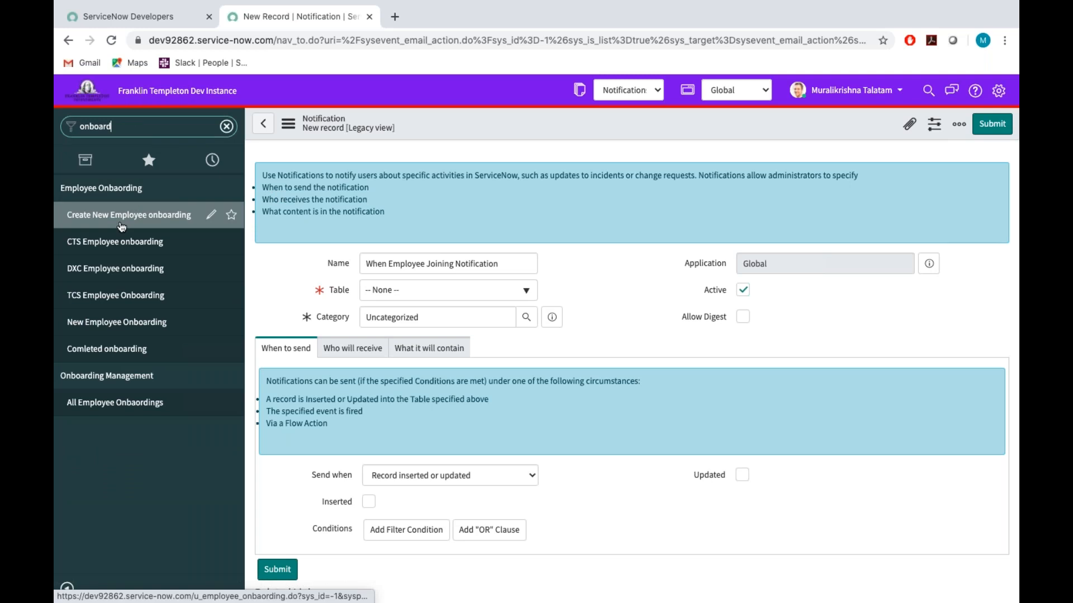
super+click(121, 225)
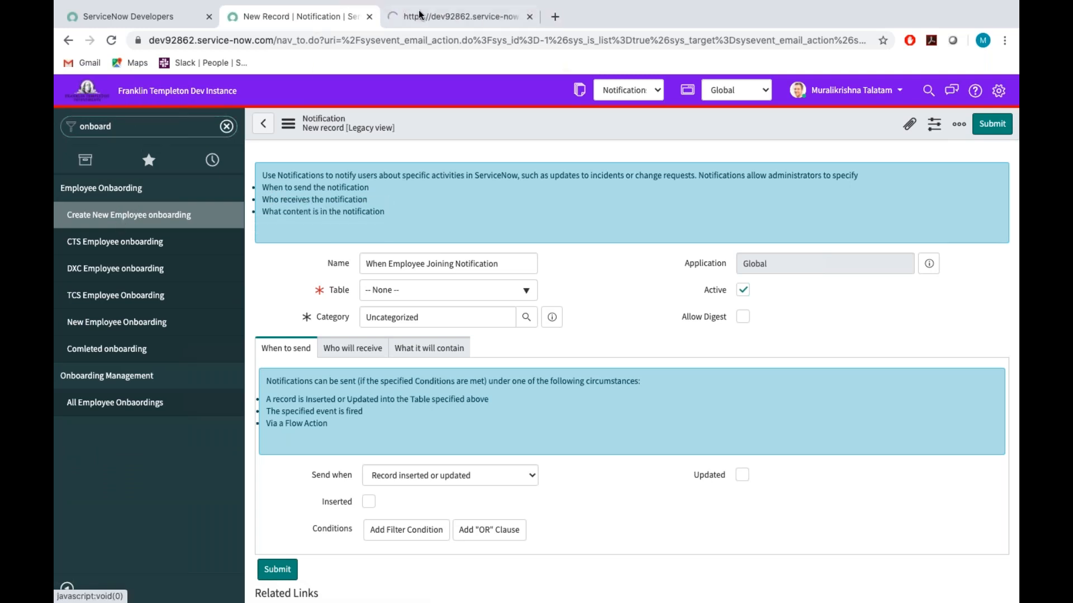
click(401, 21)
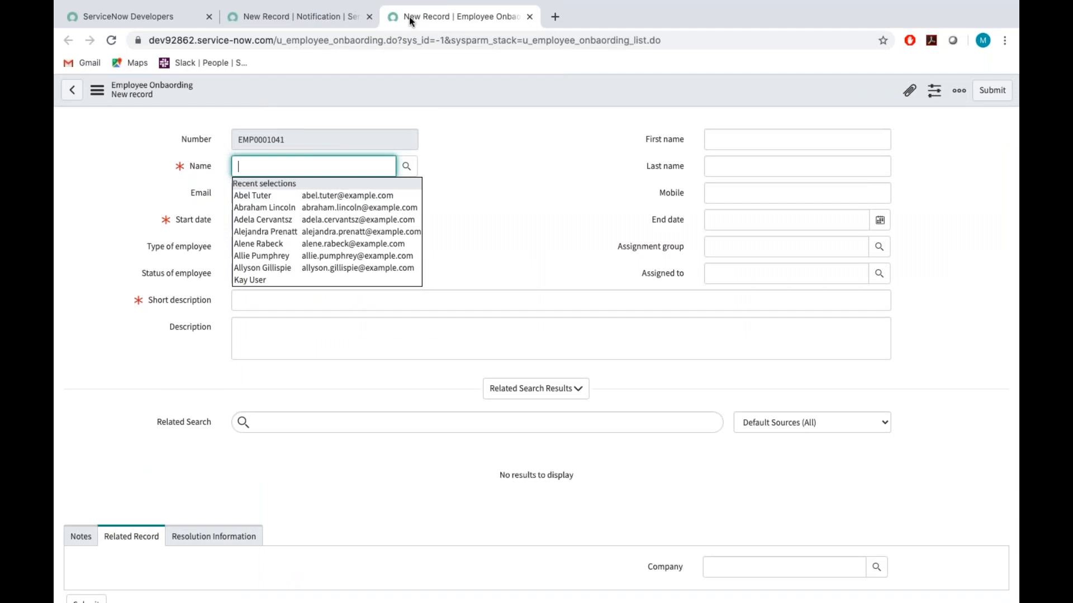
click(332, 18)
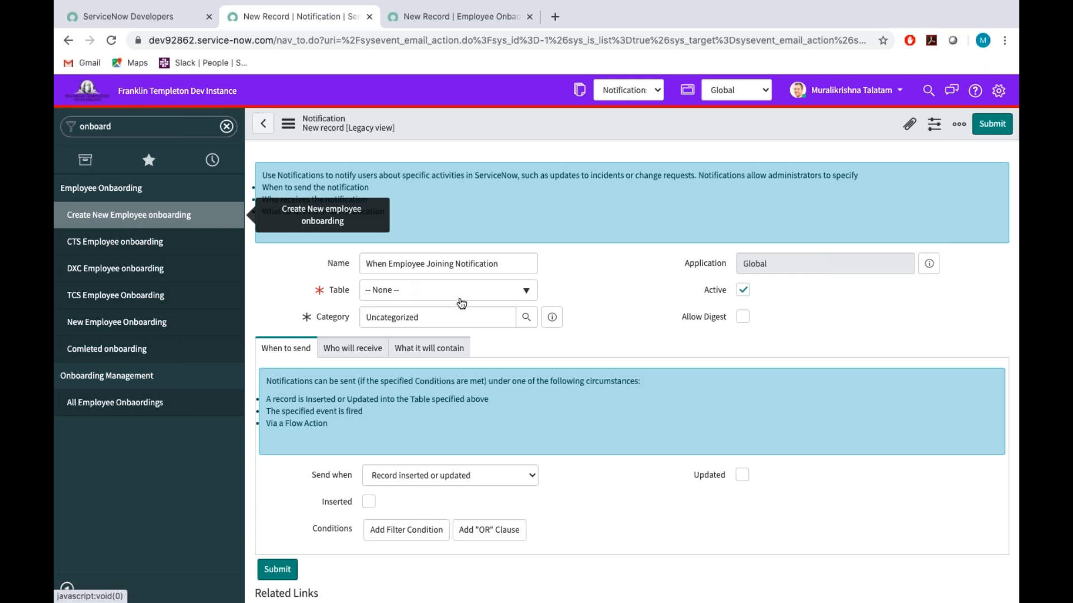
Set the notification's table to Employee Onbaording by searching for "u_employee".
click(389, 289)
text(u_employee)
click(414, 357)
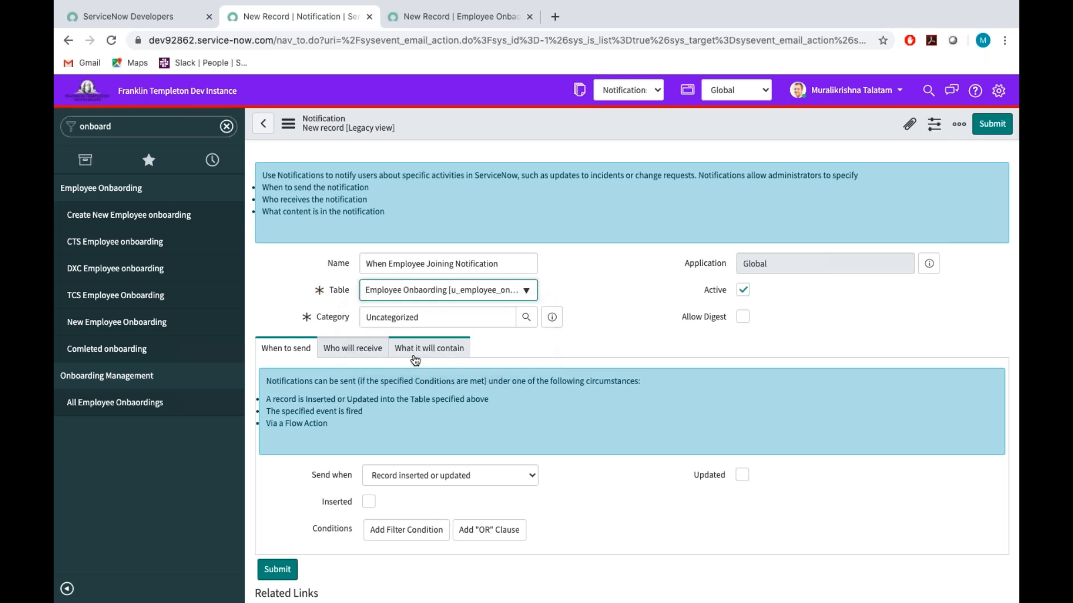
Look up Human Resources in the notification categories and set it as the notification's category.
click(430, 316)
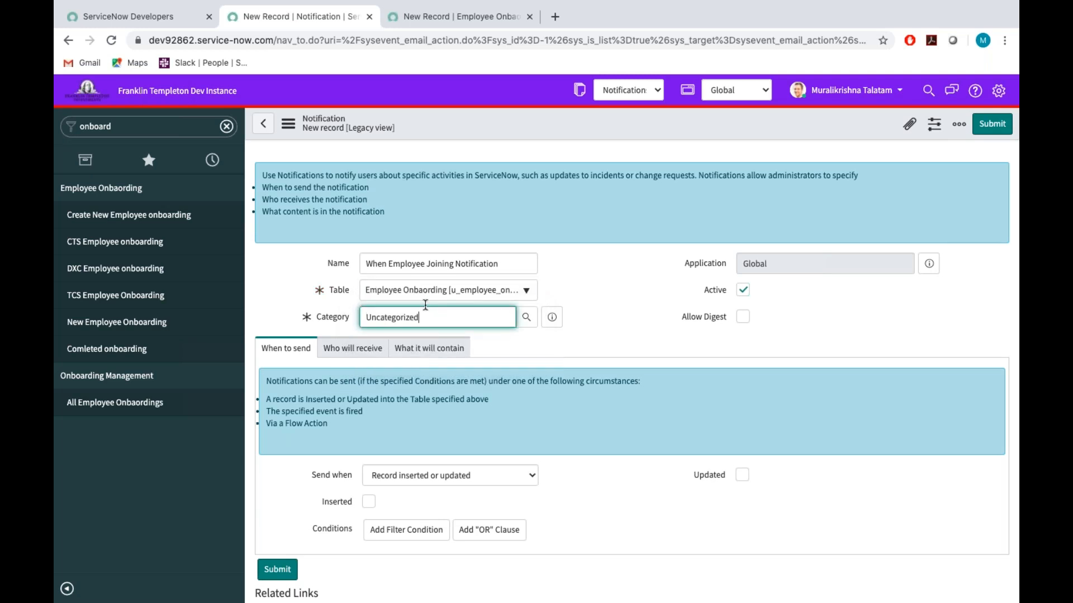
click(526, 317)
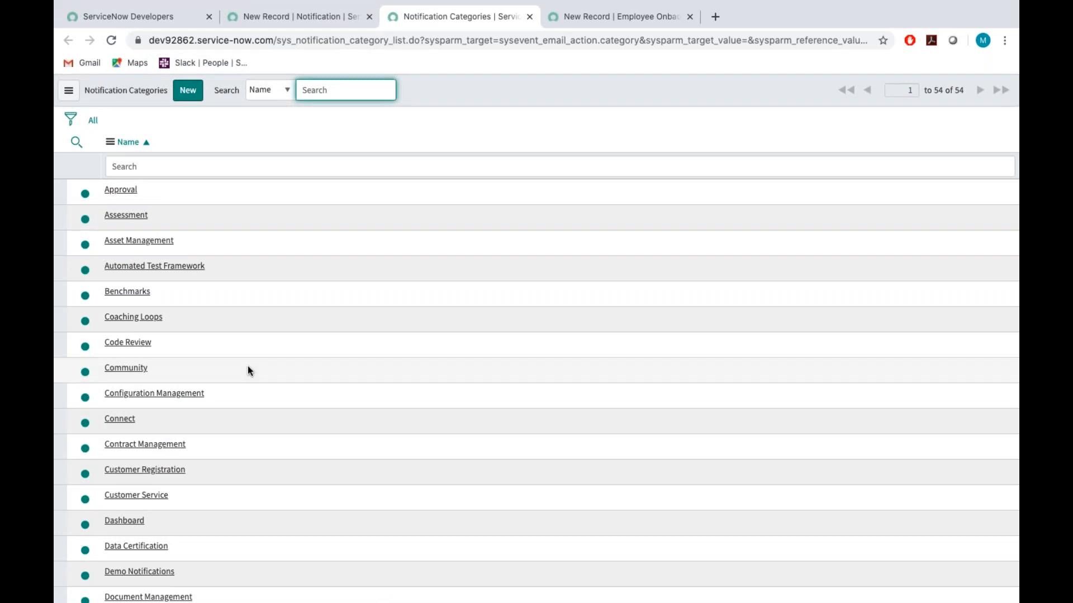
scroll(254, 327, down, 3)
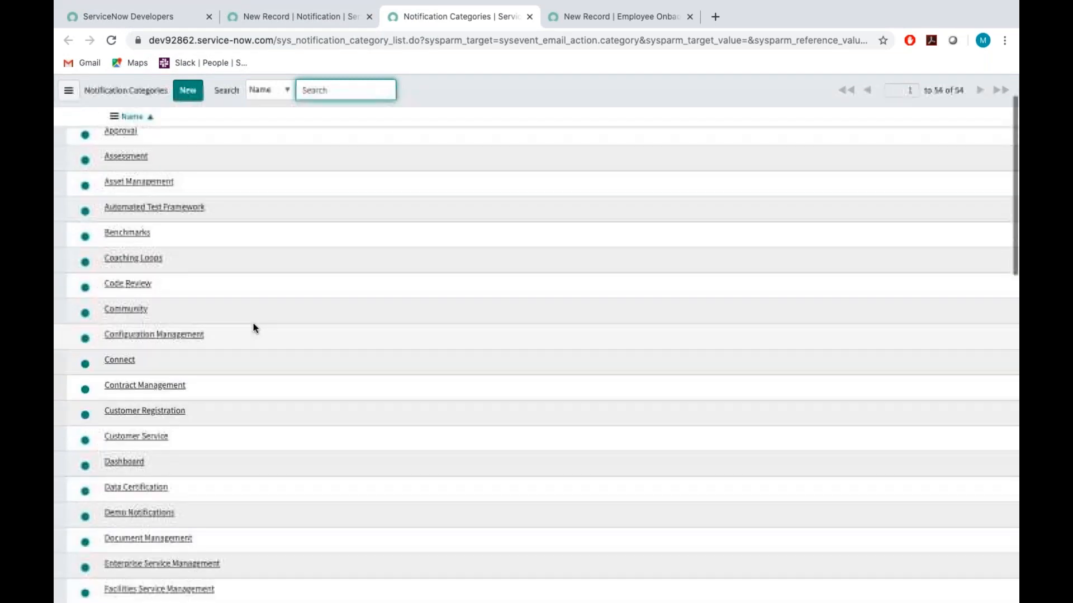
scroll(254, 327, down, 9)
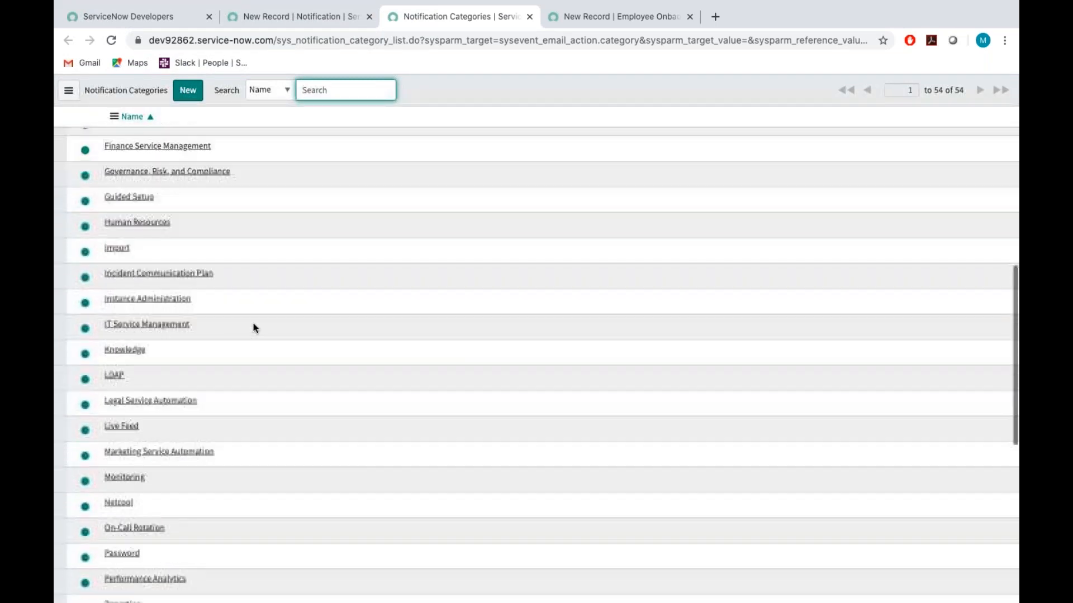
click(137, 219)
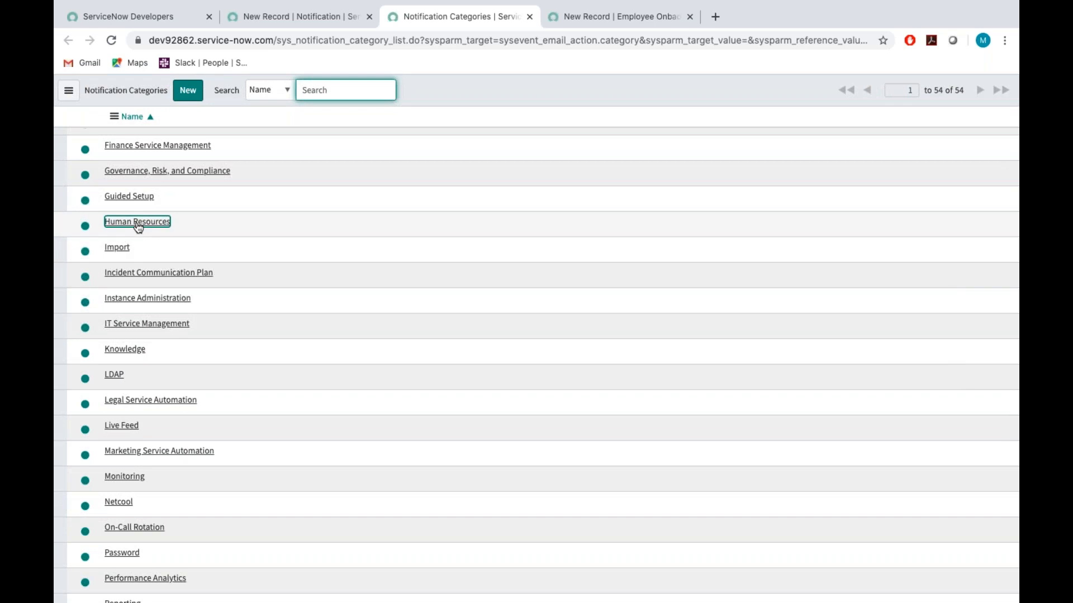
click(620, 302)
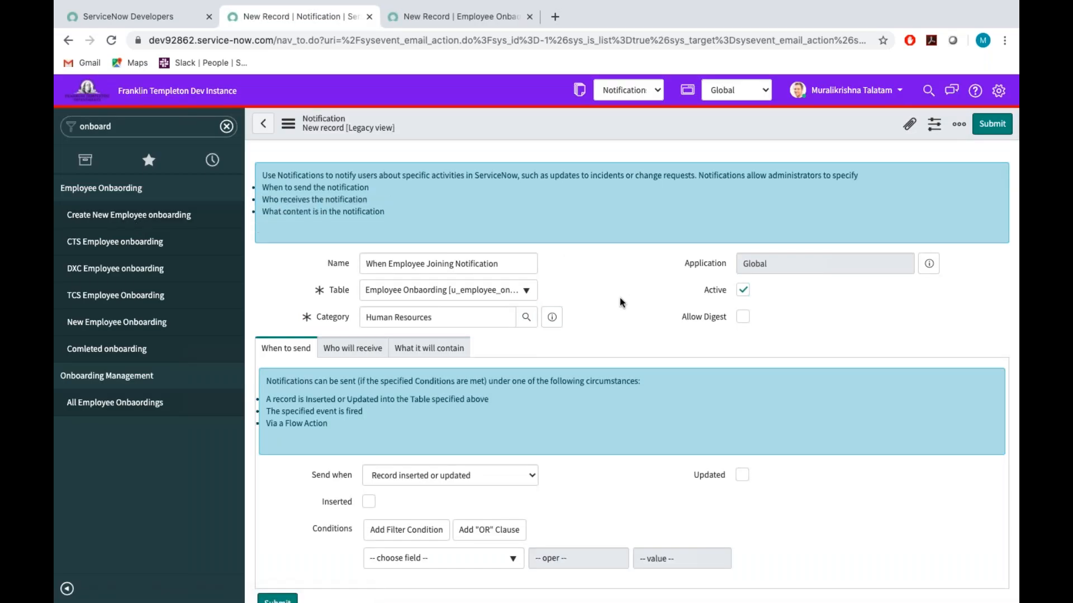
scroll(619, 298, down, 1)
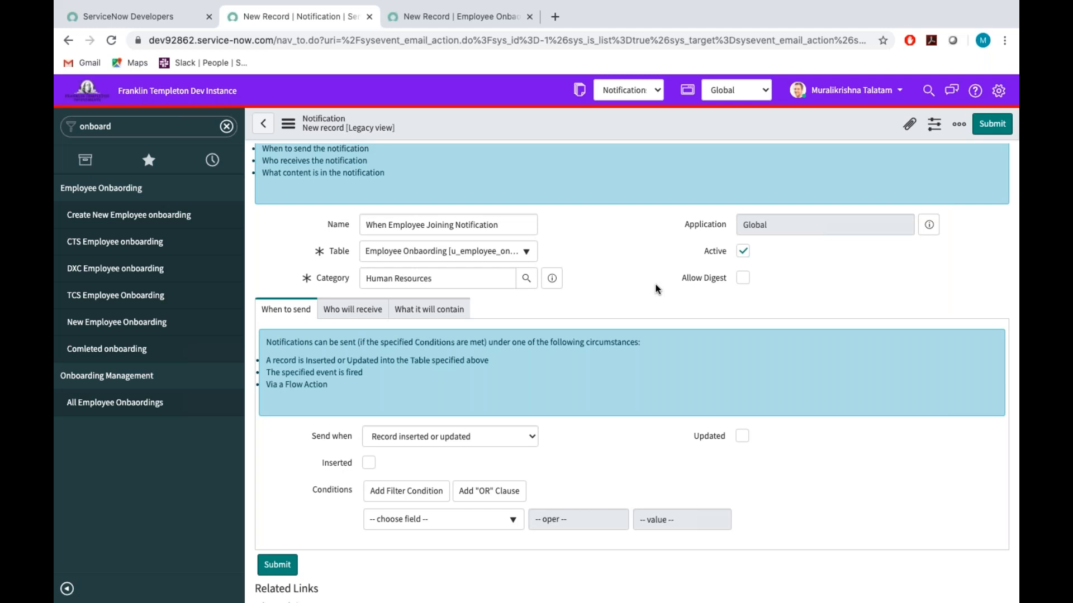
Keep "Record inserted or updated" as the condition for when the notification is sent.
scroll(657, 289, down, 1)
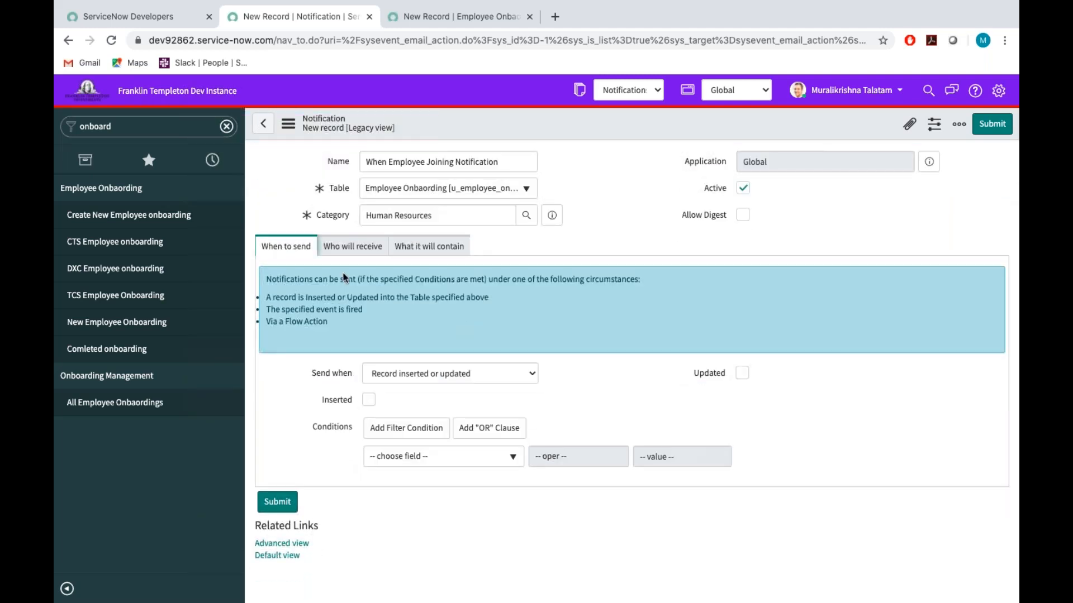
click(474, 381)
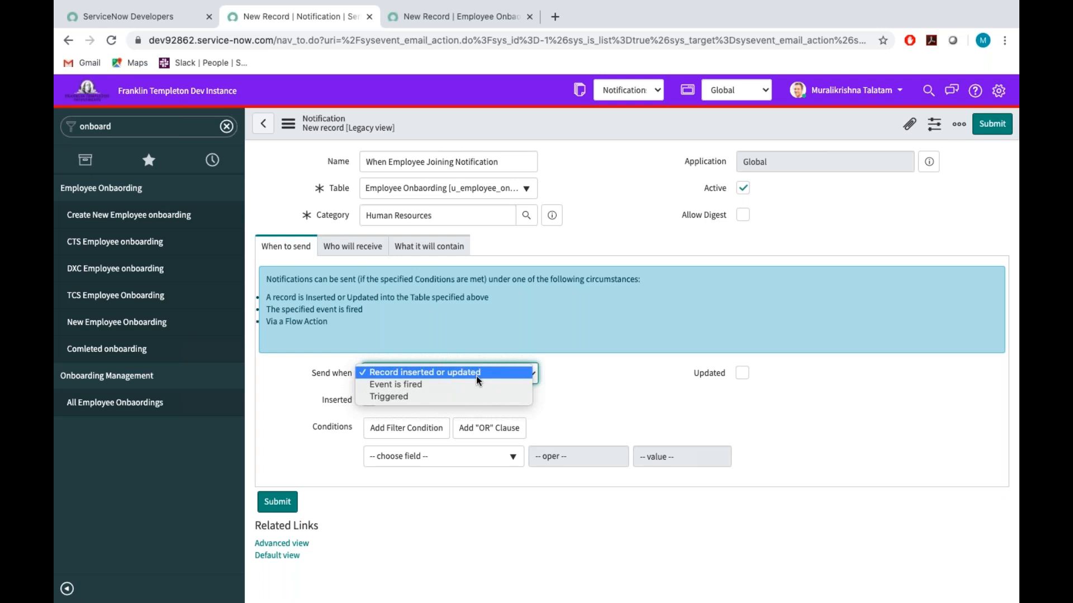
click(475, 377)
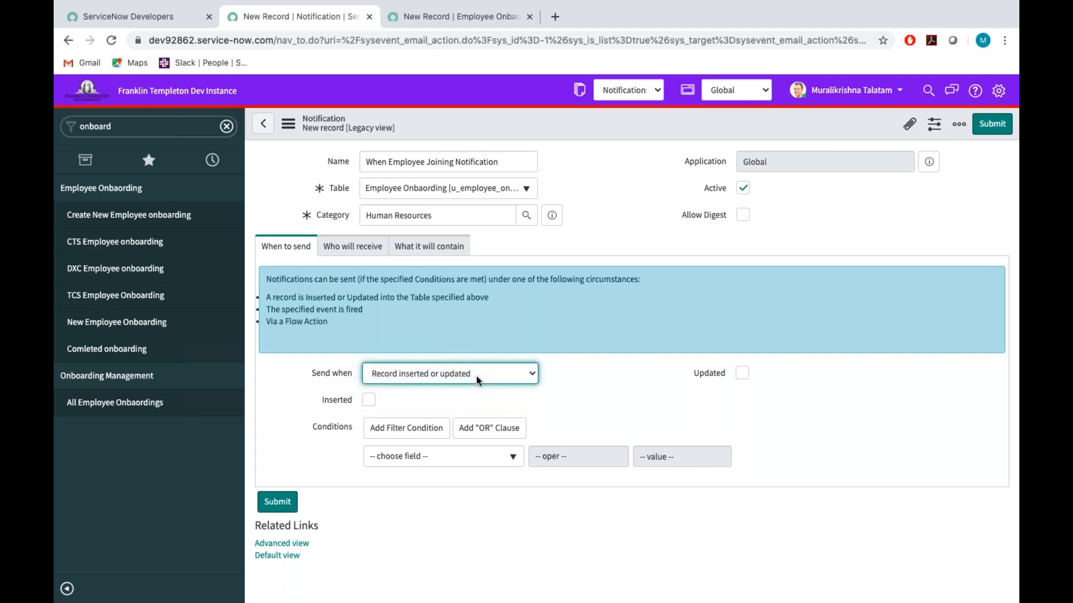
Check Requirement 1 in the Word document, return to the notification and make it send when a record is inserted.
key(ctrl+Left)
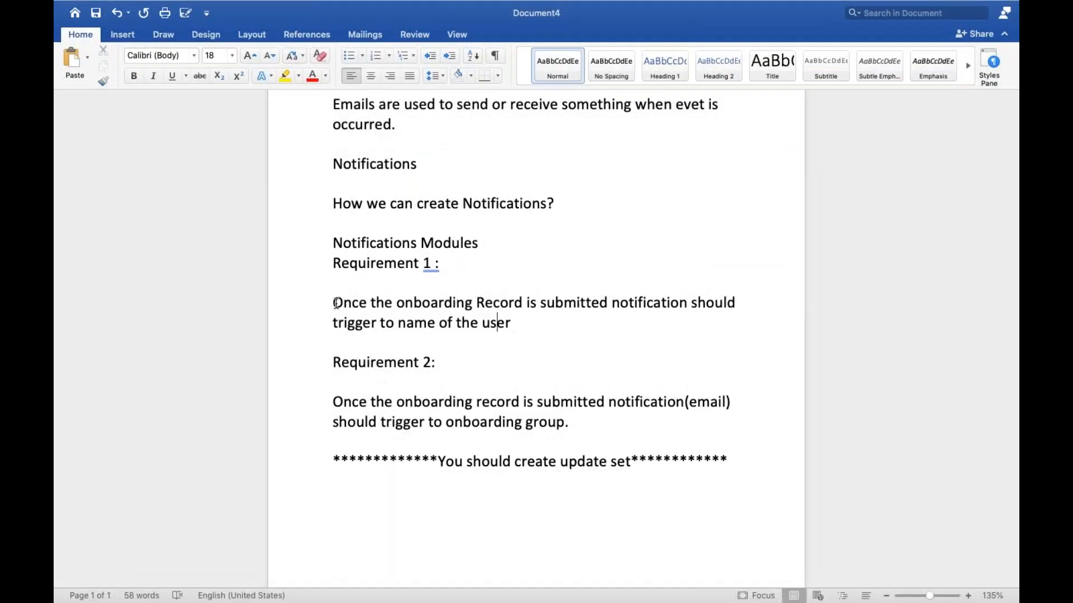
shift+click(528, 304)
click(515, 321)
key(ctrl+Right)
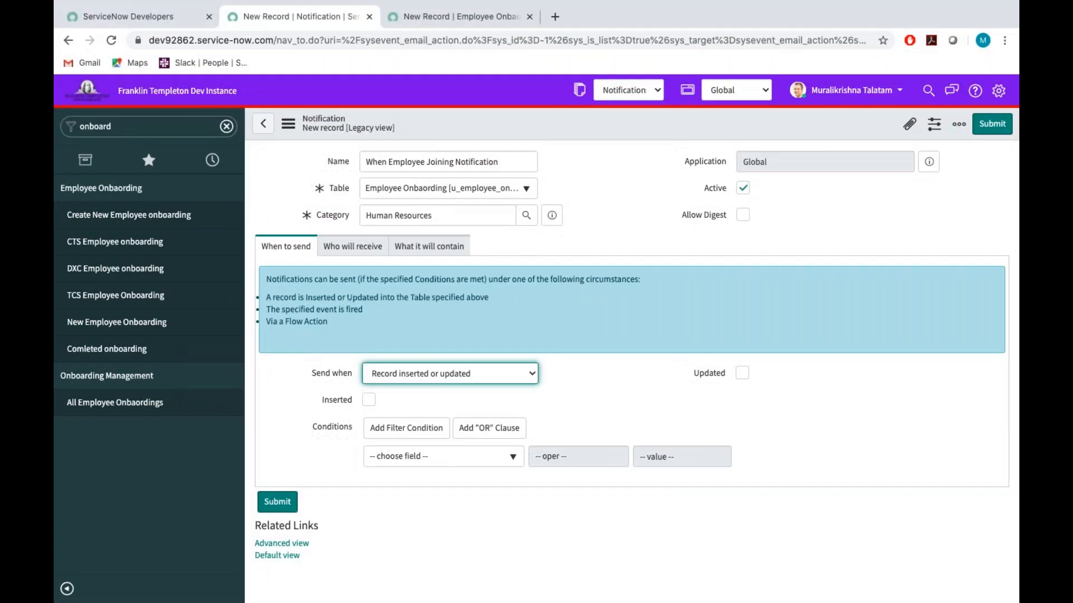
click(369, 400)
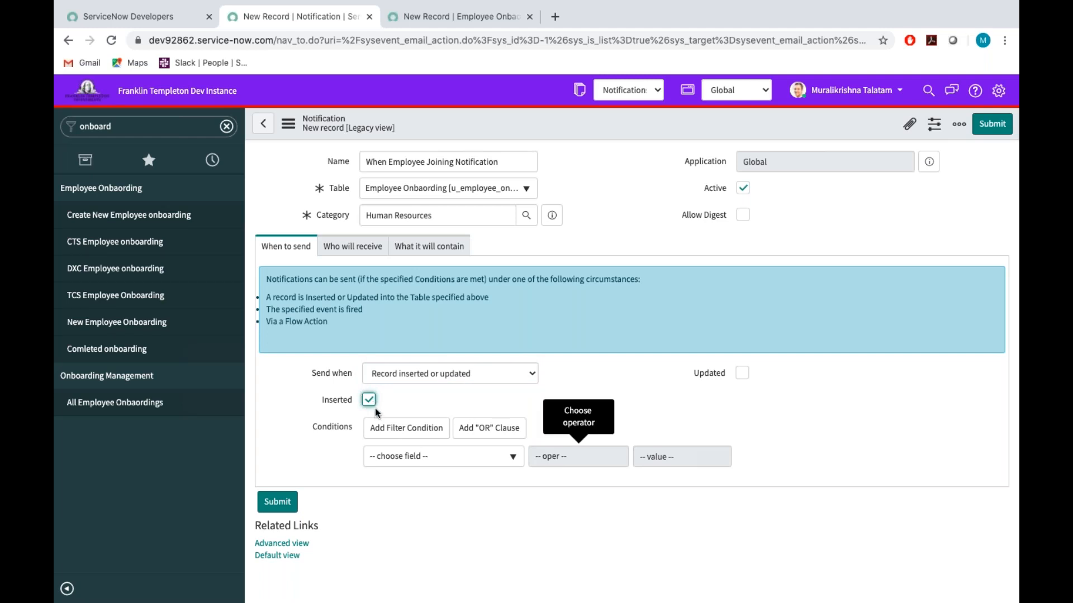
Open the notification's recipient settings, choose a sample employee in the Name field of the separate onboarding form, and return to the recipients.
click(352, 247)
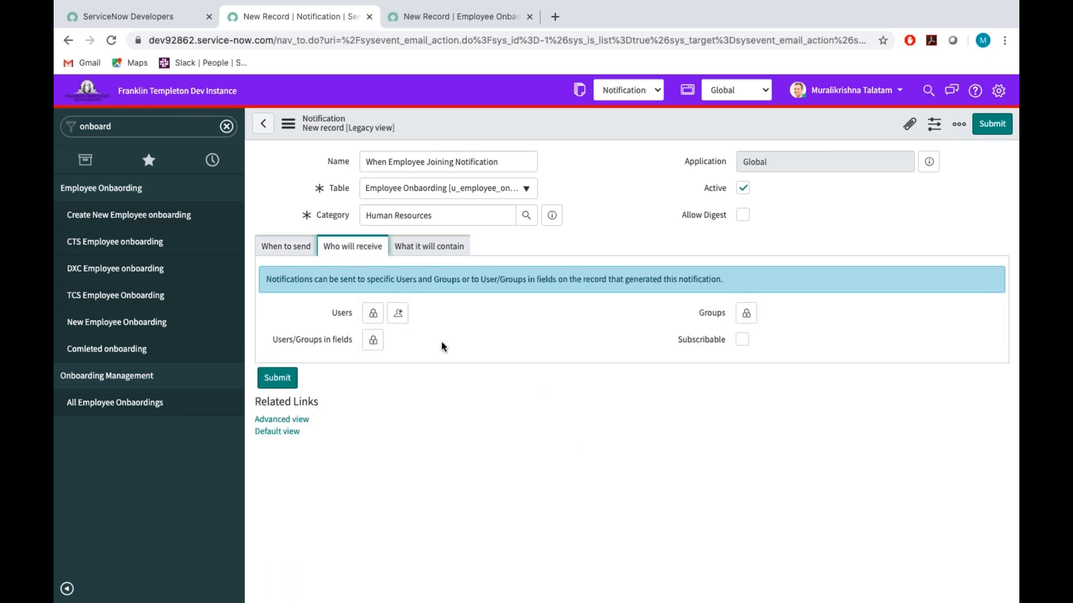
click(373, 312)
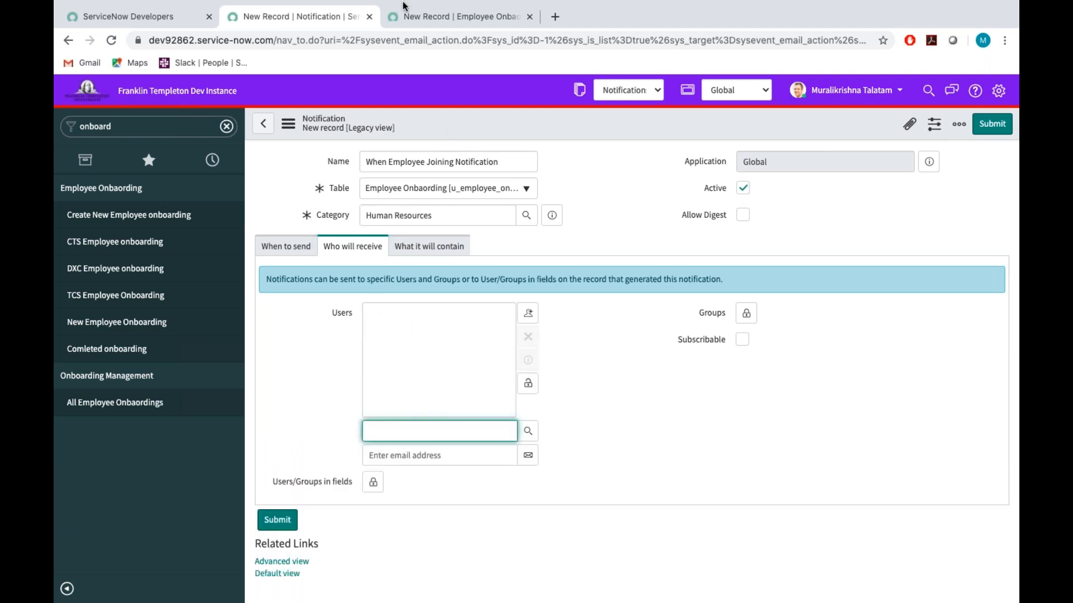
click(401, 21)
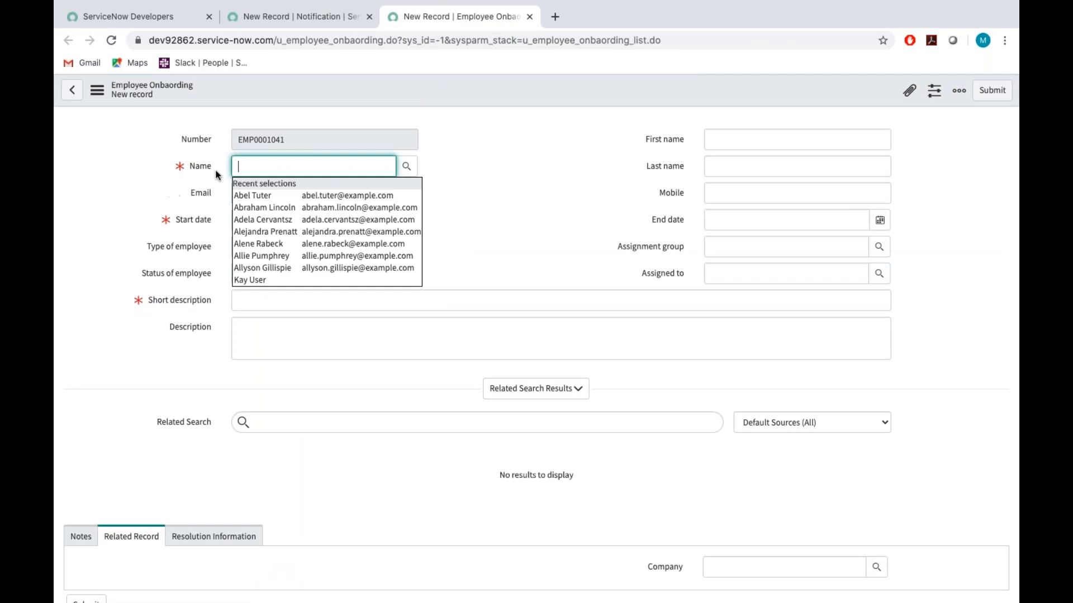
key(Down)
key(Return)
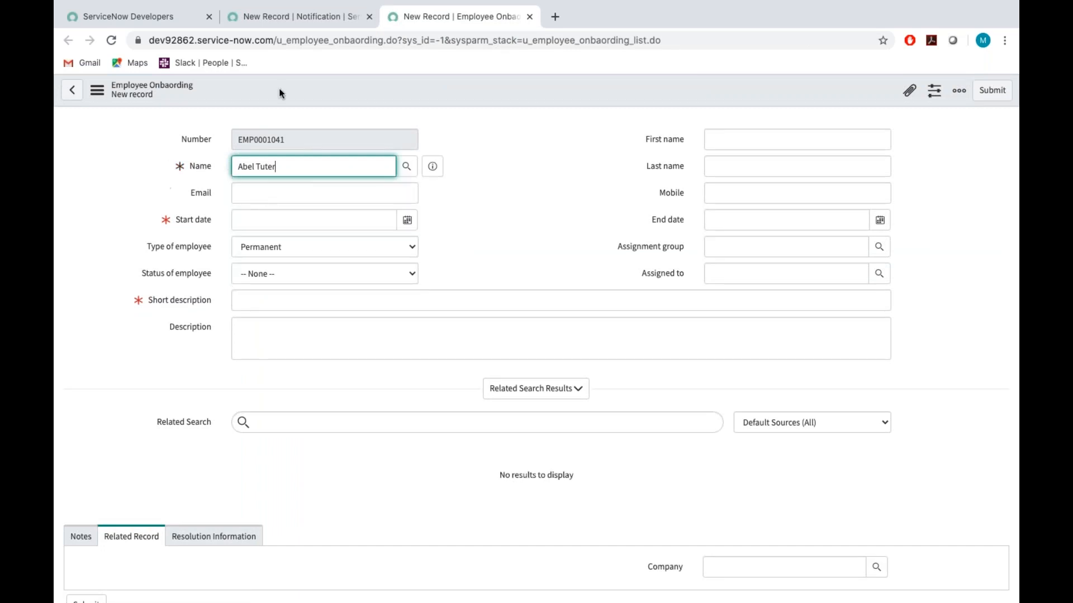
click(270, 20)
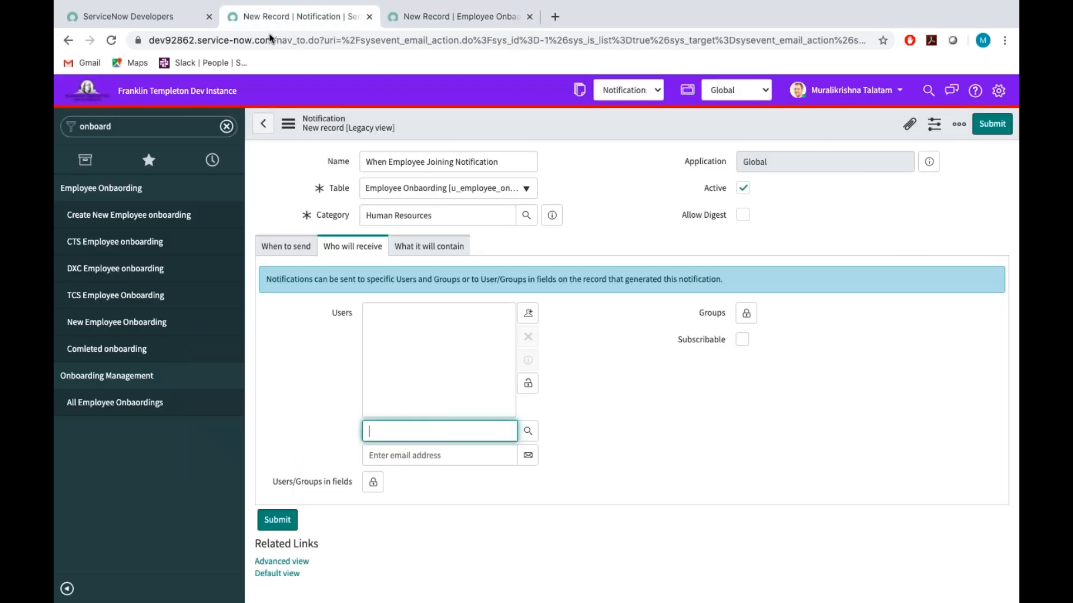
click(529, 385)
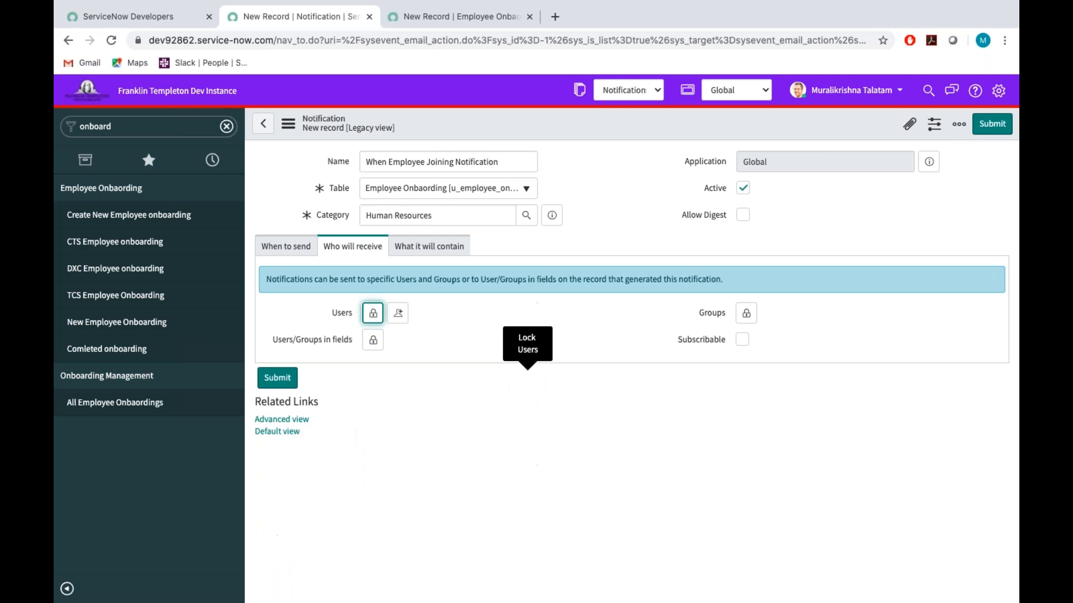
Add the Name field to the notification's Users/Groups in fields recipients and lock the selection.
click(372, 340)
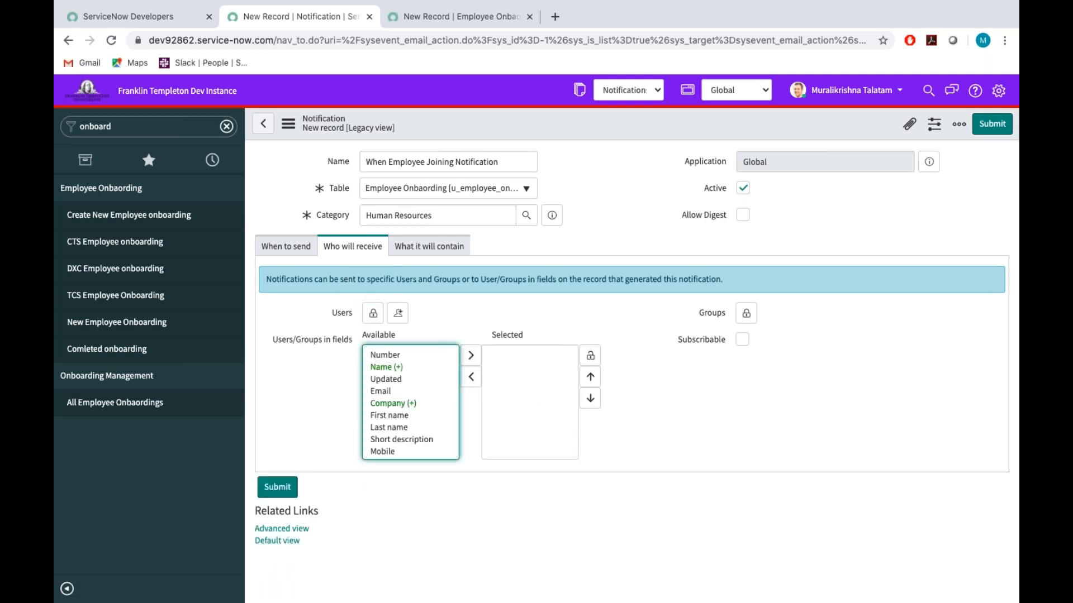
click(383, 368)
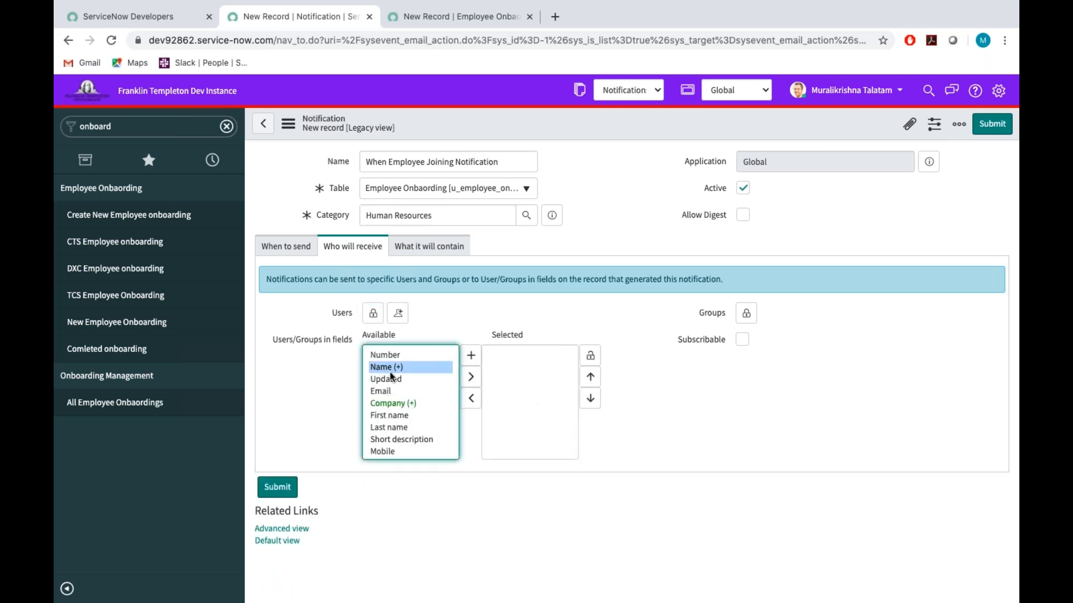
click(472, 378)
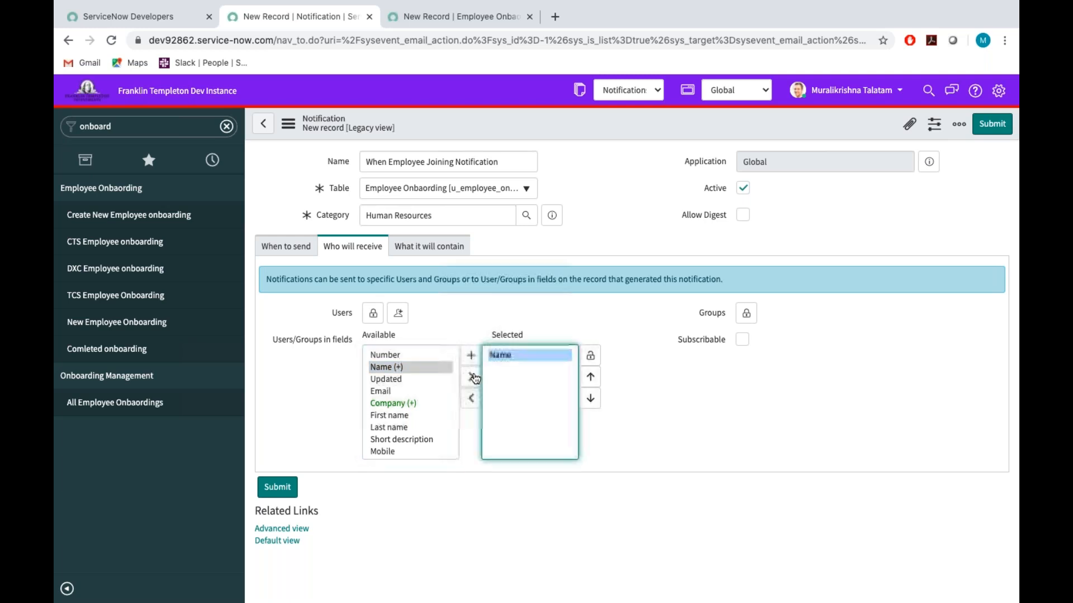
click(590, 355)
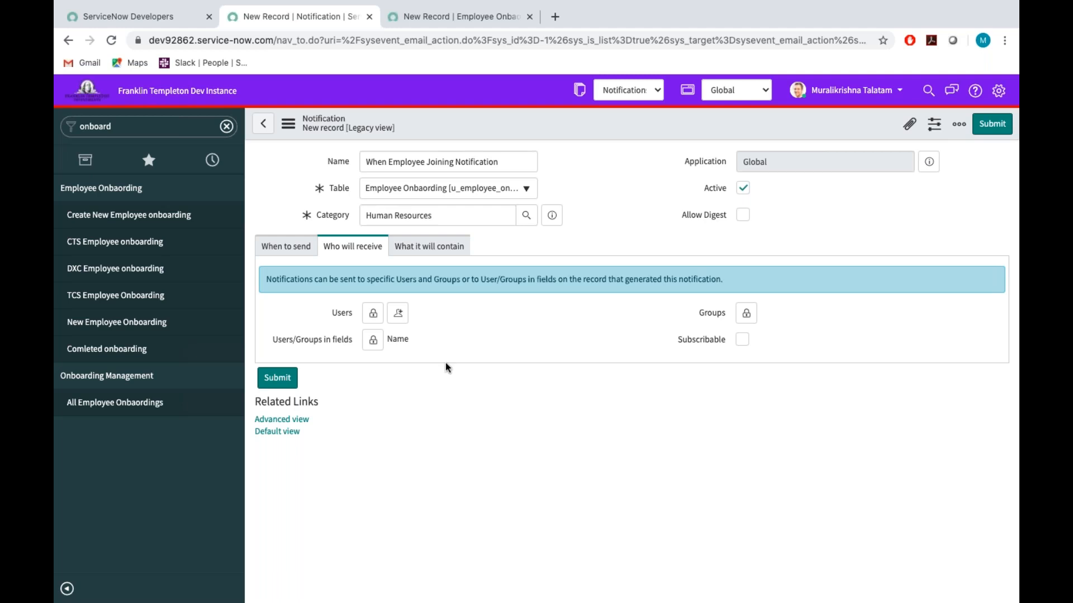
drag(385, 339, 412, 344)
Look at the Groups and Users recipient selectors of the notification, locking each one again.
click(746, 313)
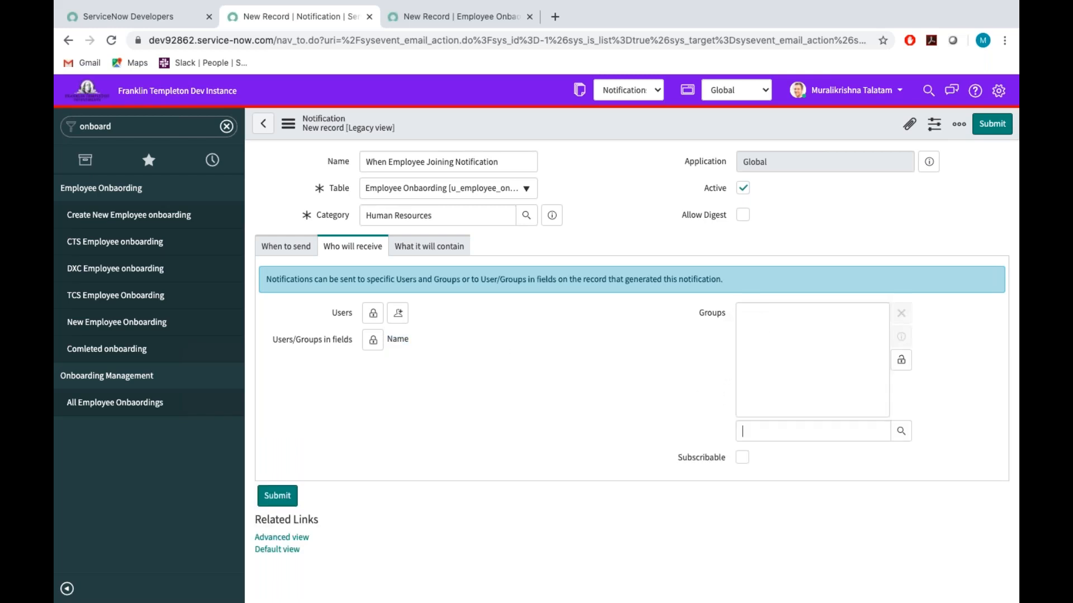
click(901, 359)
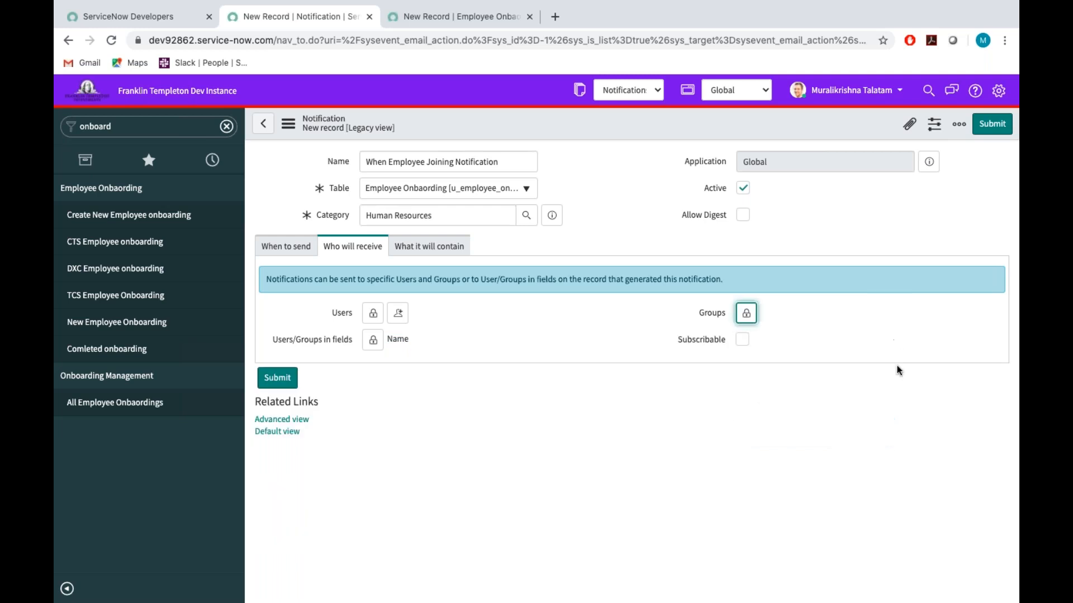
click(361, 315)
click(373, 313)
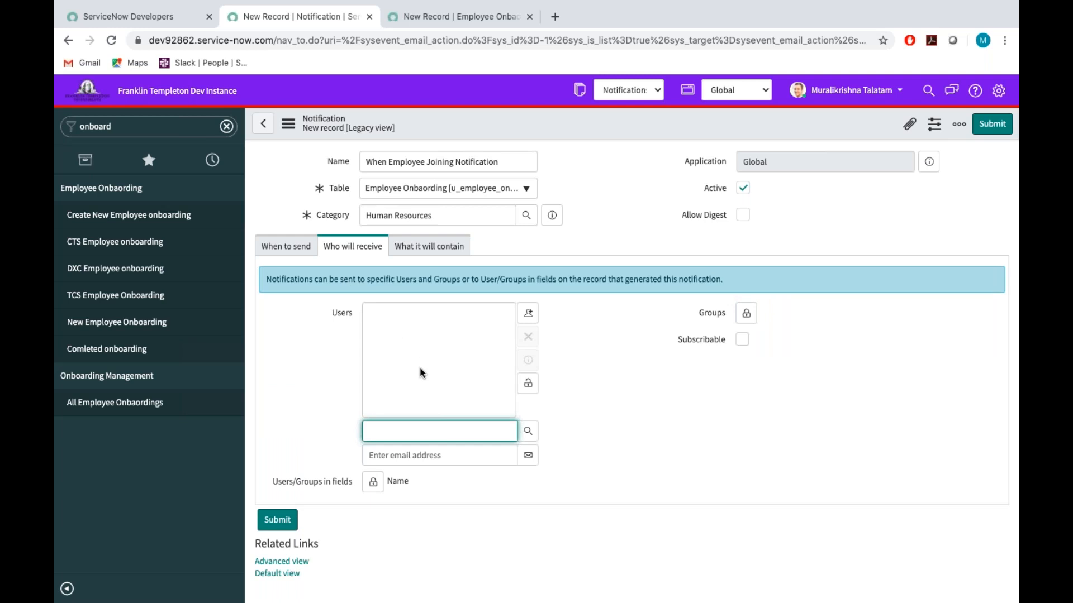
click(528, 383)
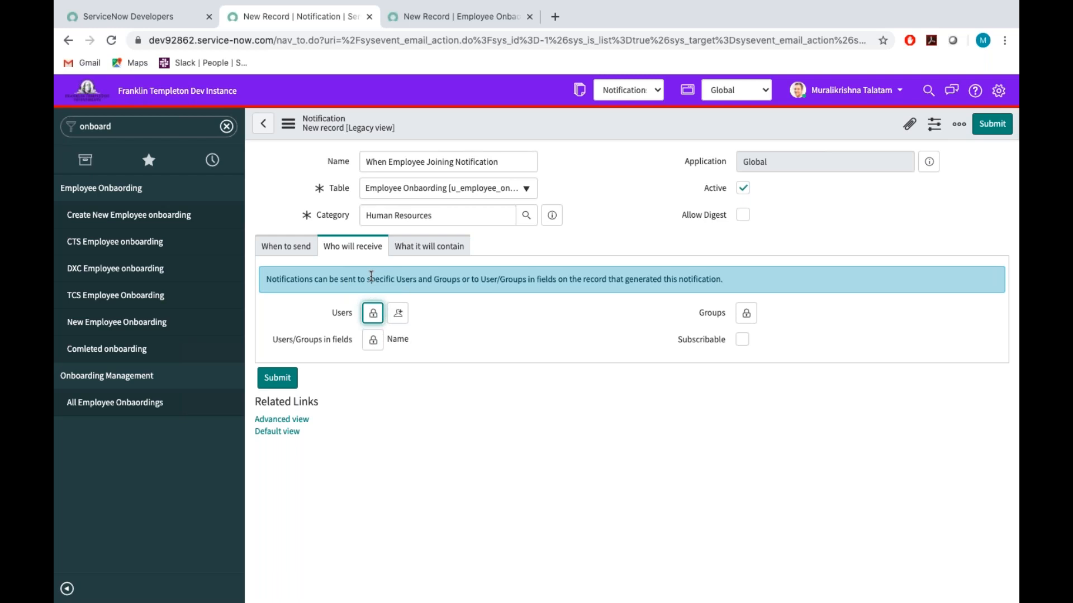
Add the additional recipient's email address to the notification's Users and lock the list.
click(373, 312)
click(397, 460)
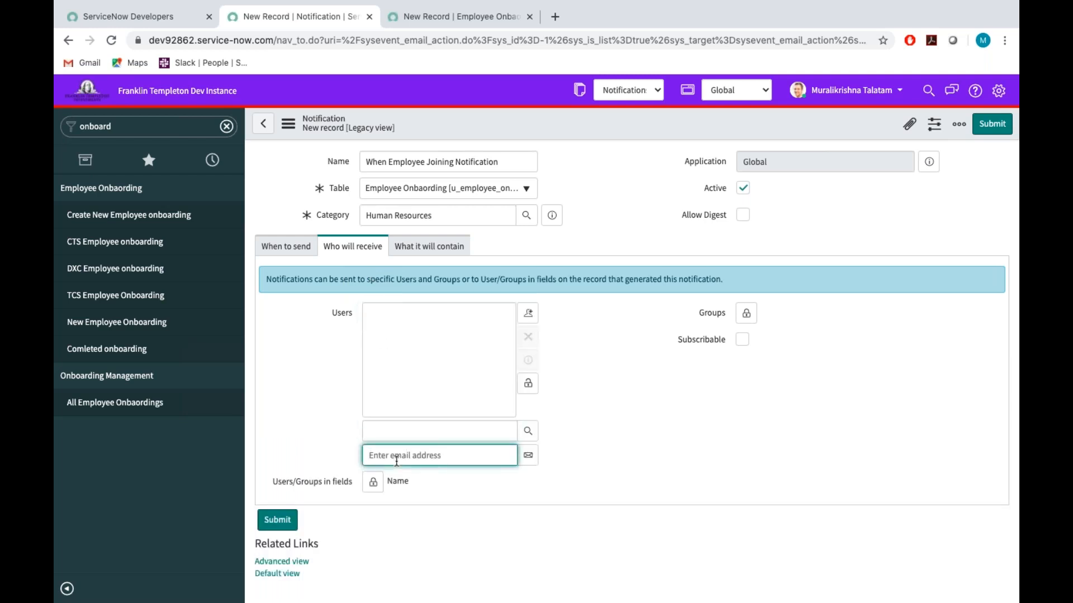
click(528, 456)
click(528, 383)
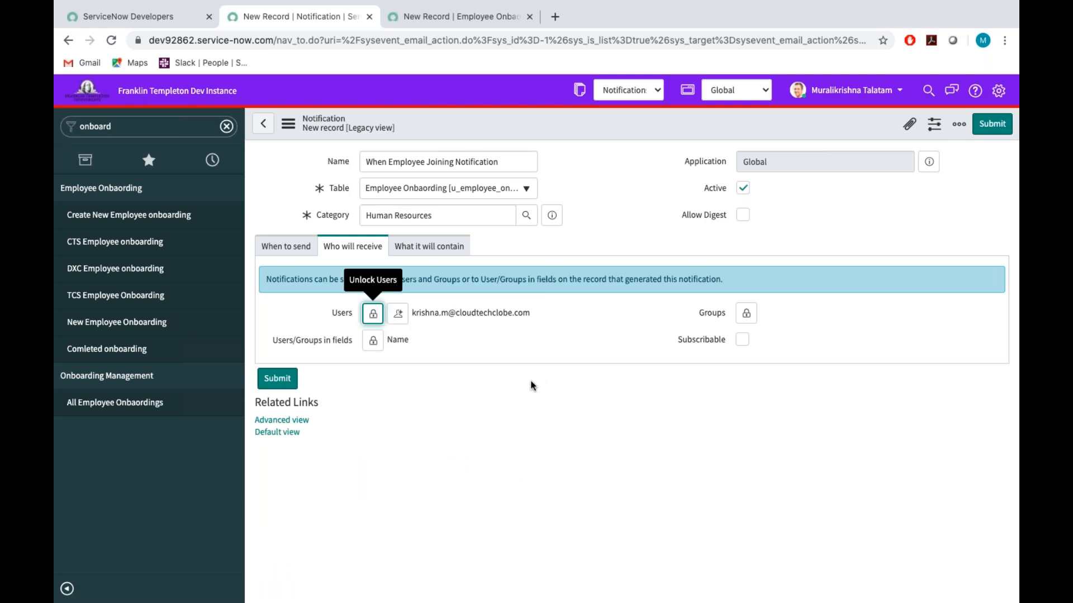
Set the subject of the notification email to "New Employee is joined".
click(448, 248)
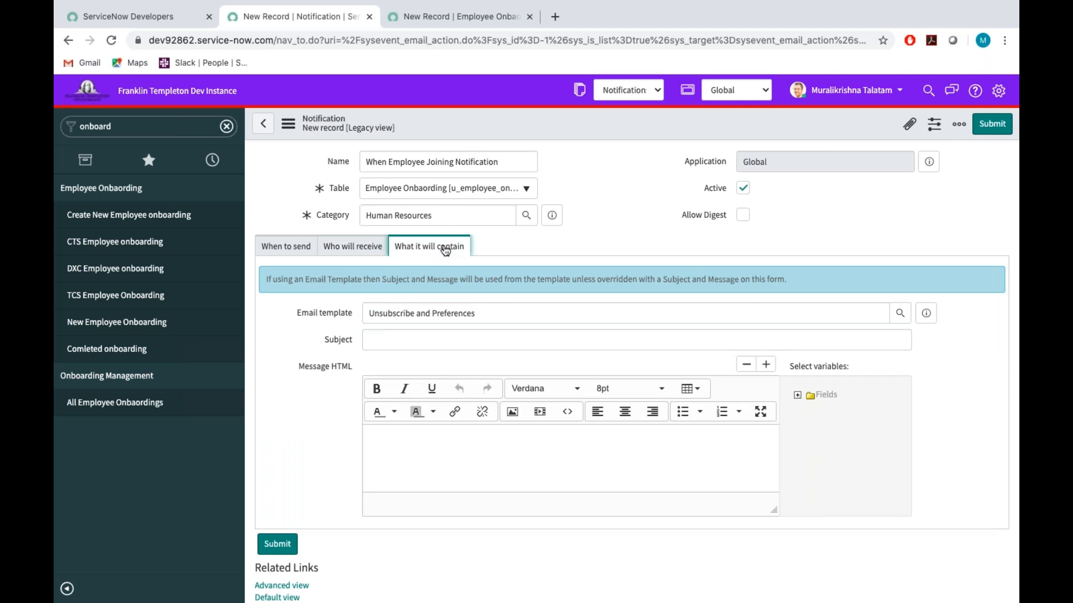
click(384, 341)
text(N)
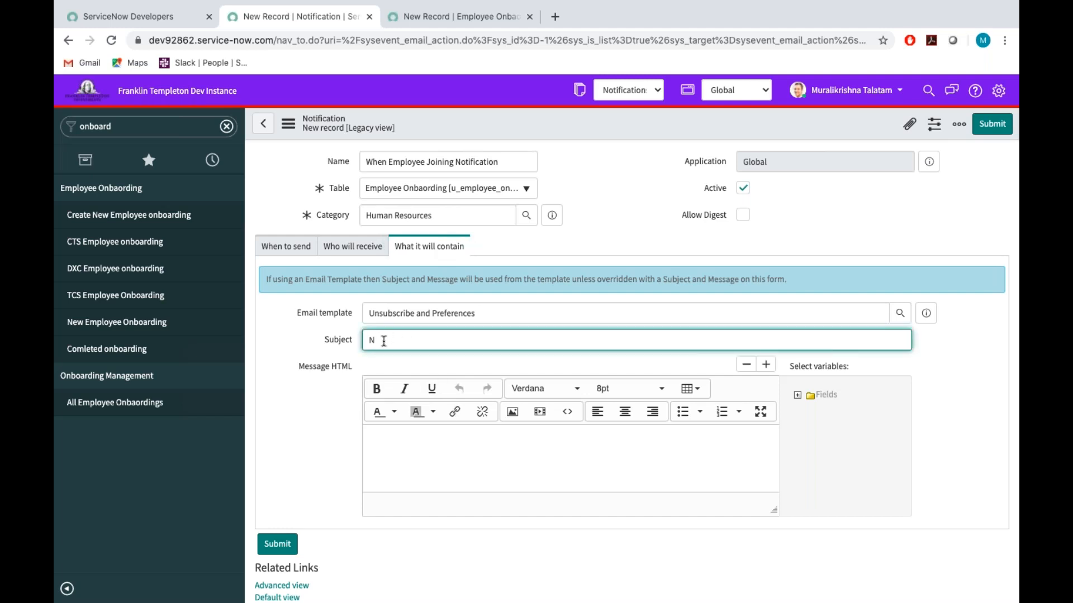
text(ew Employee is joined)
Begin the message body with "Dear user," and, after a blank line, "Congratulations,", fixing its spelling with the suggested correction.
click(401, 433)
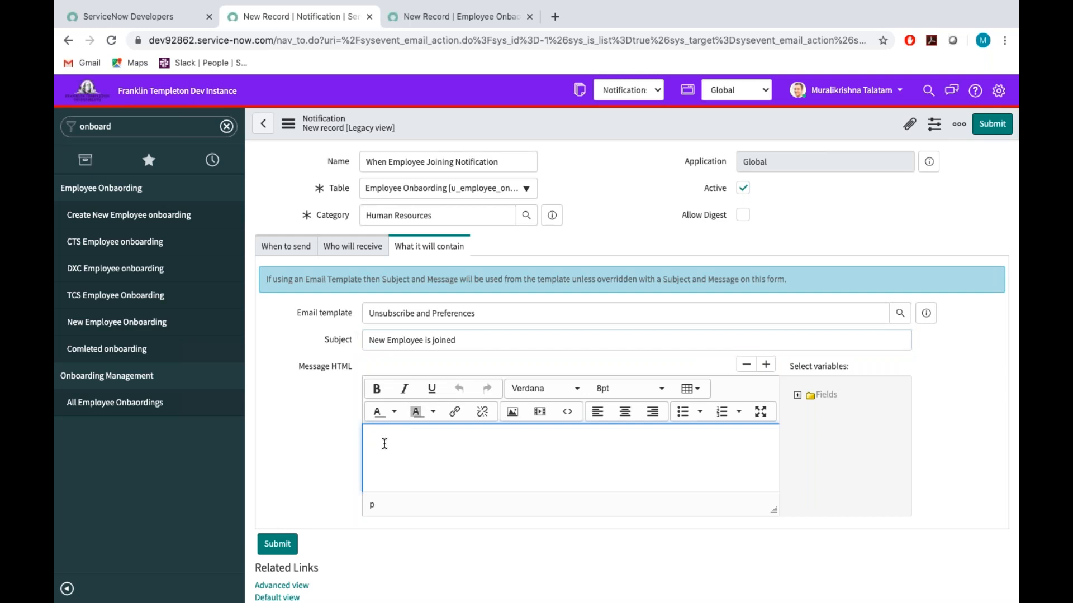
text(DE)
text(e)
text(ar)
text( user)
text(,)
key(Return)
key(Return)
text(Congratualations,)
right_click(377, 469)
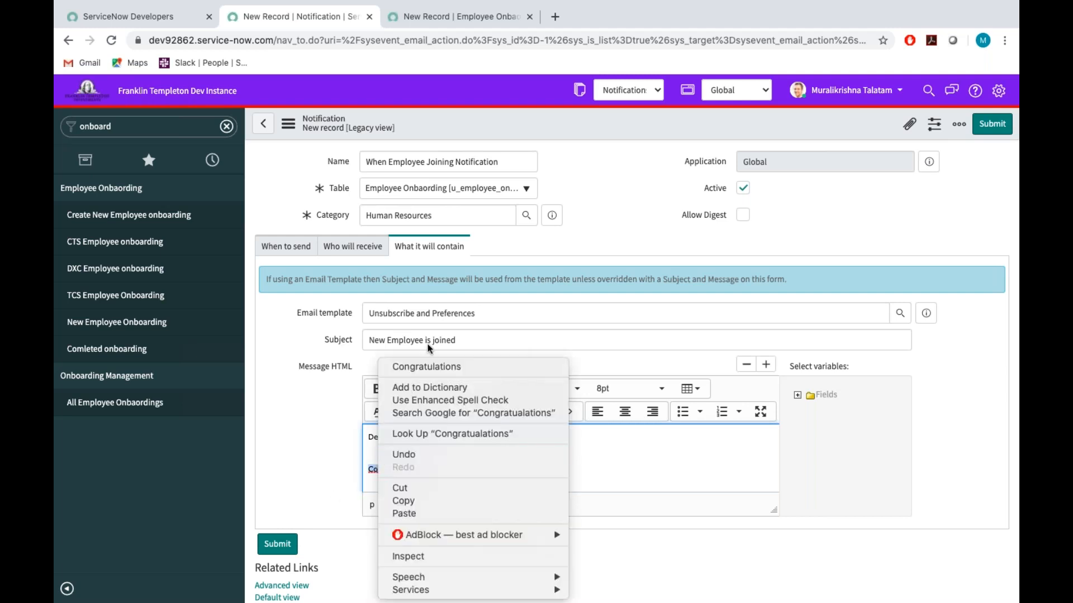
click(441, 367)
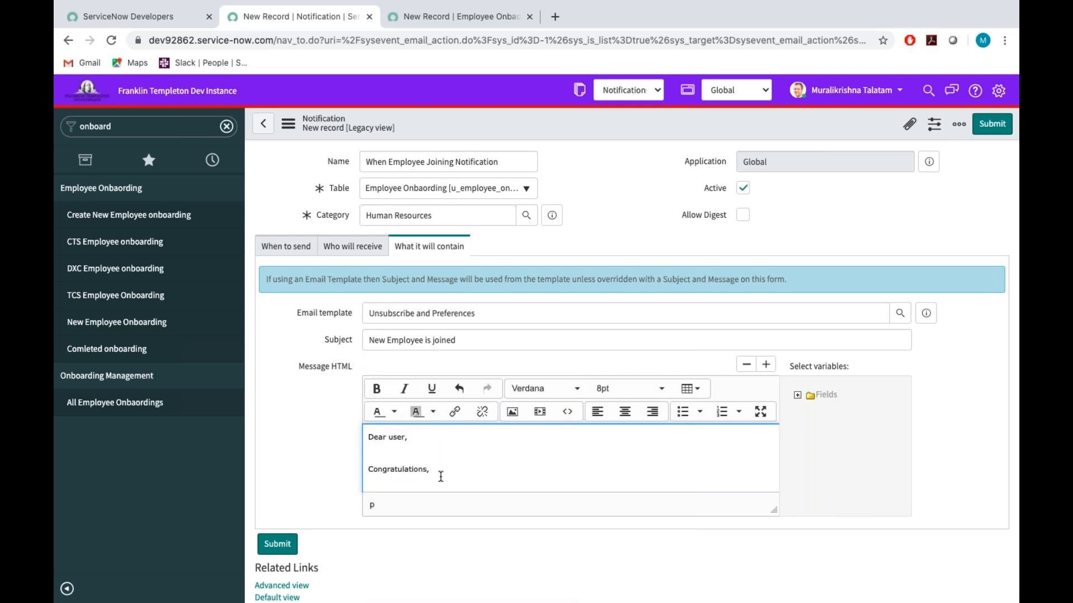
Continue the message with "Welcome onboard we have created your Employee id and take your developer accessories to forward with new phase of the life,".
text(Welcome onboard we have created your Empl)
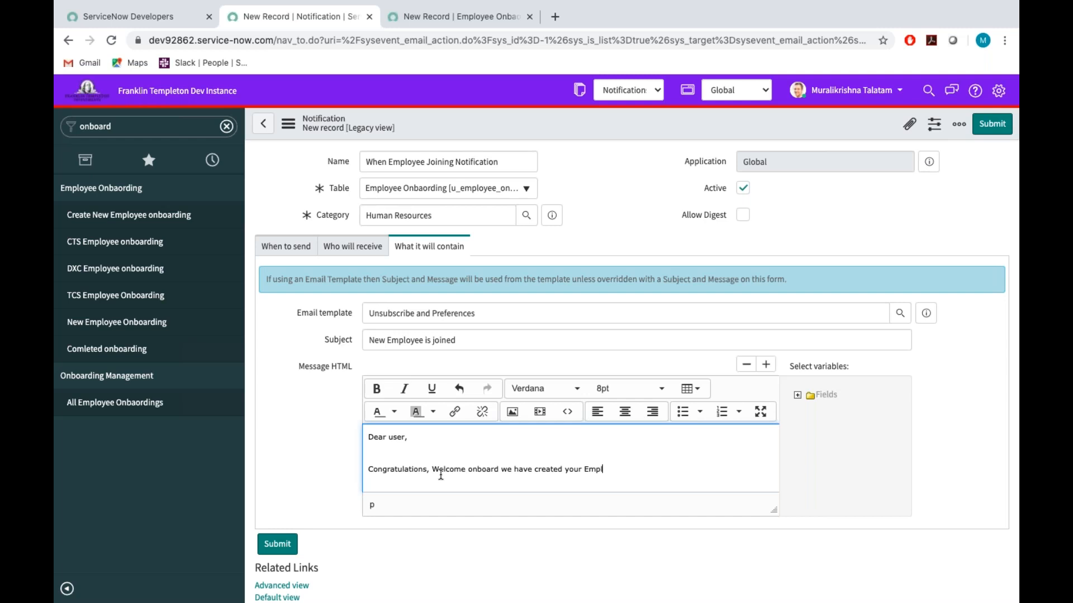
text(oyee id and take your developer accessori)
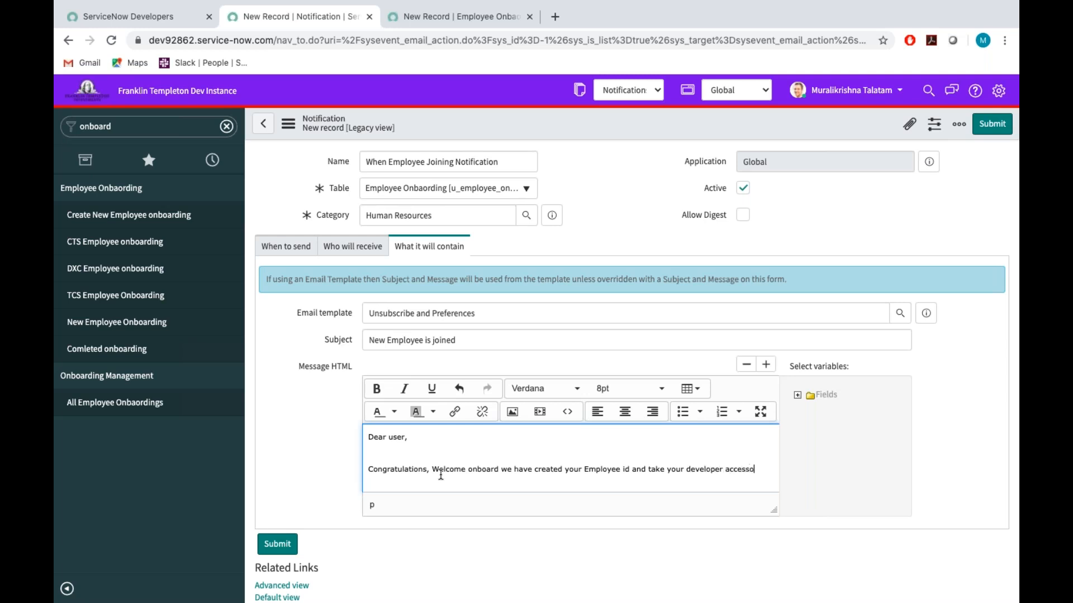
text(es to forward with new phase of the life,)
Close the message with "Thanks!" and an "Onboarding Team" signature on separate lines, and submit the notification.
key(Return)
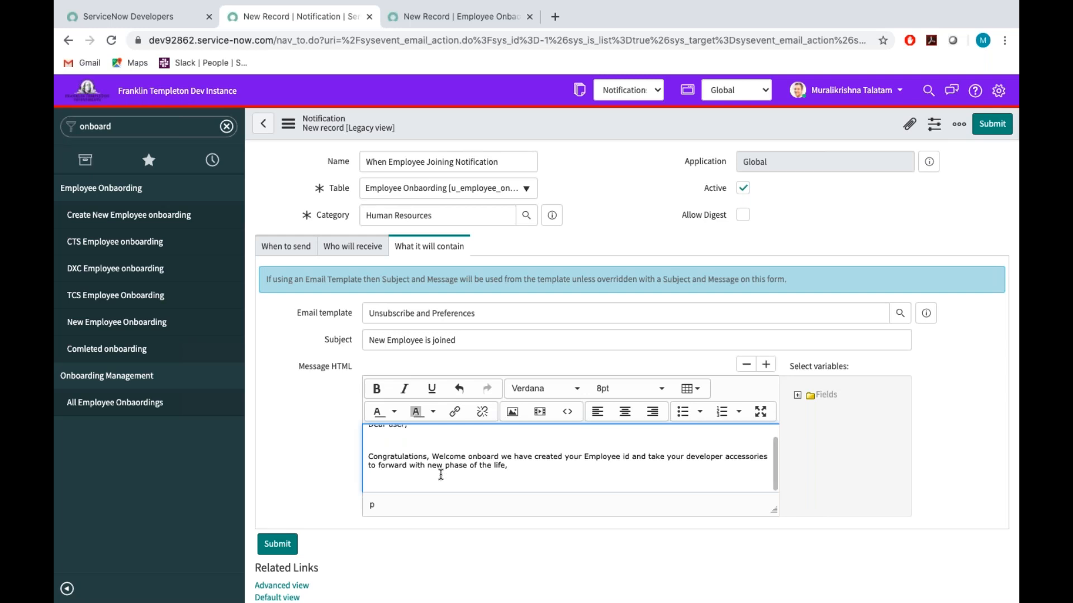
text(Thanks!)
key(Return)
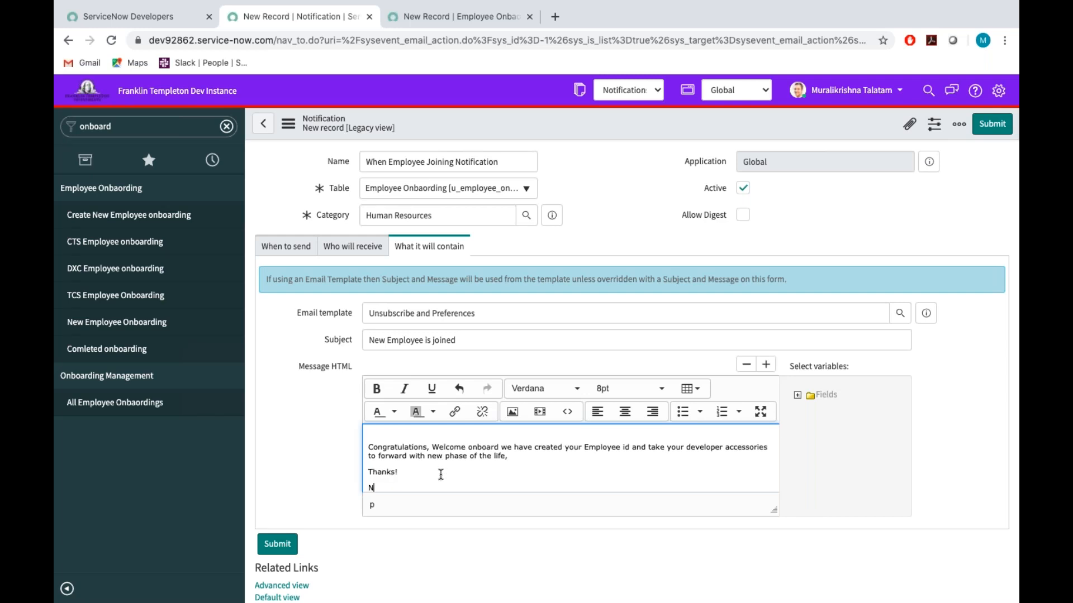
text(Onboarding Team.)
scroll(441, 474, up, 2)
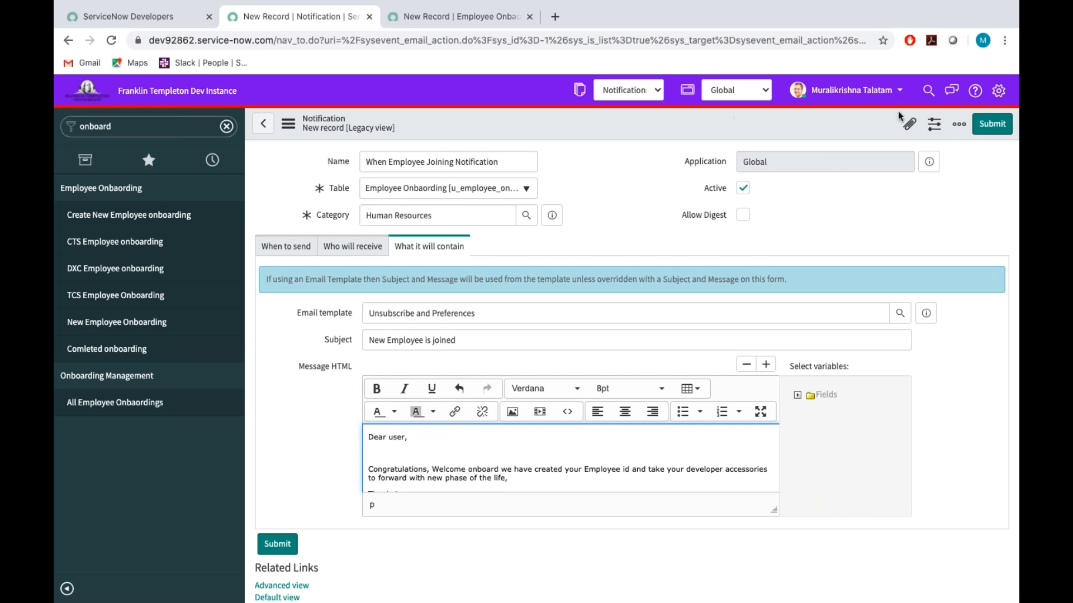
click(992, 124)
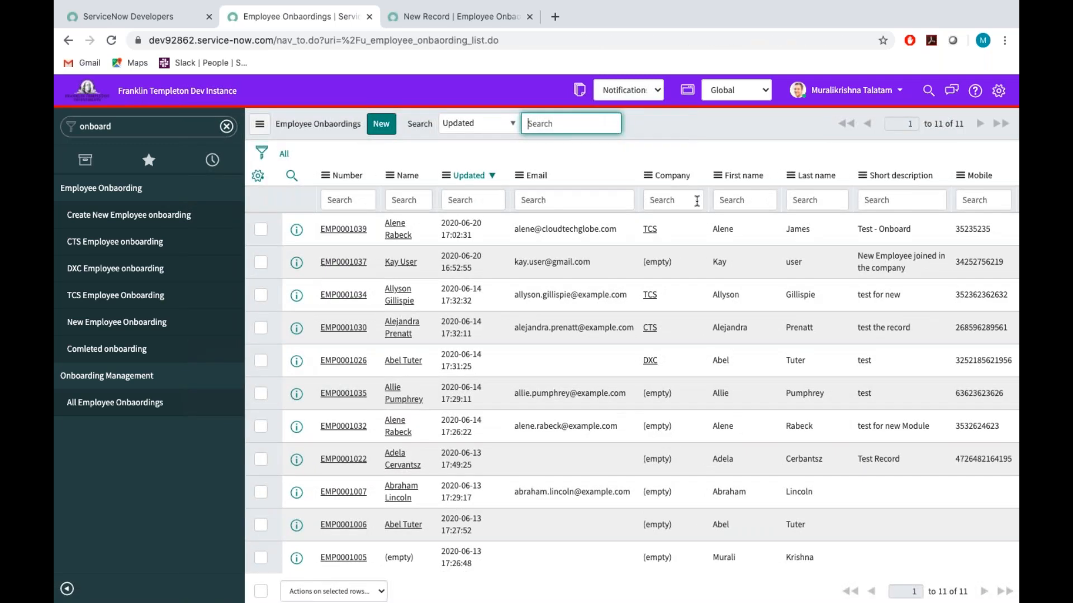
key(ctrl+Left)
key(ctrl+Left)
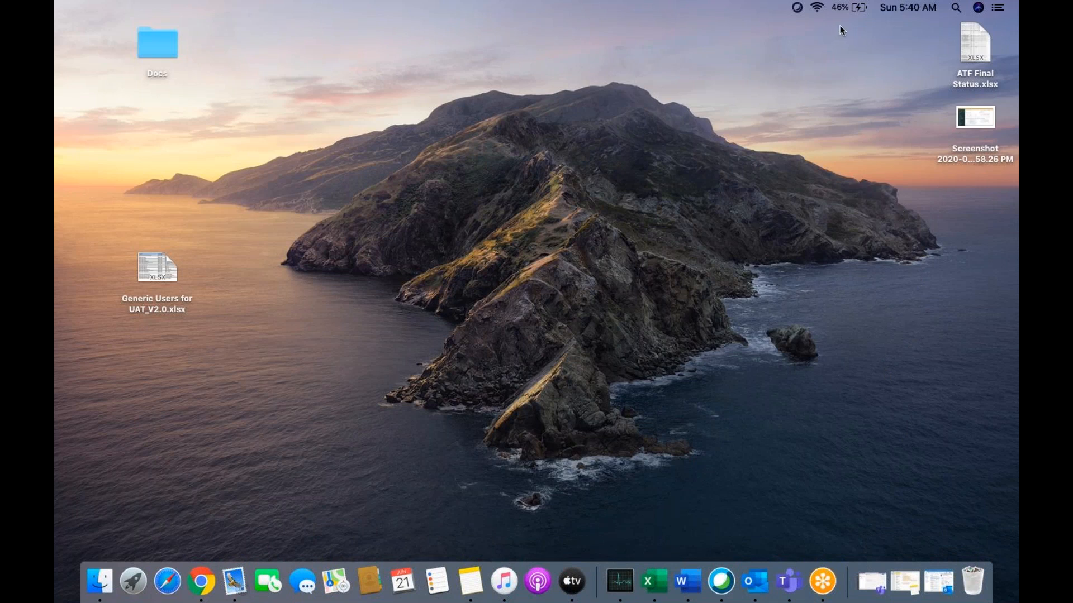
click(193, 594)
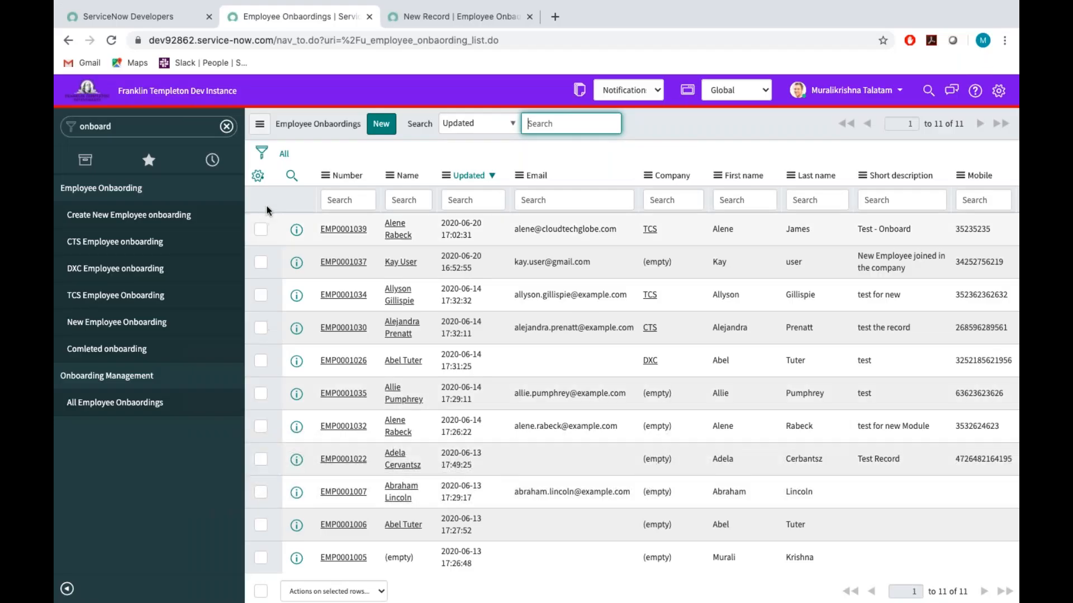
Open the list of notifications configured for the Employee Onbaording table.
click(325, 174)
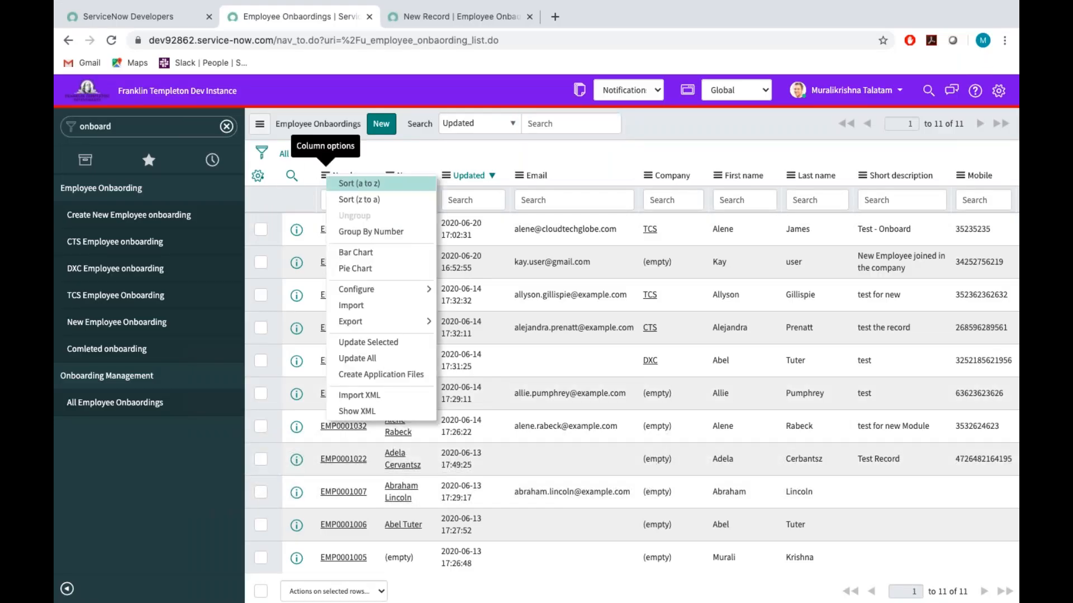
mouse_move(361, 287)
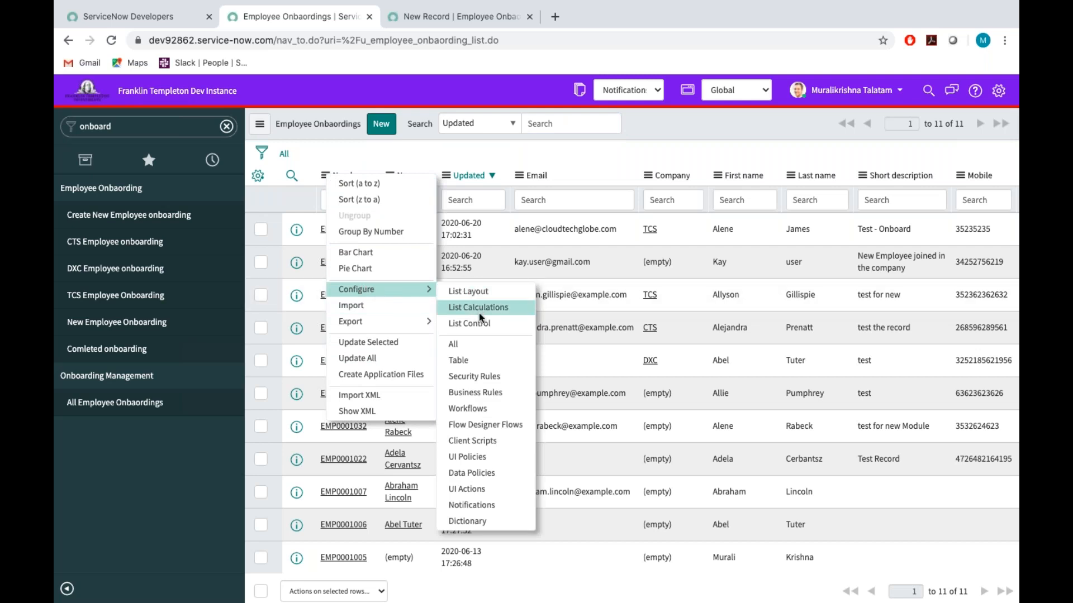
click(472, 505)
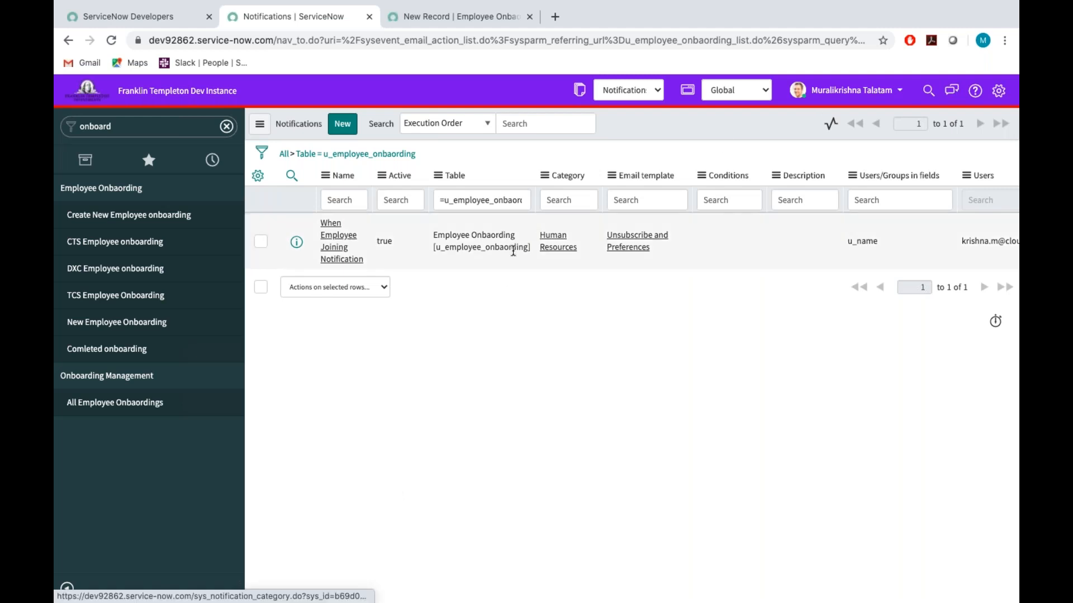
Start a new employee onboarding record and choose the employee's user account as its Name from the user lookup.
click(98, 221)
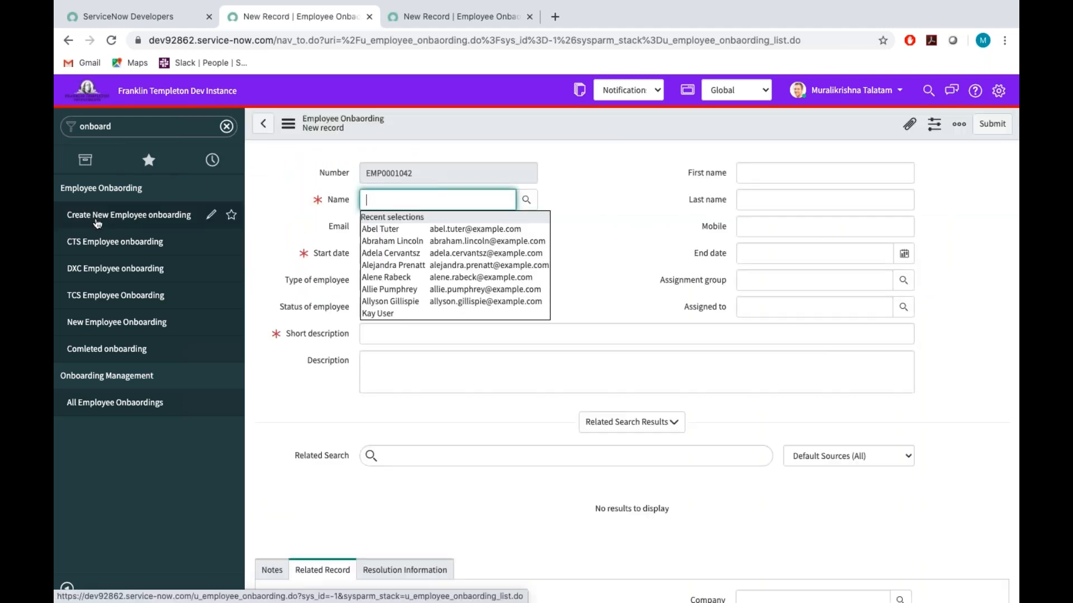
click(524, 203)
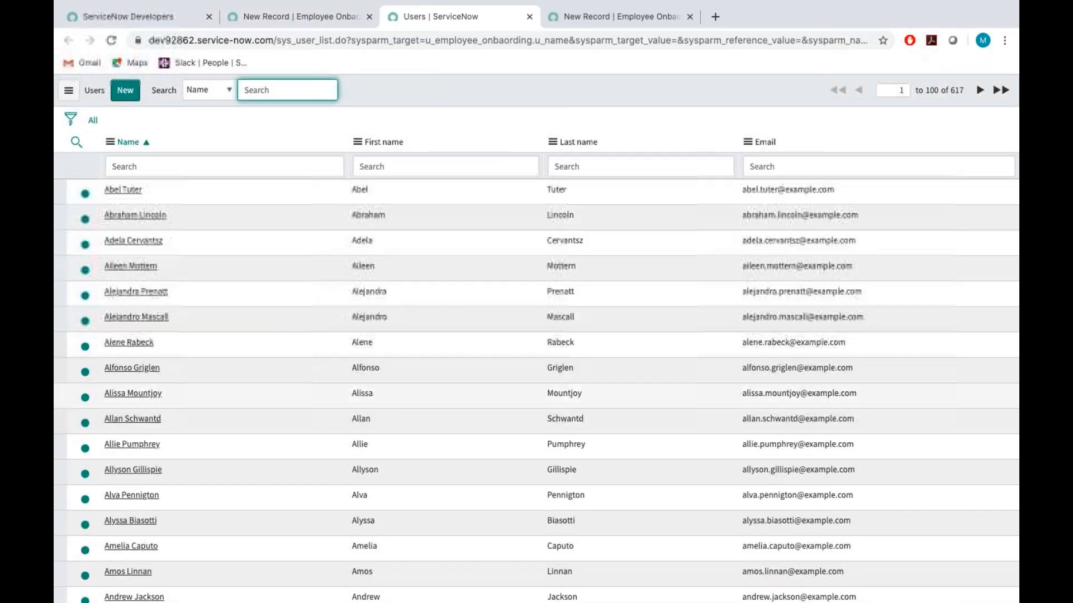
click(135, 444)
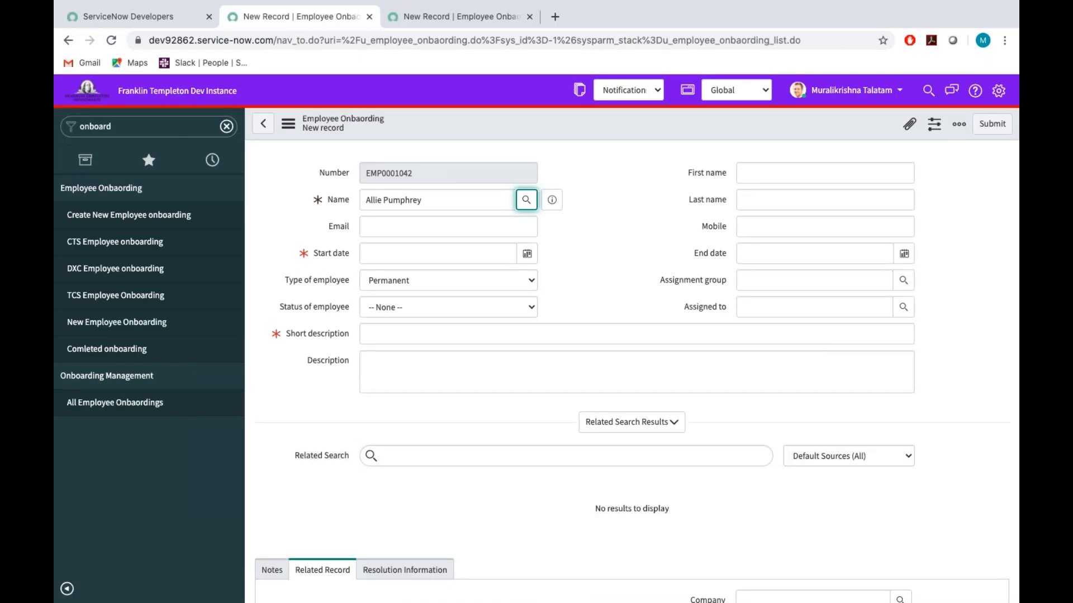
Fill in the record's first name and last name by copying and splitting the employee's full name.
drag(442, 199, 265, 195)
key(ctrl+c)
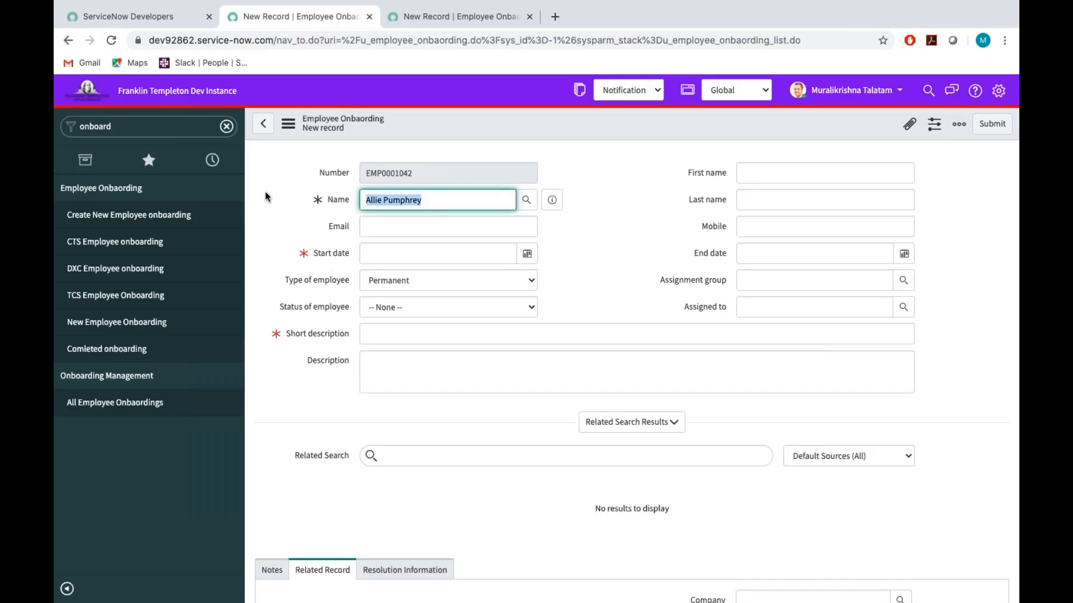
click(764, 170)
key(ctrl+v)
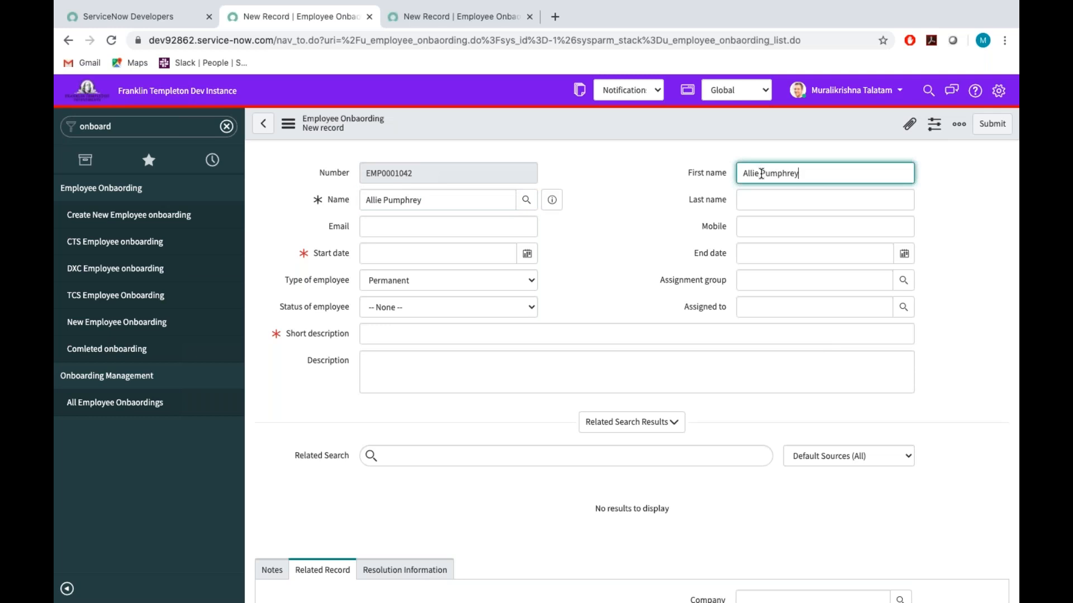
drag(761, 173, 879, 159)
click(810, 177)
drag(810, 176, 763, 174)
key(ctrl+x)
click(739, 201)
key(ctrl+v)
click(656, 207)
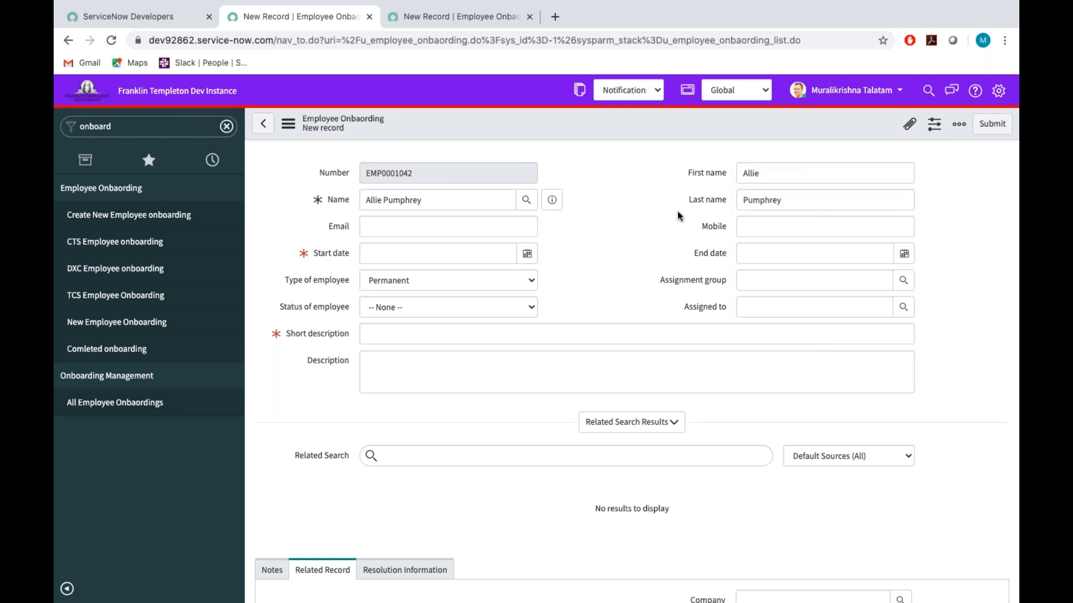
Enter the employee's mobile number and fill in the email with the address copied from the user record preview.
click(758, 224)
text(25151512)
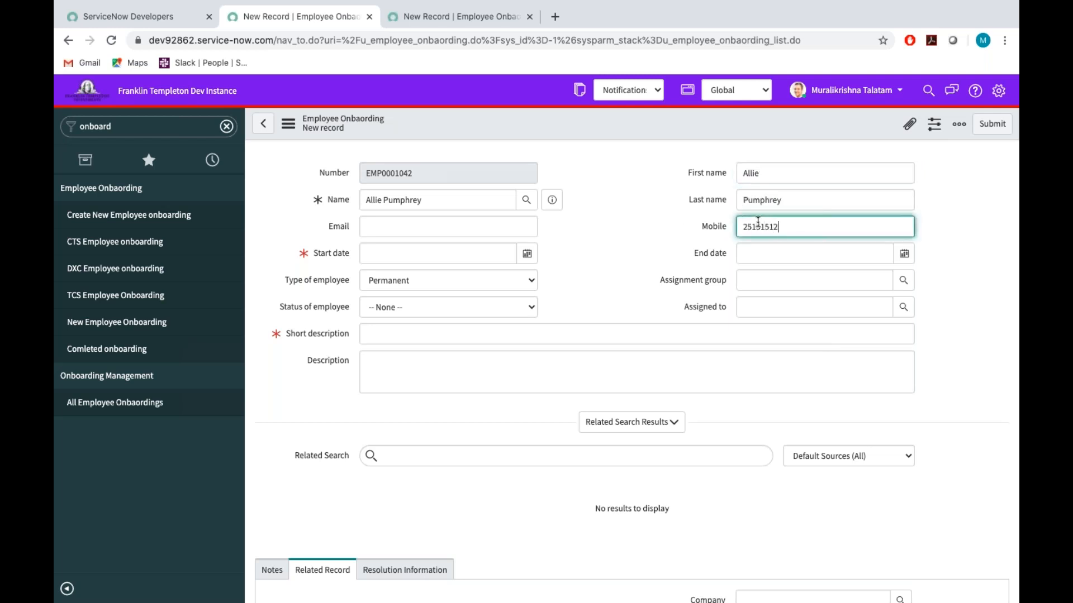
click(377, 219)
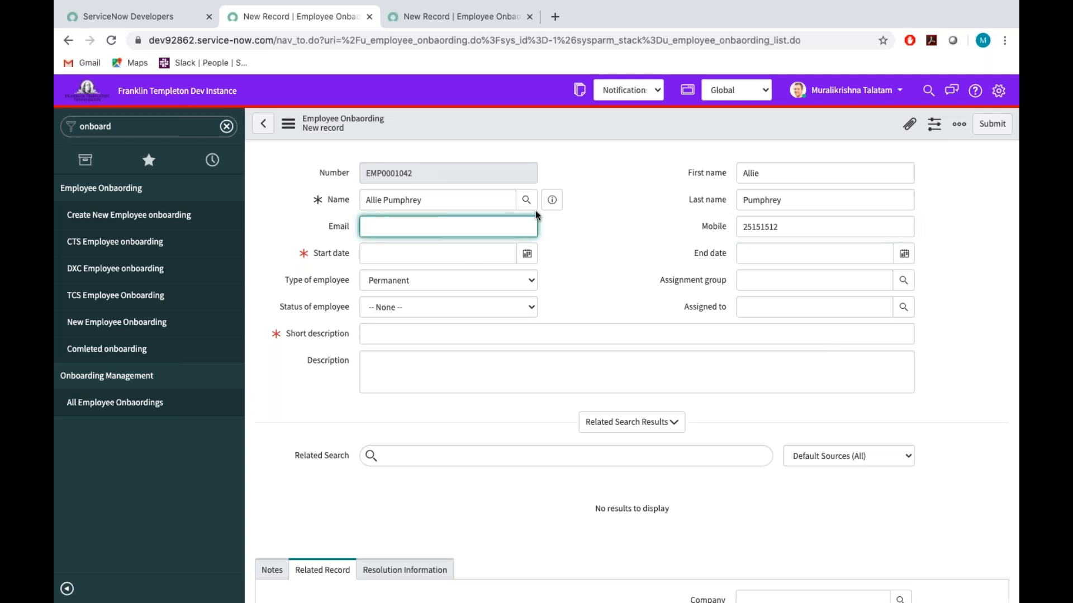
click(551, 199)
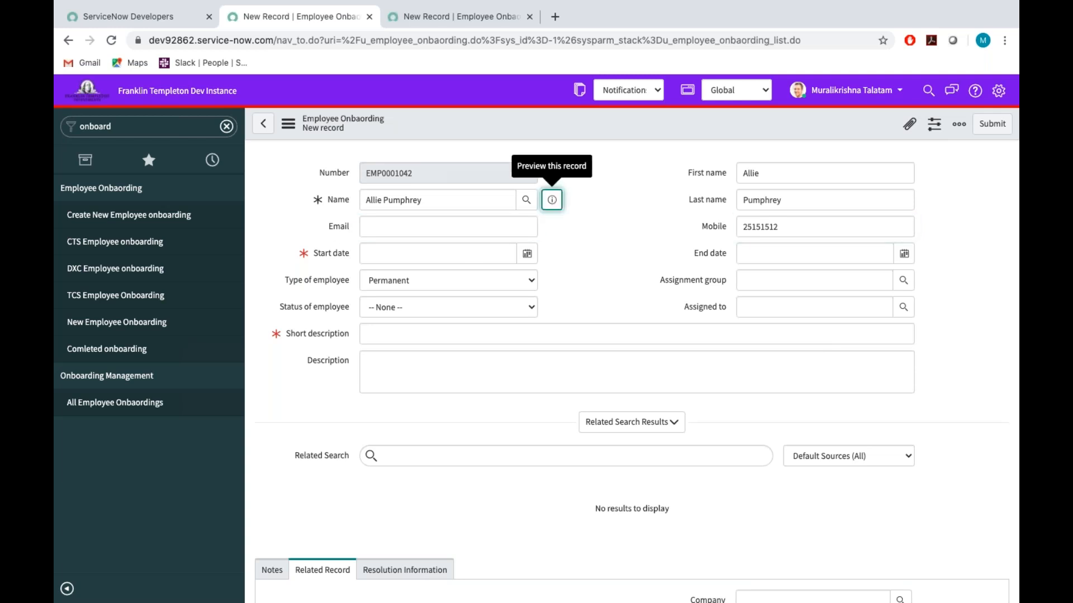
double_click(642, 284)
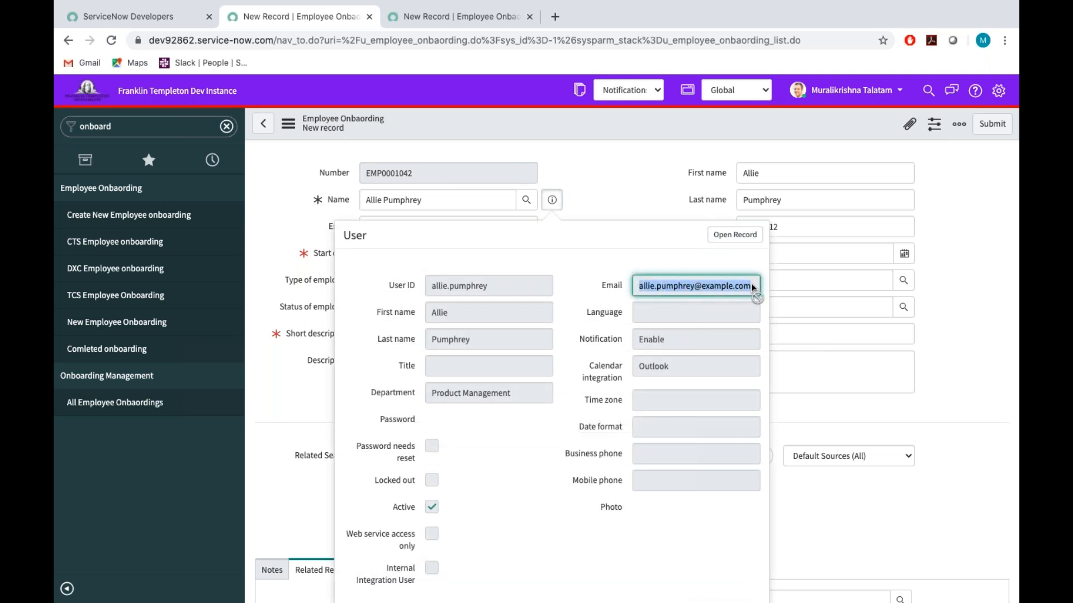
key(Escape)
click(390, 229)
key(ctrl+v)
click(592, 248)
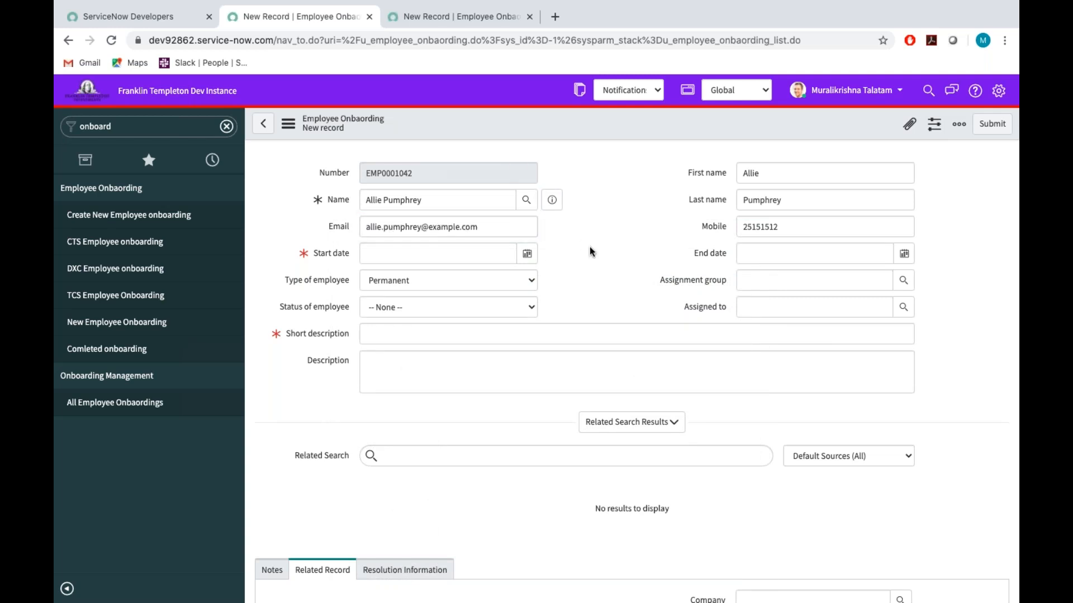
Set the start date to 2020-06-20 and the status of employee to New.
click(528, 256)
click(490, 330)
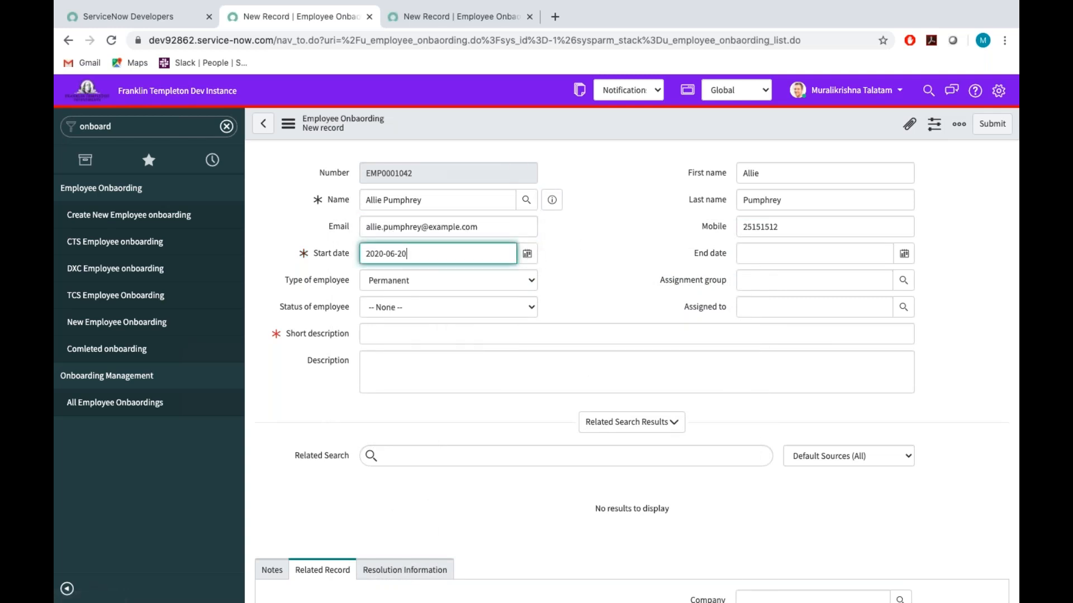
click(384, 302)
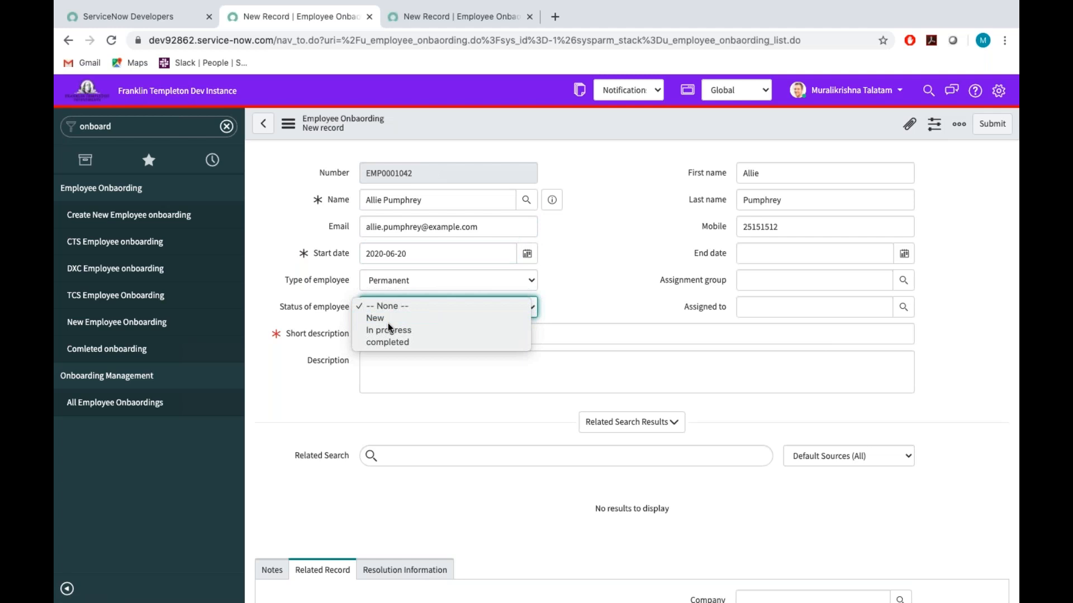
click(387, 321)
Enter the short description "New Employeeis onboarded - " followed by the employee's full name copied from the Name field.
click(385, 333)
text(N)
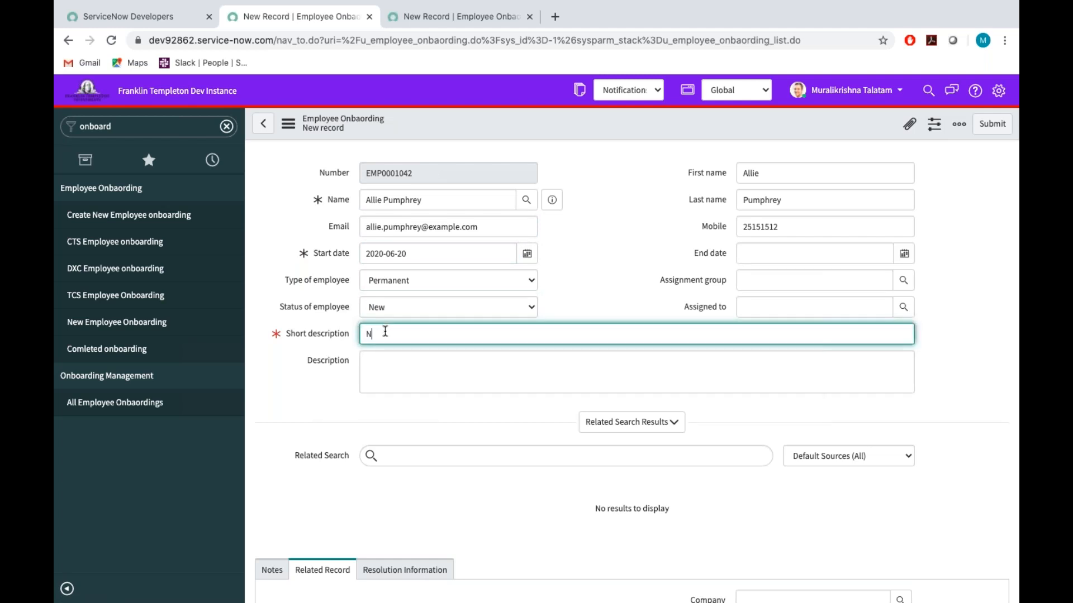
text(ew Employ)
text(eeis onb)
text(oarde)
text(d )
text(=)
drag(438, 199, 267, 201)
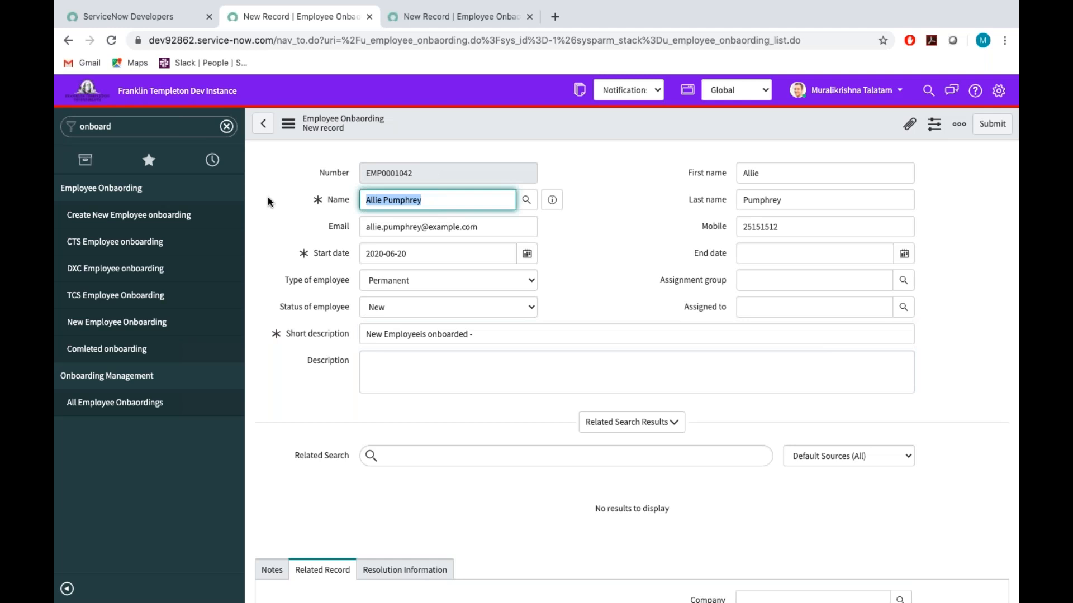
click(508, 340)
key(ctrl+v)
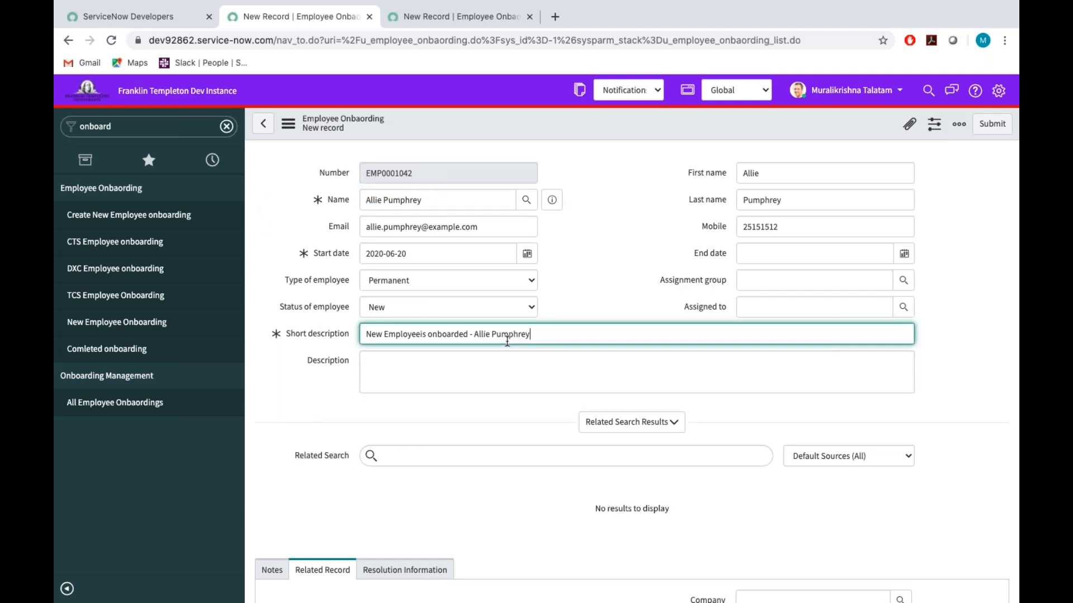
Enter the description "New employee has to start work in CAlifornia.".
click(367, 408)
click(382, 383)
text(New)
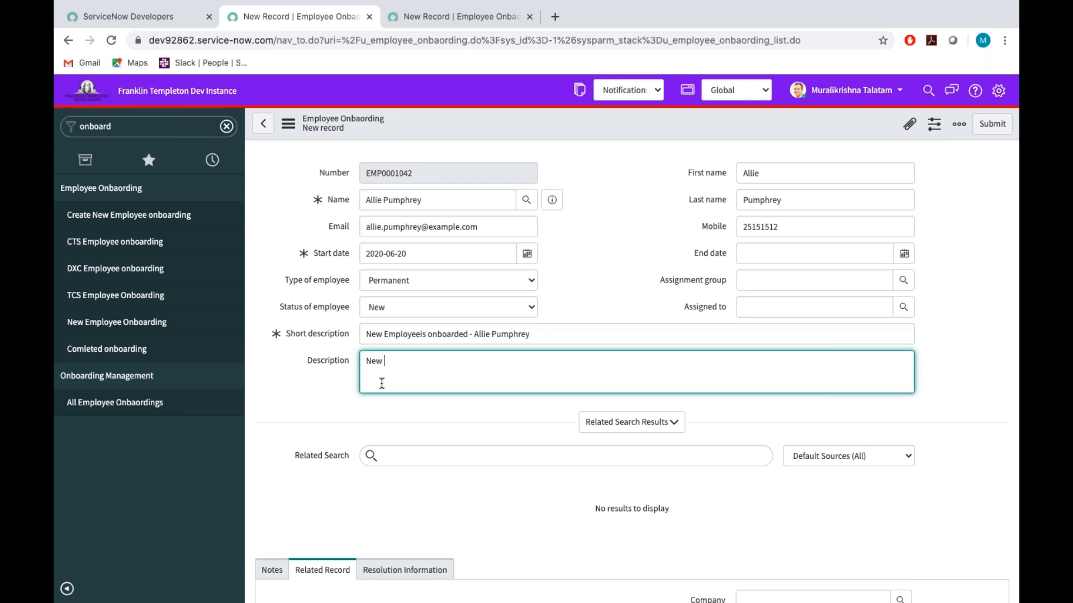
text( wmployee)
key(BackSpace)
key(BackSpace)
key(BackSpace)
key(BackSpace)
key(BackSpace)
key(BackSpace)
key(BackSpace)
key(BackSpace)
text(employee has to start work in )
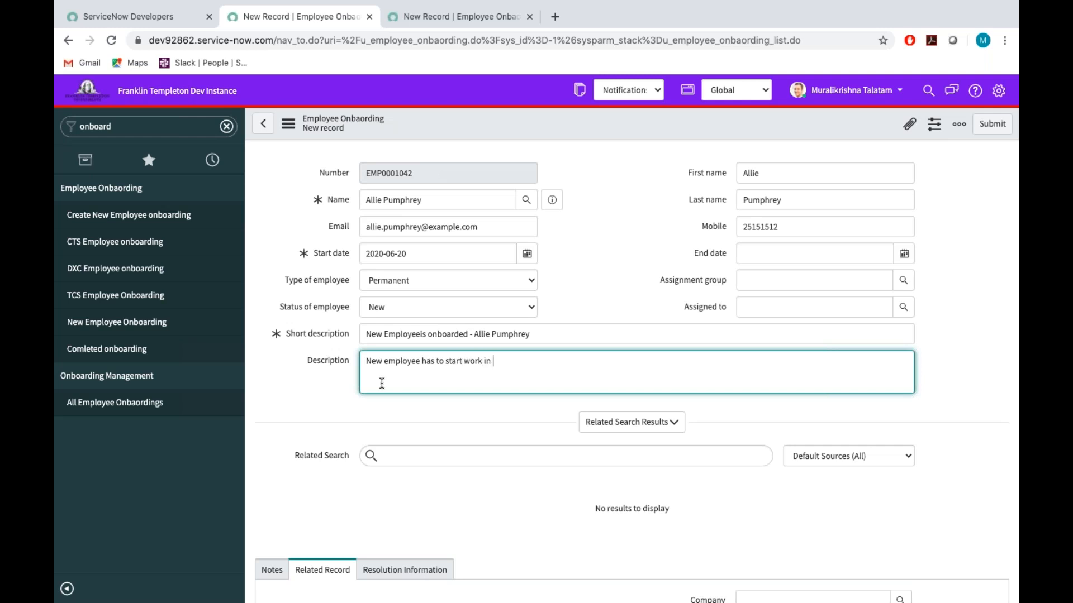
text(CAlifornia.)
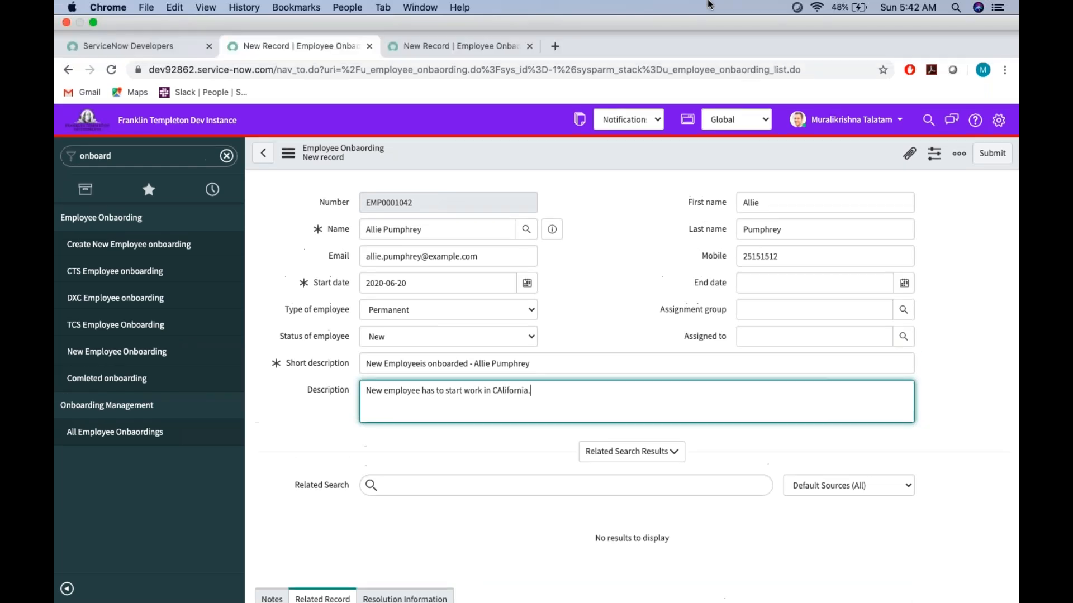
Set the related company to DXC and submit the onboarding record.
scroll(746, 468, down, 3)
click(745, 468)
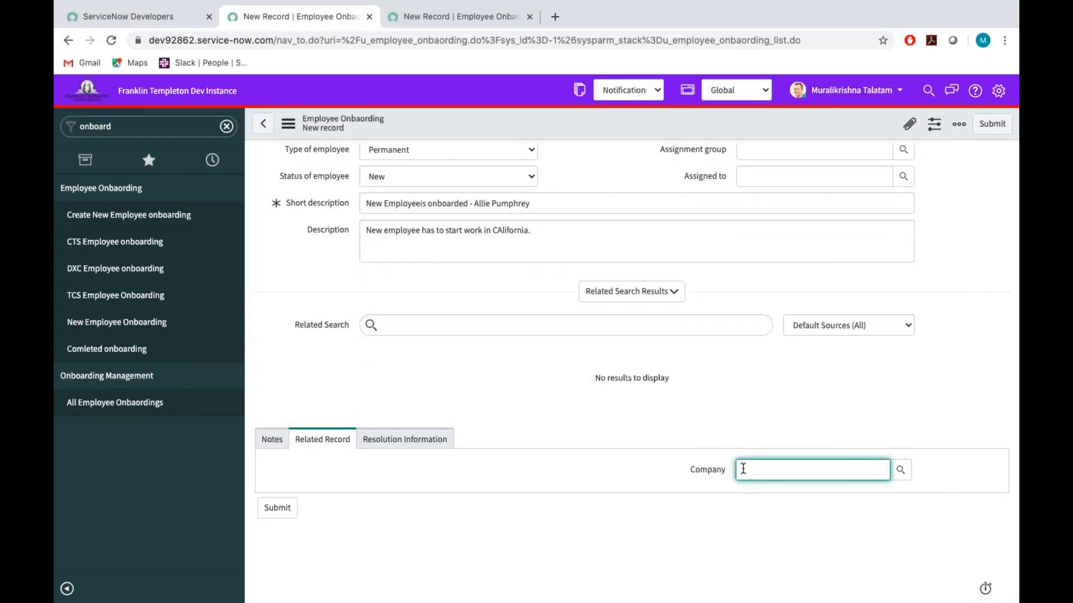
click(756, 512)
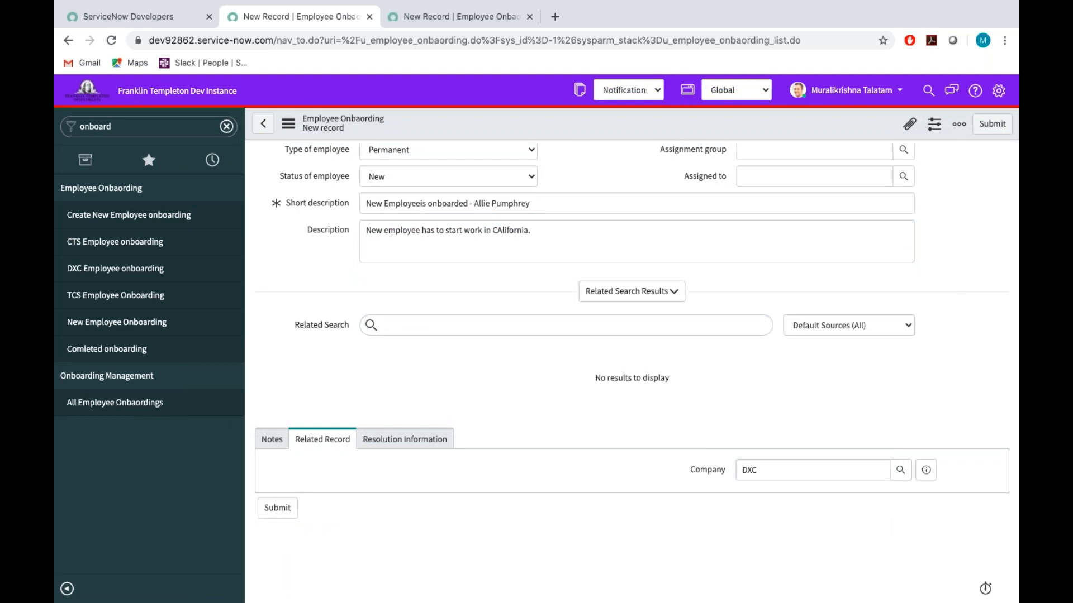
scroll(667, 183, up, 3)
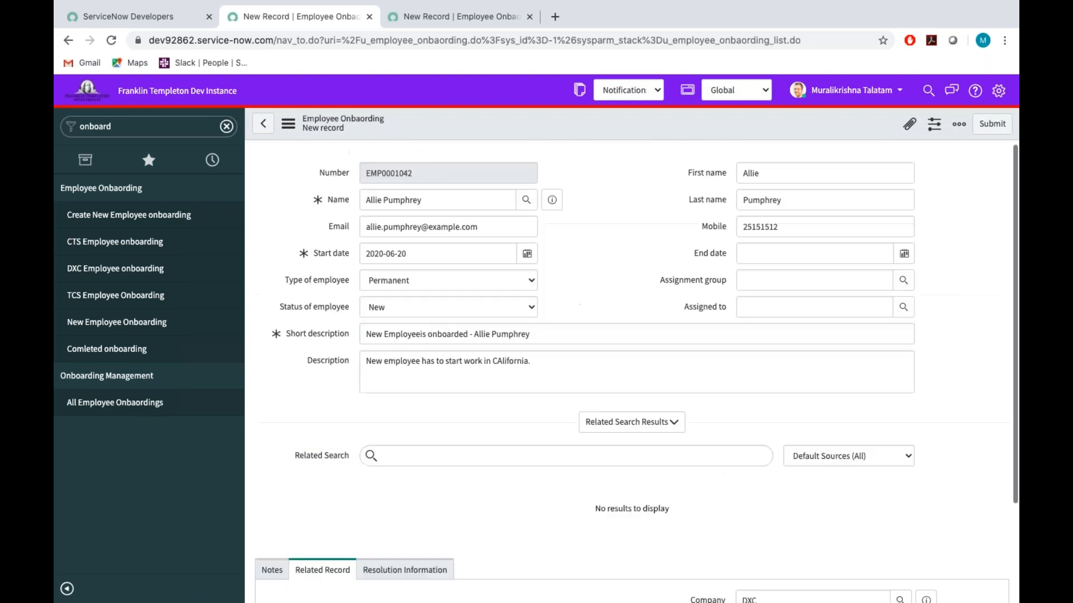
click(992, 124)
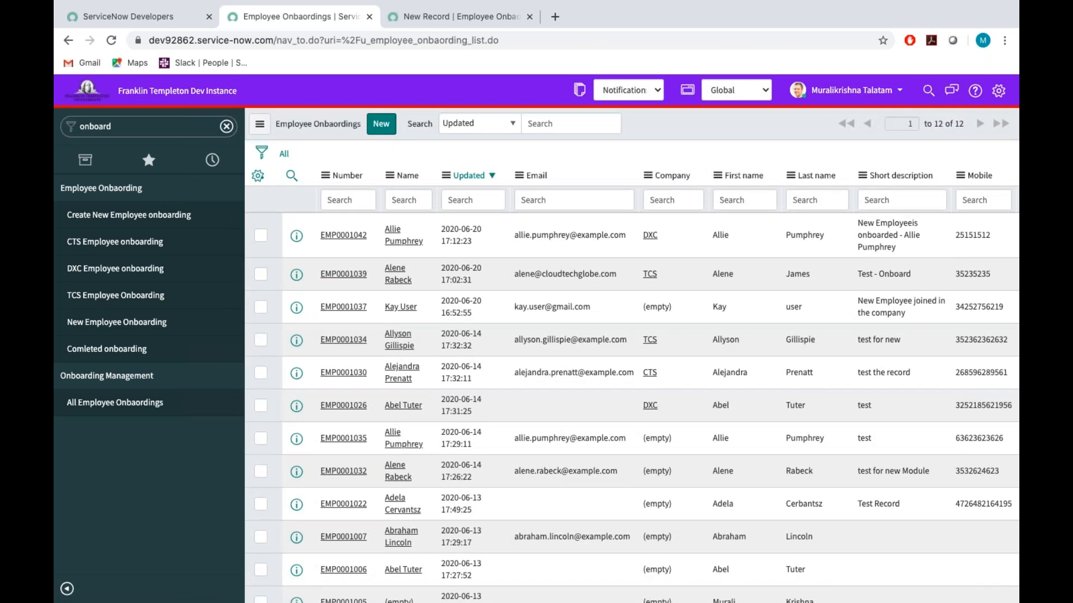
Find the Emails system log through the navigator filter "emails", open it, and refresh the list of today's emails.
click(137, 128)
key(BackSpace)
text(emails)
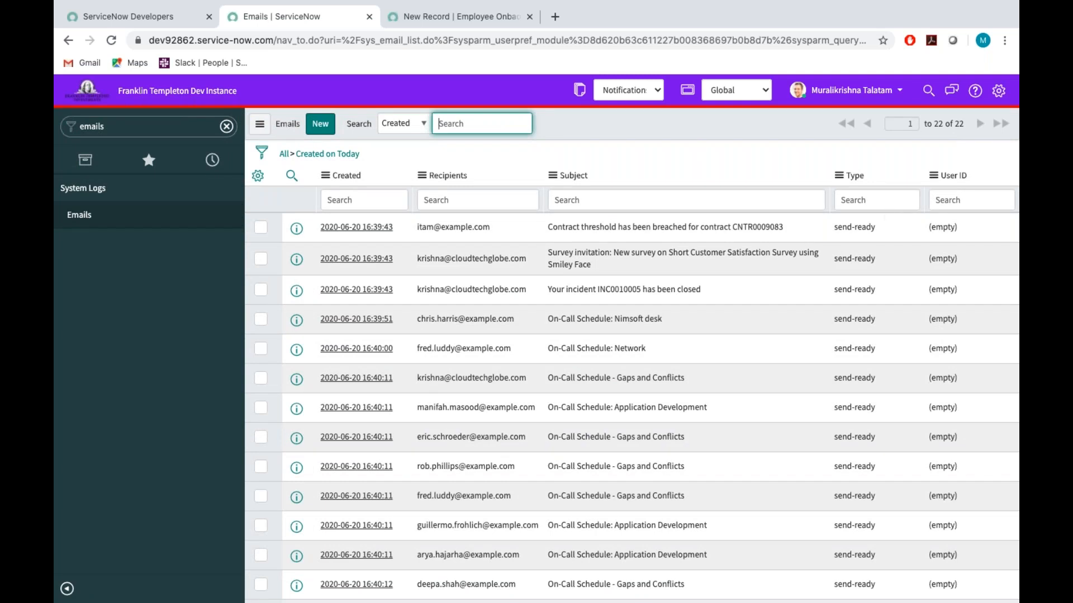
click(666, 112)
right_click(666, 113)
click(658, 118)
right_click(658, 118)
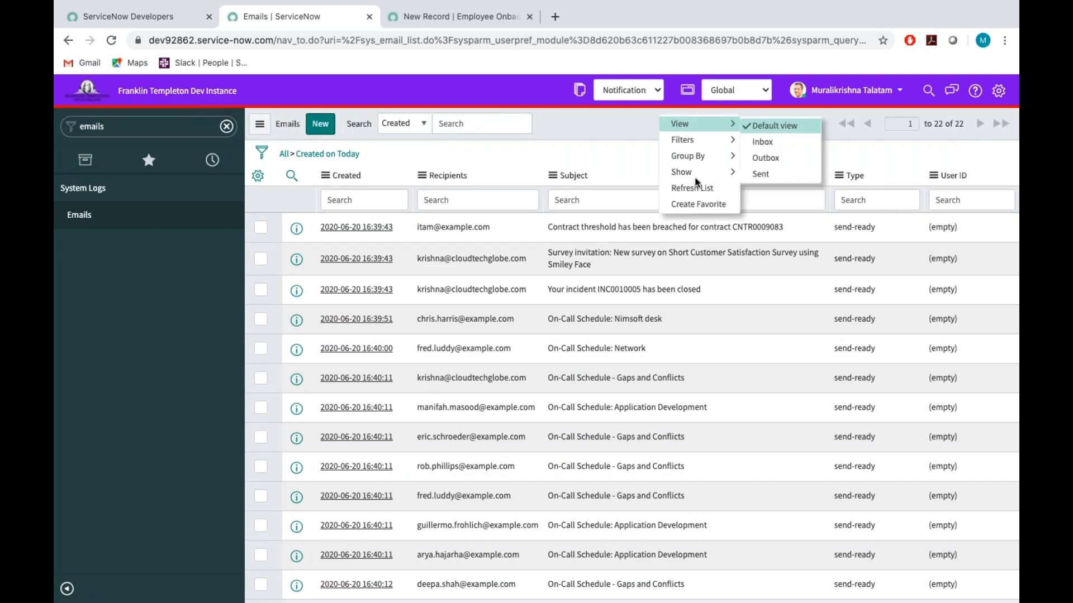
click(706, 188)
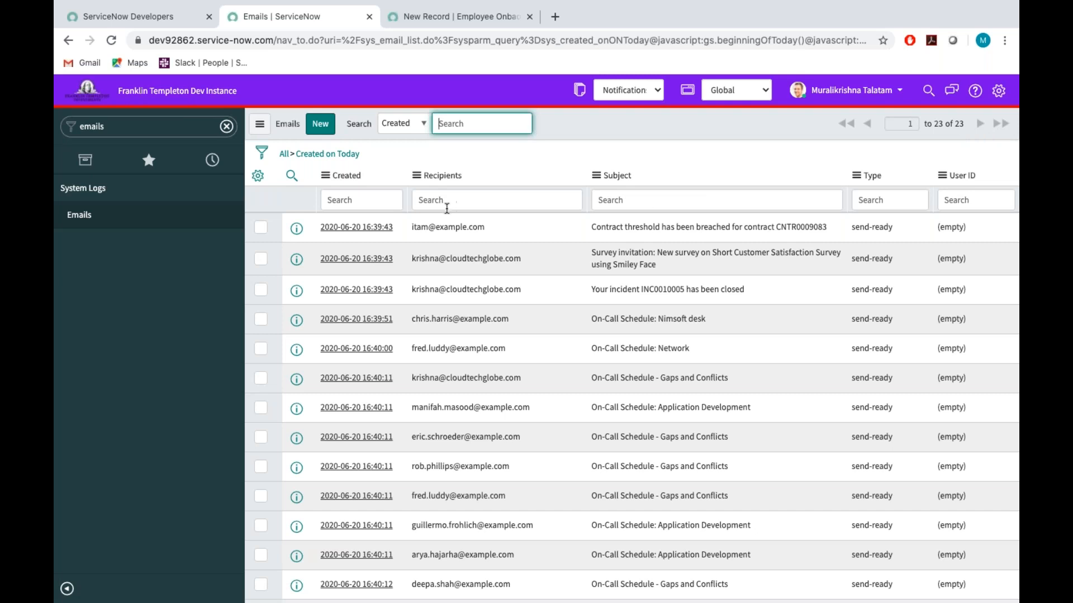
Add the Updated column between Recipients and Subject in the emails list, and sort the list by Updated, newest first.
click(255, 183)
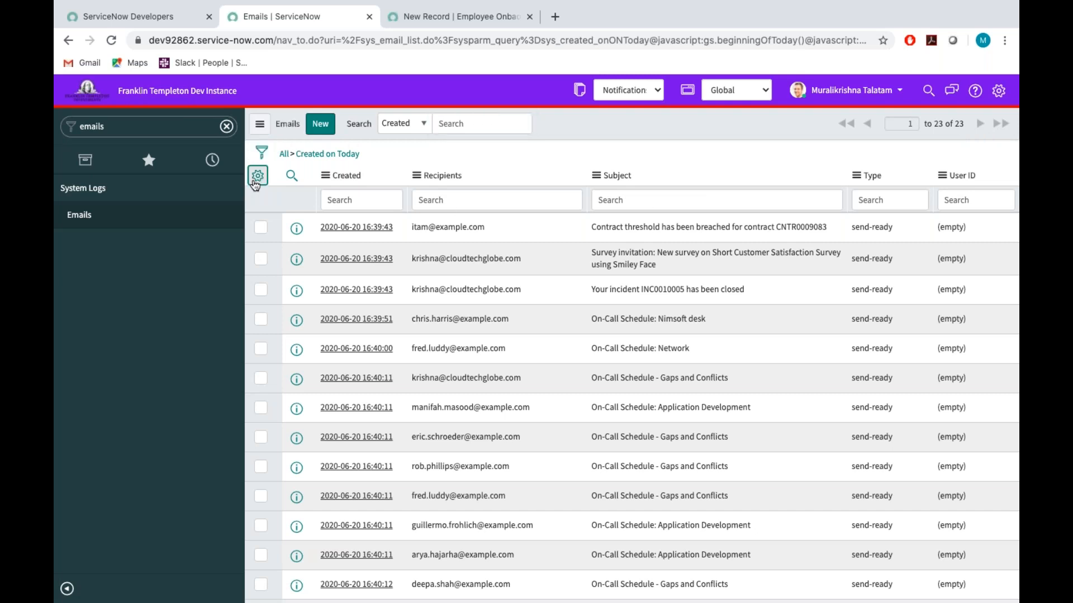
click(483, 292)
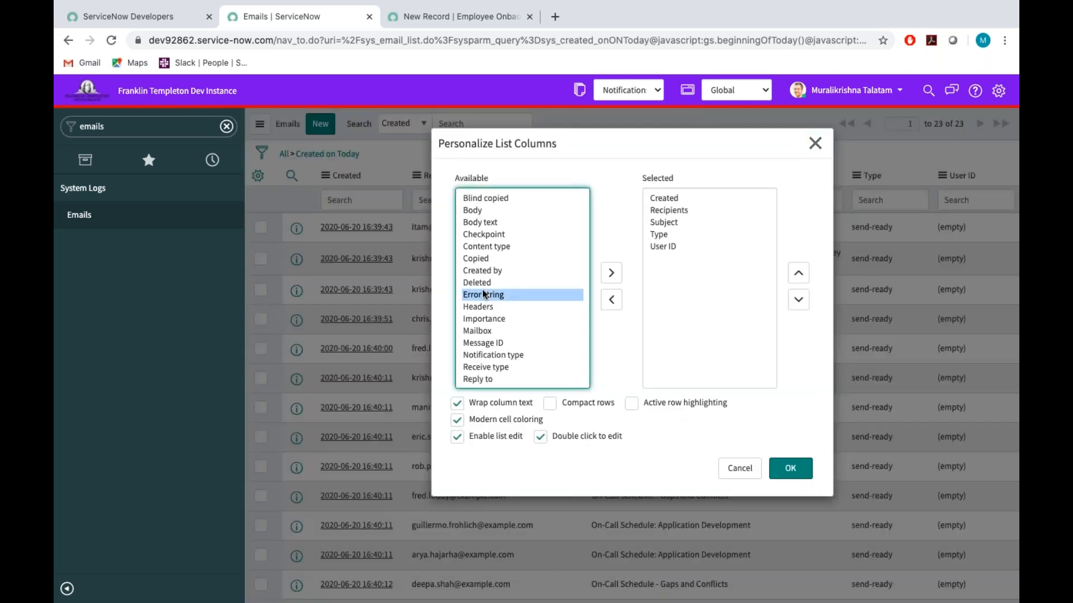
text(up)
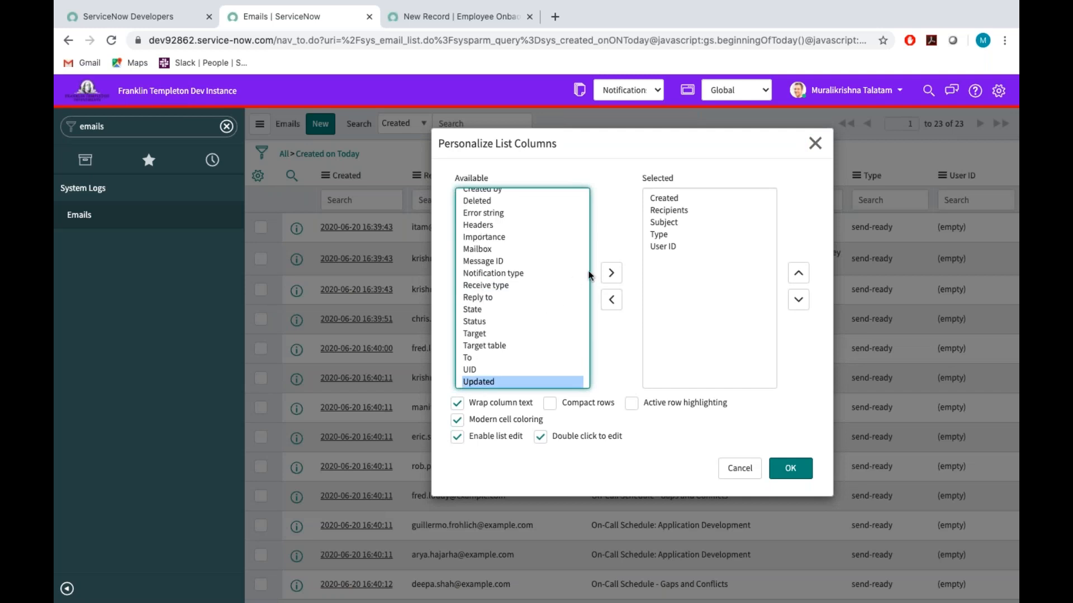
click(611, 273)
click(798, 277)
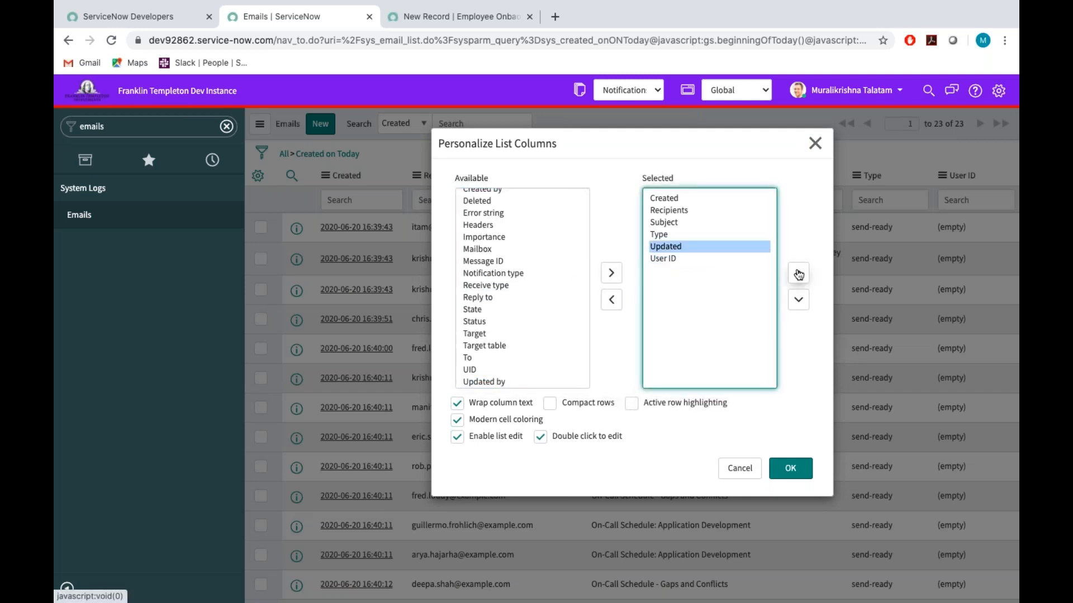
click(798, 277)
click(799, 277)
click(796, 470)
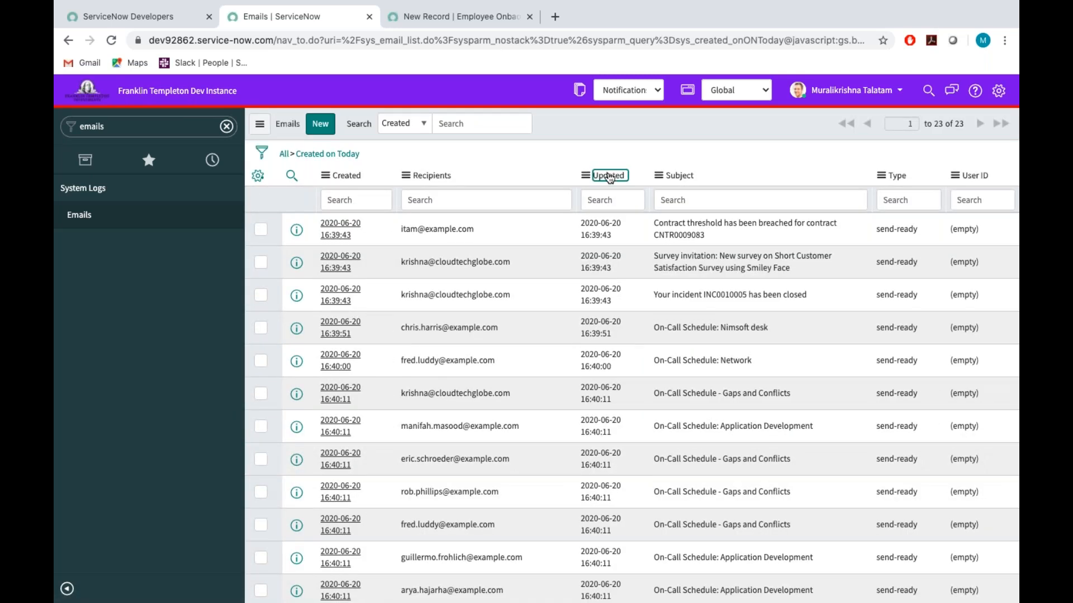
click(609, 177)
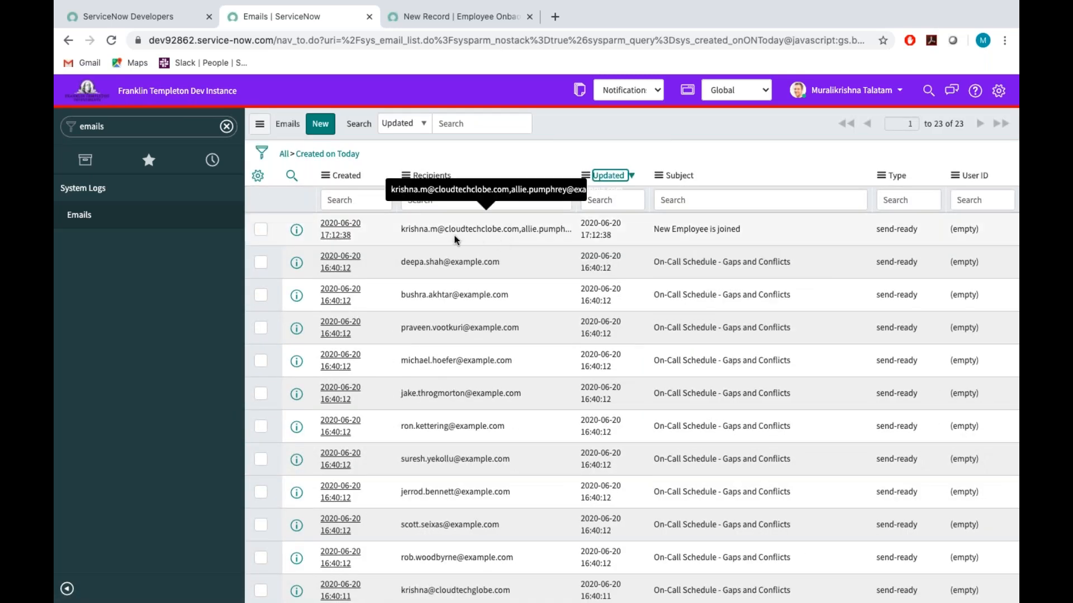
Open the newest email, "New Employee is joined", and examine its originating notification, subject, recipients and body.
click(334, 233)
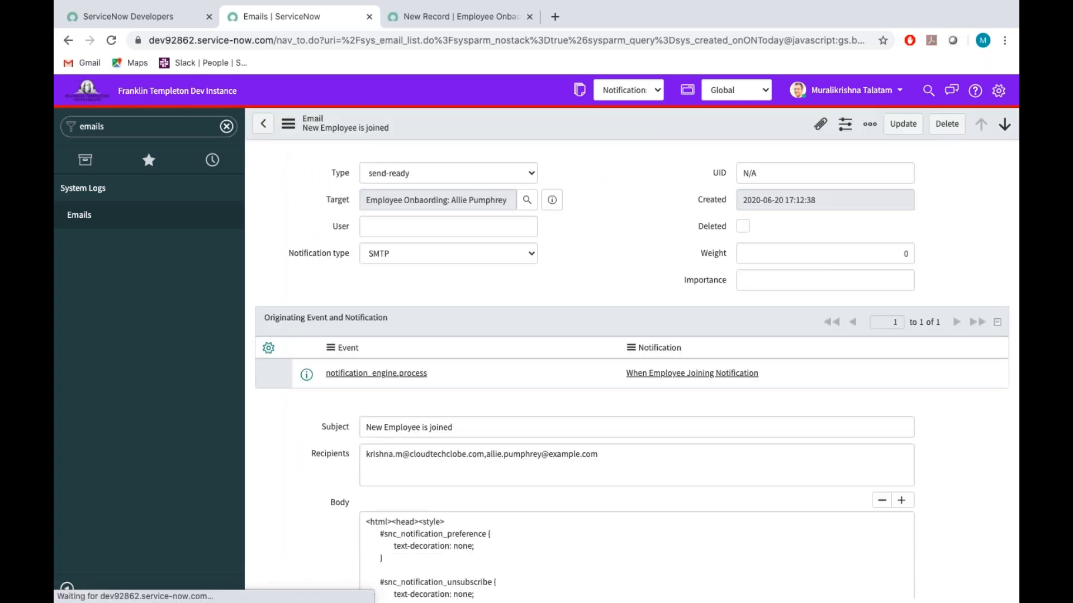
scroll(637, 374, down, 3)
scroll(637, 374, up, 3)
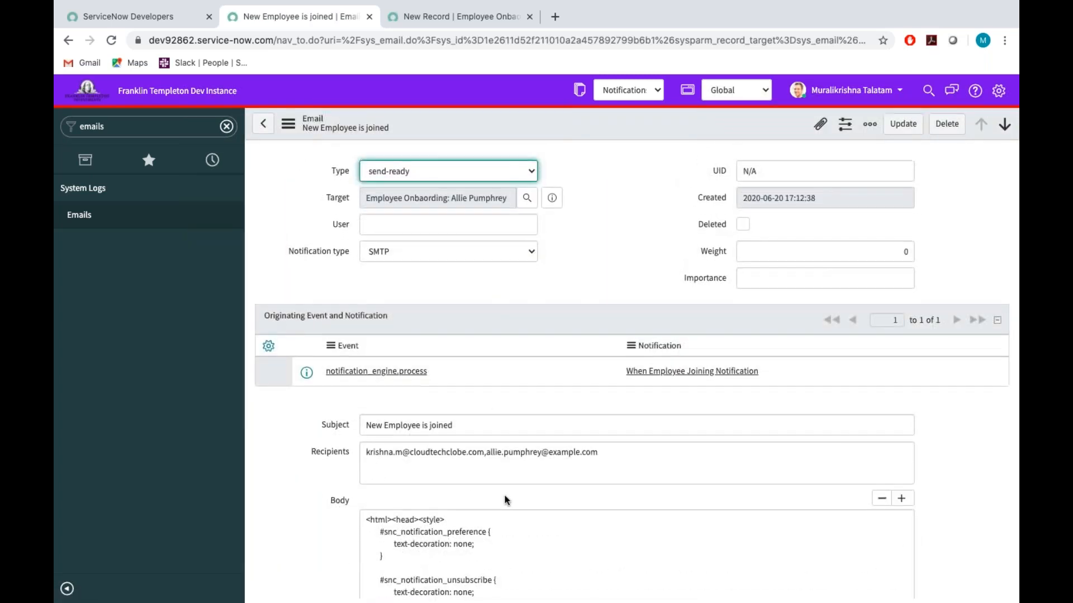
scroll(506, 499, down, 2)
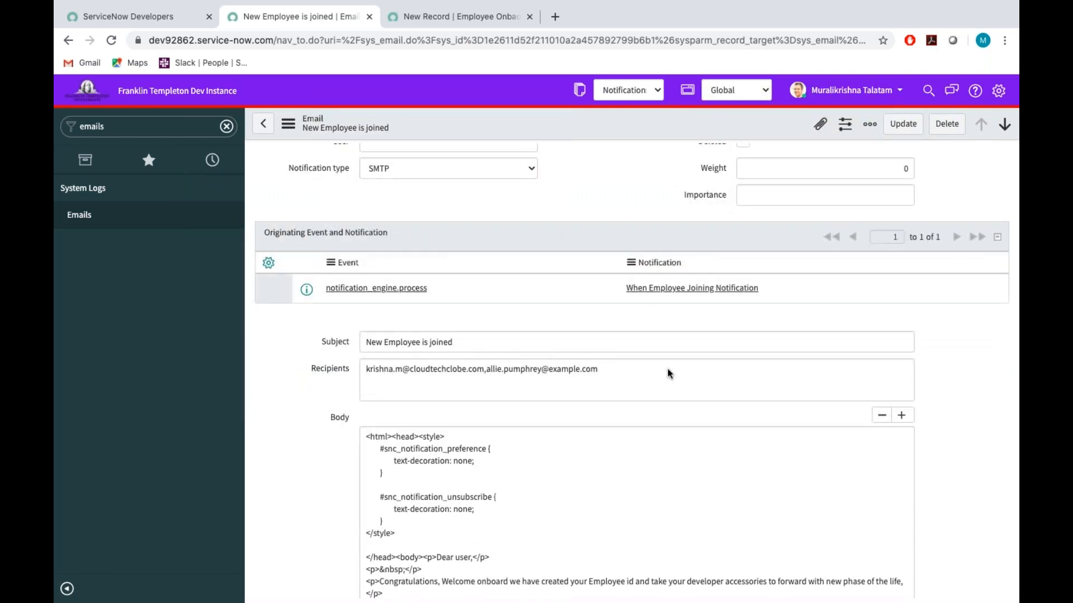
scroll(670, 374, down, 1)
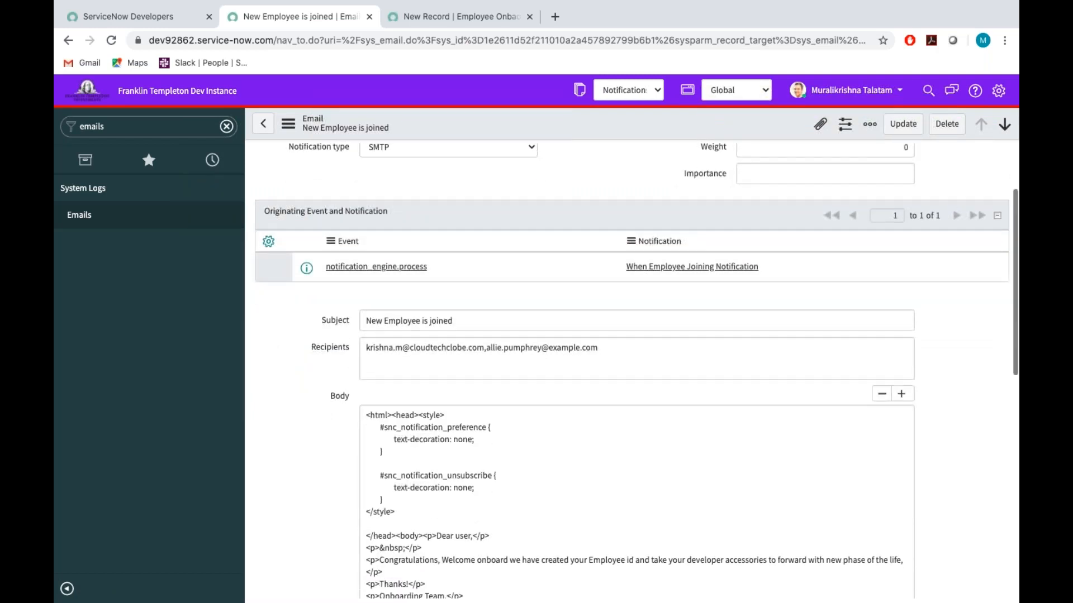
scroll(631, 369, down, 4)
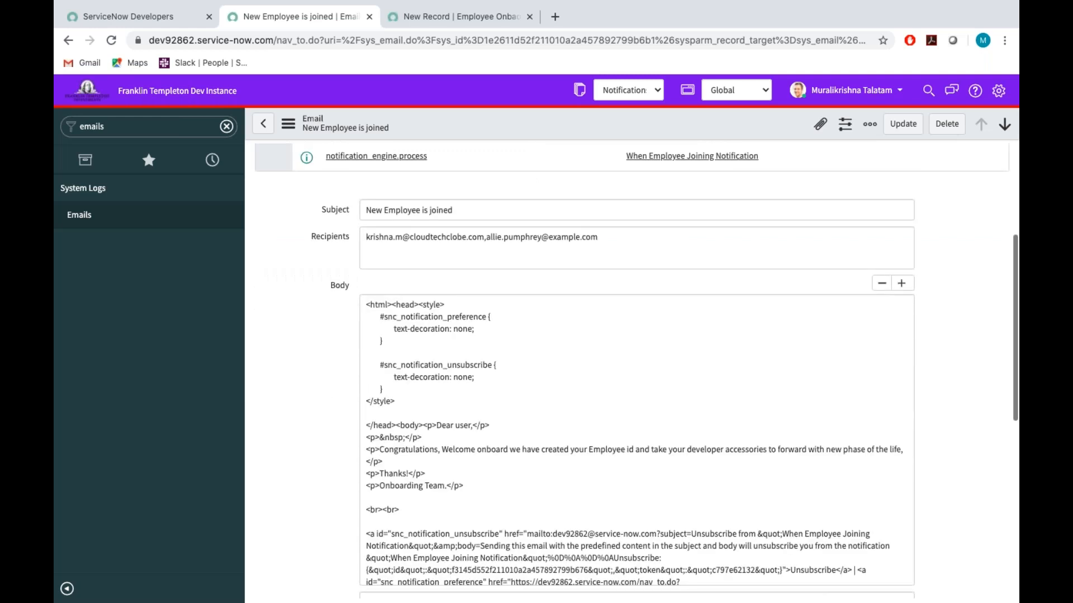
scroll(433, 361, up, 4)
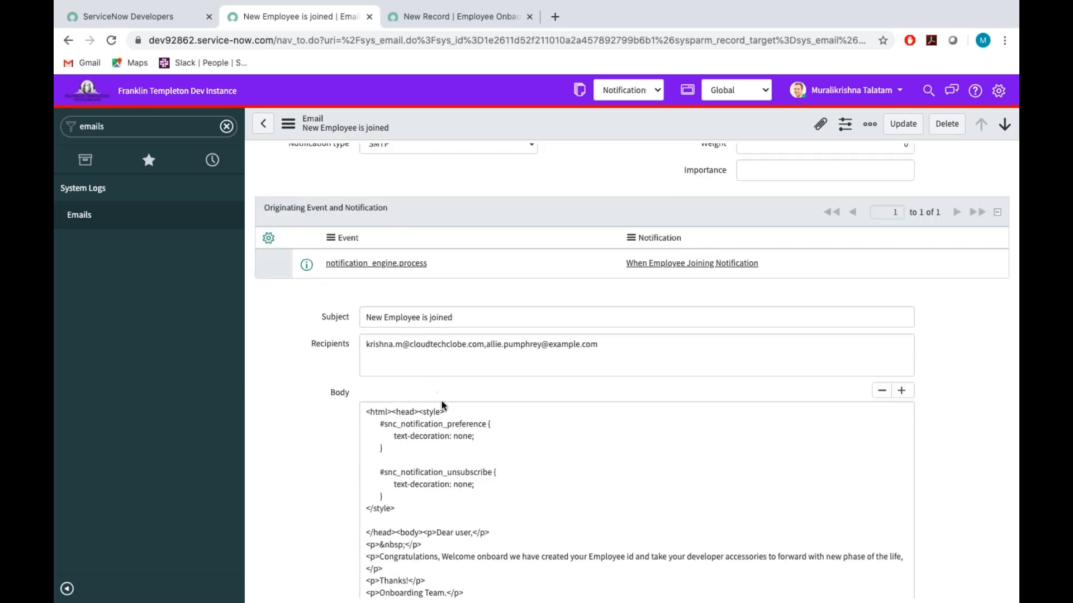
scroll(641, 369, down, 10)
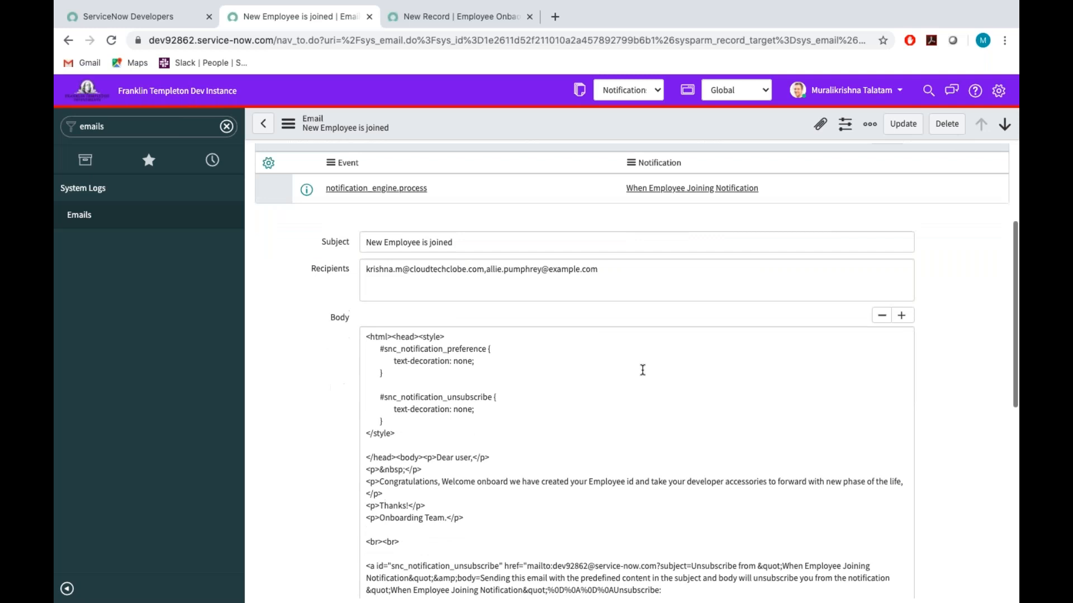
Preview the email's HTML body and highlight the message reference line beneath the notification links.
click(302, 325)
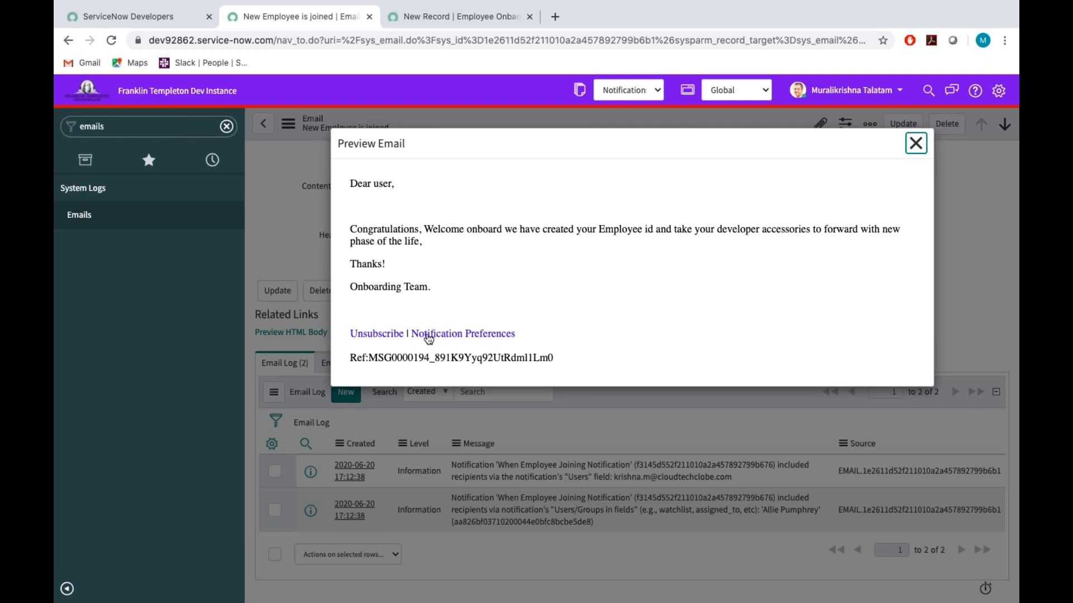
drag(368, 358, 558, 347)
click(554, 347)
drag(559, 351, 348, 354)
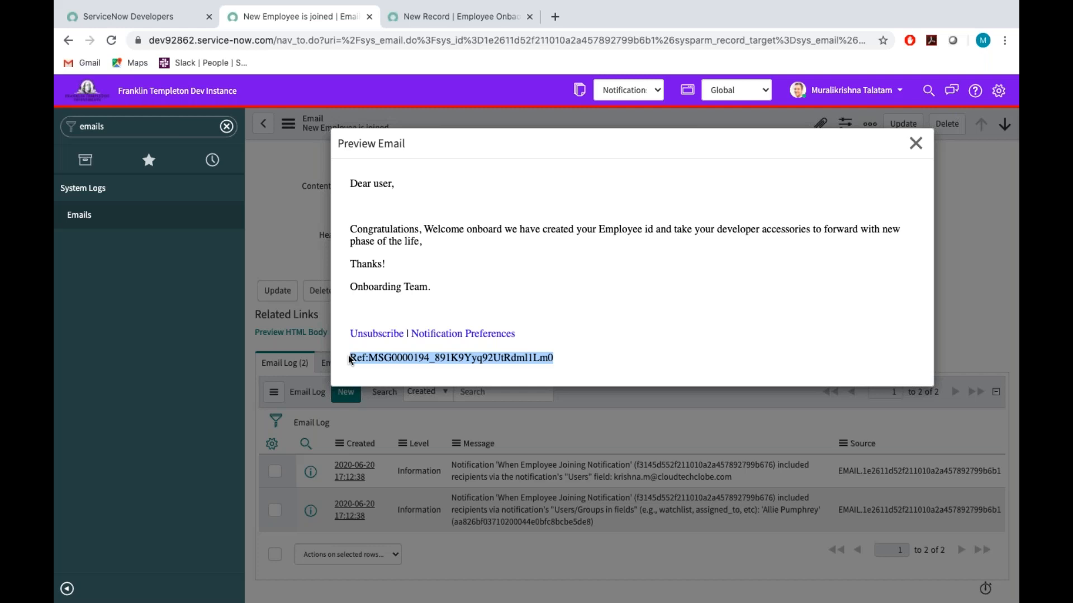
Switch to the Word document Document4 and add the line "Employee id" below the Requirement 2 text.
key(ctrl+Left)
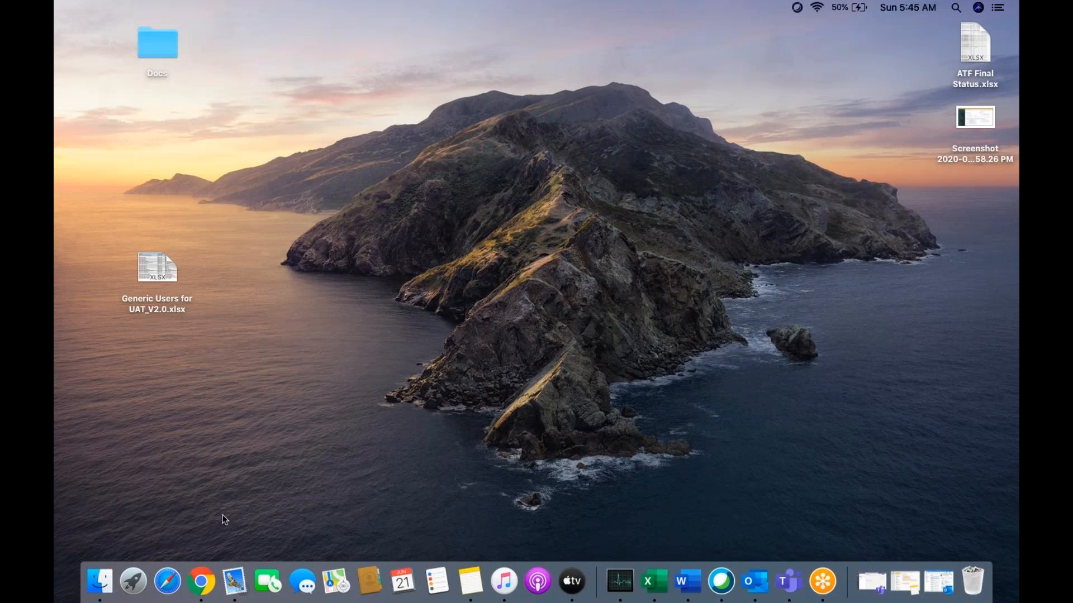
click(198, 591)
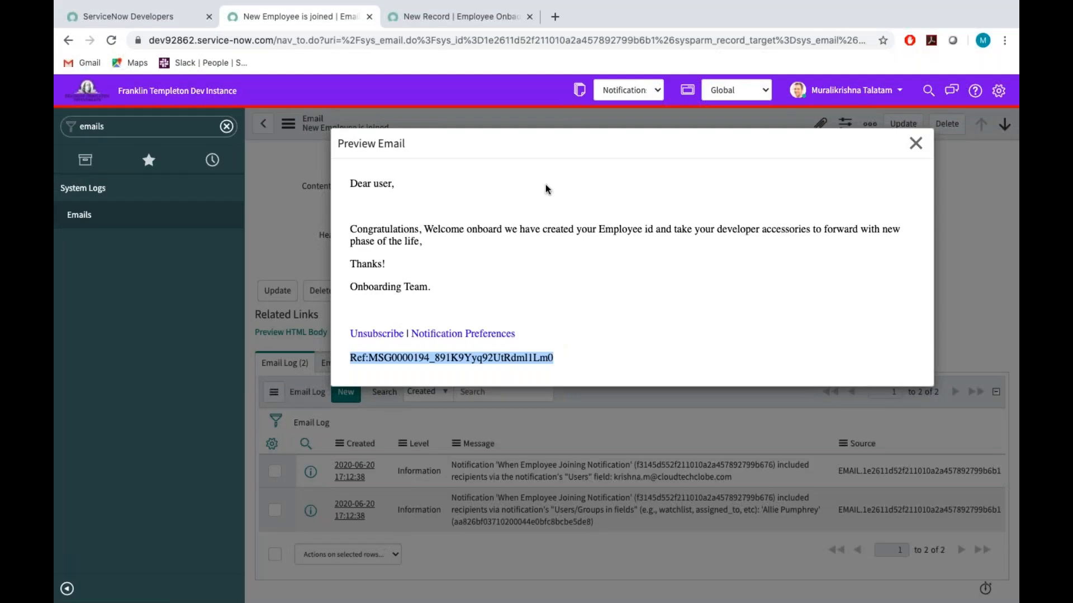
key(ctrl+Left)
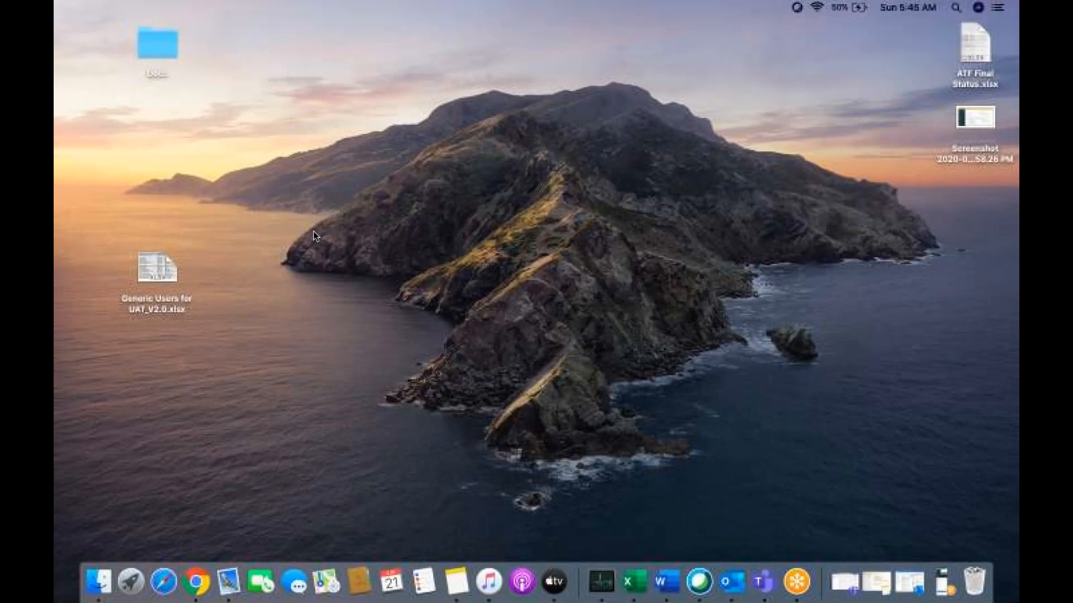
click(666, 581)
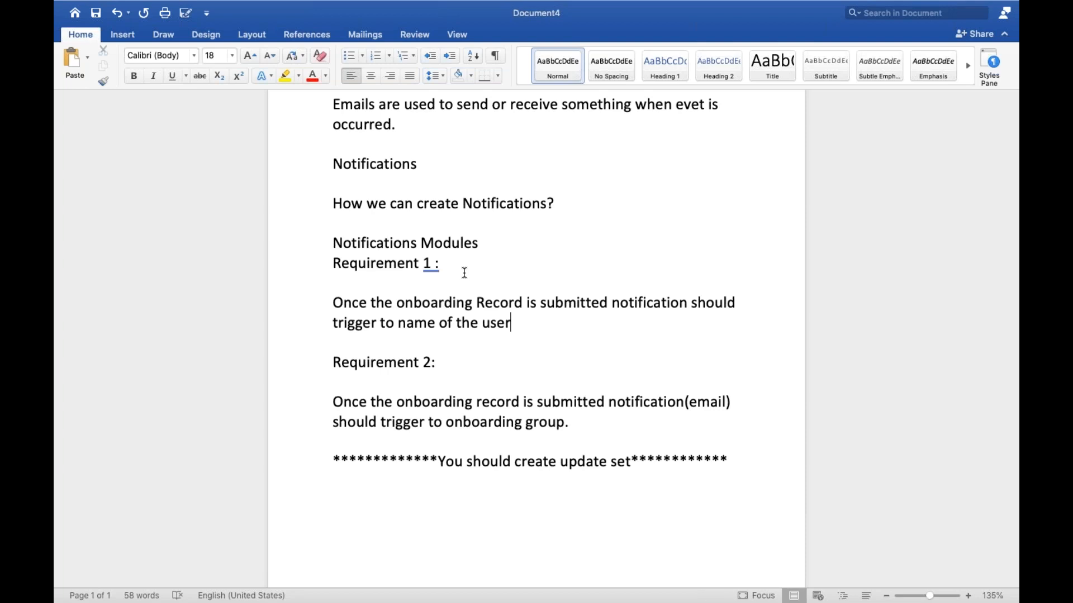
click(580, 420)
key(Return)
key(Return)
text(Em)
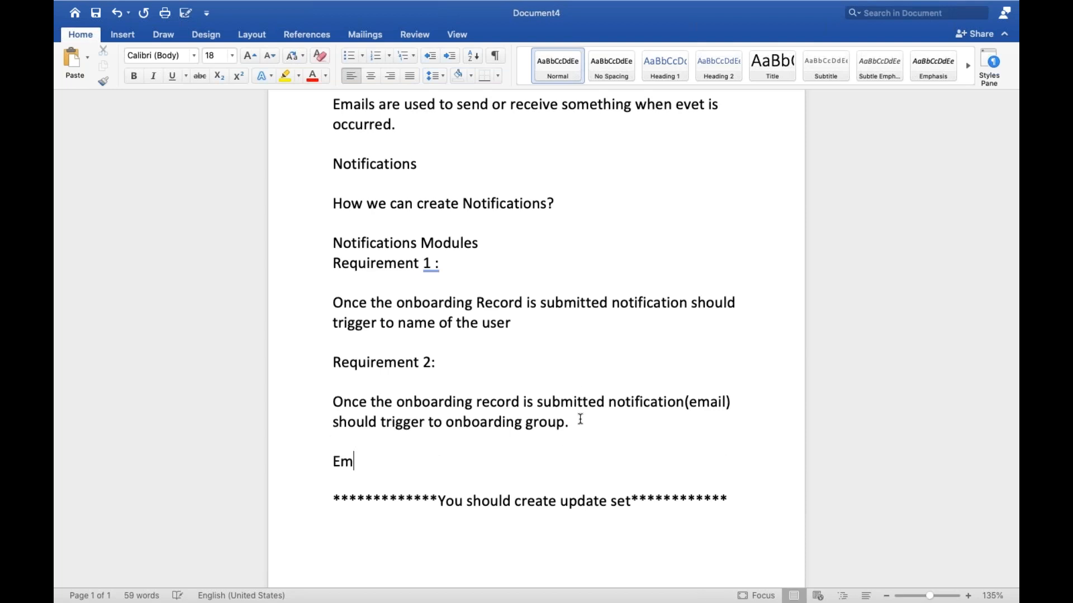
text(ployee id)
key(Return)
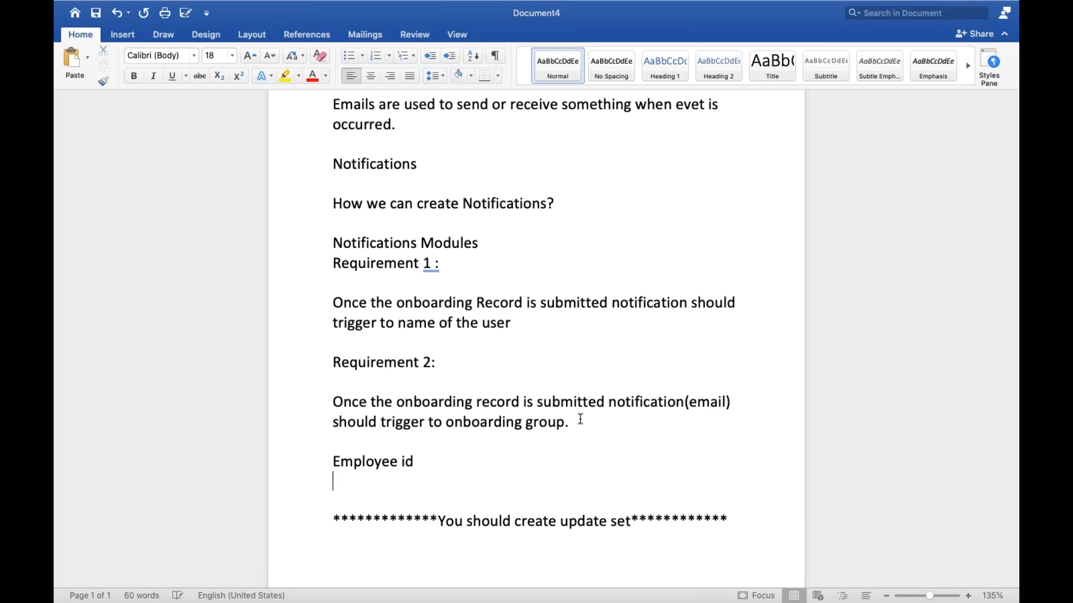
Continue the field list under "Employee id" with the lines Name, Email, Mobile, Start date and End date.
text(Name)
key(Return)
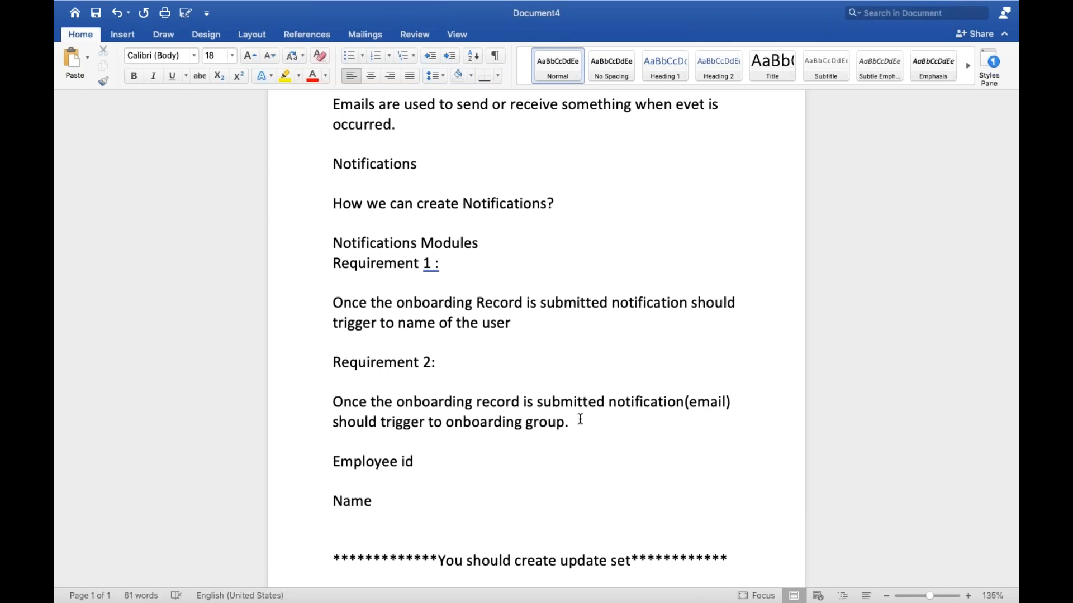
key(Return)
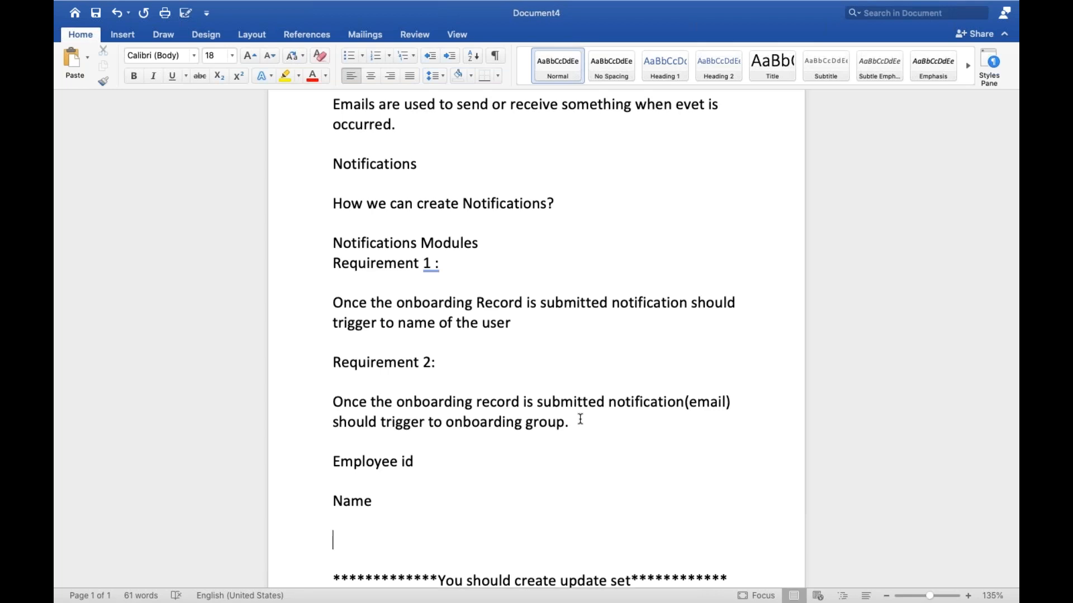
text(Email)
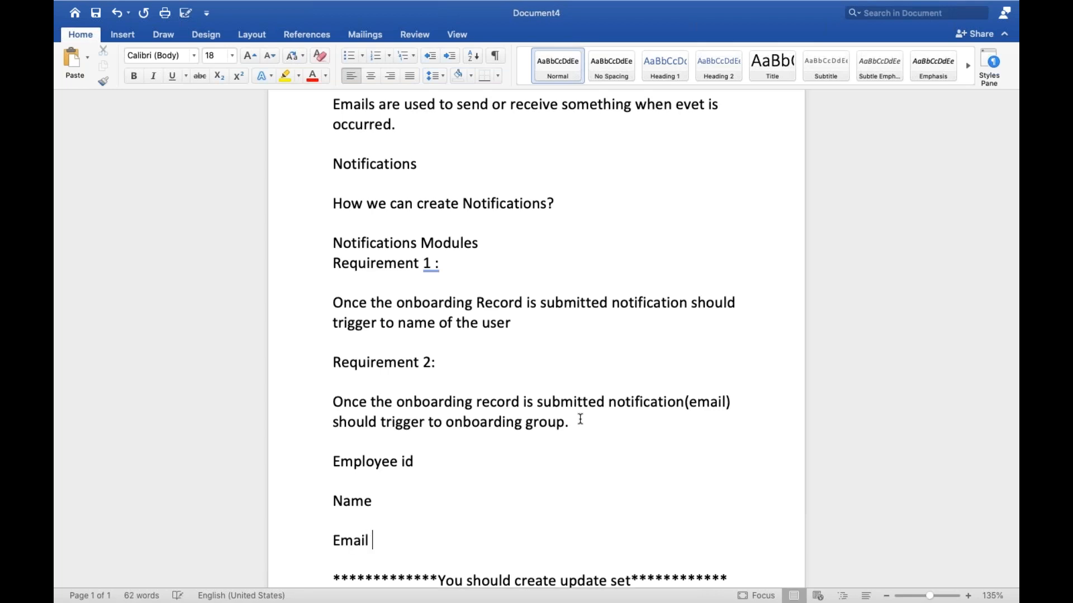
key(Return)
text(Mobile)
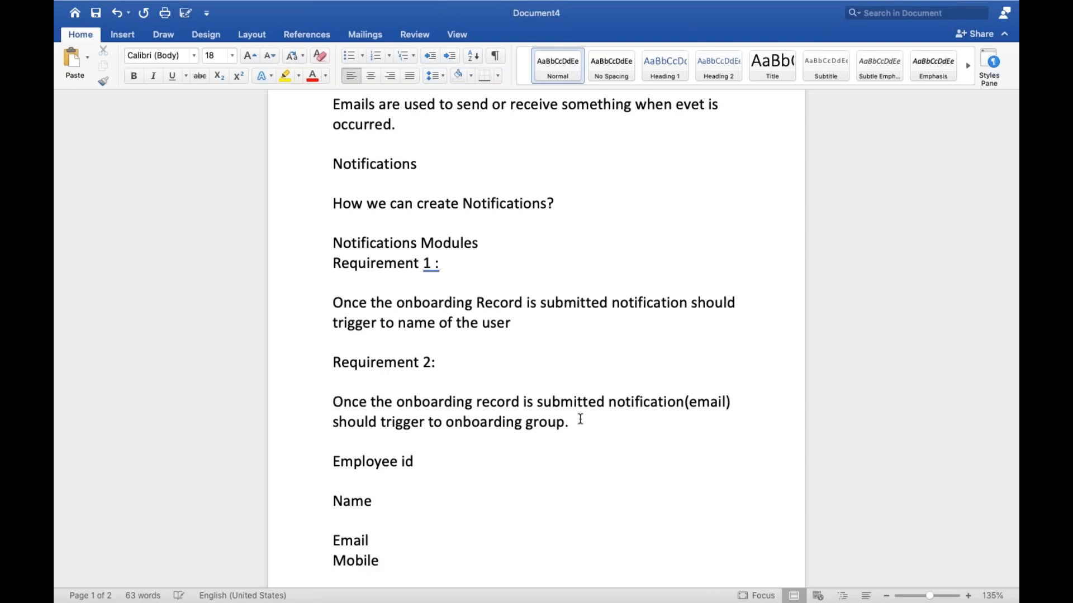
key(Return)
text(Start date)
key(Return)
text(End )
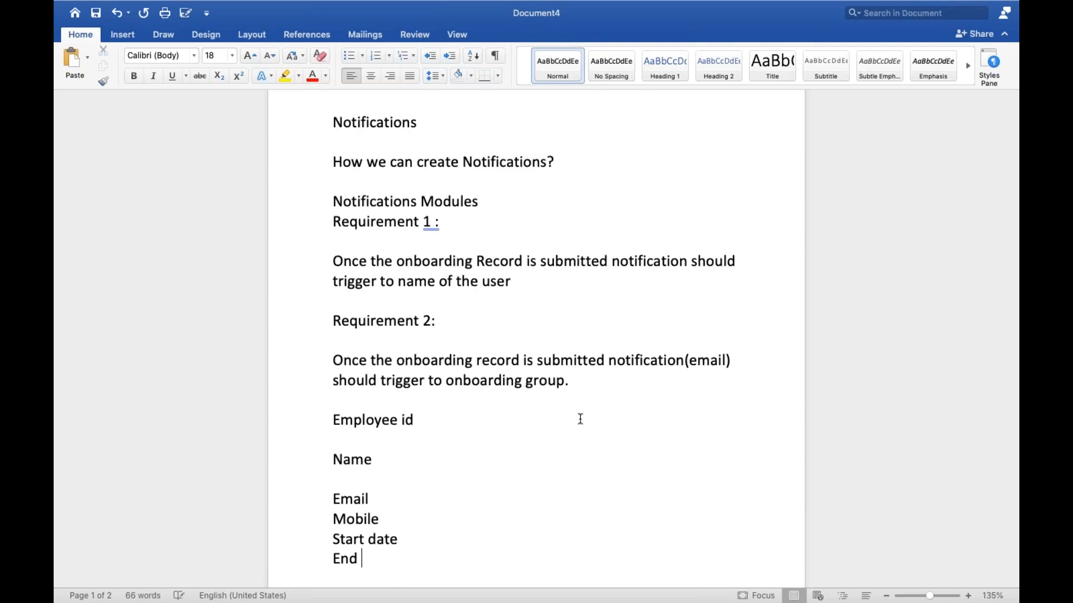
text(date)
Add the heading "Body of the notification:" on the empty line directly above "Employee id".
scroll(471, 467, down, 2)
click(350, 360)
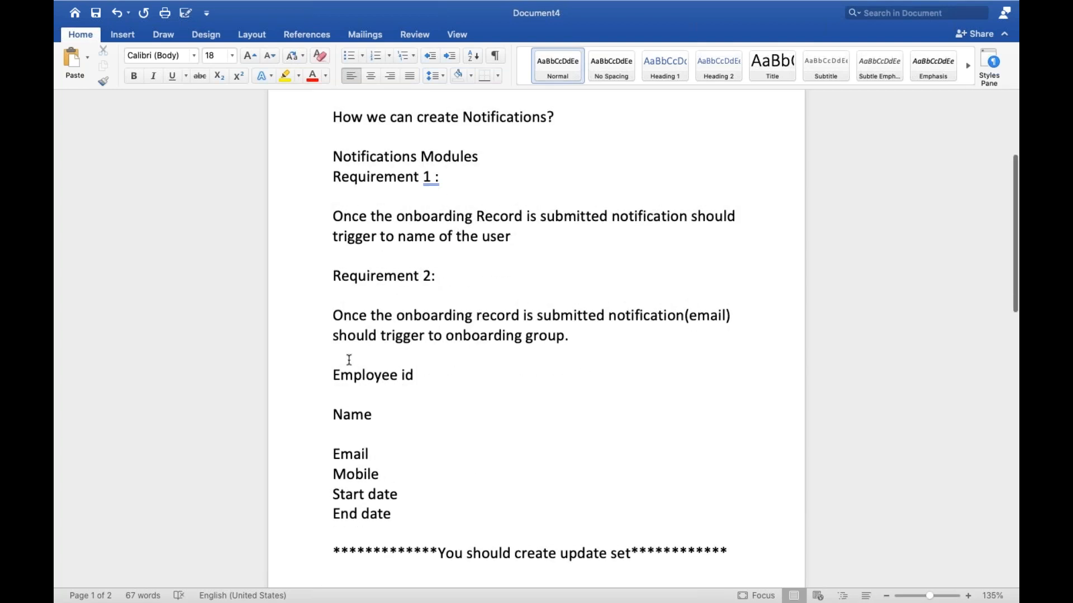
text(Body)
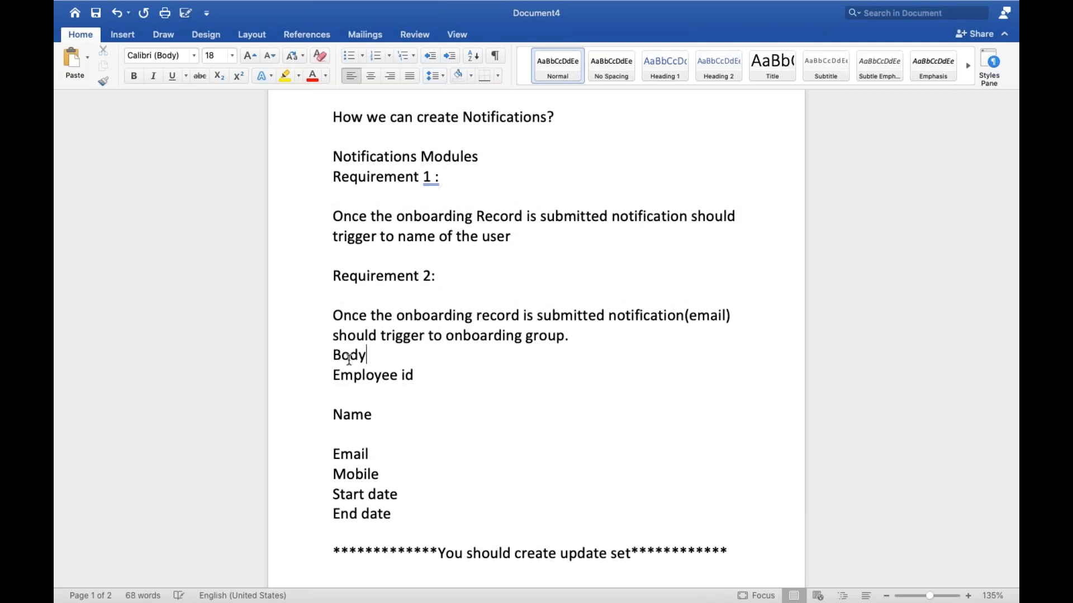
text( of the notification)
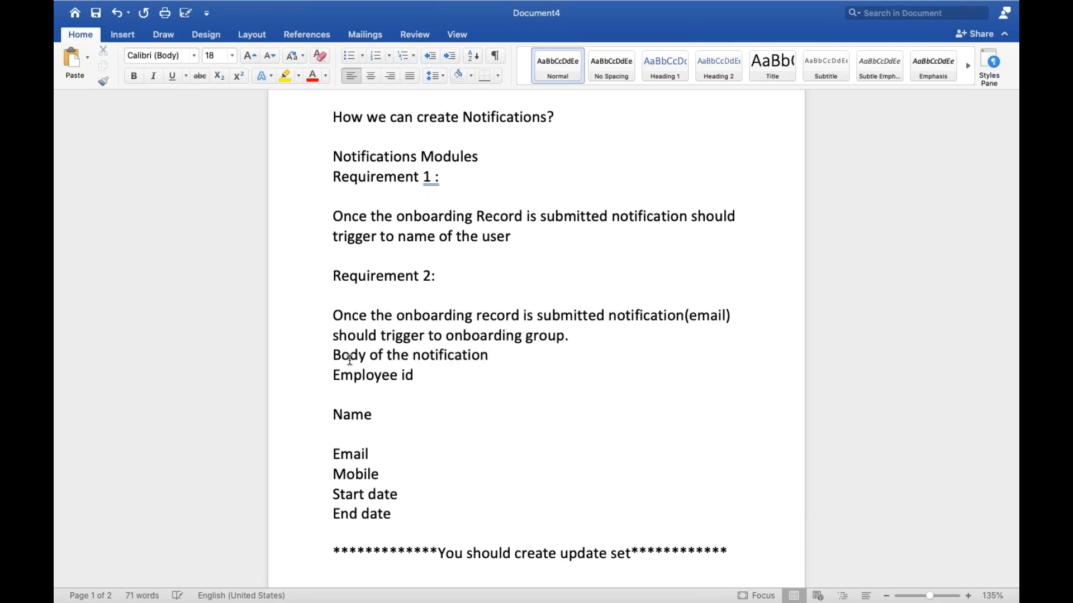
text(:)
Add the heading "Subject :" on the line below "End date", followed by an empty line.
scroll(400, 458, down, 4)
click(364, 439)
text(subj)
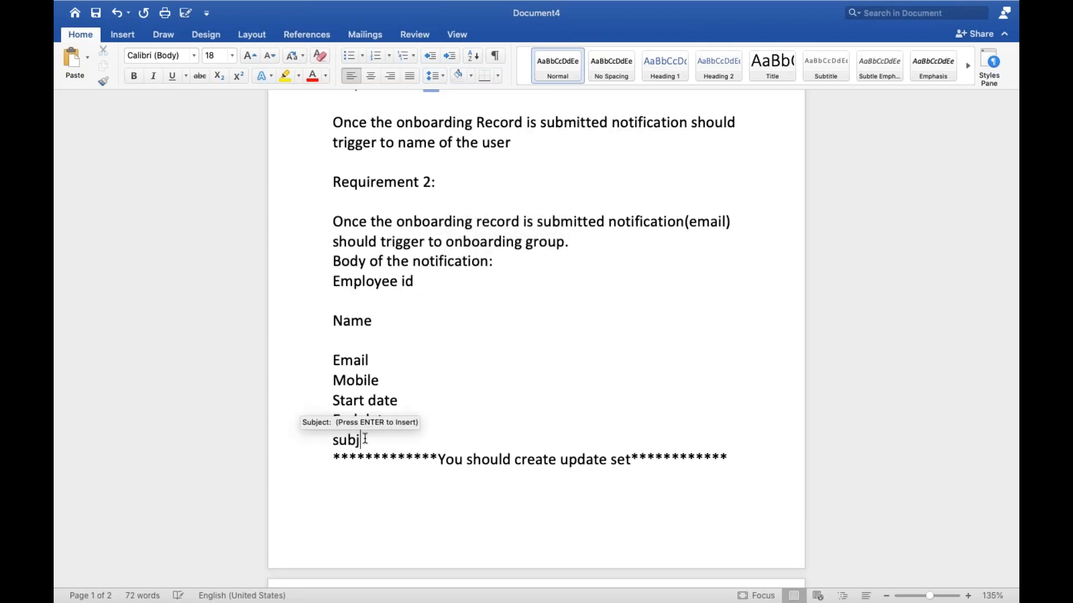
text(ect :)
key(Return)
key(Return)
Write "Please include Employee id in the subject.." beneath the Subject heading.
text(I)
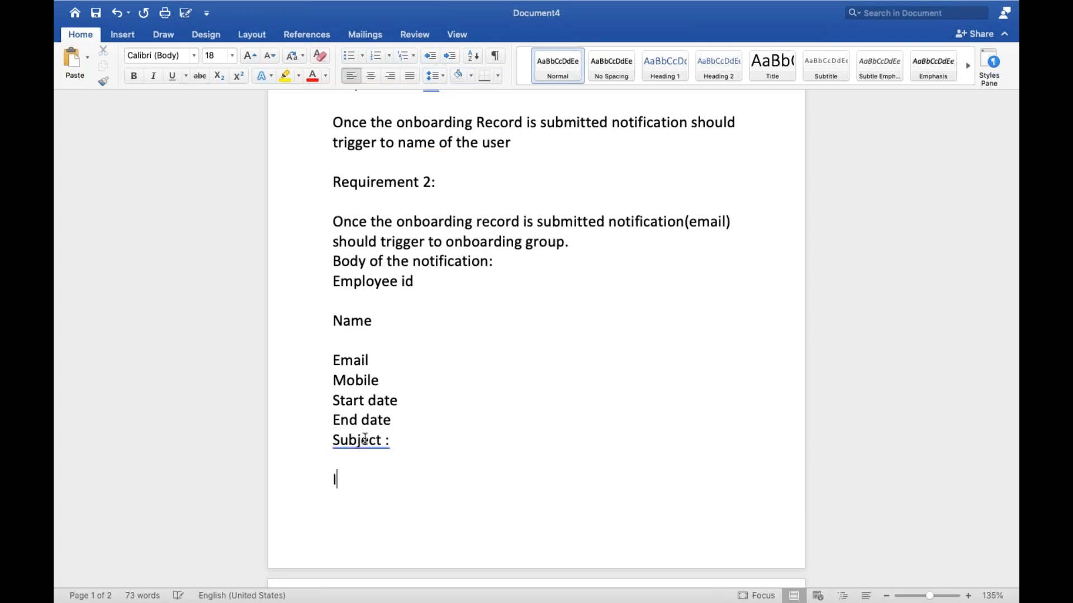
key(BackSpace)
key(BackSpace)
text(plea)
text(se inc)
text(lude )
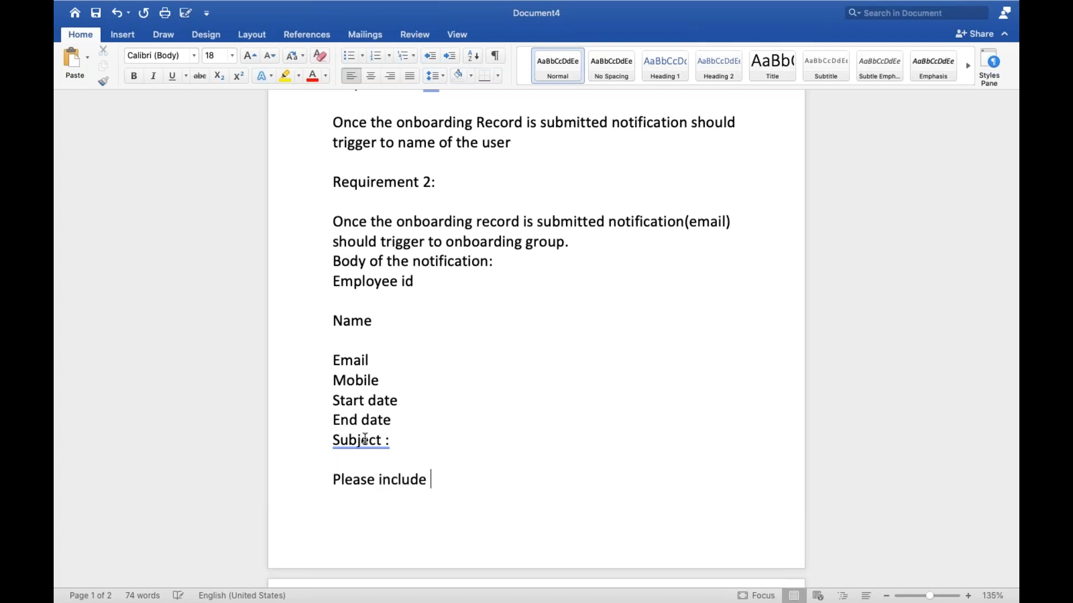
text(Employee id in the sub)
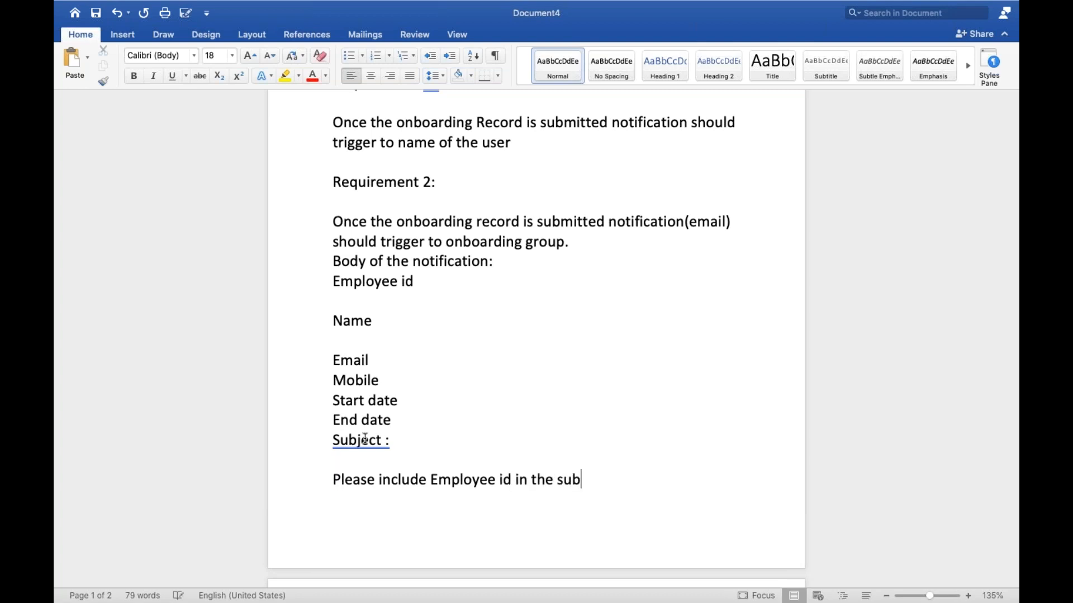
text(ject..)
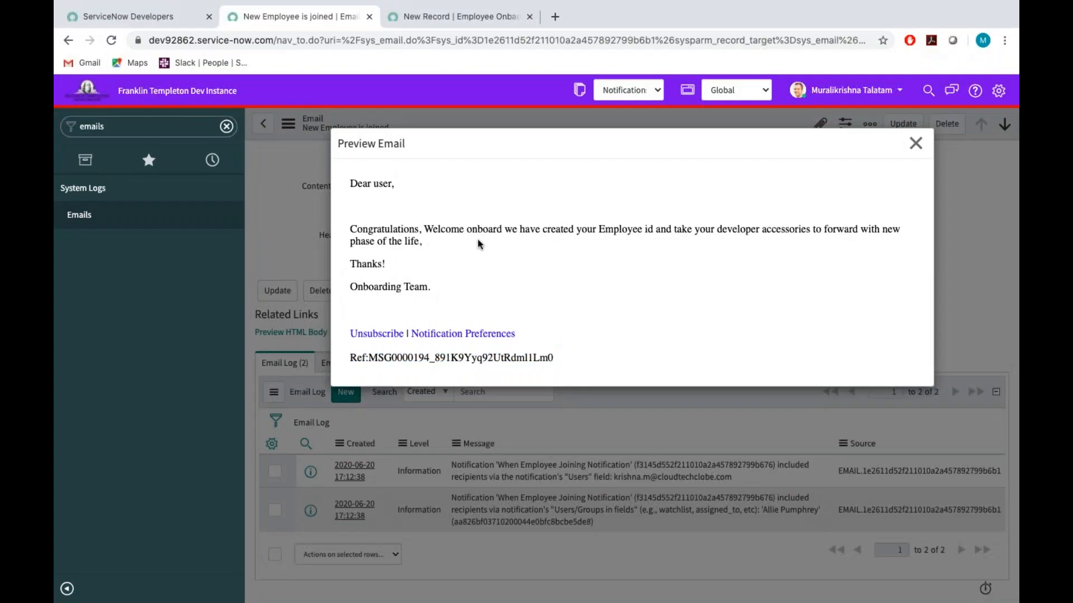
Compare the congratulations paragraph in the browser's email preview with the "onboarding group" recipient under Requirement 2 in Word, highlighting both.
triple_click(477, 244)
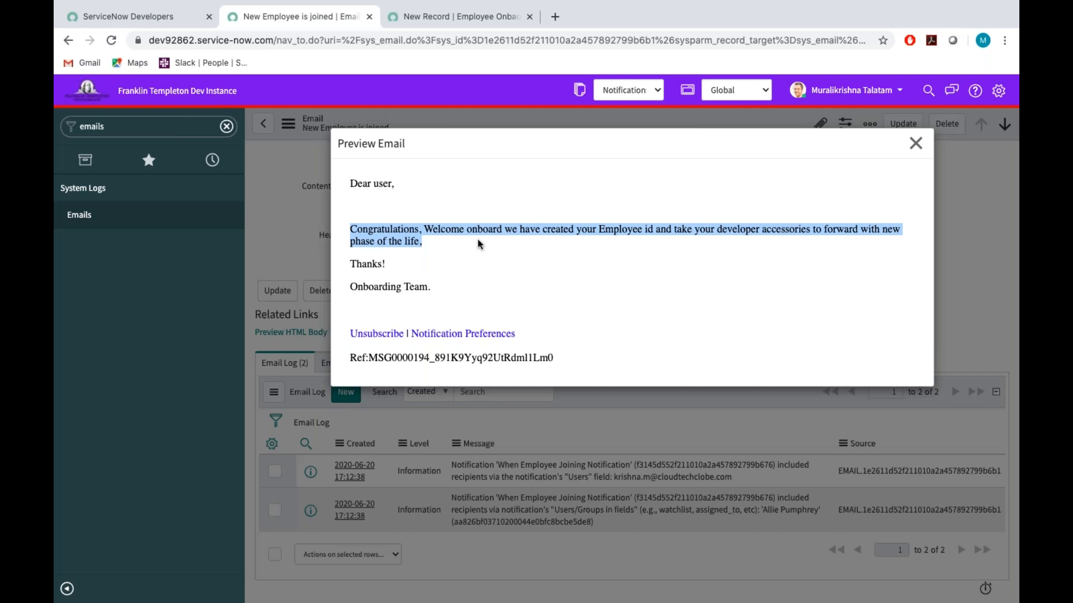
key(ctrl+Left)
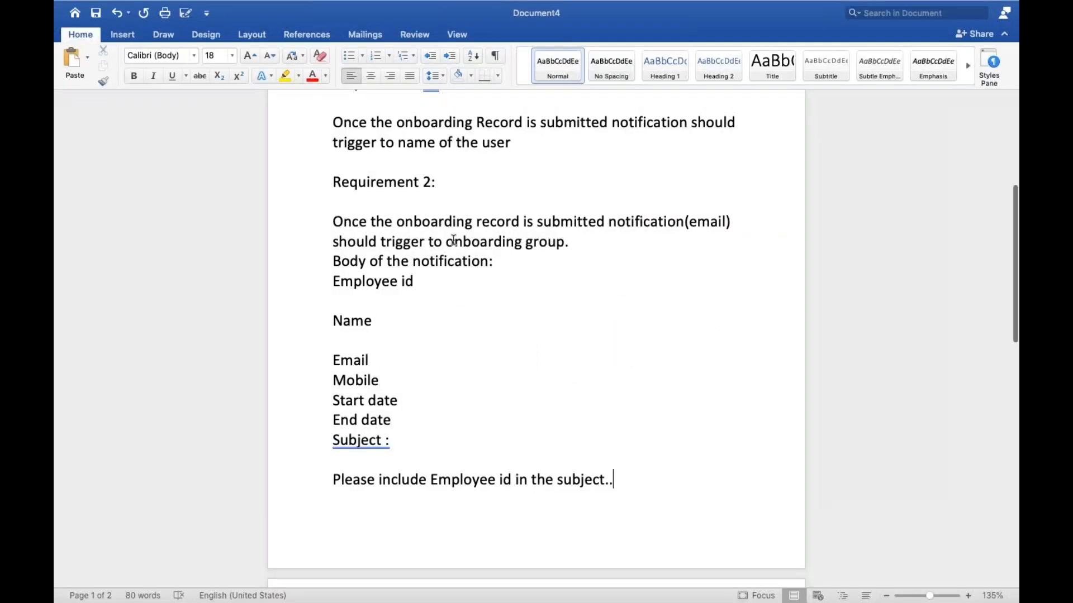
drag(446, 242, 564, 242)
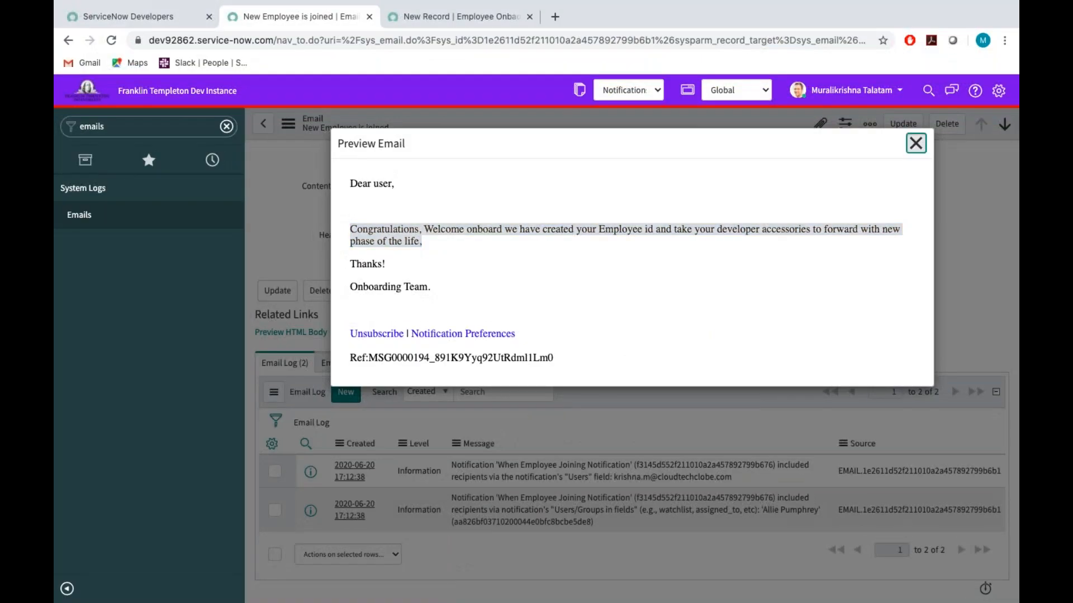
Close the email preview and open the Create New Employee onboarding form by filtering the navigator for "onbo".
click(915, 144)
double_click(135, 129)
key(BackSpace)
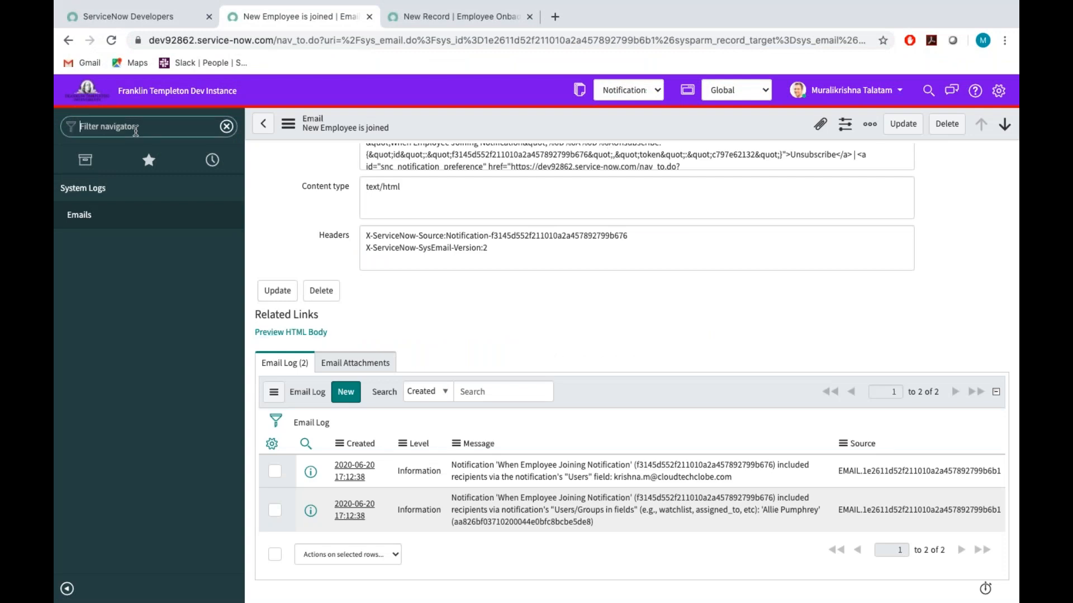
text(on)
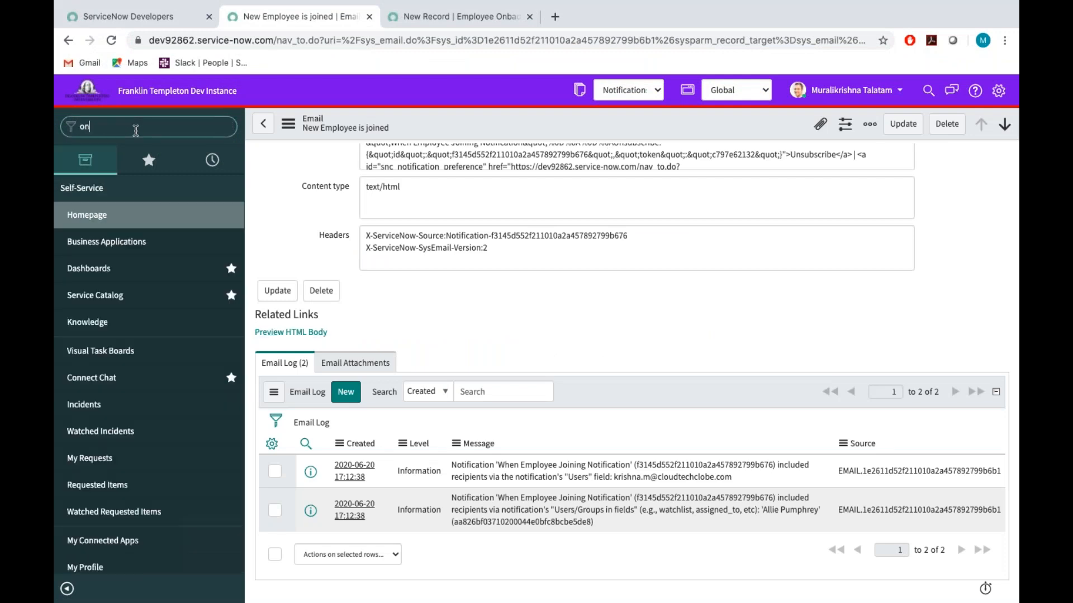
text(borad)
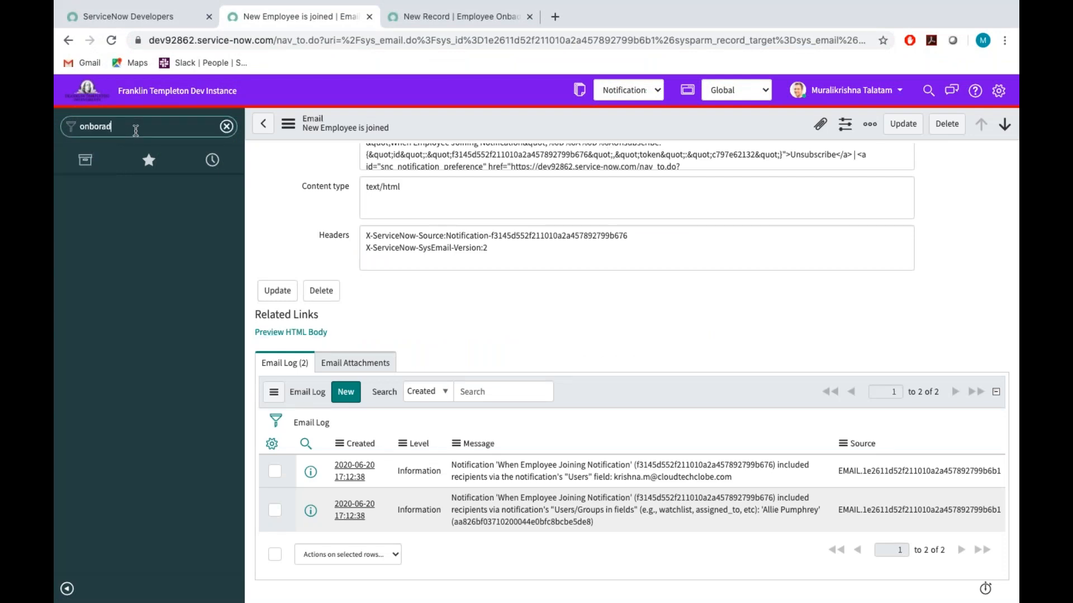
key(BackSpace)
key(BackSpace)
key(BackSpace)
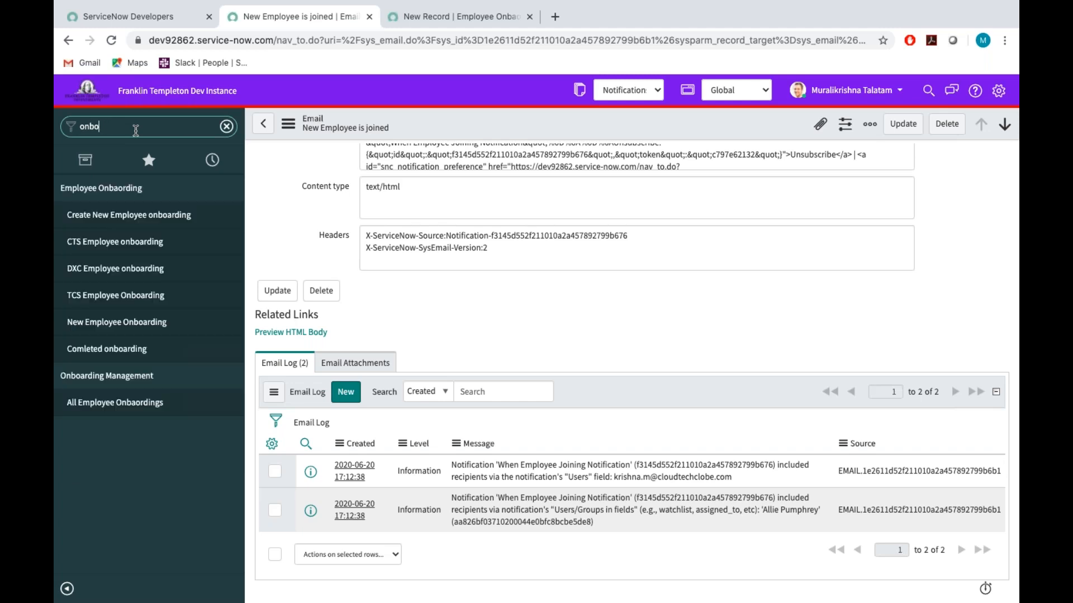
click(112, 218)
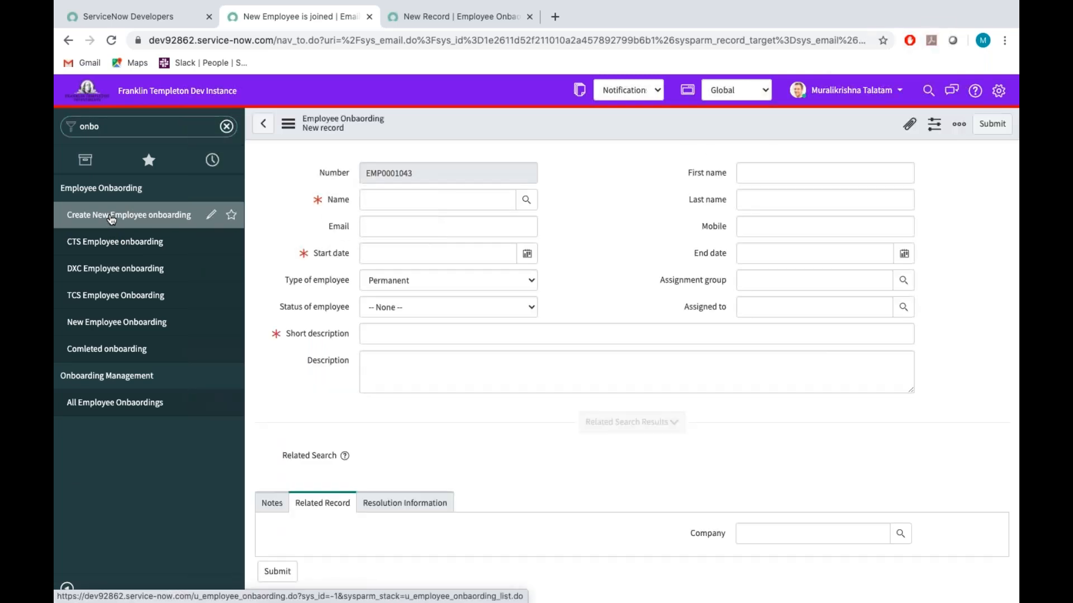
Start a new notification record from the notifications configured for the Employee Onbaording table.
click(495, 119)
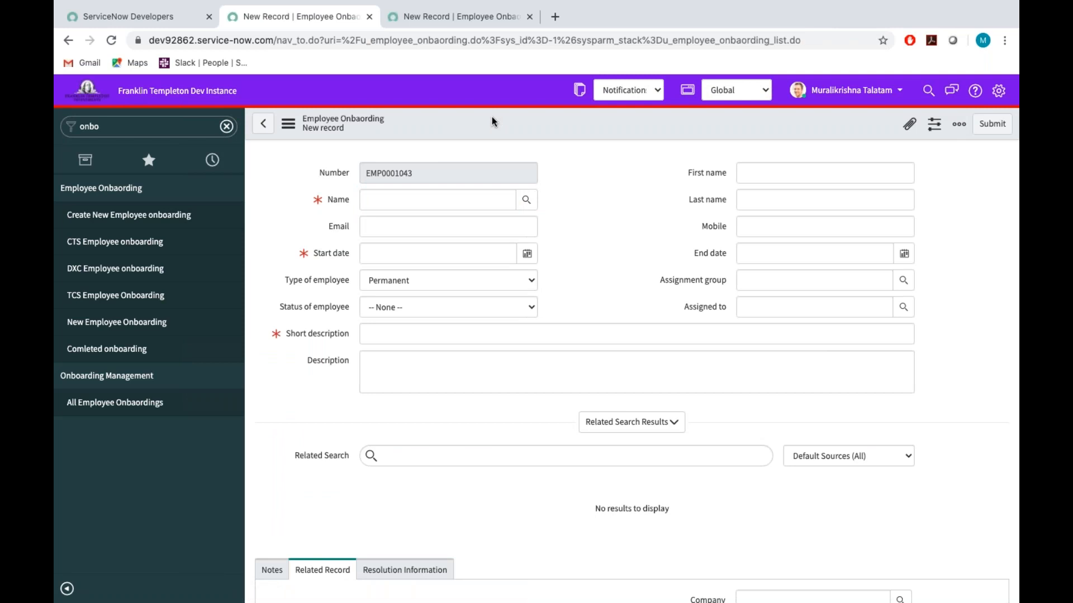
right_click(492, 119)
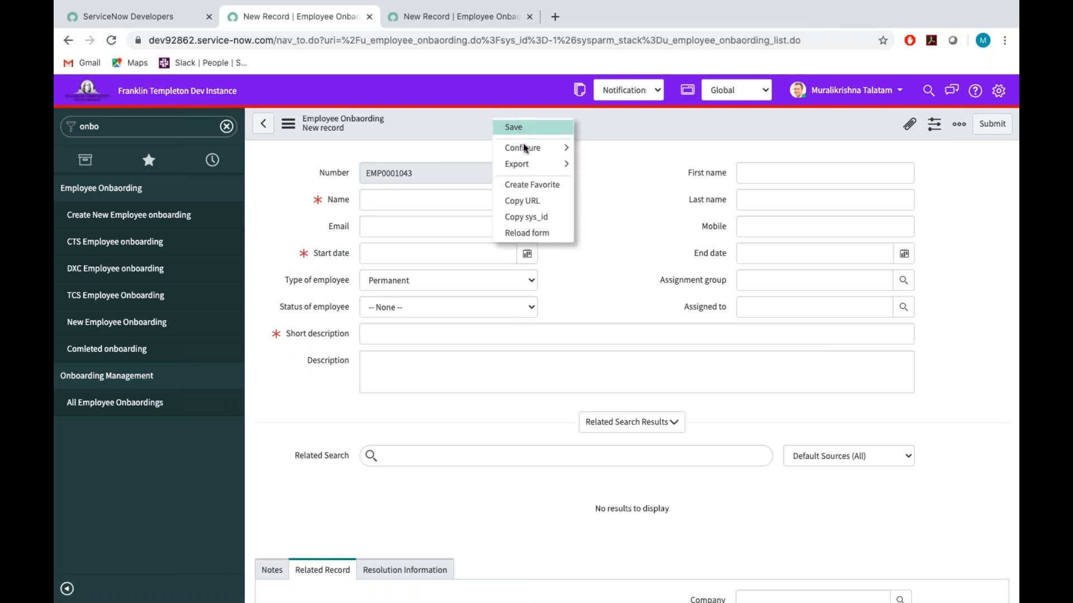
mouse_move(572, 148)
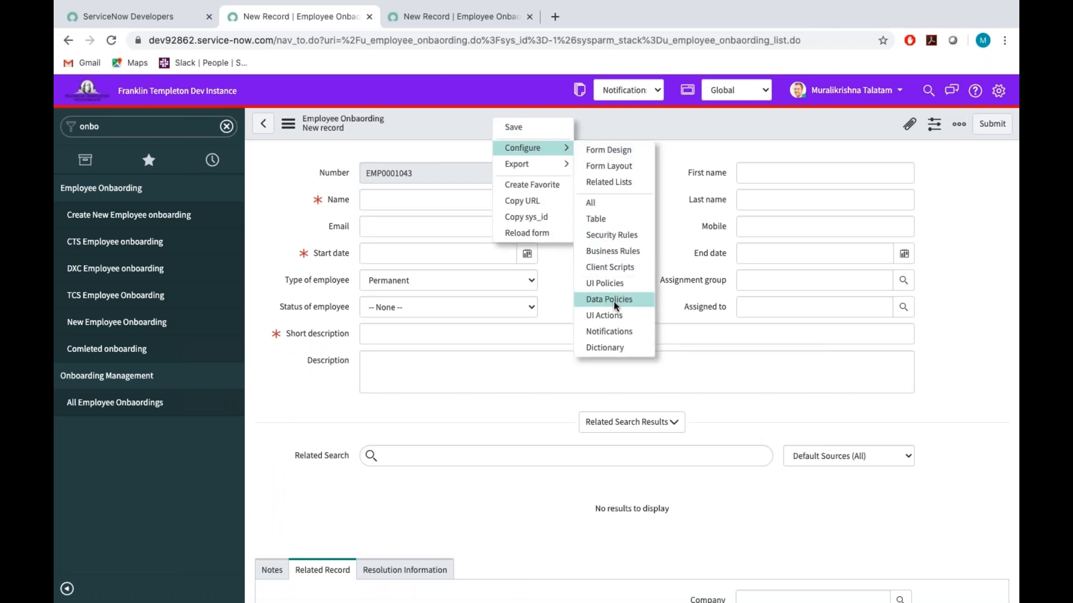
click(613, 331)
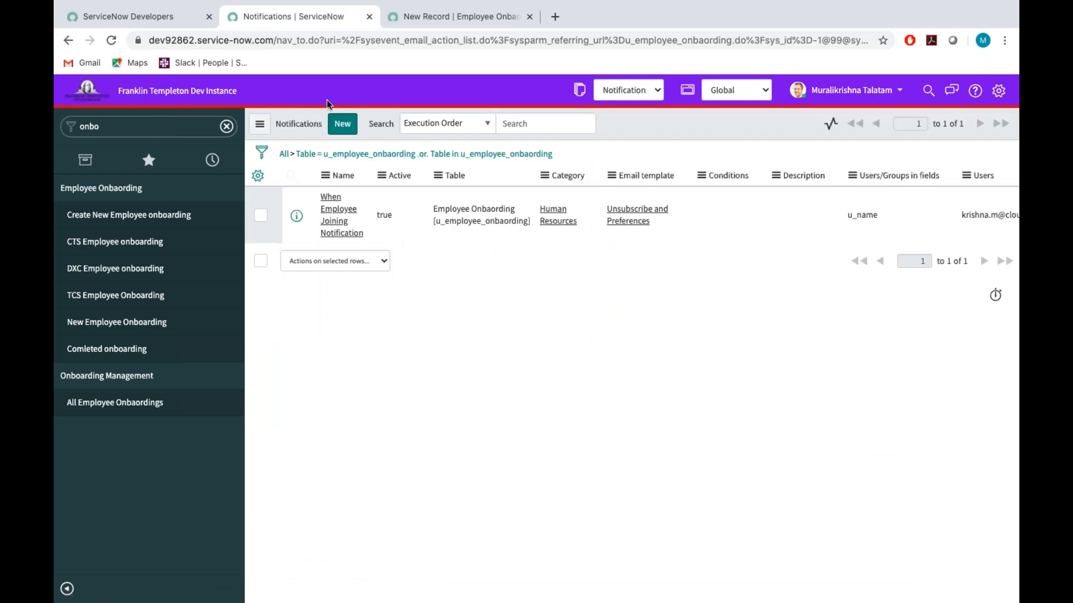
click(342, 126)
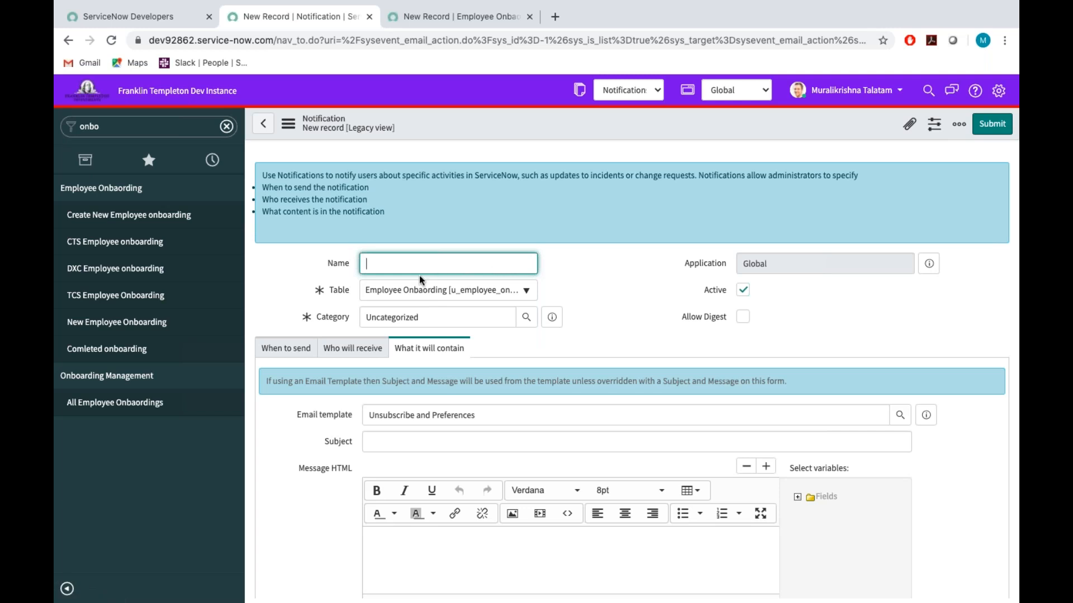
Name the notification "Send Notification to Onboarding Team..".
text(Send Notification to On)
text(boarding )
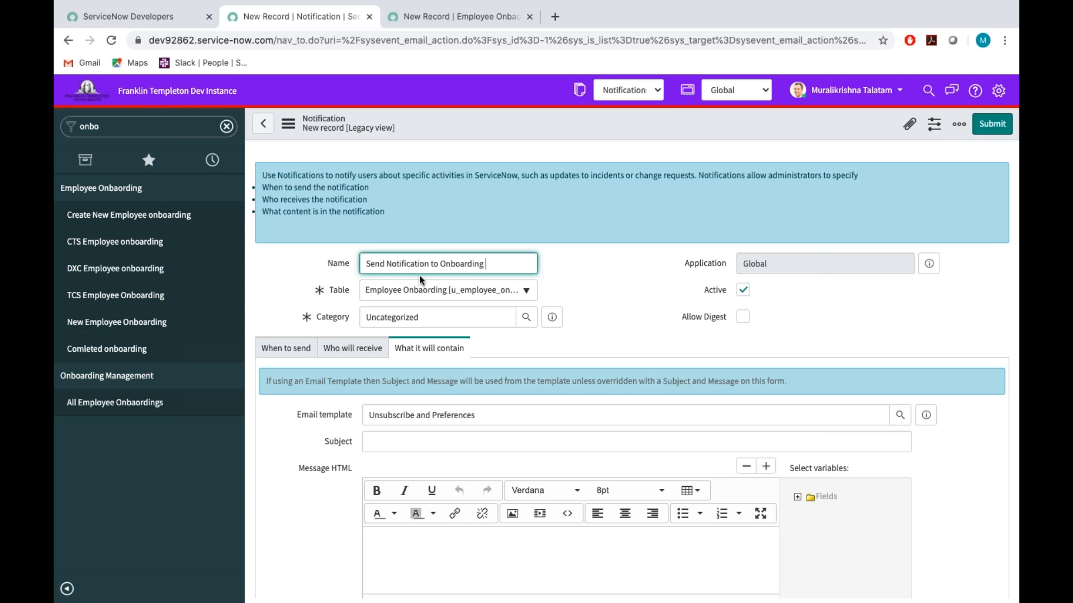
text(Team..)
Set the notification's category to Human Resources.
click(460, 317)
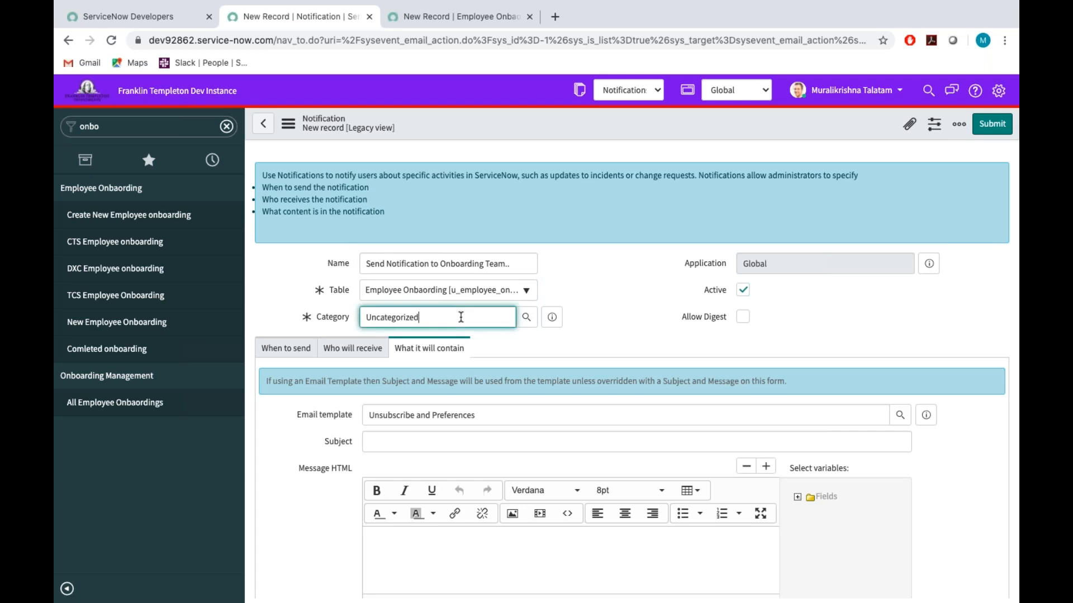
key(BackSpace)
key(BackSpace)
key(BackSpace)
key(BackSpace)
key(BackSpace)
key(BackSpace)
key(BackSpace)
key(BackSpace)
key(BackSpace)
key(BackSpace)
key(BackSpace)
key(BackSpace)
key(BackSpace)
text(HR)
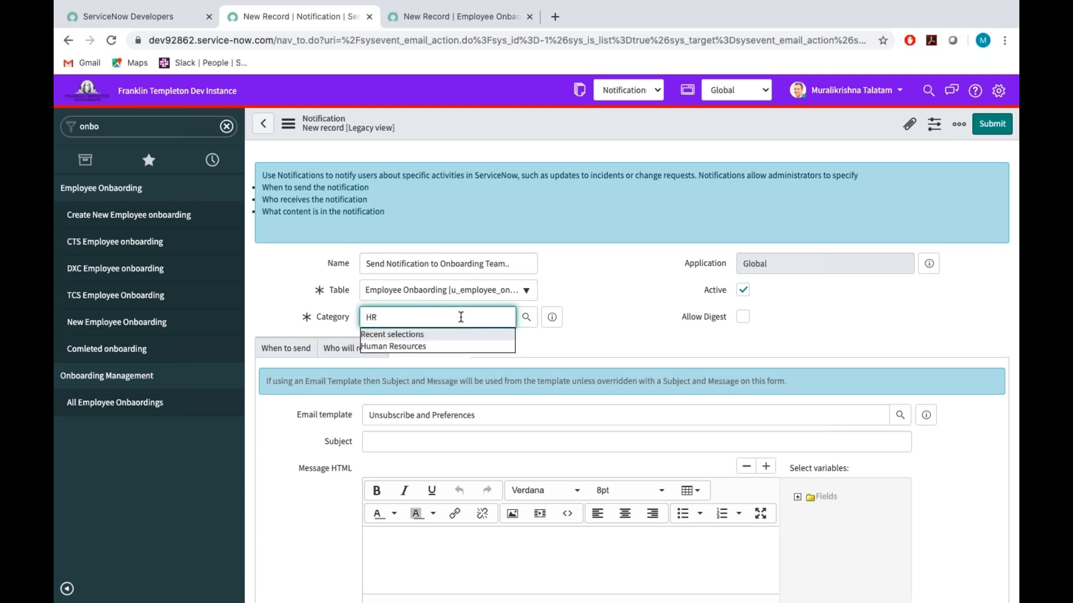
key(BackSpace)
key(Down)
key(Return)
click(619, 318)
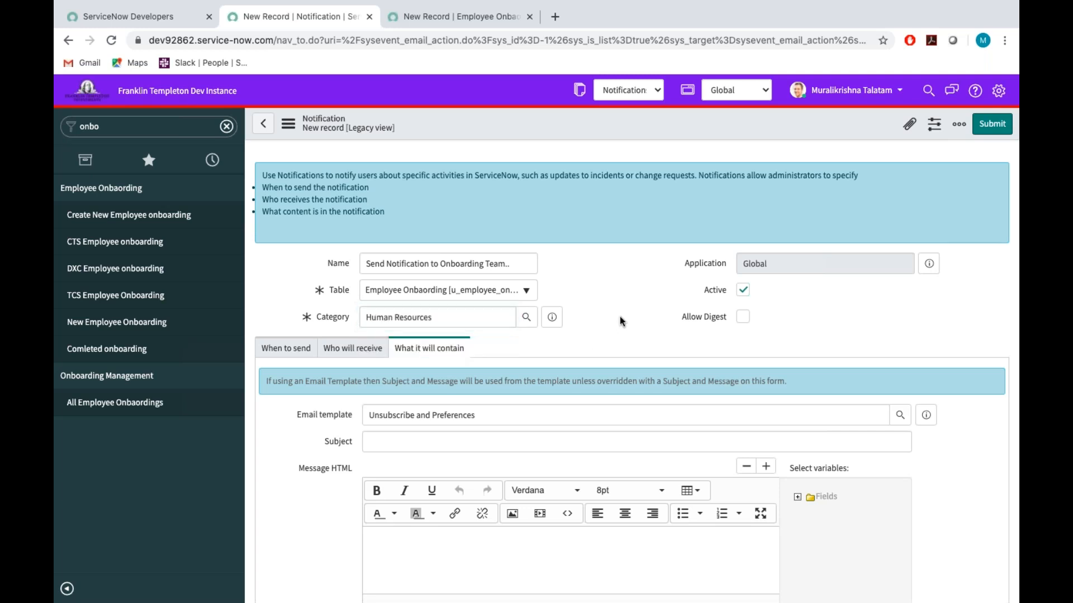
Configure the notification to be sent when a record is inserted.
click(277, 353)
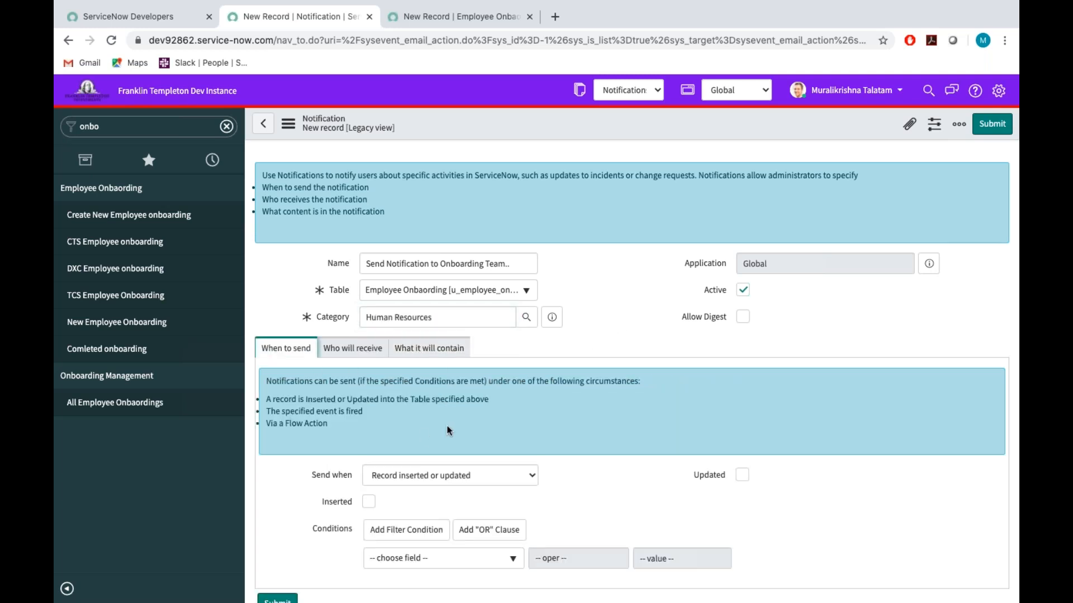
scroll(447, 431, down, 3)
click(368, 333)
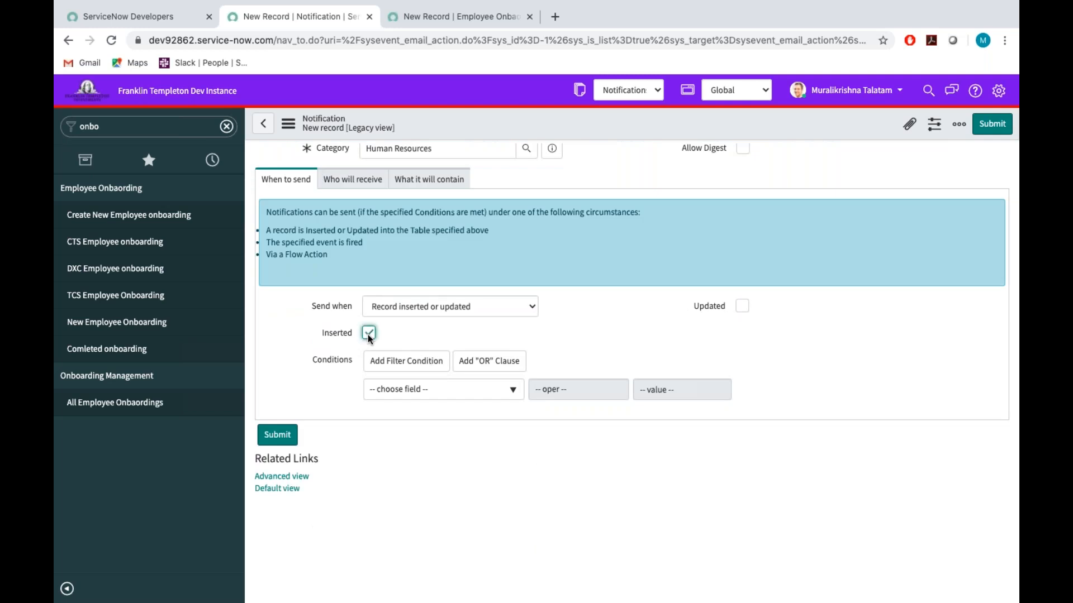
Make the record's Assignment group field the notification's recipient and lock the Users/Groups in fields selection.
click(360, 186)
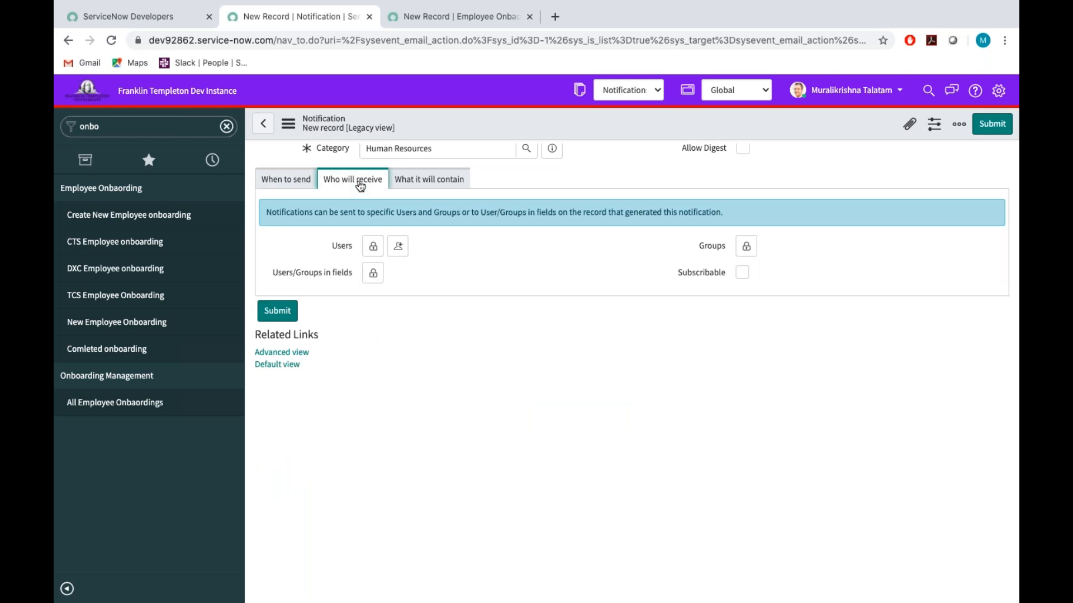
click(373, 274)
scroll(390, 344, down, 1)
scroll(390, 344, down, 1)
double_click(424, 339)
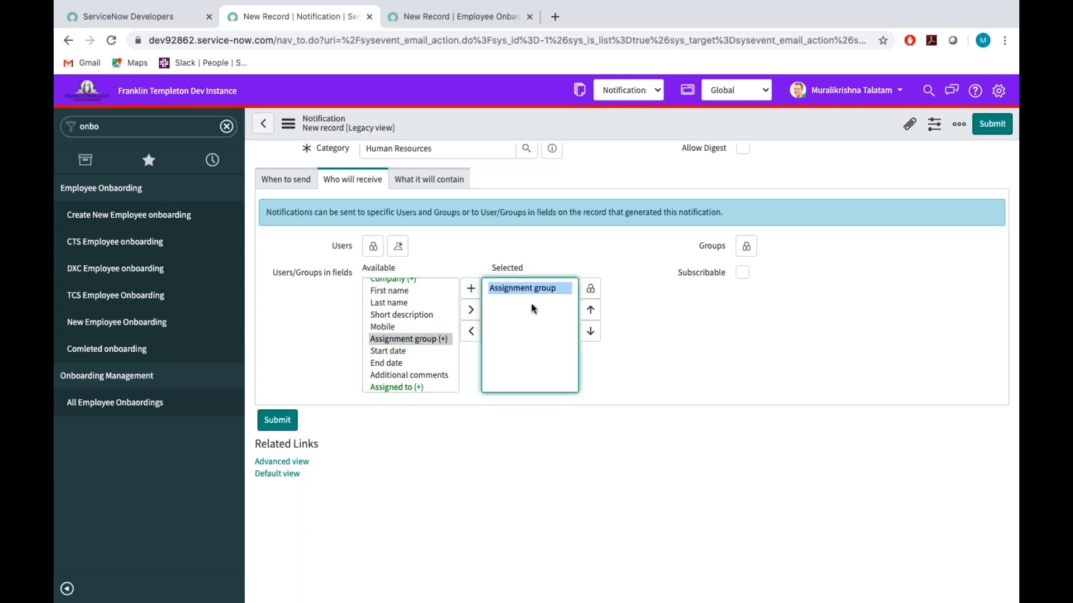
click(590, 288)
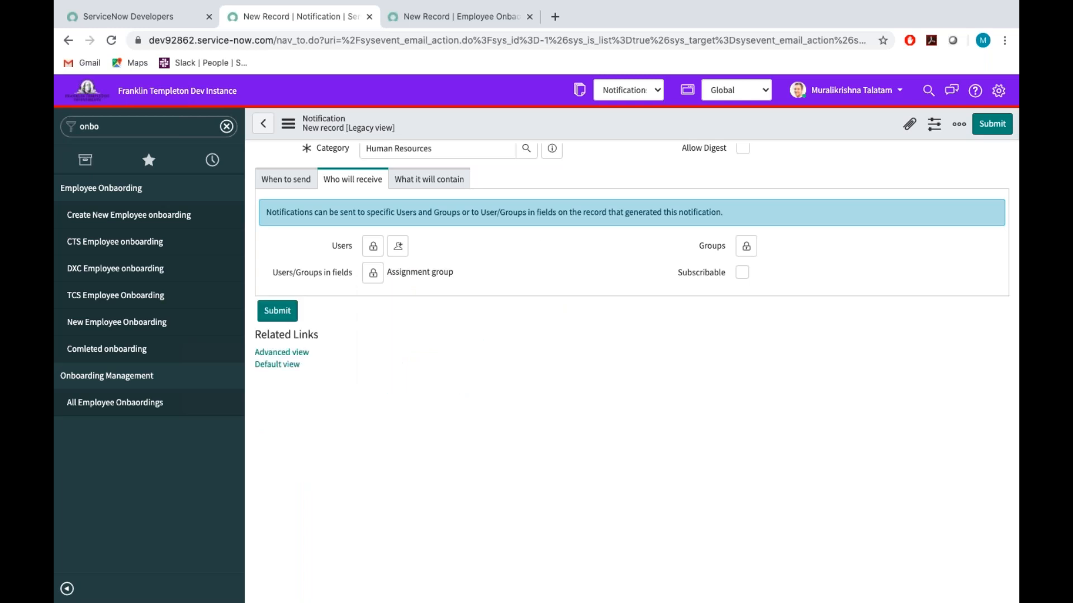
In the notification's content settings, enter the subject "Employee is Onboarded and the Employee number is".
scroll(568, 357, up, 3)
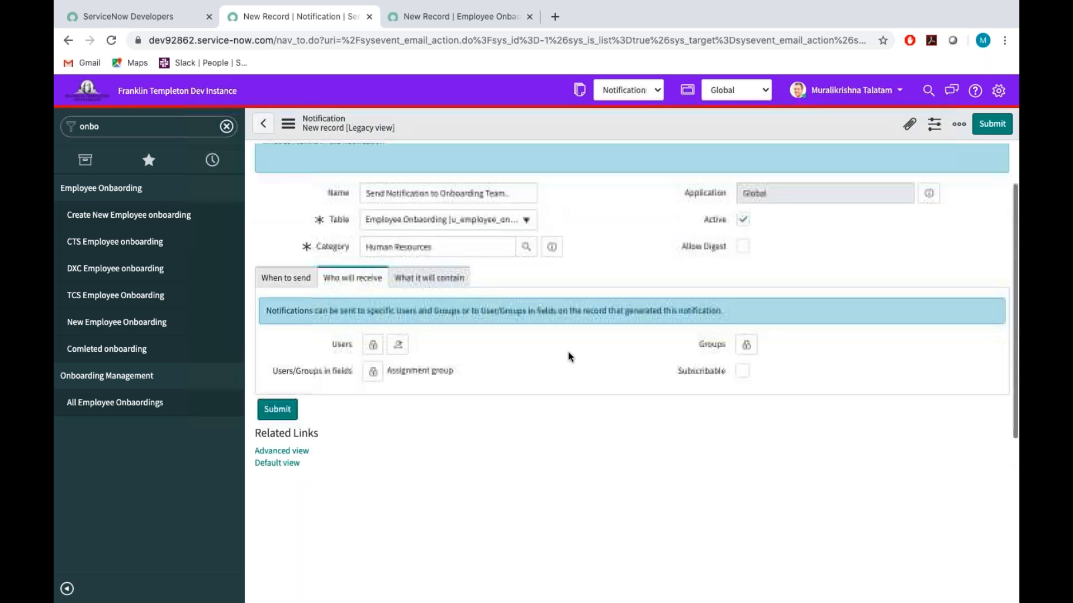
scroll(503, 352, up, 2)
click(436, 347)
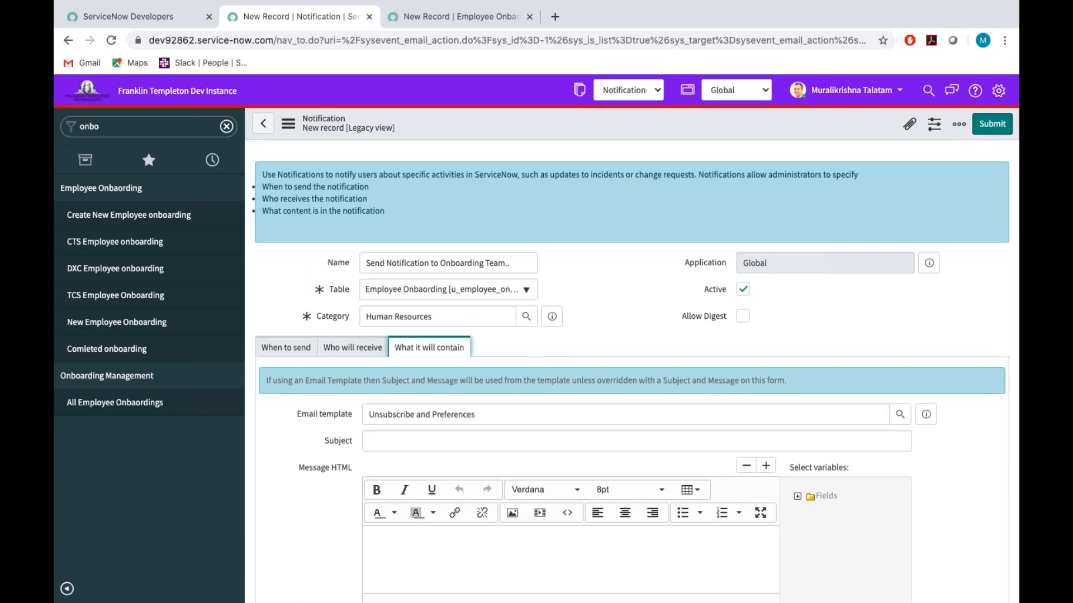
scroll(389, 303, down, 5)
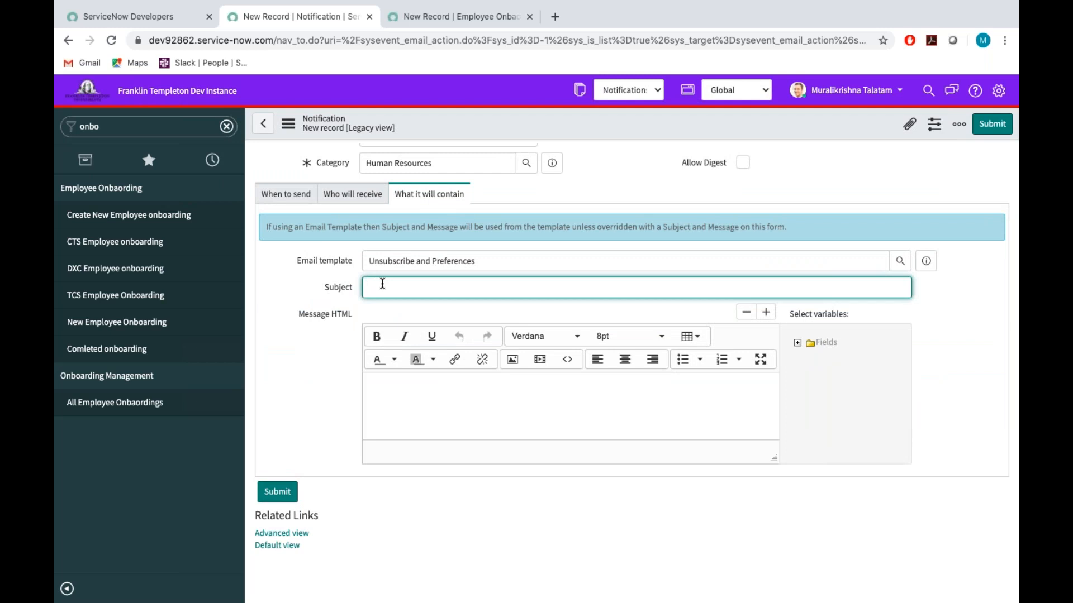
text(Employee is Onboarded and the Employee numb)
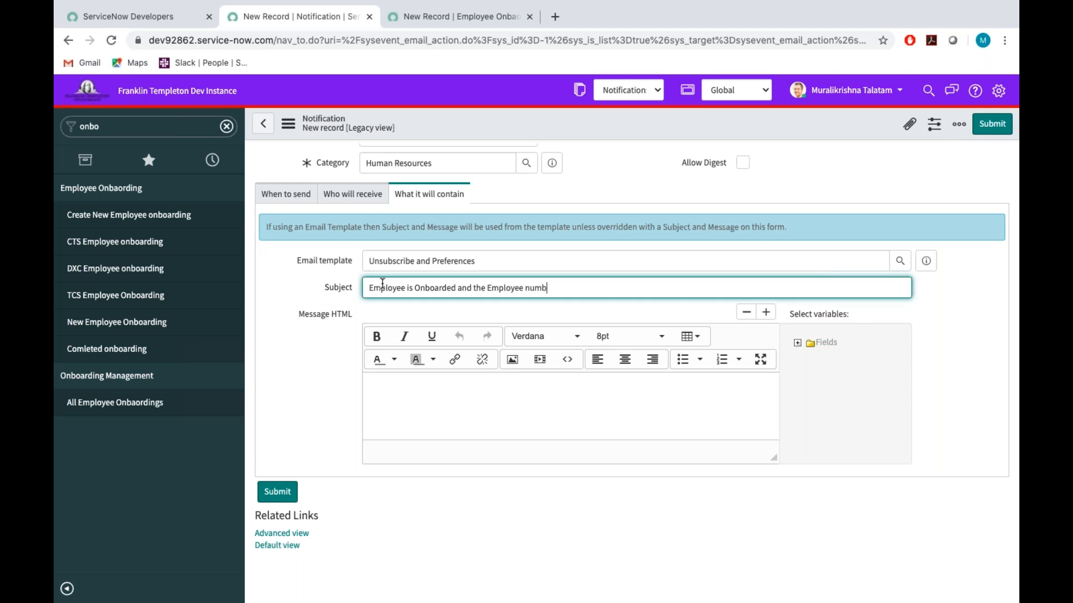
text(er is)
Look up the dictionary information of the Number field on the other open Employee Onbaording form and select its field name.
click(411, 21)
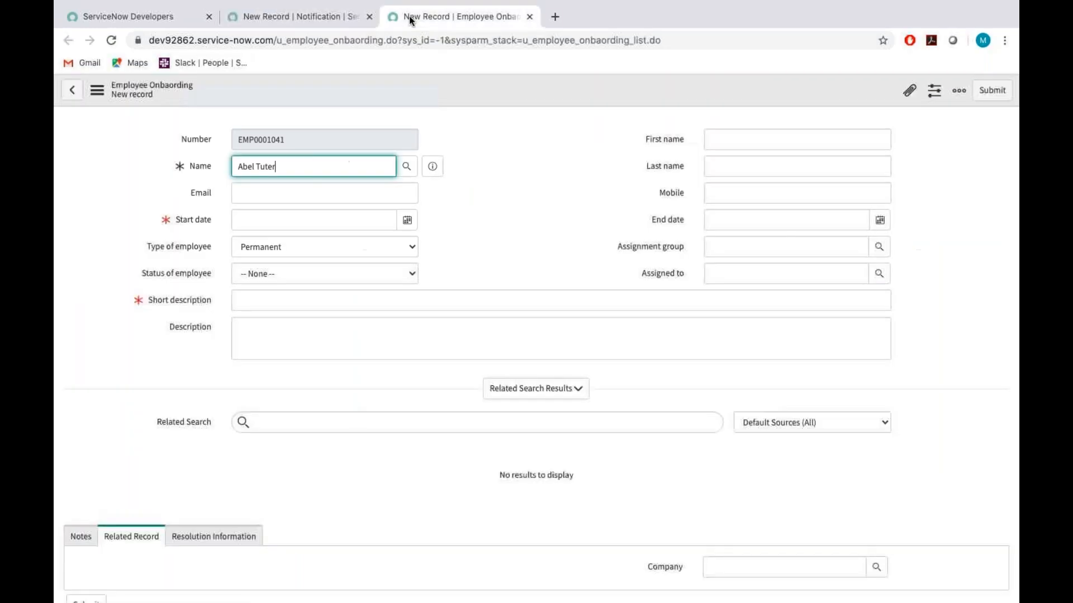
right_click(200, 157)
click(197, 140)
right_click(197, 140)
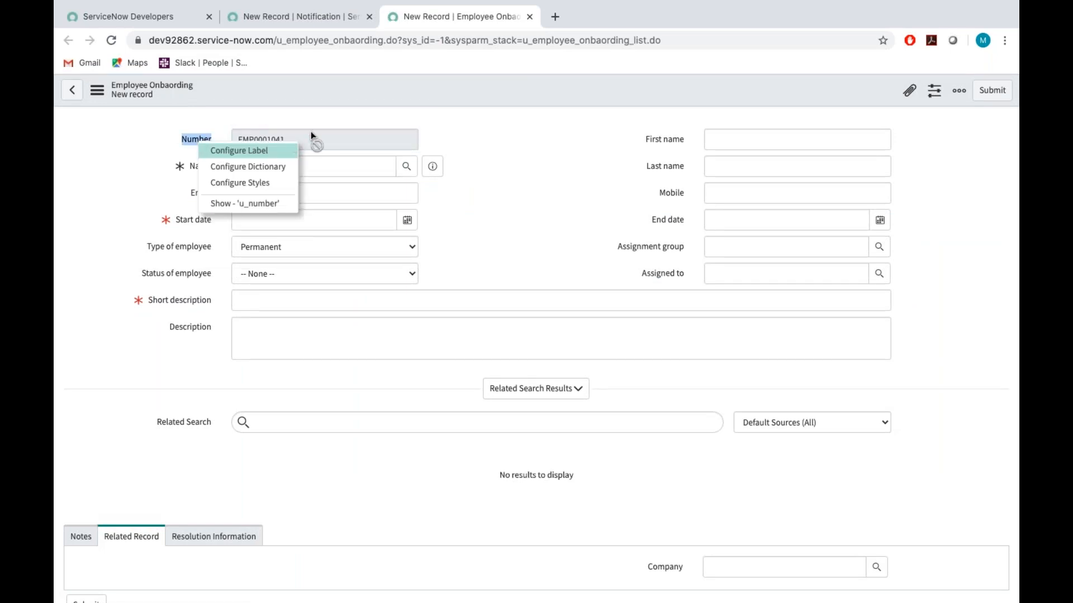
click(244, 155)
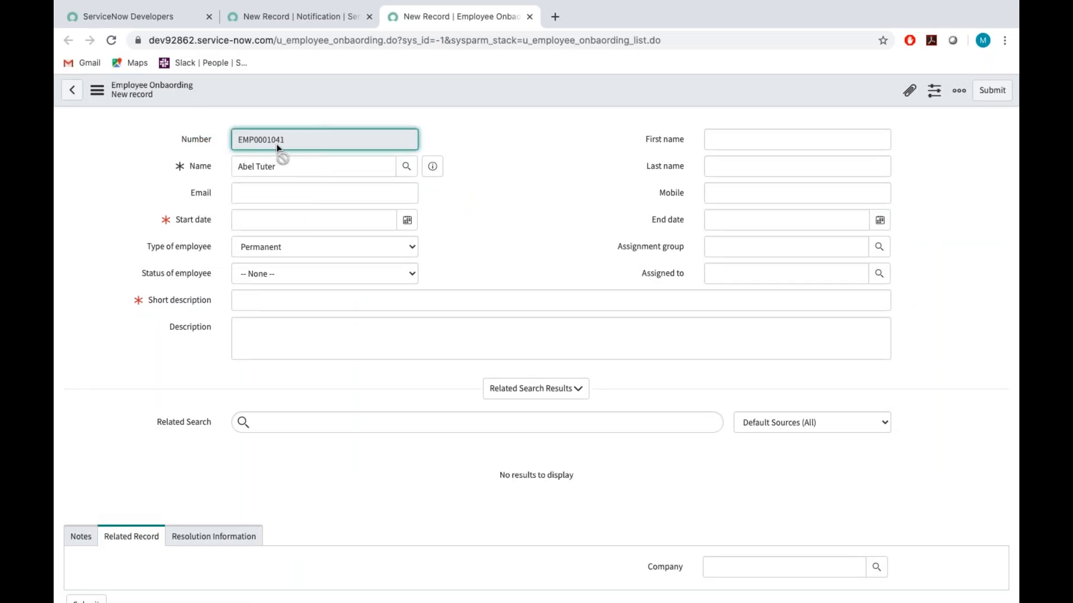
right_click(198, 138)
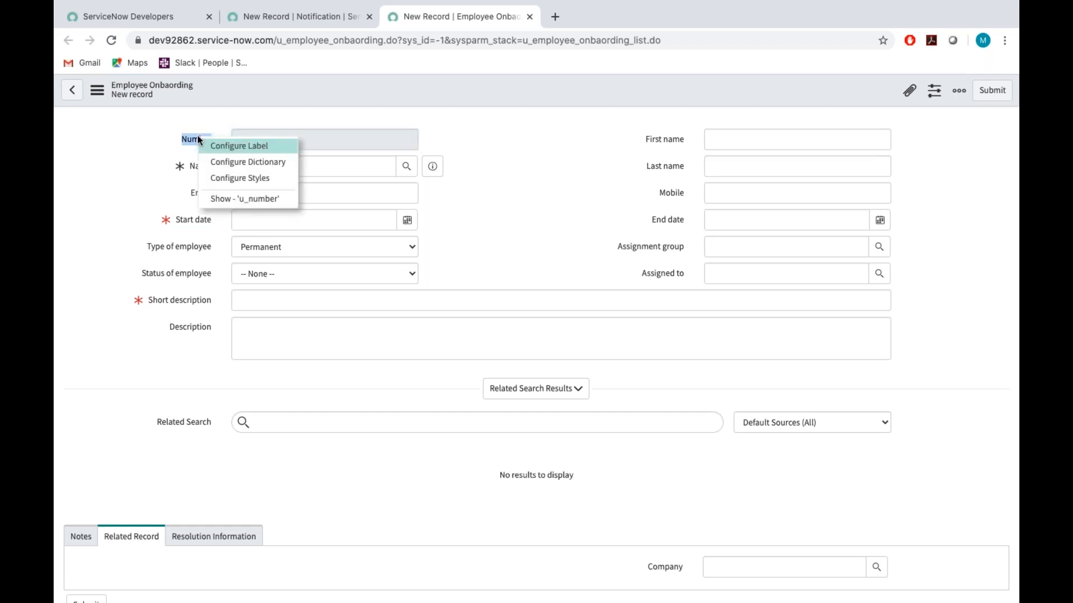
click(225, 201)
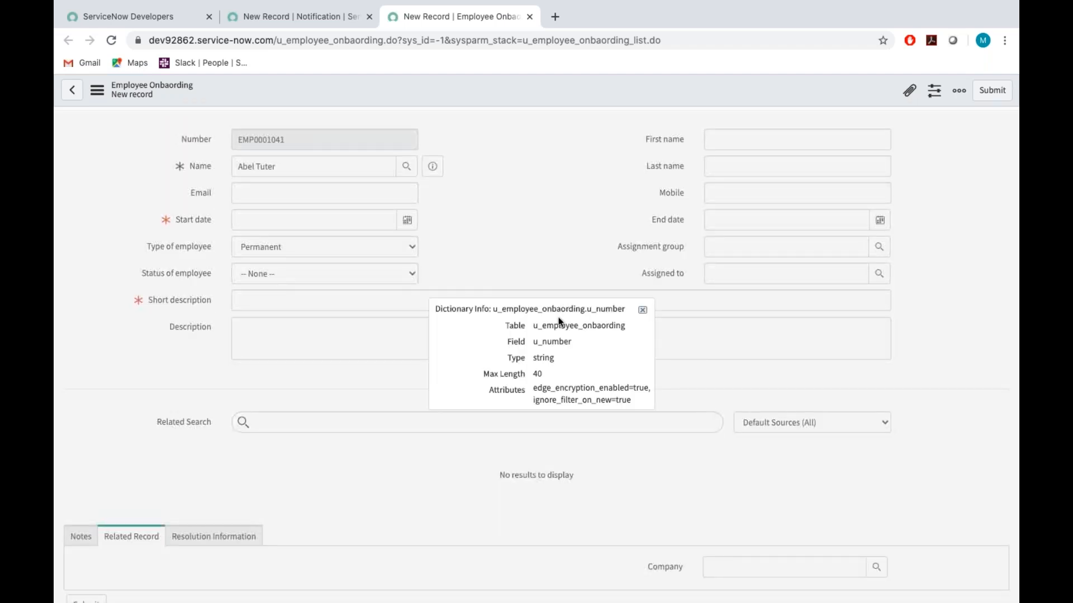
double_click(551, 342)
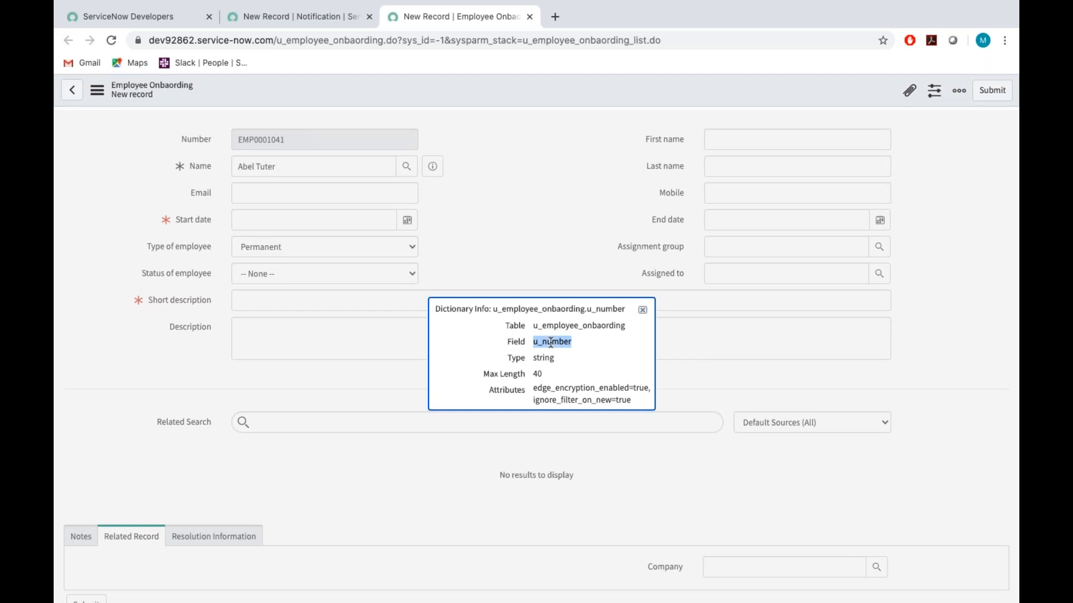
Return to the notification and append the variable ${u_number} to the end of the subject.
click(285, 20)
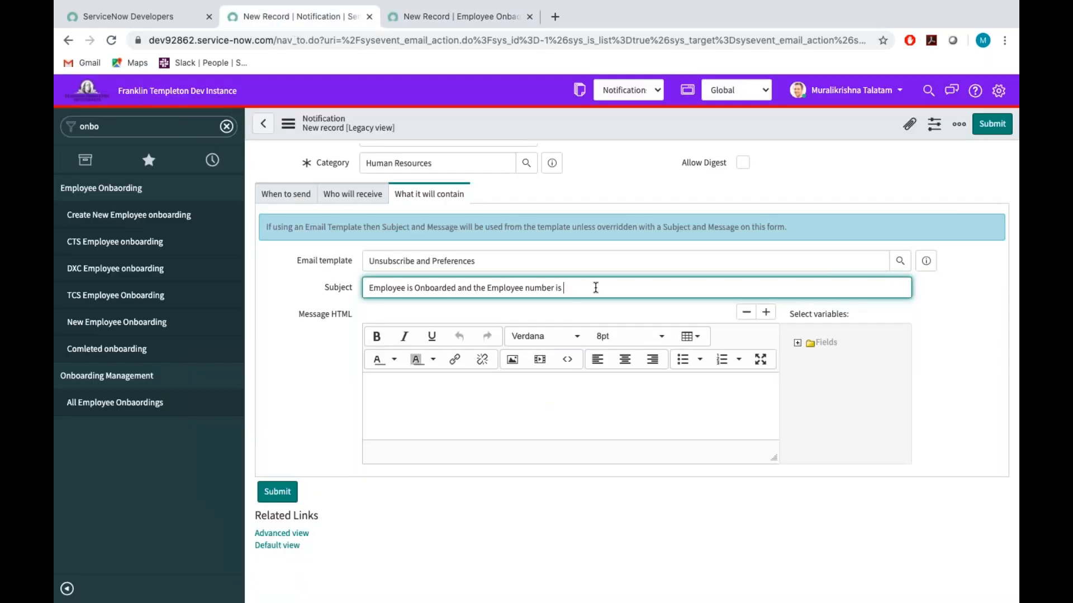
text(${u_number})
Start the message body with "Hello", followed by the inserted Assignment group field variable and a comma.
scroll(595, 288, down, 2)
click(422, 297)
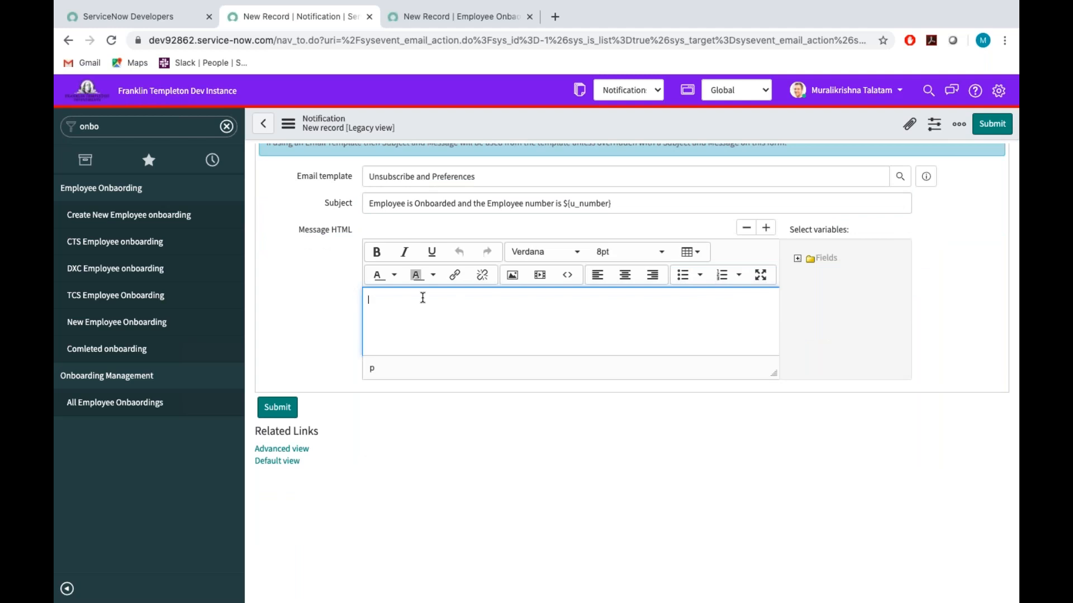
text(HE)
key(BackSpace)
text(ello)
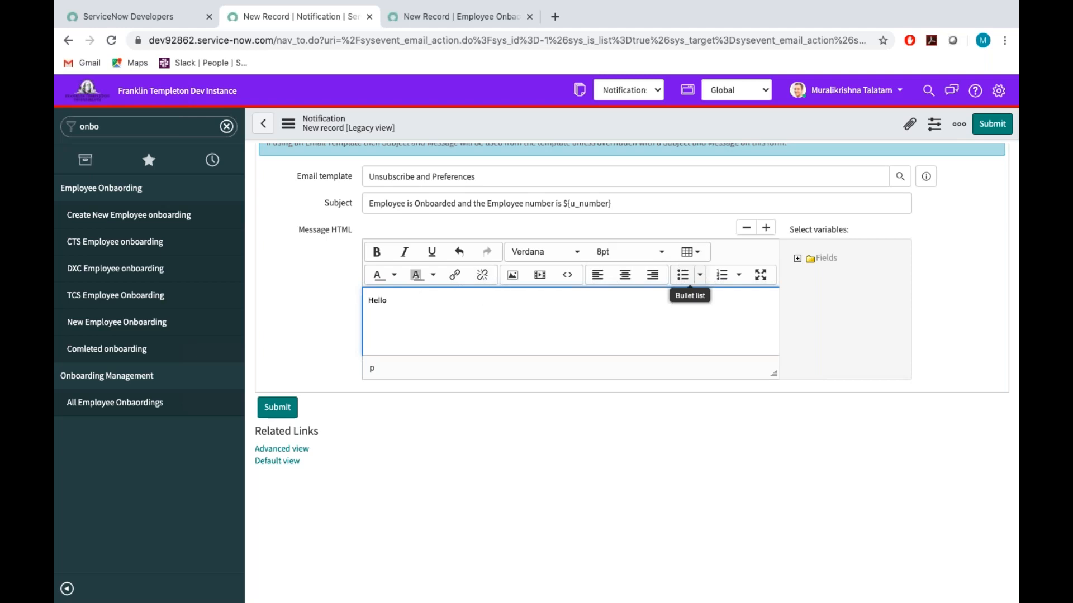
click(798, 258)
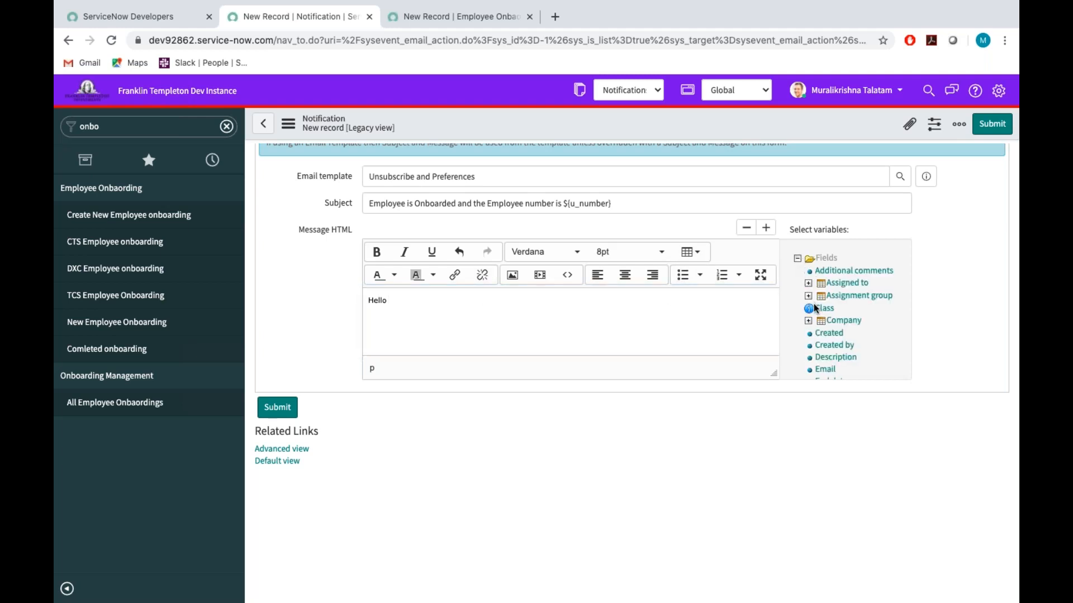
click(858, 296)
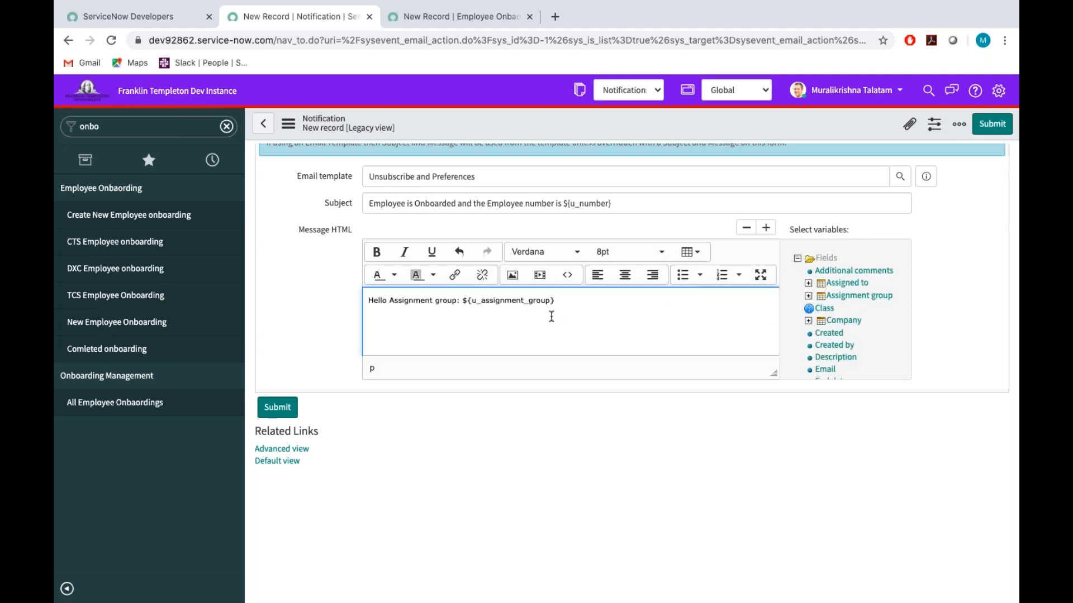
text(,)
Add the line "Please Find the New Employee onboarding details below:" under the greeting and enlarge the message editor vertically.
key(Return)
text(Please find t)
key(BackSpace)
key(BackSpace)
key(BackSpace)
key(BackSpace)
key(BackSpace)
text(Find the new)
key(BackSpace)
key(BackSpace)
key(BackSpace)
text(New Employee onb)
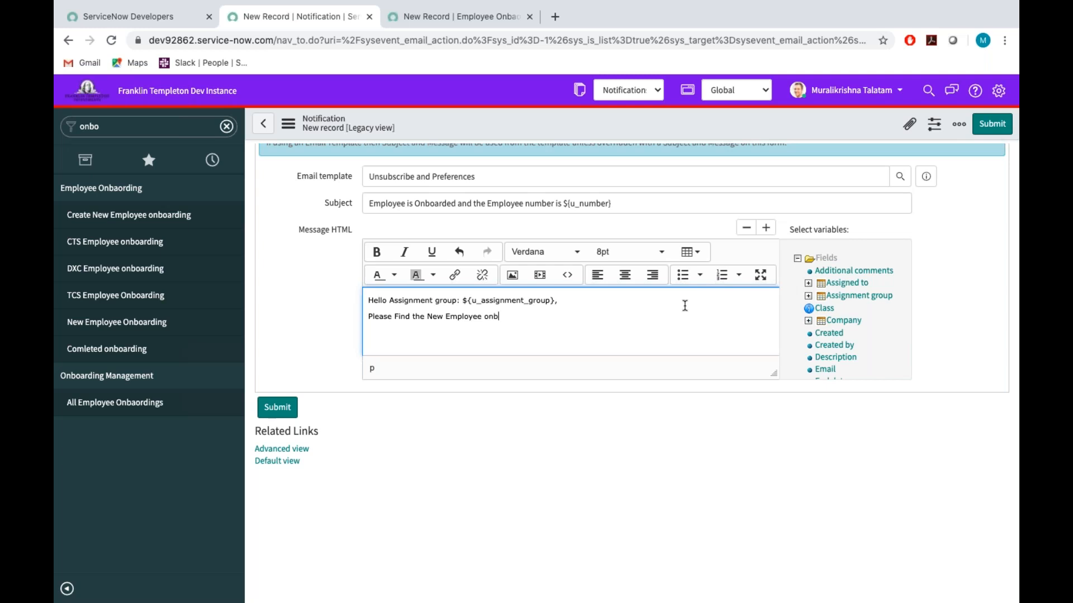
text(oarding details below:)
key(Return)
drag(774, 375, 796, 528)
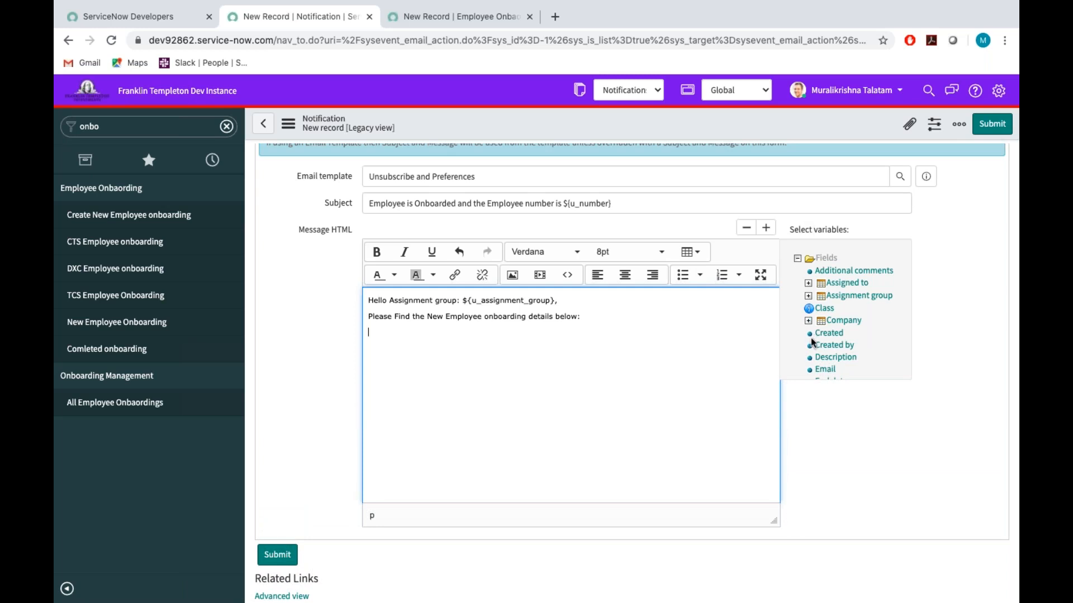
Check the required body fields in the Word requirements document, and insert the Name and Email variables on separate lines, each ending with a comma.
scroll(832, 311, down, 1)
scroll(833, 311, down, 2)
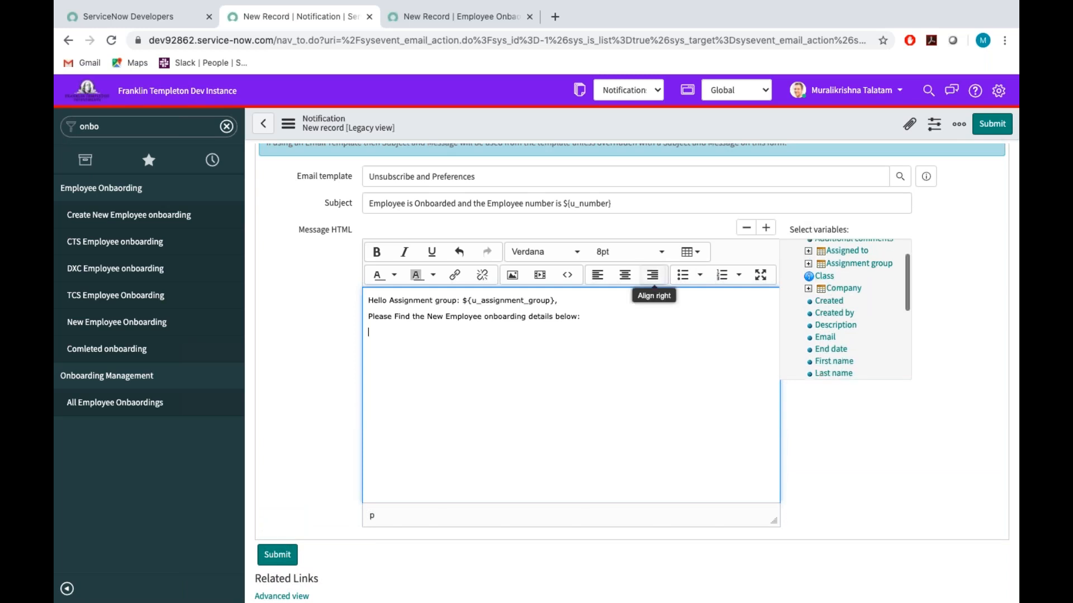
key(ctrl+Left)
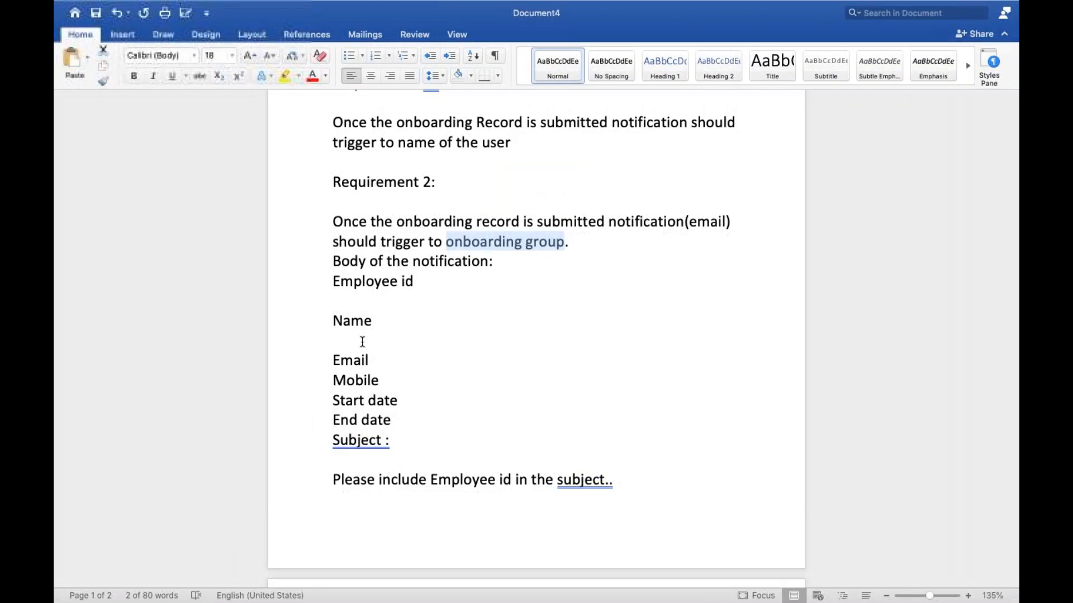
key(ctrl+Right)
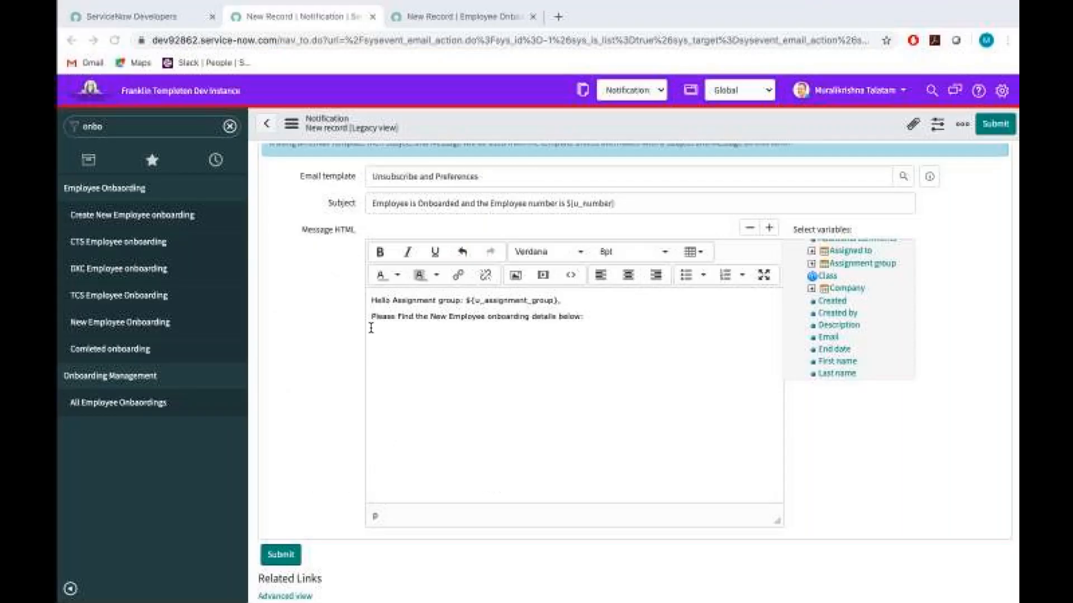
scroll(862, 299, down, 3)
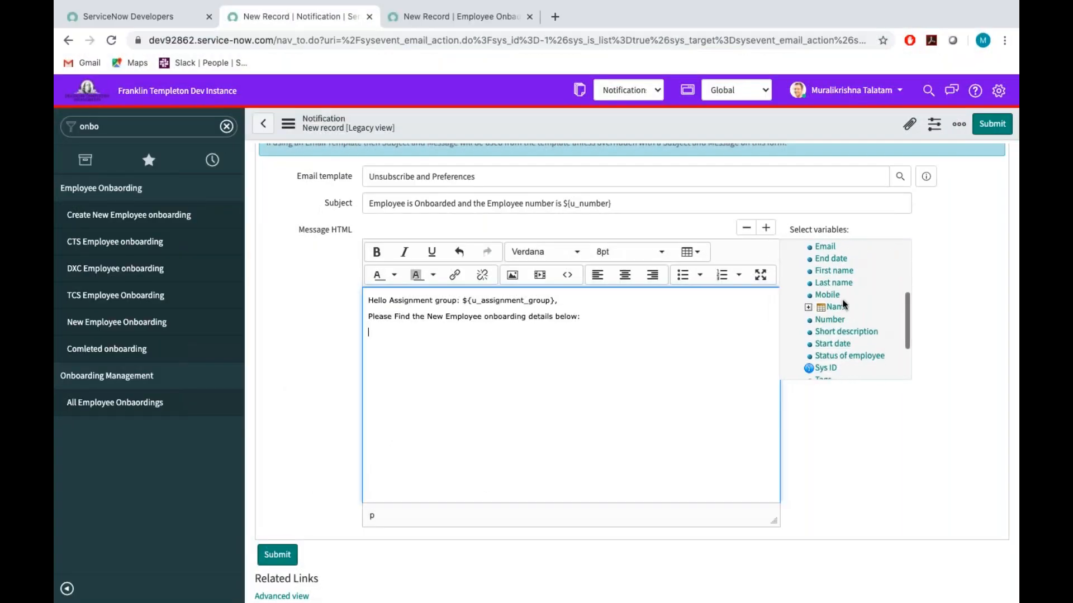
click(839, 309)
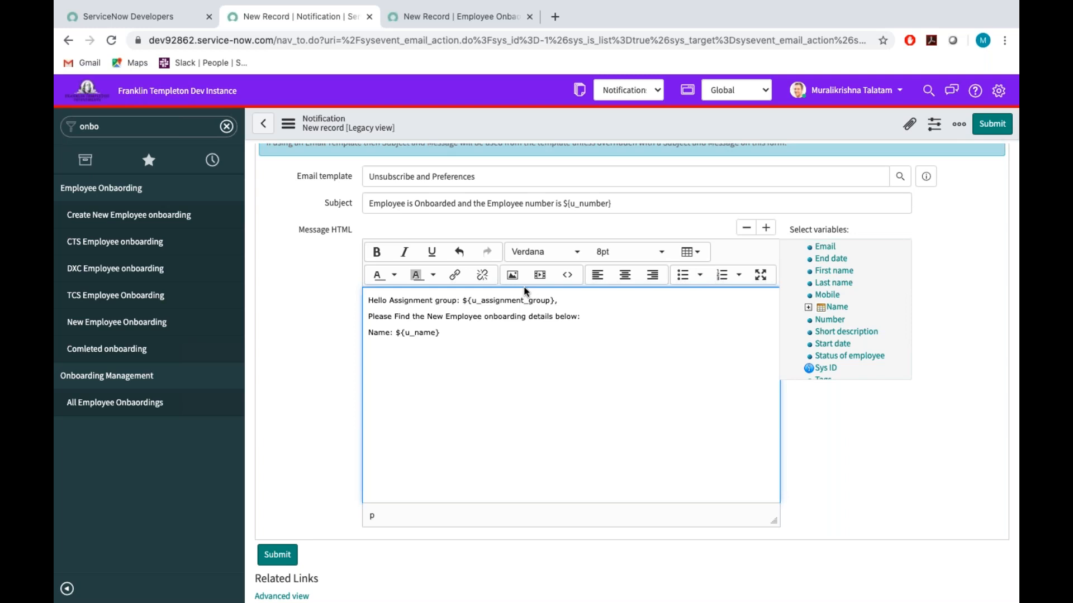
text(,)
click(826, 248)
text(,)
Insert the Mobile variable on its own line below Email, followed by a comma.
scroll(889, 309, up, 3)
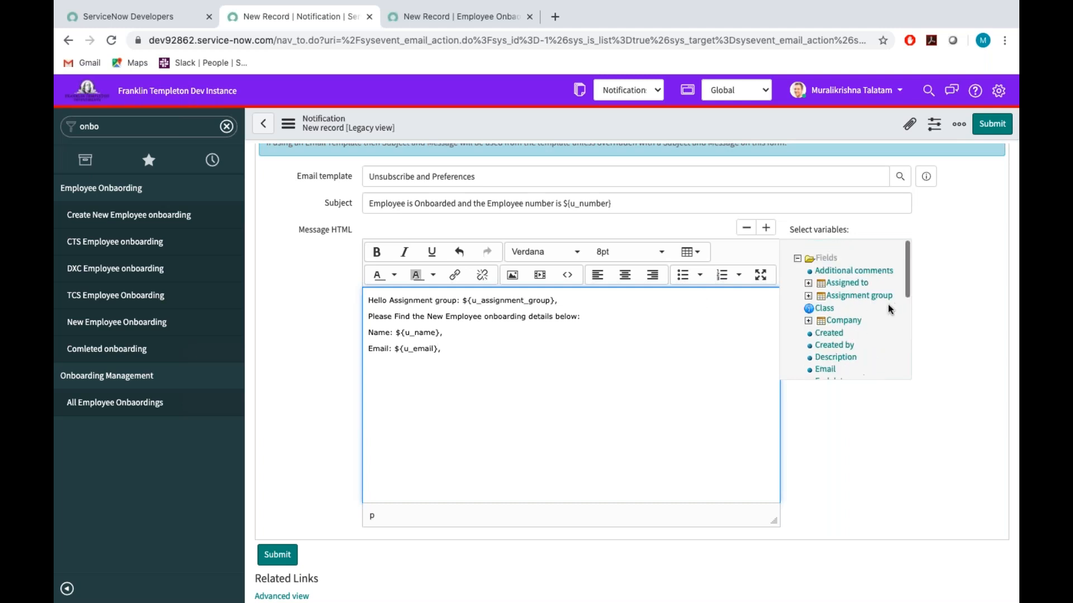
scroll(839, 303, down, 5)
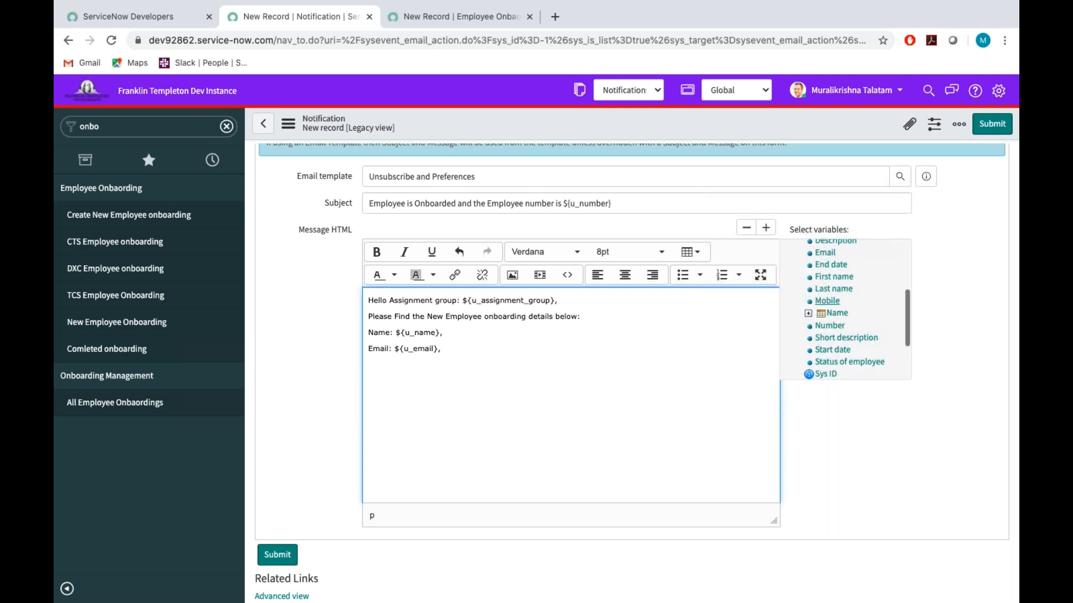
click(827, 300)
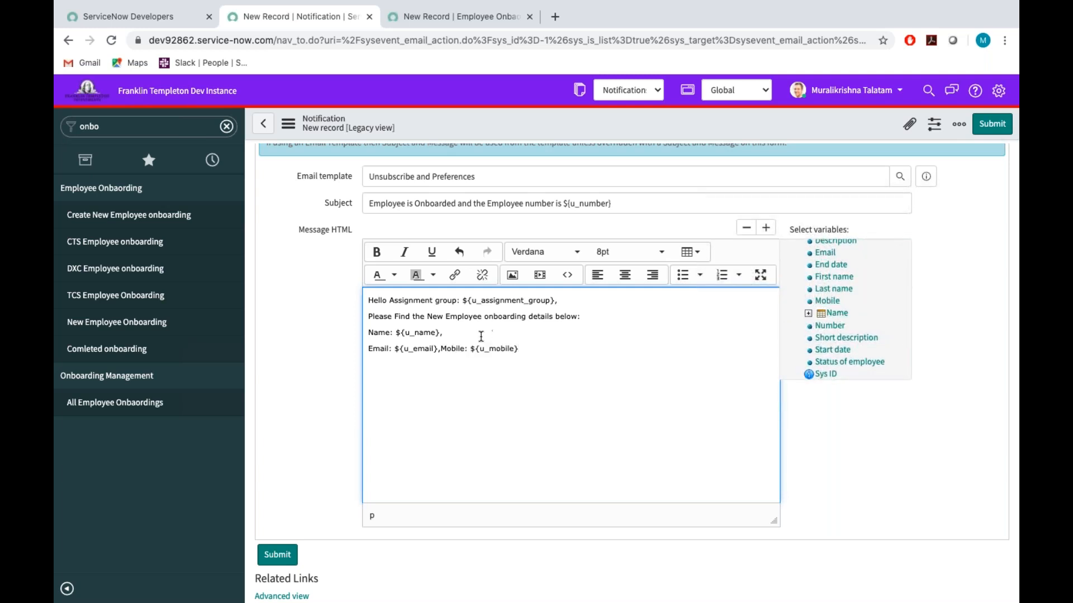
click(440, 349)
key(Return)
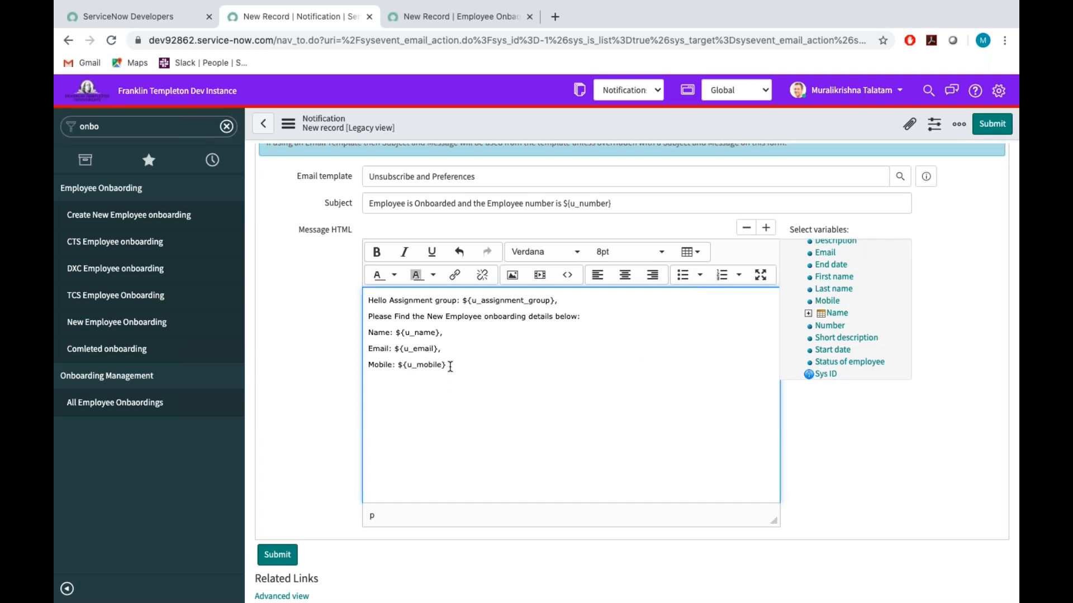
text(,)
Insert the Start date variable followed by a comma, and the End date variable followed by a period on the next line.
click(832, 350)
text(,)
key(Return)
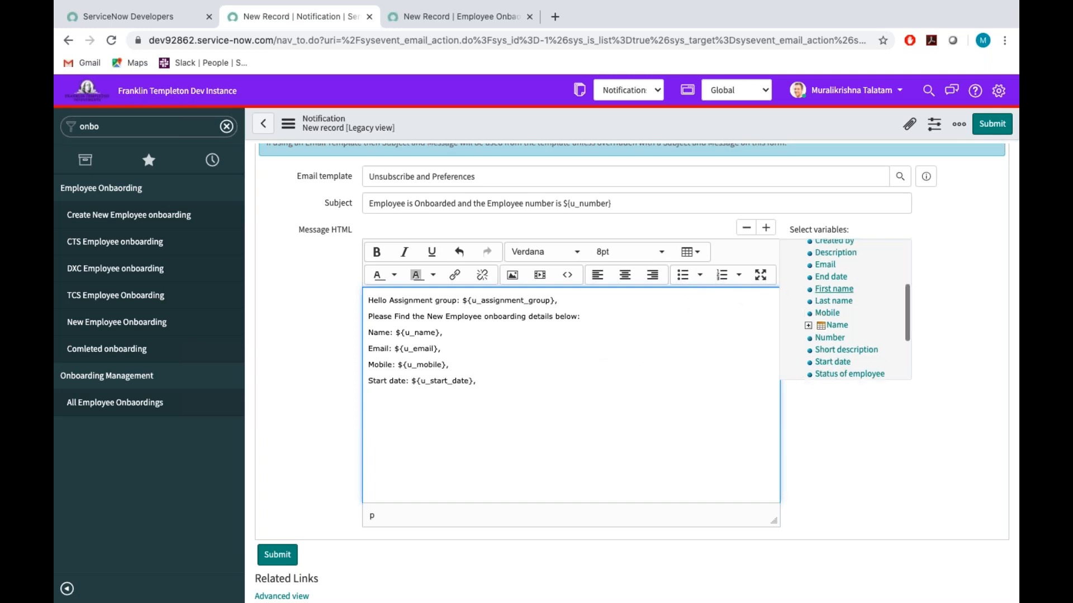
scroll(830, 301, up, 2)
click(830, 306)
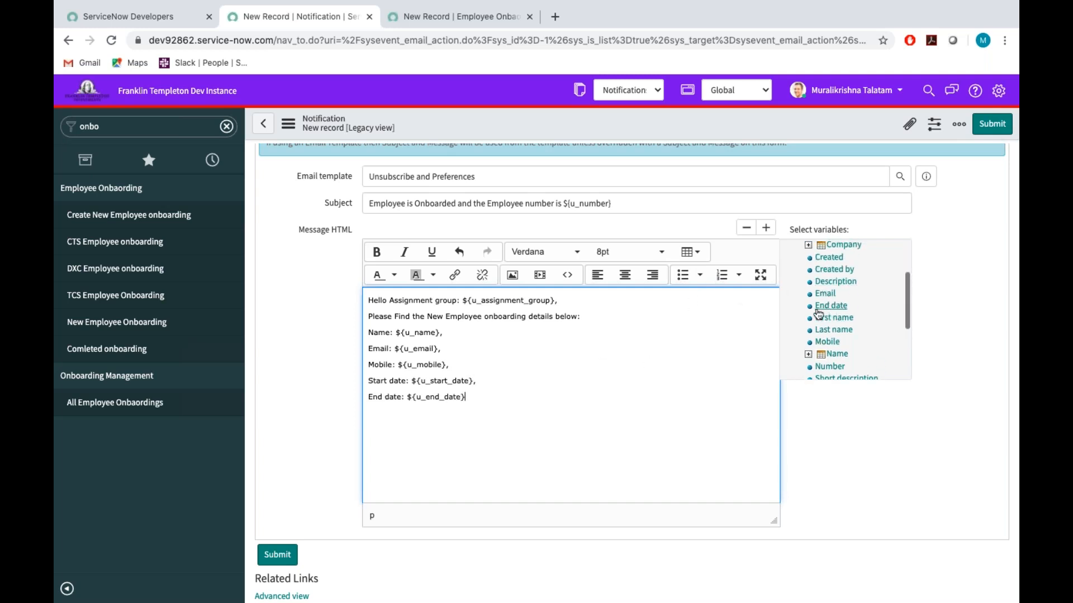
text(.)
Close the message, after a blank line, with "Thanks!" and "Onboarding Team." on separate lines.
key(Return)
text(T)
text(hanks! )
text(O)
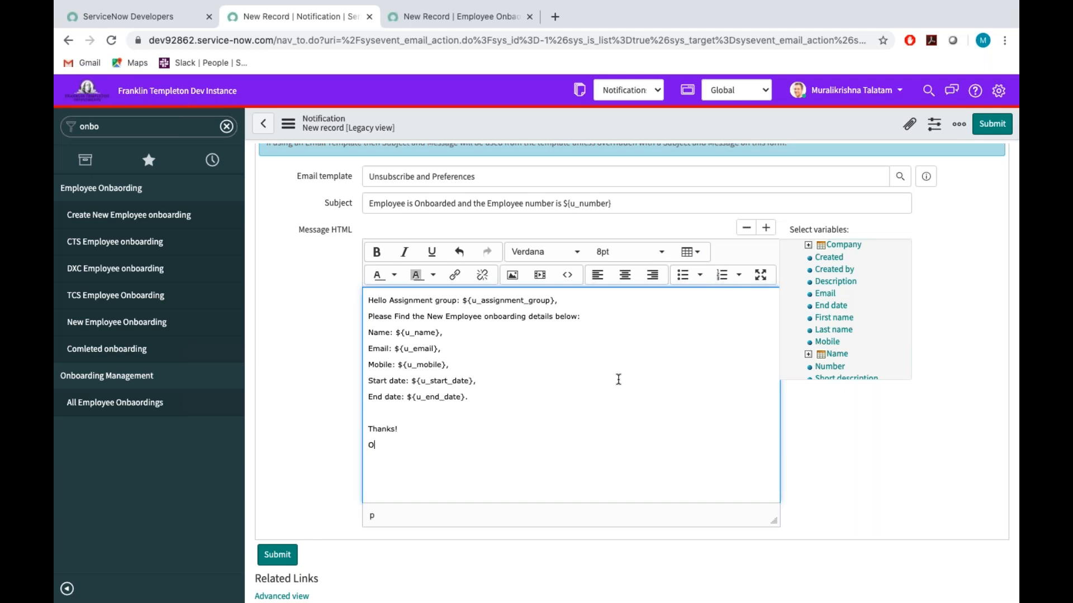
text(nboarding Team.)
scroll(619, 322, up, 3)
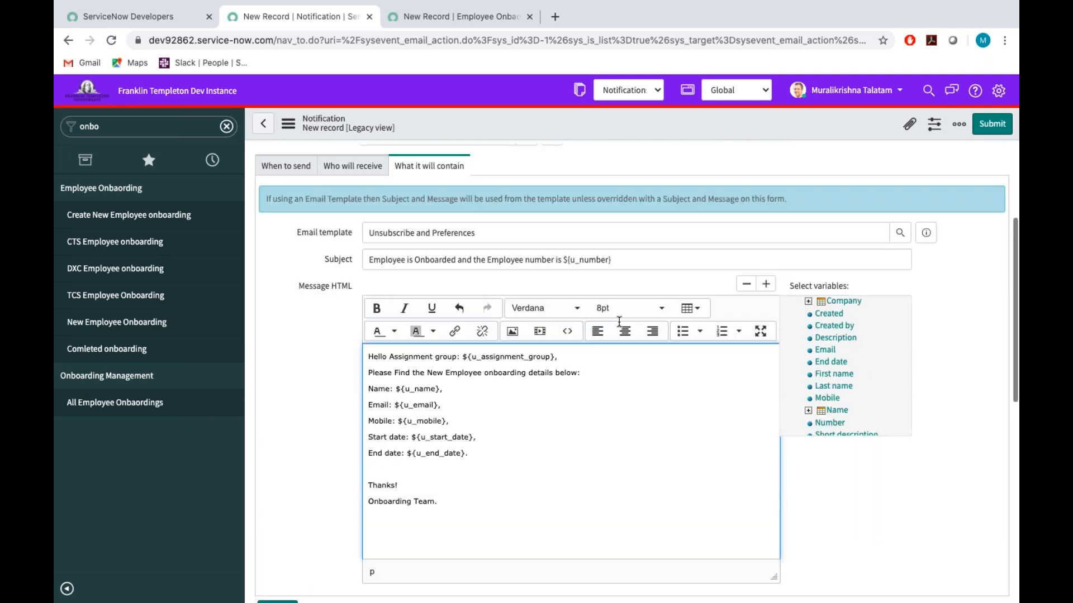
scroll(619, 322, down, 4)
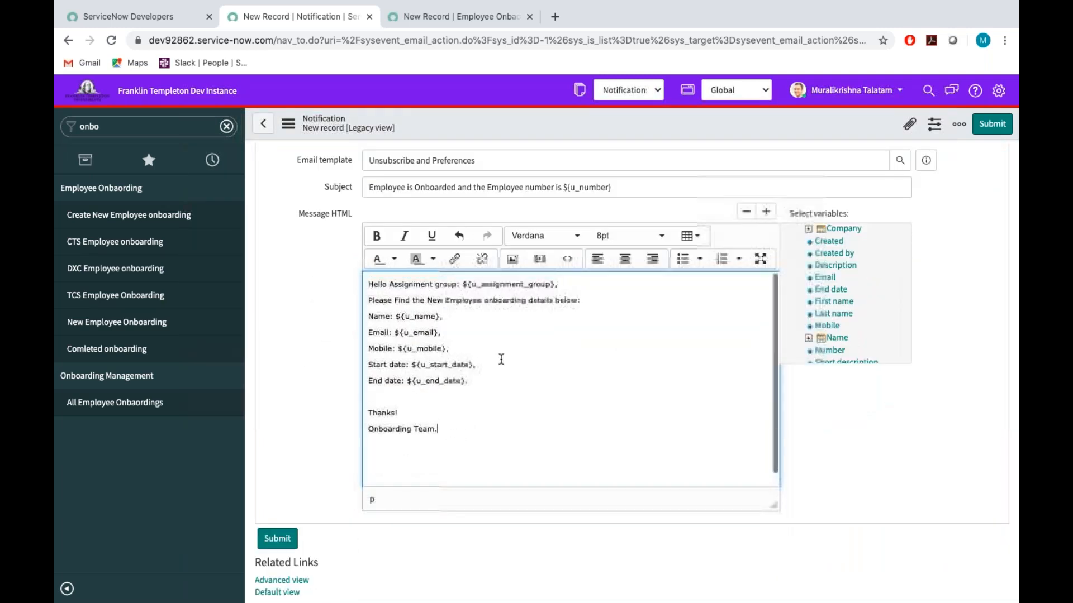
Write "Welcome Onboard" on the blank line above "Thanks!" and set its font size to 14pt.
click(387, 389)
text(Welcome O)
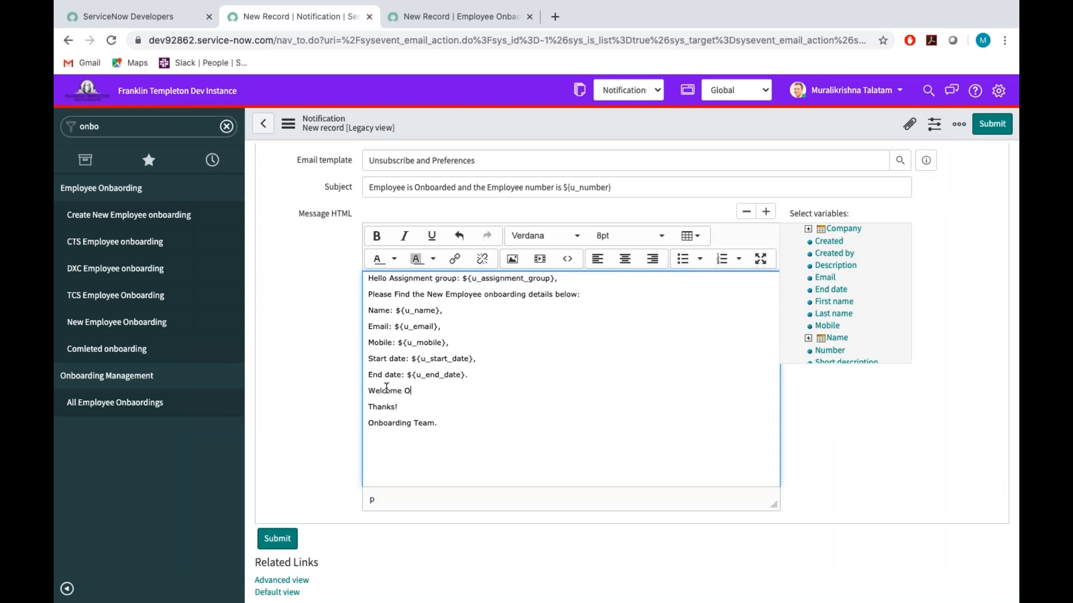
text(nboard)
drag(441, 390, 368, 390)
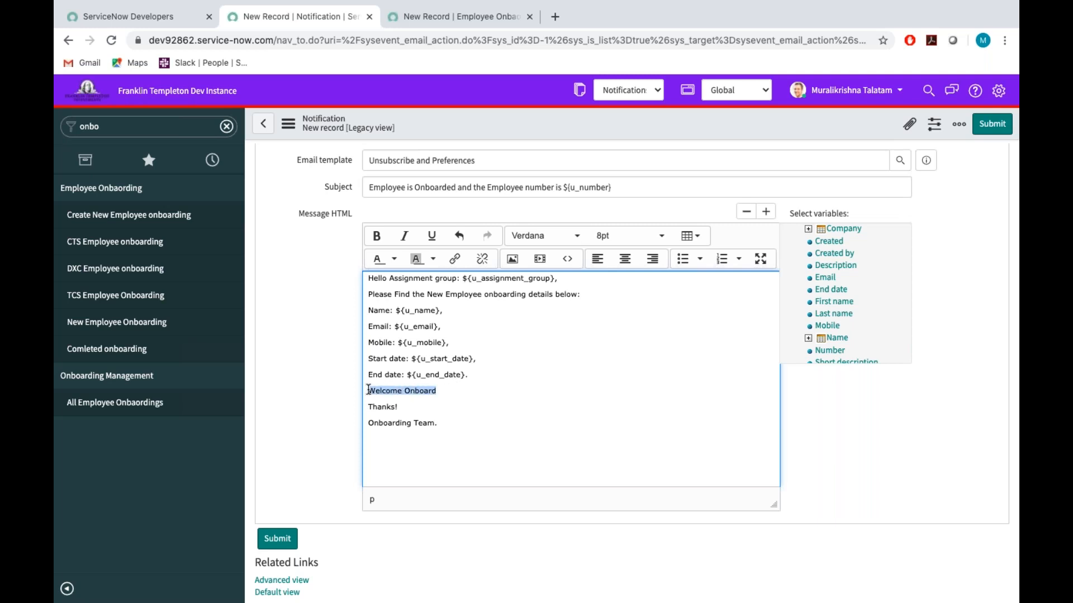
click(662, 241)
click(625, 353)
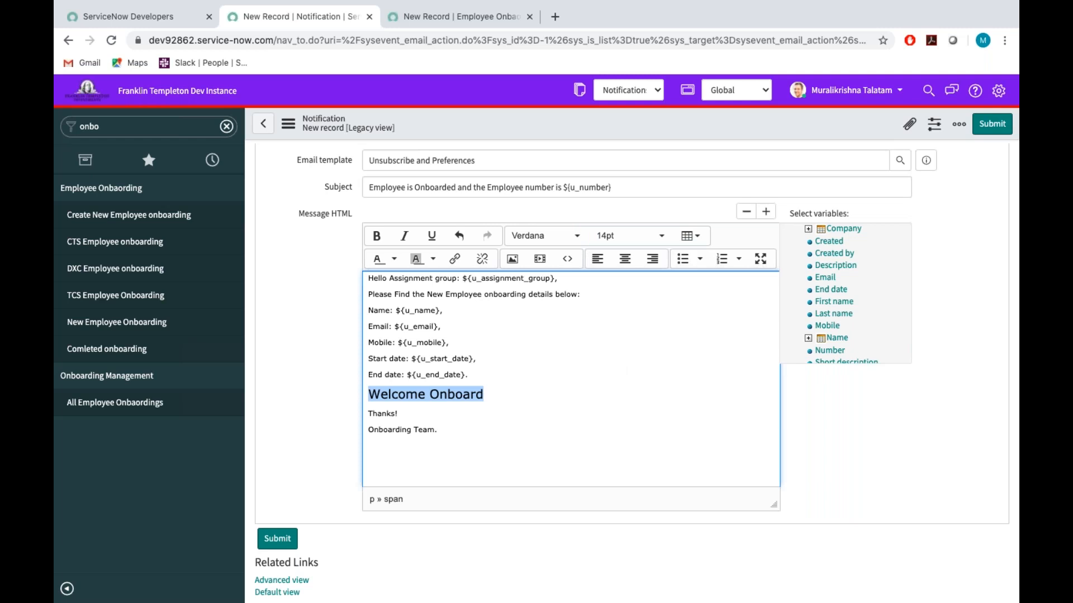
click(496, 389)
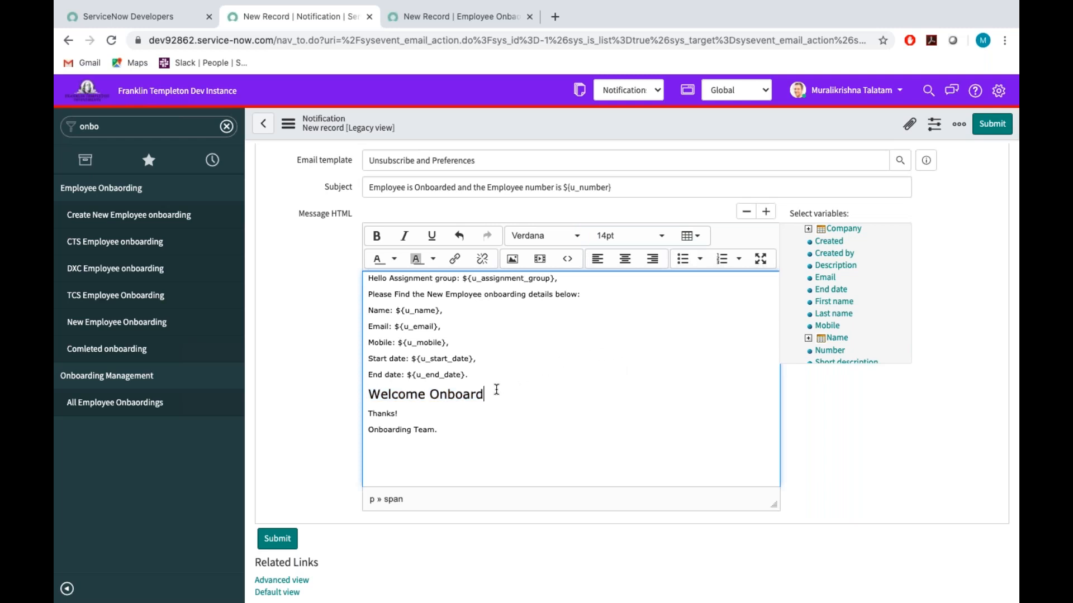
Extend "Welcome Onboard" with a row of dots and an exclamation mark, and make the whole line bold.
text(..............!)
drag(550, 395, 368, 395)
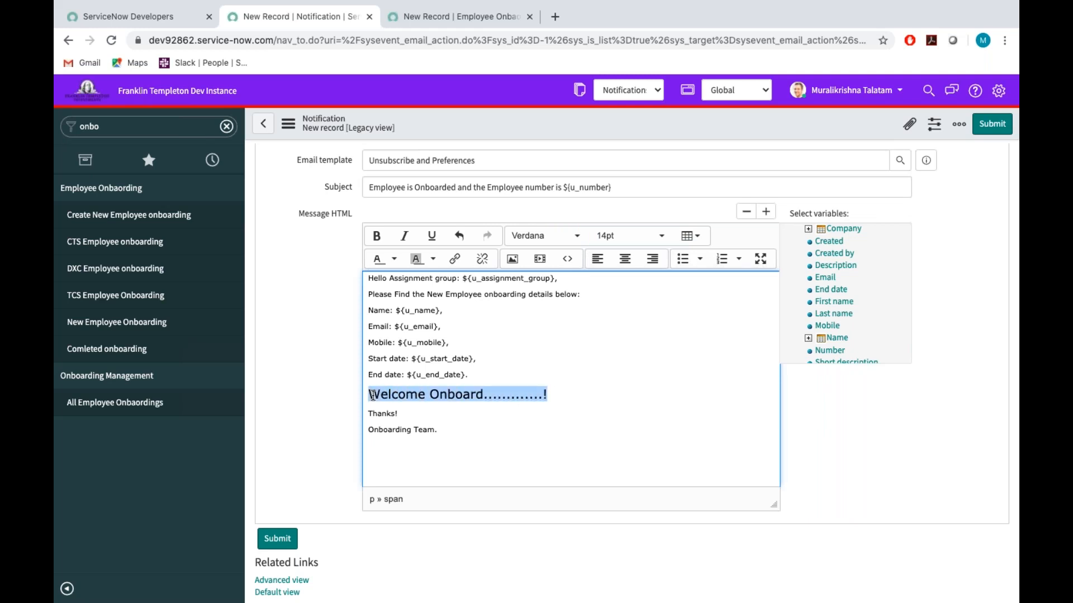
click(377, 239)
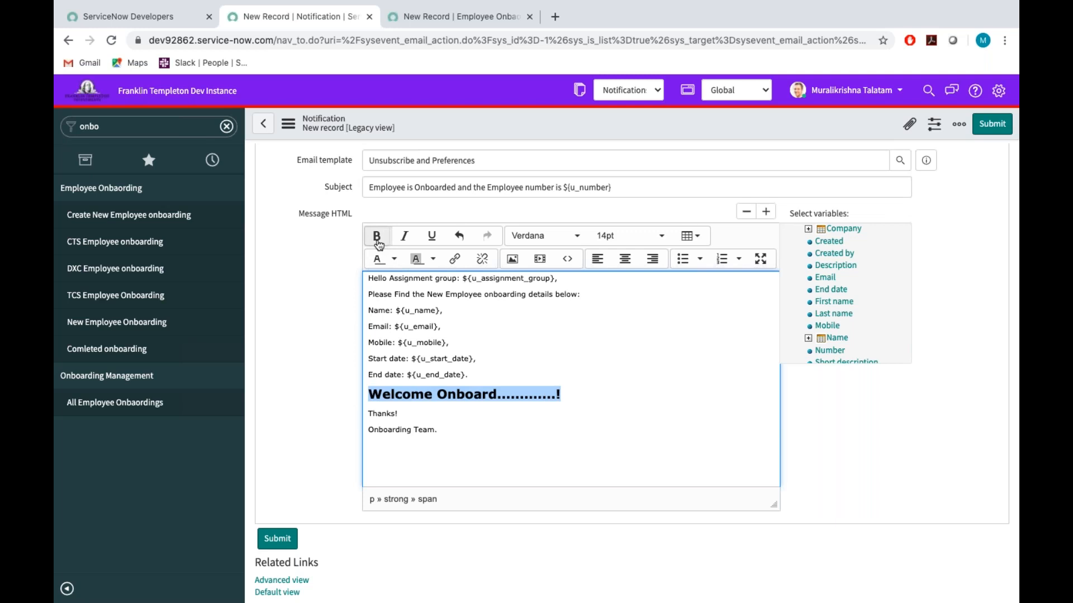
Try the fonts Times New Roman, Webdings, Courier New and Georgia on the "Welcome Onboard" line.
click(579, 237)
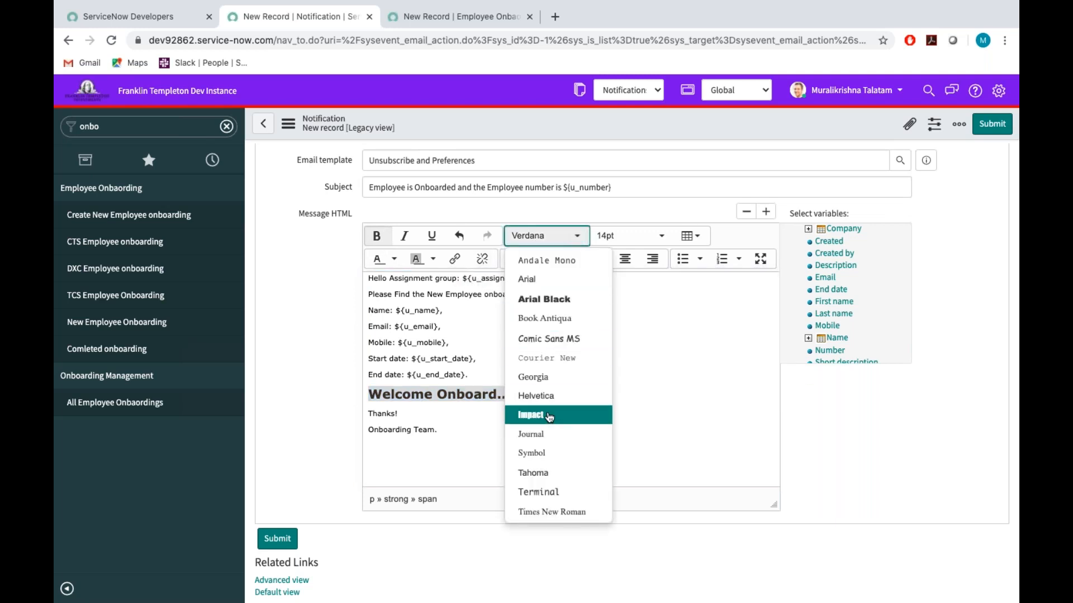
scroll(550, 419, down, 3)
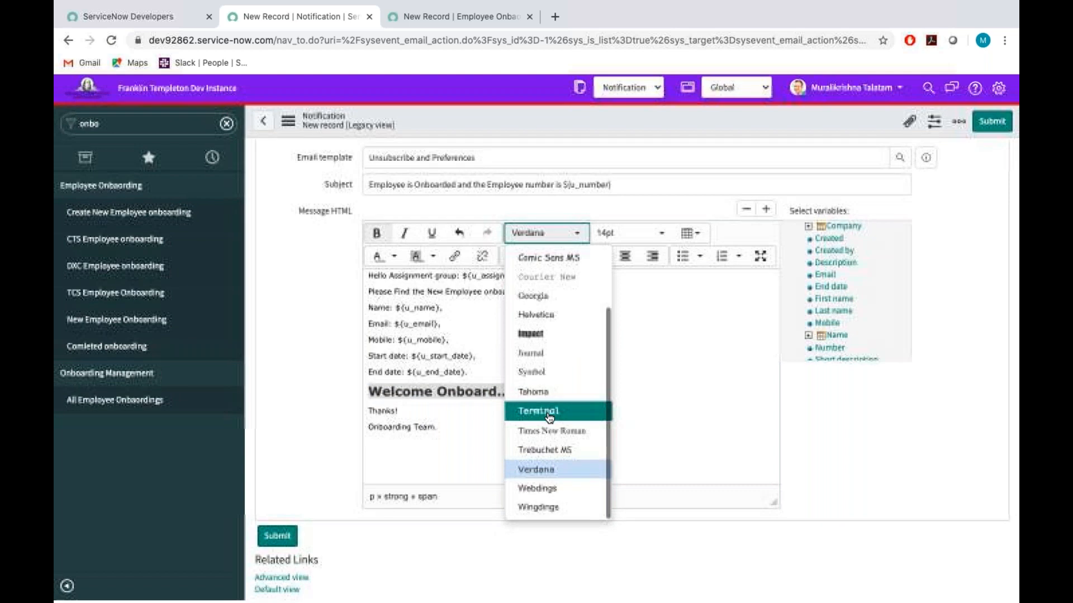
click(551, 434)
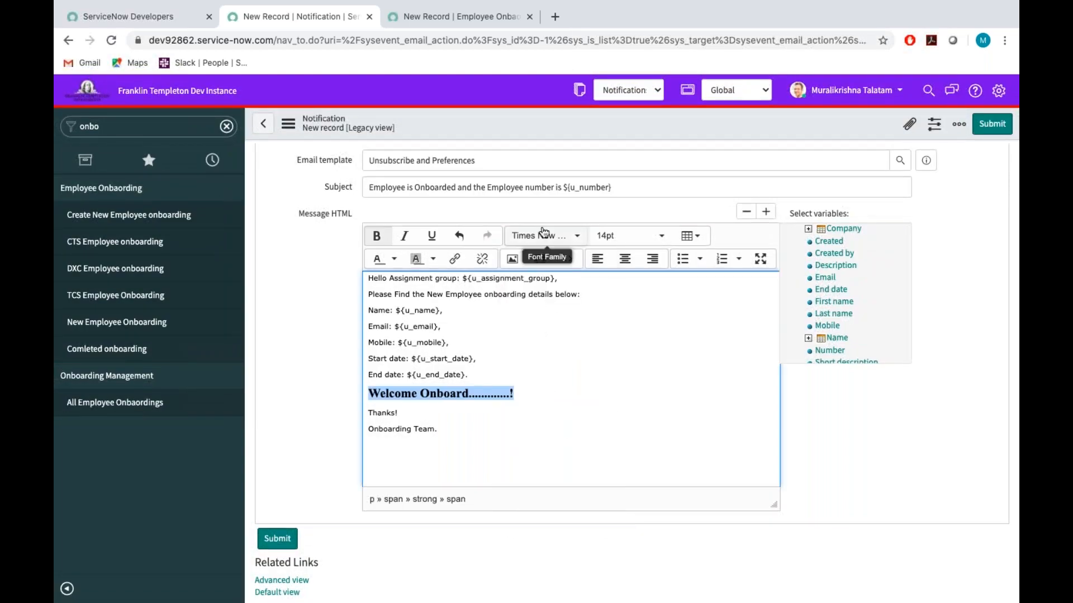
click(562, 237)
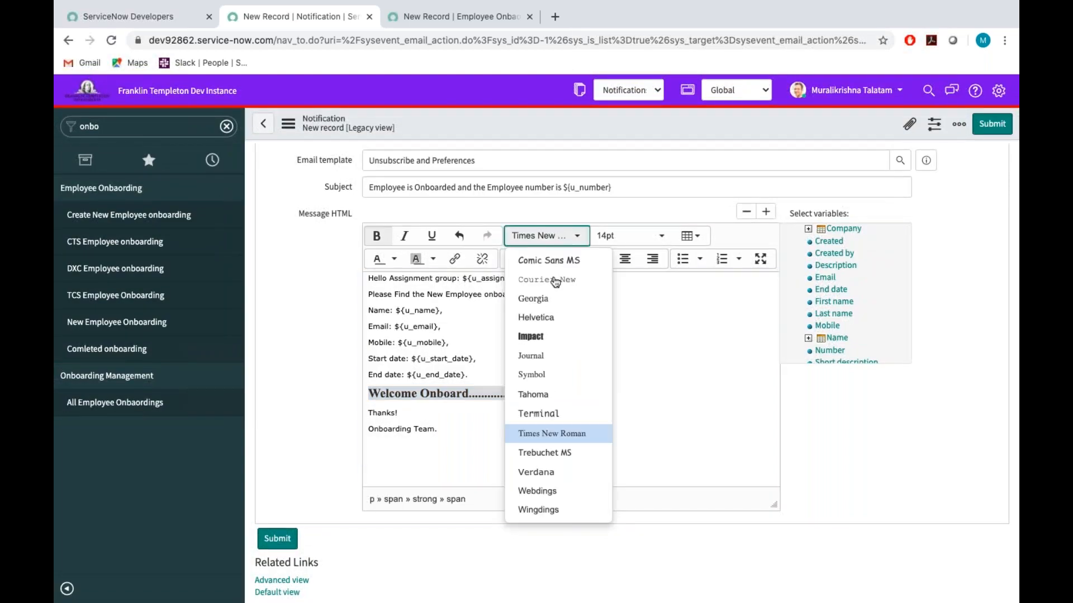
click(547, 492)
click(570, 236)
click(558, 280)
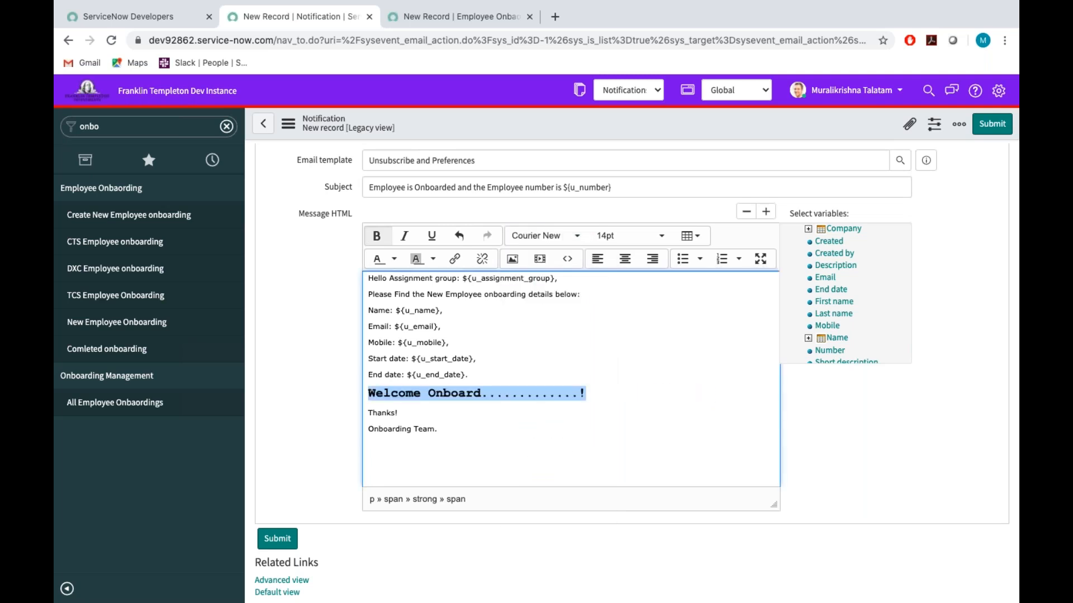
click(567, 239)
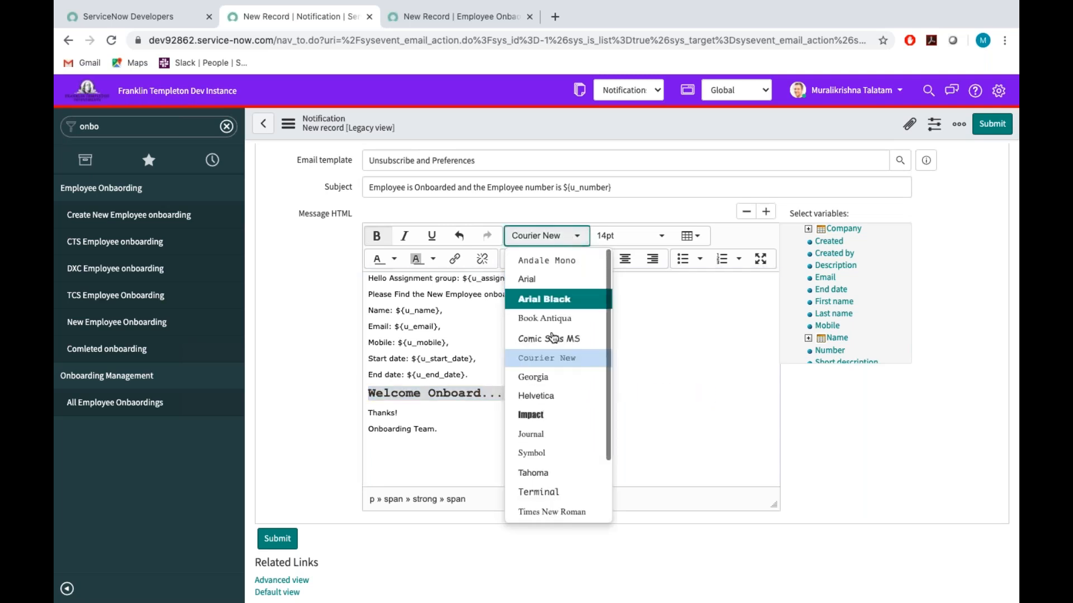
click(529, 378)
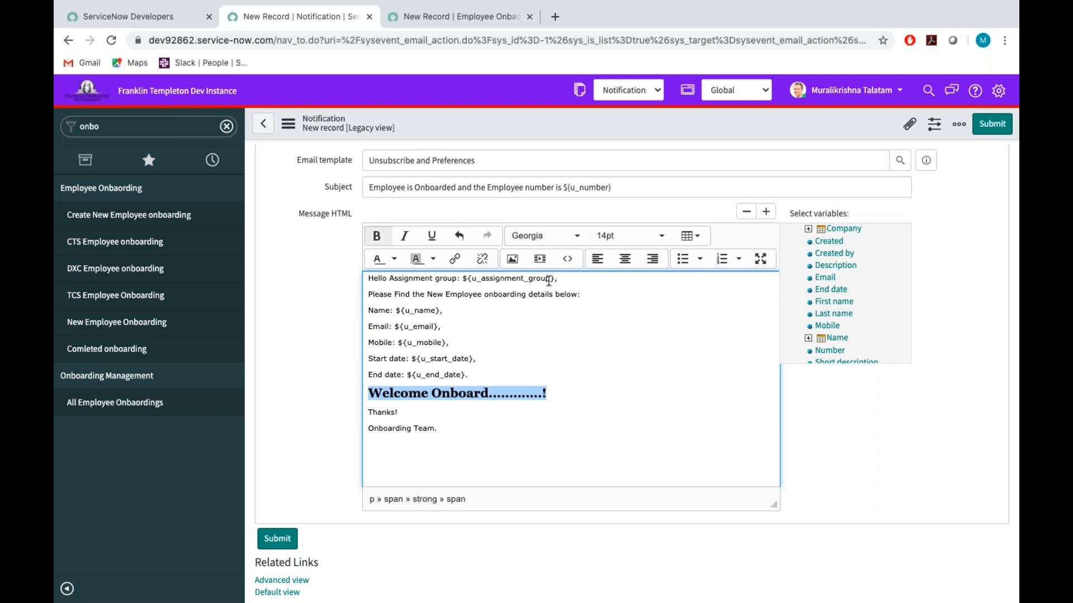
Set the font of the "Welcome Onboard" line to Book Antiqua.
click(569, 239)
click(547, 318)
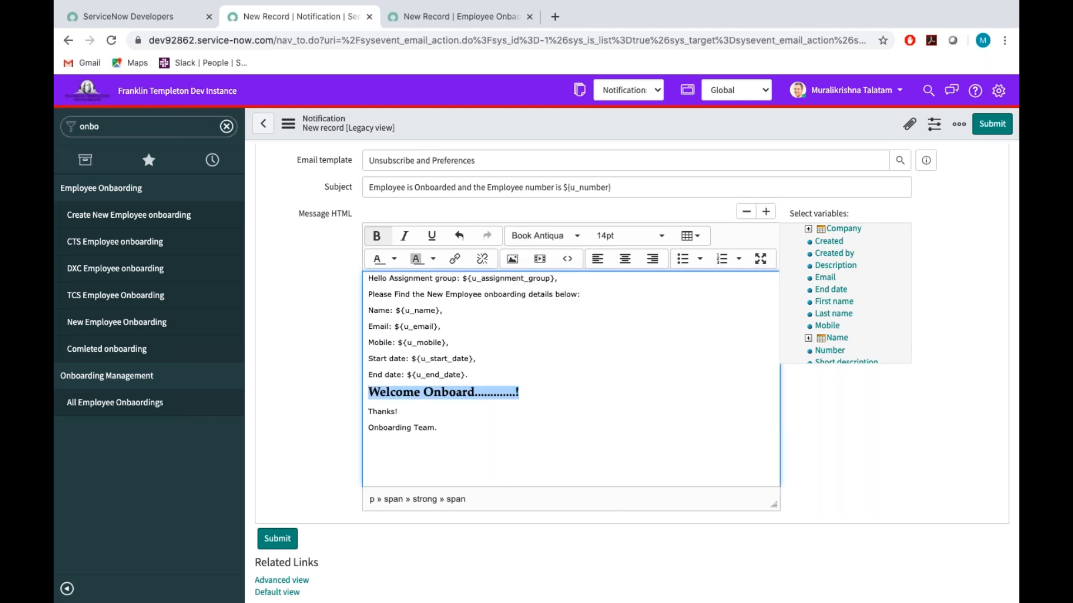
click(542, 390)
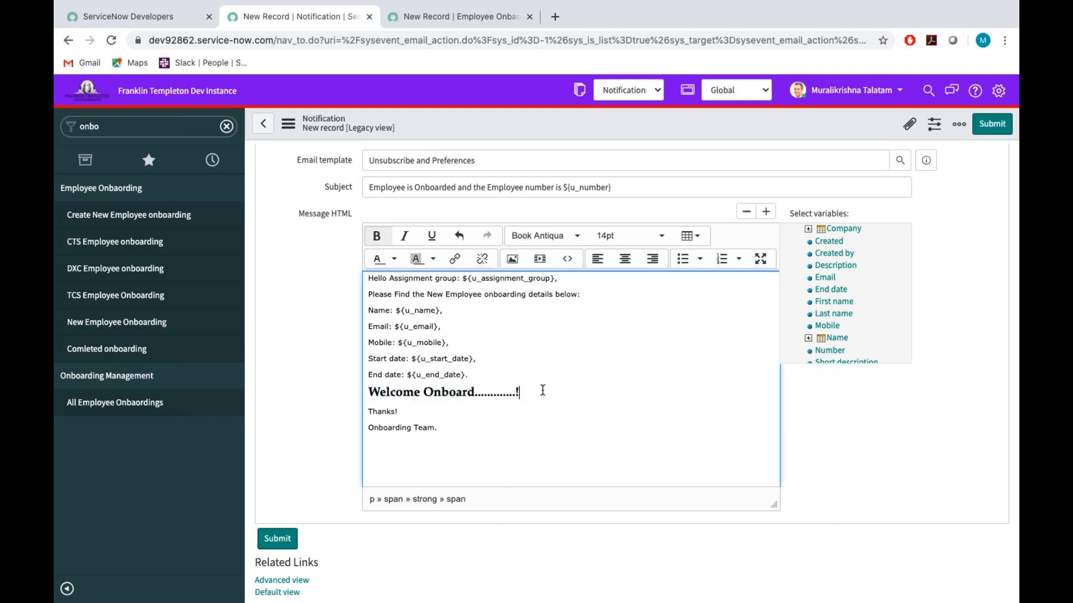
Set the background colour of the "Welcome Onboard" line to dark red, after trying sky blue.
drag(526, 393, 366, 393)
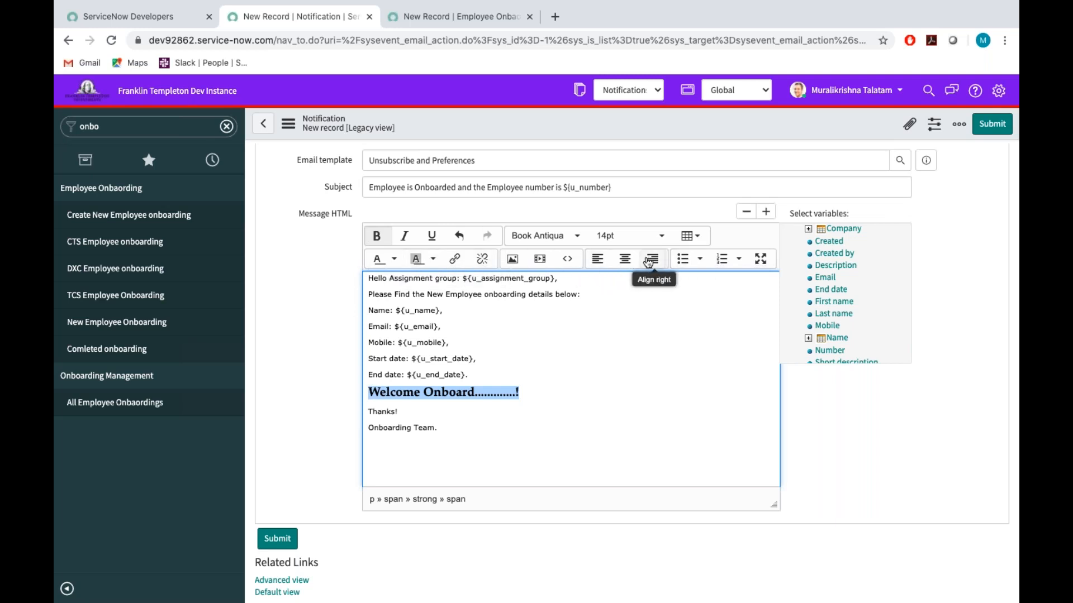
click(434, 259)
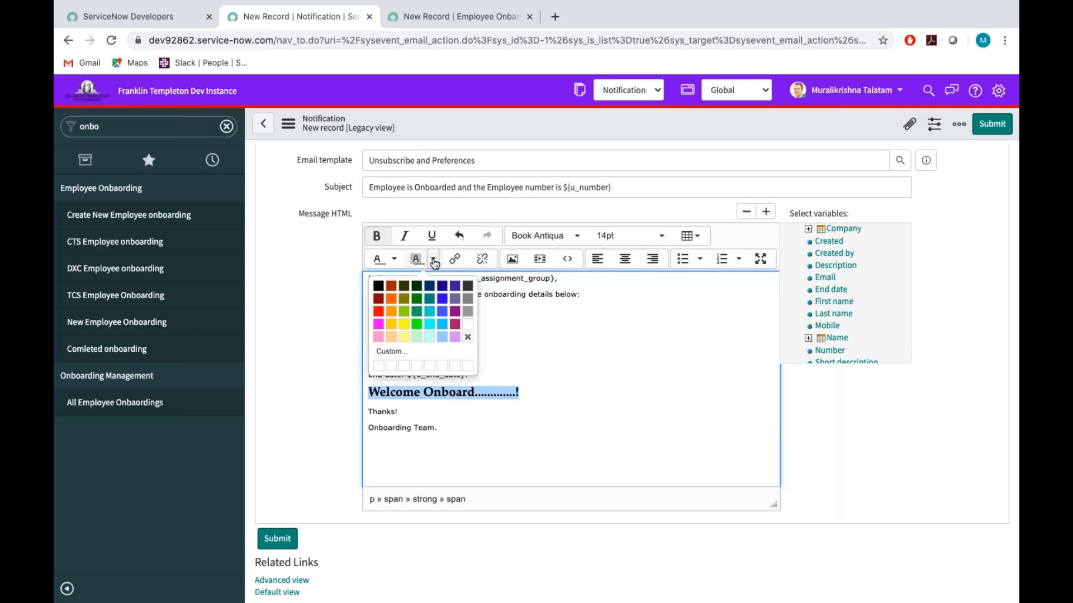
click(431, 328)
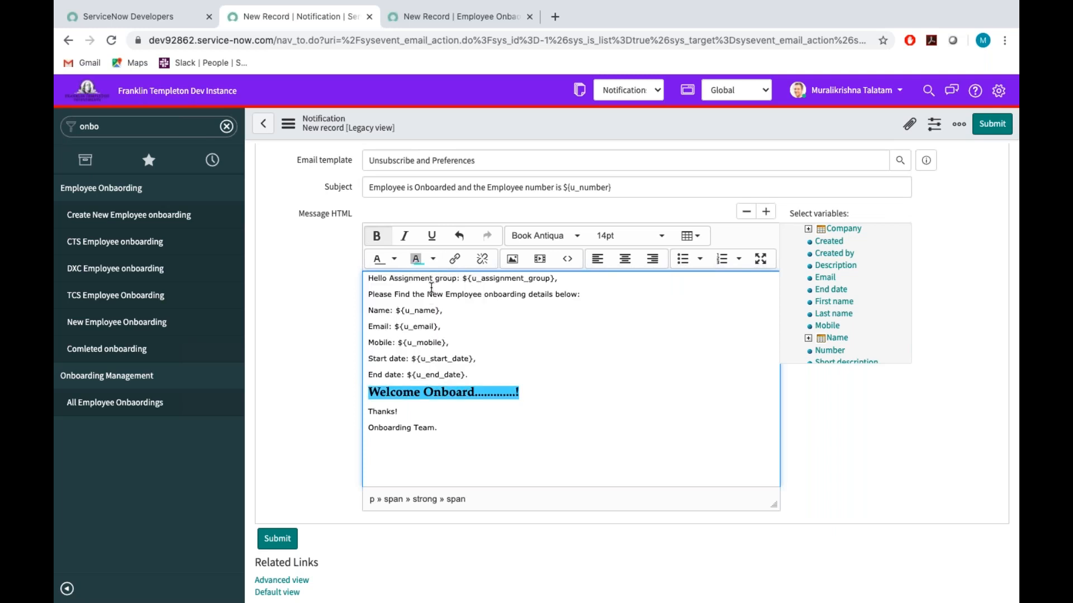
click(432, 266)
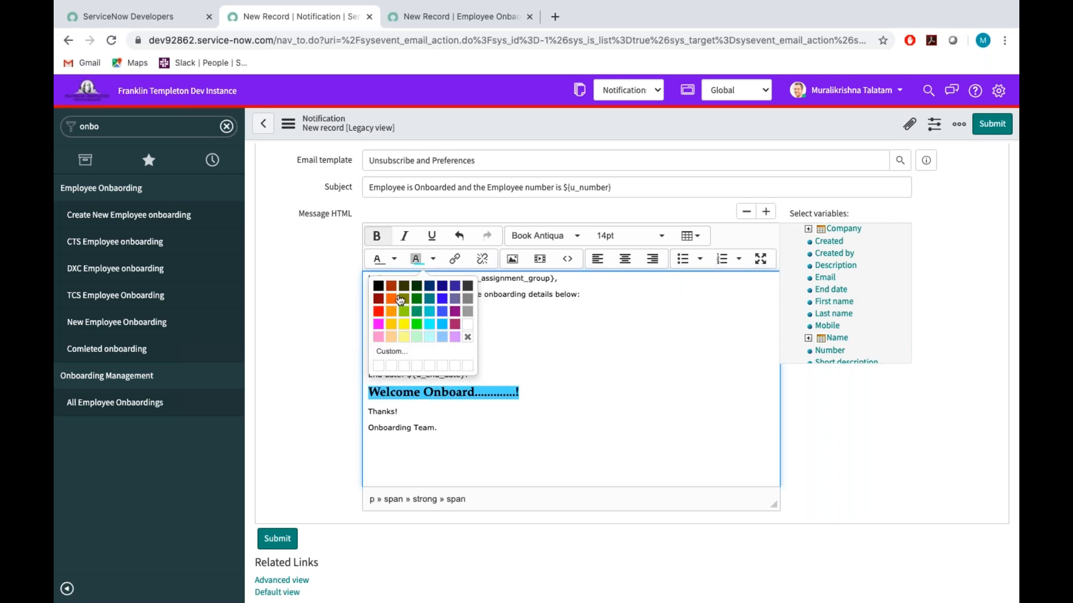
click(378, 299)
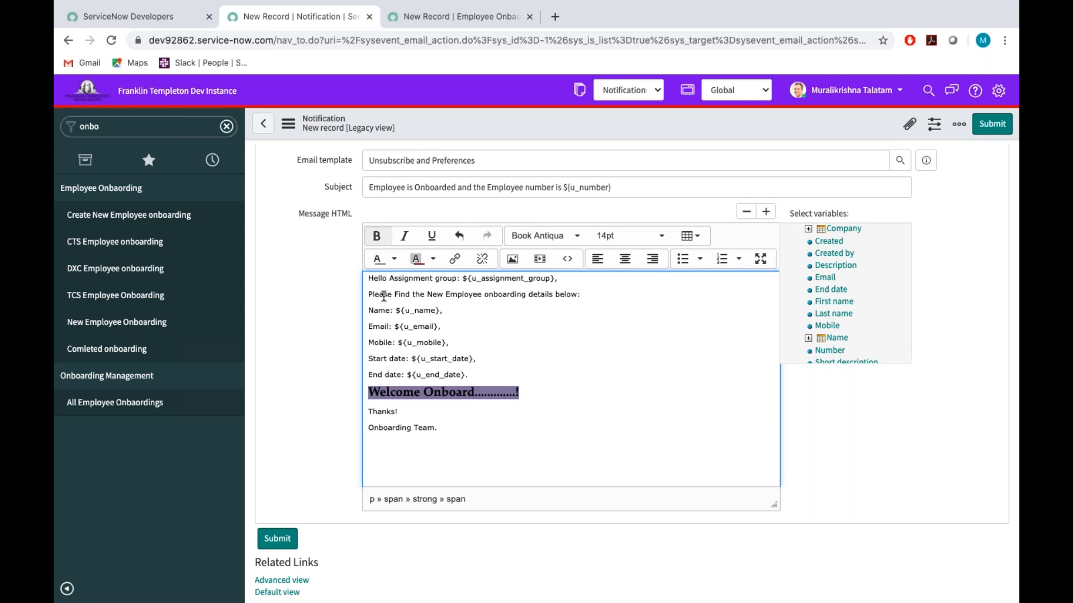
Colour the text of the "Welcome Onboard" line orange and submit the notification.
click(394, 261)
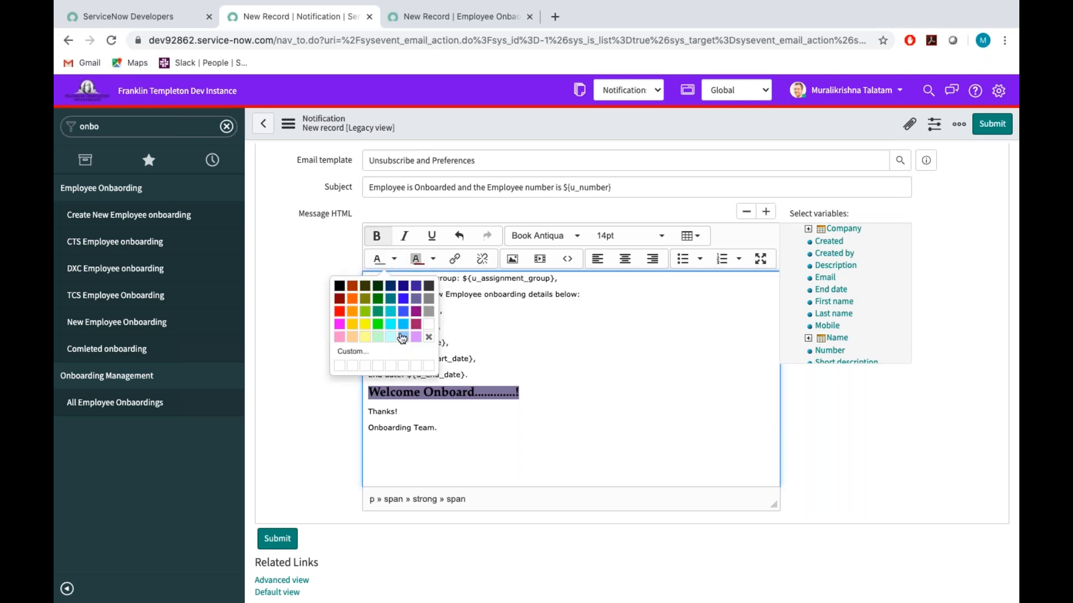
click(353, 299)
click(534, 397)
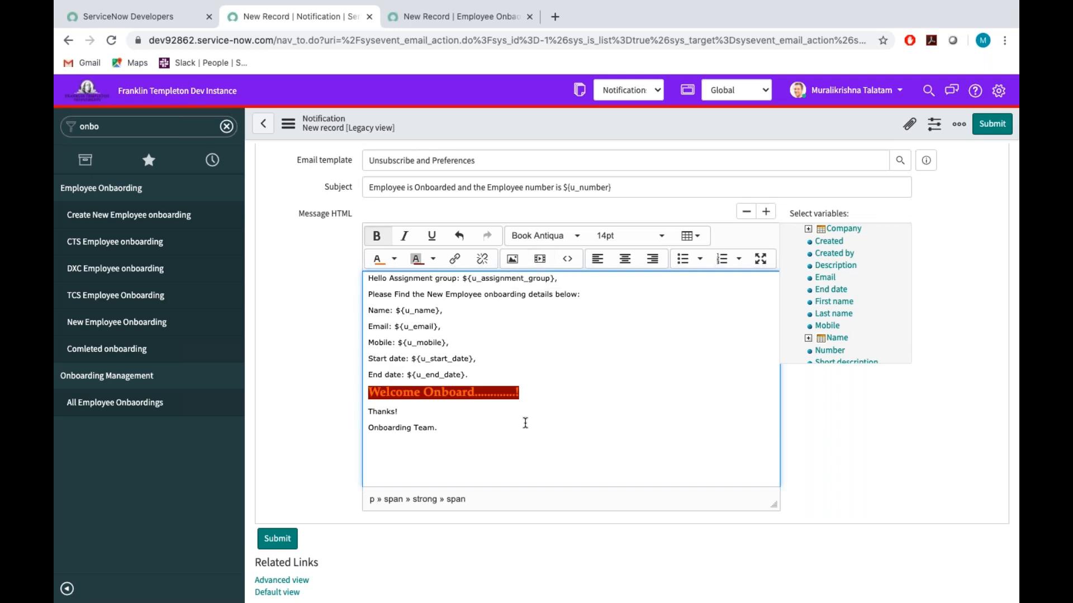
scroll(403, 359, up, 1)
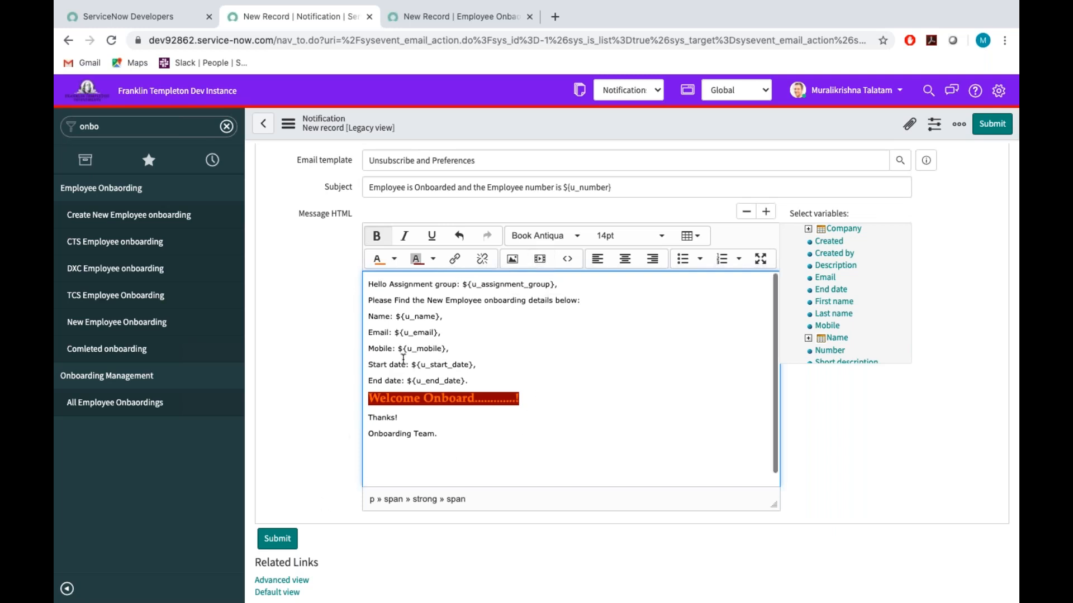
click(999, 129)
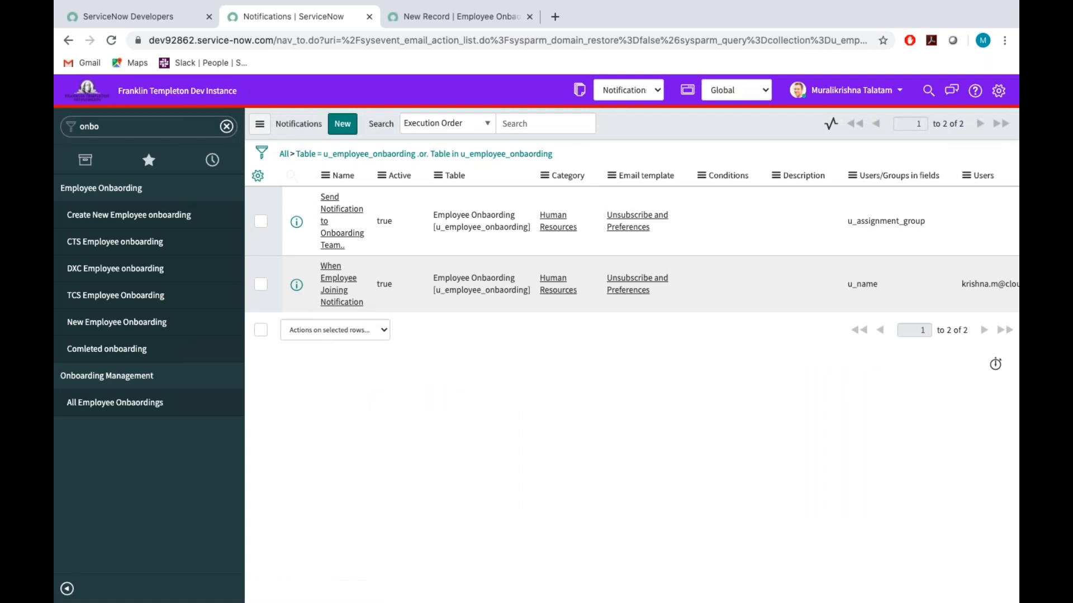
Start a new employee onboarding record and choose an employee from the user list as its Name.
click(98, 218)
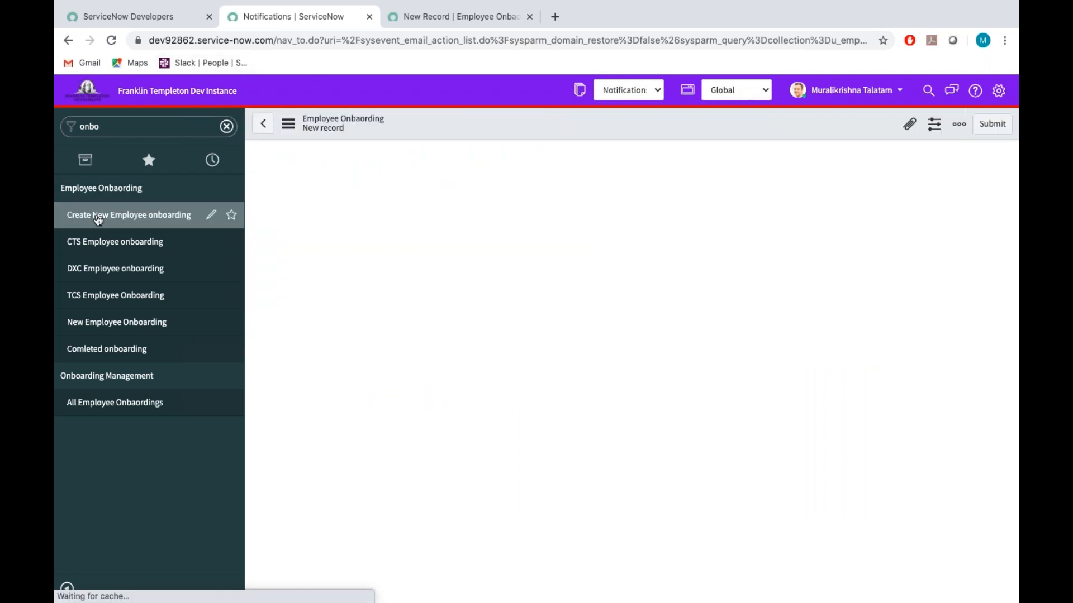
click(526, 199)
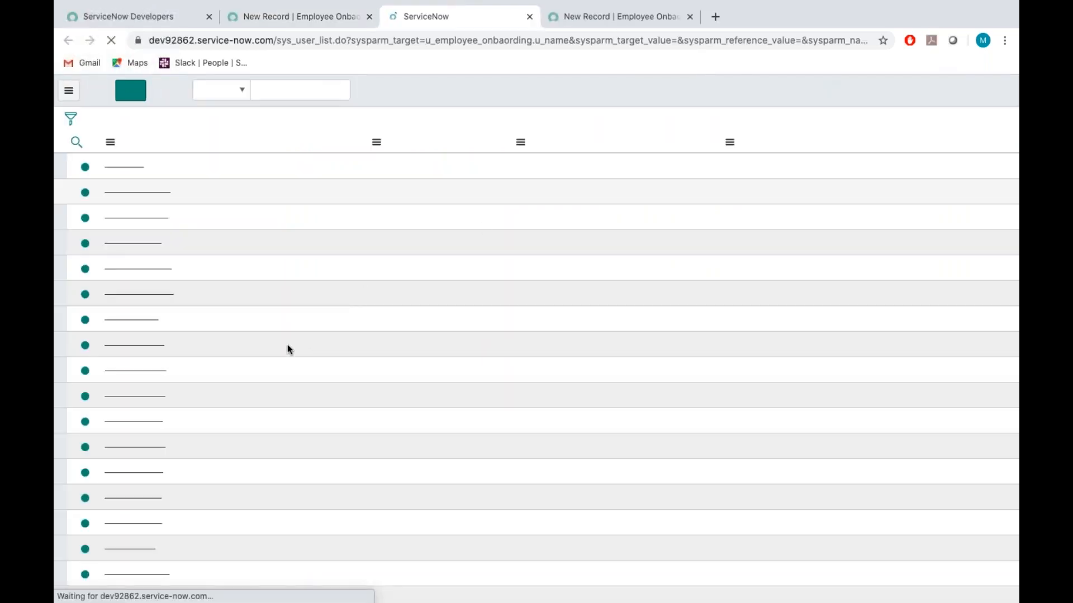
scroll(331, 377, down, 20)
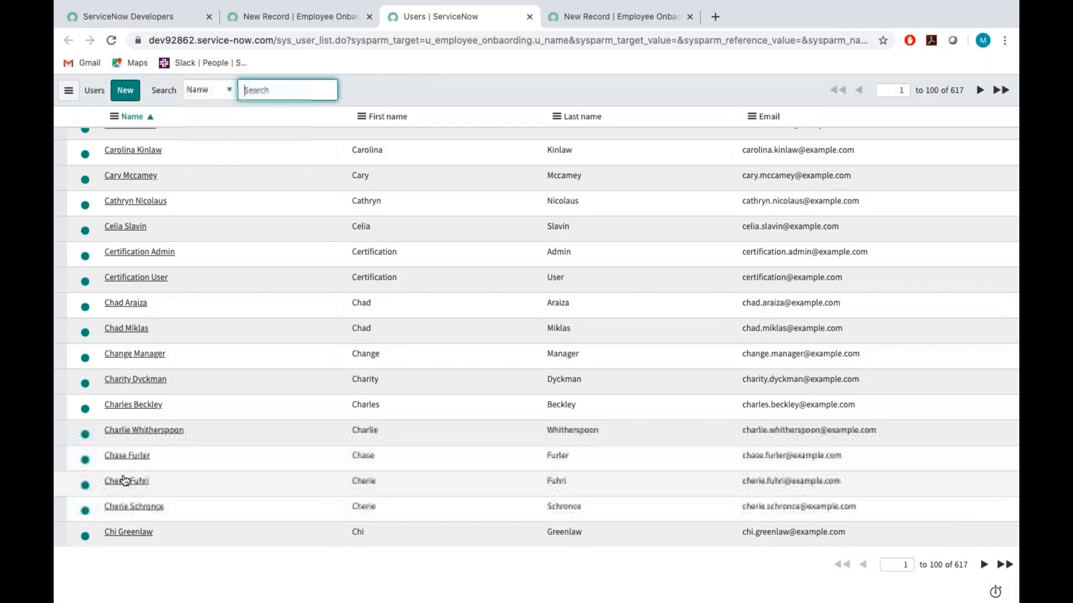
click(125, 480)
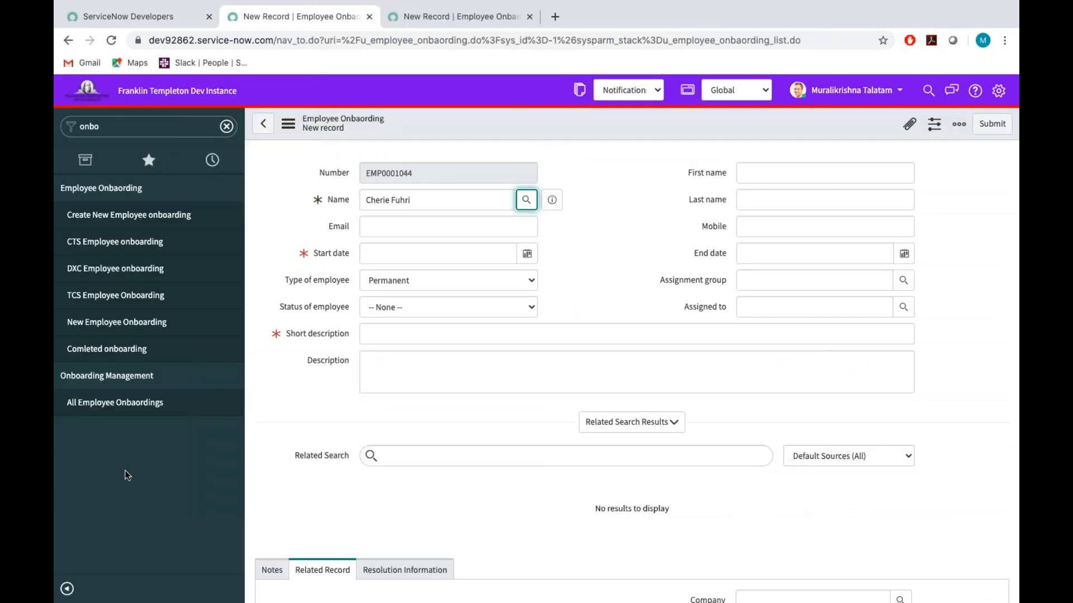
Copy the employee's e-mail address from the user record preview into the onboarding record's Email field.
click(552, 200)
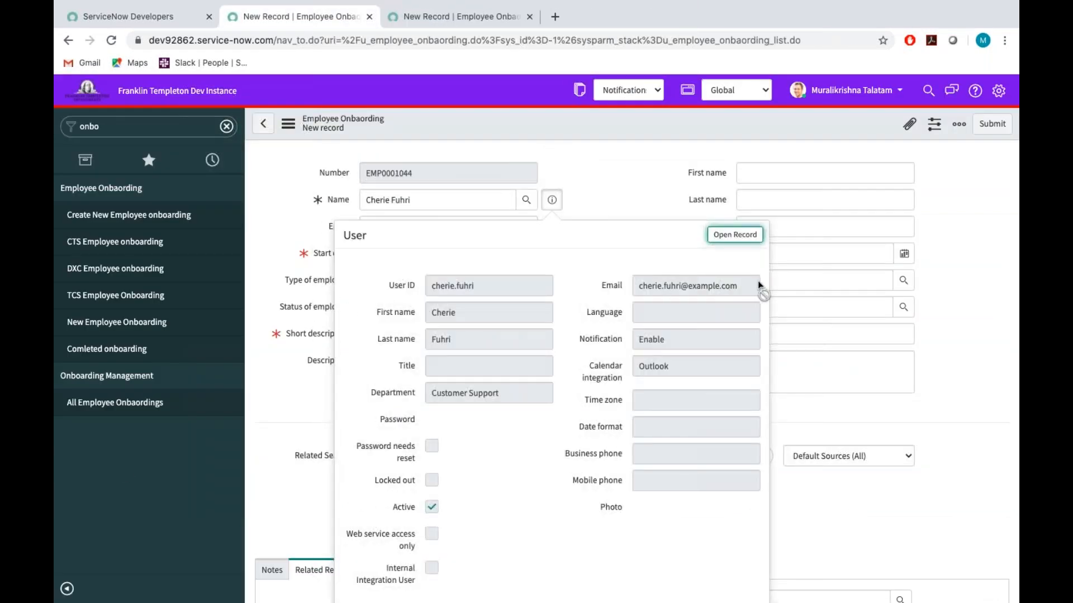
drag(747, 283, 635, 287)
key(ctrl+c)
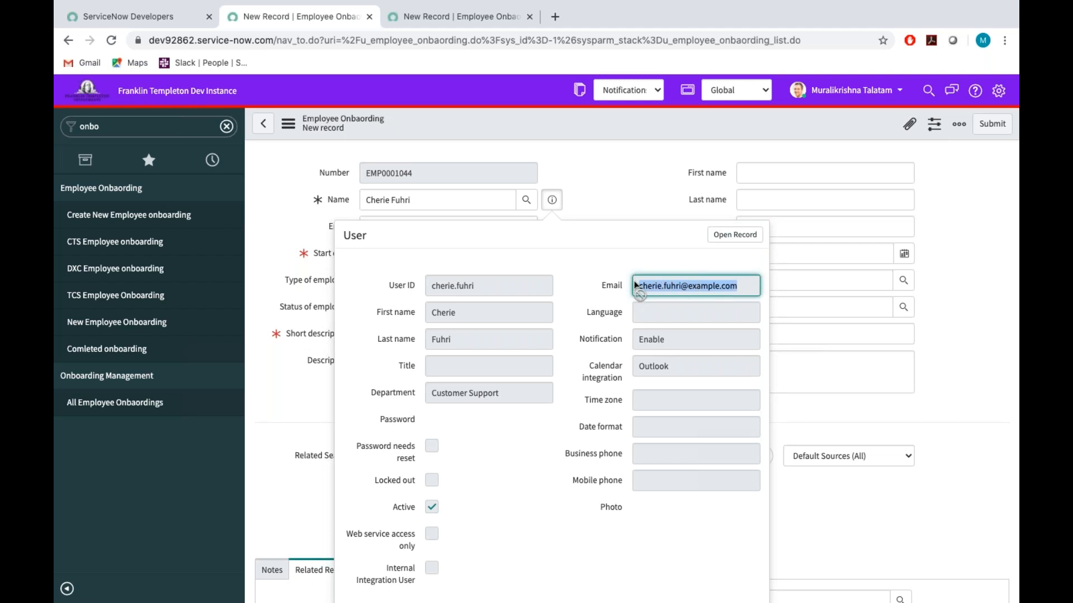
click(607, 176)
click(388, 228)
key(ctrl+v)
key(Tab)
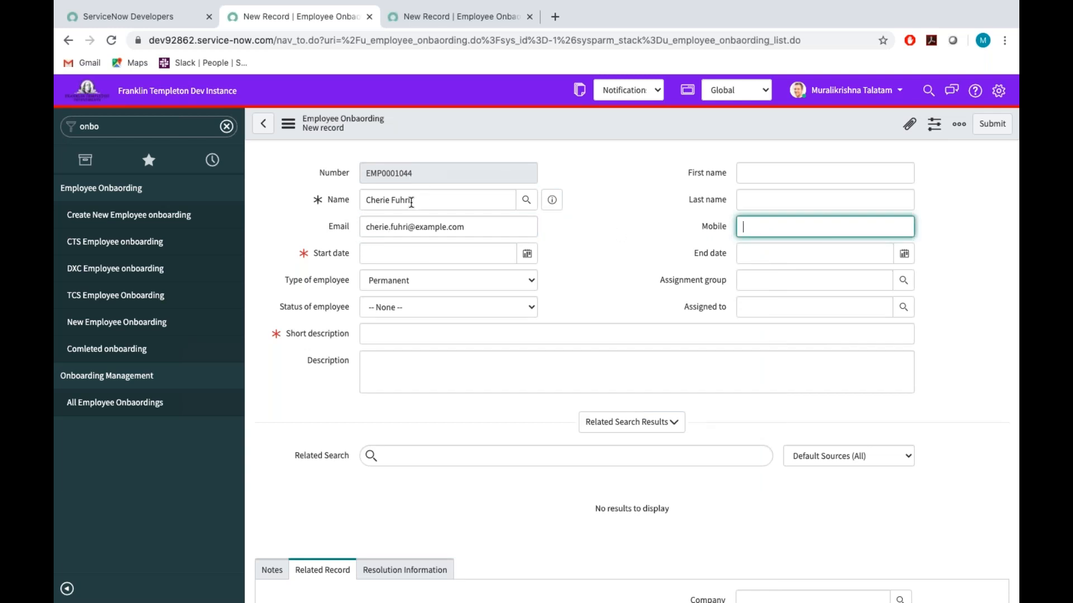
Copy the employee's name and split it between the First name and Last name fields.
drag(441, 199, 261, 205)
key(ctrl+c)
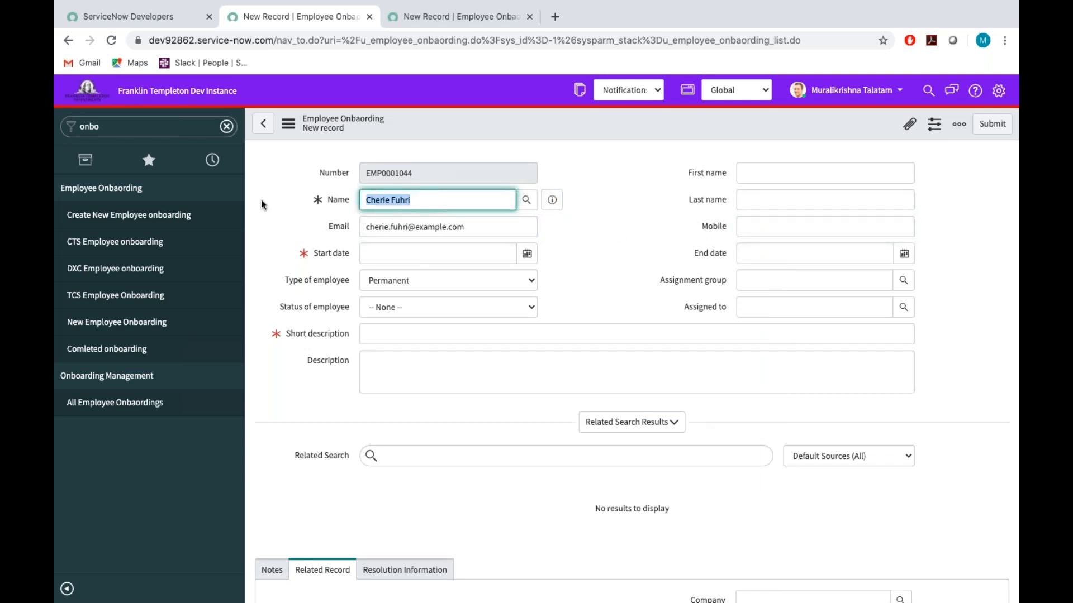
click(756, 172)
key(ctrl+v)
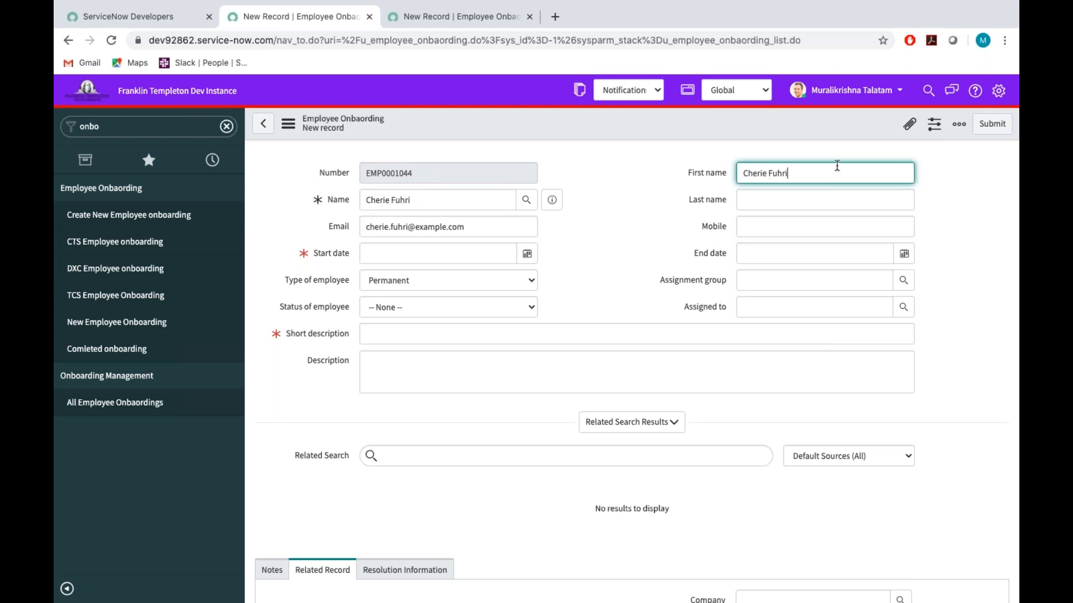
drag(805, 174, 768, 175)
key(ctrl+x)
click(747, 199)
key(ctrl+v)
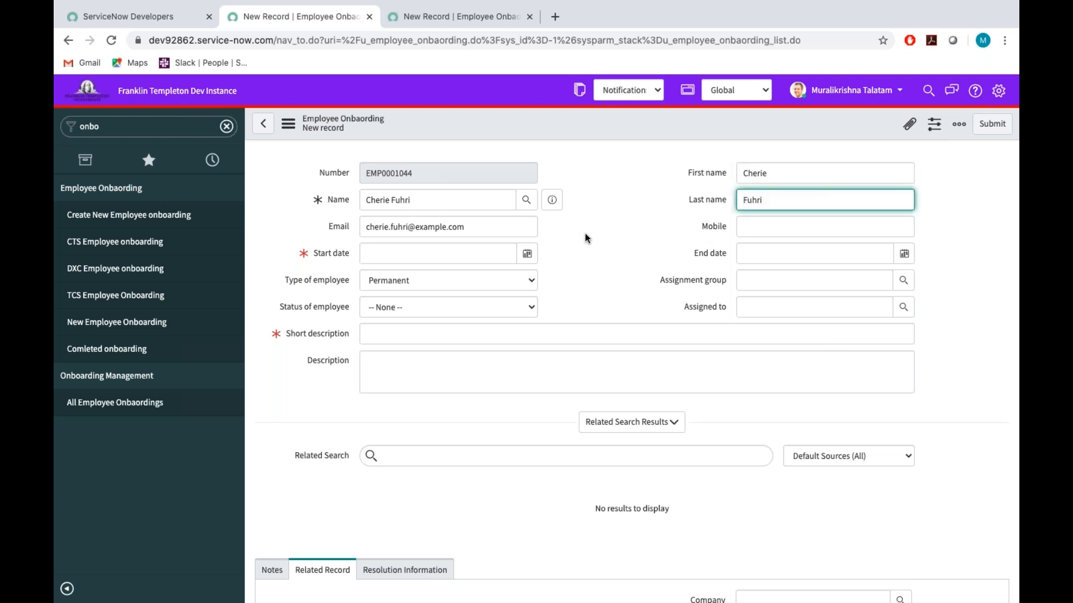
Enter the employee's mobile number and set the start date to 2020-06-20.
click(763, 222)
text(35252352)
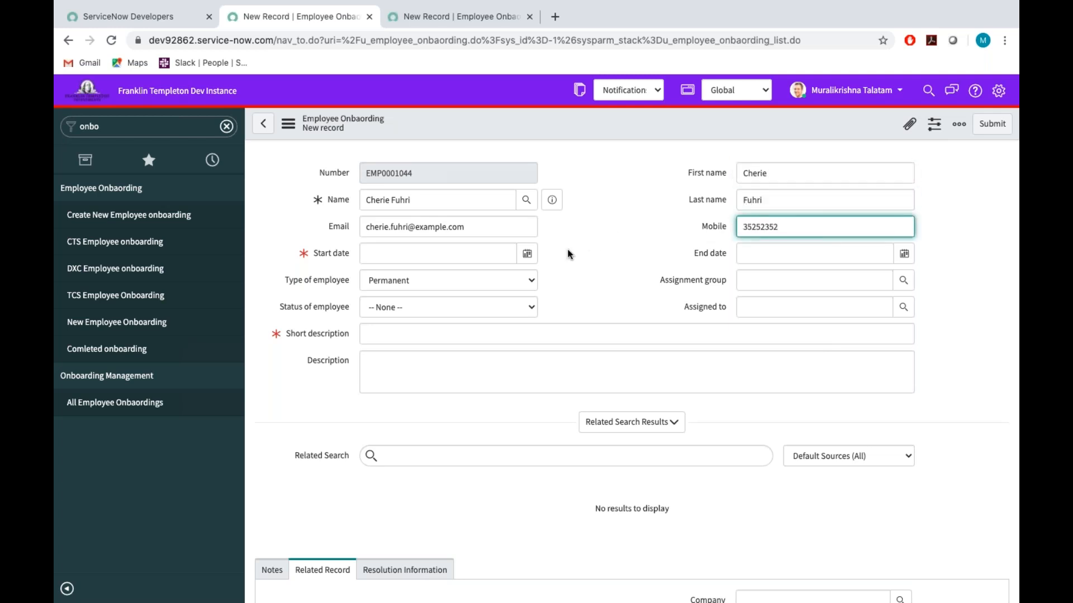
click(527, 253)
click(487, 329)
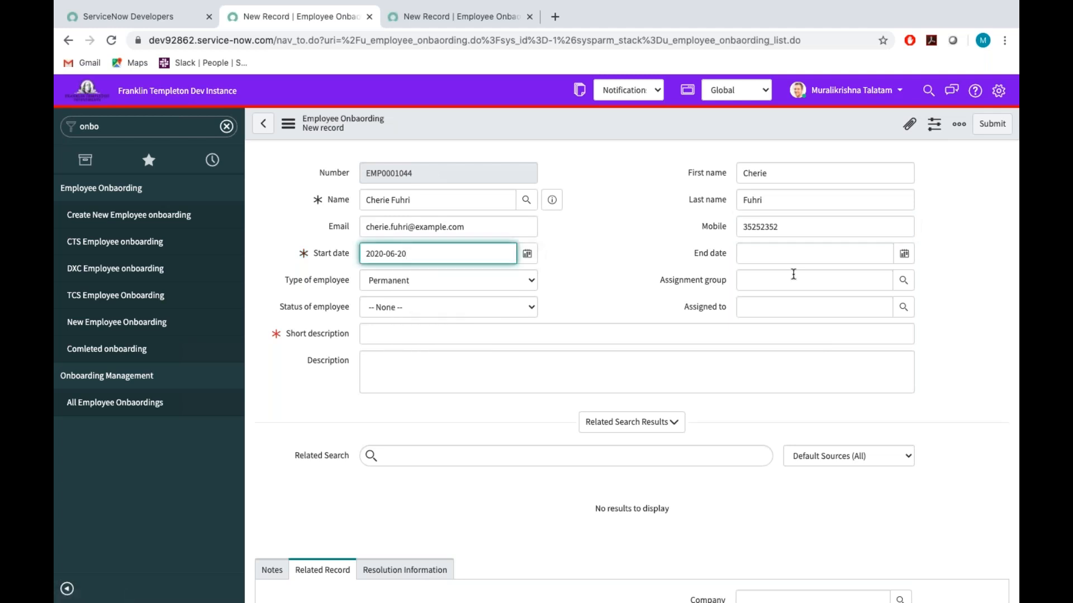
Set the employee's end date to 2021-06-27.
click(903, 254)
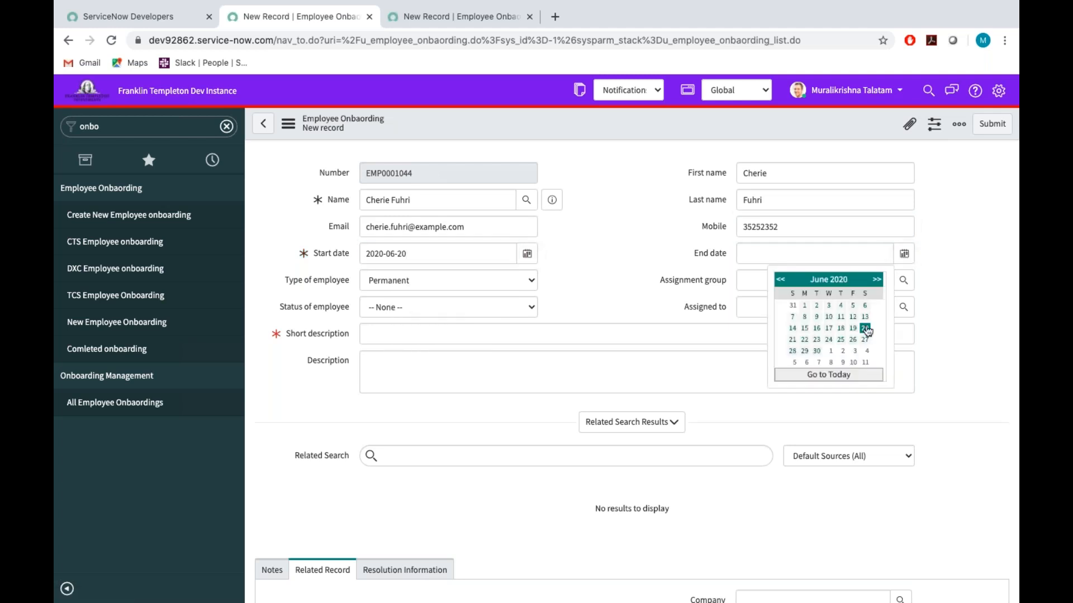
click(865, 340)
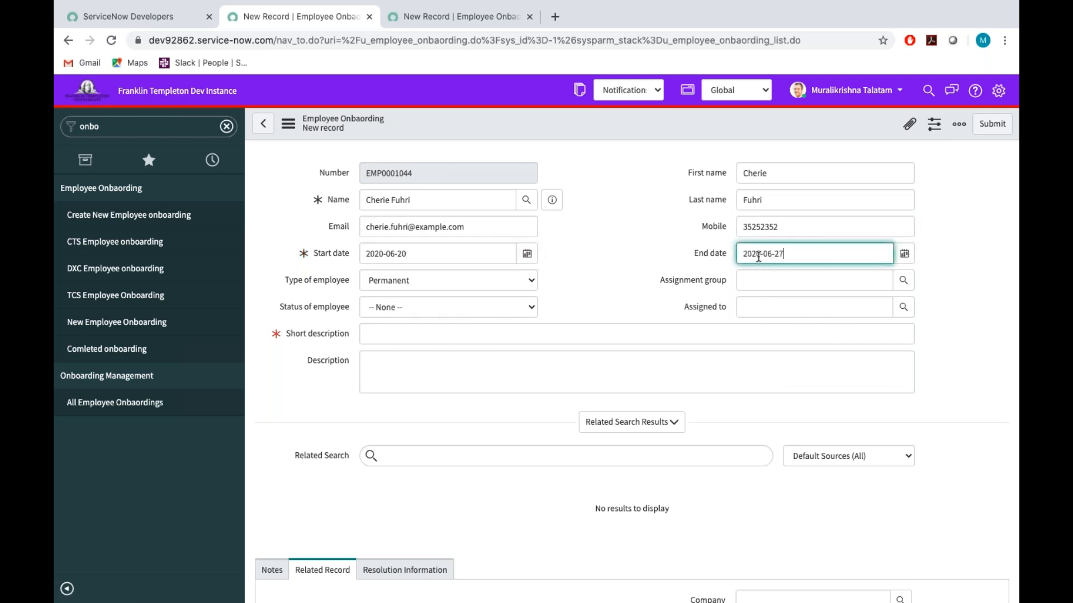
drag(764, 255, 757, 255)
key(BackSpace)
text(1)
click(585, 286)
Set the status of employee to New and enter "Employee is onboarded" as the short description.
click(422, 313)
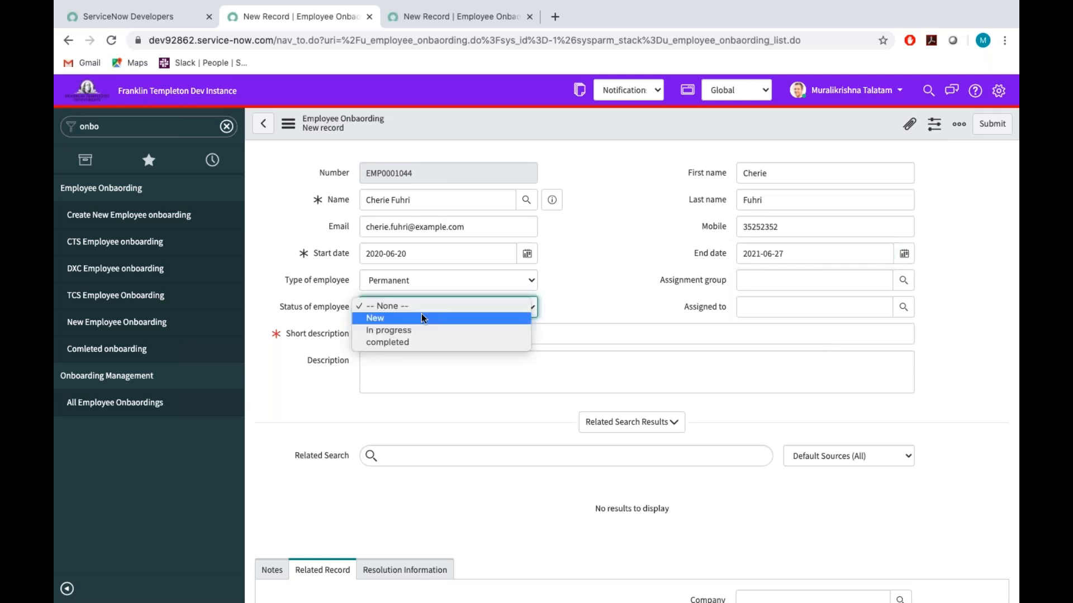
click(391, 323)
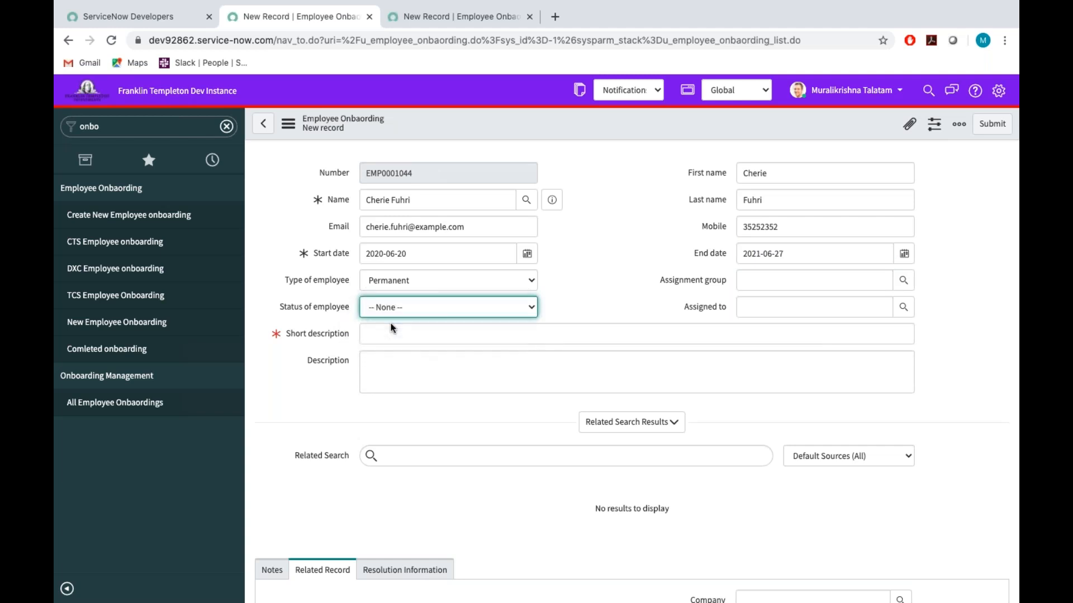
click(375, 339)
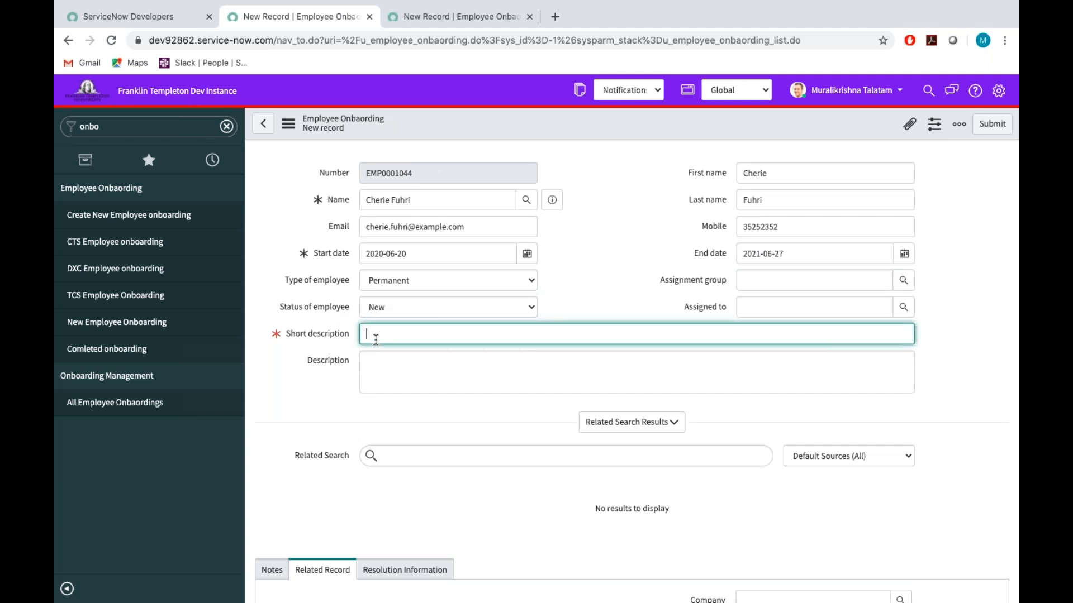
text(Employee is onboarded)
click(403, 373)
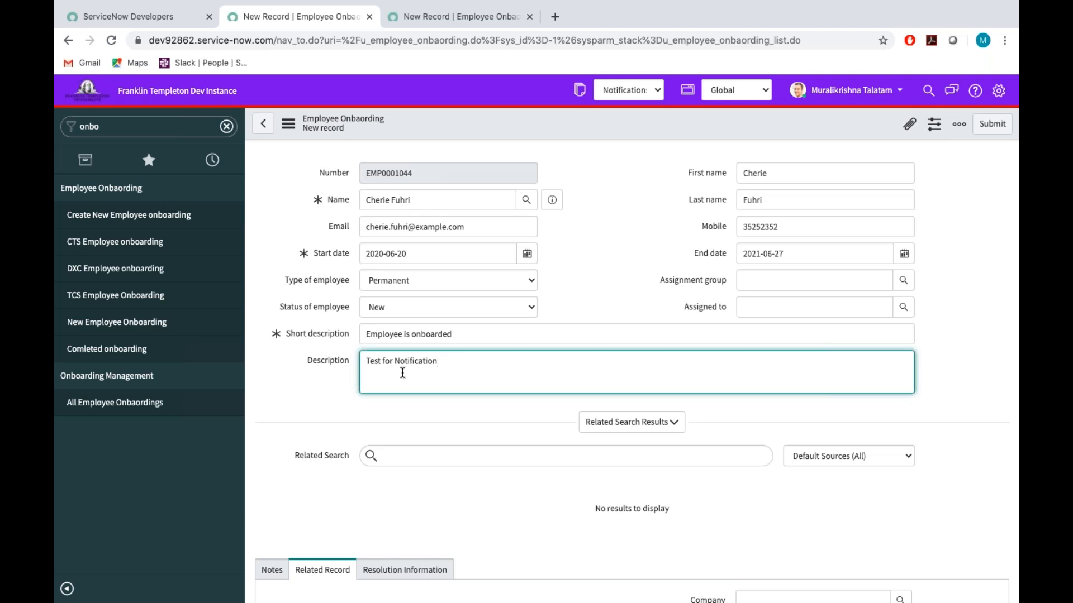
Set the assignment group to Onboarding Team For All Companys and submit the employee onboarding record.
click(753, 276)
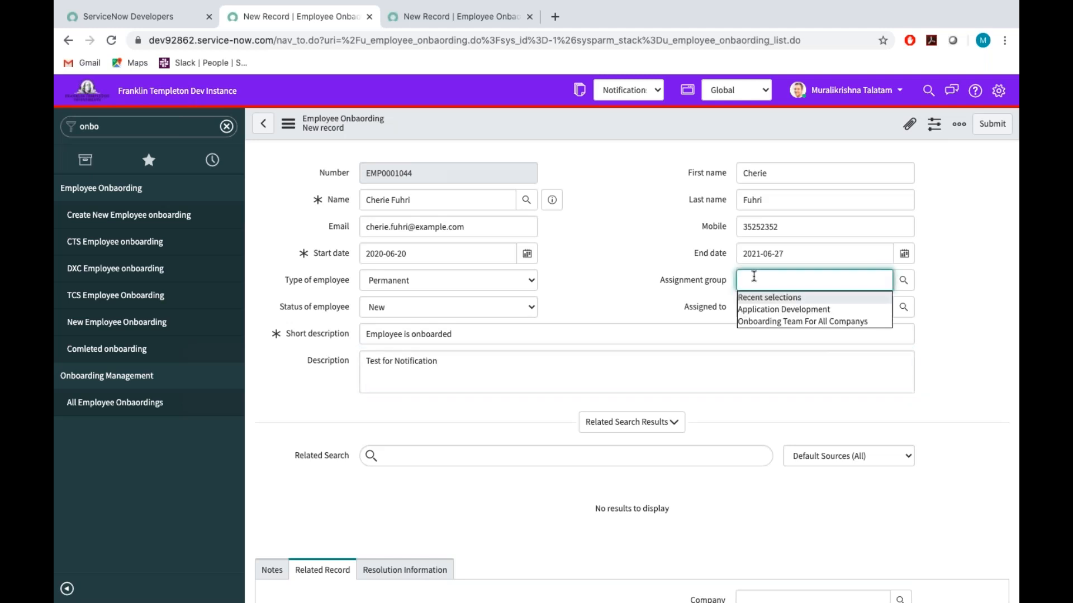
click(781, 322)
click(626, 222)
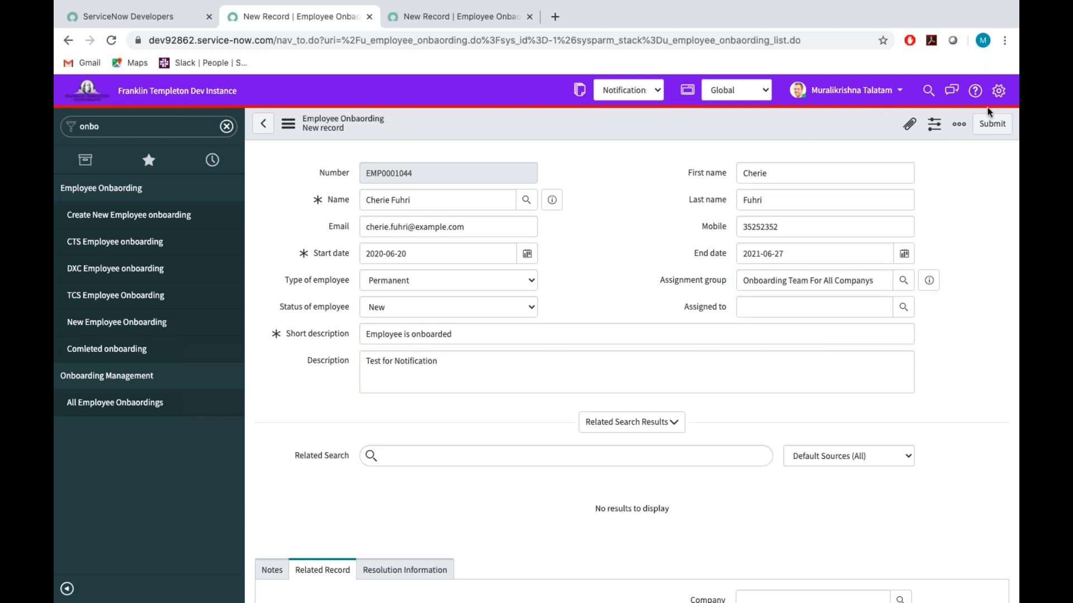
click(994, 126)
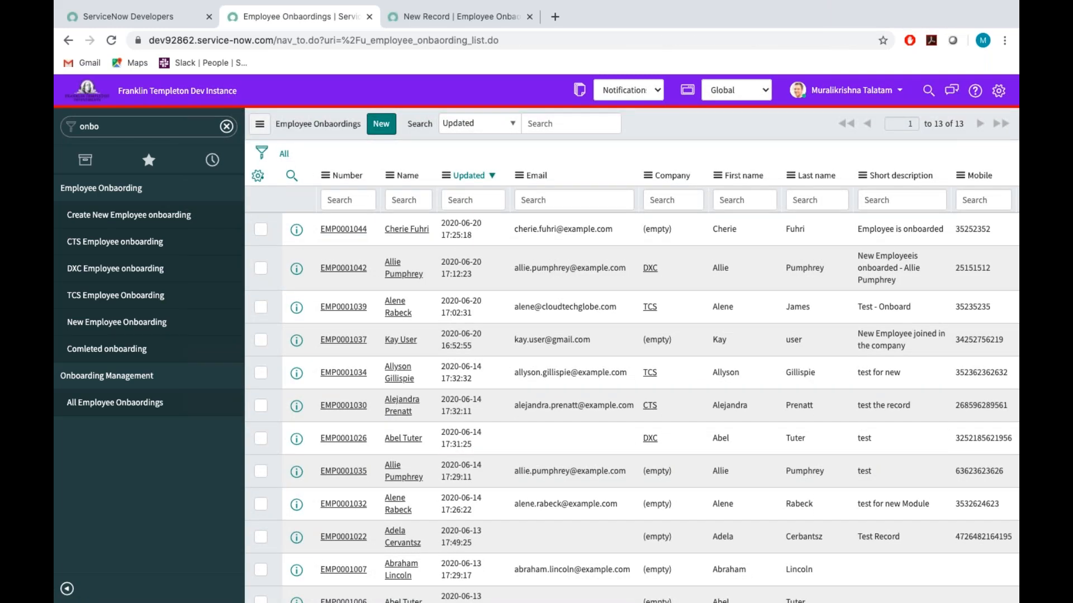
Find the system log of emails through the navigator and refresh its list of emails created today.
double_click(167, 125)
key(BackSpace)
text(emails)
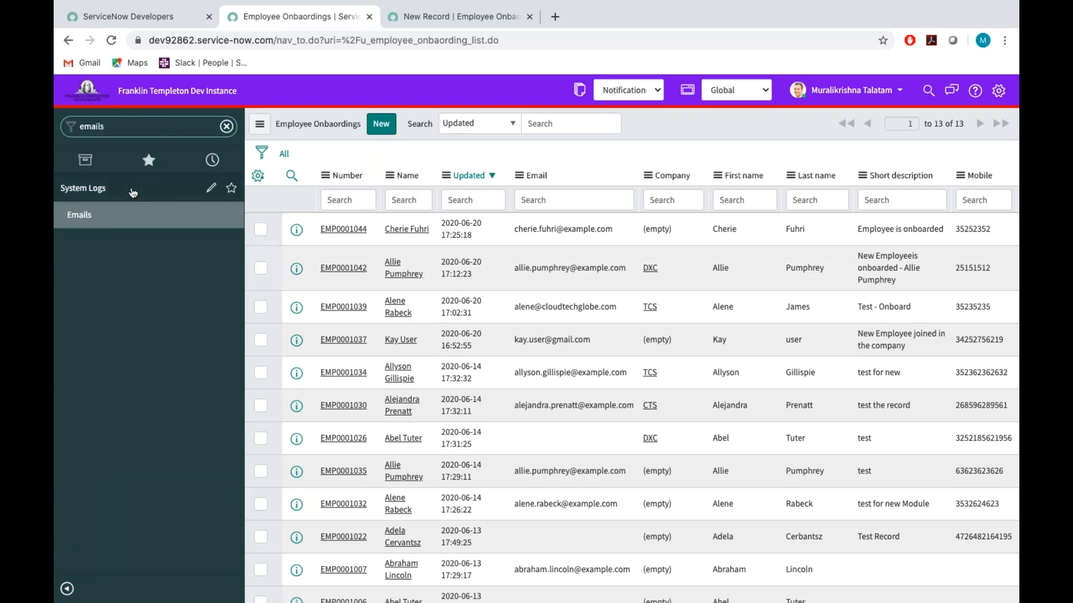
click(90, 217)
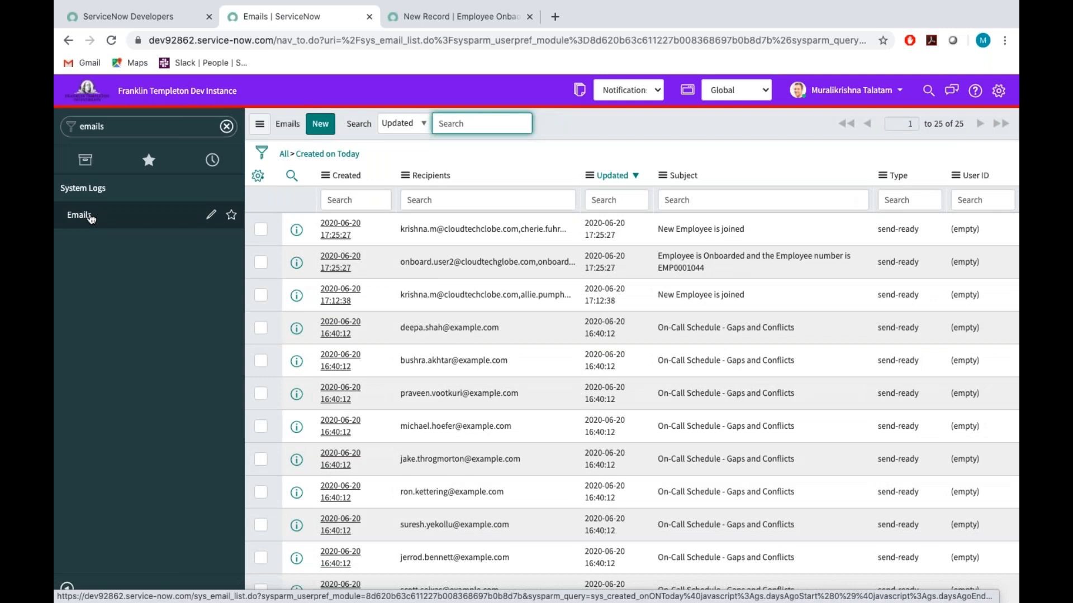
right_click(753, 119)
click(789, 188)
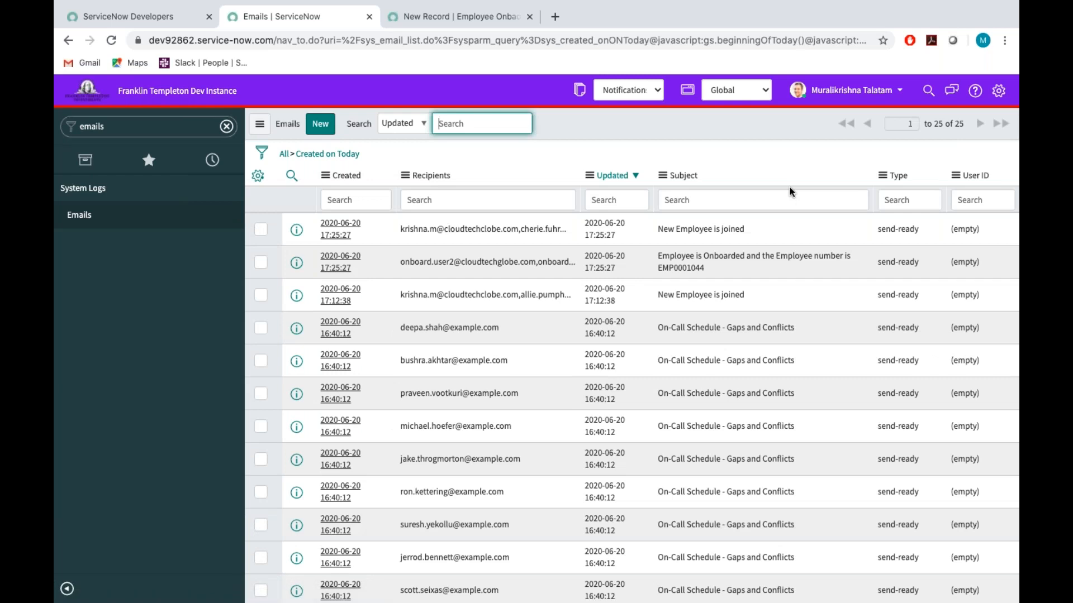
Open the newest "New Employee is joined" email separately, review its recipients, and preview its HTML body.
middle_click(337, 229)
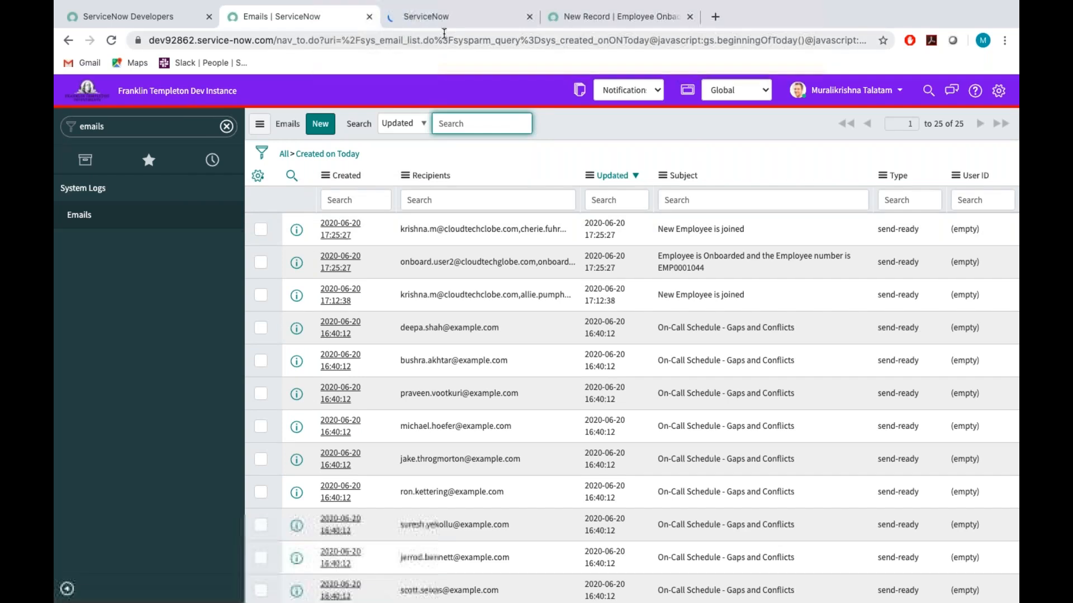
click(460, 22)
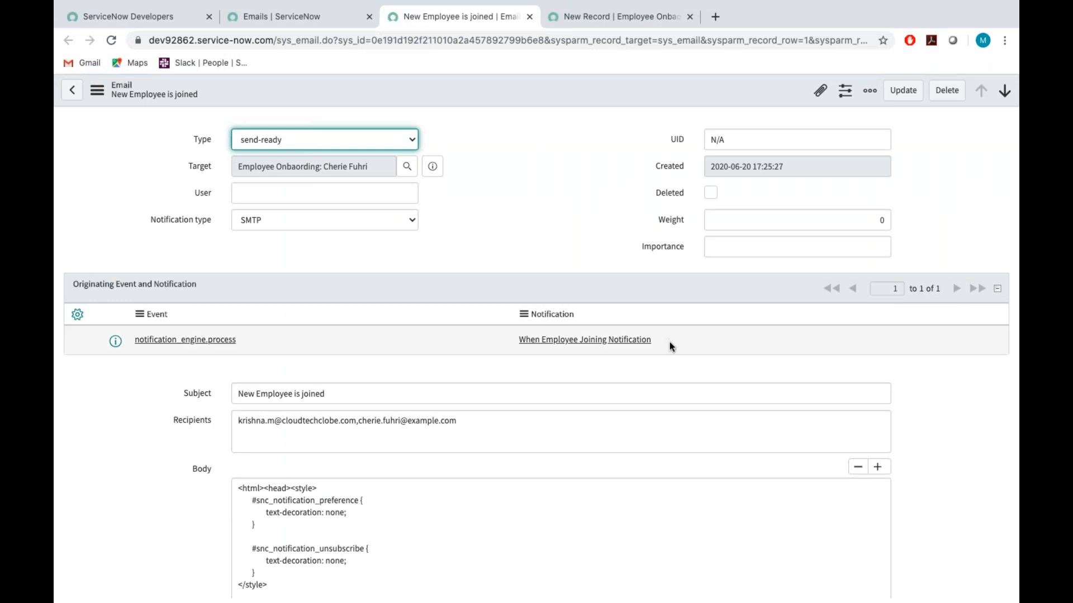
scroll(575, 377, down, 4)
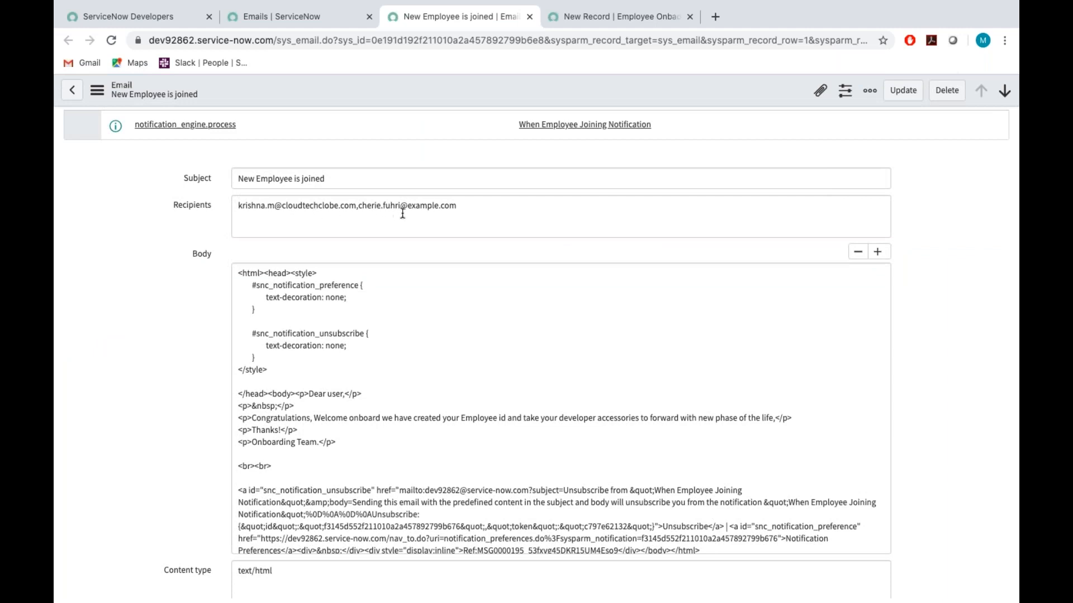
scroll(406, 266, down, 7)
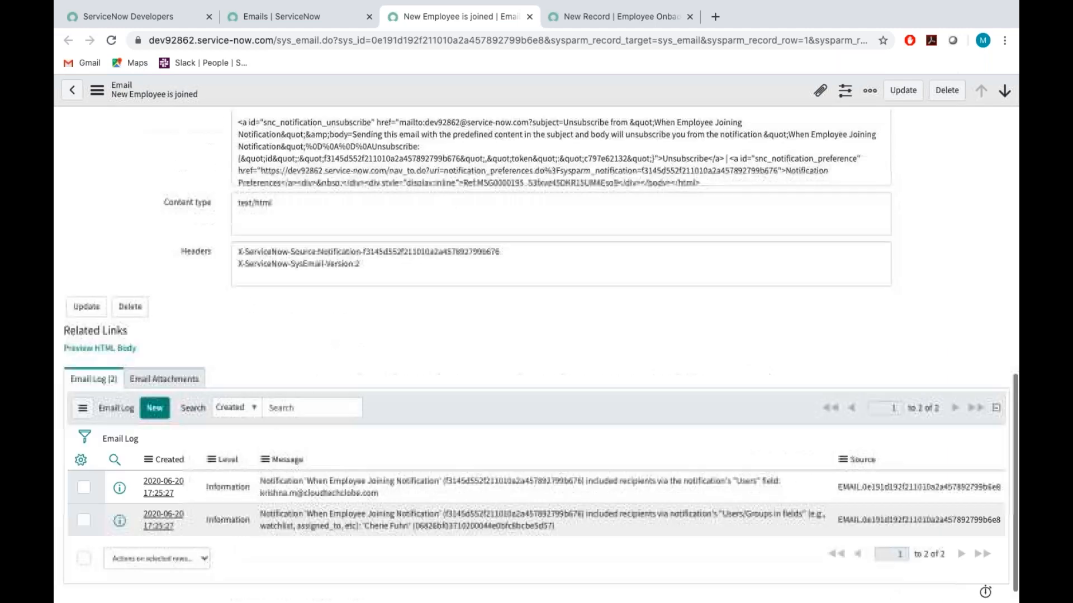
click(99, 337)
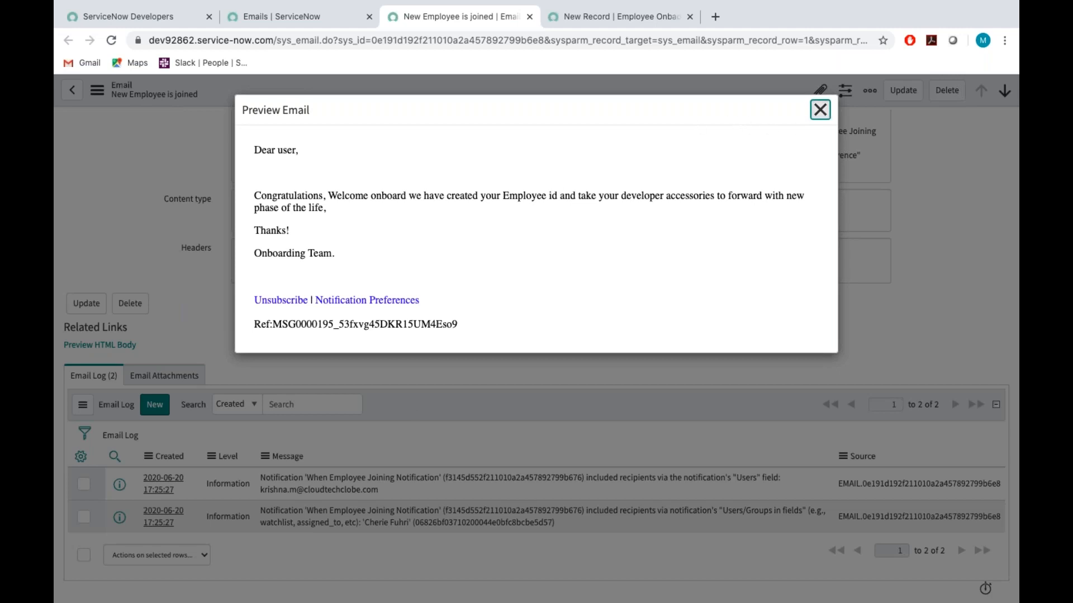
click(820, 110)
Open the newest "Employee is Onboarded" email from the log, check its subject and recipients, and preview its HTML body.
click(298, 16)
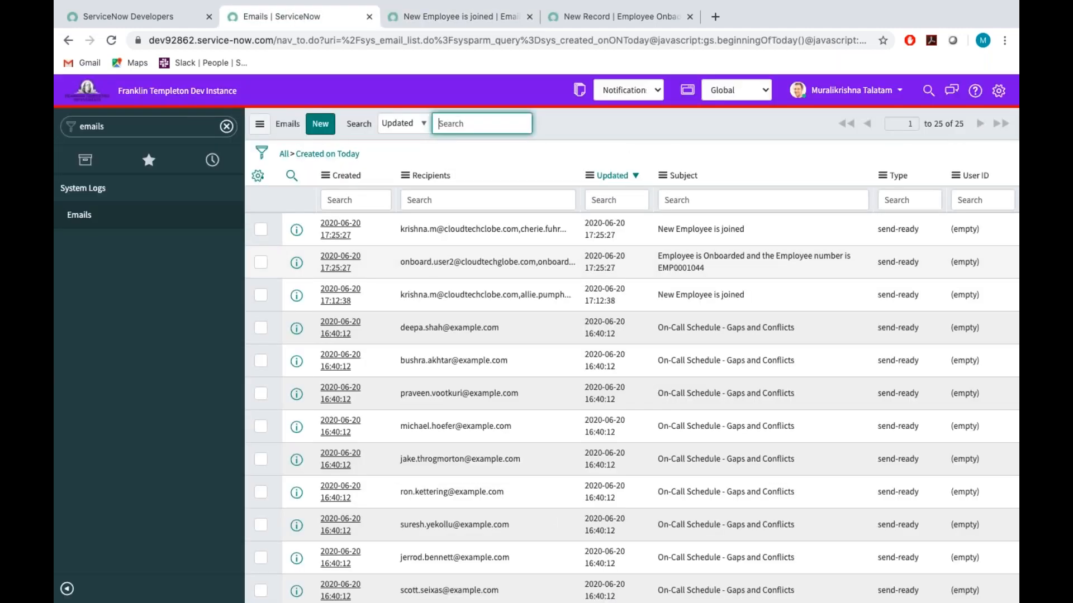
super+click(339, 259)
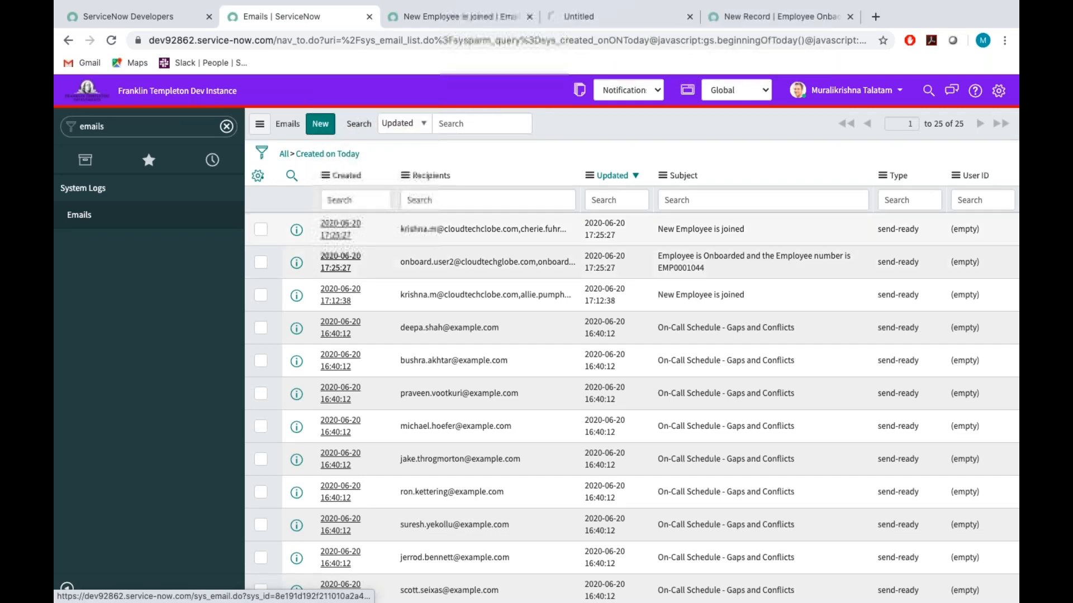
click(587, 18)
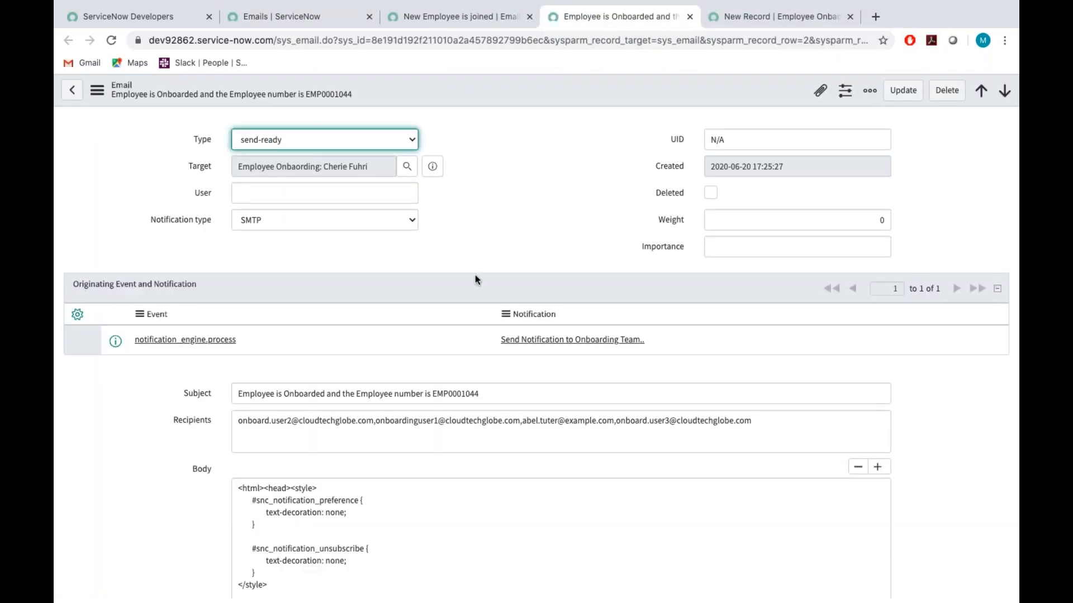
scroll(475, 275, down, 3)
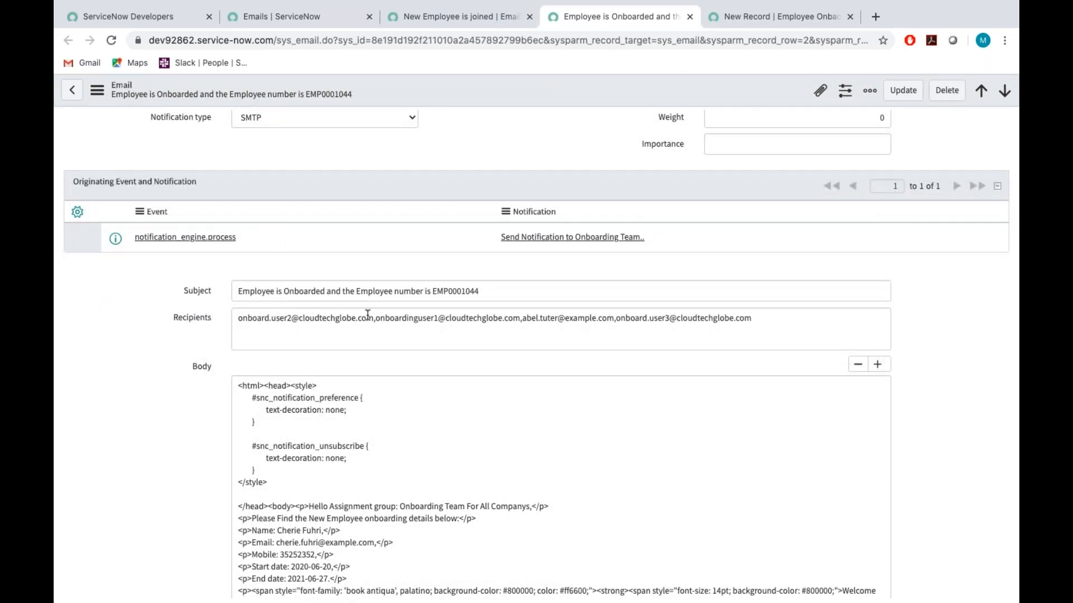
double_click(451, 290)
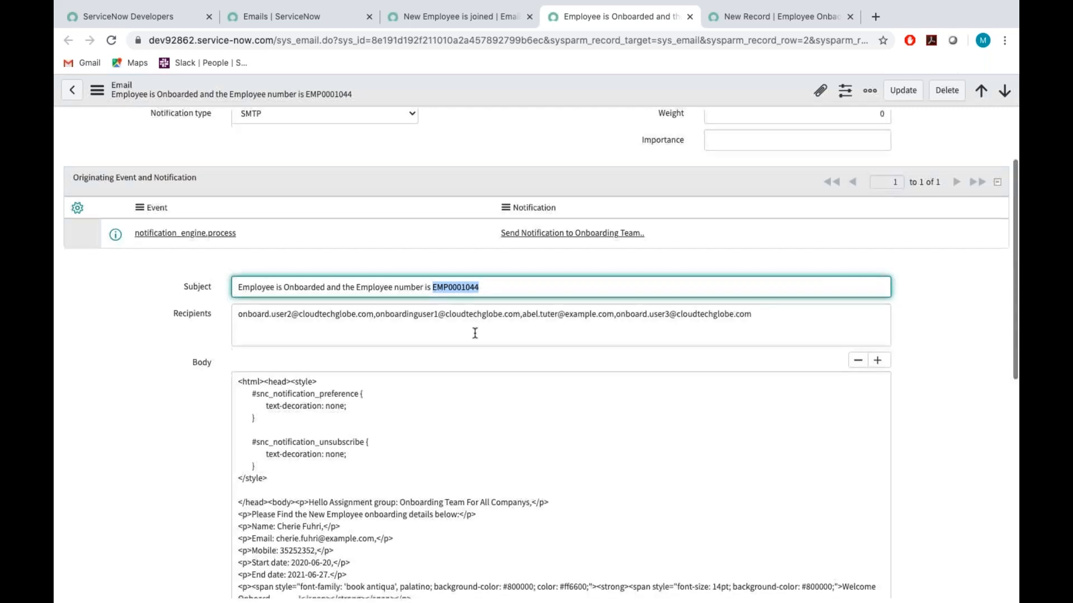
scroll(474, 334, down, 10)
click(84, 347)
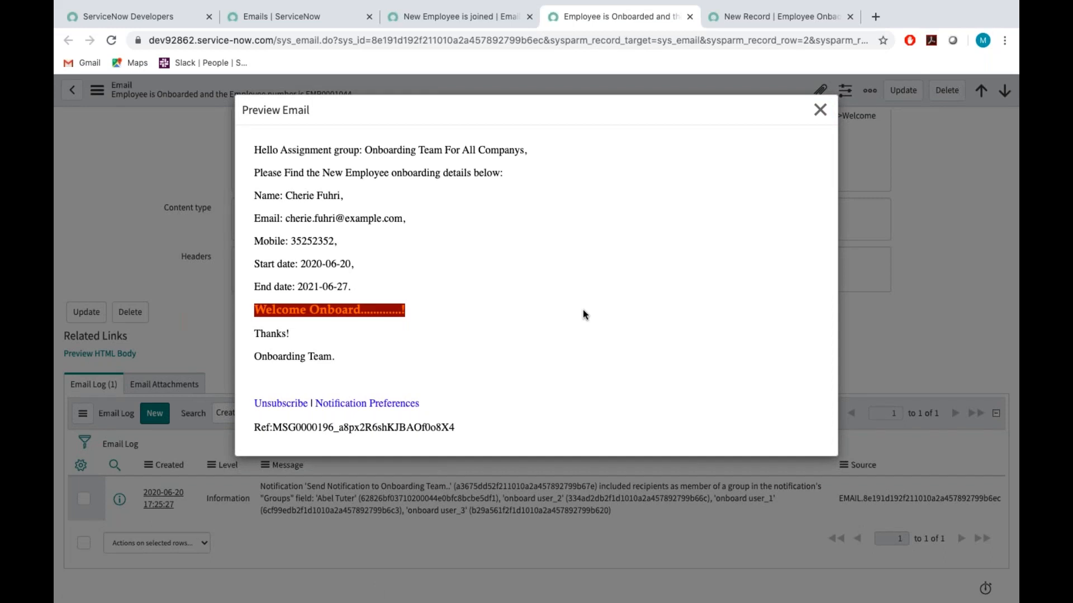
Check the assignment group greeting, employee details, dates and message reference in the previewed email, and close the preview.
triple_click(330, 144)
double_click(429, 145)
double_click(485, 148)
double_click(366, 173)
click(282, 194)
double_click(334, 284)
drag(273, 428, 478, 433)
click(479, 433)
click(820, 110)
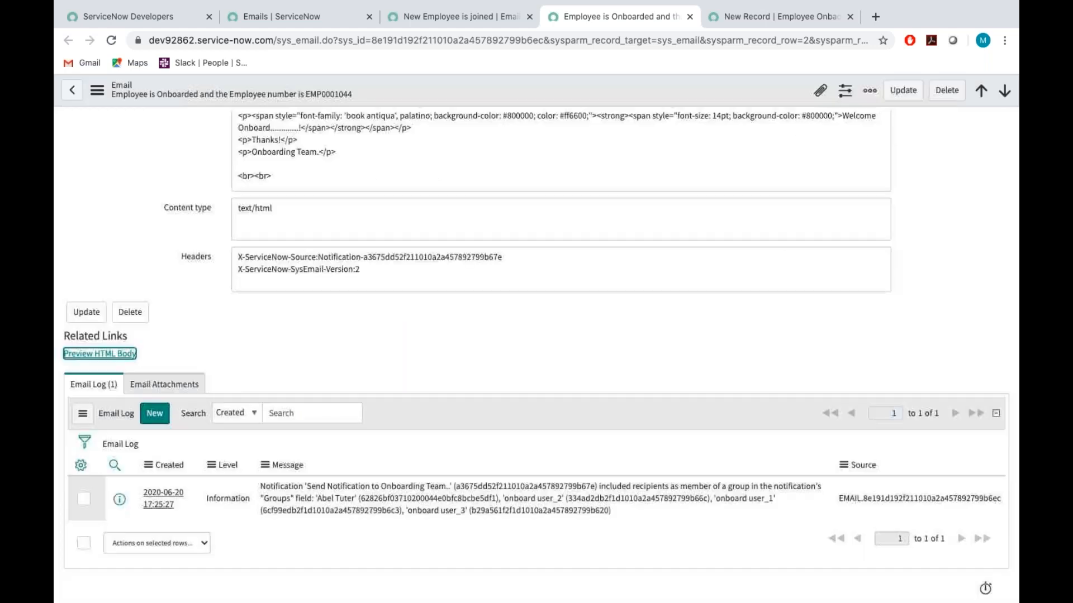
Close both opened email pages and the unsaved new onboarding record page, discarding its changes.
click(481, 21)
click(530, 17)
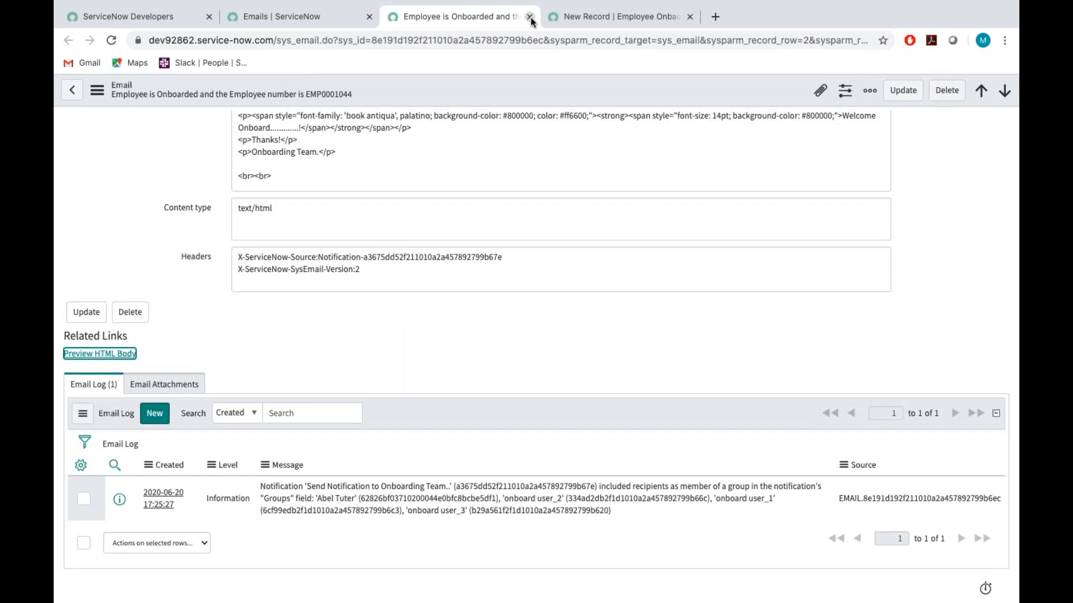
click(530, 18)
click(529, 17)
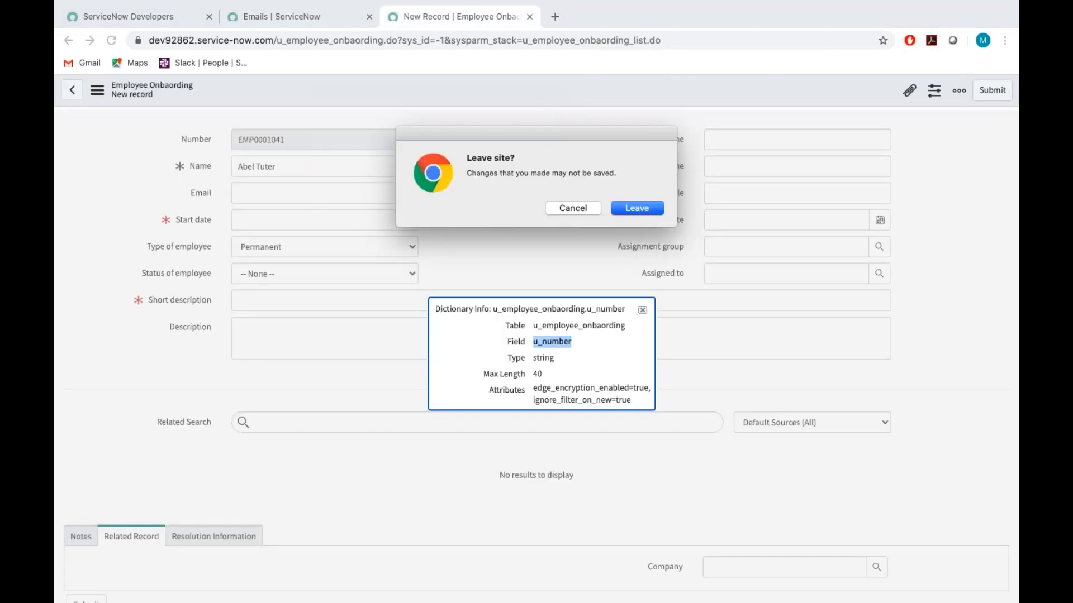
click(636, 209)
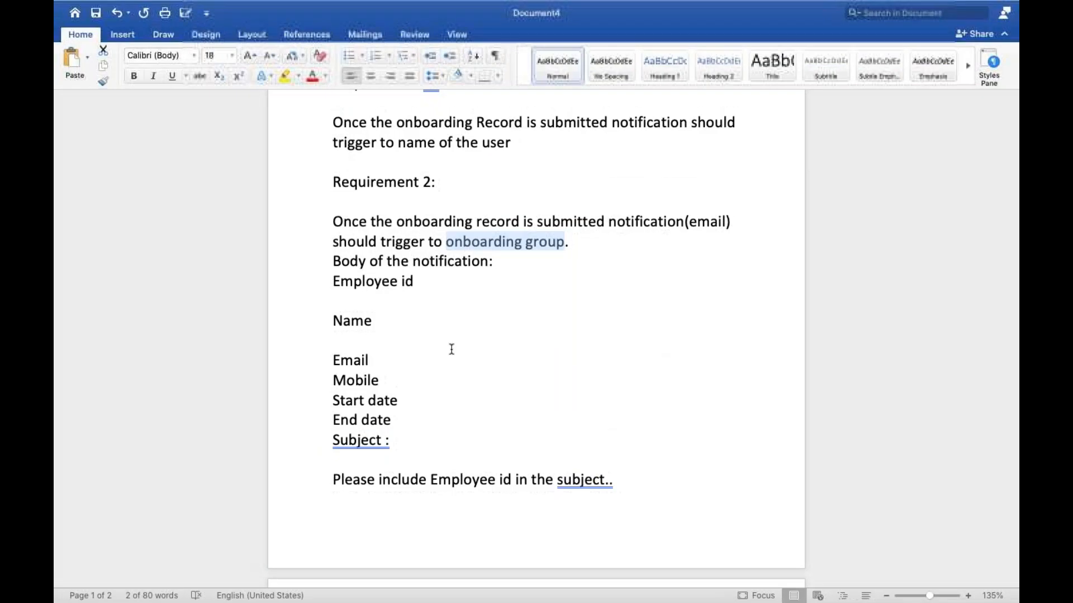
In the Word requirements document, add the heading "Requirement 3:" below the note about creating an update set.
scroll(450, 347, down, 3)
scroll(417, 488, down, 7)
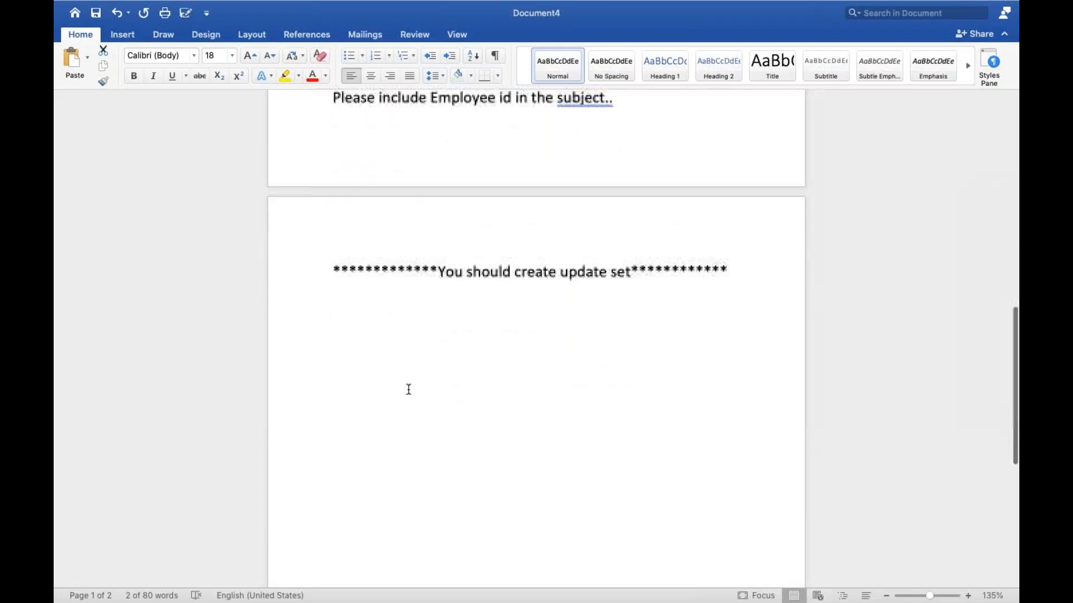
scroll(412, 385, up, 1)
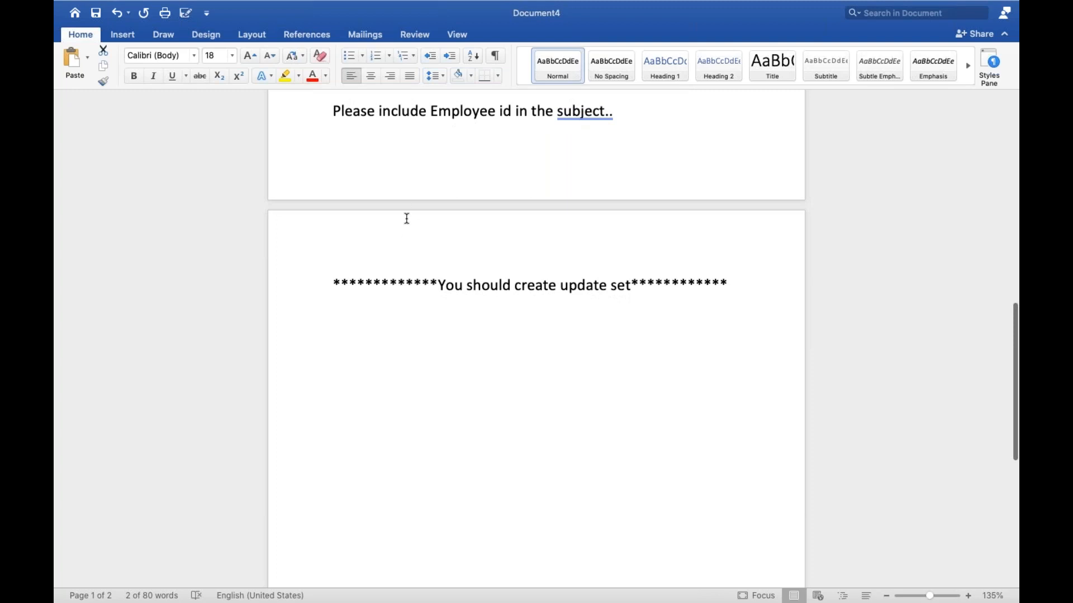
click(377, 339)
text(Requo)
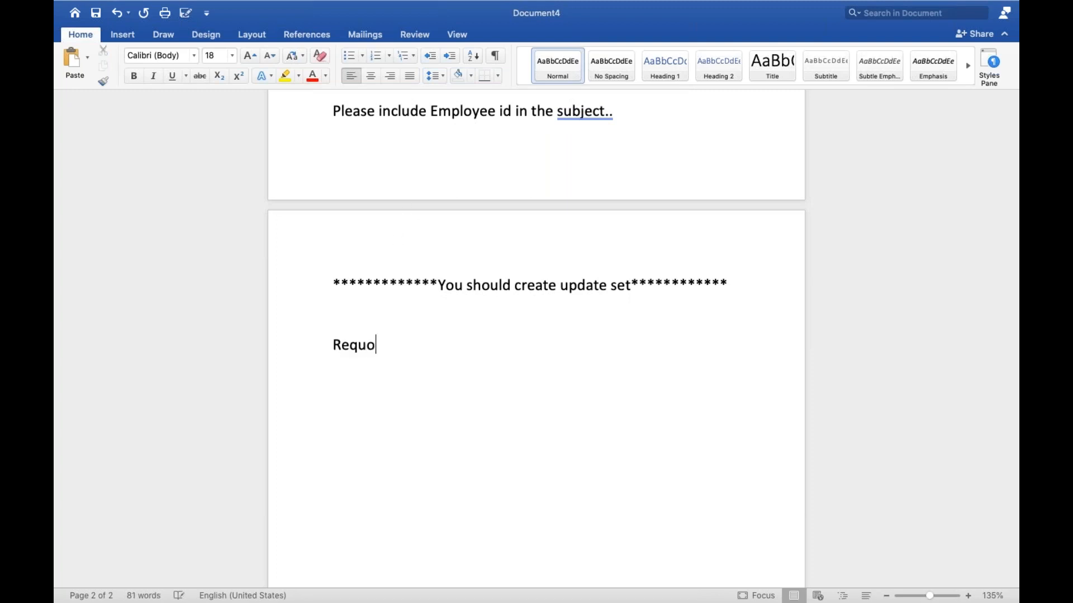
text(remt)
key(BackSpace)
key(BackSpace)
key(BackSpace)
key(BackSpace)
key(BackSpace)
text(irement 3:)
key(Return)
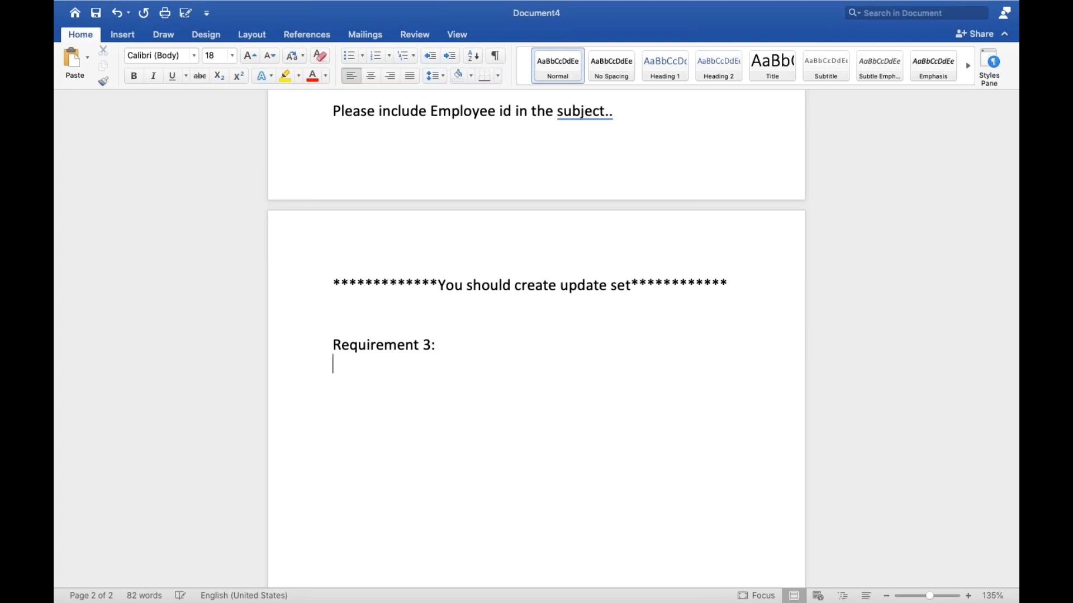
Begin the requirement's description with "When this onboard record is assigned to Particular user".
text(When this onboard record)
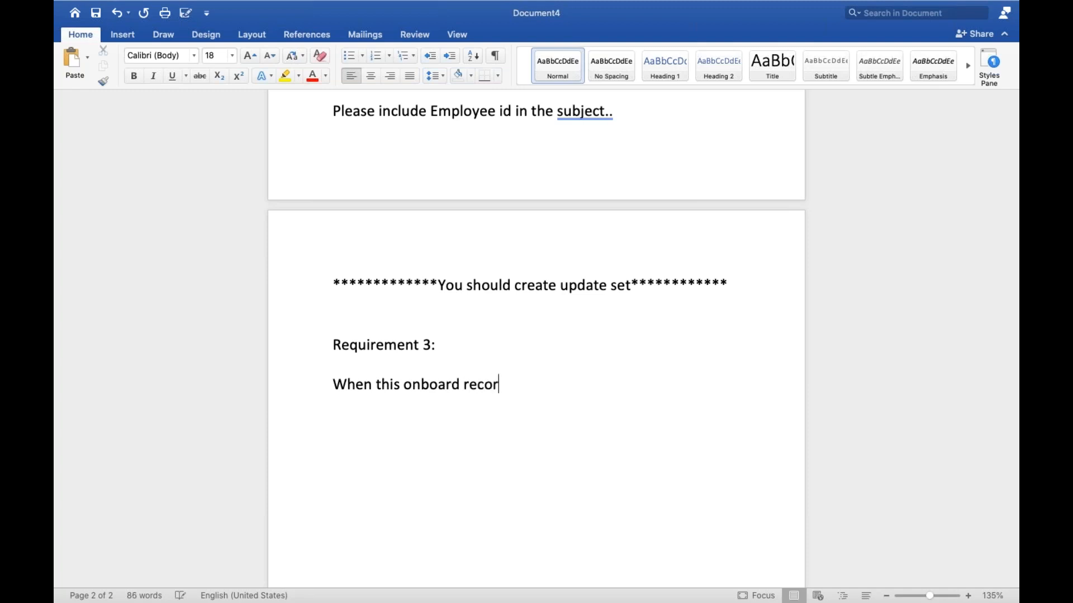
text( is assigned to)
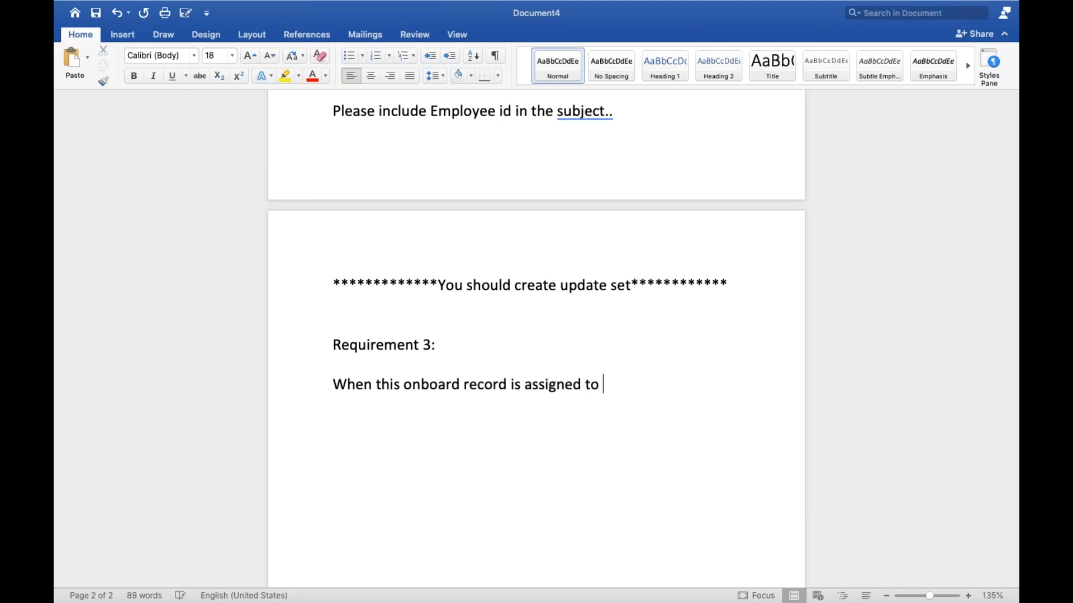
text( Particular user I need to sen)
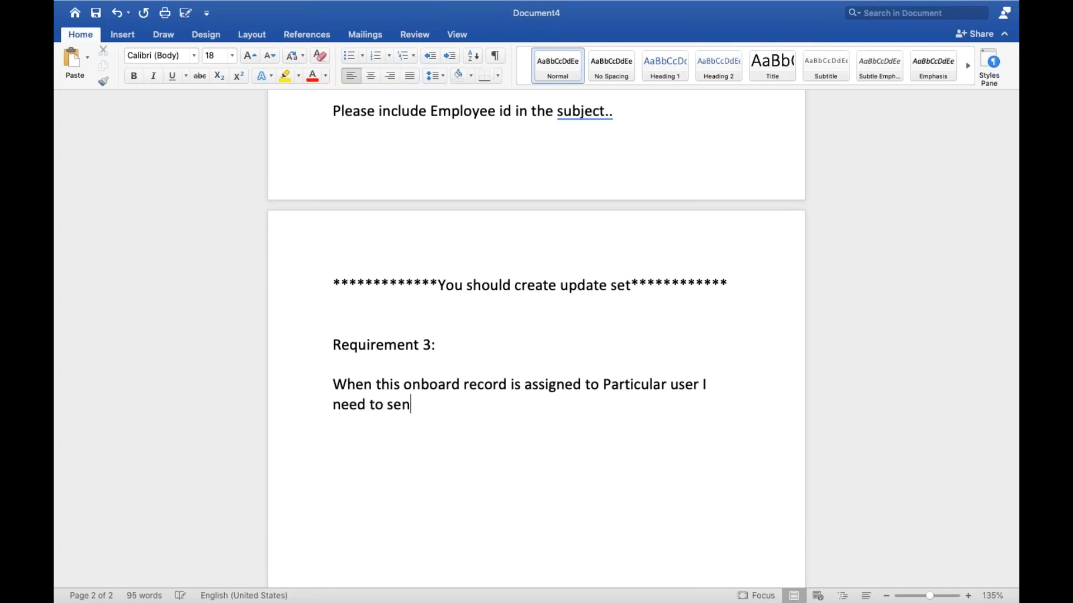
text(d notification to )
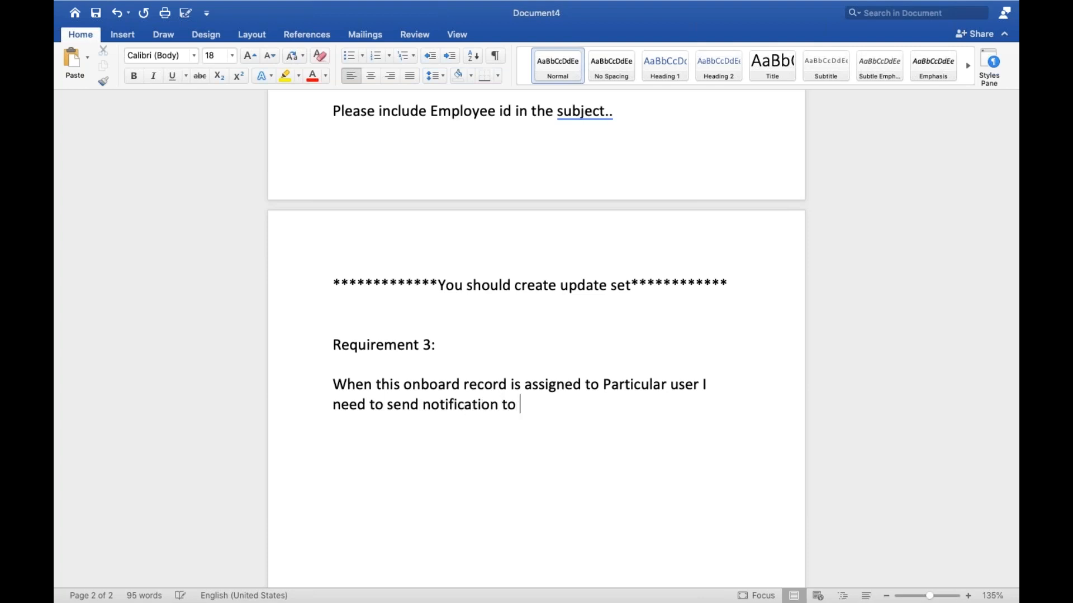
text(ASSign to filed)
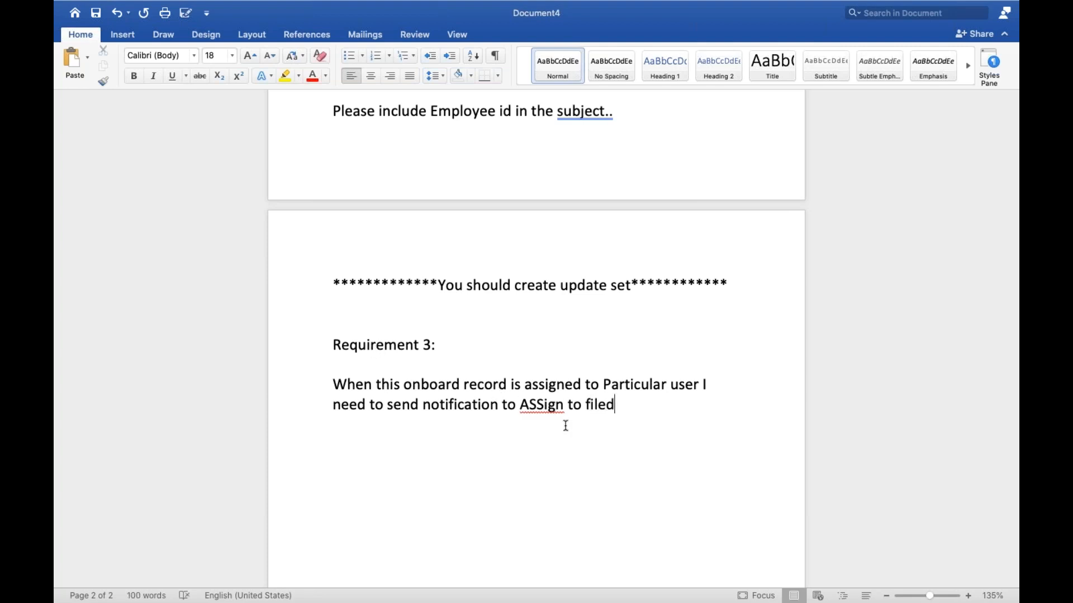
text(.)
Add the line "Condition is : Assign to is not empty" below the requirement sentence.
key(Return)
text(condition is)
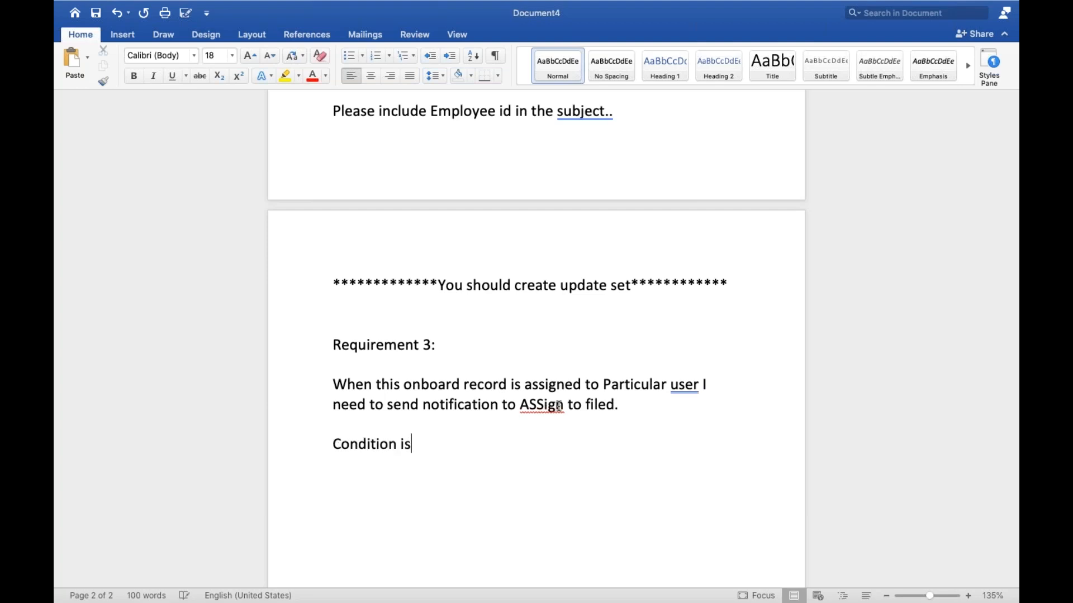
text( : Assign to is not emp)
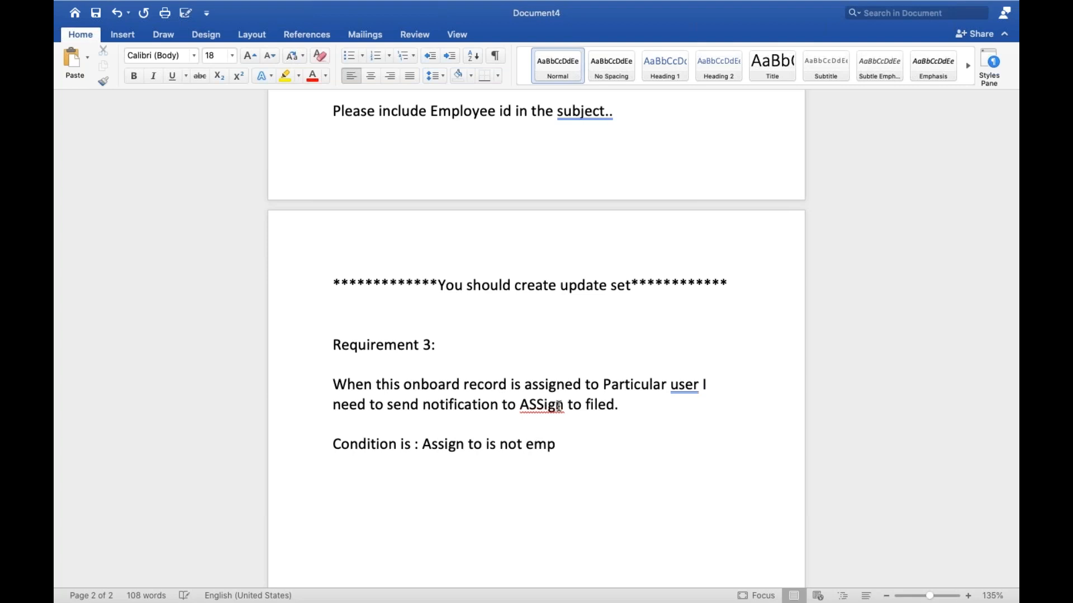
text(ty)
Add the line "Notification should go to assign to" below the condition line of Requirement 3.
key(Return)
key(Return)
text(notifi)
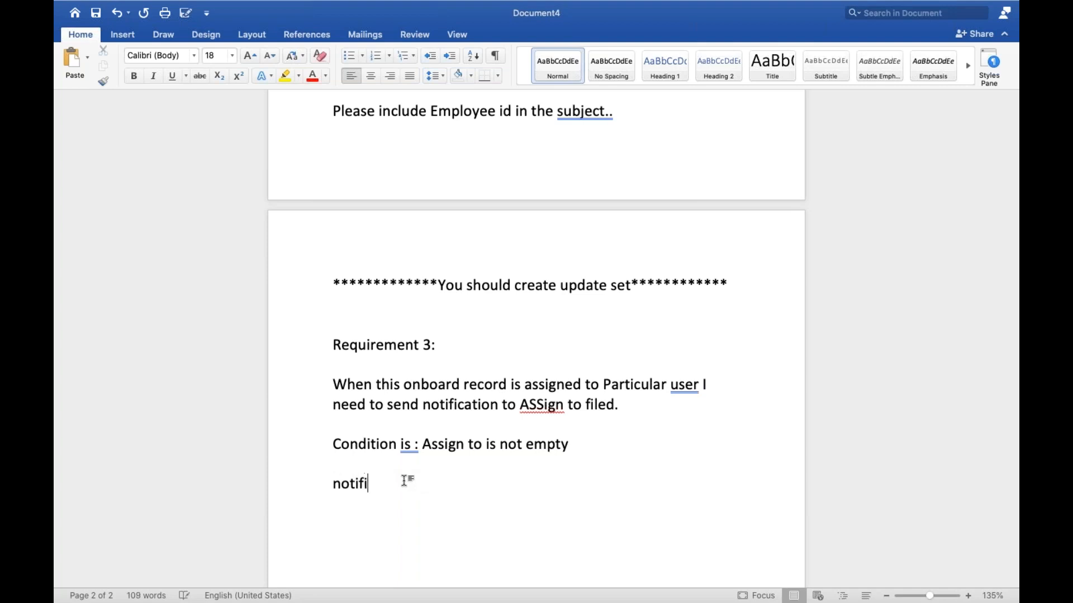
text(cato)
key(BackSpace)
text(ion should)
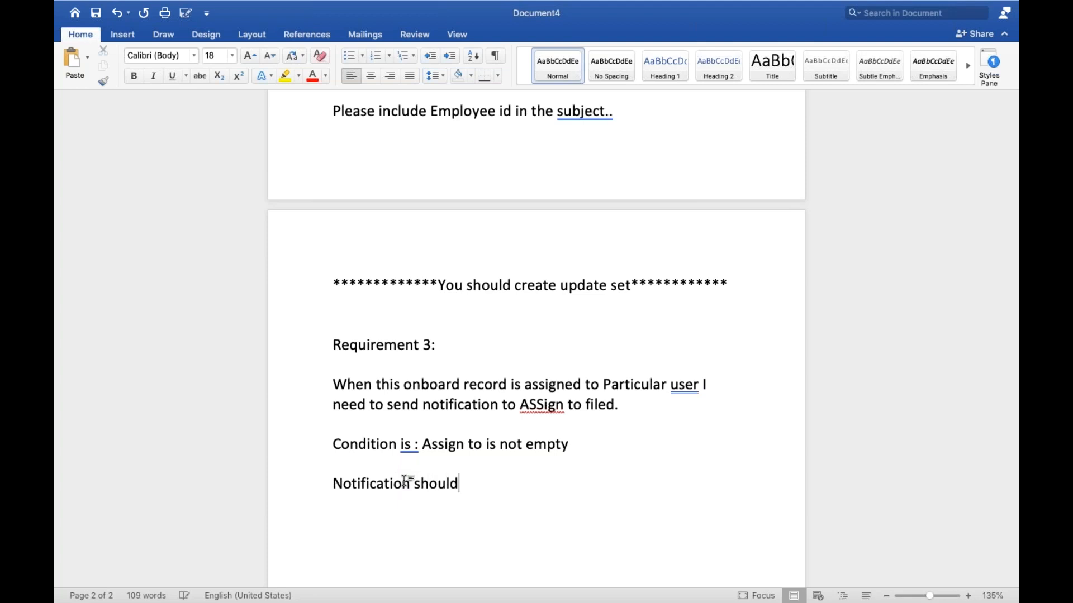
text( go to )
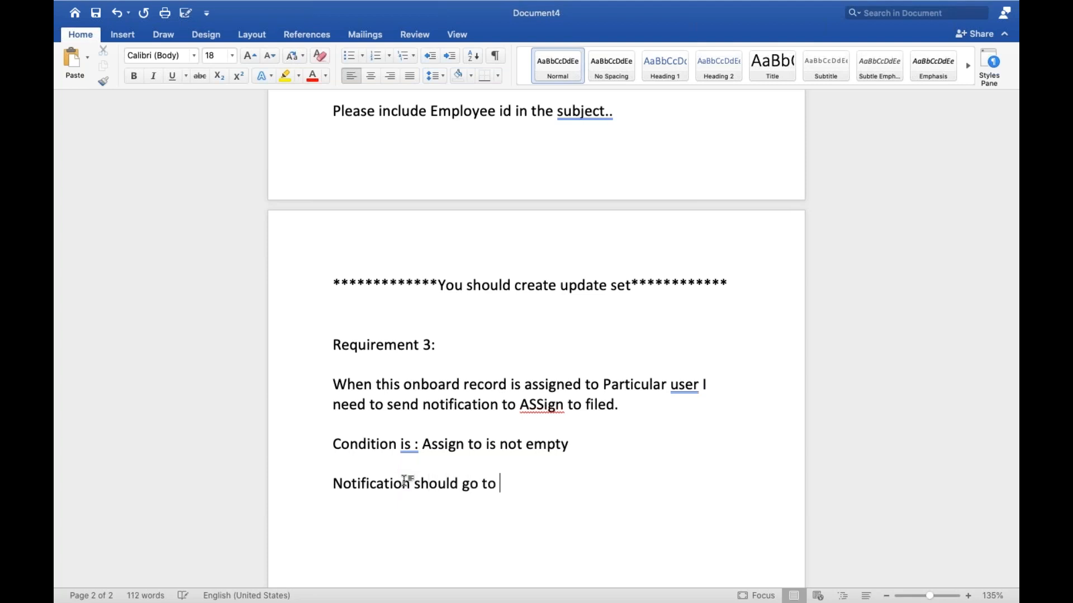
text(assign to)
Add the line "Subject : Employee onboard number" to Requirement 3.
key(Return)
key(Return)
text(Subject)
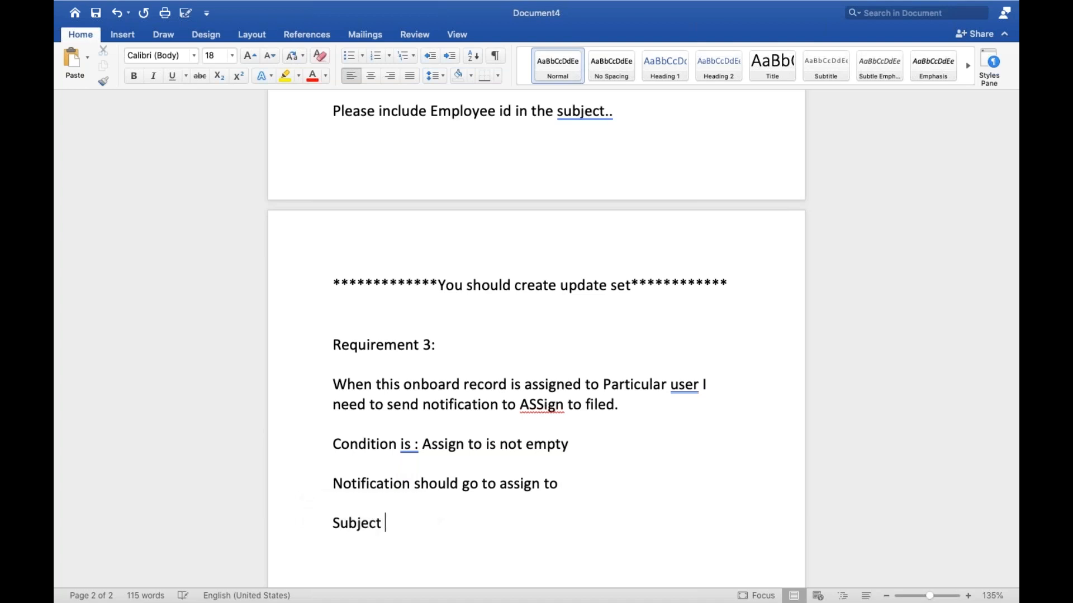
text( : Employee)
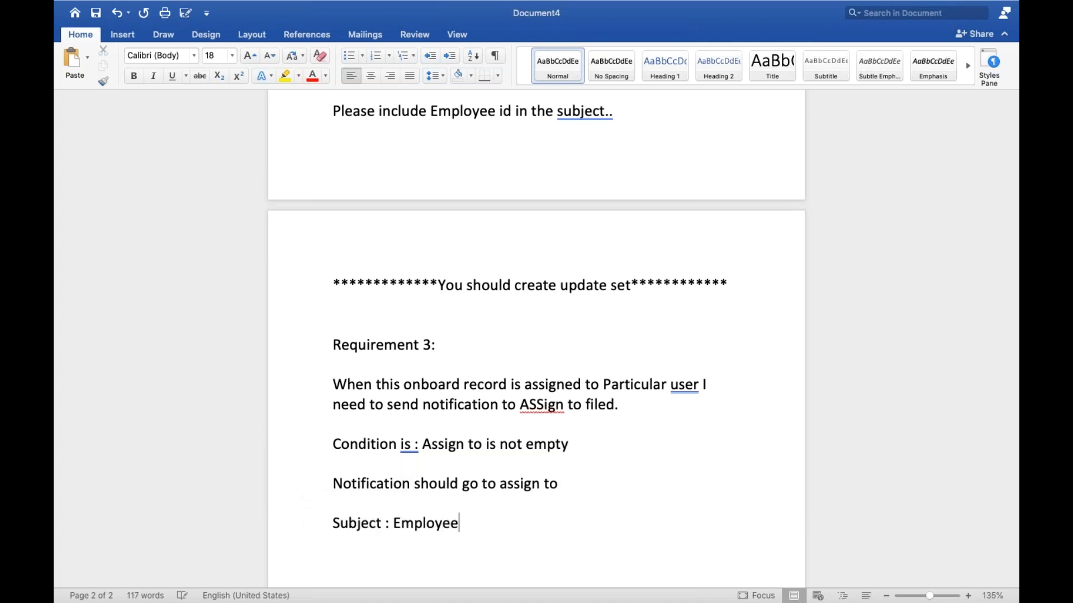
text( onboard)
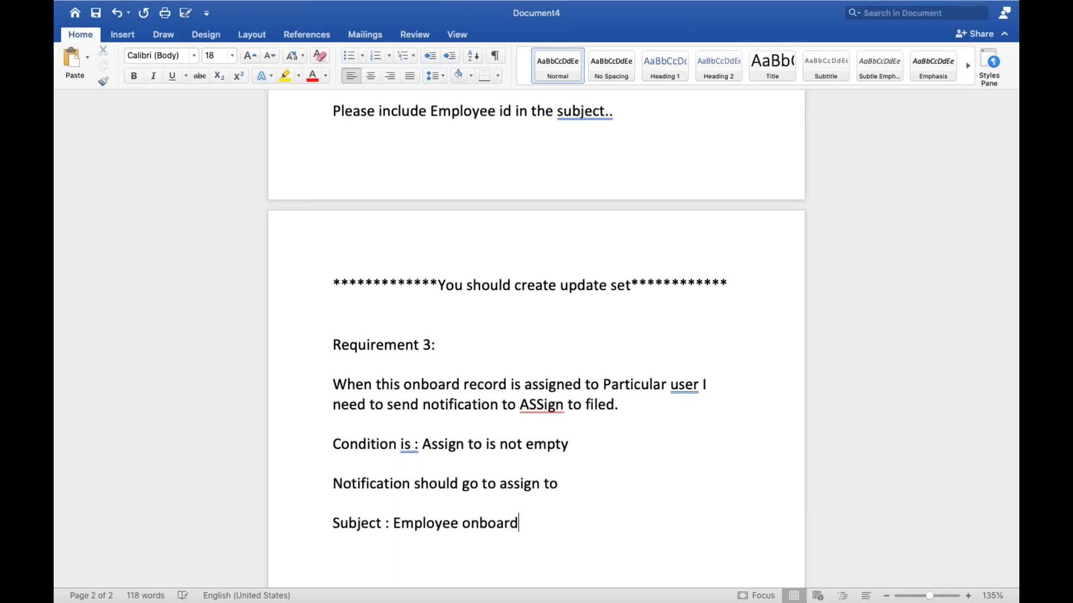
text( number)
key(Return)
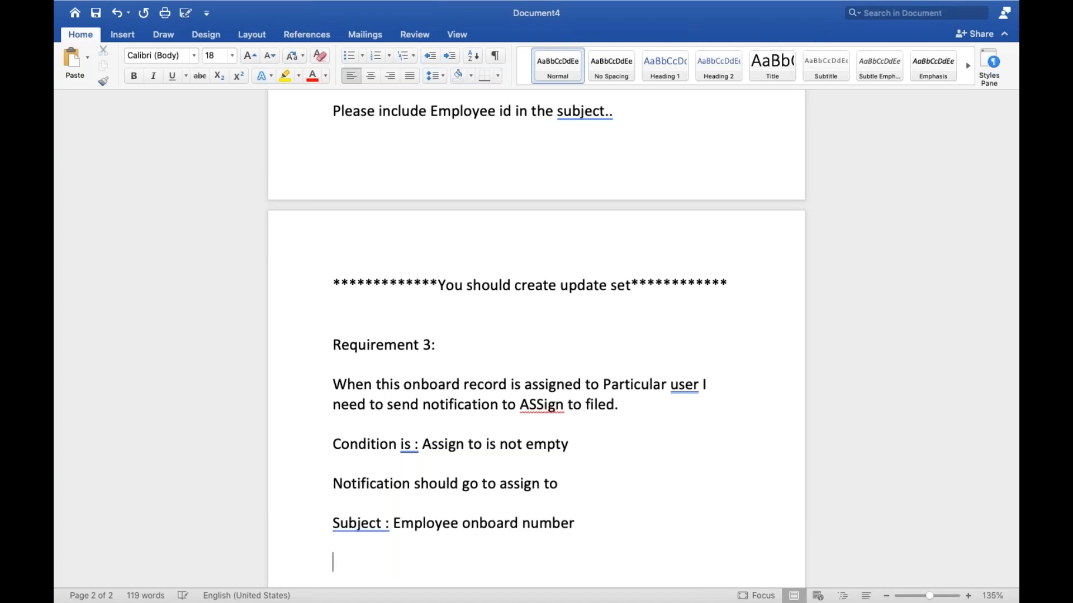
Add a "Body:" heading and copy Requirement 2's list from Employee id to Subject beneath it.
text(Body)
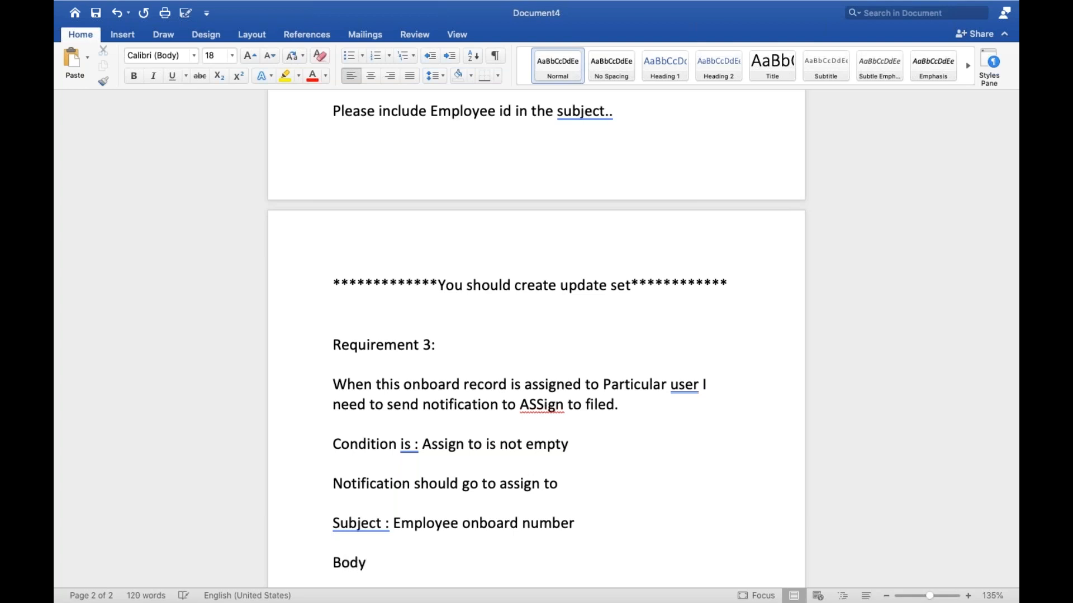
text(:)
scroll(528, 337, up, 10)
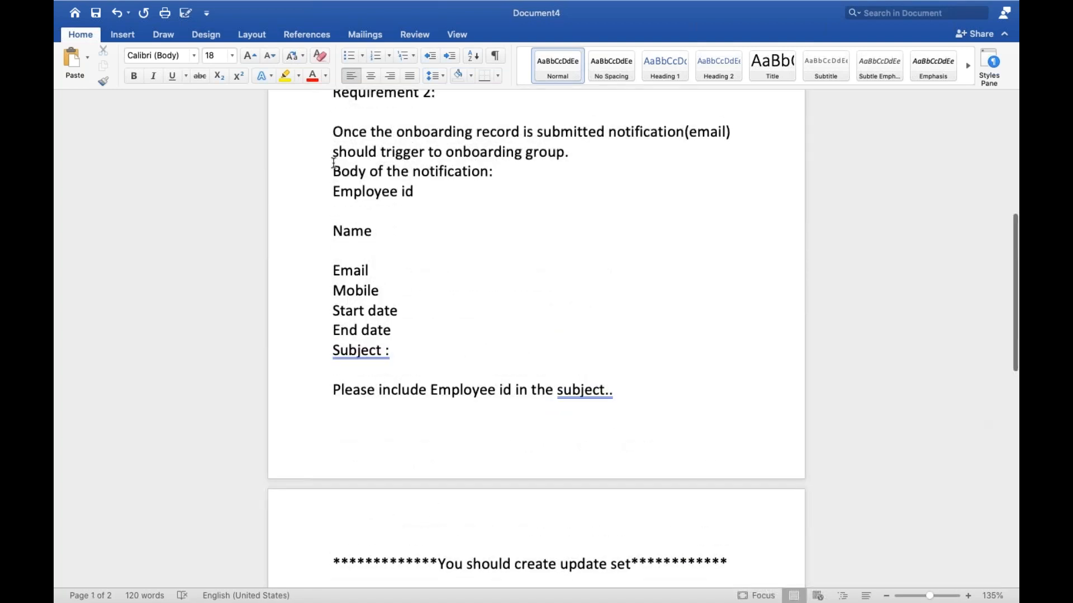
drag(330, 190, 401, 351)
key(super+c)
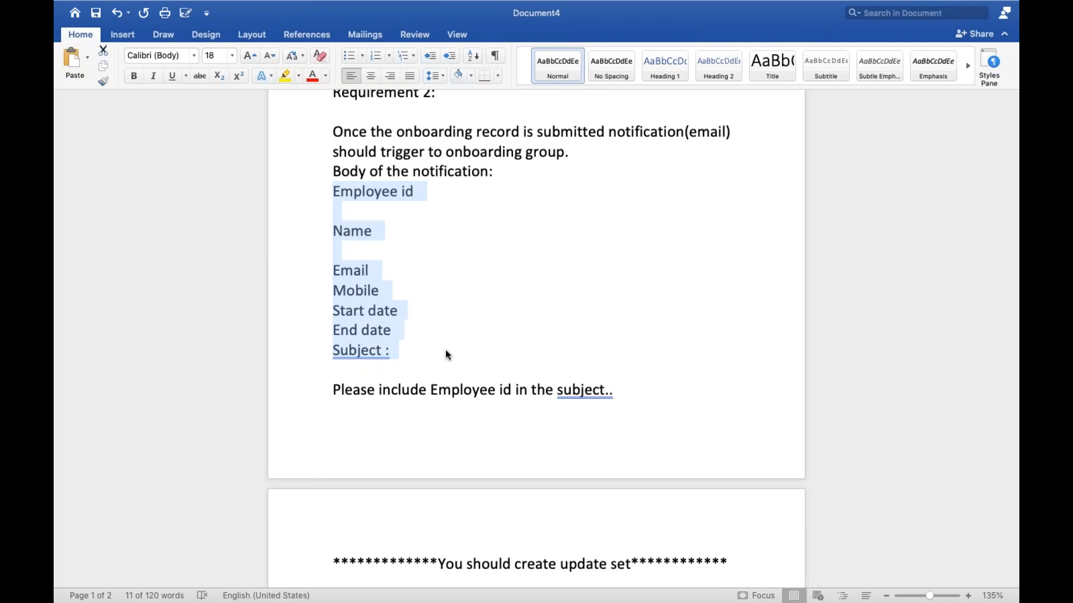
scroll(391, 354, down, 18)
click(356, 354)
key(super+v)
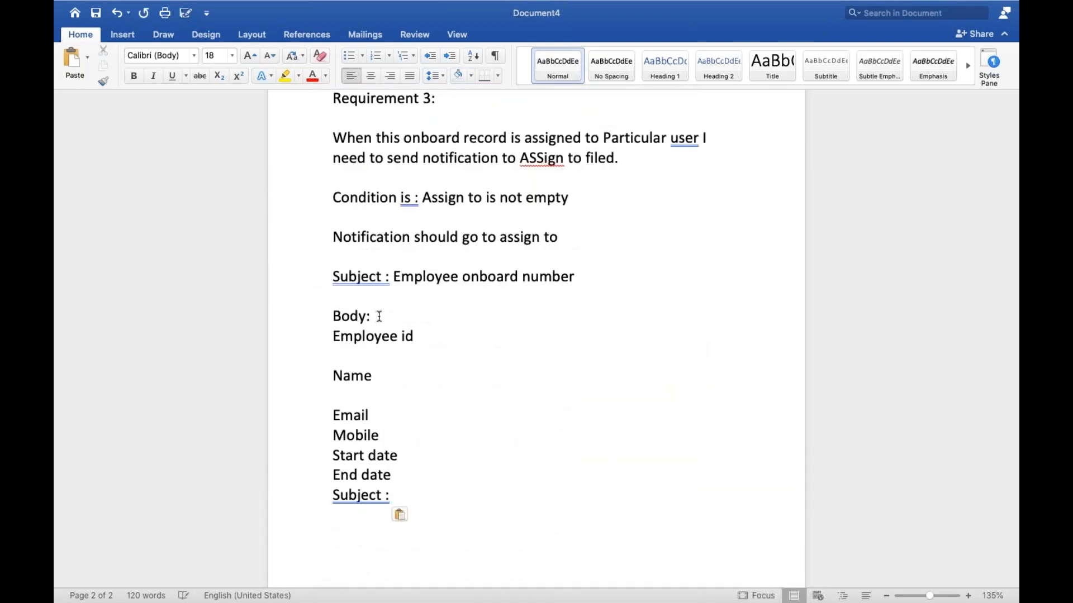
Insert the greeting "Hello Team," between the "Body:" heading and the copied field list.
key(Return)
key(Return)
text(H)
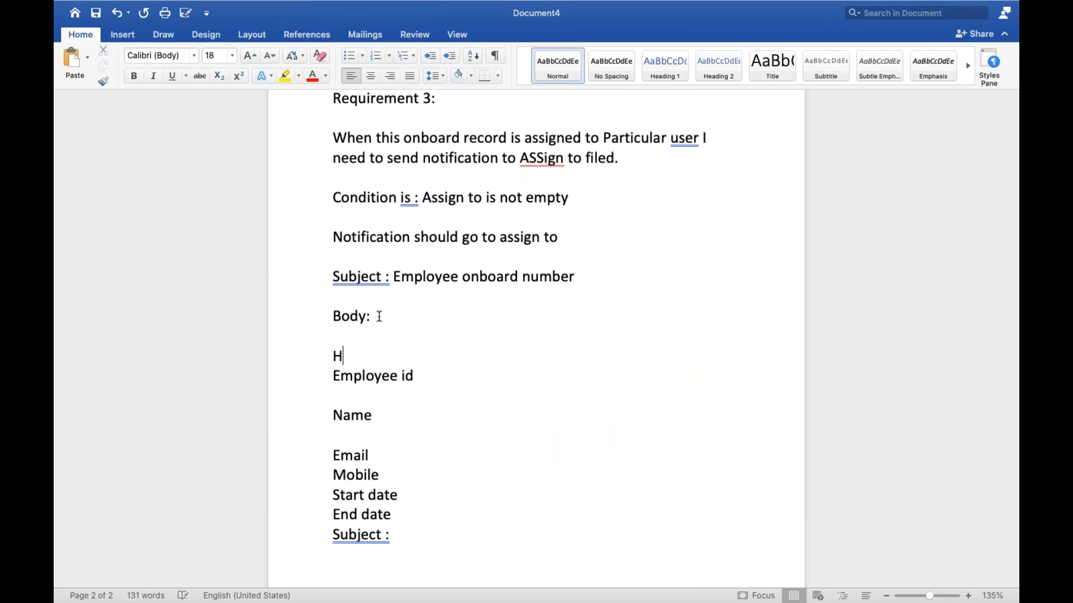
text(ello Team)
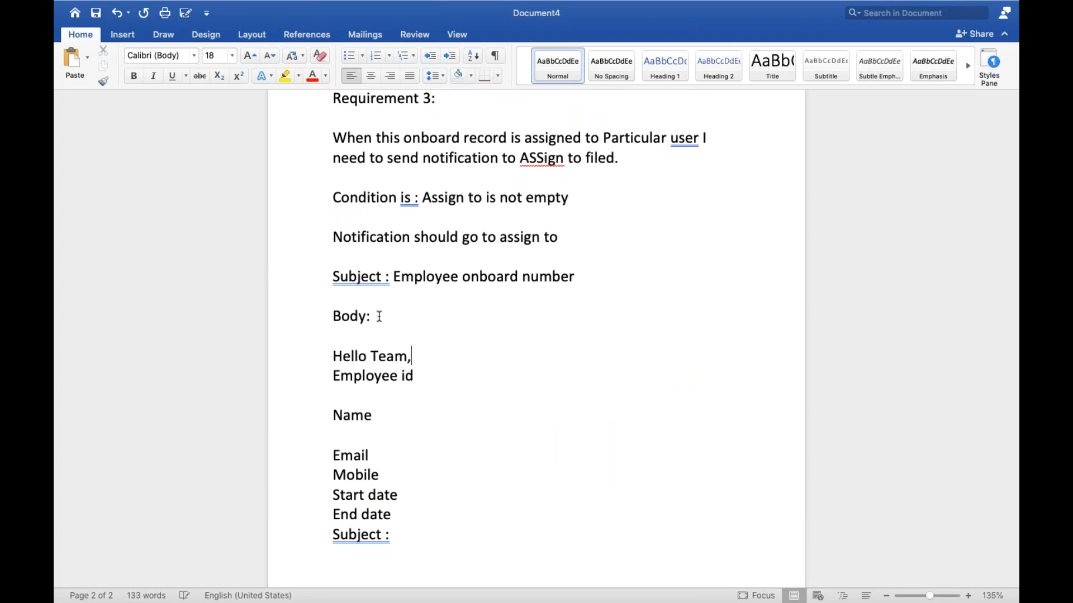
text(,)
Begin the body sentence below the greeting with "Please find below details and".
key(Return)
key(Return)
text(Please find below de)
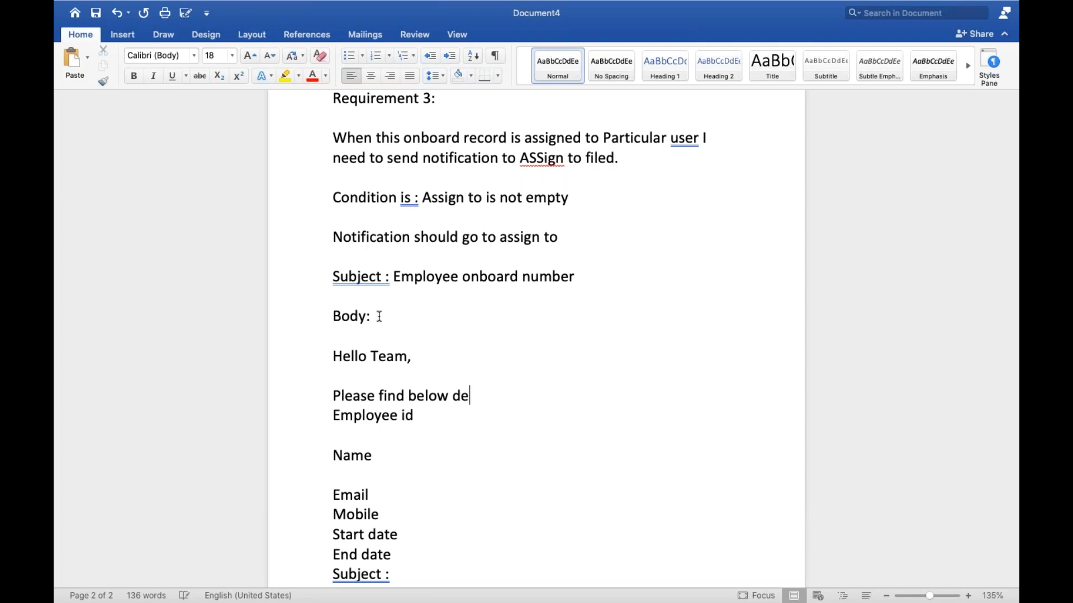
text(tails and com)
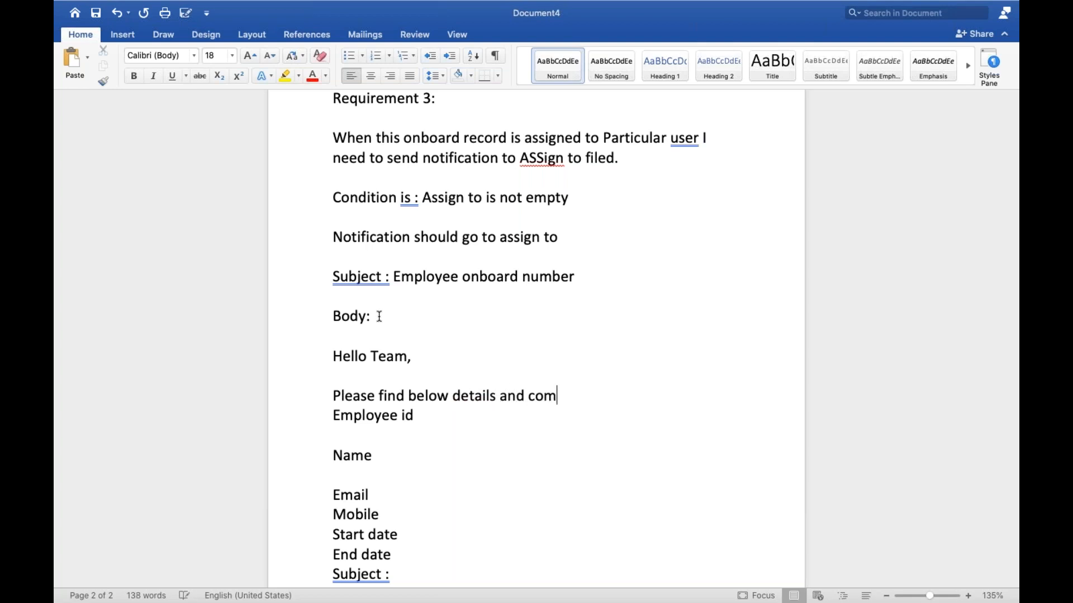
text(plte the onb)
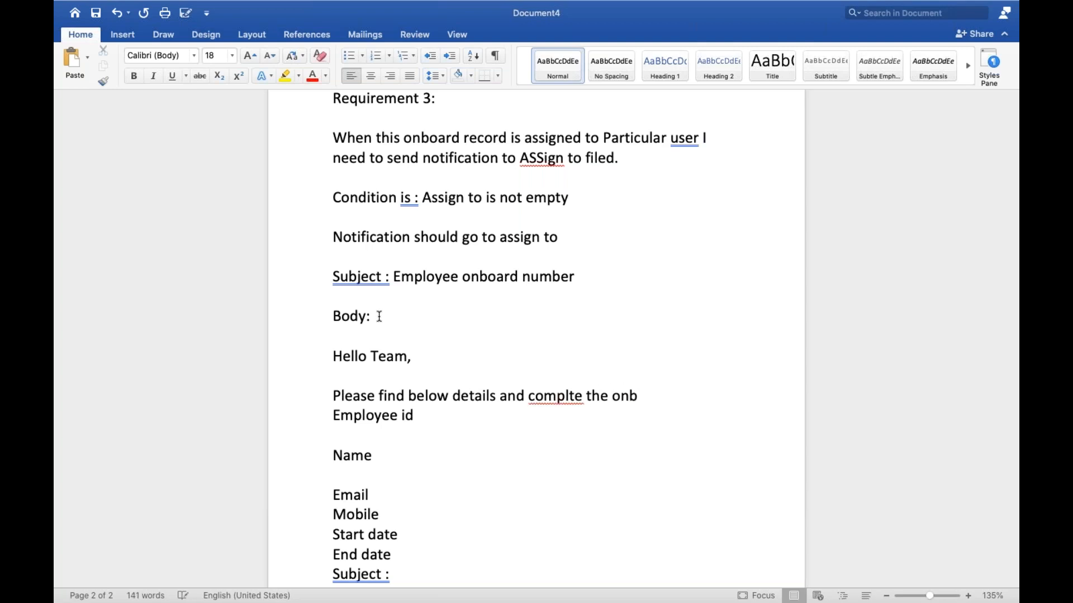
text(oarding)
Finish the body sentence with "complete the onboarding", correcting the spelling of "complete".
click(575, 399)
text(e)
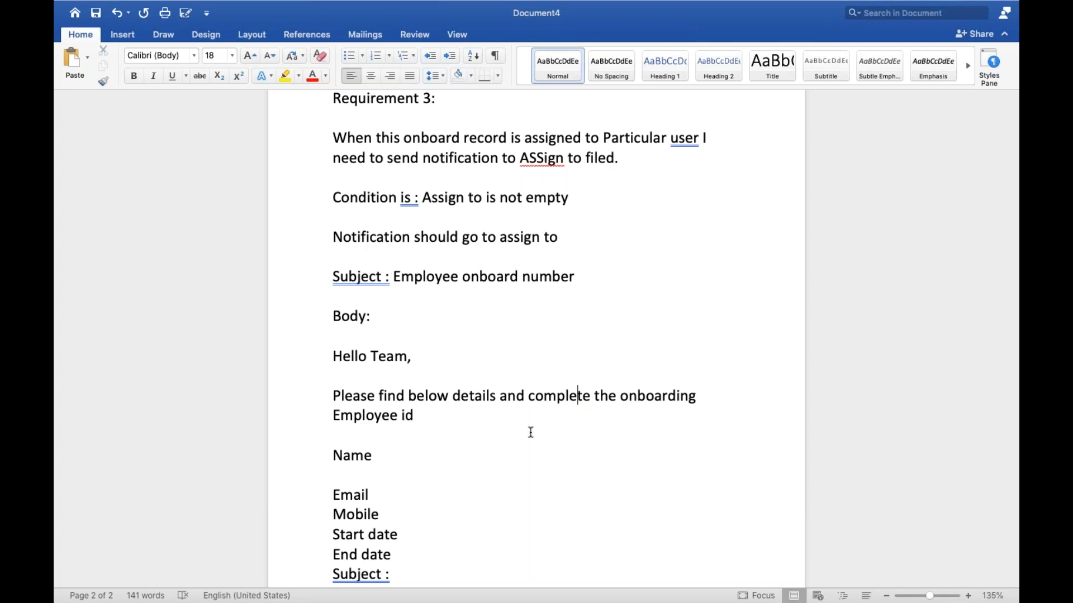
scroll(530, 432, down, 2)
scroll(535, 407, up, 2)
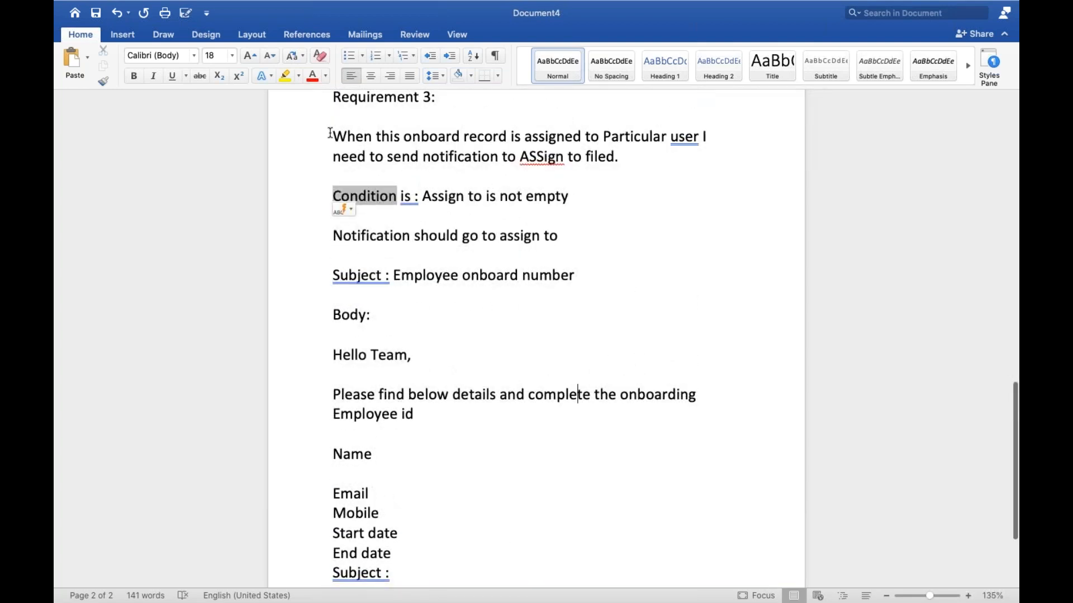
drag(332, 136, 440, 450)
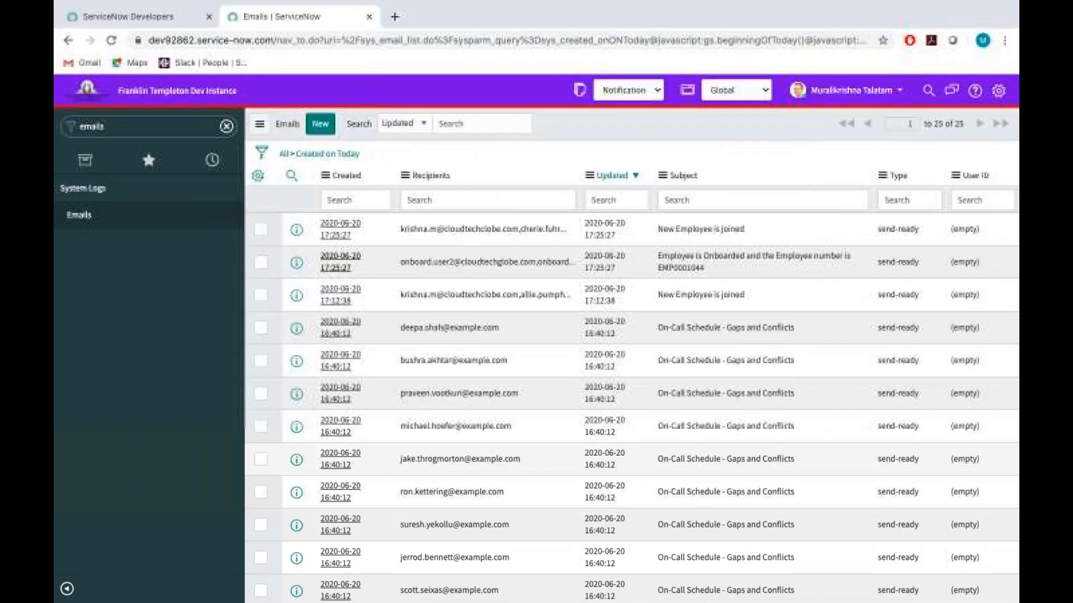
Switch to ServiceNow, filter the navigator for "onboard" and open a new employee onboarding record.
double_click(153, 132)
key(BackSpace)
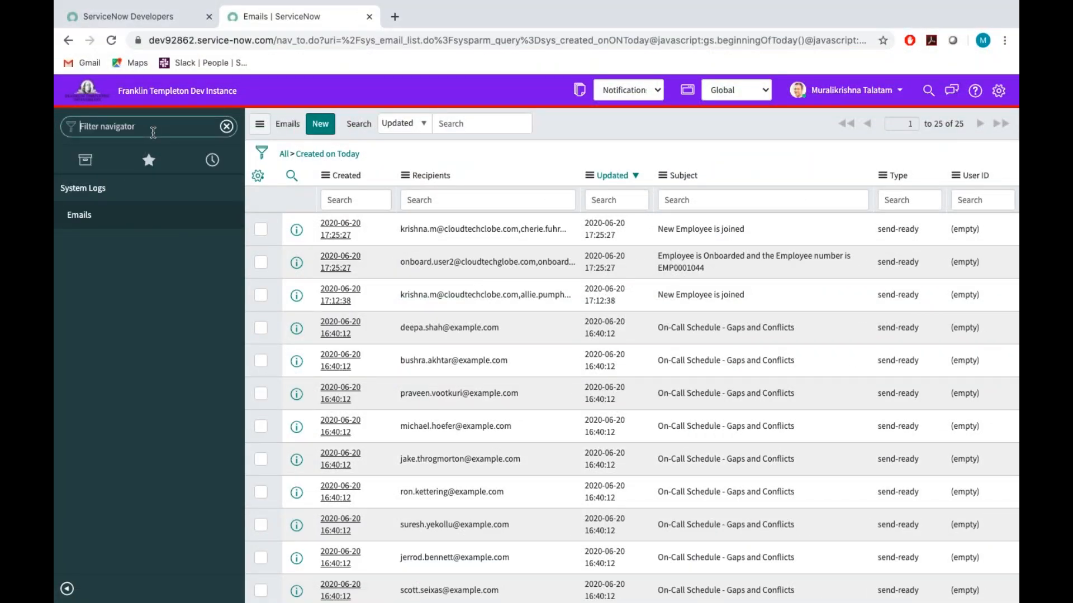
text(on)
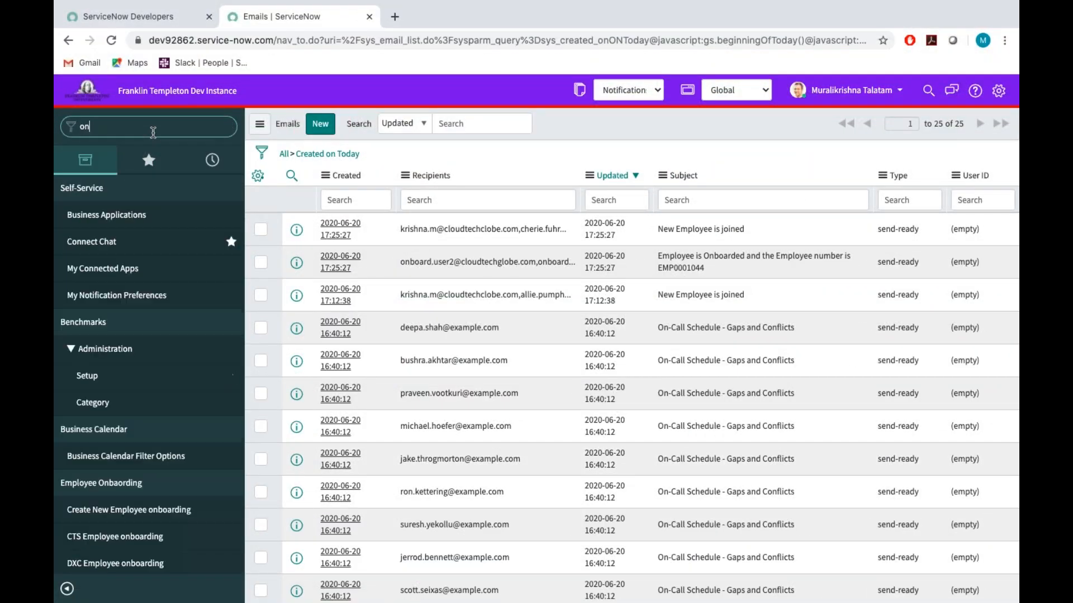
text(board)
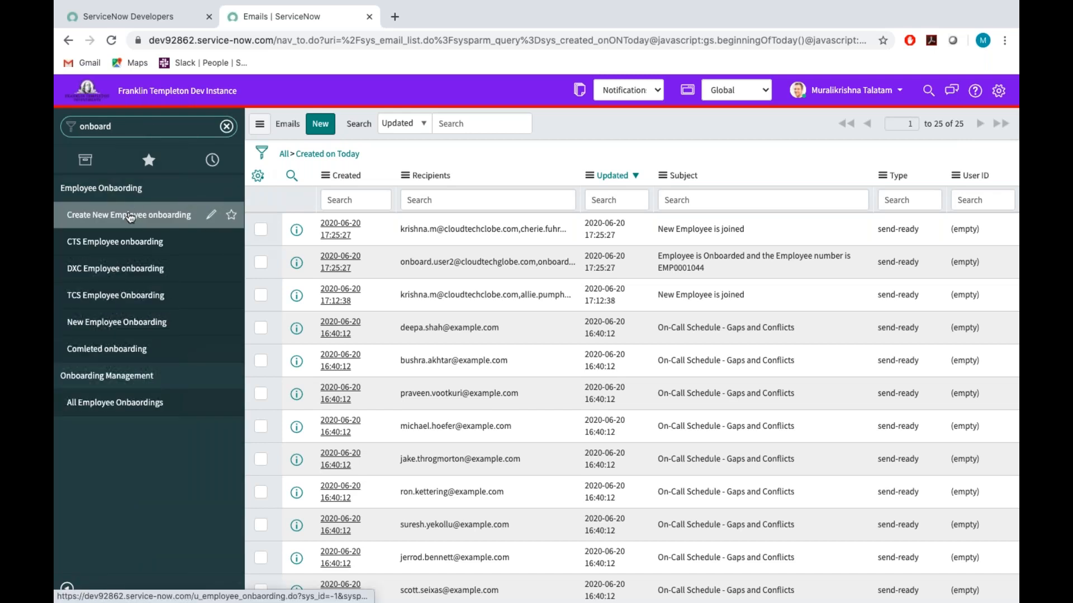
click(130, 217)
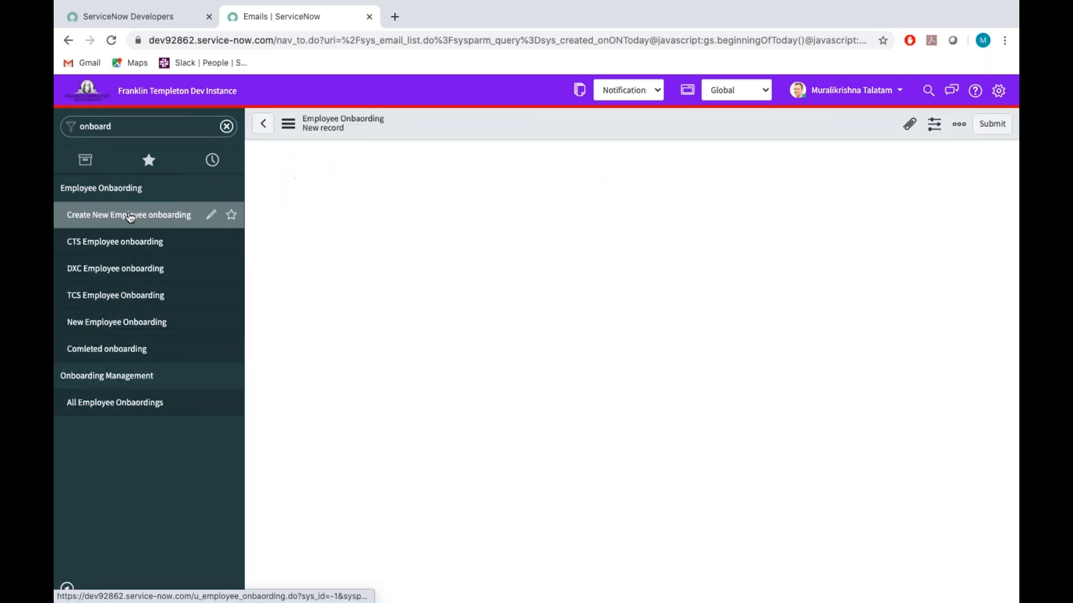
Open the list of notifications configured for the employee onboarding table.
right_click(472, 119)
mouse_move(506, 153)
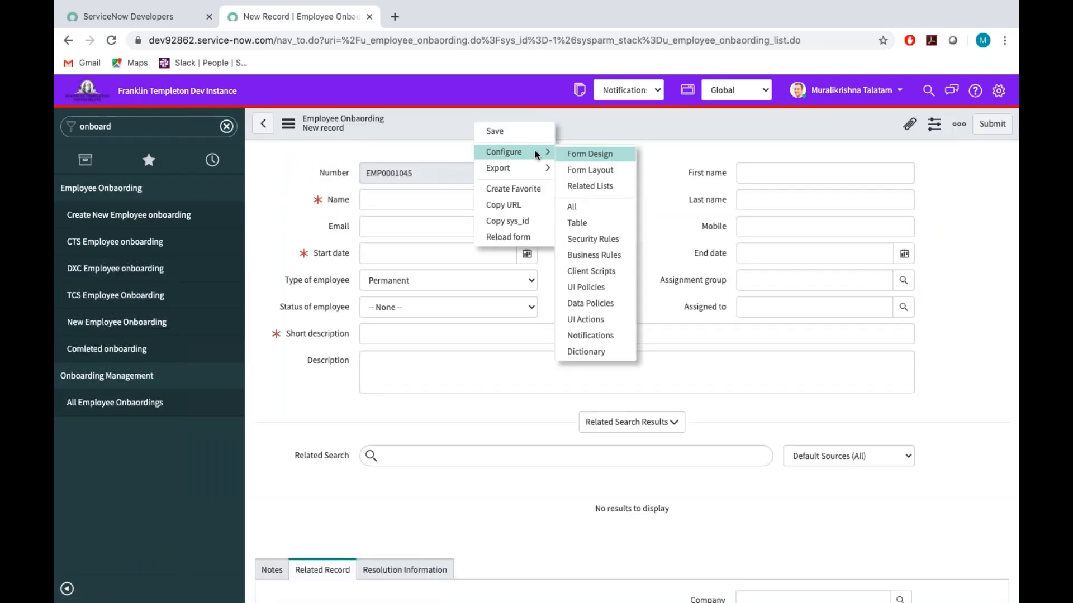
click(598, 339)
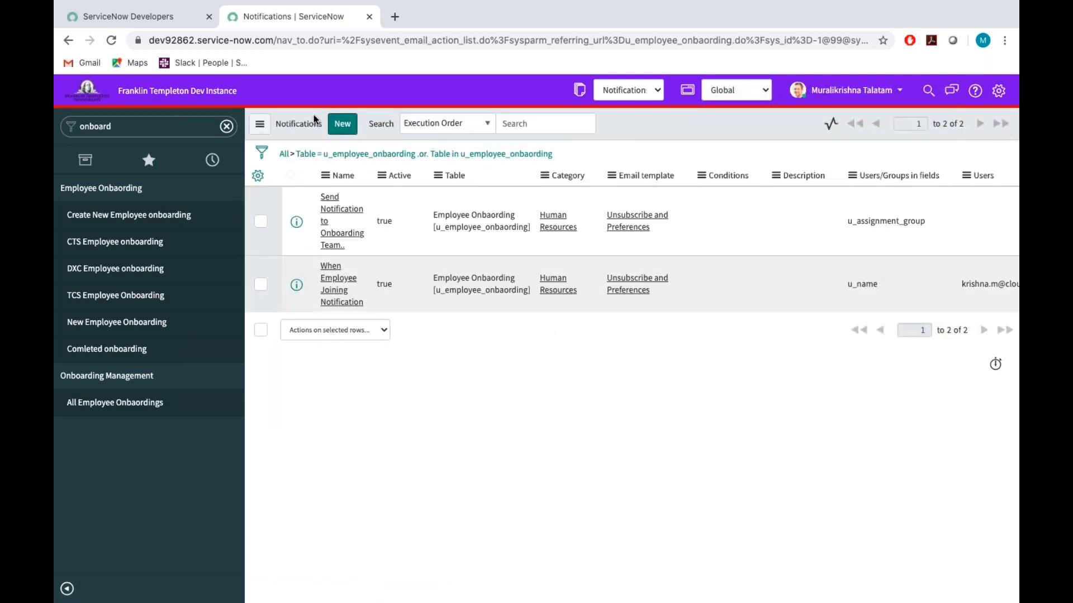
Create a new notification named "Send Onboard details to Assign to".
click(346, 134)
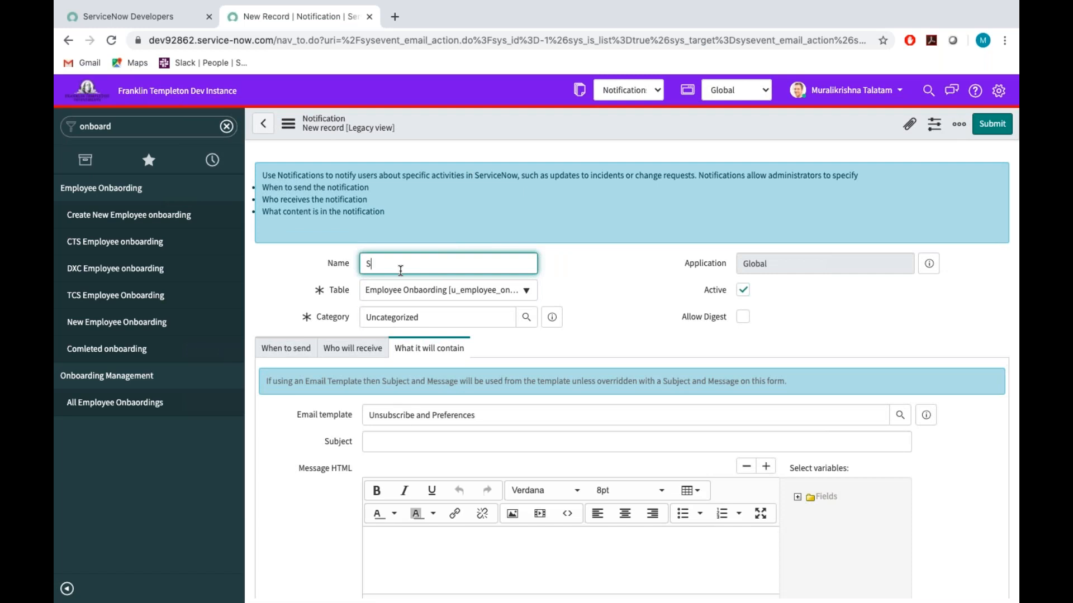
text(nd Onboard details to Ass)
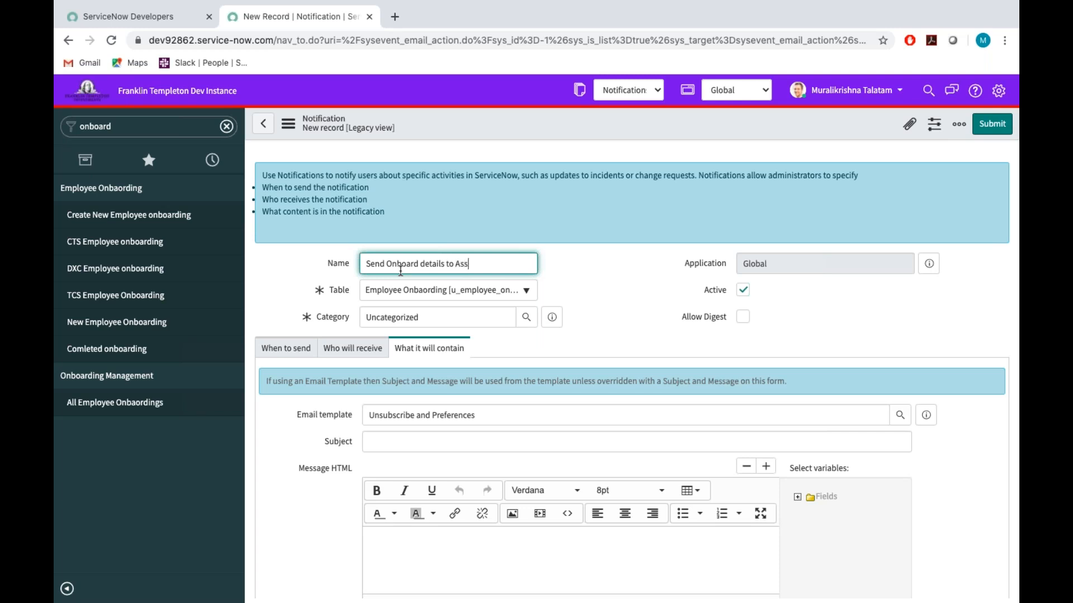
text(ign to)
Set the notification's category to Human Resources.
click(426, 322)
key(BackSpace)
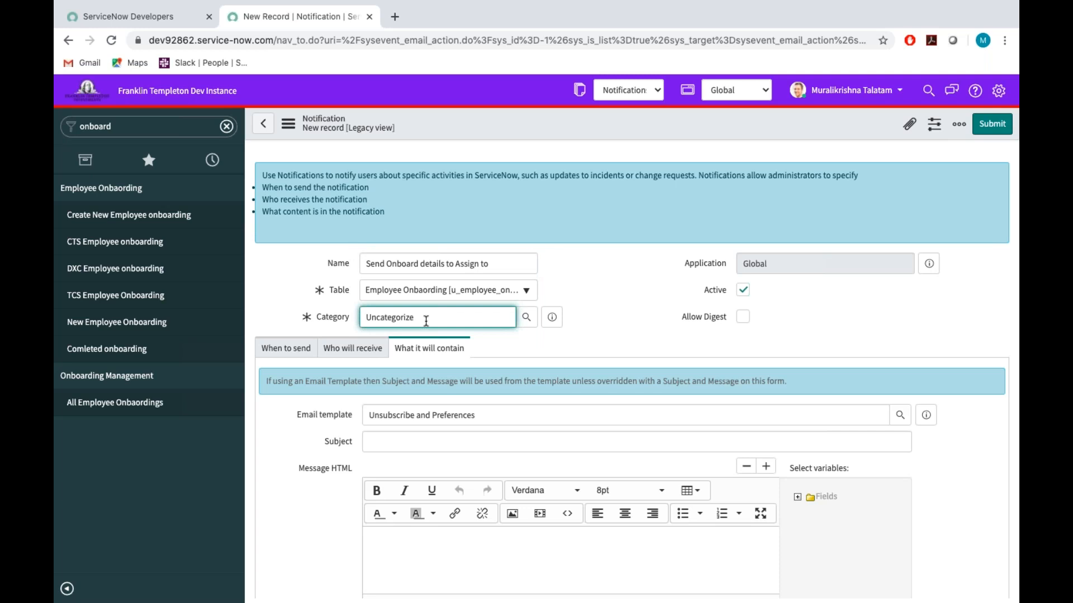
key(BackSpace)
key(BackSpace)
key(BackSpace)
key(BackSpace)
key(BackSpace)
key(BackSpace)
key(BackSpace)
key(BackSpace)
text(human)
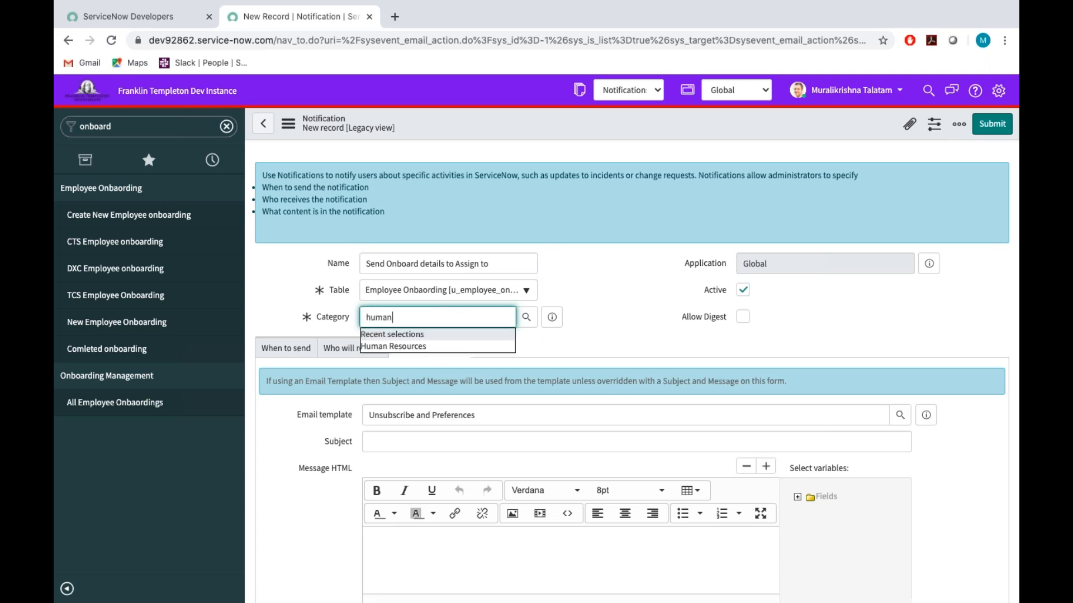
key(Down)
key(Return)
click(658, 323)
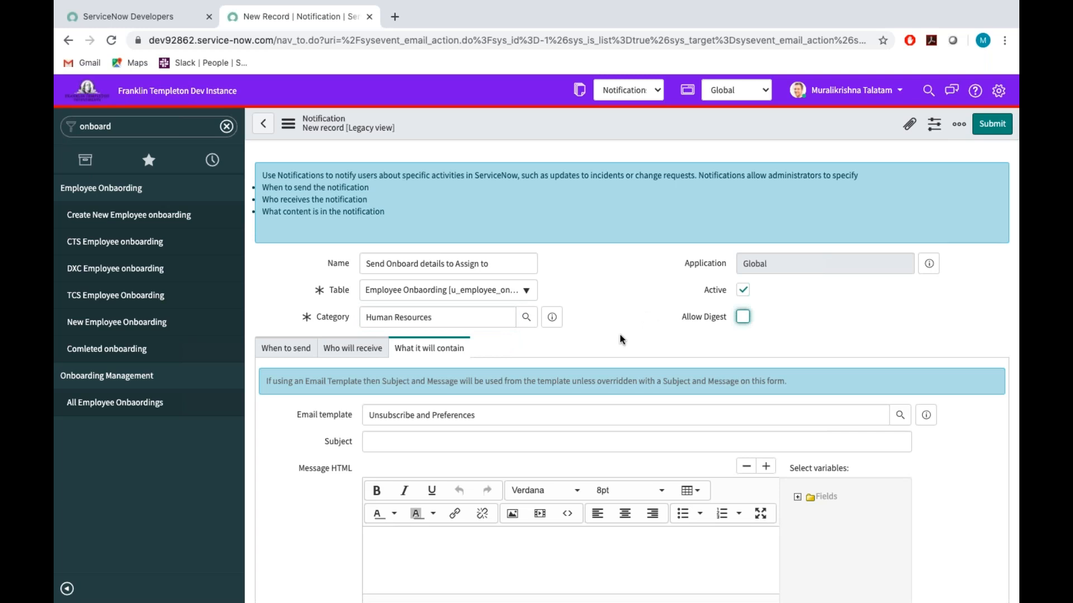
Make the notification send when a record is updated, with the condition that Assigned to is not empty.
click(276, 349)
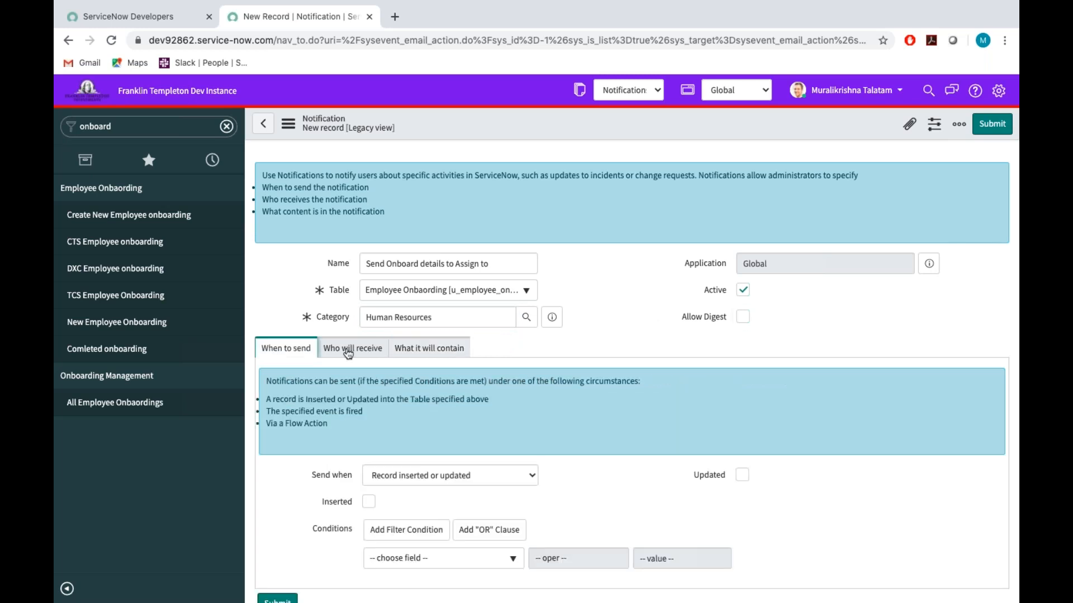
scroll(385, 355, down, 3)
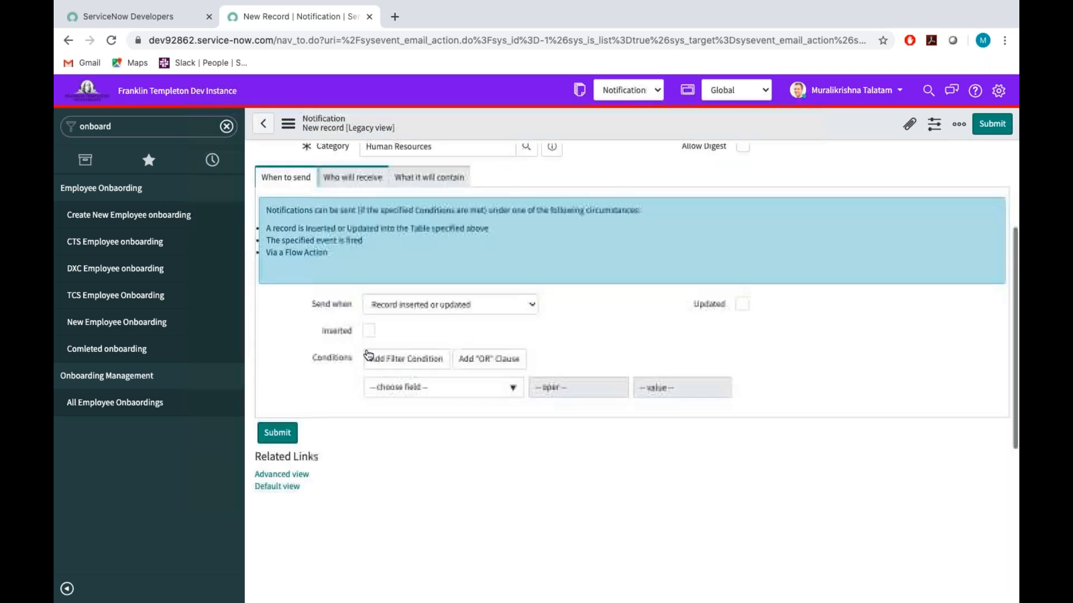
click(743, 305)
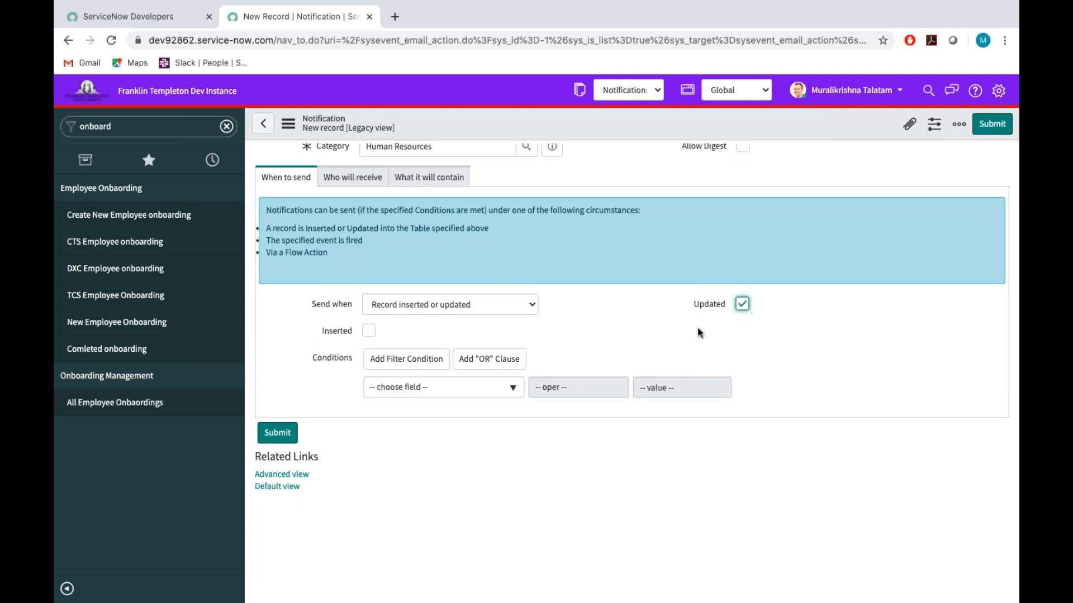
click(441, 387)
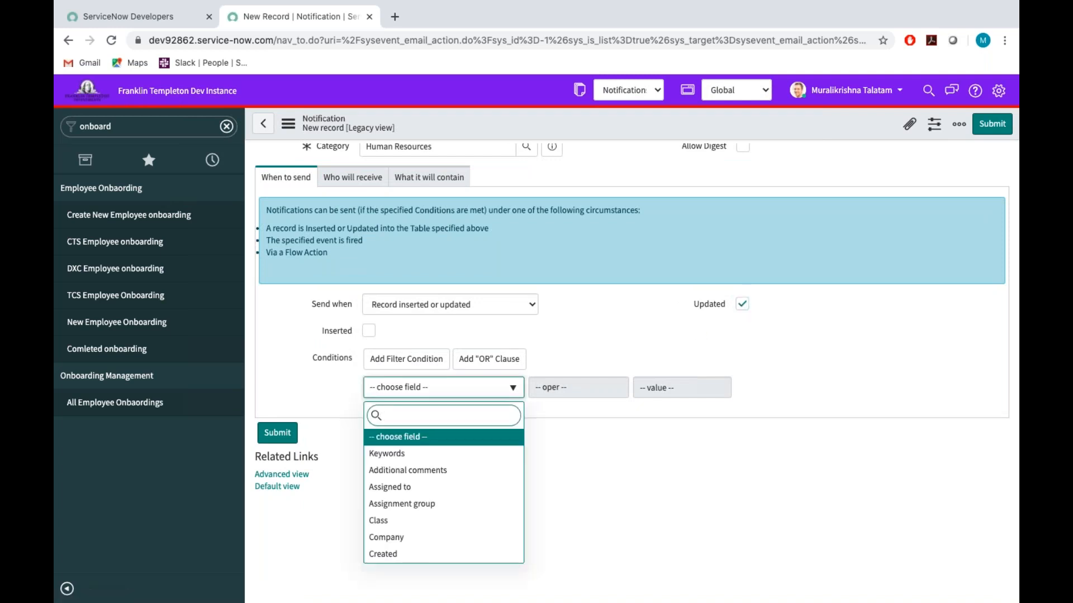
text(ass)
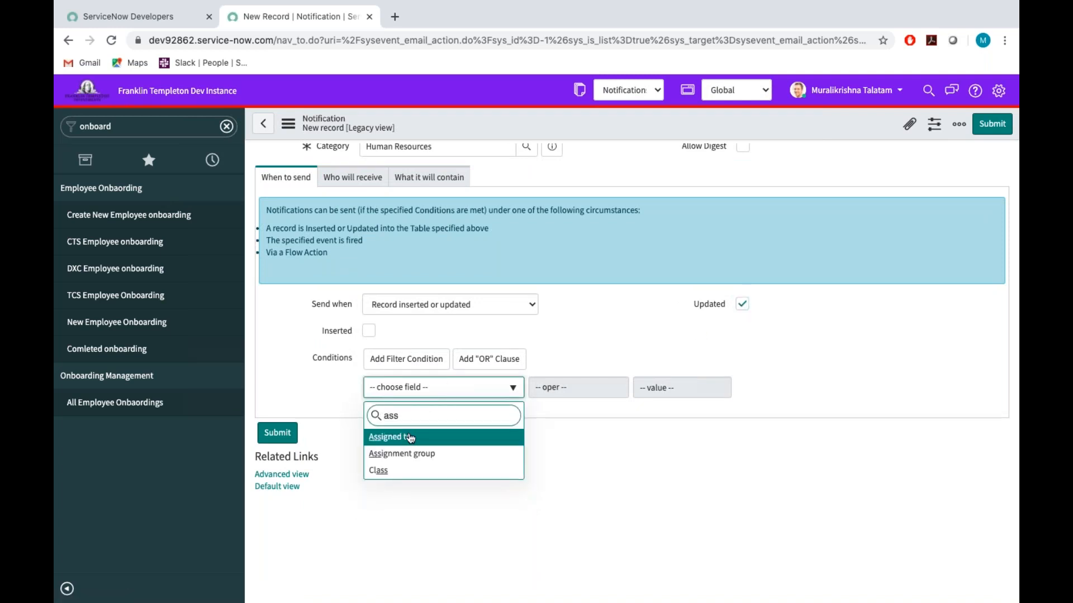
key(Return)
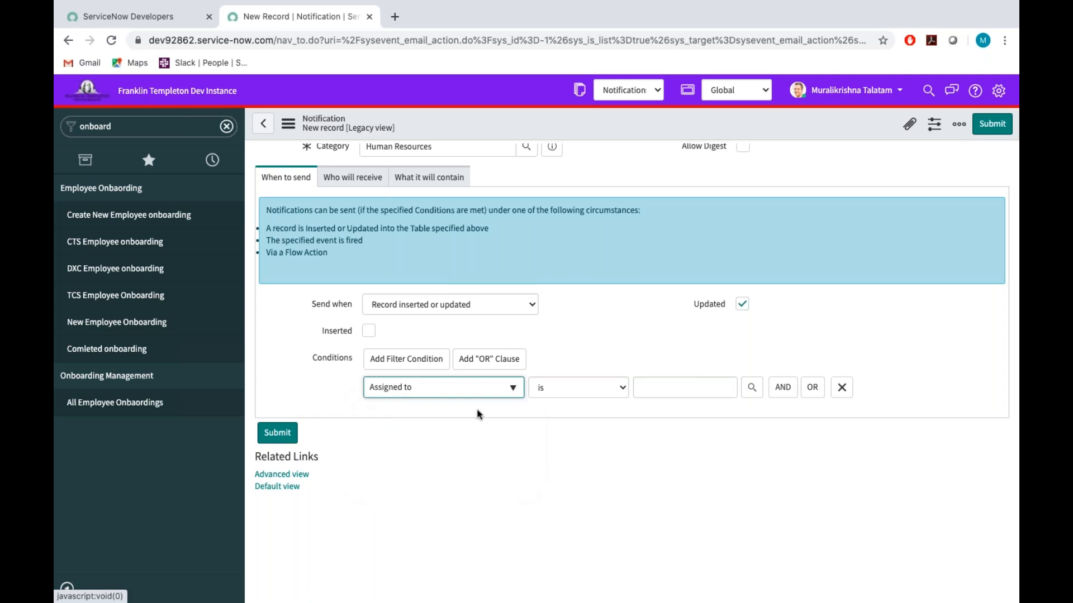
click(611, 391)
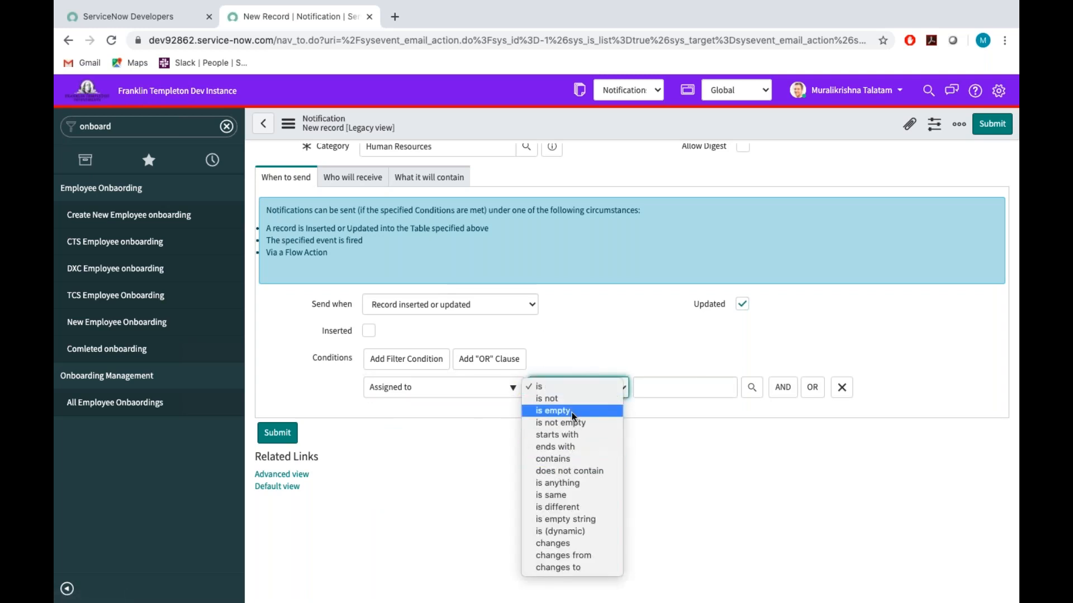
click(579, 424)
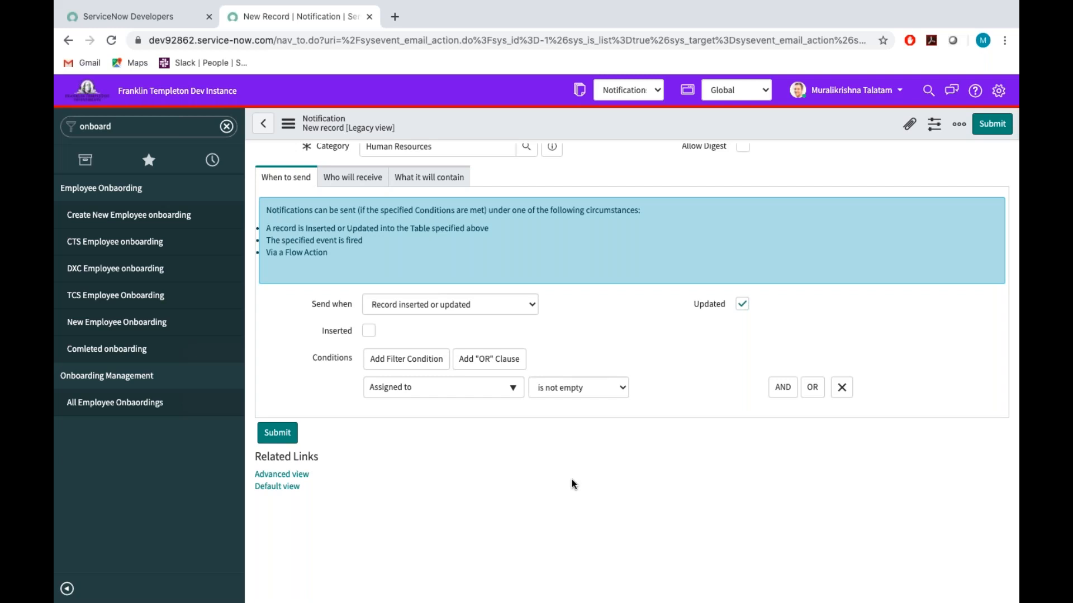
Add the Assigned to field to the users/groups in fields that receive the notification.
click(359, 188)
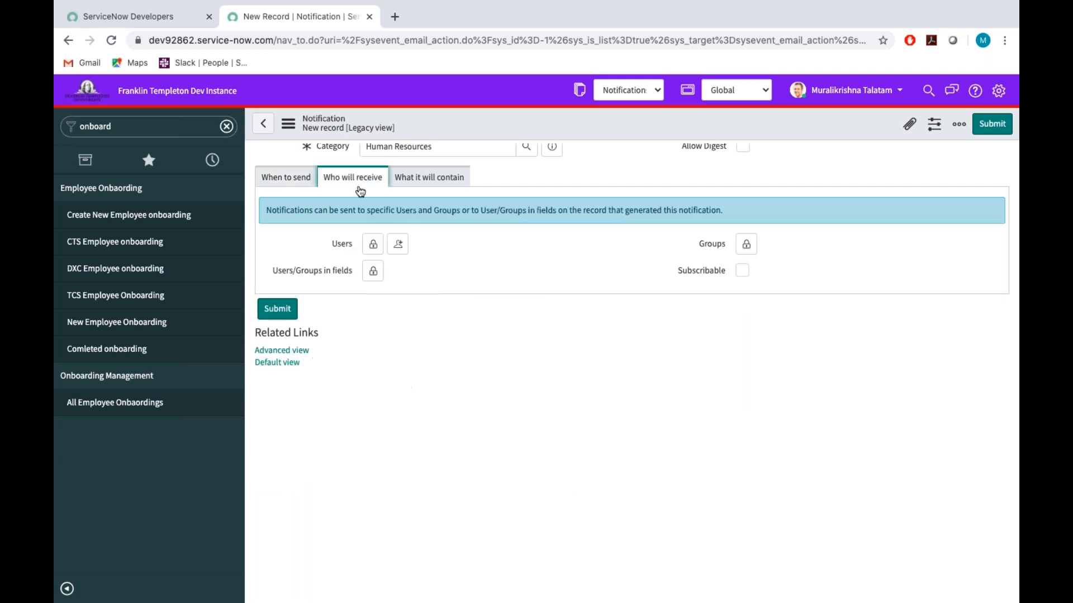
click(373, 271)
scroll(387, 369, down, 3)
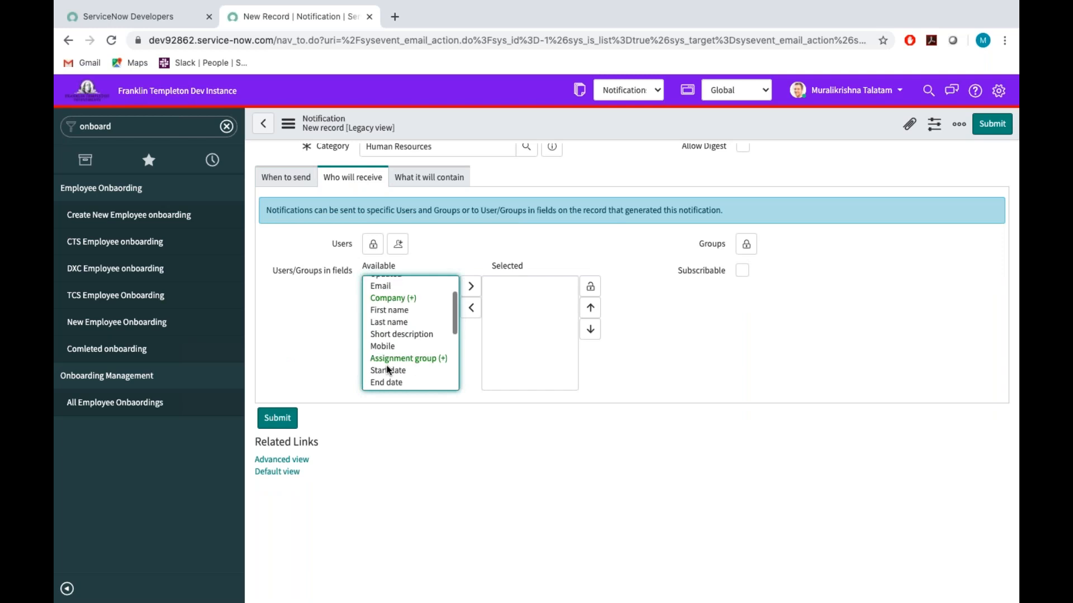
scroll(388, 371, down, 1)
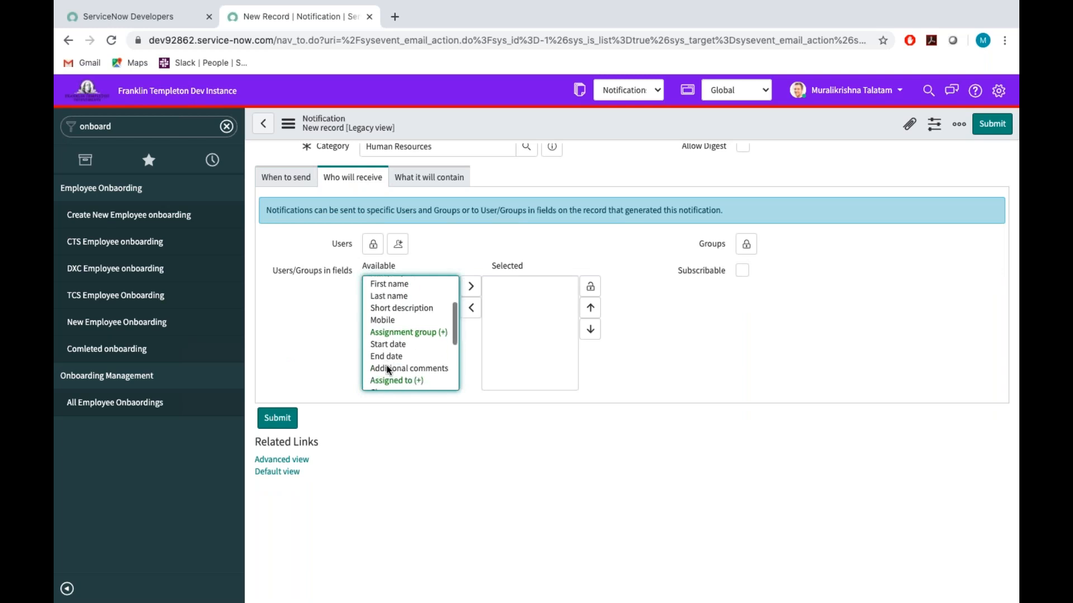
click(590, 286)
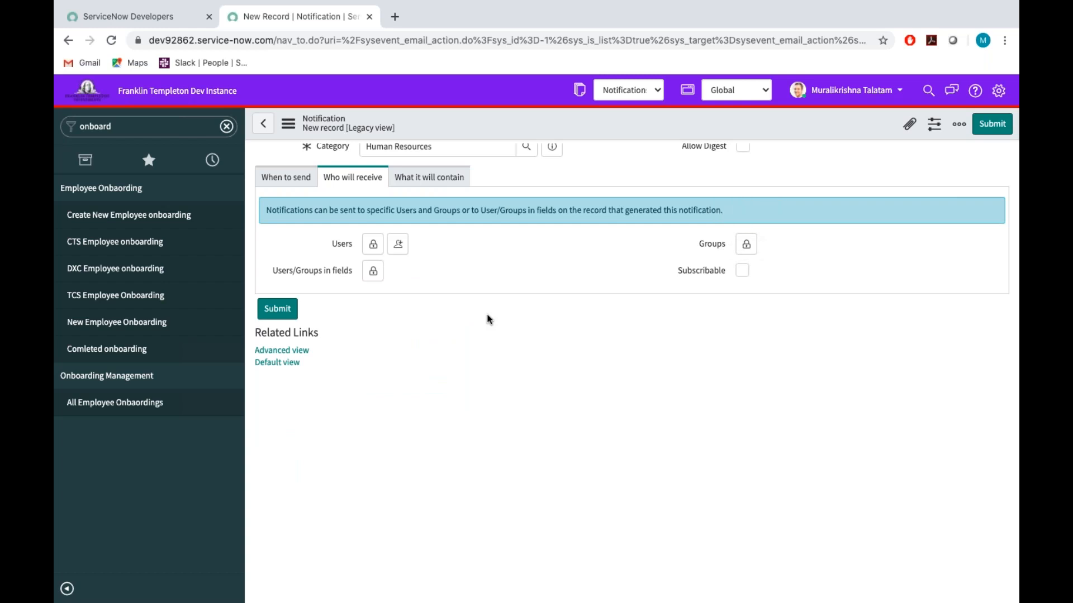
click(372, 271)
scroll(391, 344, down, 2)
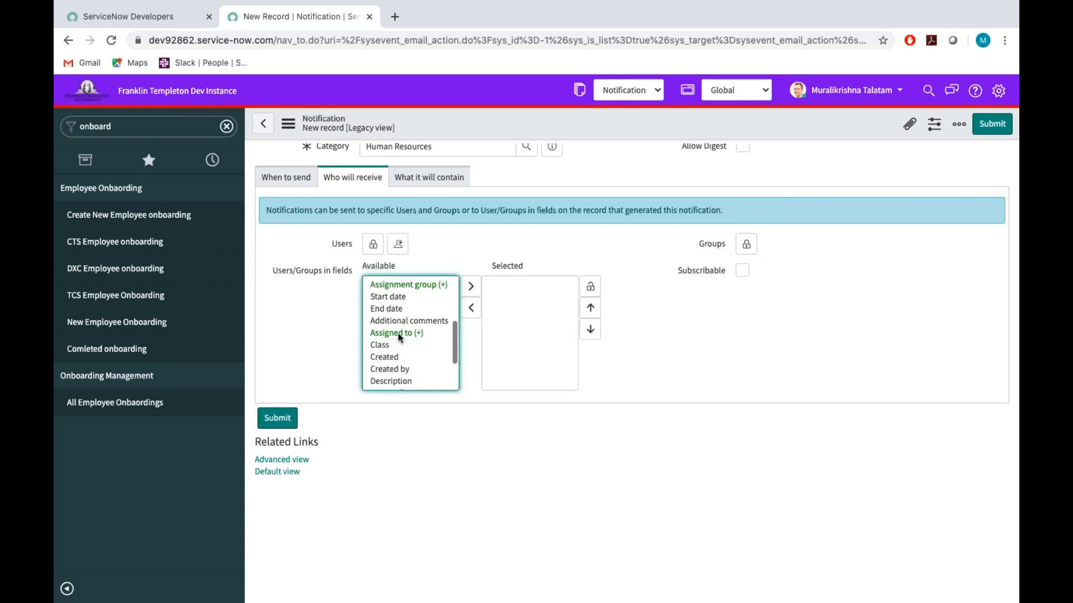
double_click(414, 333)
click(591, 286)
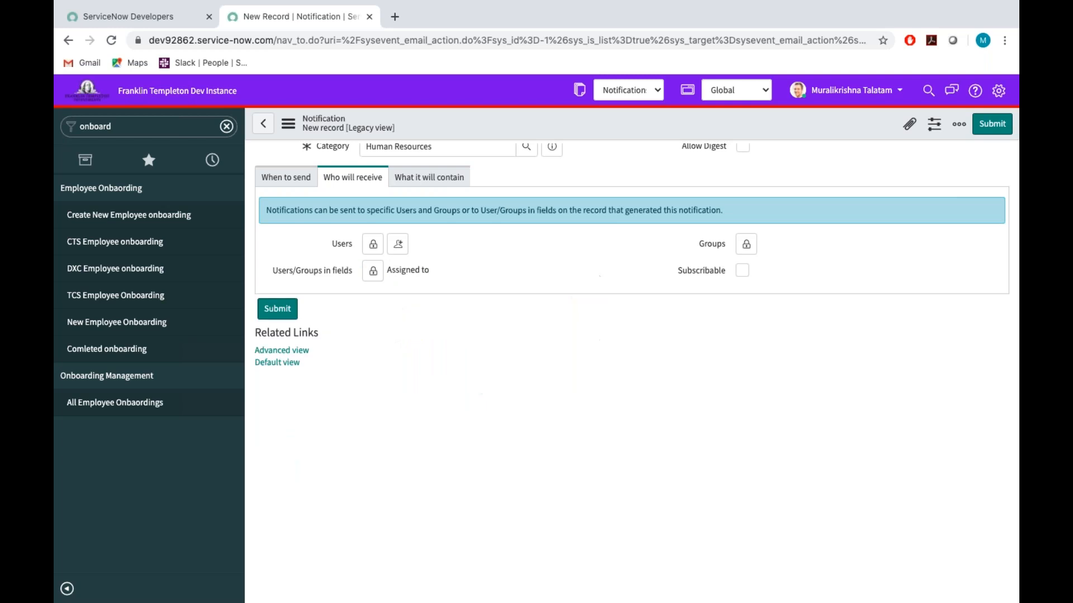
Add the group "Onboarding Team For All Companys" to the notification's recipients.
click(747, 243)
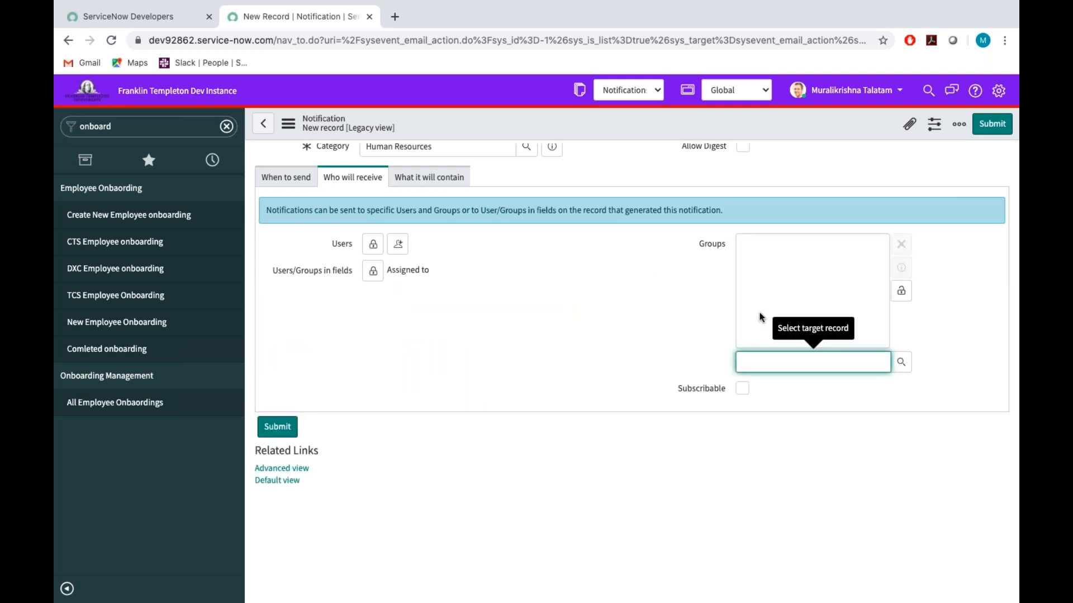
text(onboard)
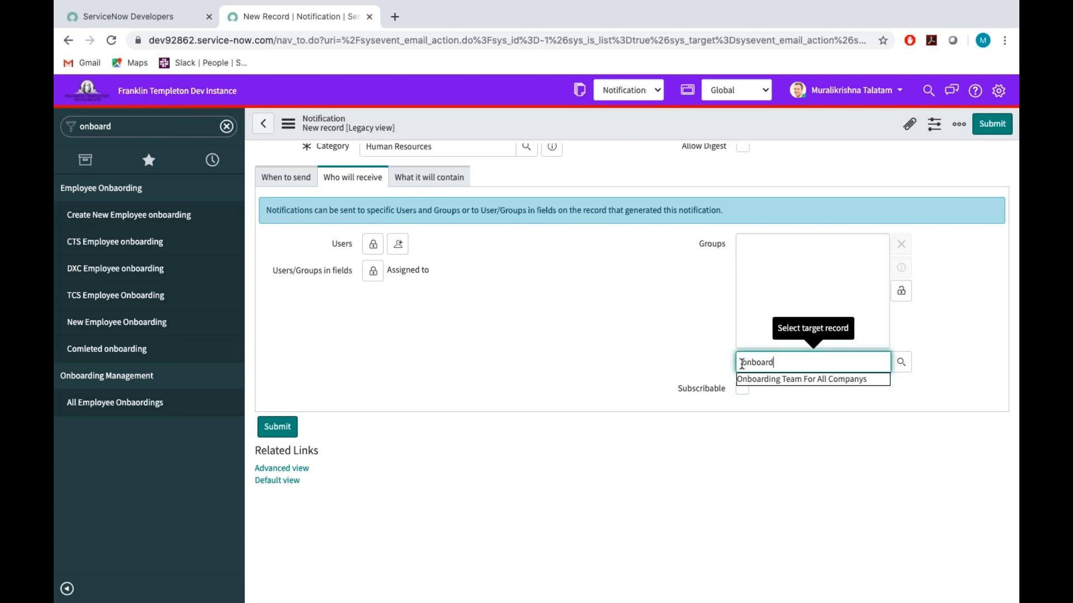
click(755, 378)
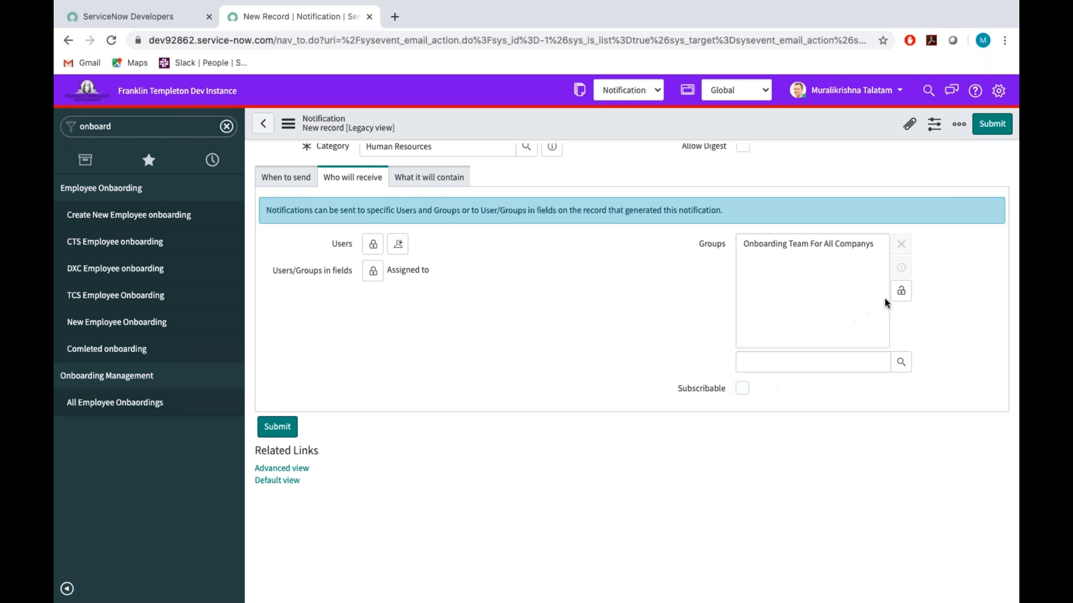
click(902, 291)
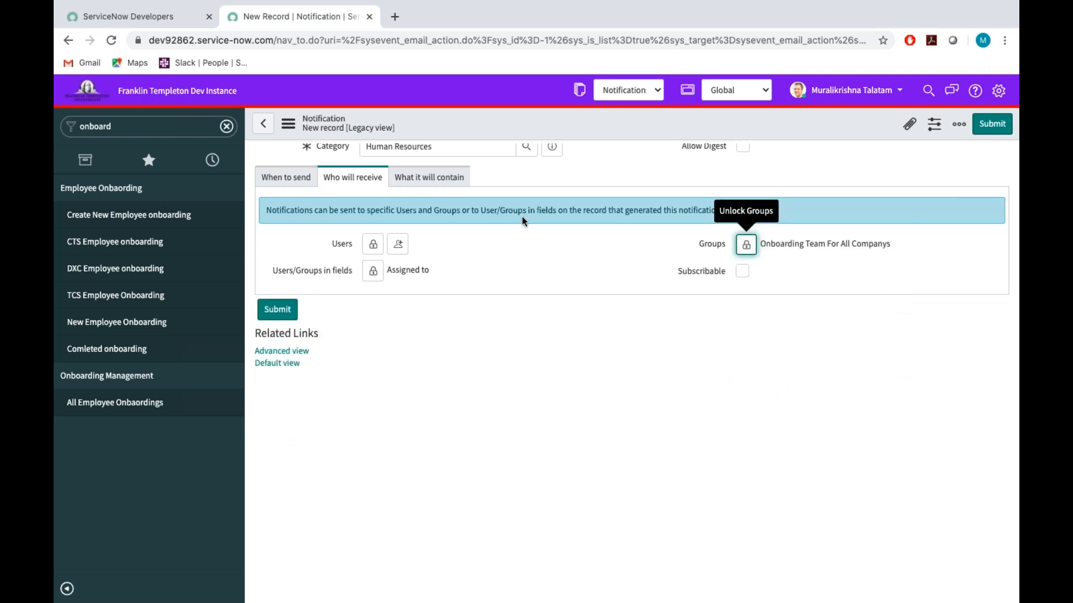
Switch to the Word requirements document and append ", Onboarding team" to the line "Notification should go to assign to".
key(ctrl+Left)
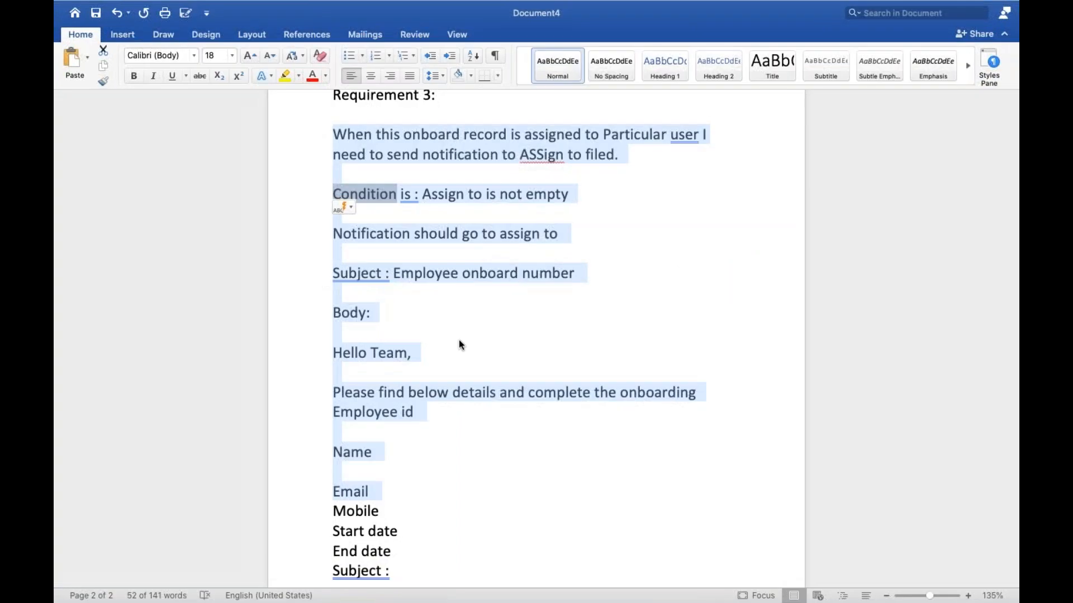
scroll(458, 340, down, 5)
scroll(458, 339, up, 4)
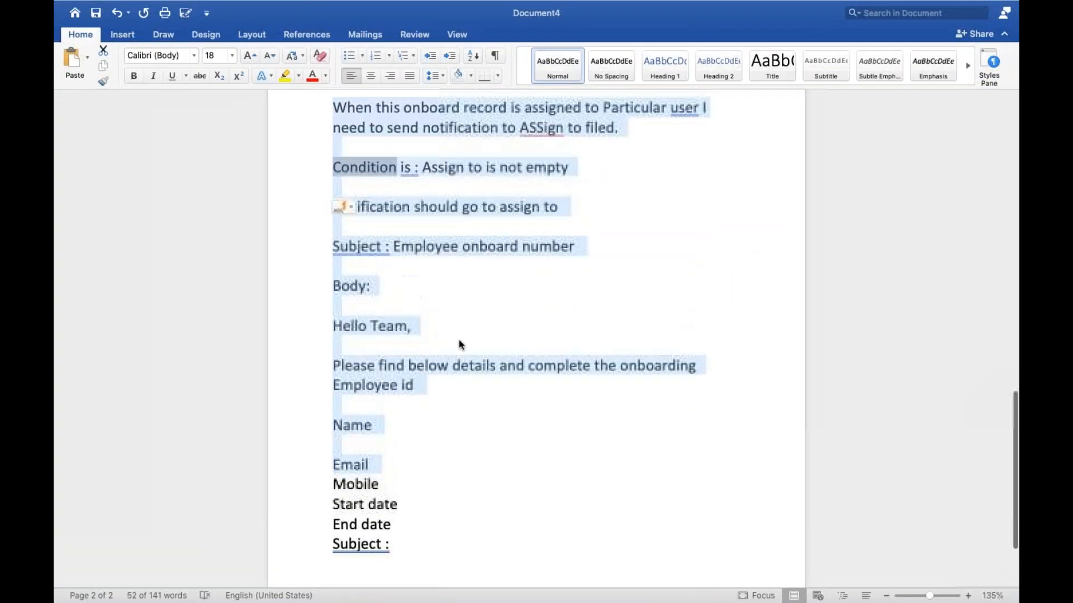
click(564, 210)
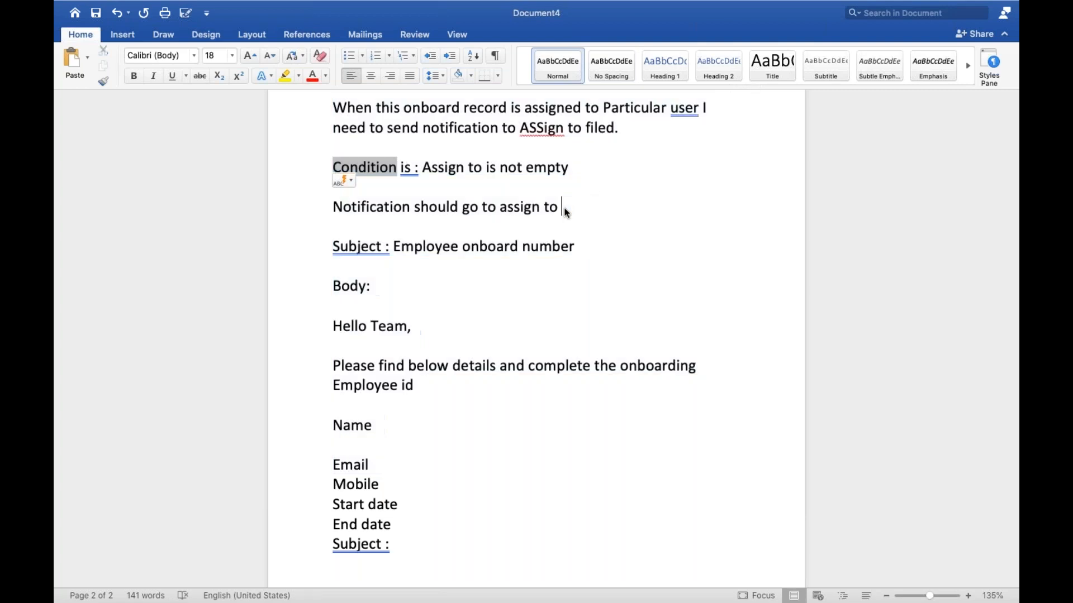
text(,)
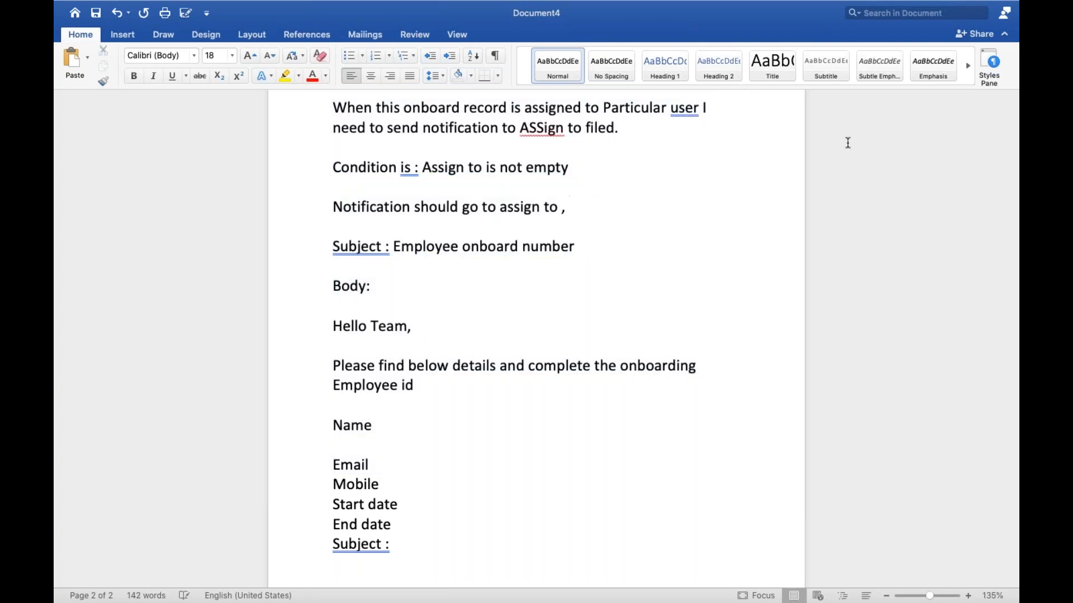
text( Onboardin)
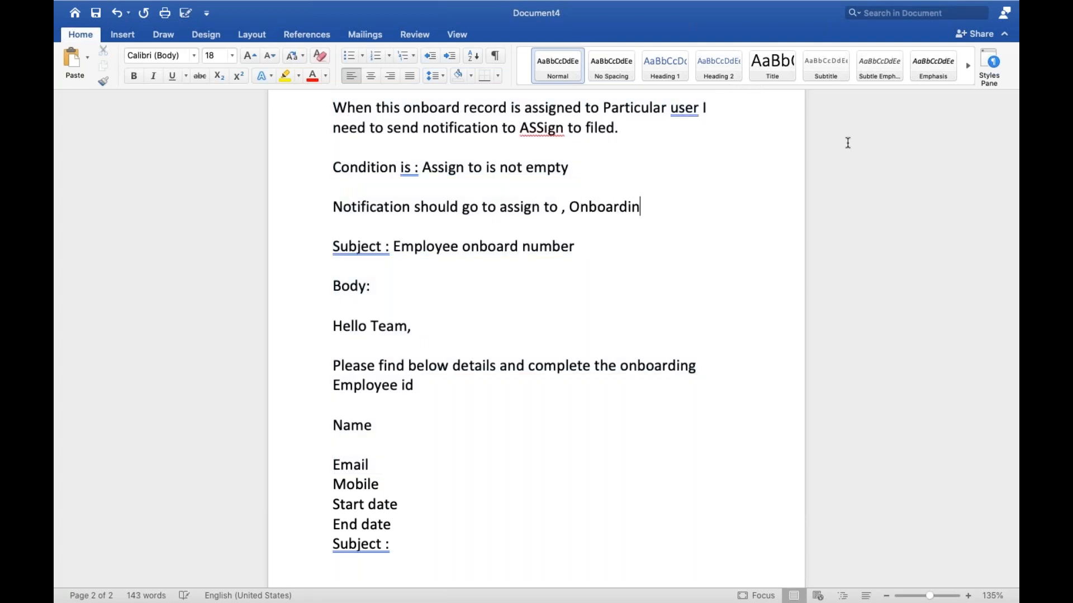
text(g team)
key(ctrl+Right)
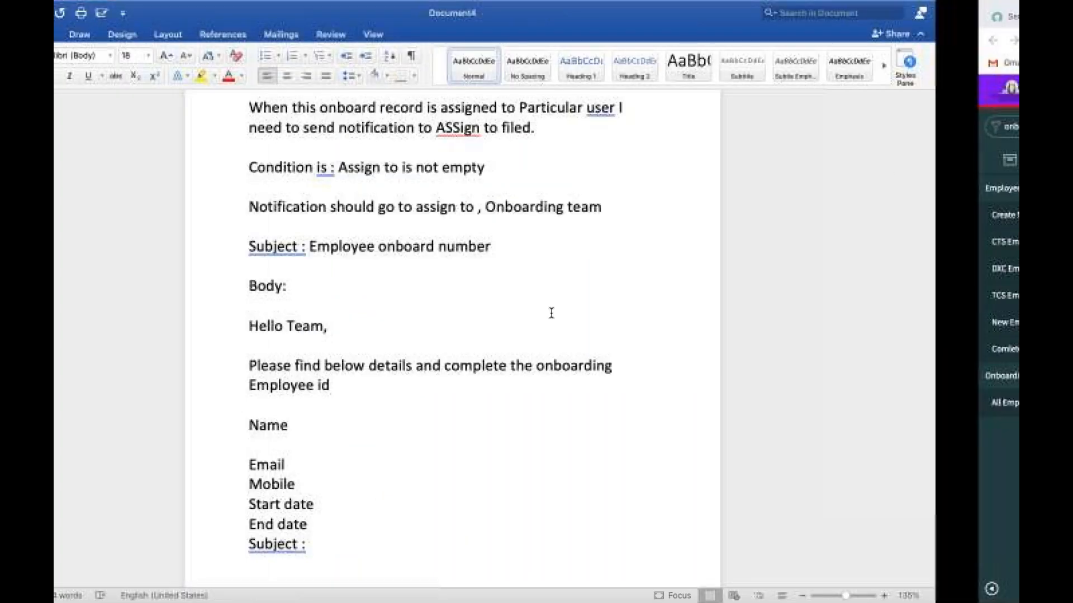
mouse_move(569, 206)
mouse_down()
mouse_move(682, 190)
mouse_move(688, 200)
mouse_move(571, 208)
mouse_up()
click(687, 200)
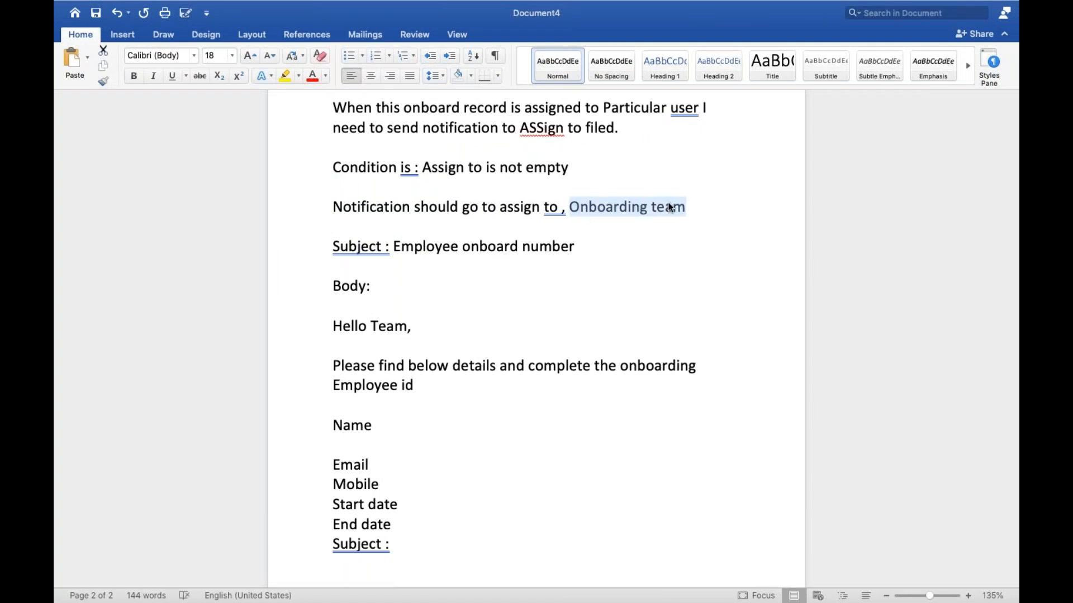
click(698, 208)
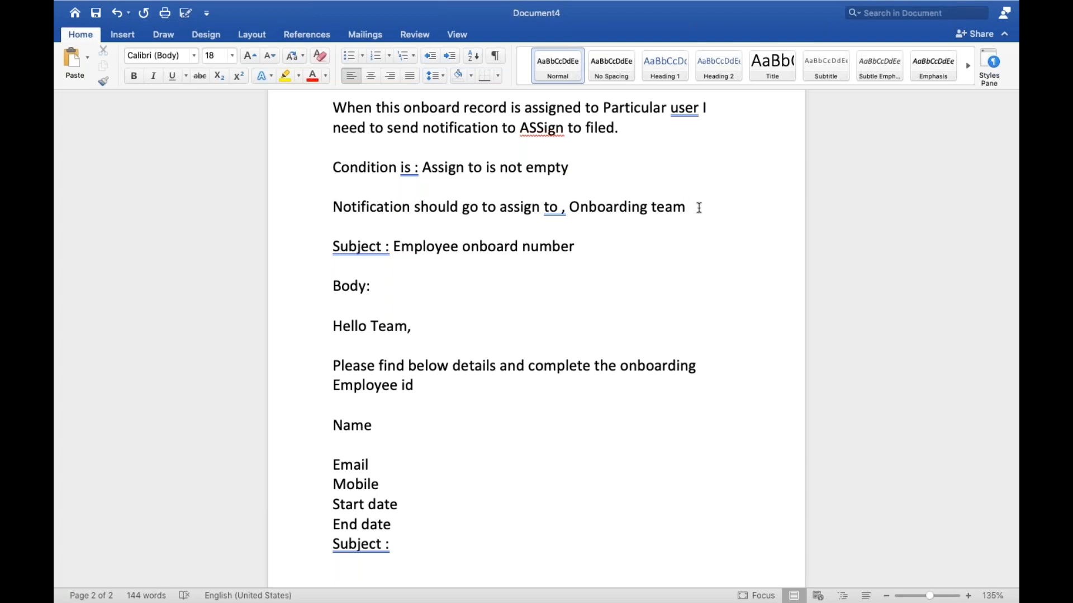
Switch back to ServiceNow and set the notification's subject to "Empoyee is onboarded and the Number is ${u_number}".
key(ctrl+Right)
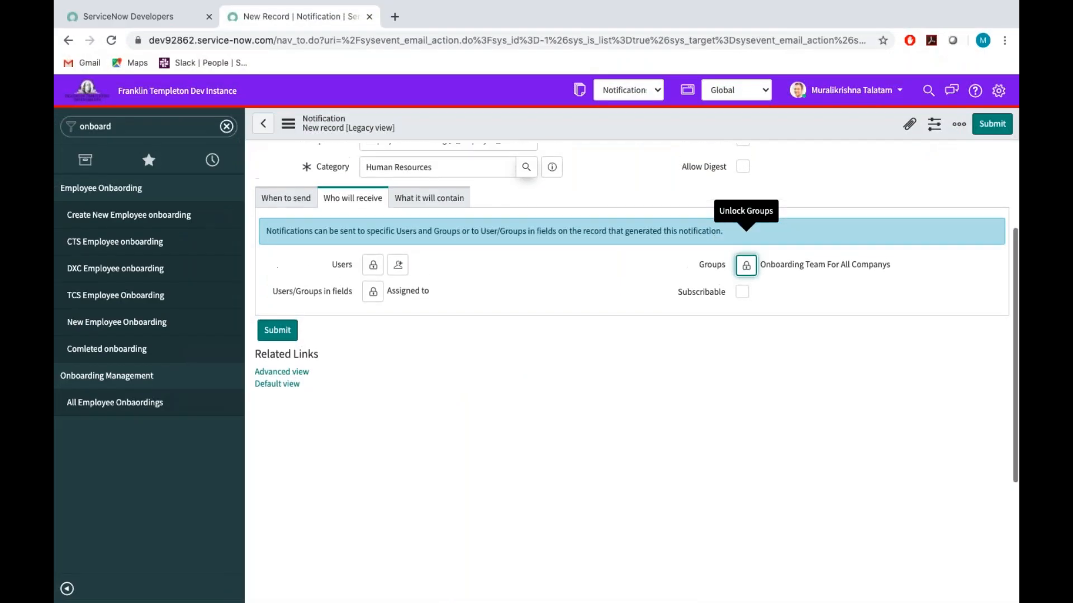
click(447, 198)
click(397, 292)
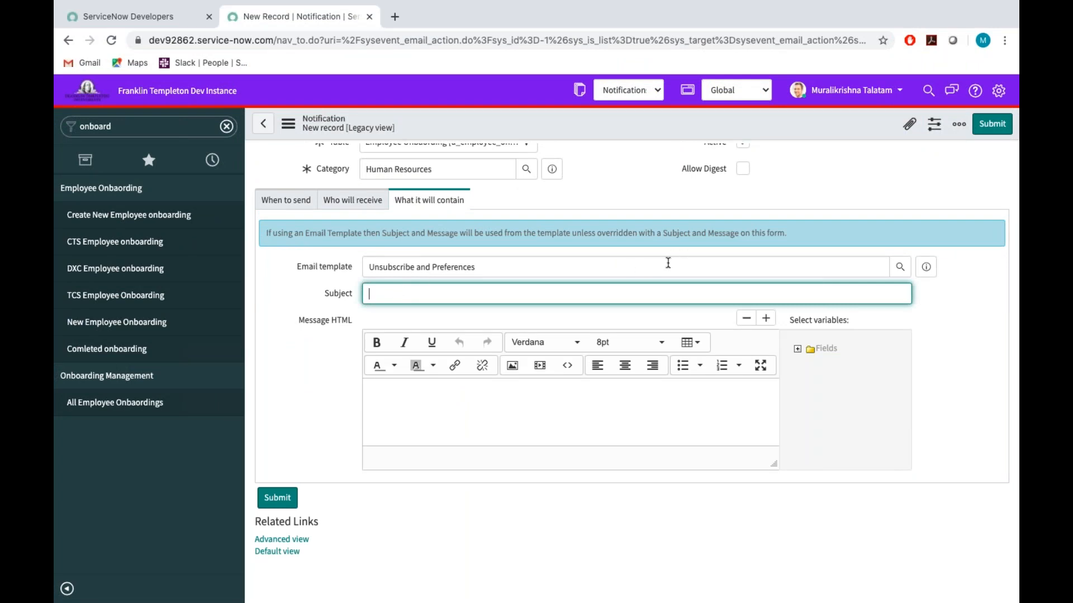
text(Empoyee is onboarded and the Num)
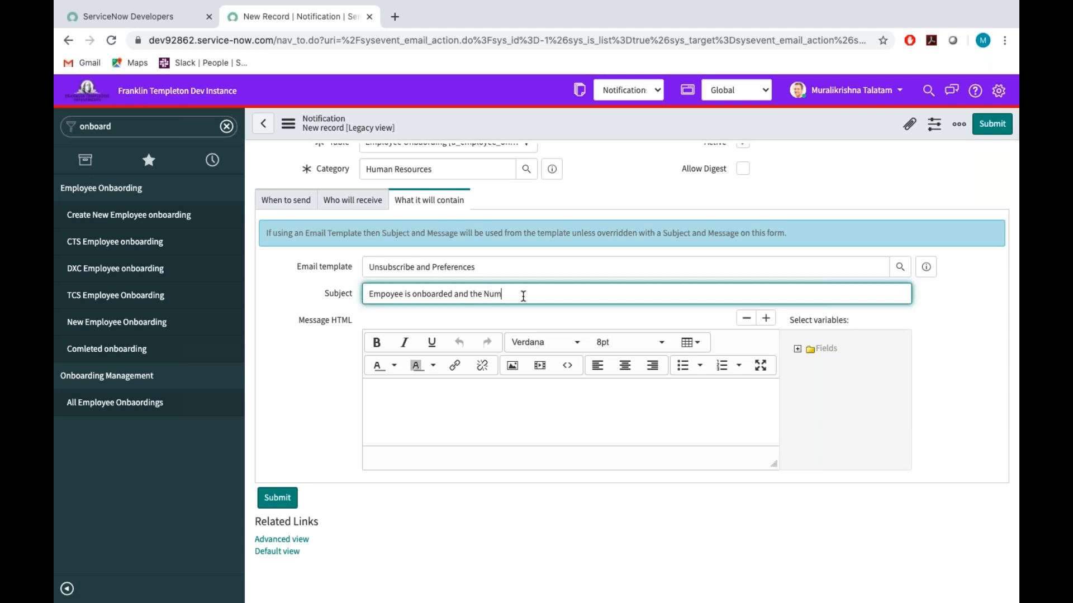
text(ber is)
text(num)
key(BackSpace)
key(BackSpace)
key(BackSpace)
text(u_numner)
key(BackSpace)
key(BackSpace)
key(BackSpace)
text(ber)
Copy the body text from "Hello Team," through "Employee id" in the Word document into the notification's HTML message, keeping its formatting.
click(391, 398)
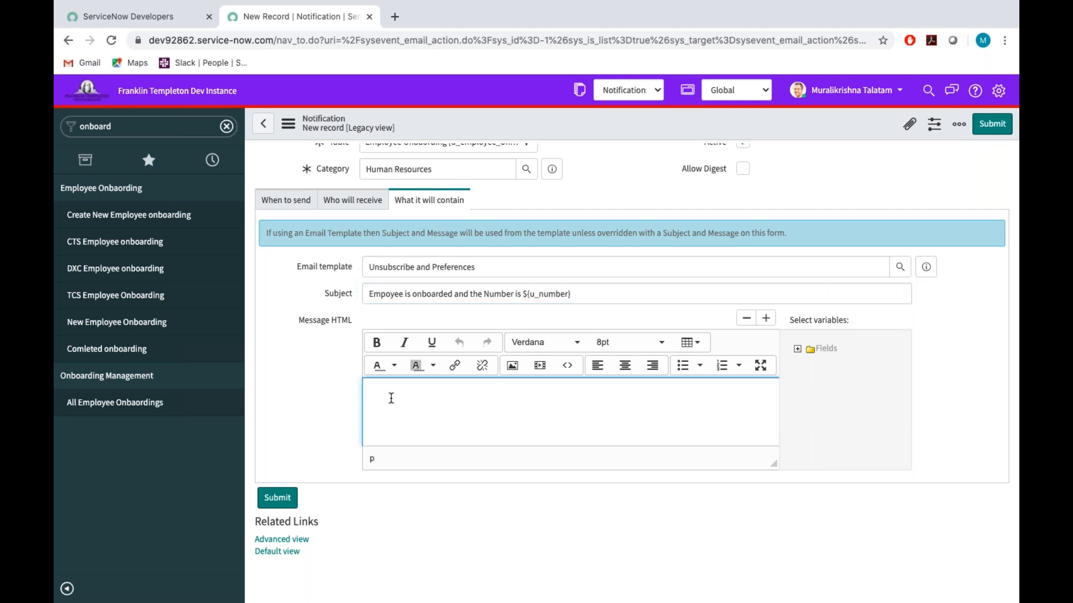
key(ctrl+Left)
scroll(357, 287, down, 2)
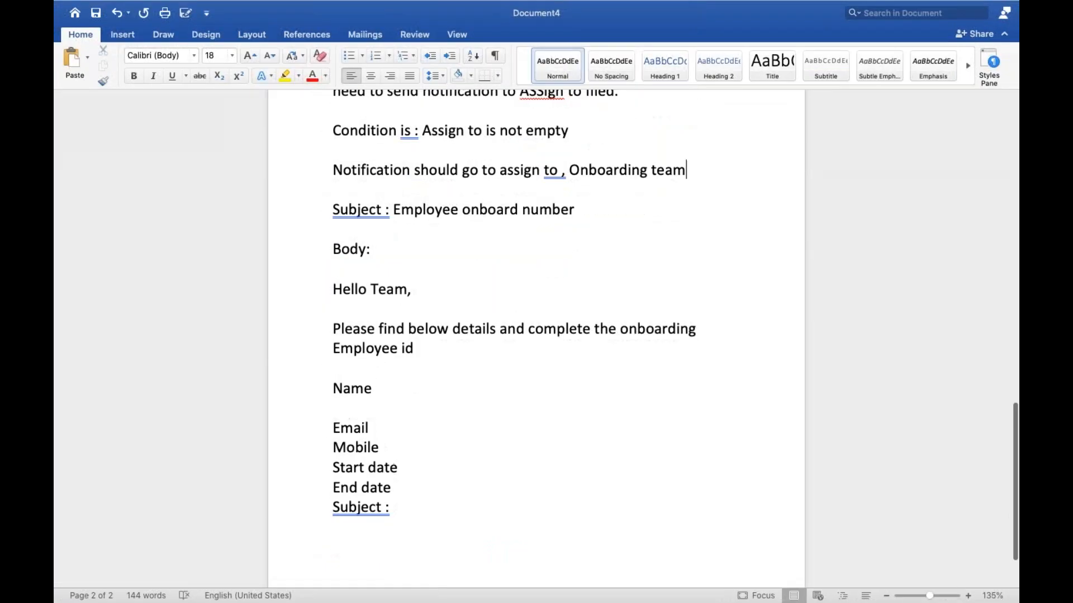
drag(333, 286, 425, 350)
key(super+c)
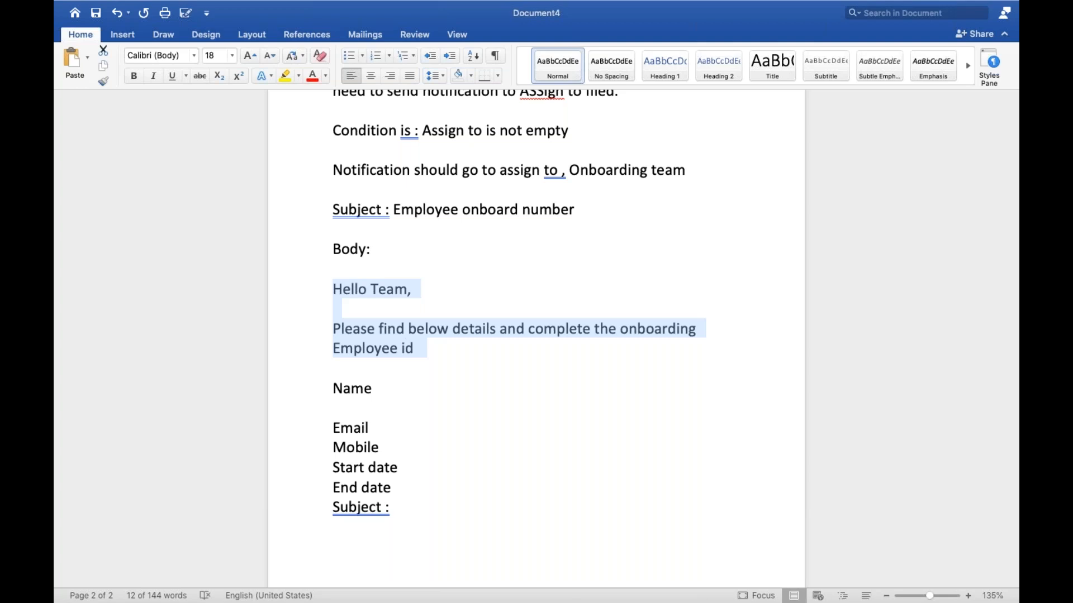
key(super+Tab)
click(395, 393)
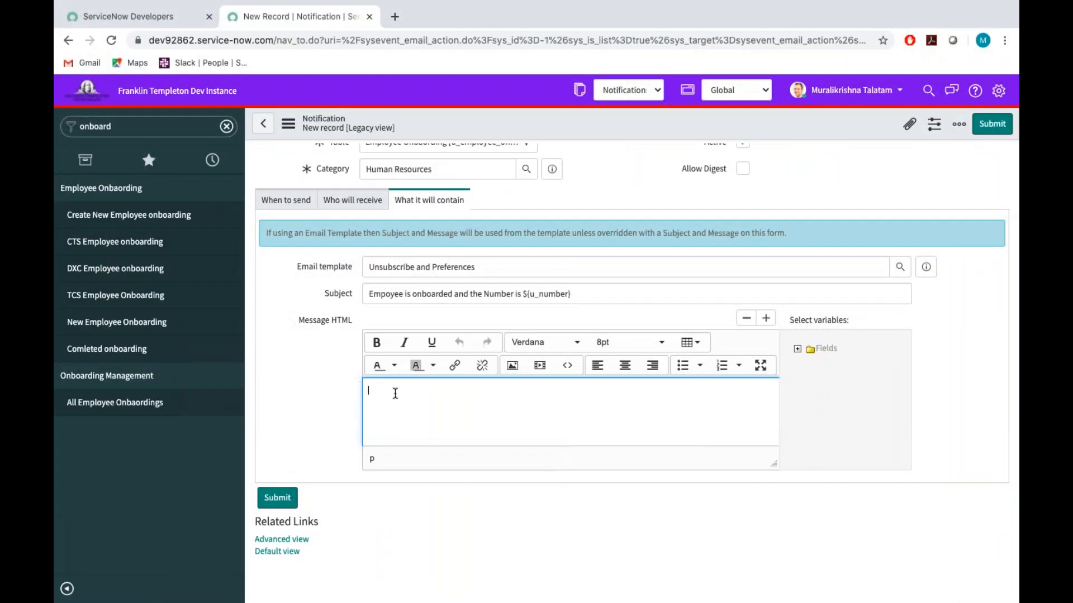
key(super+v)
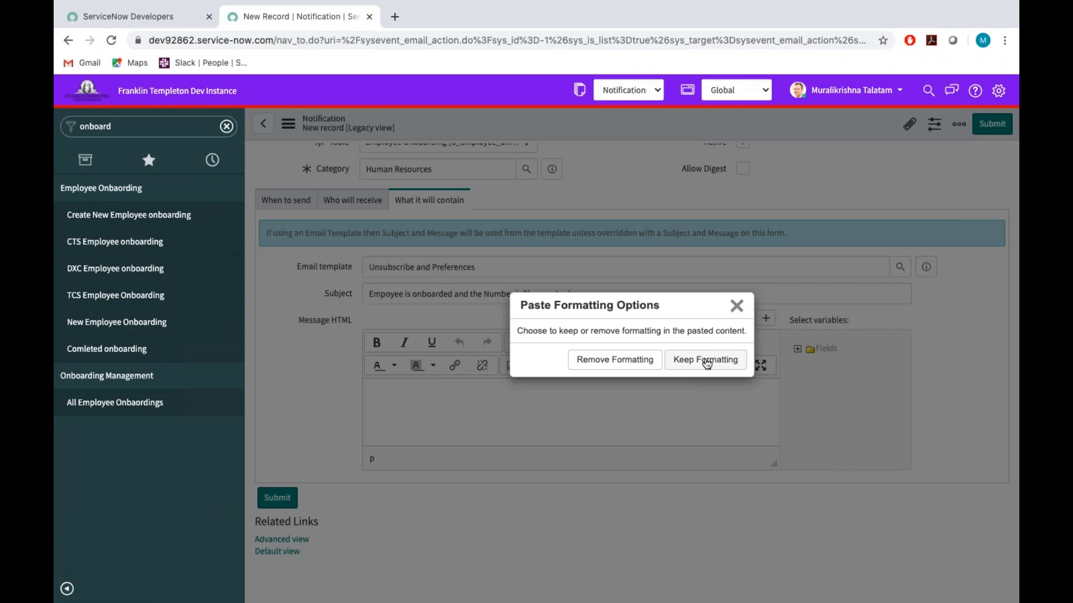
click(706, 360)
scroll(652, 364, down, 2)
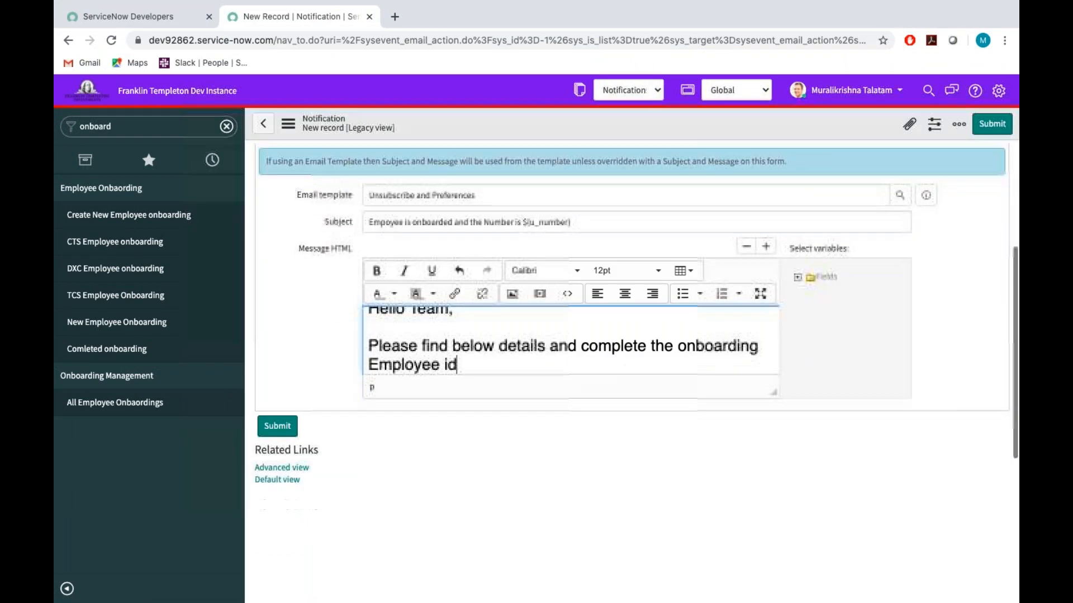
Enlarge the HTML message editor and replace "Team" in the greeting with the Assigned to field variable.
drag(771, 395, 791, 579)
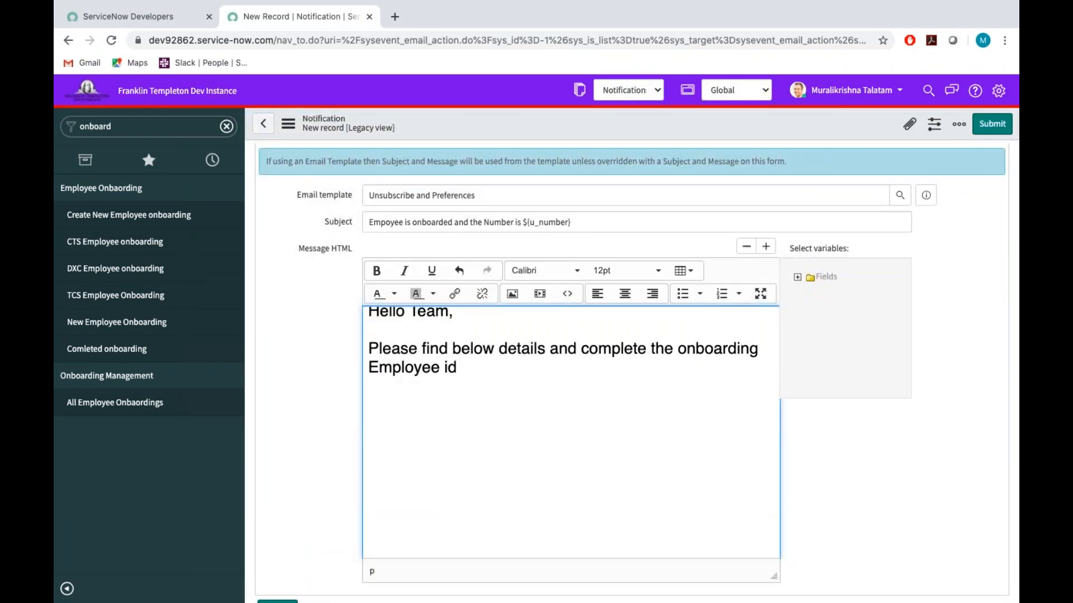
scroll(607, 432, up, 1)
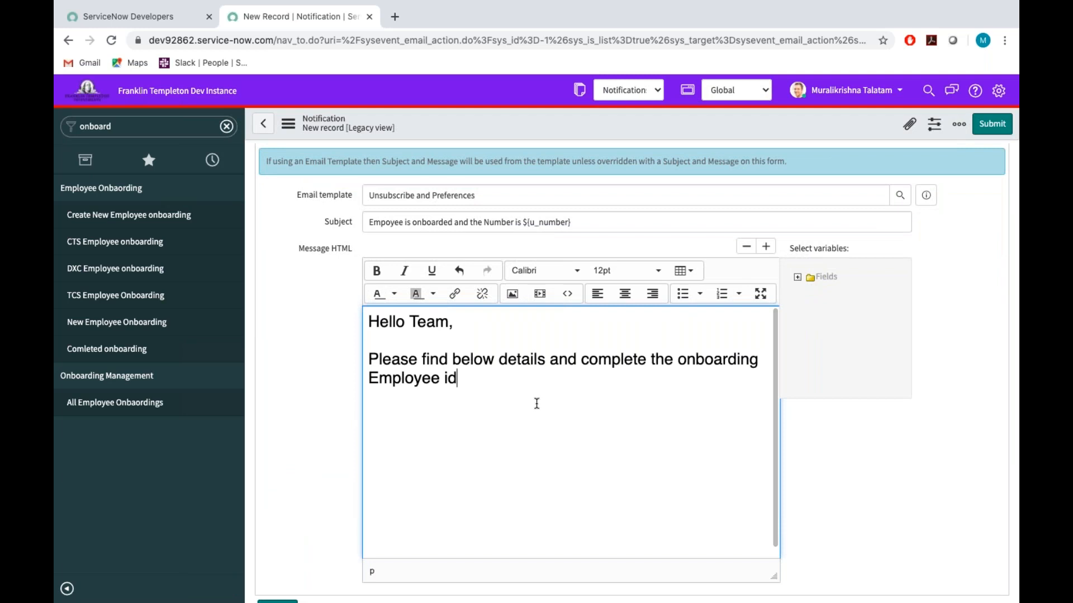
click(450, 322)
key(BackSpace)
key(BackSpace)
key(BackSpace)
key(BackSpace)
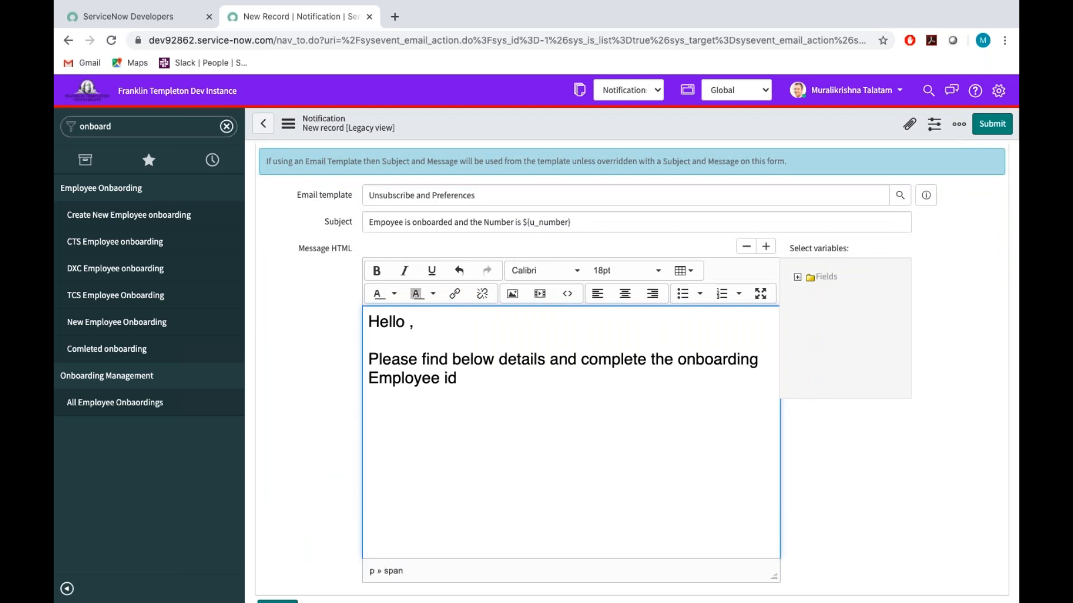
click(798, 277)
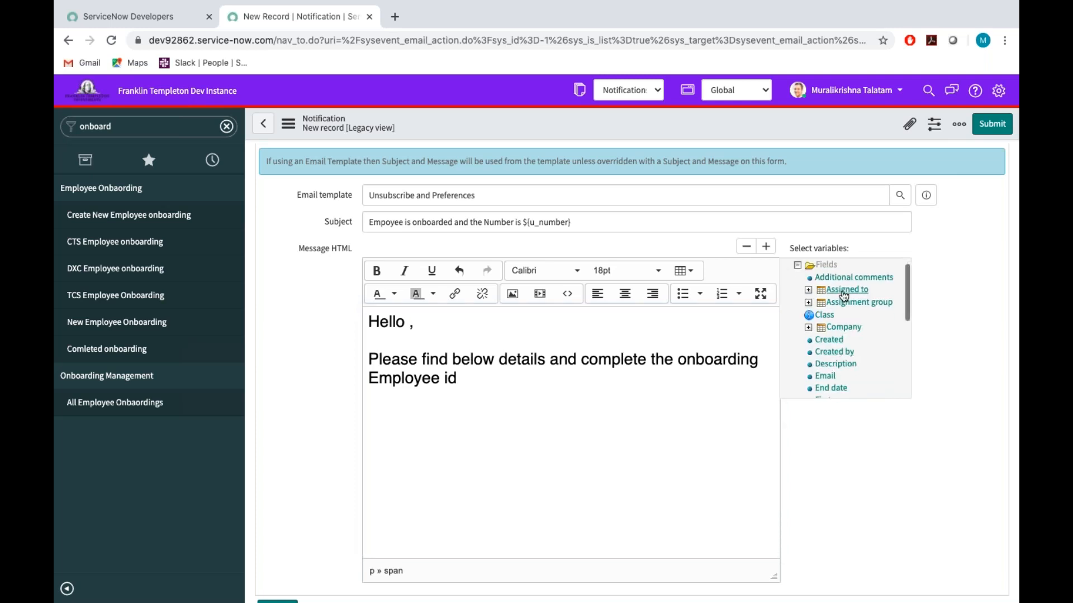
click(846, 289)
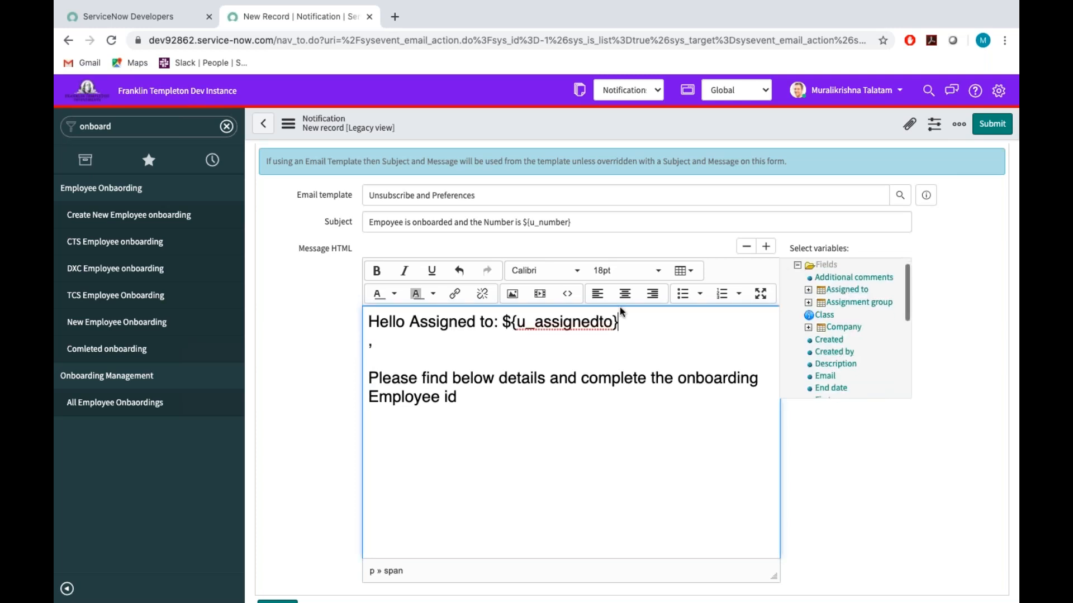
Remove the inserted "Assigned to:" label and line break so the greeting reads "Hello ${u_assignedto},", keeping a blank line beneath it.
click(503, 322)
key(BackSpace)
key(BackSpace)
key(BackSpace)
key(BackSpace)
key(BackSpace)
key(BackSpace)
key(BackSpace)
key(BackSpace)
key(BackSpace)
key(BackSpace)
key(BackSpace)
key(BackSpace)
key(BackSpace)
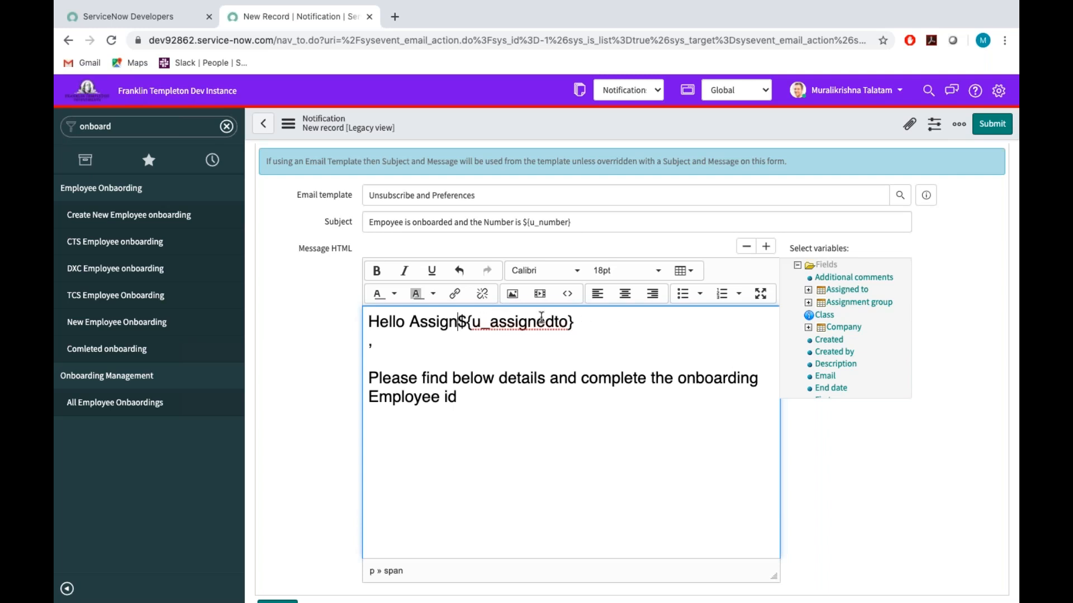
key(BackSpace)
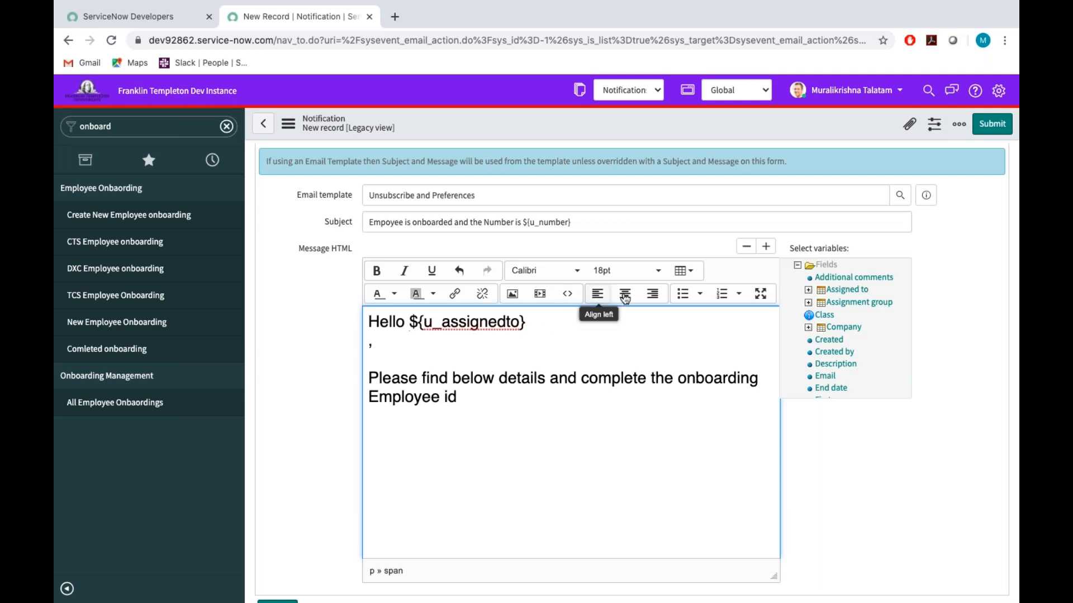
click(543, 326)
click(392, 347)
key(BackSpace)
key(Return)
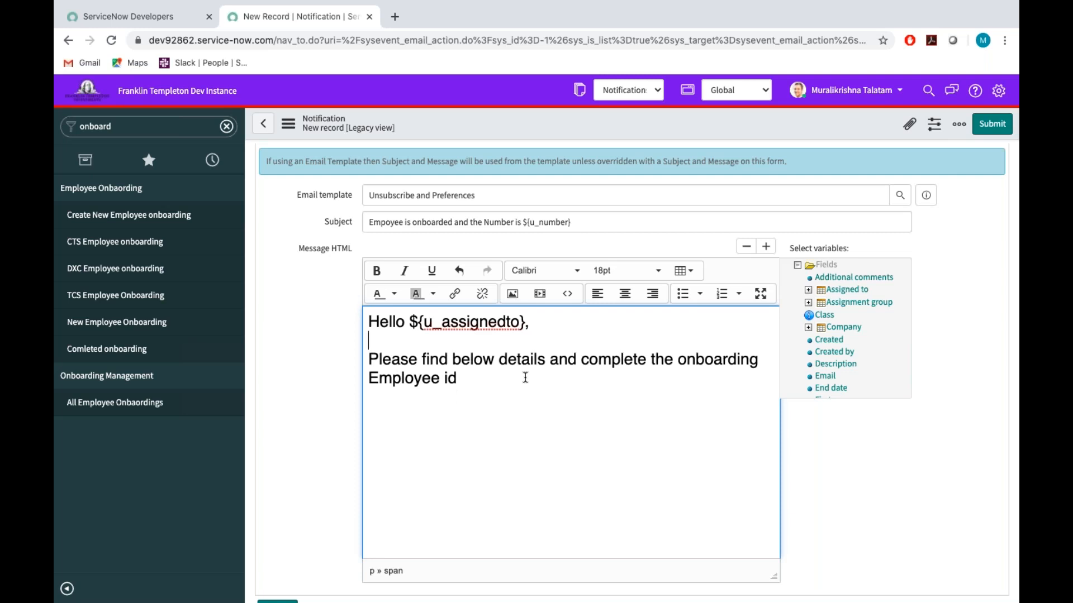
Replace the "Employee id" line in the message with the Number field variable, ${u_number}.
click(491, 373)
key(BackSpace)
key(BackSpace)
key(BackSpace)
key(BackSpace)
key(BackSpace)
key(BackSpace)
key(BackSpace)
key(BackSpace)
key(BackSpace)
key(BackSpace)
key(BackSpace)
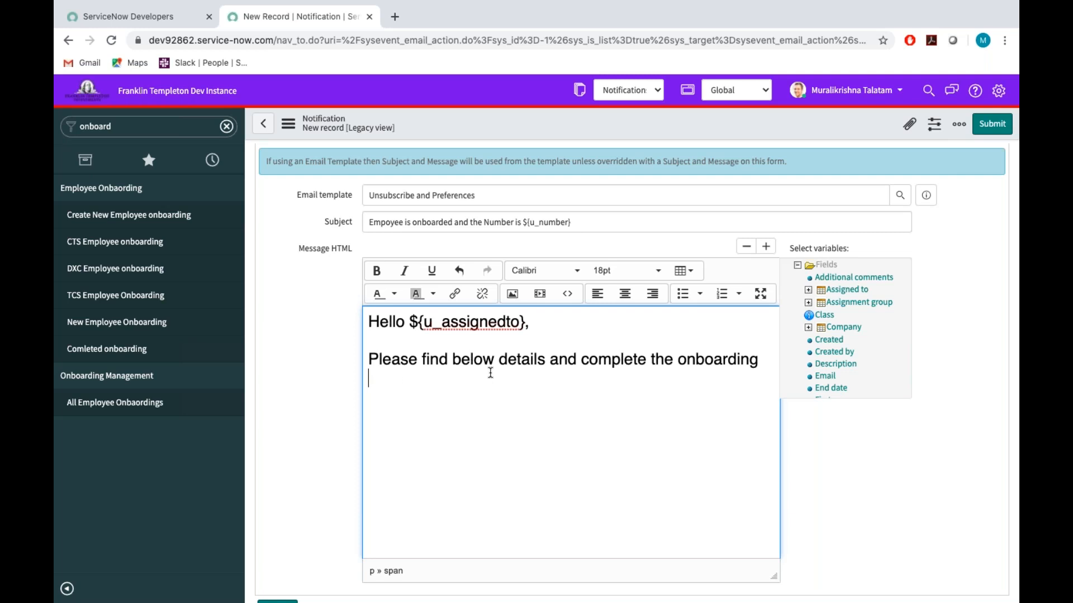
scroll(871, 317, down, 3)
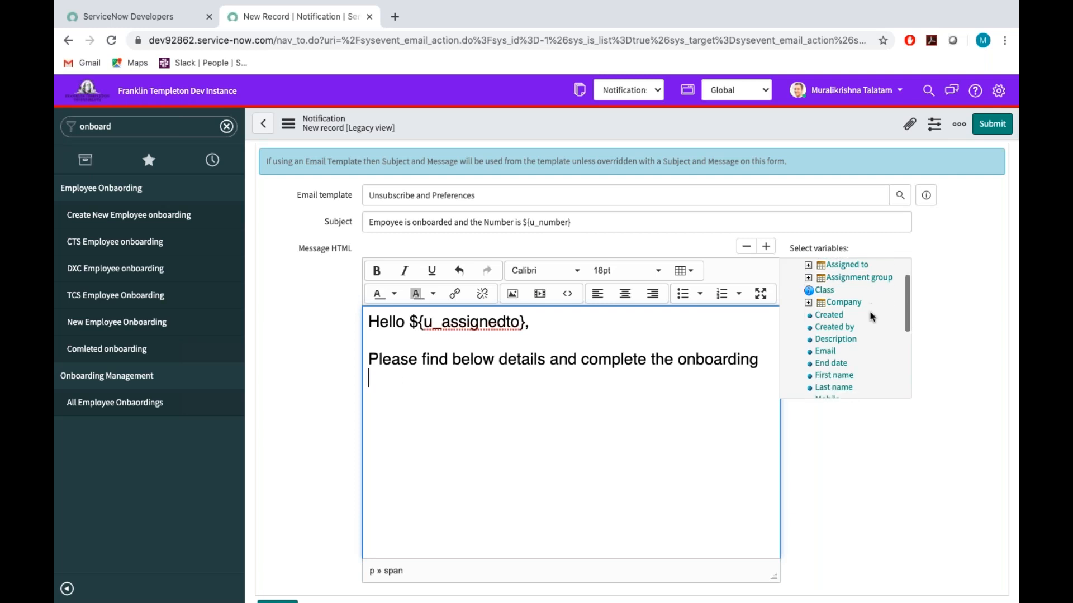
scroll(871, 317, down, 2)
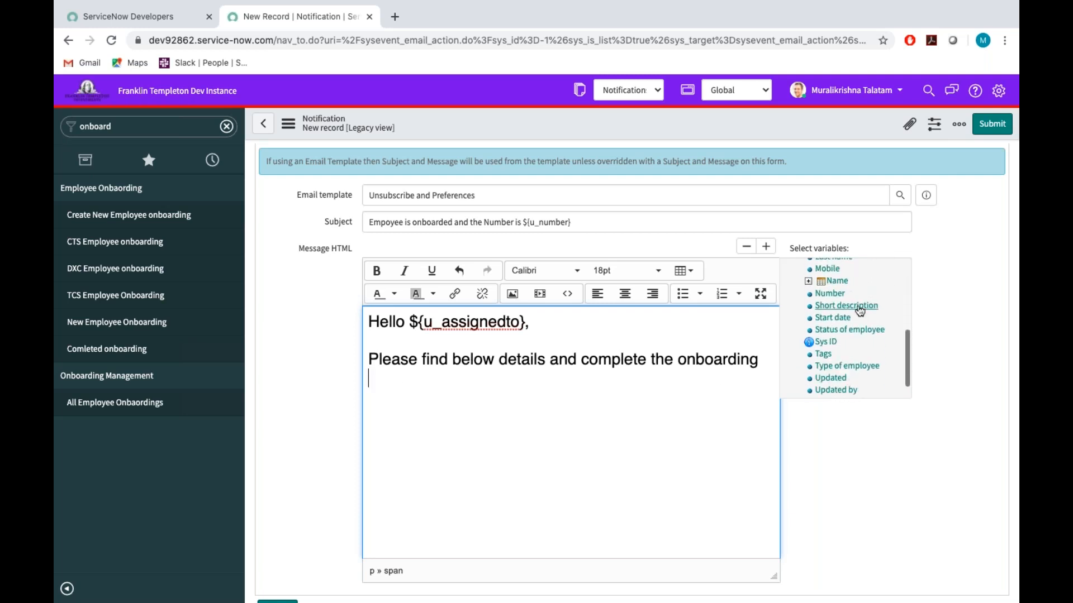
click(831, 295)
key(Return)
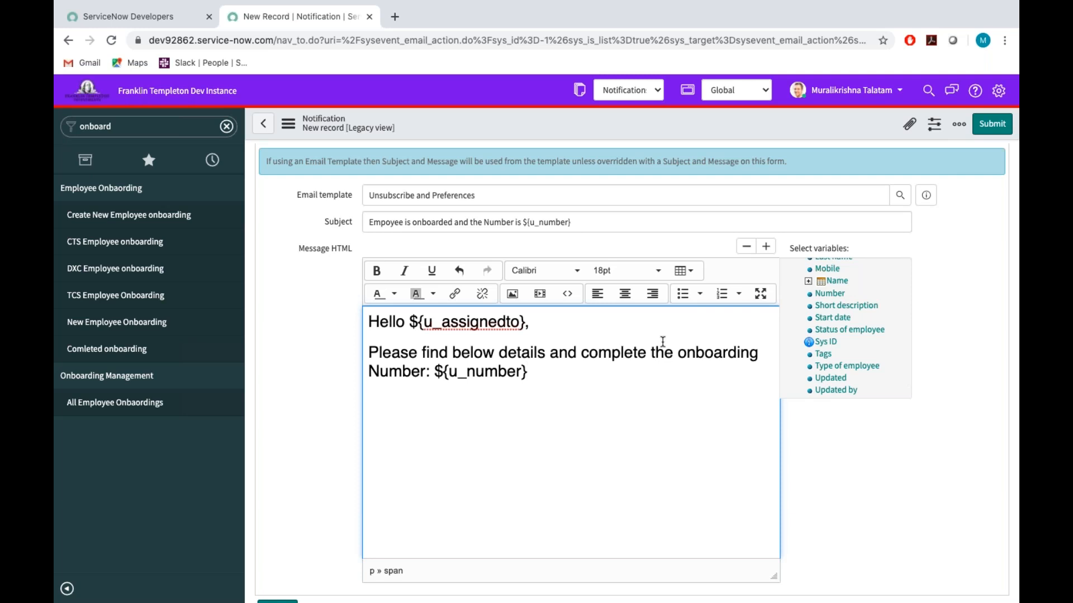
Insert the Name, Short description, Email, Mobile and Start date field variables on separate lines below the Number line.
click(836, 282)
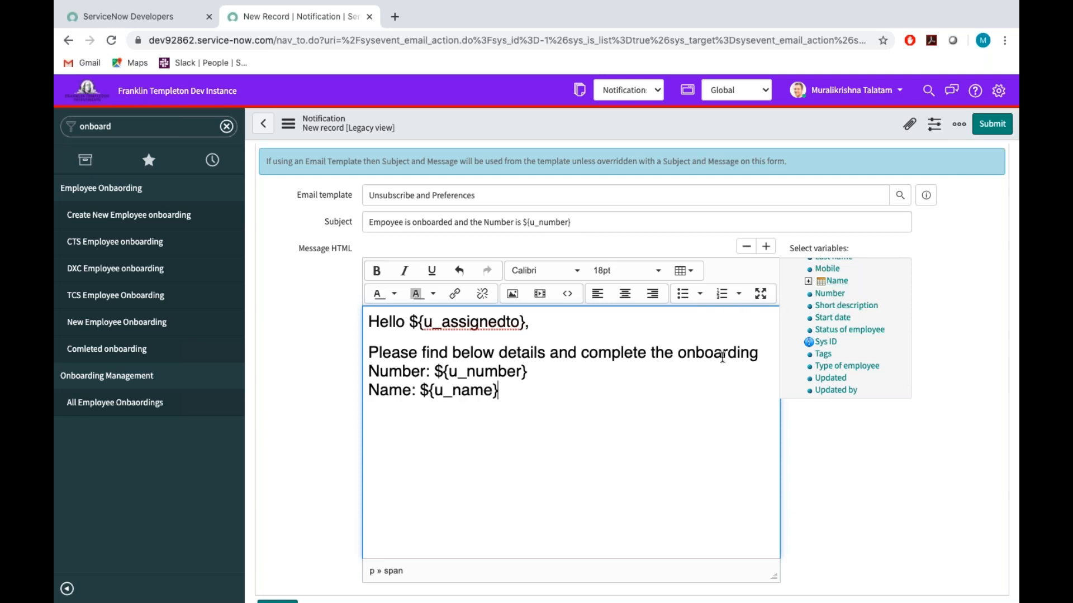
click(846, 307)
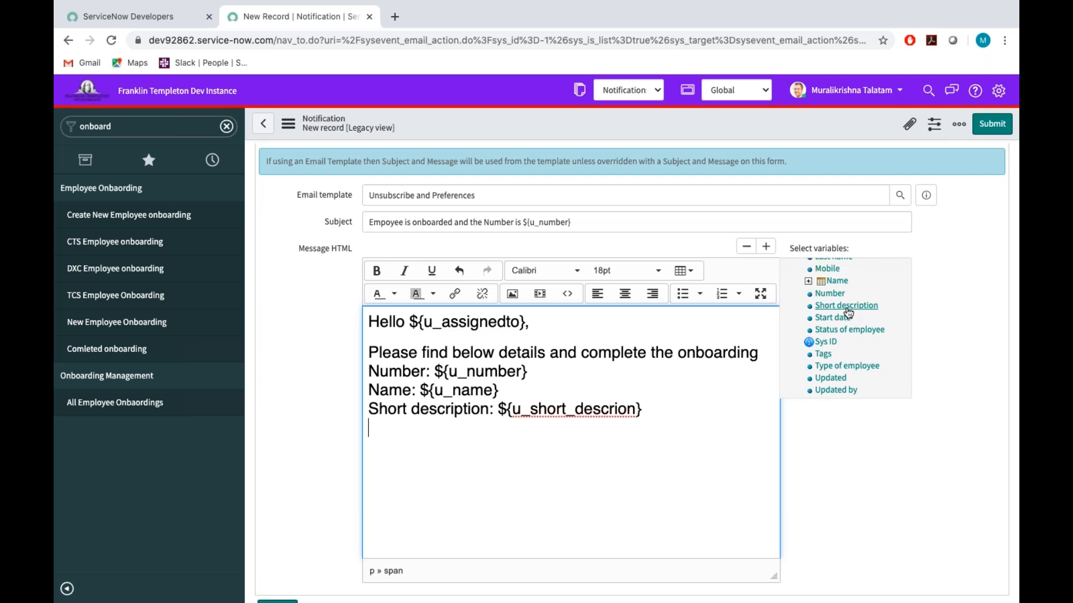
scroll(867, 328, up, 3)
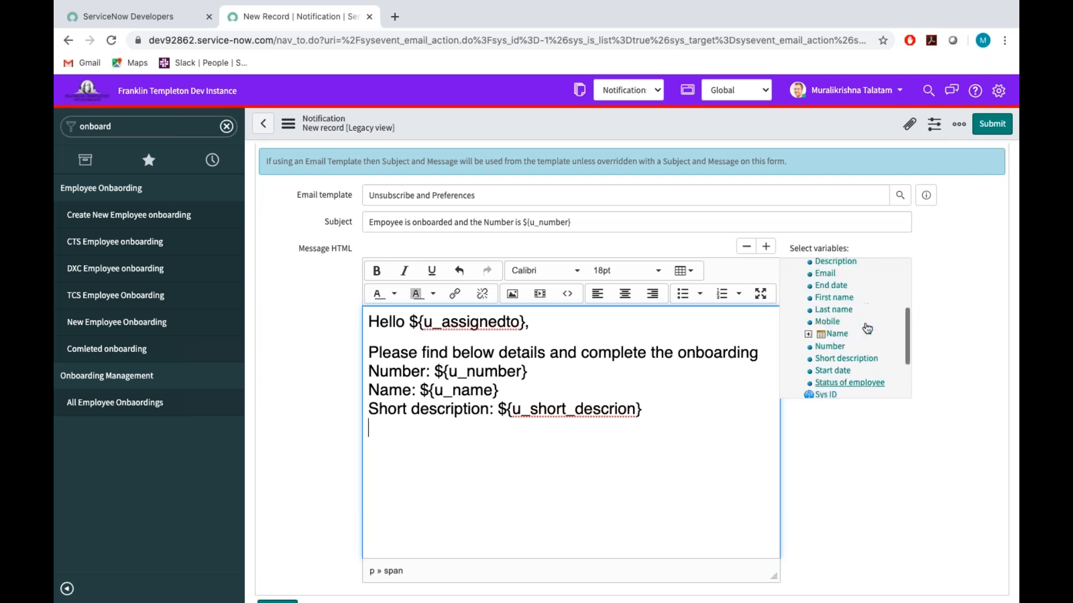
click(825, 288)
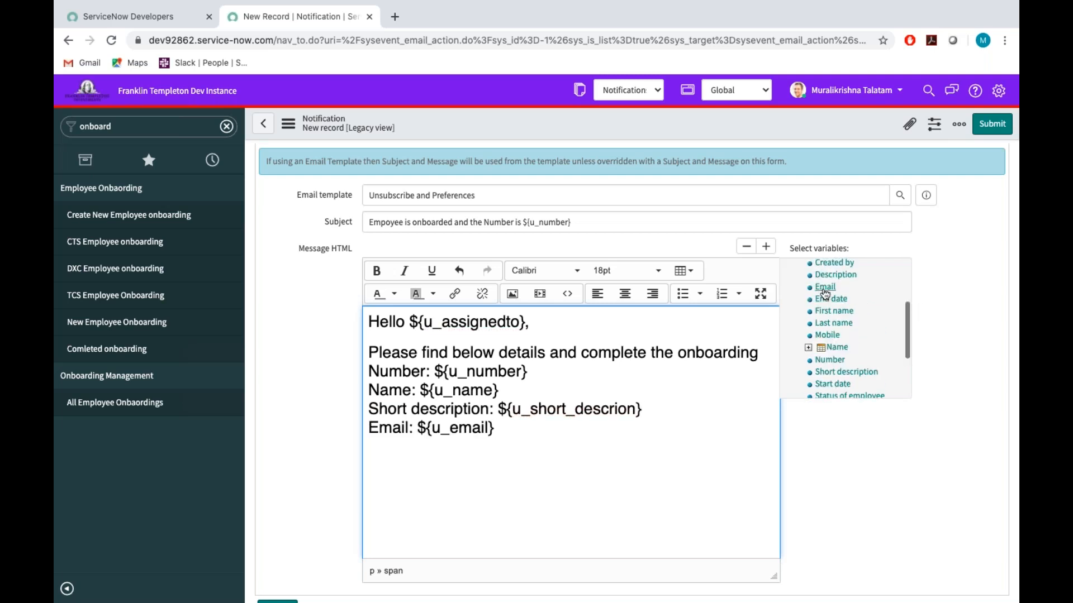
click(827, 335)
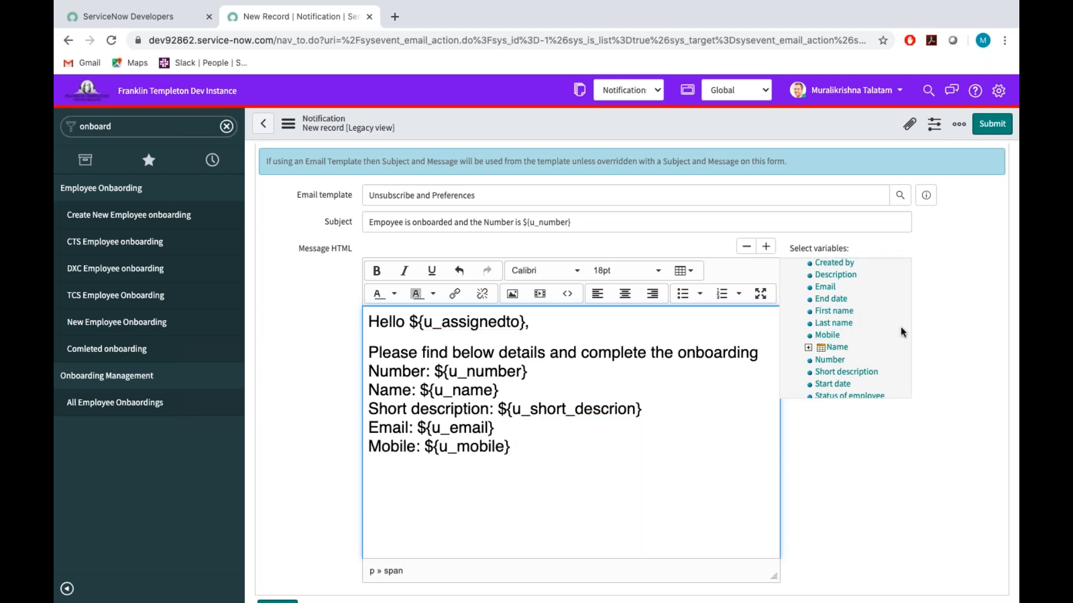
scroll(838, 340, down, 1)
click(832, 357)
scroll(803, 366, down, 2)
scroll(803, 363, up, 5)
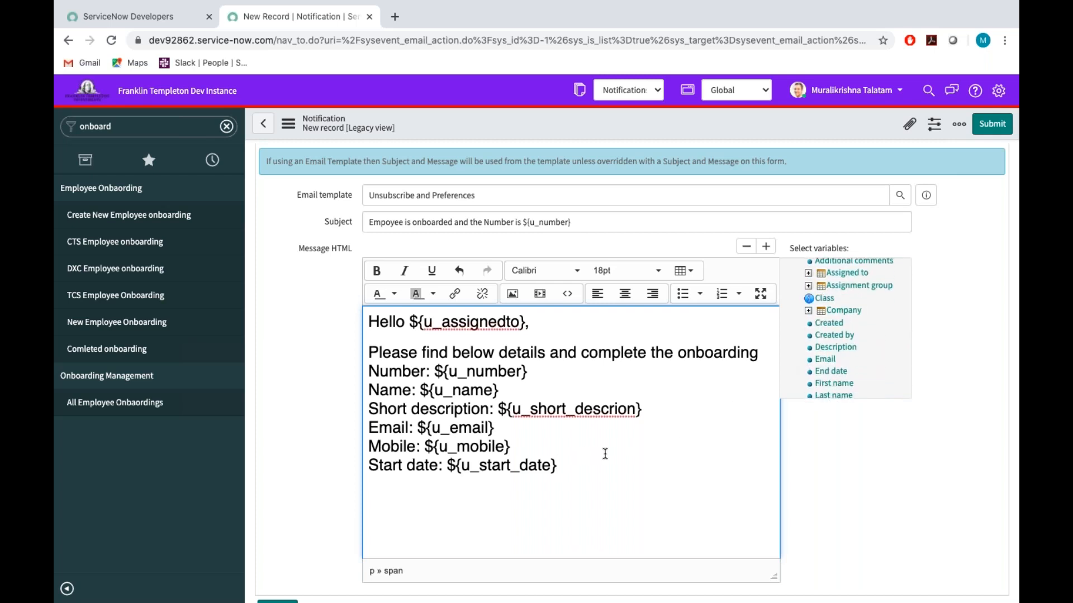
Below the Start date line, add the paragraph "Please work on this record and complete the onboarding.".
key(Return)
text(Please wor)
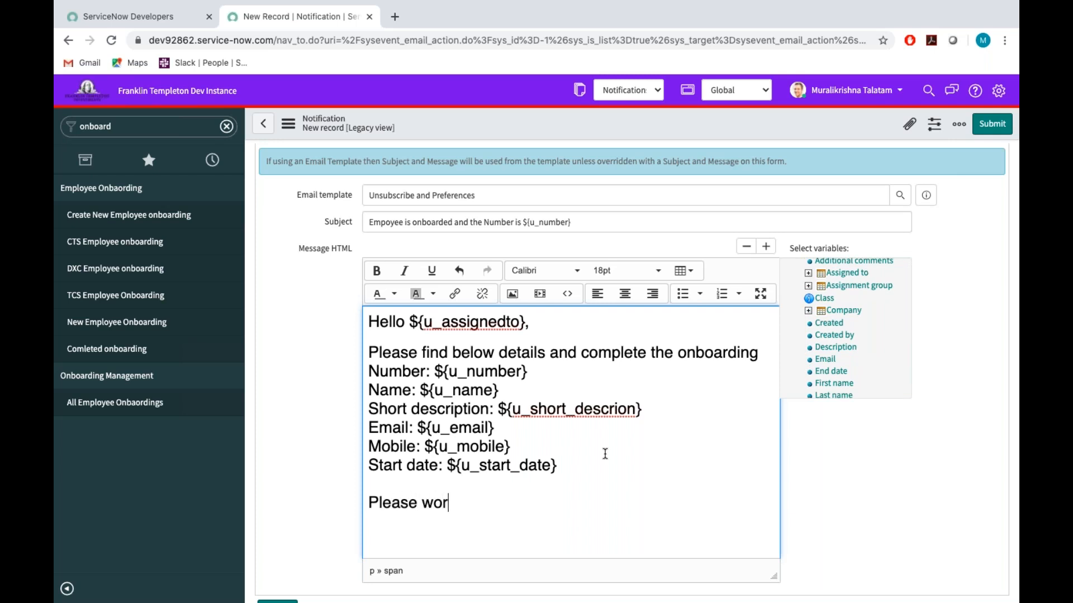
text(k on this reco)
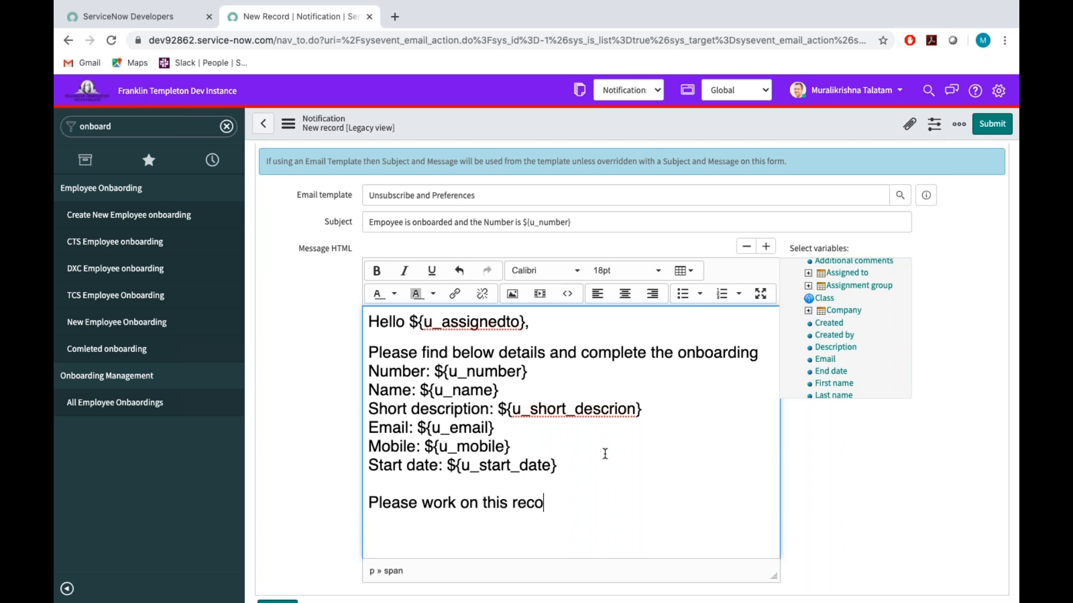
text(rd and complete )
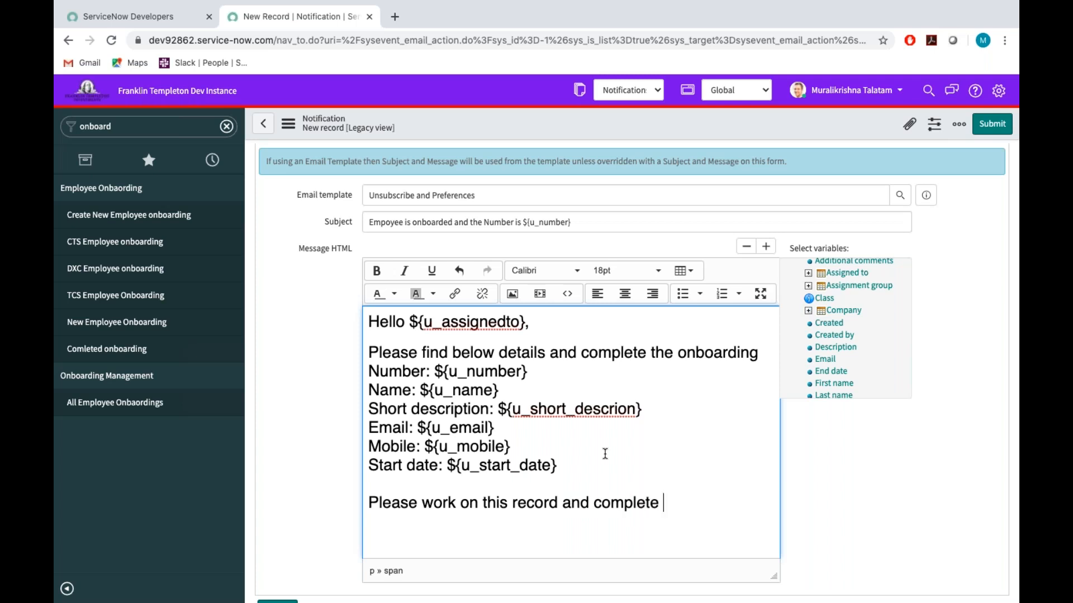
text(the onboarding)
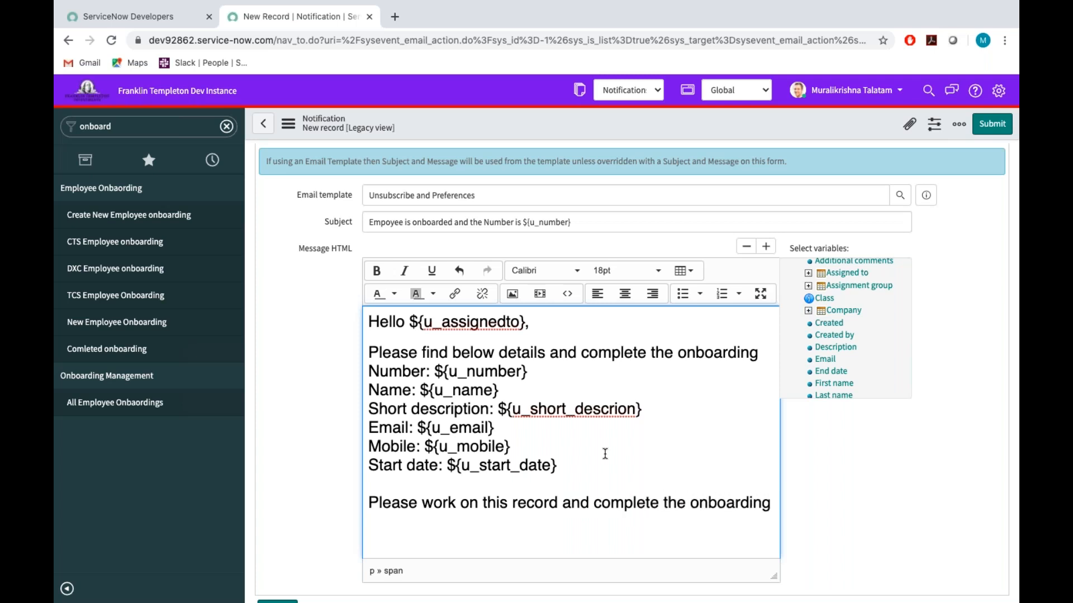
text(.)
key(Return)
key(Return)
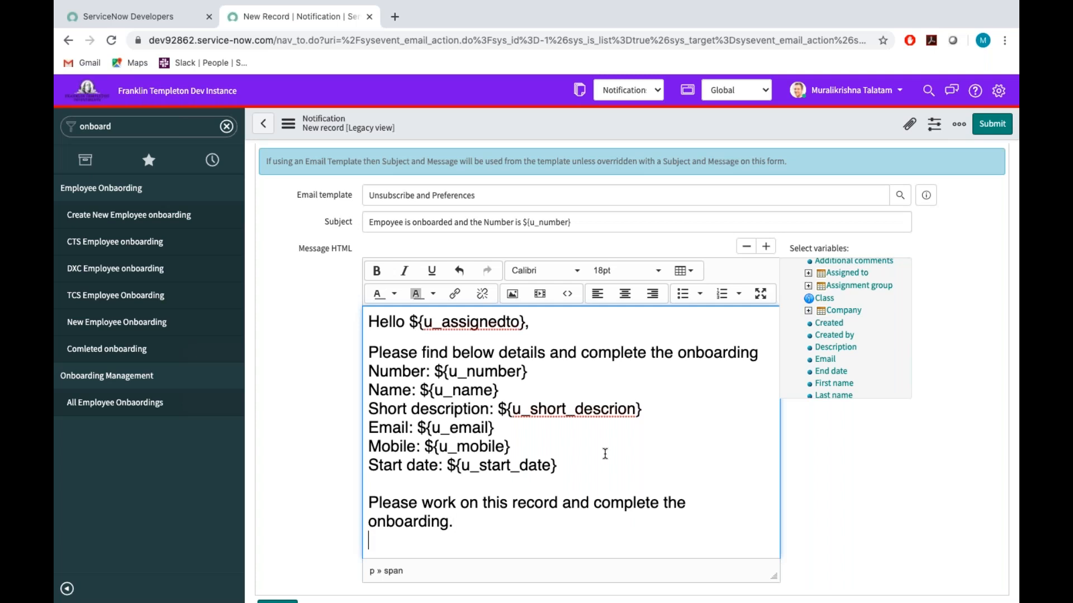
Close the message with "Thanks!" and "Onboarding team." on separate lines.
text(Thanks)
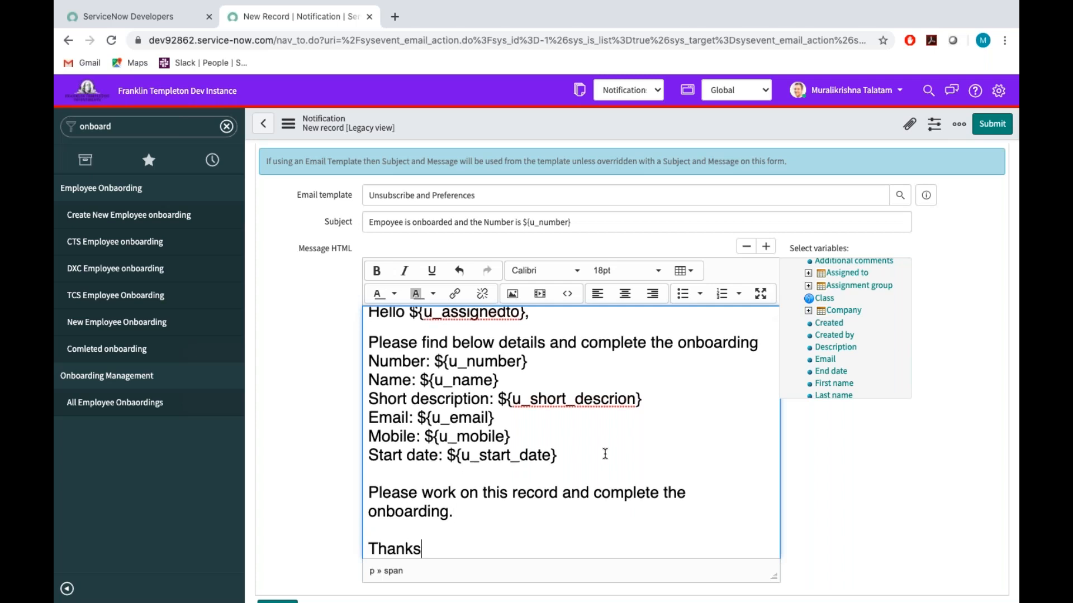
text(!)
key(Return)
text(O)
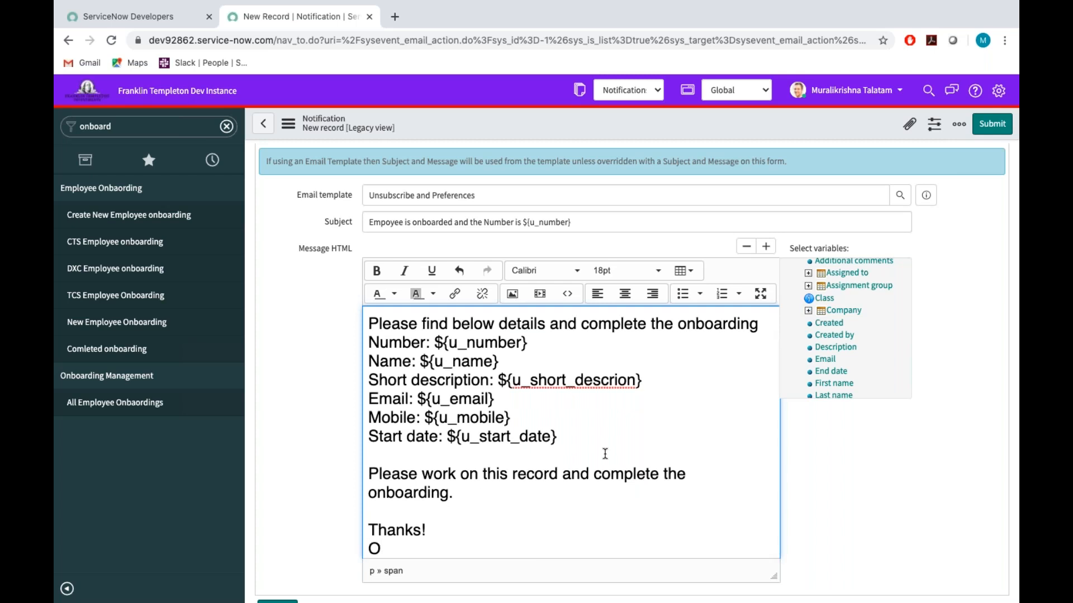
text(nboarding team.)
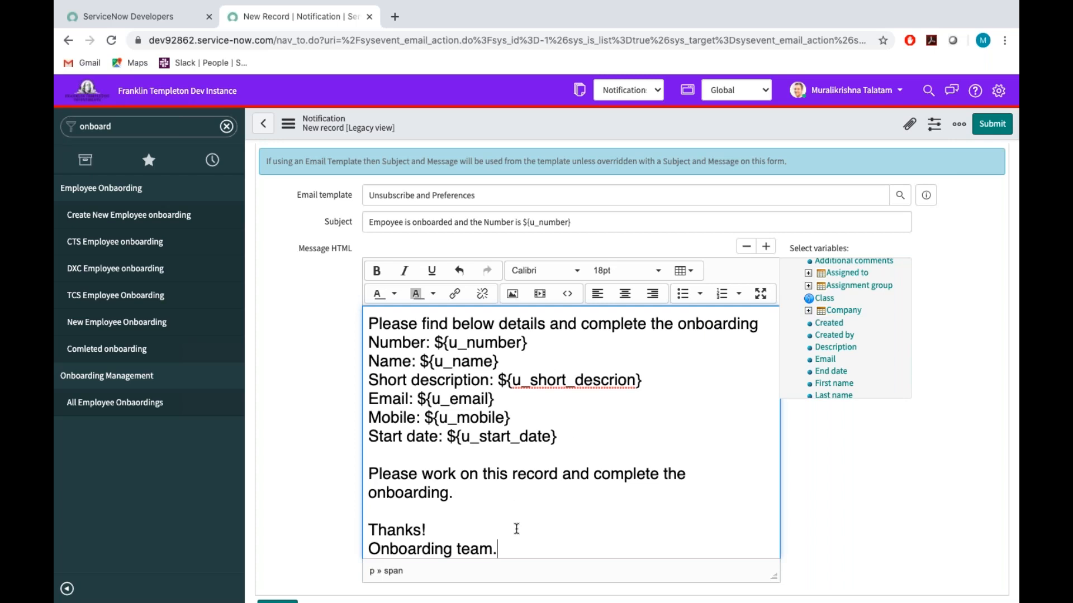
Color the entire message text bright cyan.
key(ctrl+a)
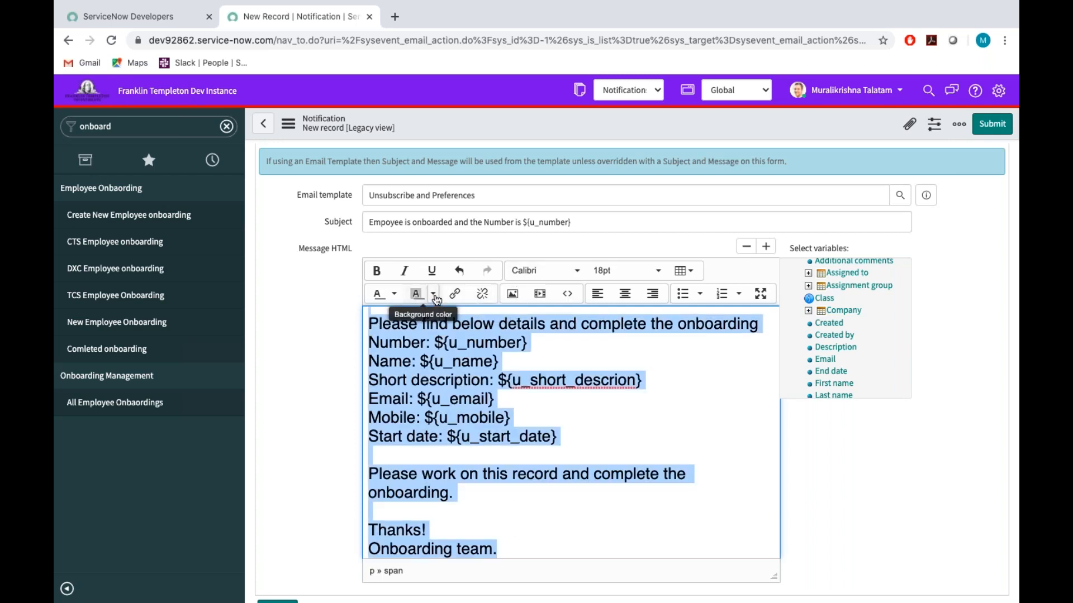
click(395, 295)
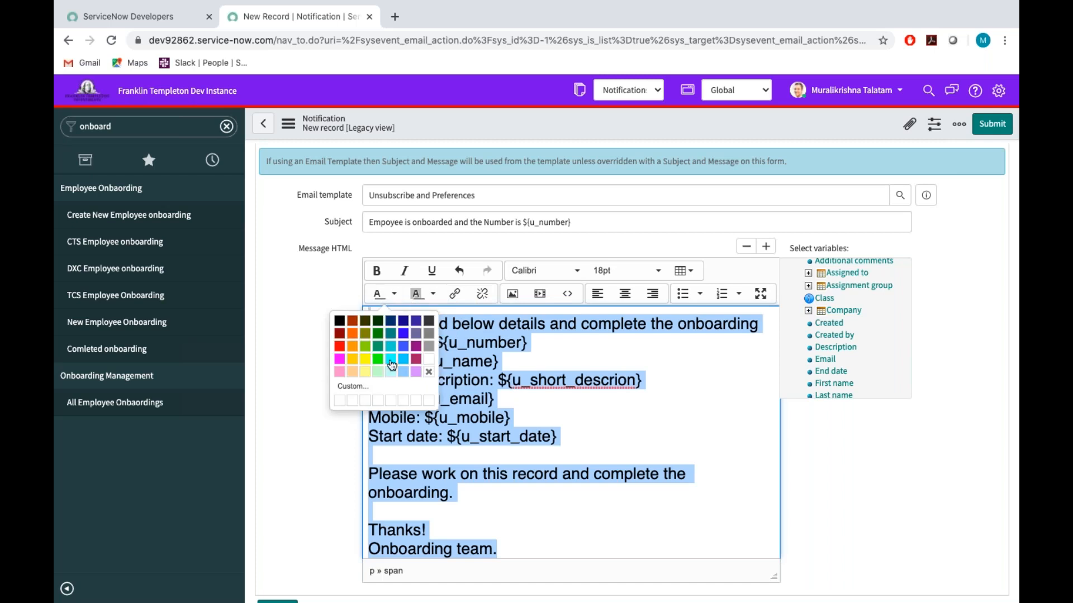
click(390, 352)
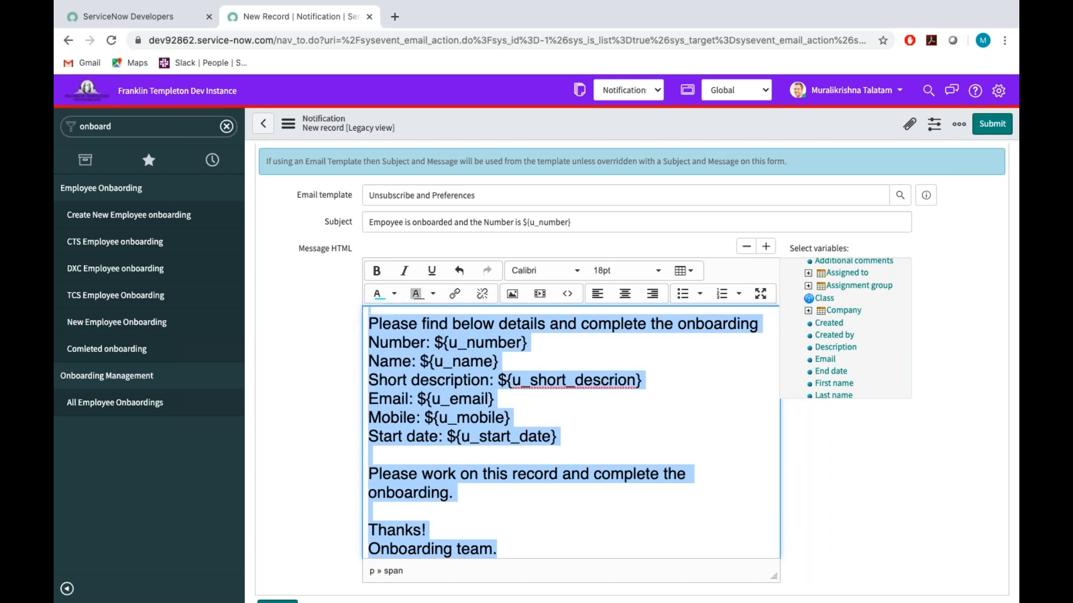
click(570, 443)
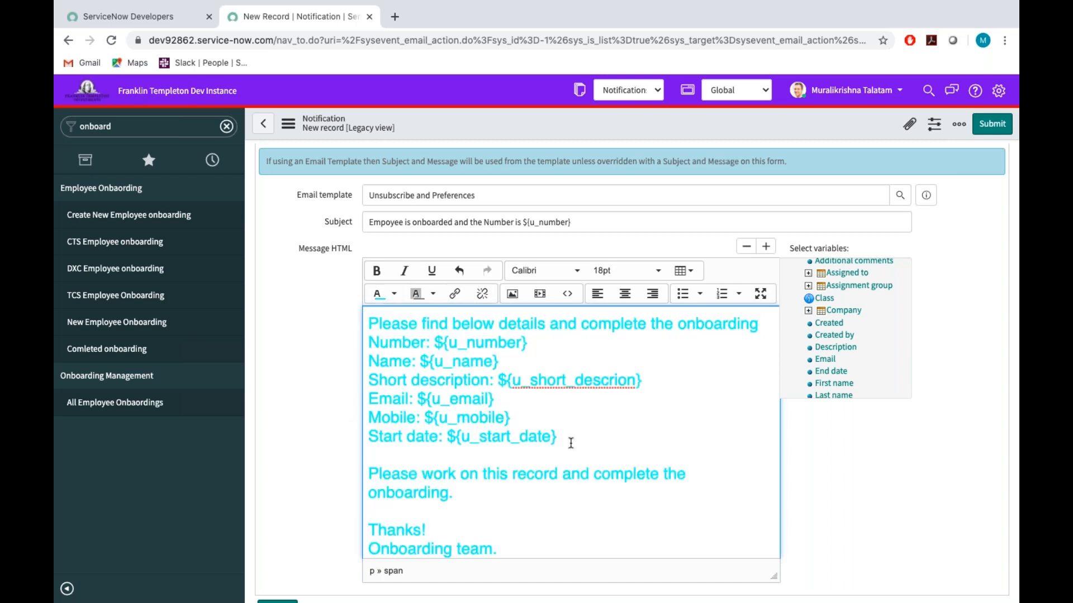
Try to change the message's text color to black.
click(393, 295)
click(340, 320)
click(394, 294)
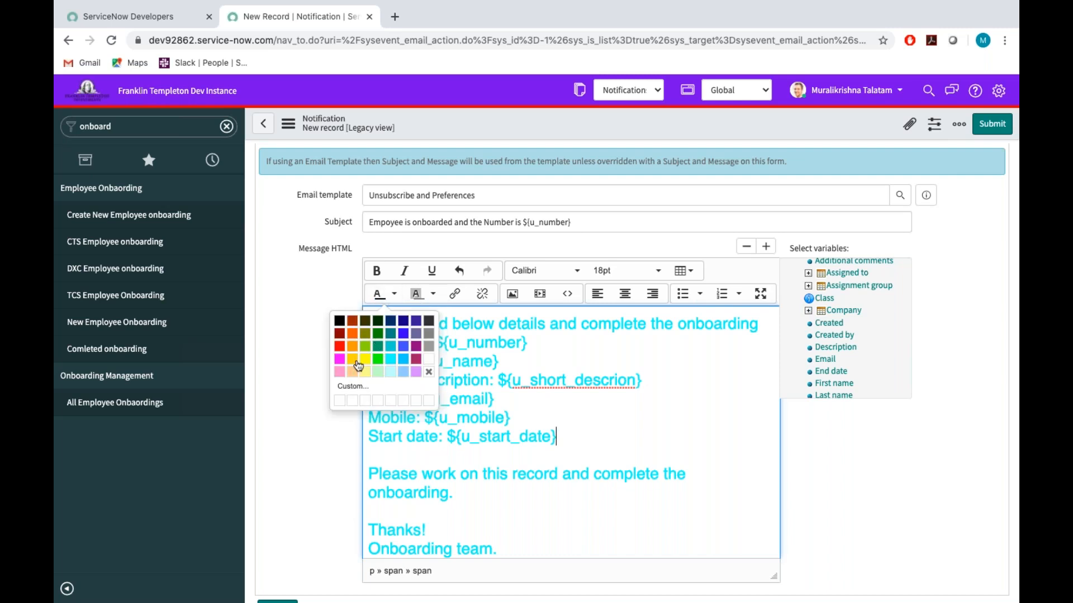
click(341, 324)
click(593, 406)
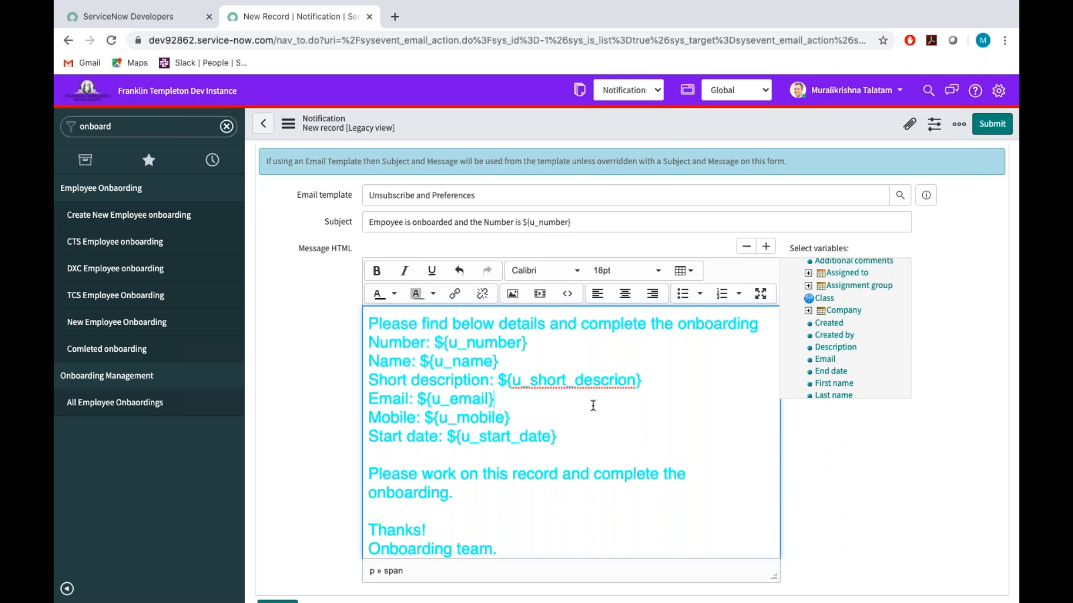
scroll(538, 406, up, 1)
scroll(538, 406, down, 1)
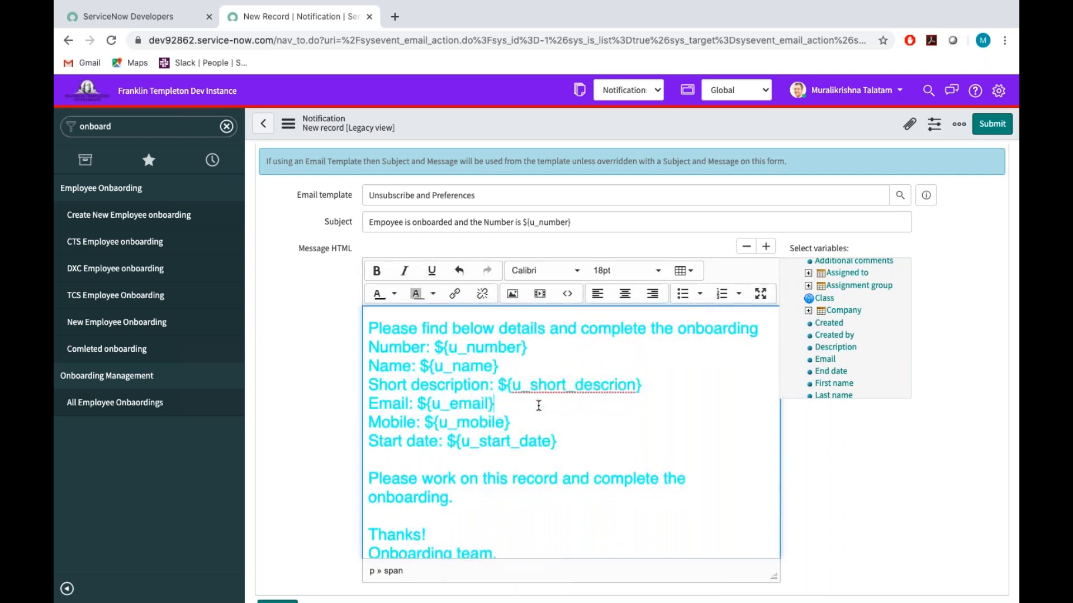
Color the entire message text sky blue.
key(ctrl+a)
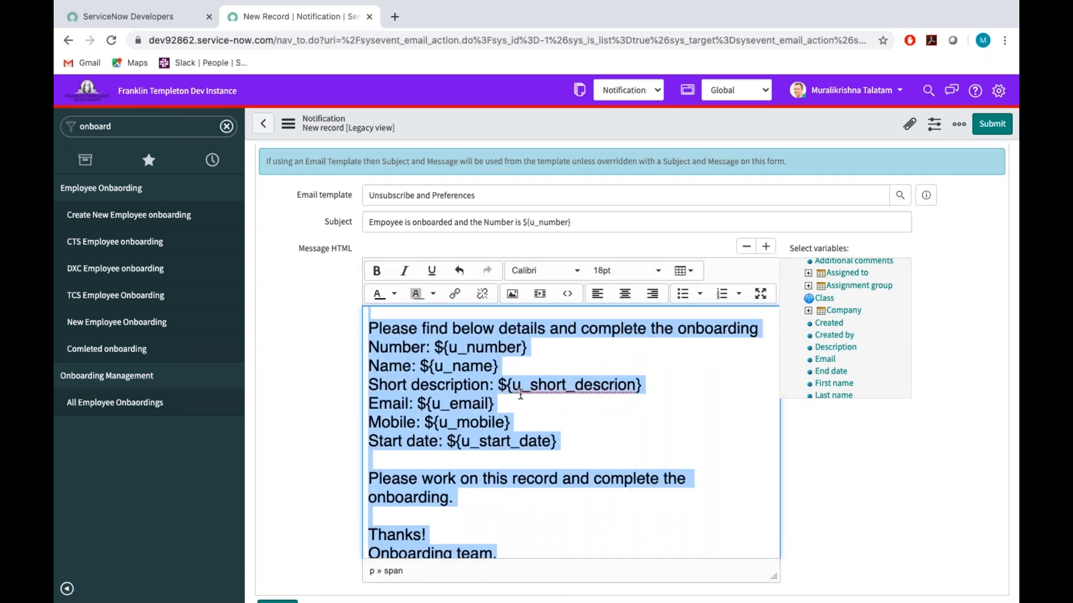
click(393, 295)
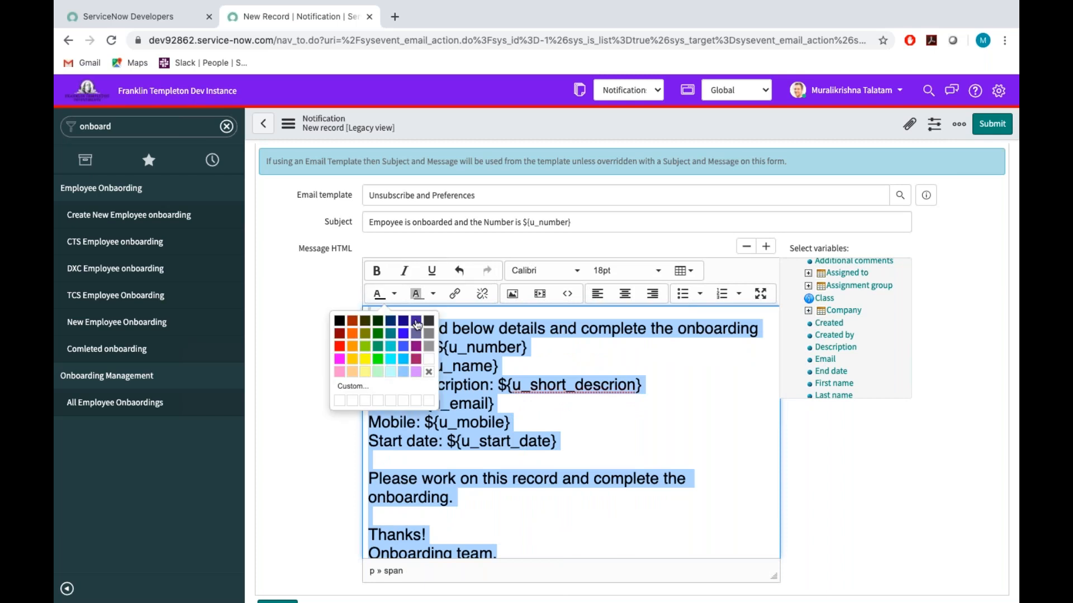
click(403, 362)
click(592, 411)
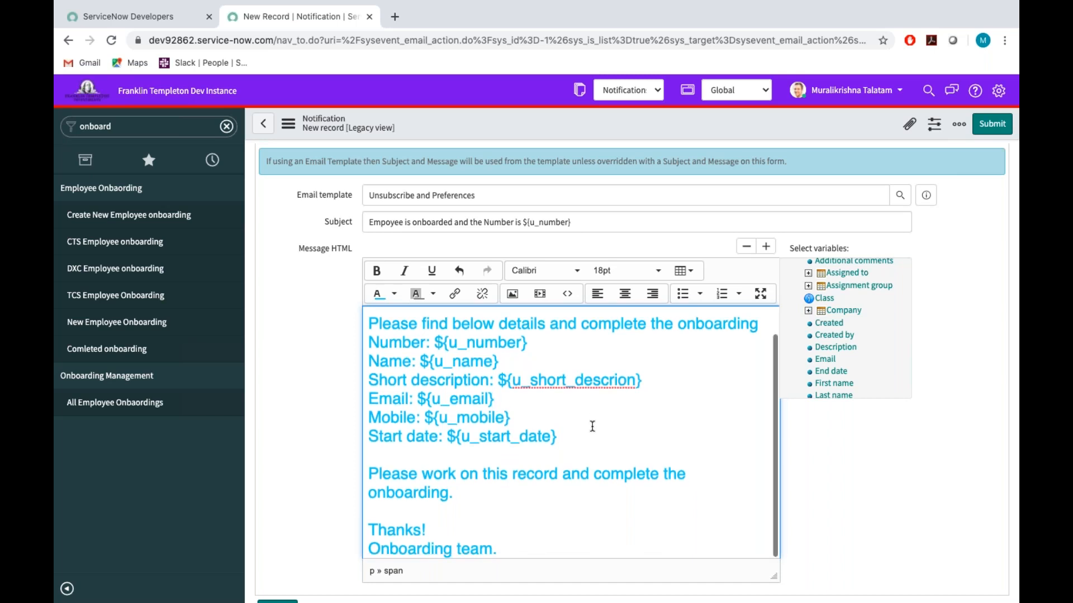
Color the greeting line "Hello ${u_assignedto}," at the start of the message black.
scroll(592, 413, up, 1)
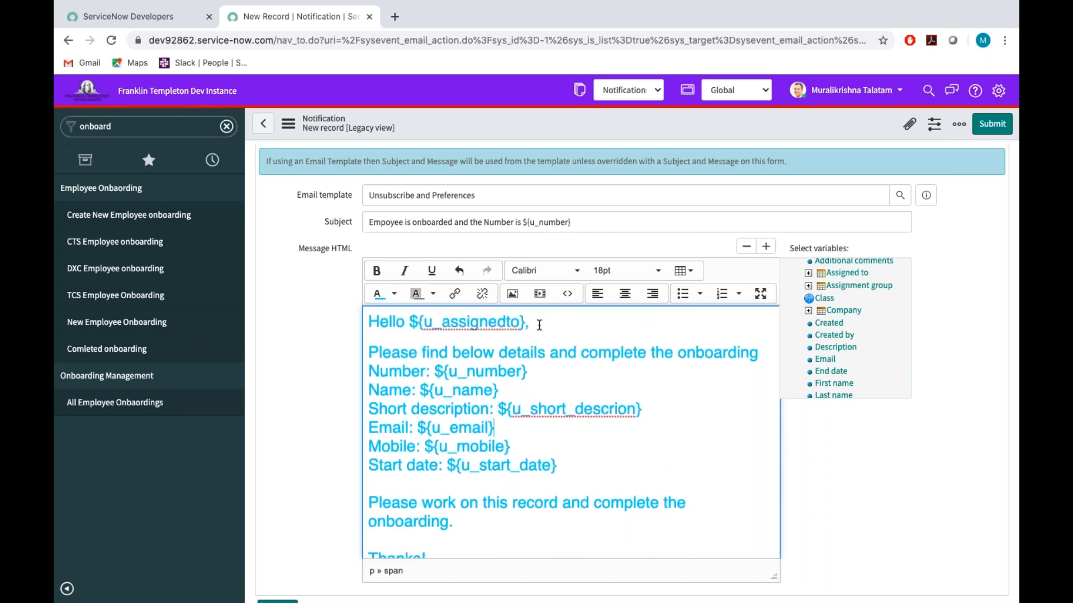
double_click(462, 323)
drag(462, 323, 370, 322)
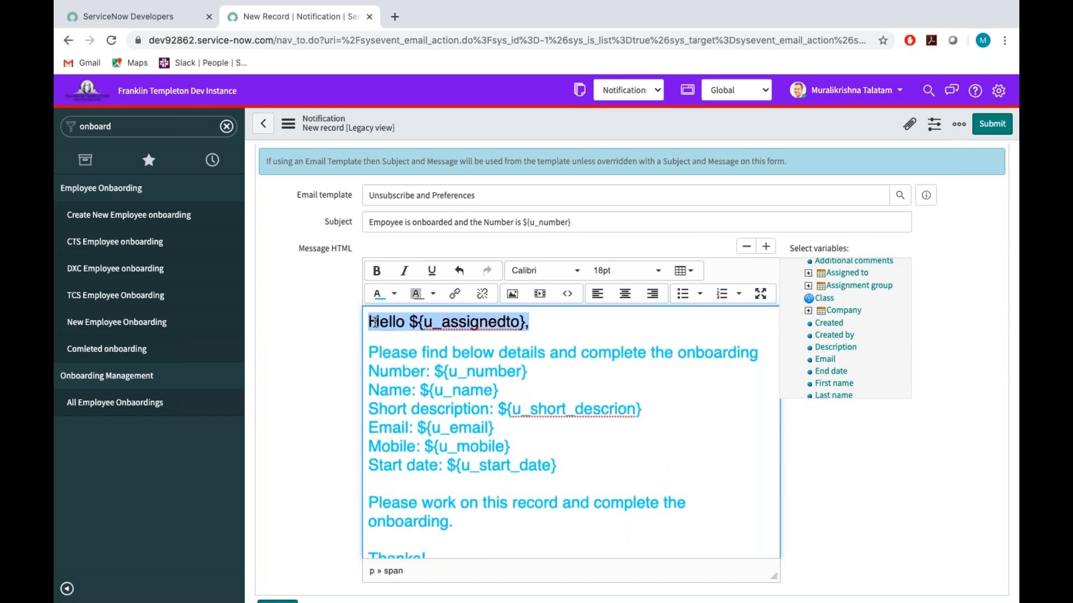
click(393, 294)
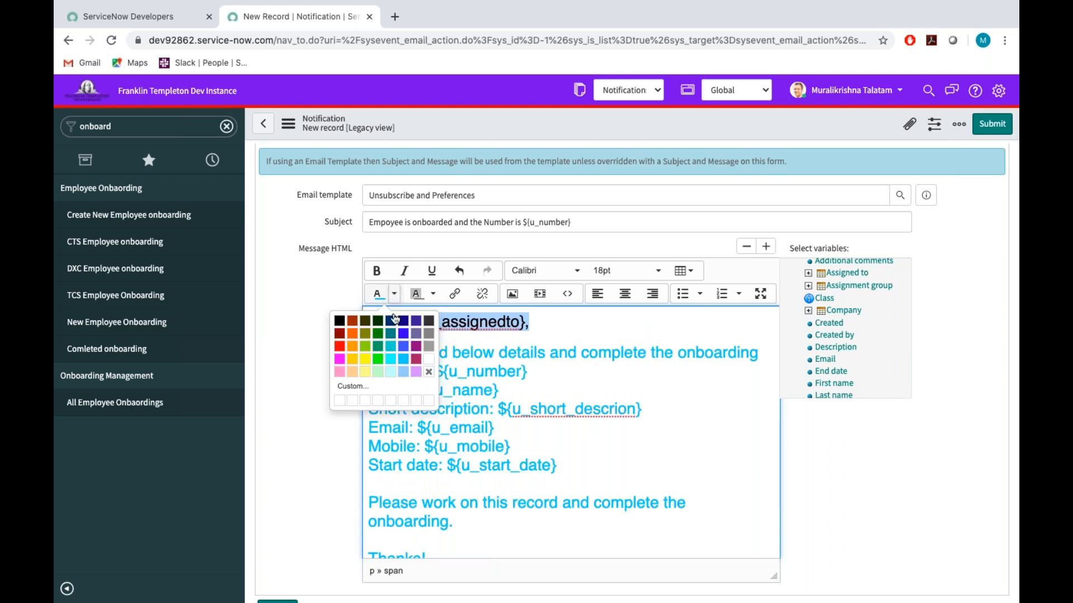
click(339, 321)
click(645, 444)
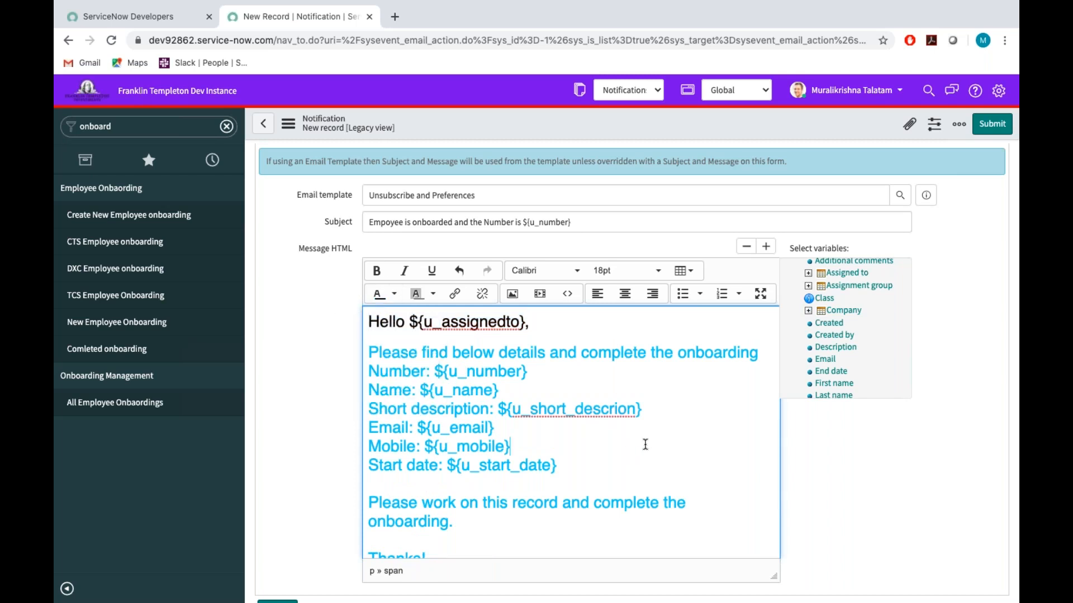
Color the closing lines "Thanks!" and "Onboarding team." black.
scroll(570, 469, down, 1)
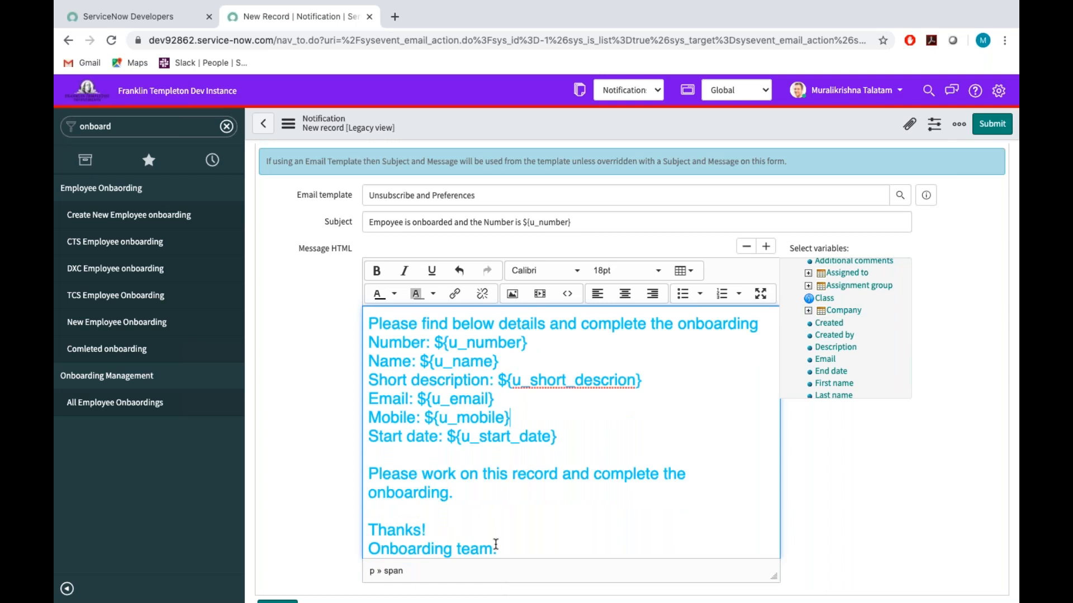
drag(500, 549, 367, 528)
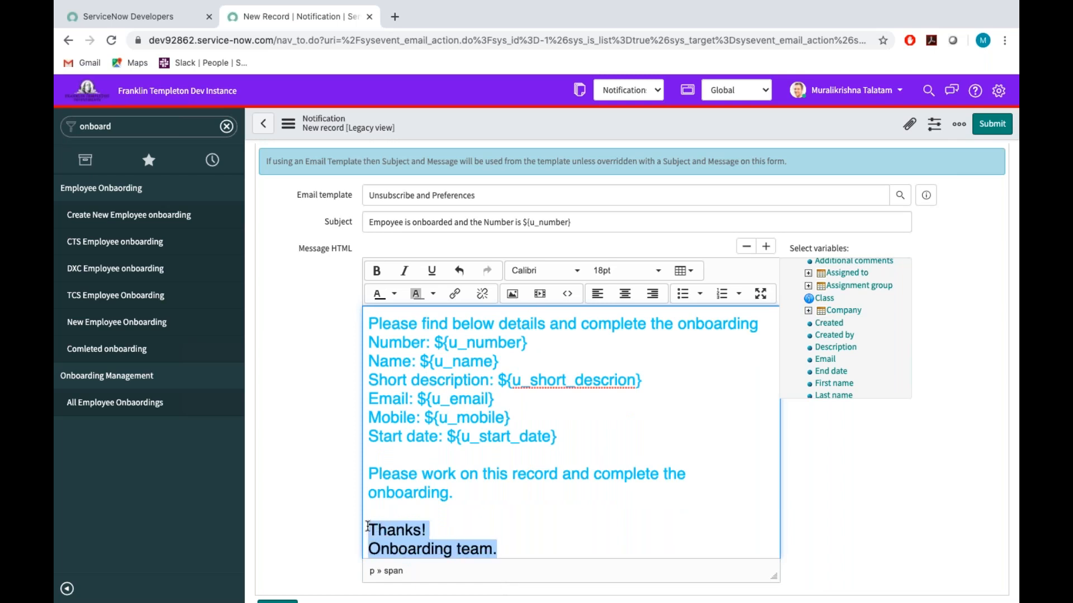
click(394, 295)
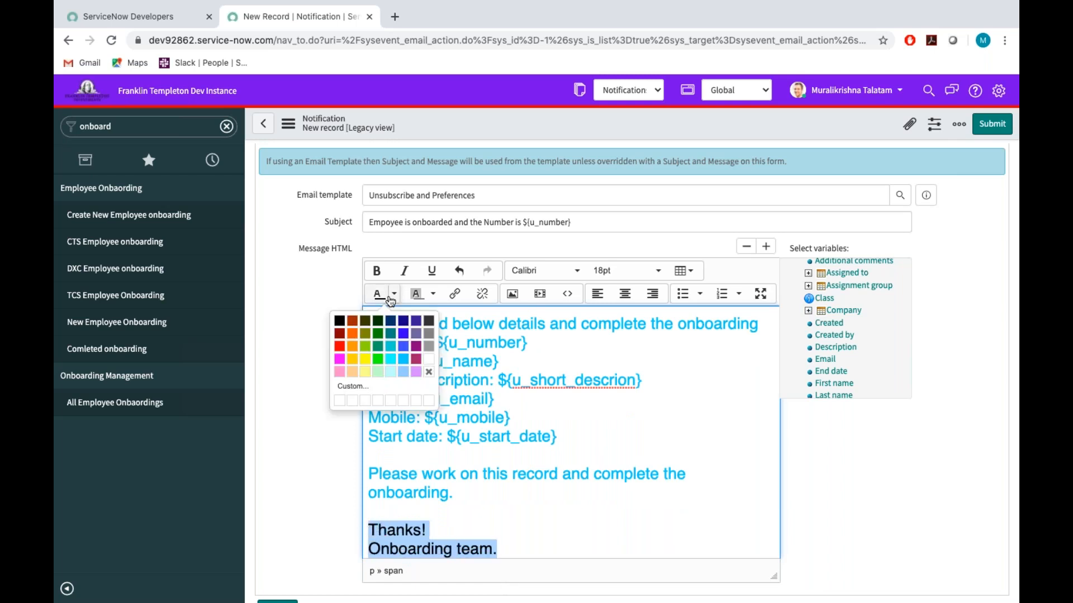
click(339, 322)
click(540, 515)
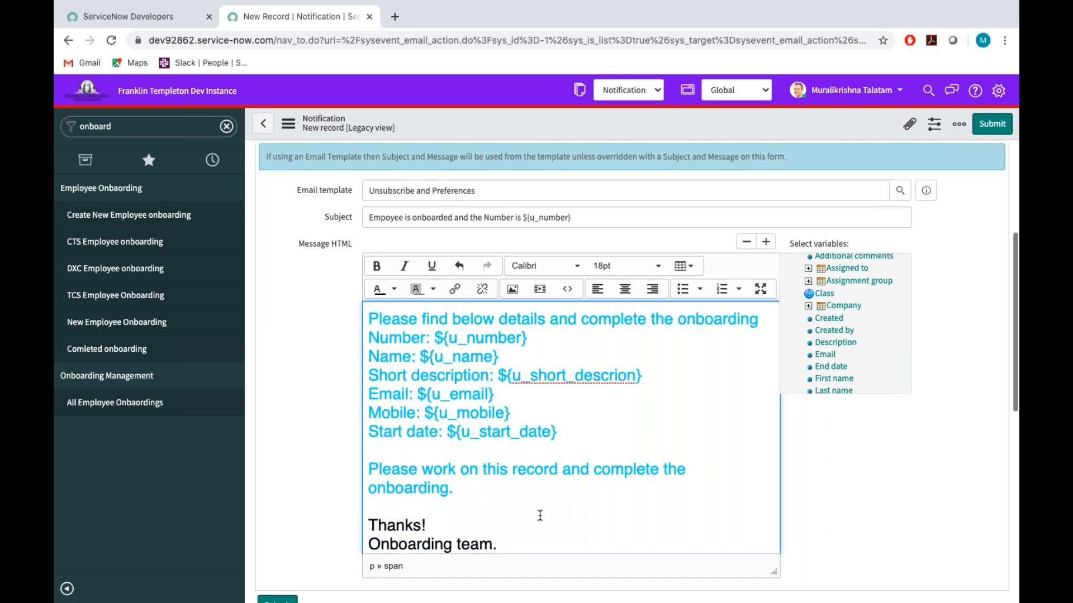
Submit the new notification record.
scroll(539, 515, down, 2)
scroll(539, 515, up, 5)
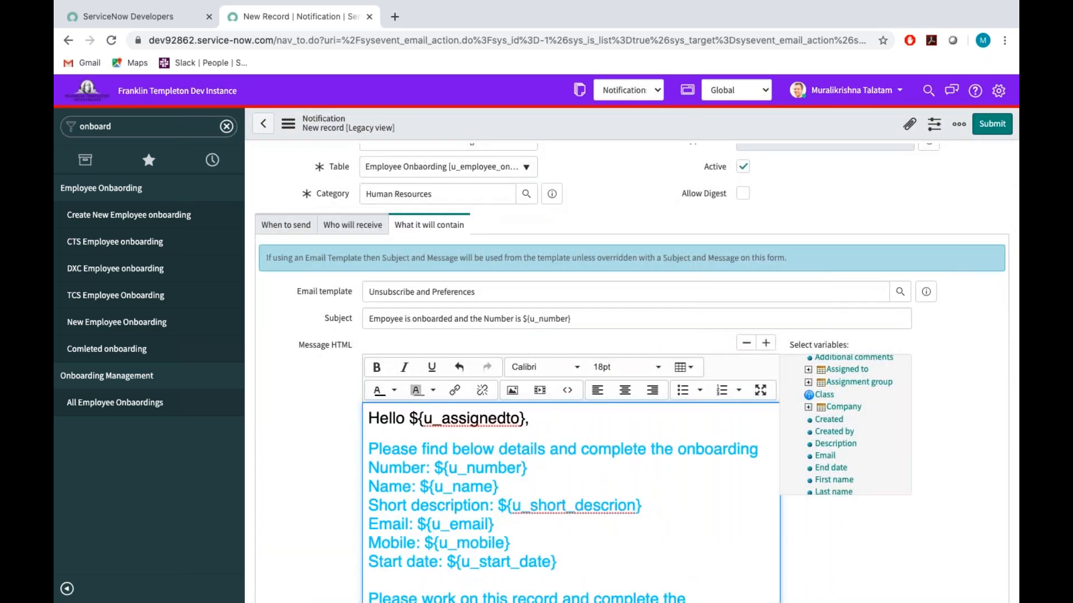
click(992, 129)
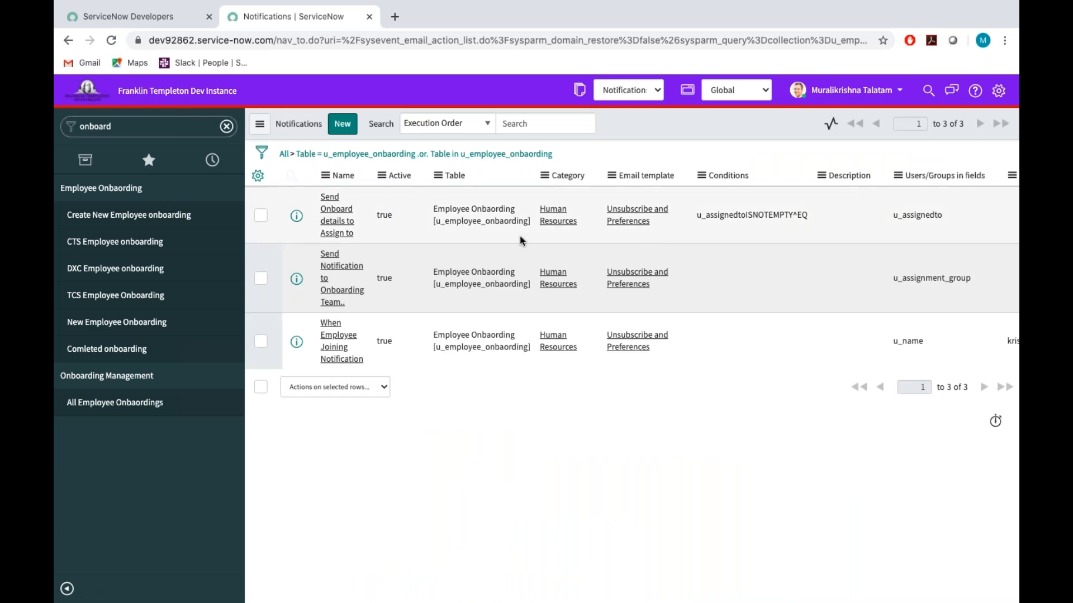
Start a new employee onboarding record and choose the employee's name from the user list.
click(134, 218)
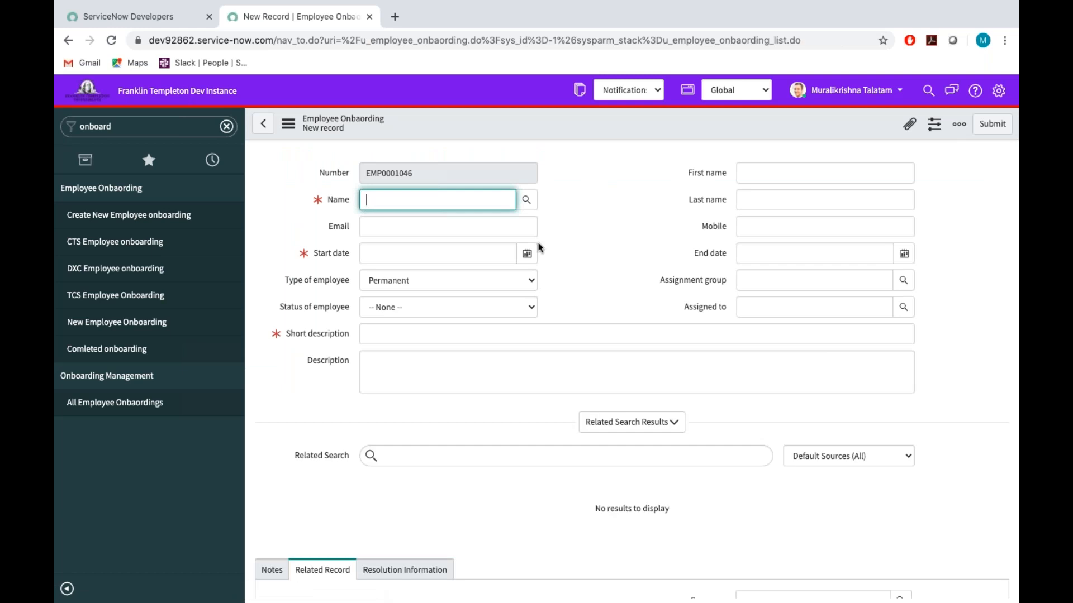
click(526, 199)
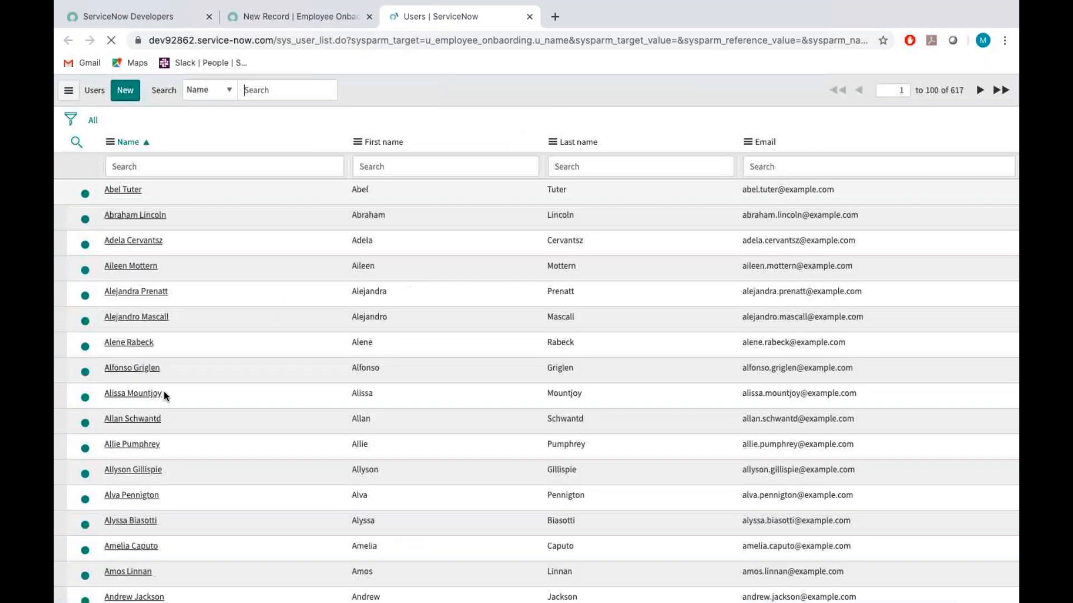
scroll(162, 395, down, 15)
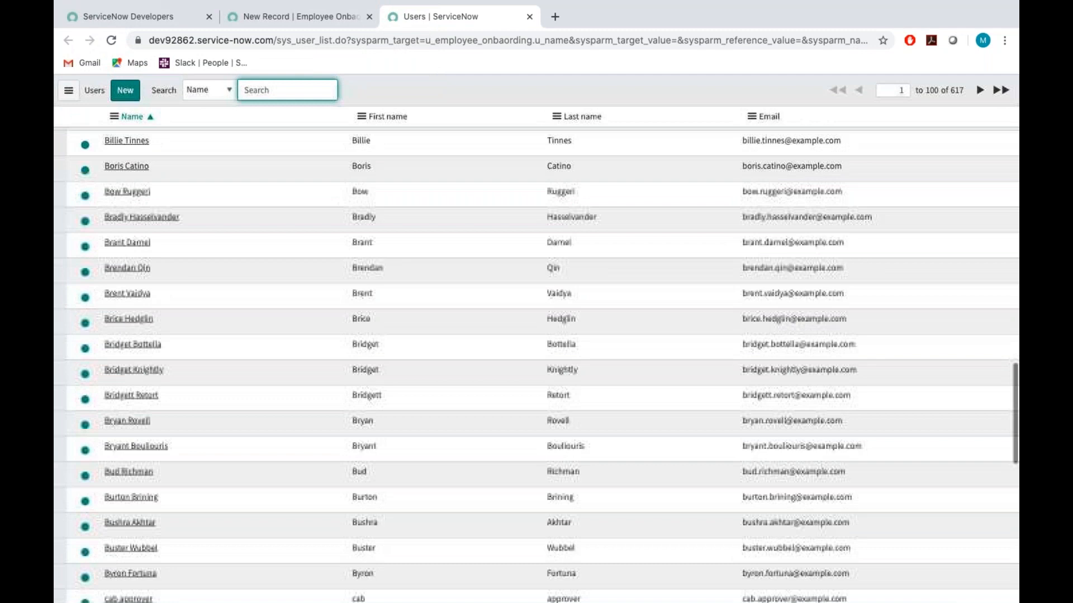
click(135, 447)
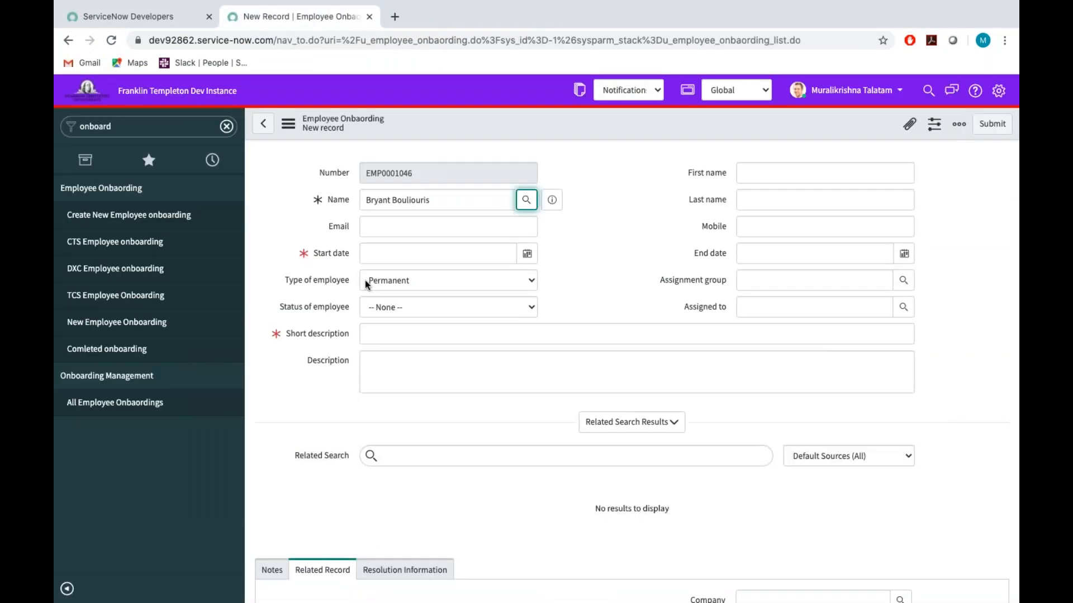
Copy the e-mail address from the chosen employee's user details into the Email field.
click(379, 222)
click(553, 201)
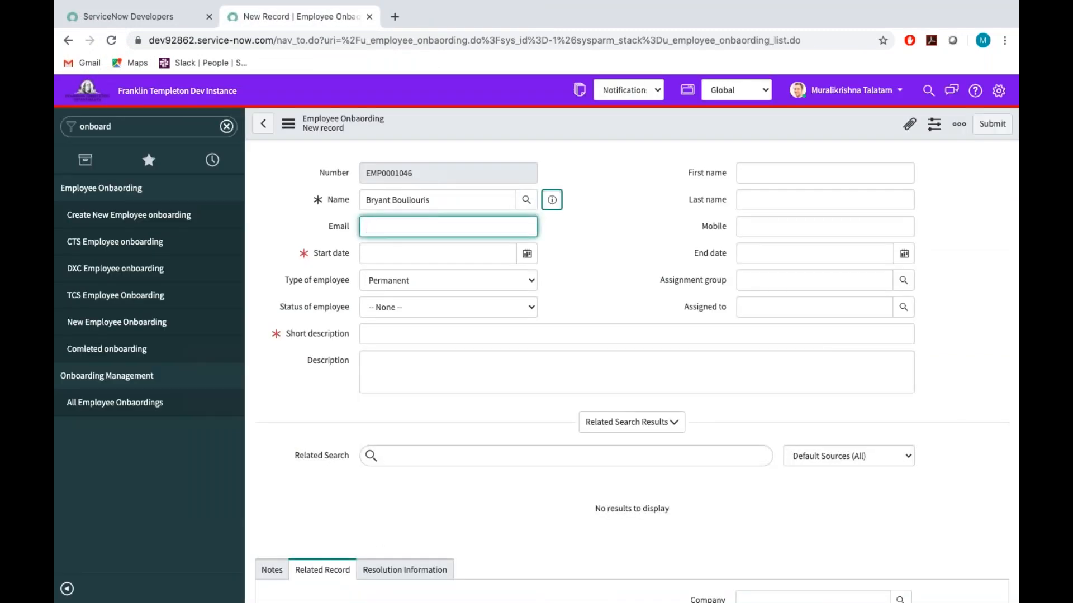
drag(637, 288, 768, 293)
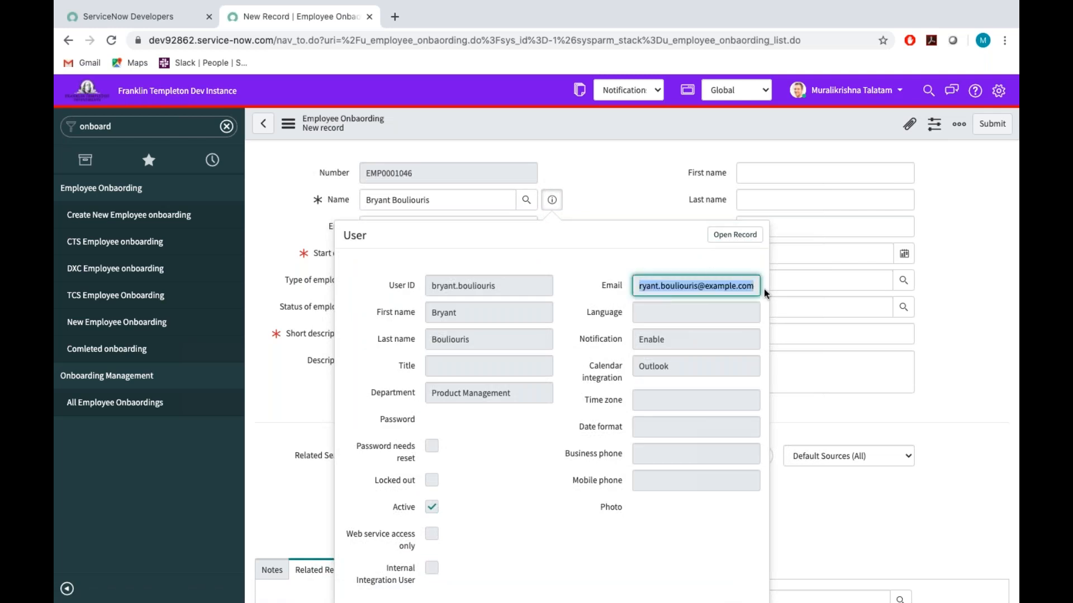
click(580, 156)
click(416, 231)
key(super+v)
Set the start date to 2020-06-20 and the status of employee to New.
click(413, 256)
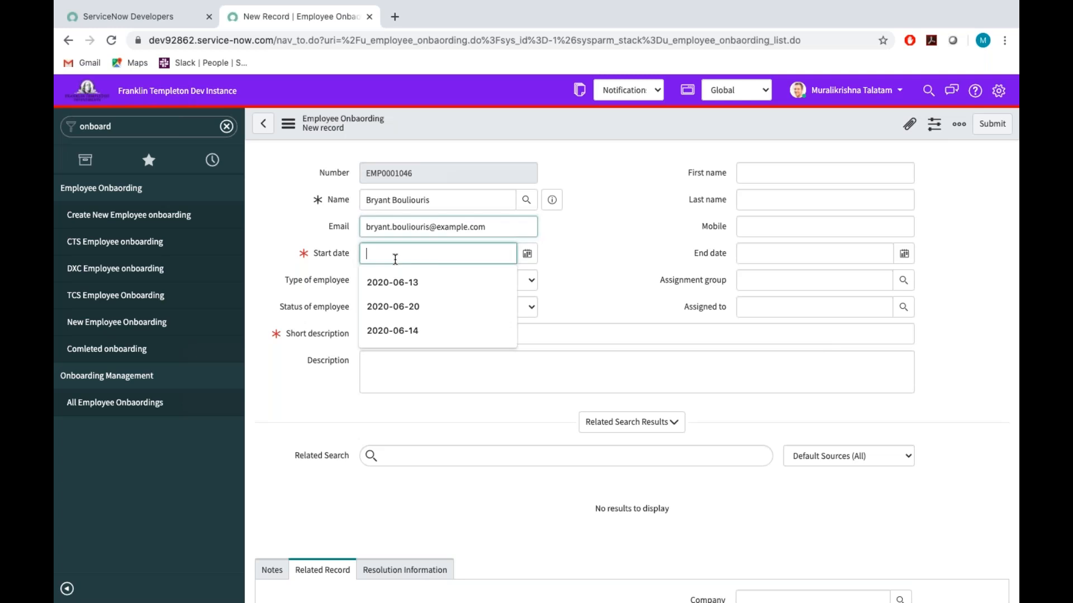
click(526, 254)
click(487, 329)
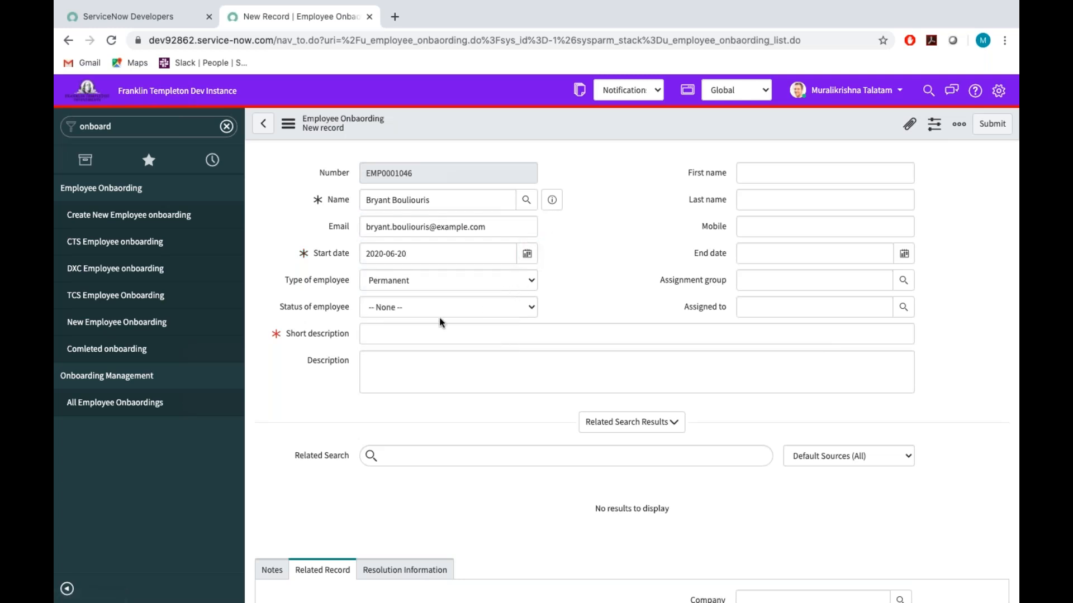
click(475, 307)
click(401, 329)
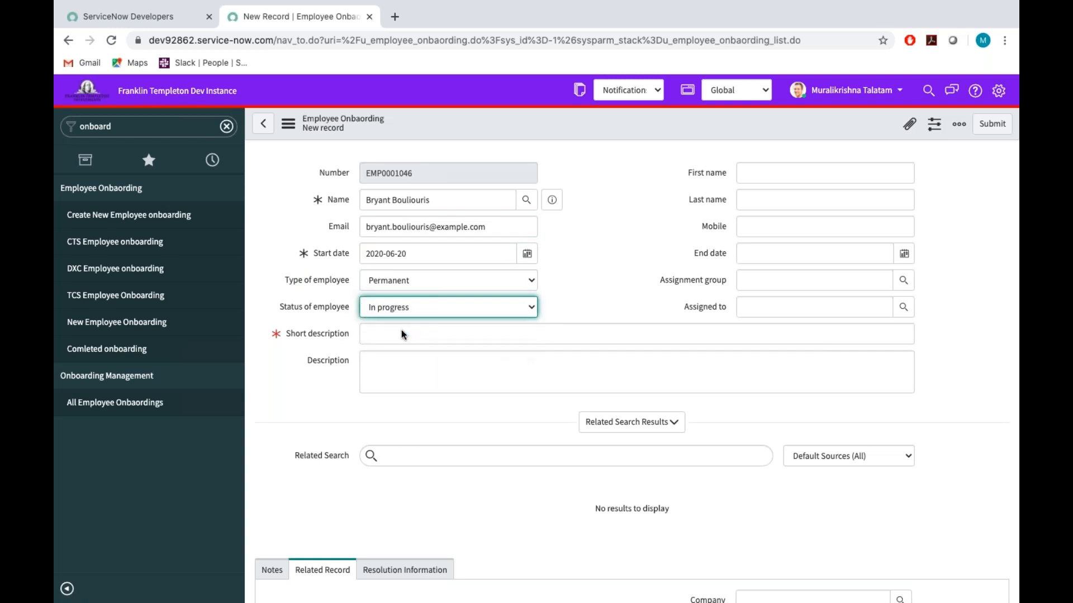
click(382, 309)
click(384, 299)
Enter the short description "Test - sending Notification to Assigneeeee".
click(376, 333)
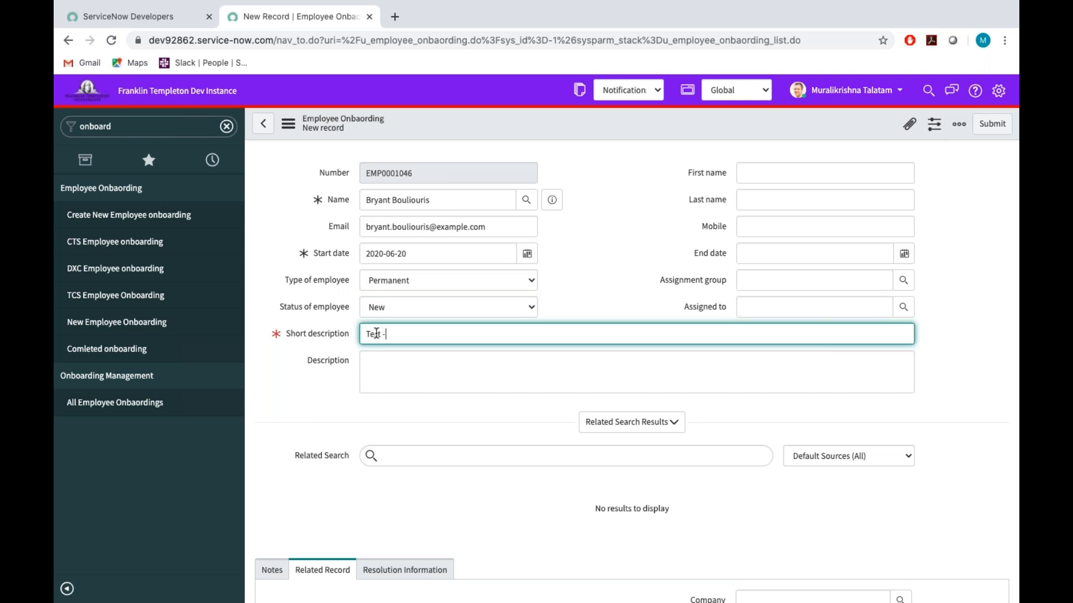
text(Test - sending Notification to Assi)
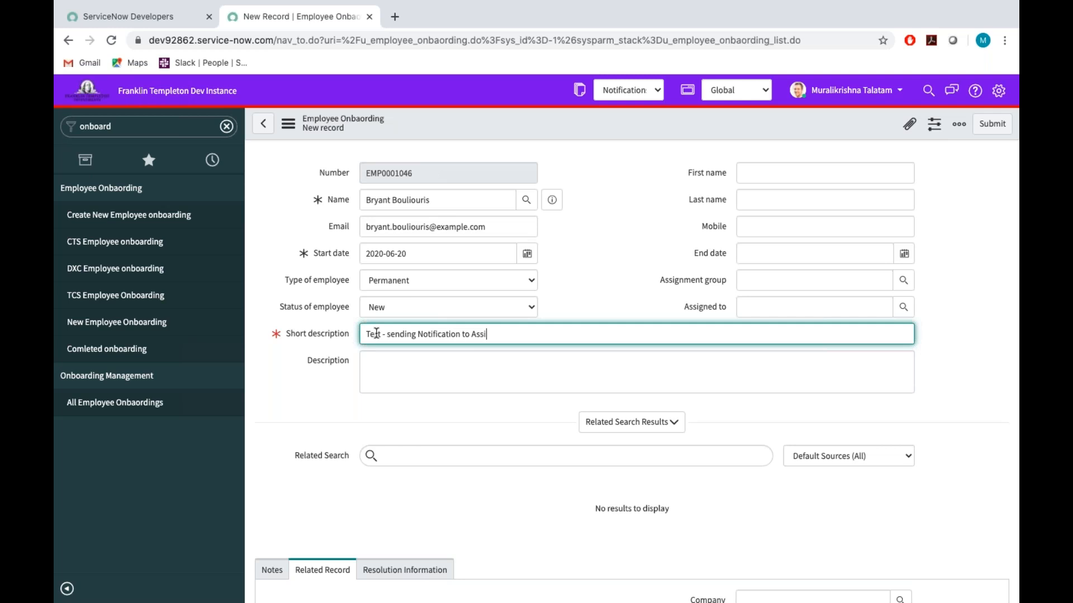
text(gneeee)
Enter "Test the Notification..." as the record's description.
click(378, 381)
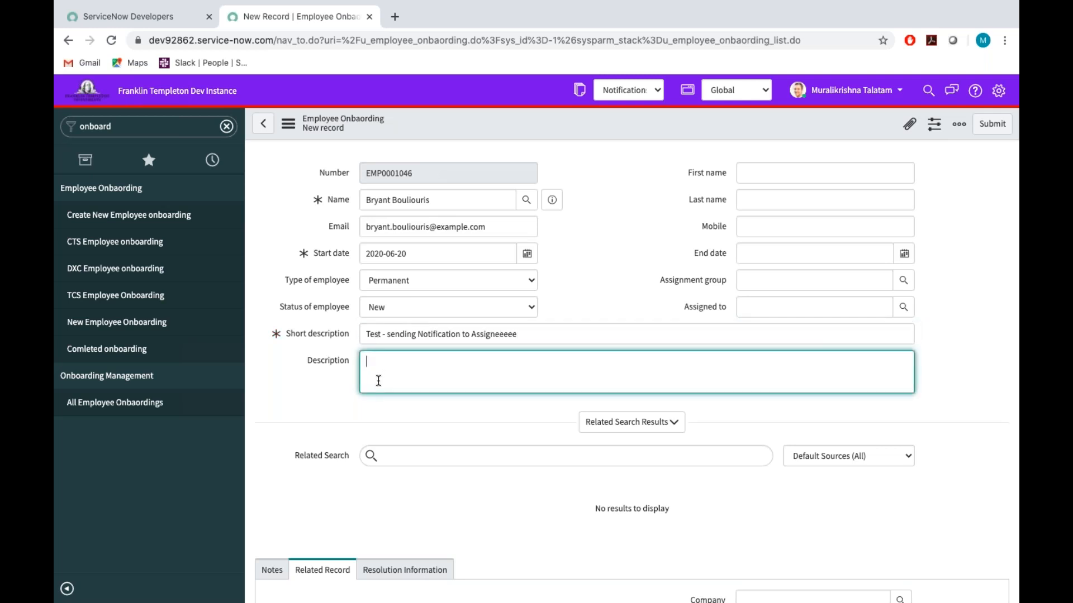
text(Test the Notifica)
Fill in the employee's first name and last name by copying them from the Name field.
click(753, 180)
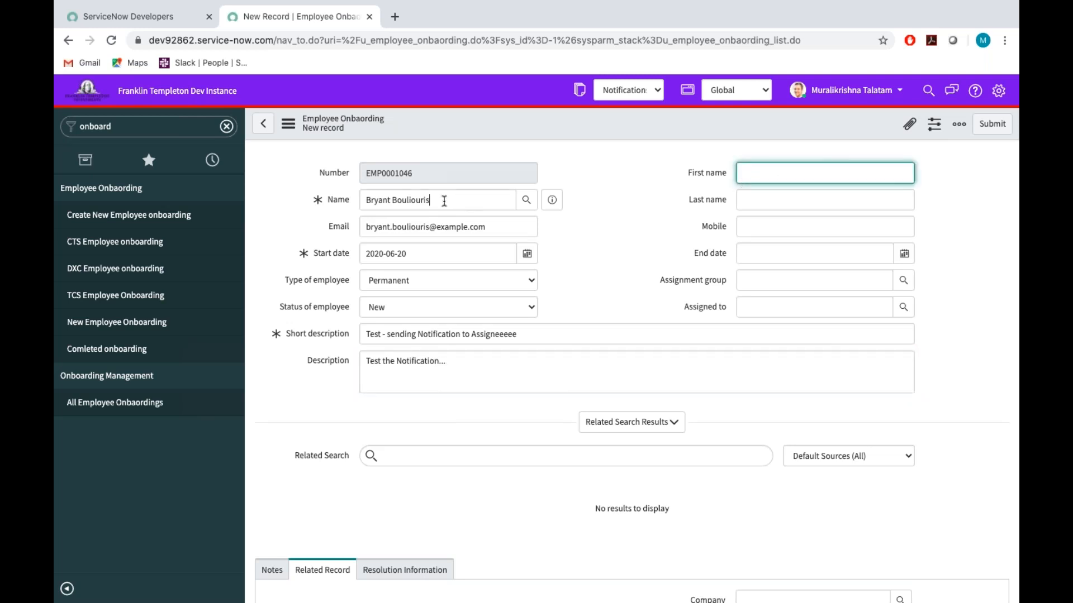
drag(444, 201, 282, 202)
key(ctrl+c)
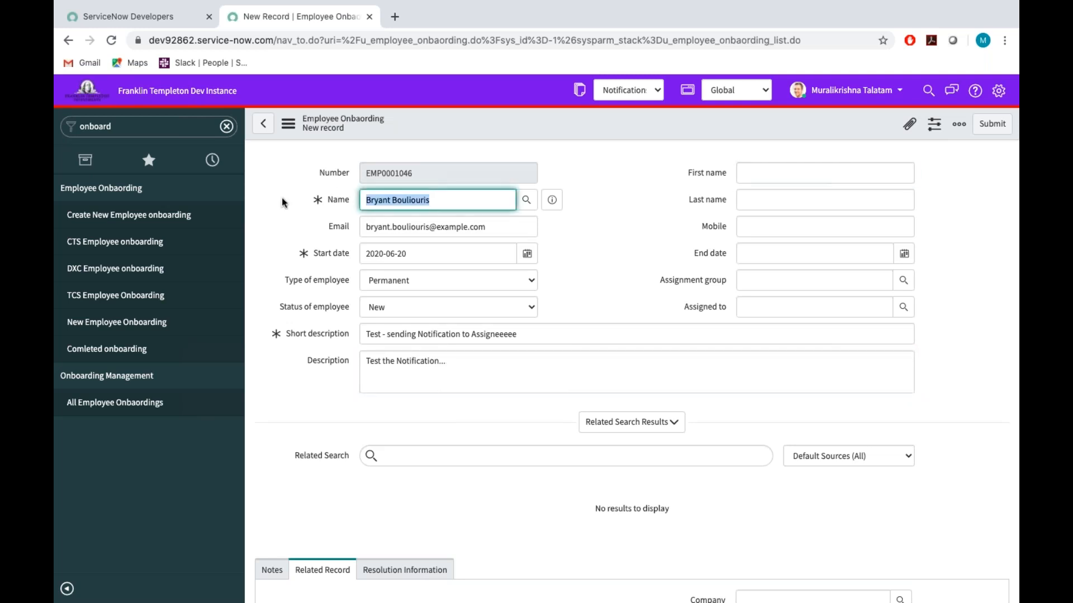
click(767, 174)
key(ctrl+v)
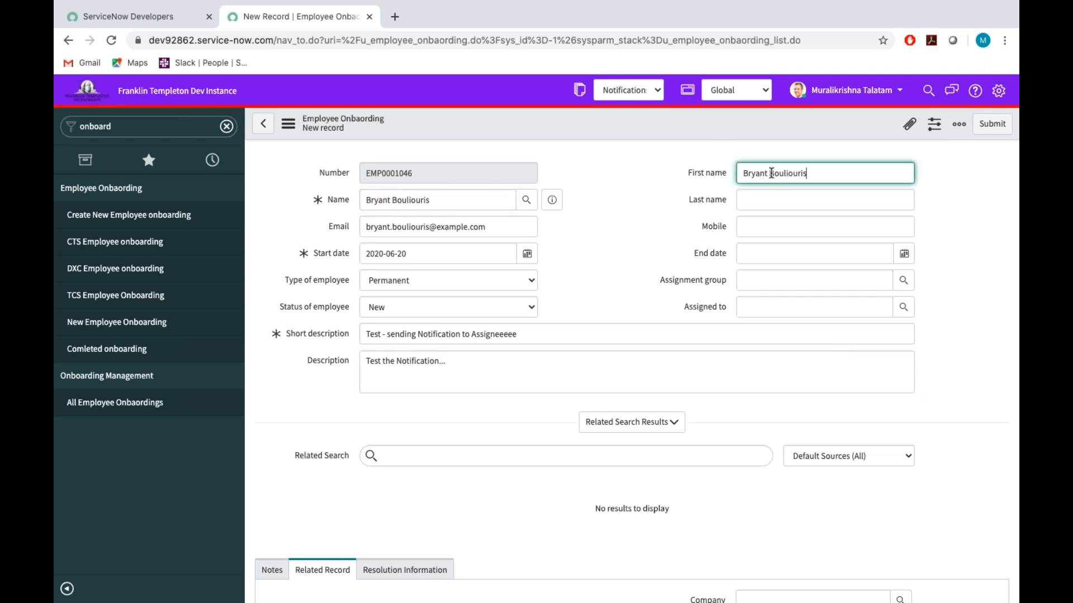
drag(769, 174, 851, 170)
key(ctrl+x)
click(766, 200)
key(ctrl+v)
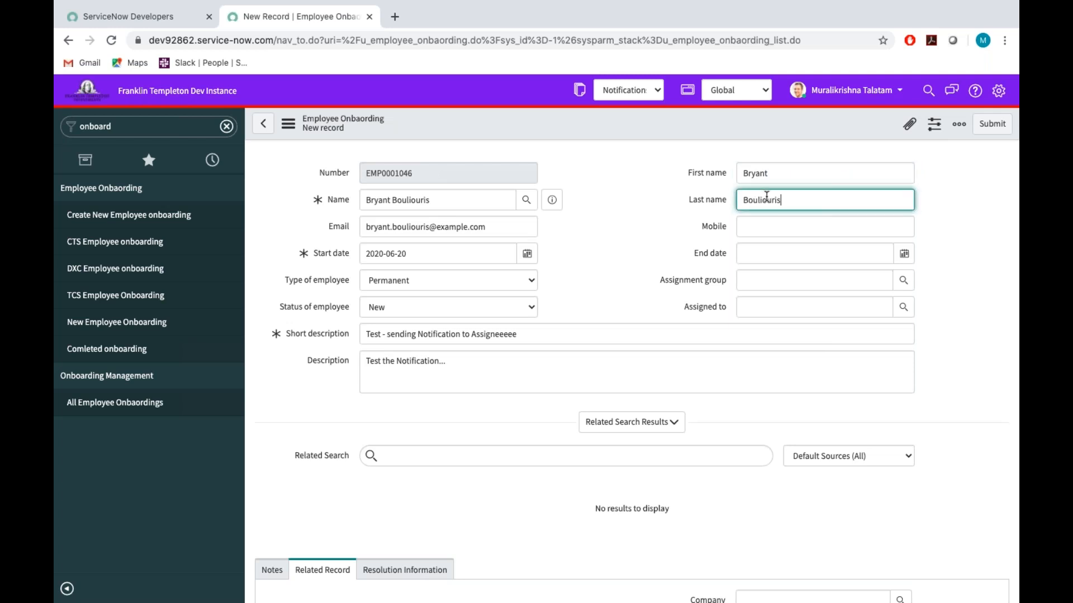
Enter the employee's mobile number.
click(744, 225)
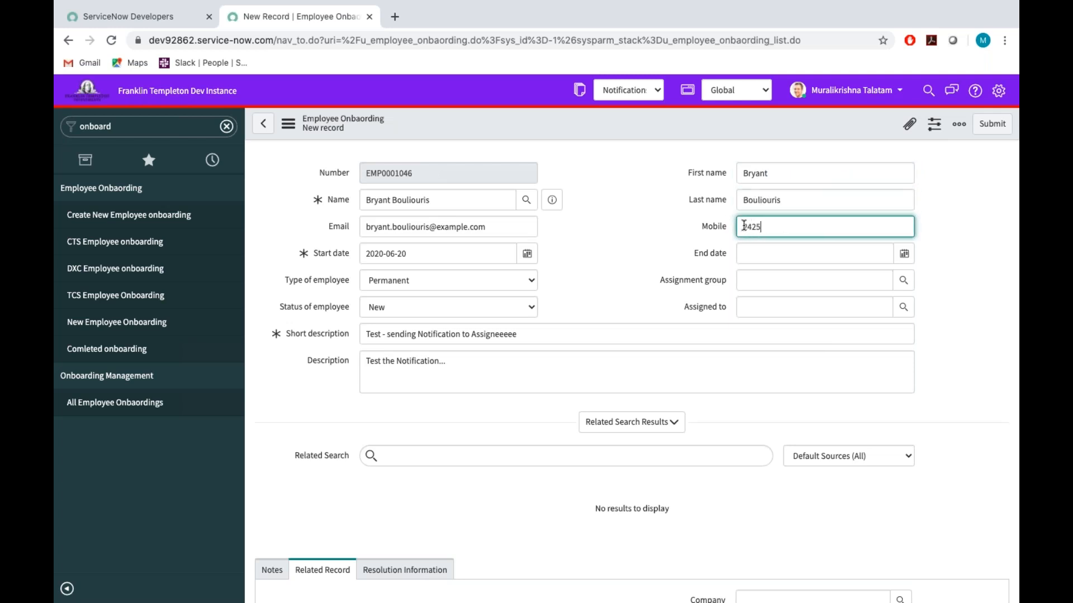
Set the end date to 2022-06-20.
click(905, 262)
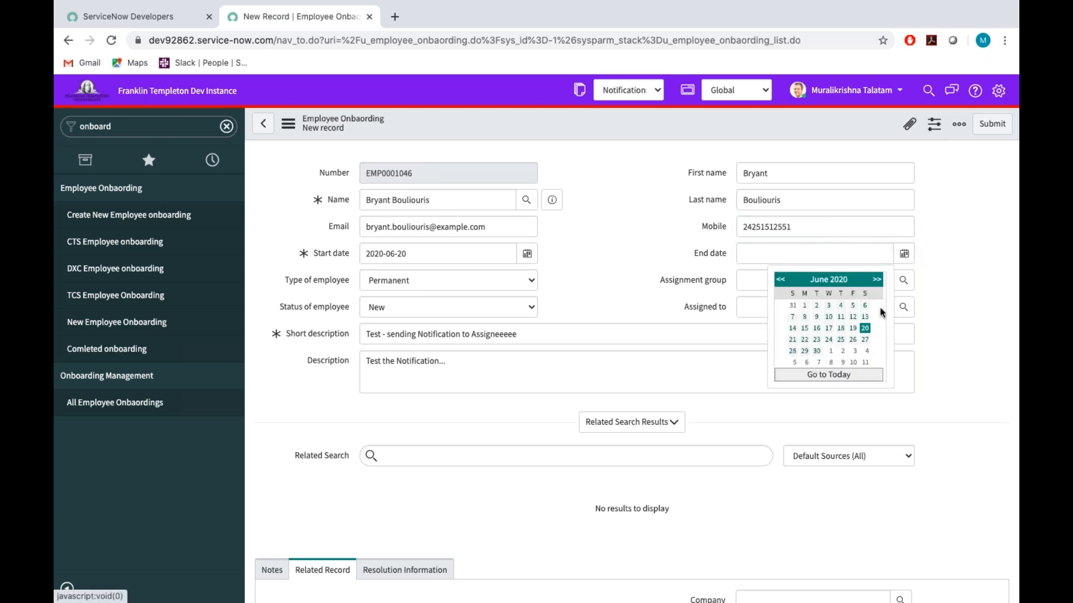
click(864, 328)
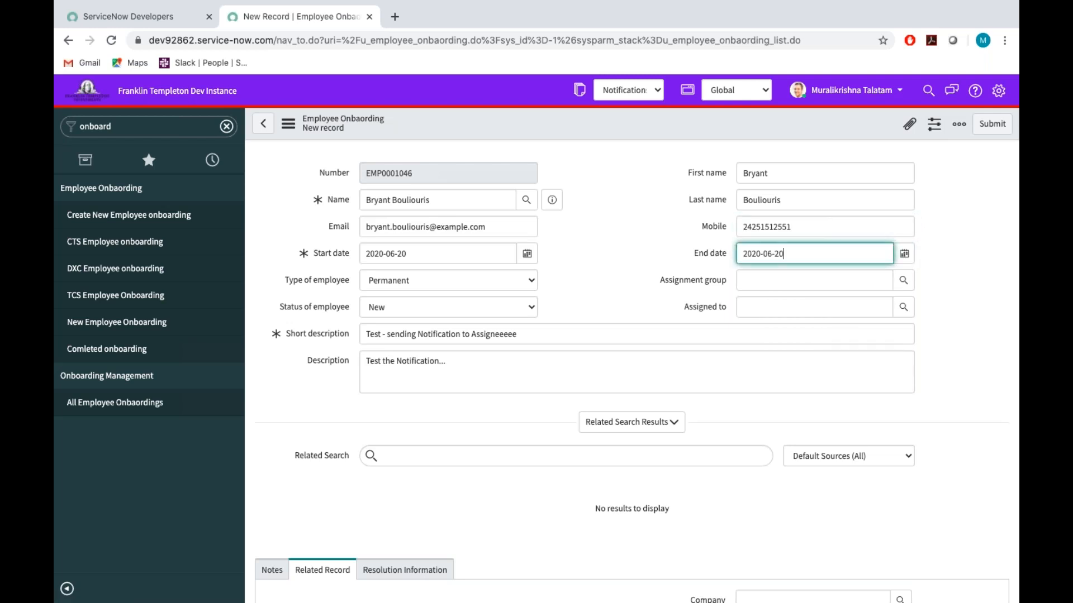
click(761, 255)
key(BackSpace)
text(2)
Set the assignment group to Onboarding Team For All Companys, leaving the Assigned to field empty.
click(815, 284)
text(onb)
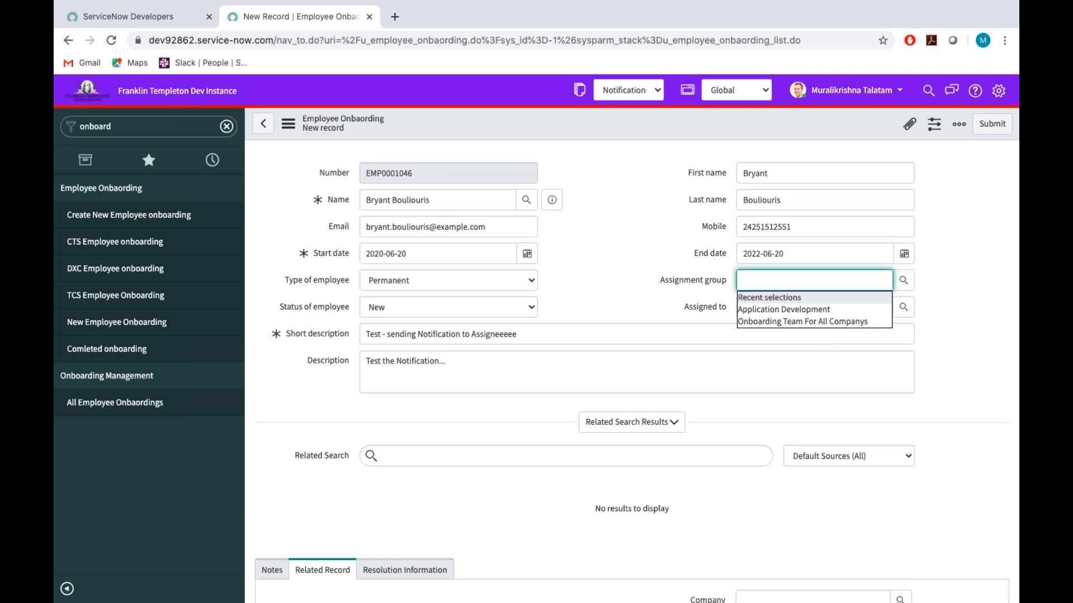
click(804, 321)
click(771, 313)
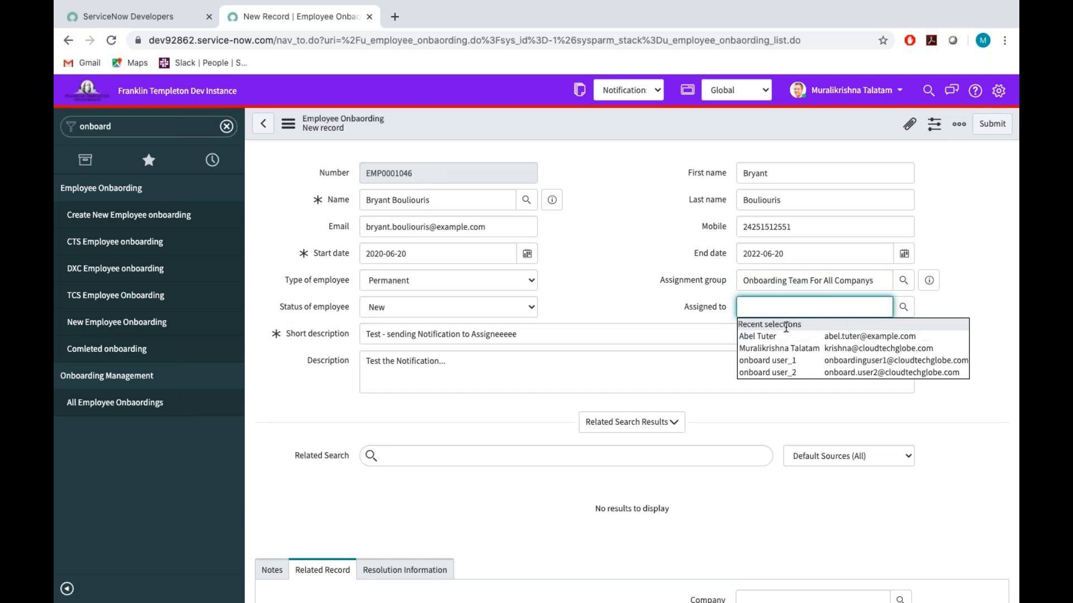
click(615, 263)
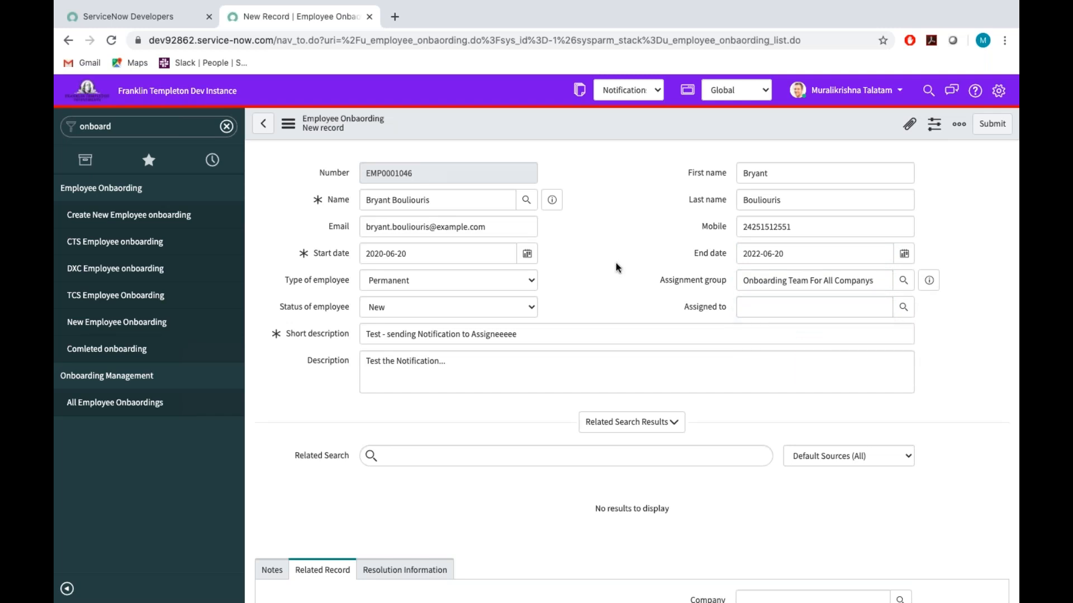
Save the new employee onboarding record and stay on its form.
right_click(603, 124)
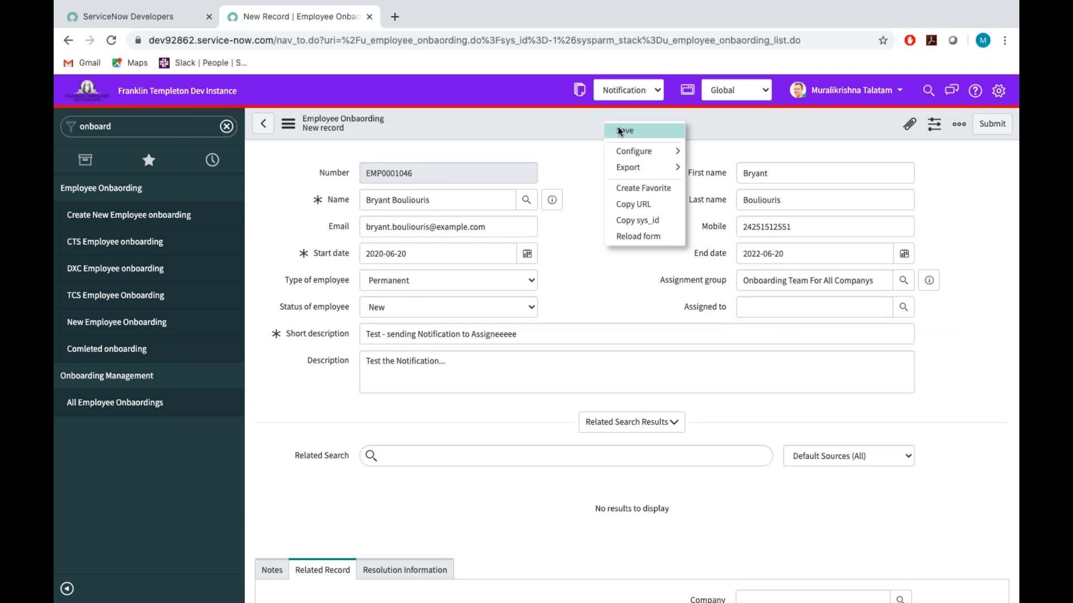
click(623, 132)
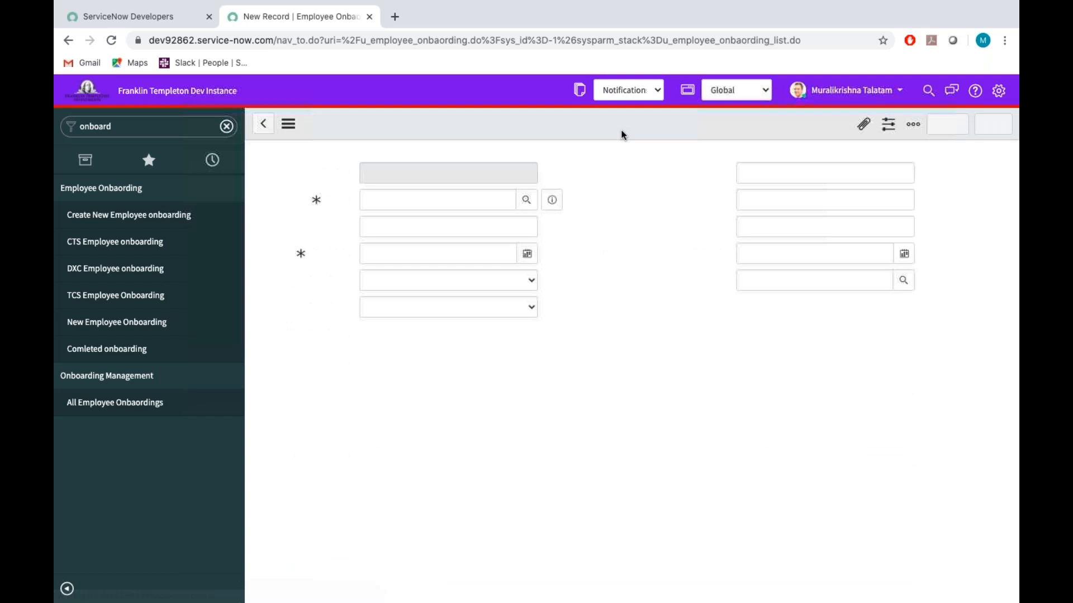
Find the system logs' Emails list, open it in a new tab and refresh it to check the emails sent today.
click(149, 126)
key(BackSpace)
text(emails)
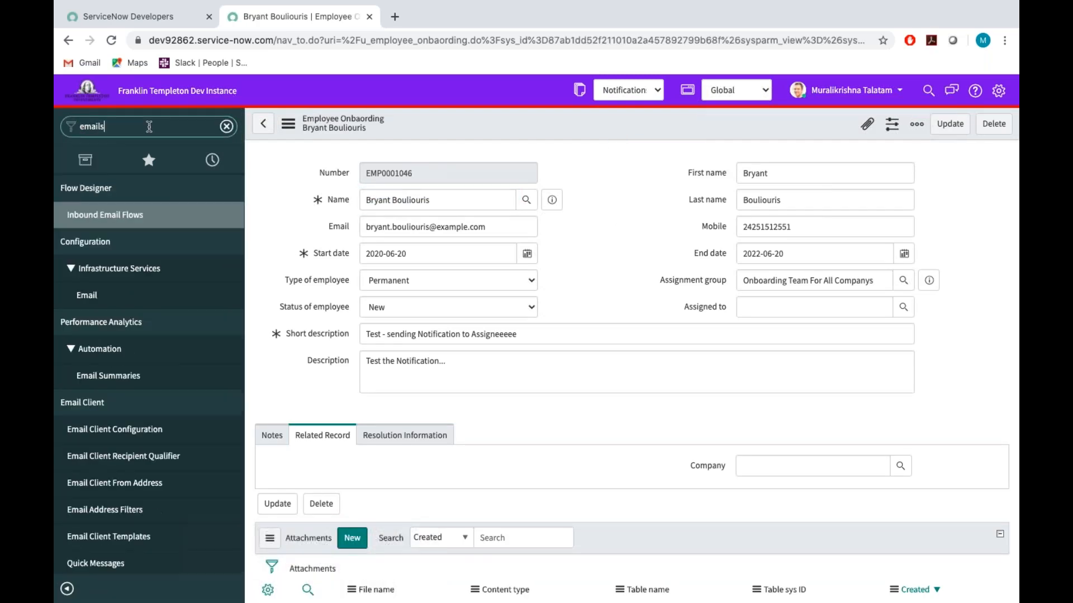
super+click(82, 219)
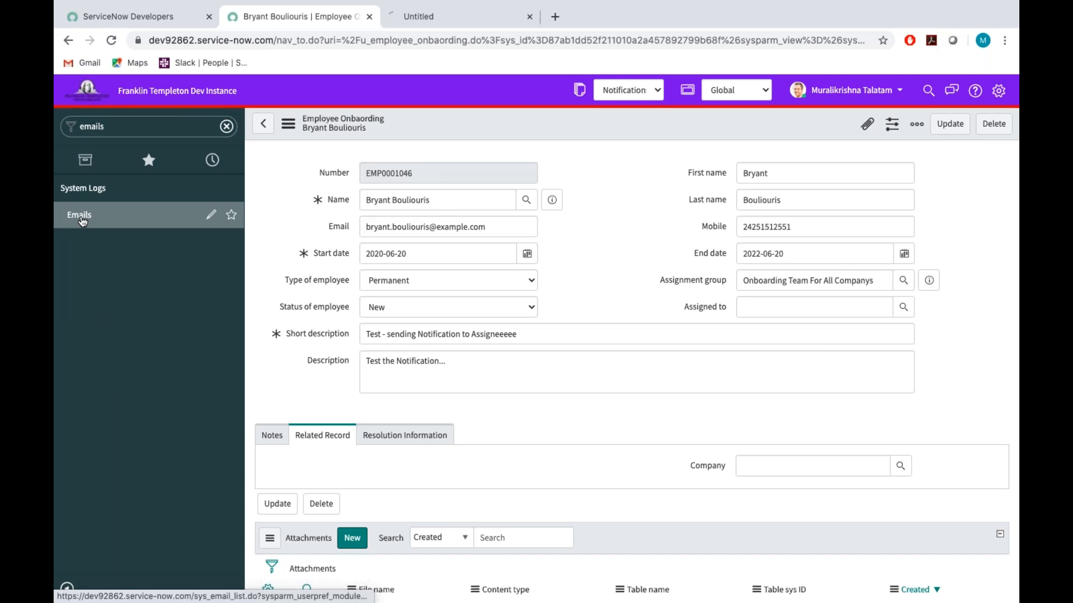
click(408, 20)
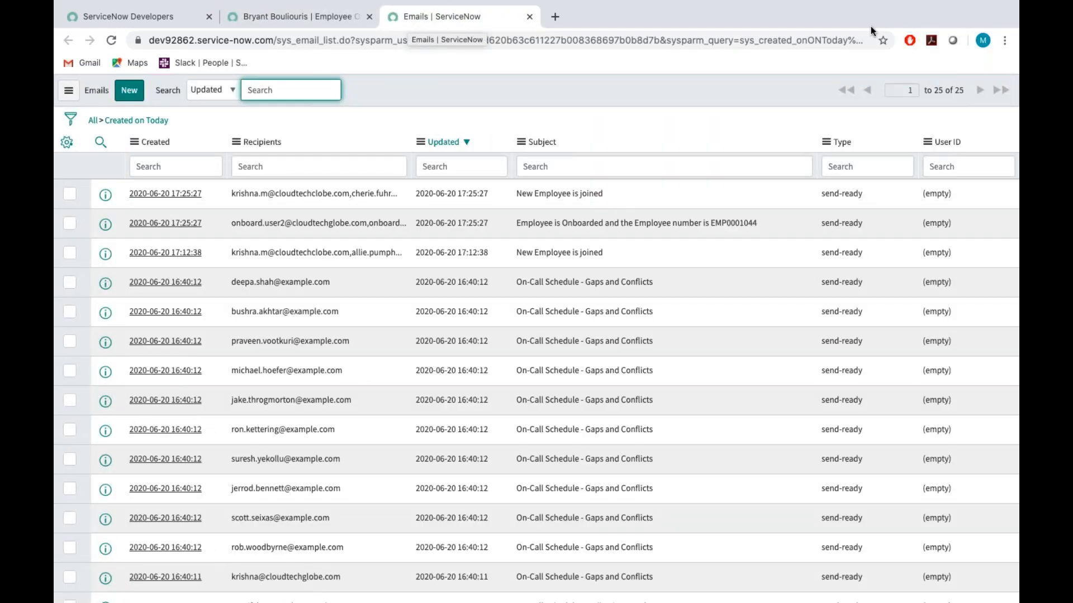
right_click(602, 82)
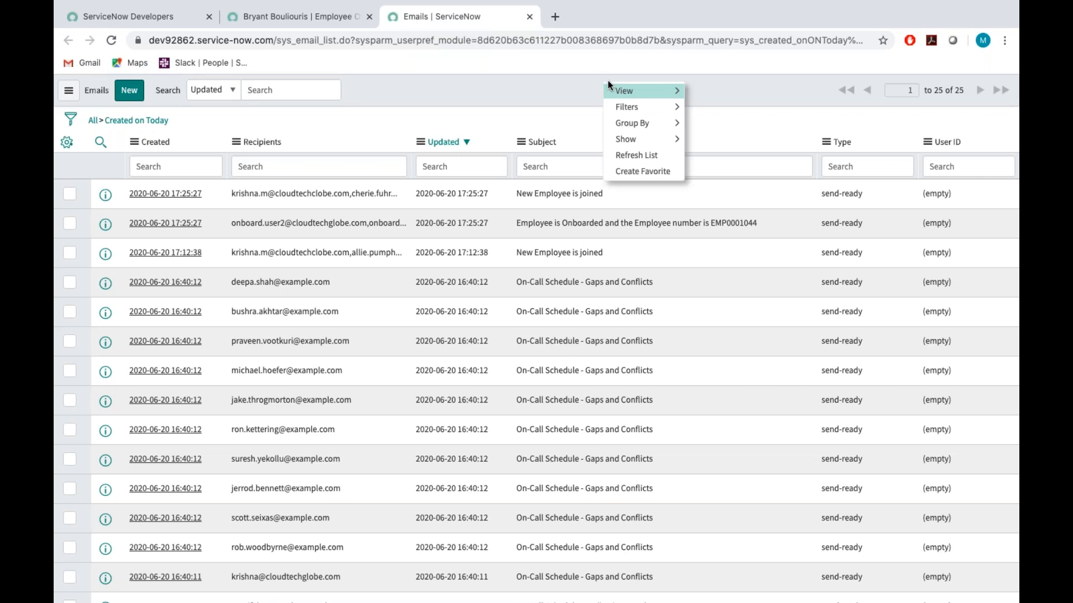
click(636, 156)
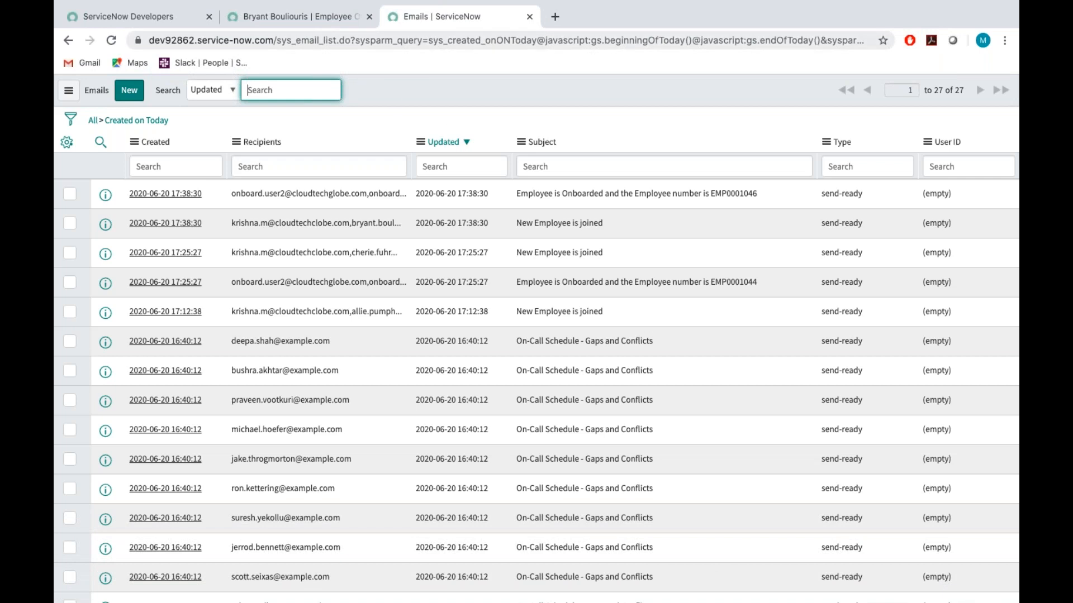
From the onboarding record, open the Onboarding Team For All Companys group record and view its group members.
click(324, 19)
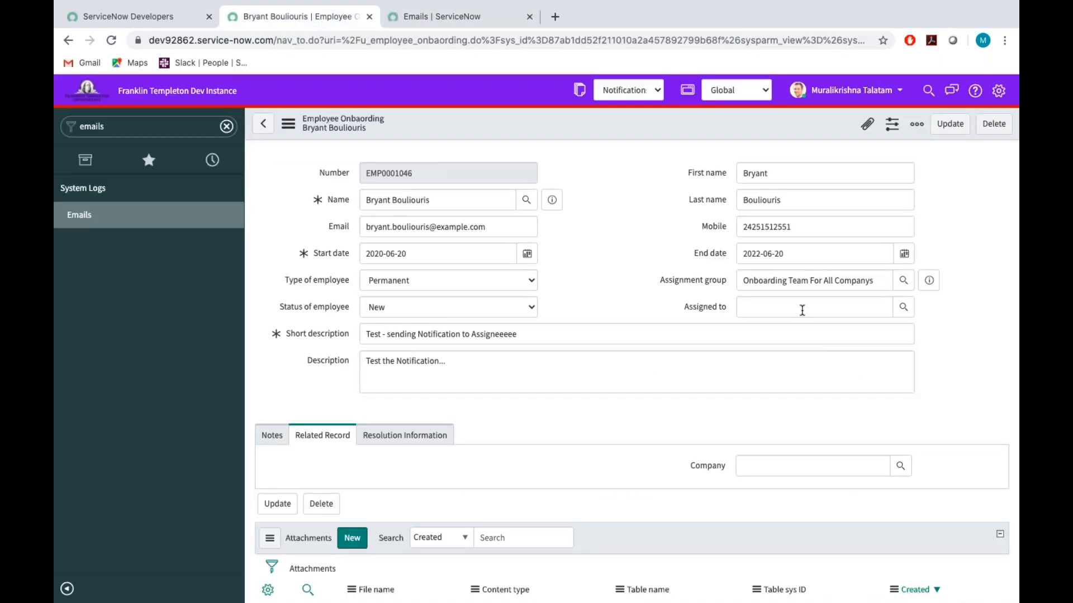
click(899, 310)
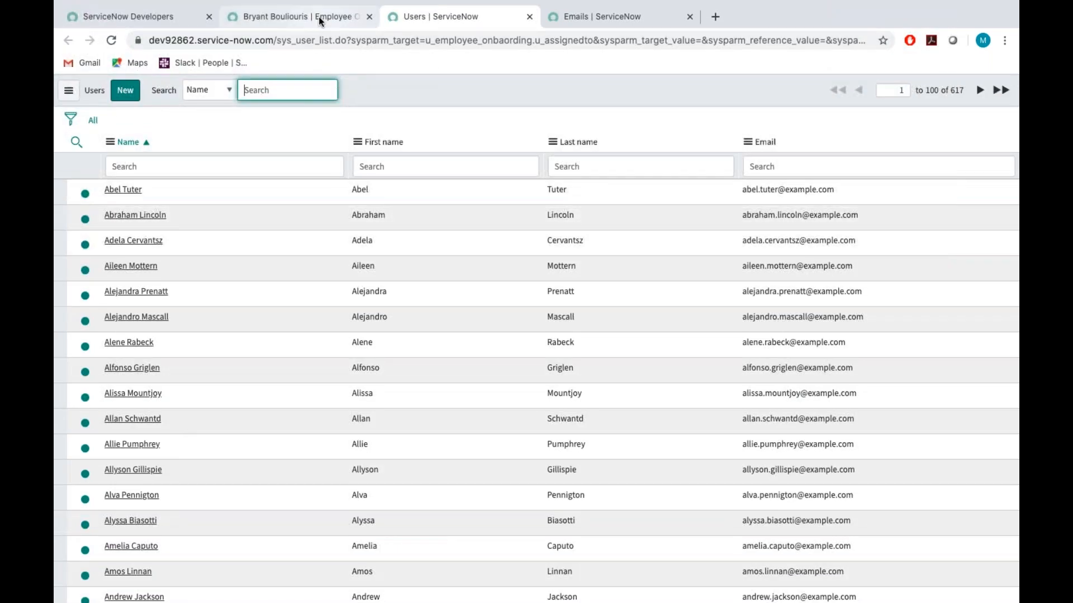
click(319, 18)
click(929, 282)
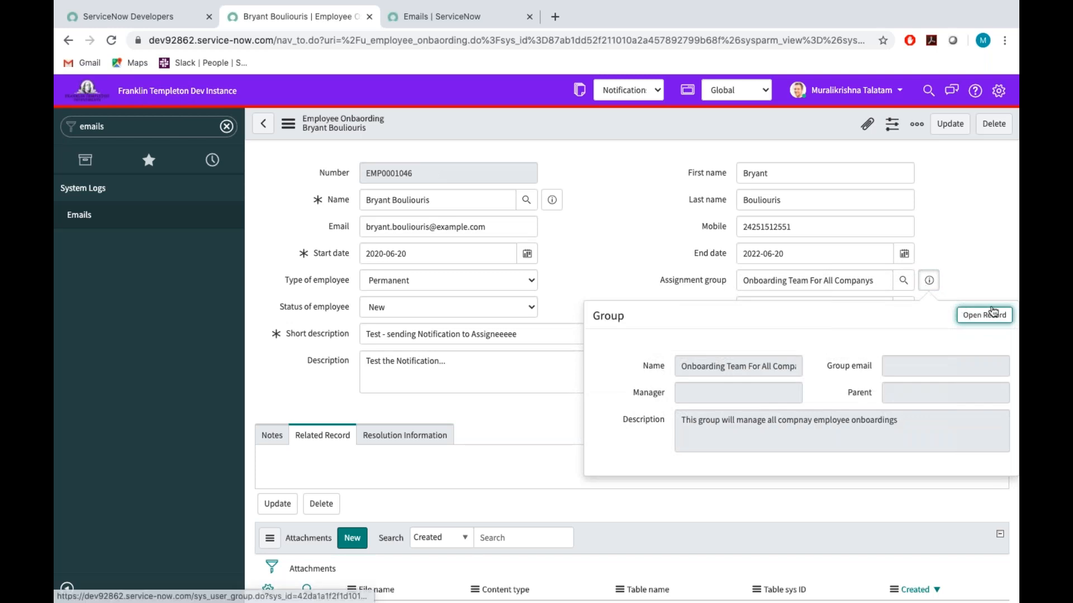
super+click(989, 318)
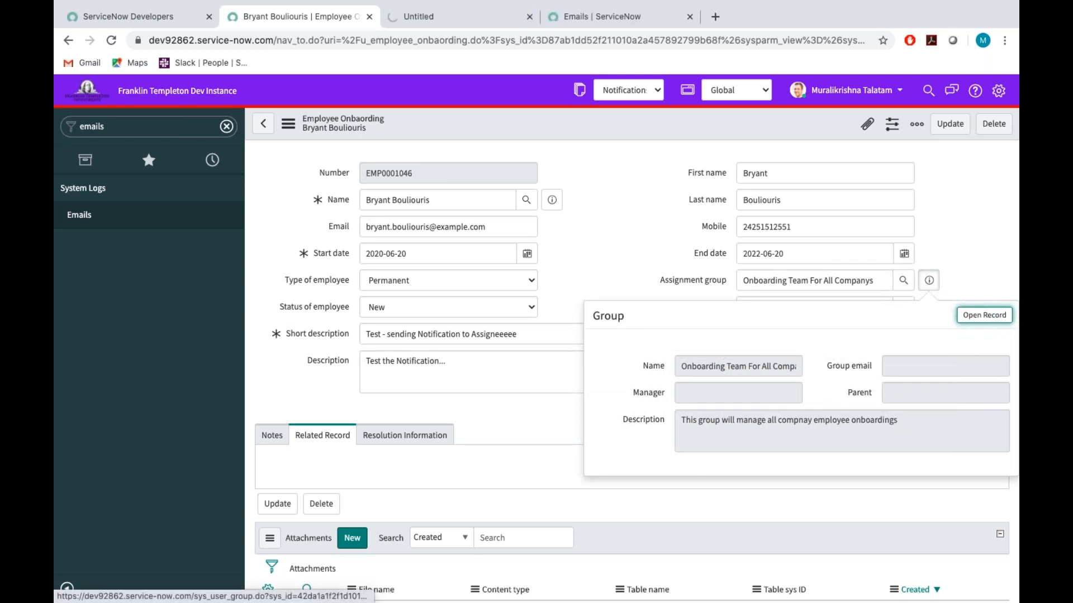
click(407, 20)
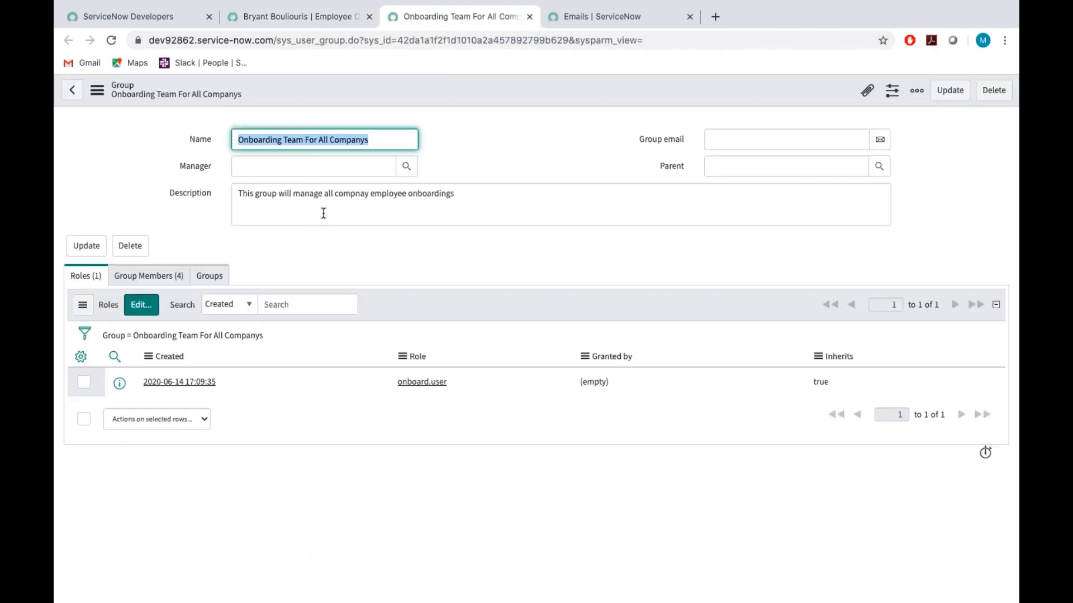
click(146, 280)
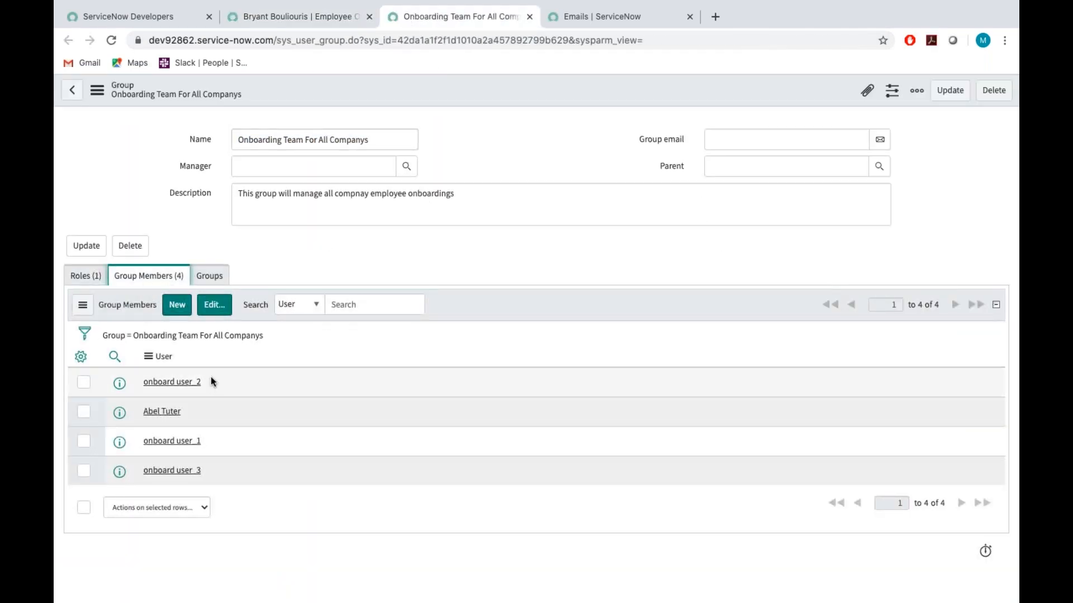
Copy the member onboard user_2 into the onboarding record's Assigned to field and save the record.
drag(208, 383, 140, 383)
key(ctrl+c)
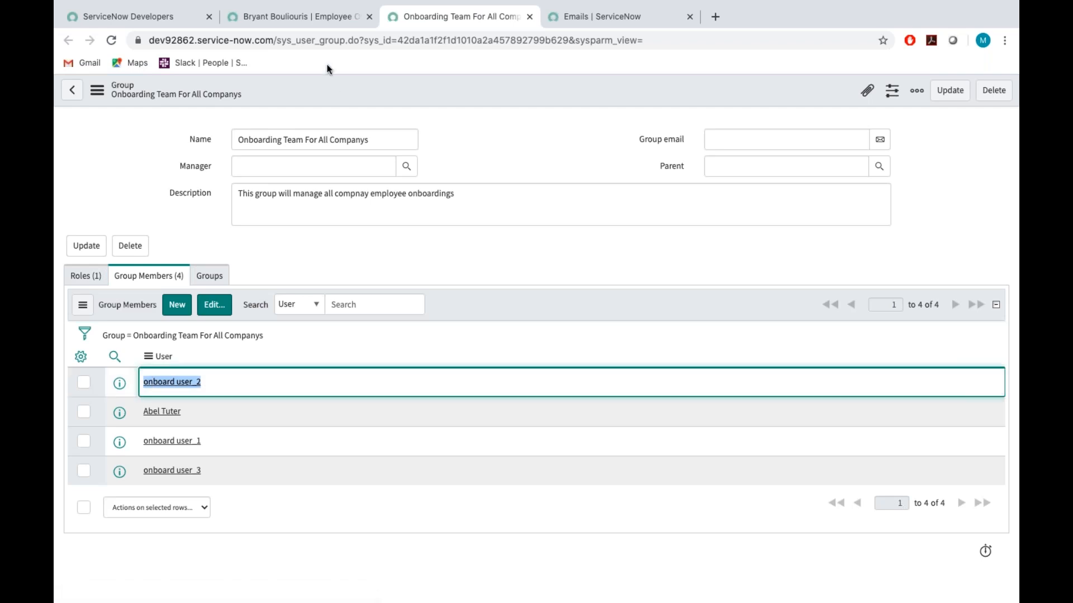
click(320, 18)
key(Escape)
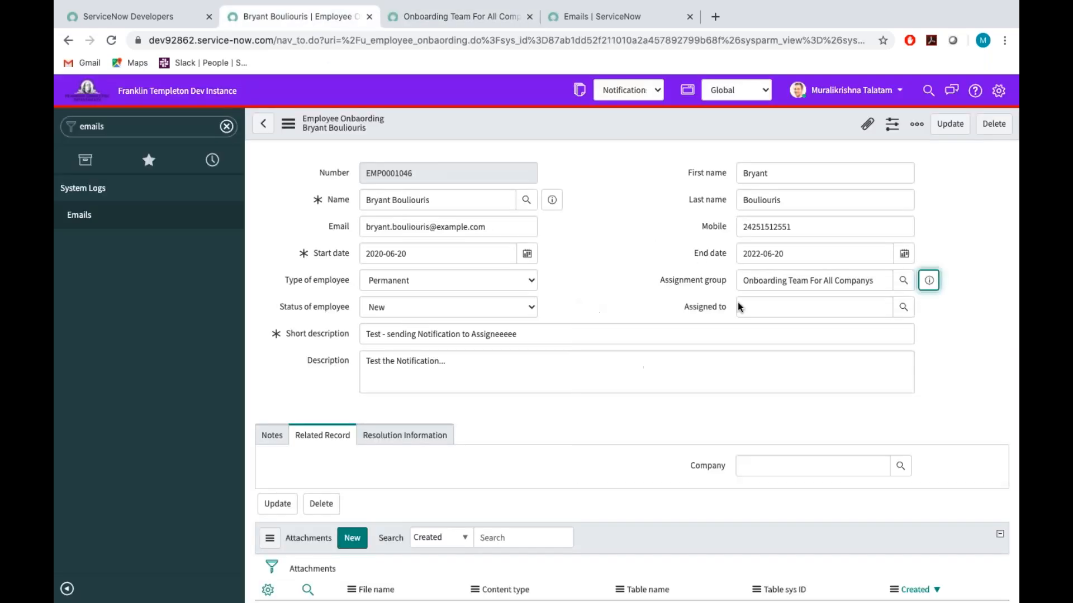
click(767, 302)
key(ctrl+v)
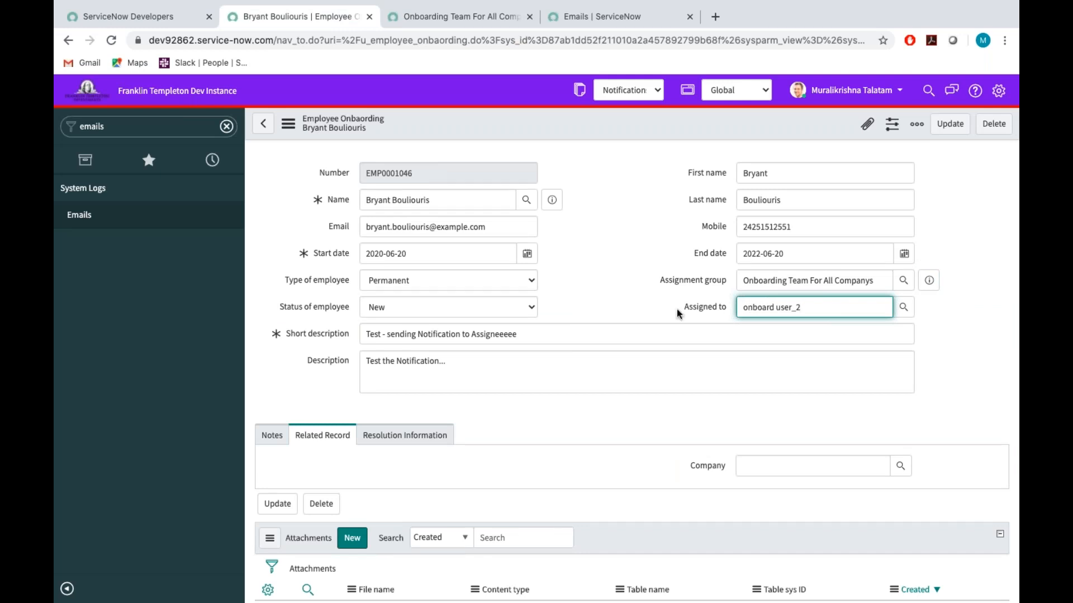
click(774, 335)
right_click(743, 118)
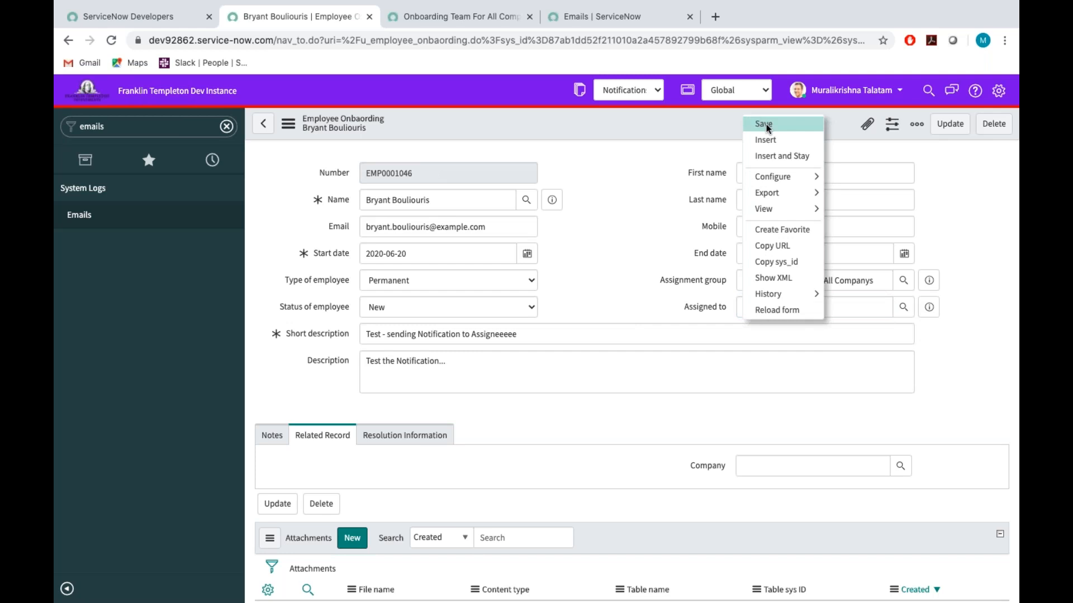
click(765, 124)
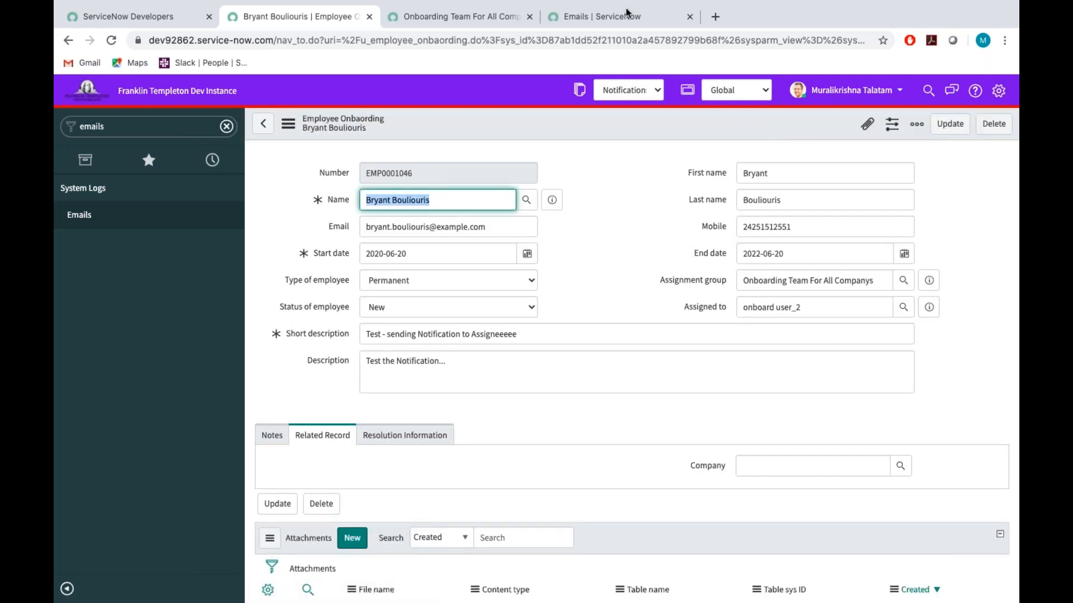
Return to the Emails list and refresh it to check for the notification triggered by the assignment.
mouse_move(625, 6)
click(615, 47)
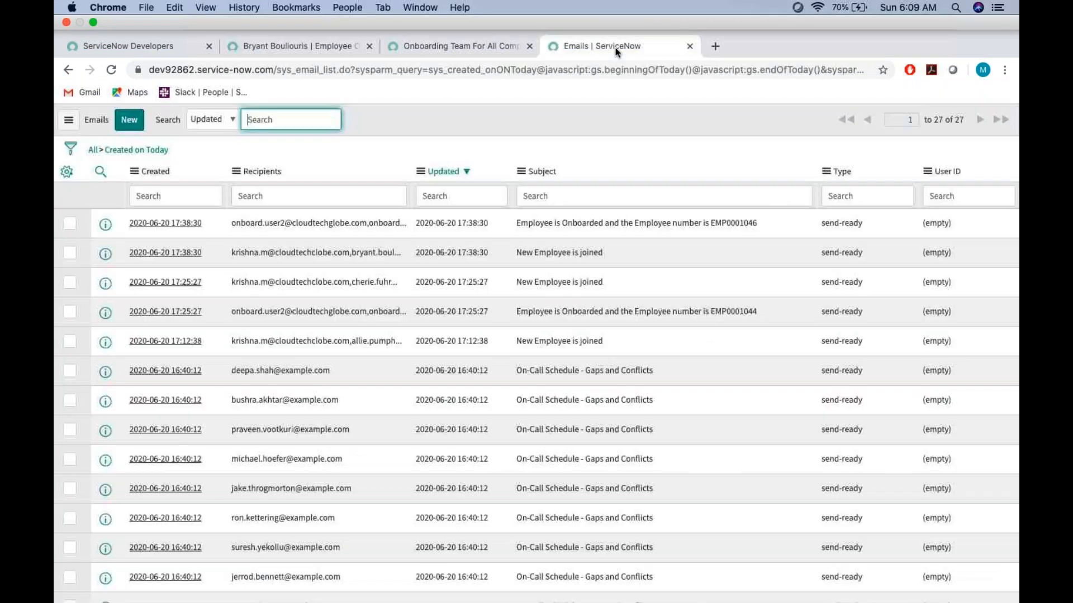
right_click(561, 112)
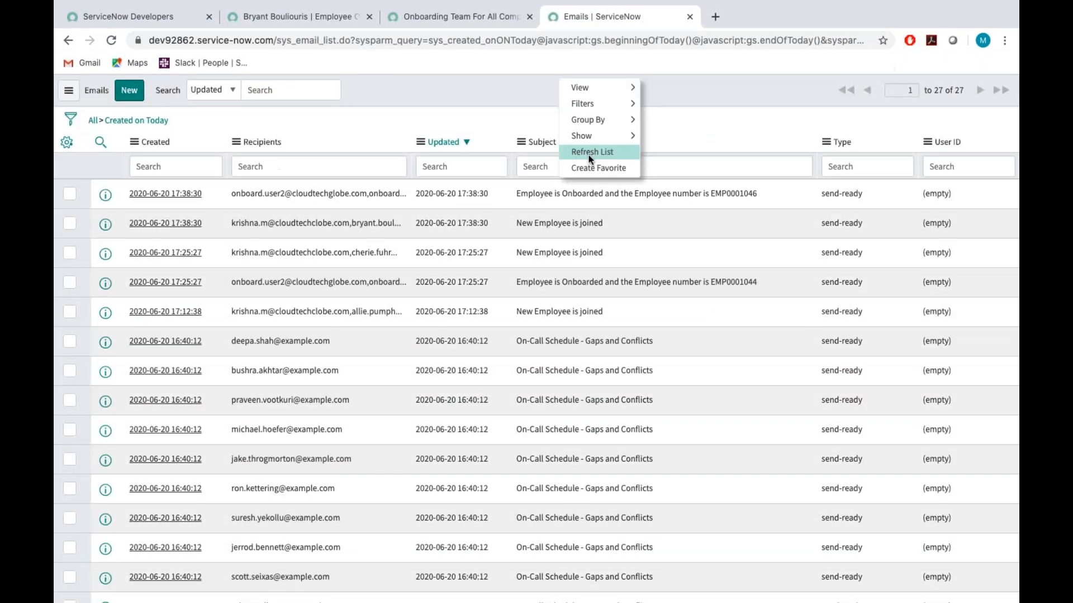
click(589, 152)
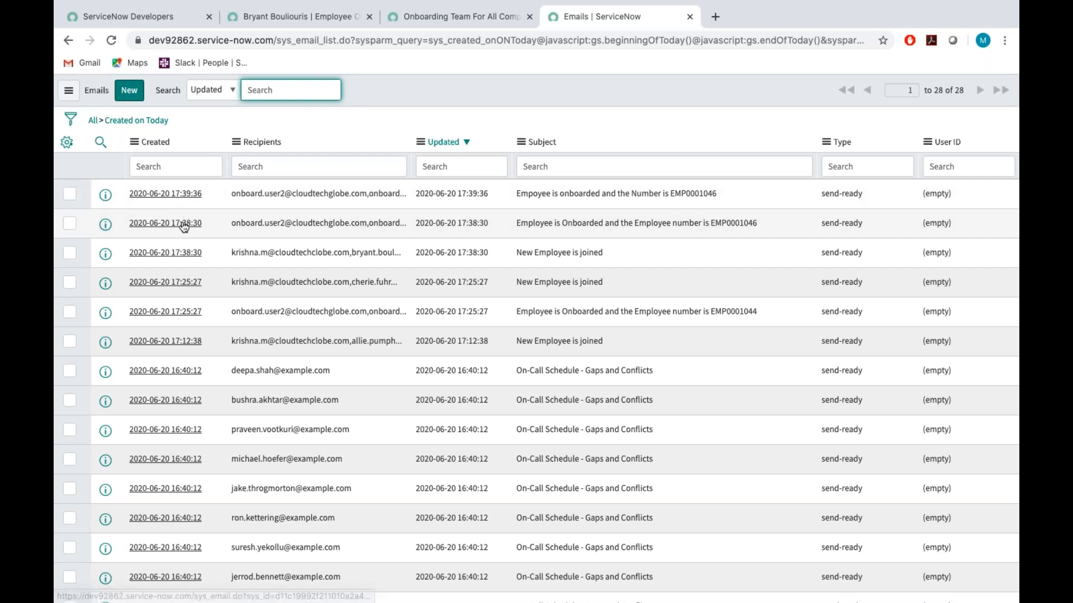
Open the newest email in the list, review its originating notification and recipients, and preview its HTML body.
click(176, 196)
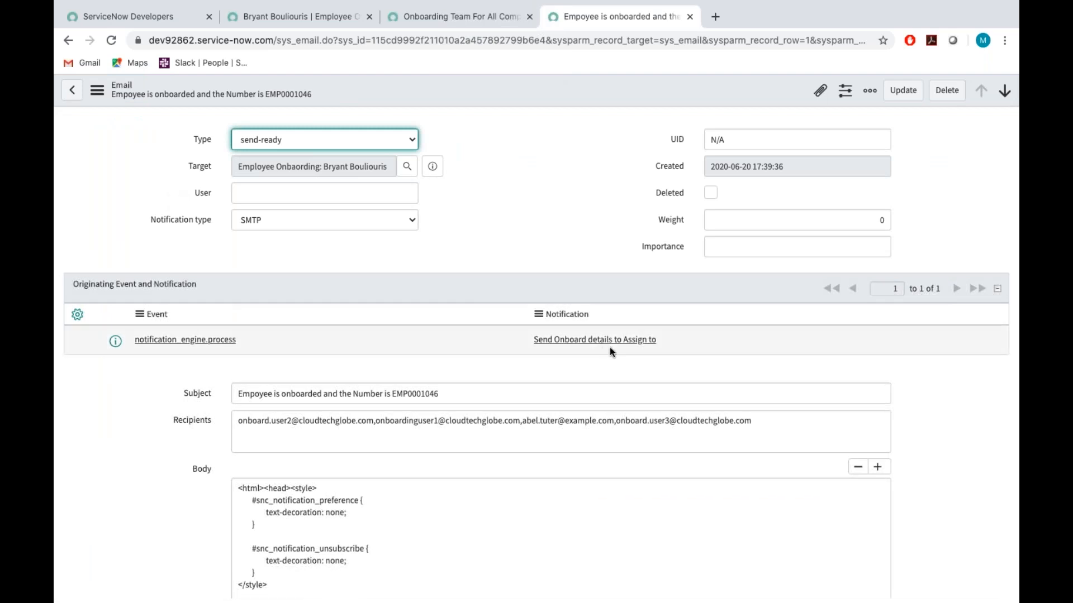
scroll(628, 351, down, 10)
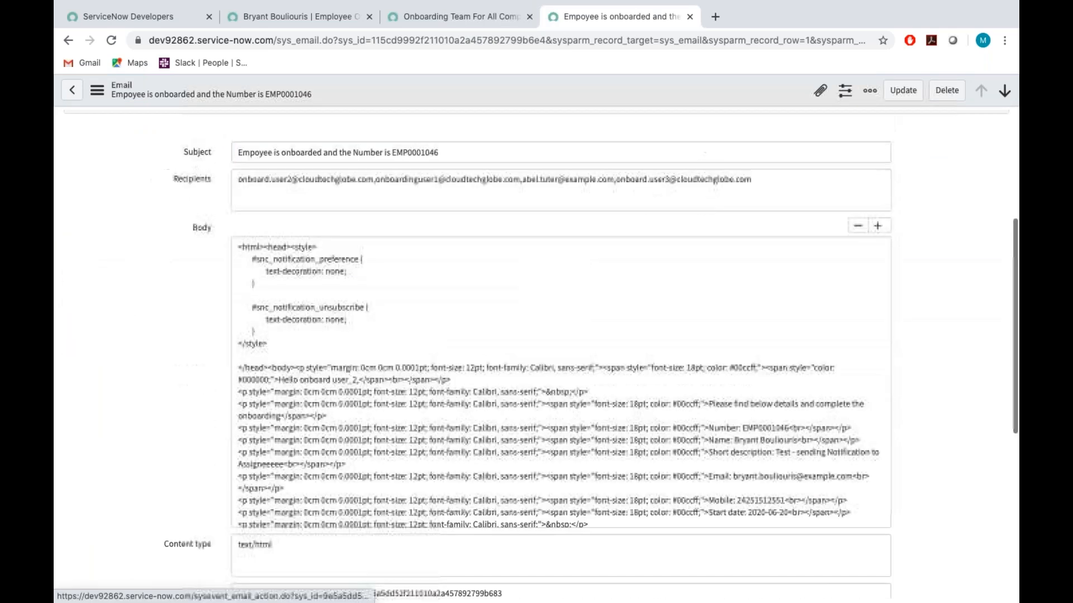
click(103, 326)
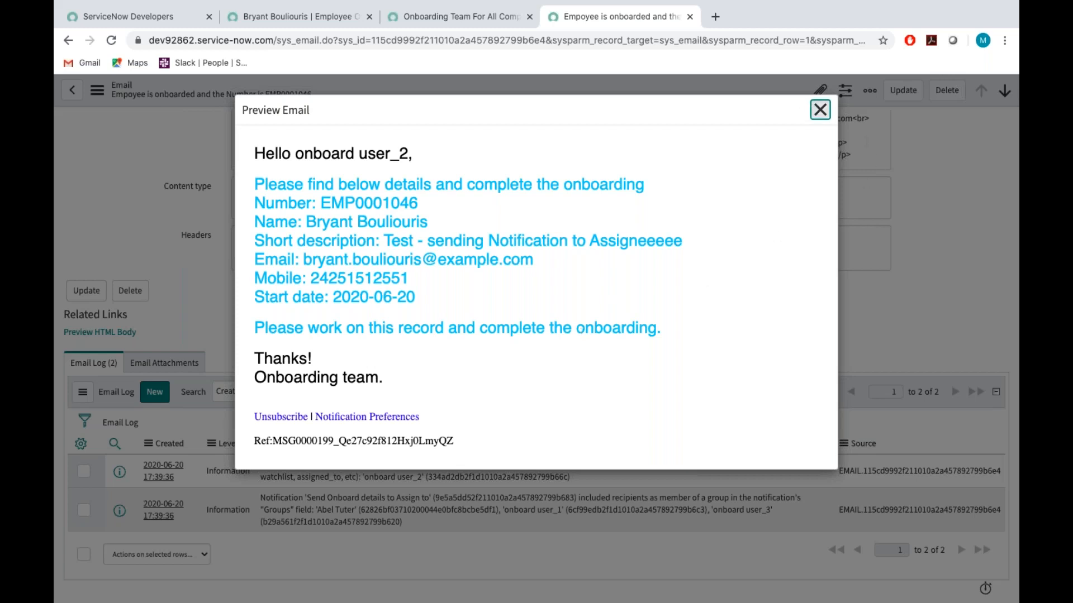
Close the email preview, open the originating notification Send Onboard details to Assign to, and switch from its recipient settings to the Advanced view.
click(820, 109)
scroll(528, 246, up, 10)
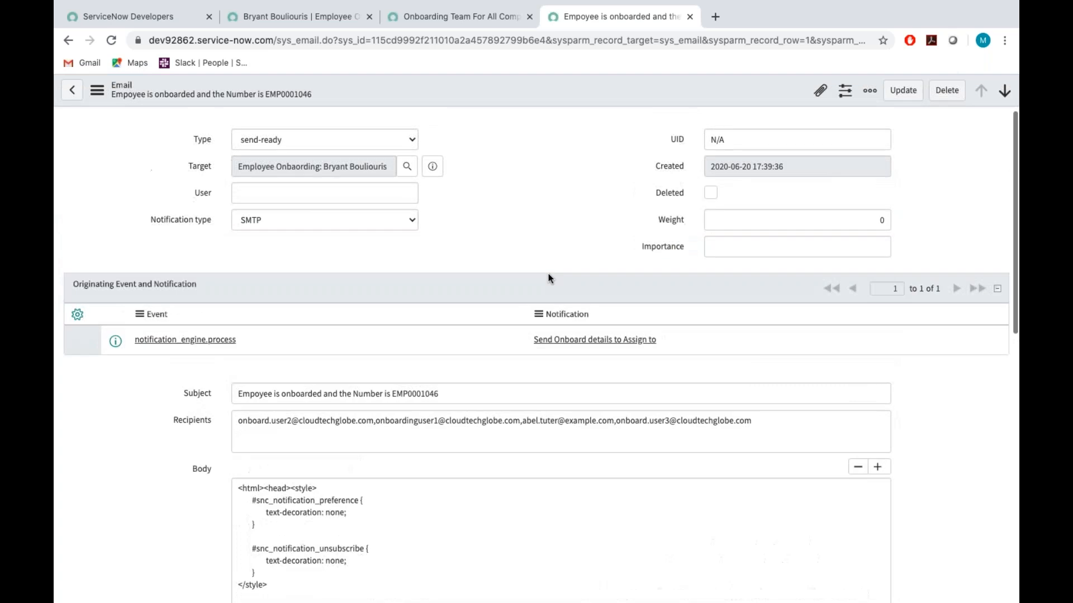
click(591, 340)
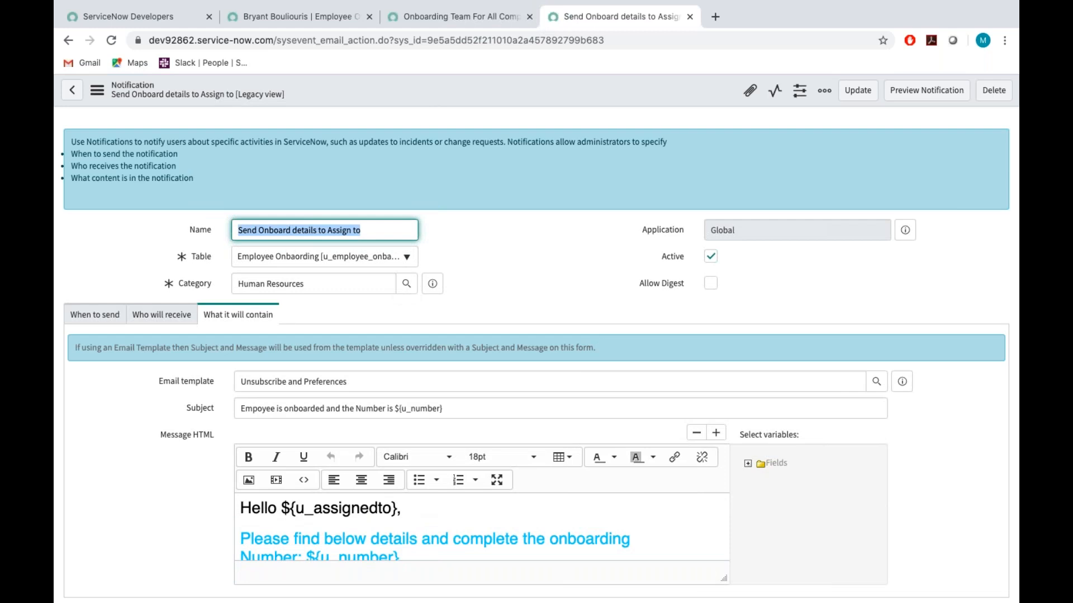
scroll(312, 270, down, 3)
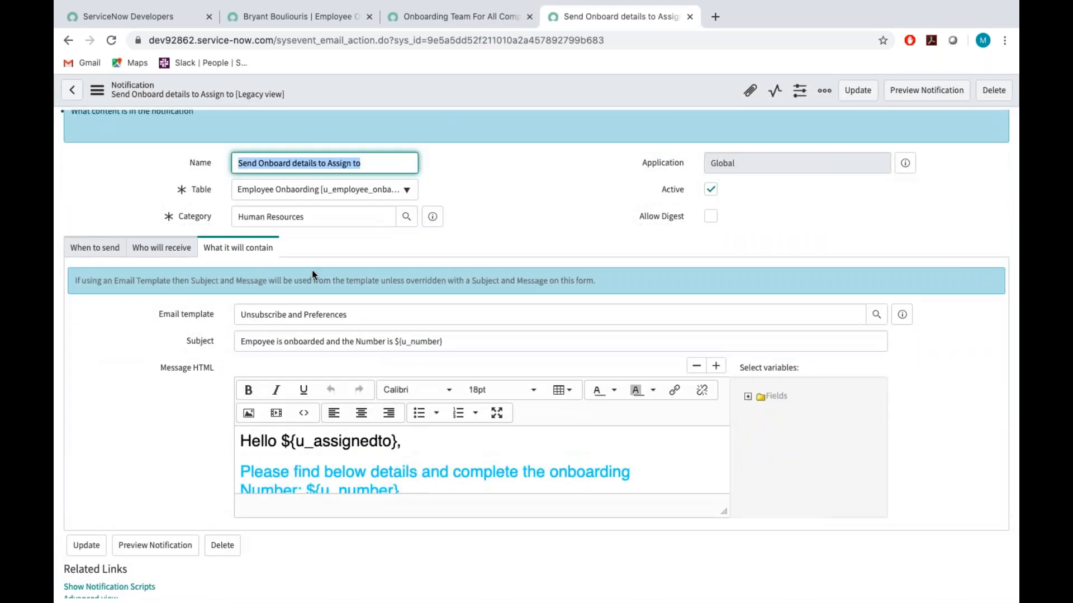
click(169, 230)
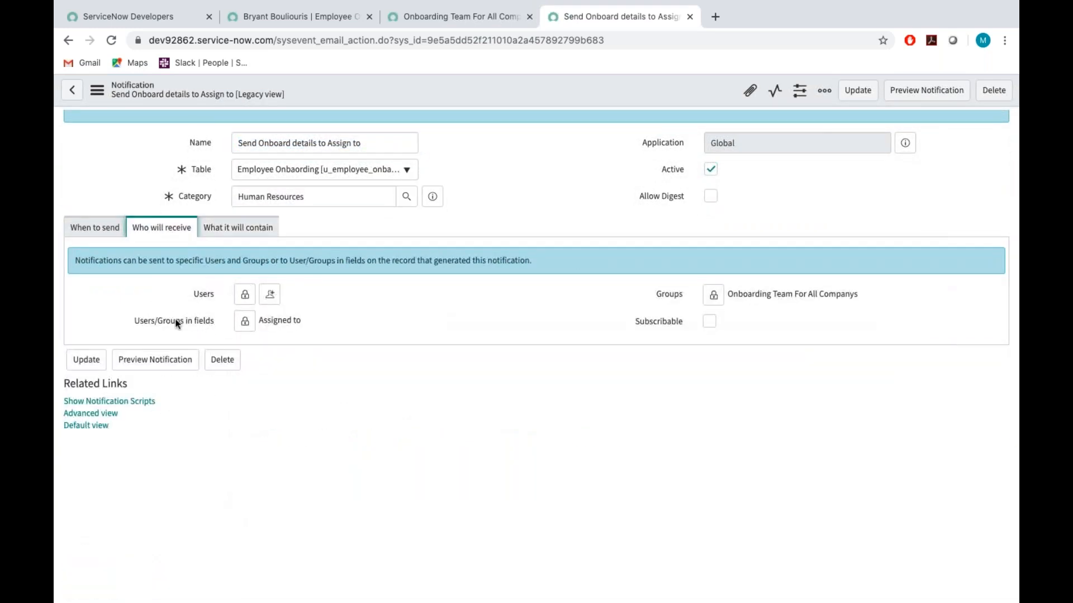
click(88, 415)
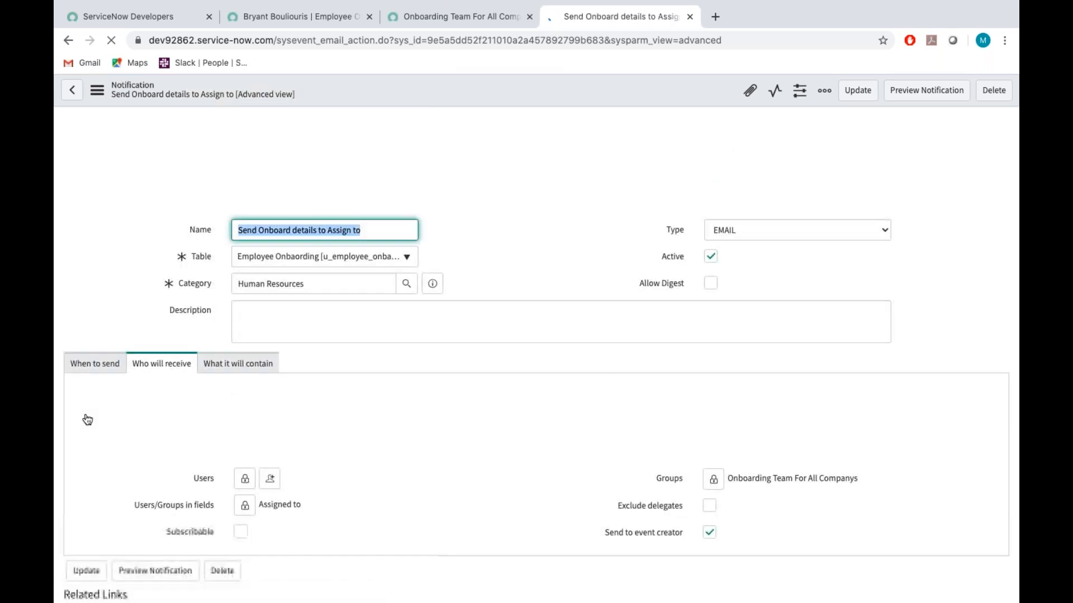
Examine the notification's sending conditions, including the Advanced condition script field, and its message content settings.
scroll(377, 409, down, 2)
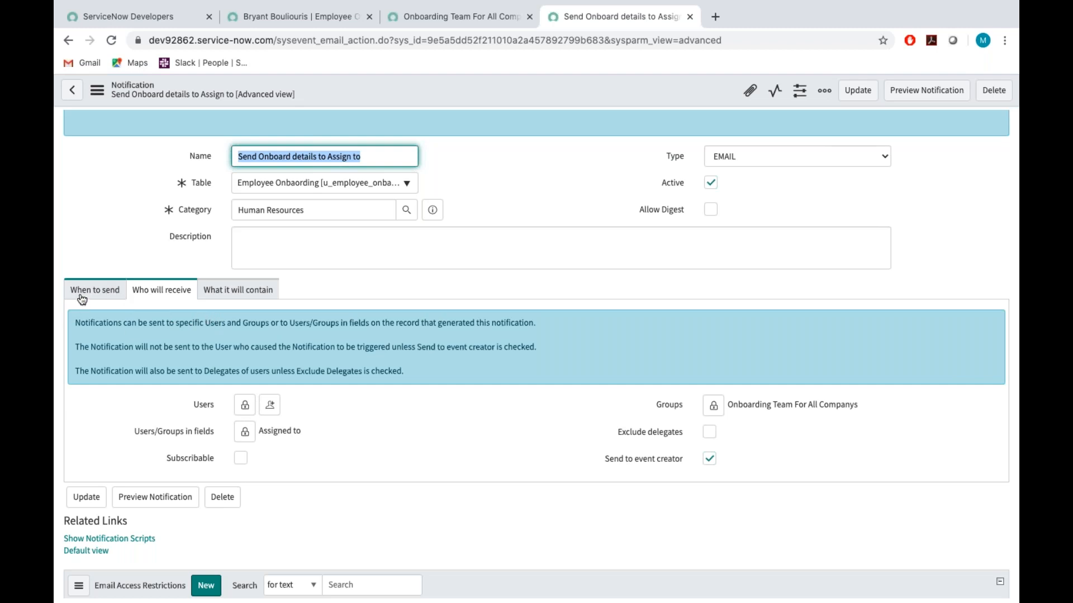
click(108, 292)
click(232, 295)
click(107, 295)
scroll(309, 381, down, 4)
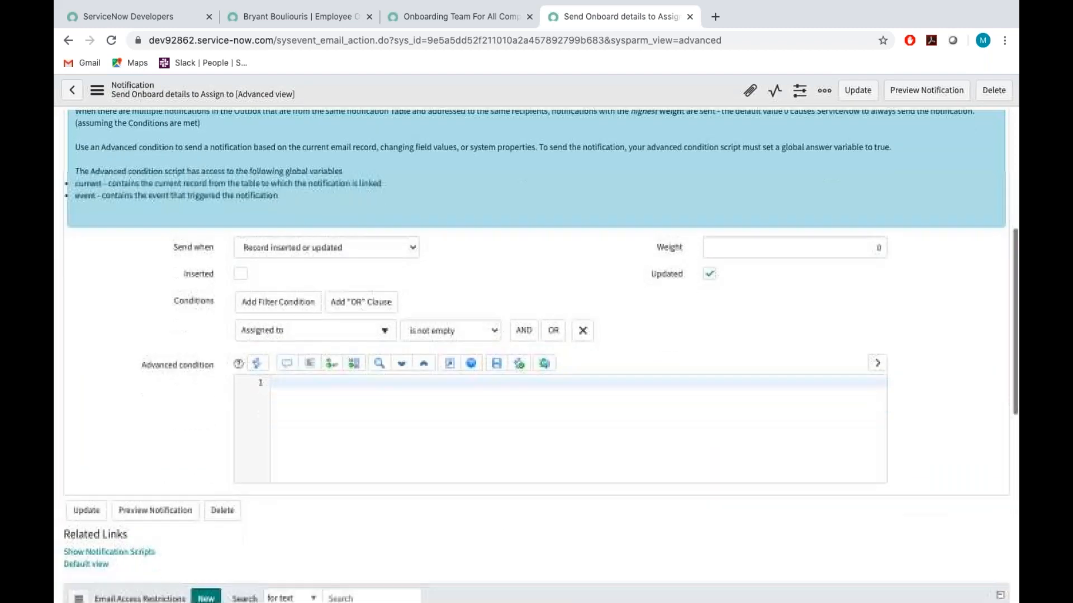
click(307, 397)
scroll(246, 252, up, 4)
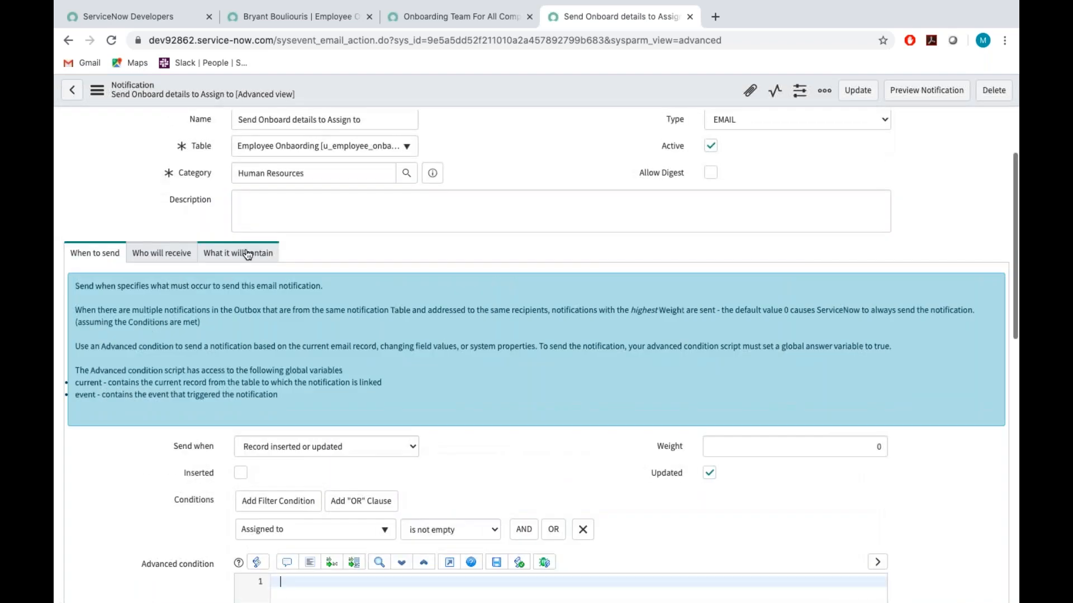
click(238, 253)
scroll(540, 356, down, 1)
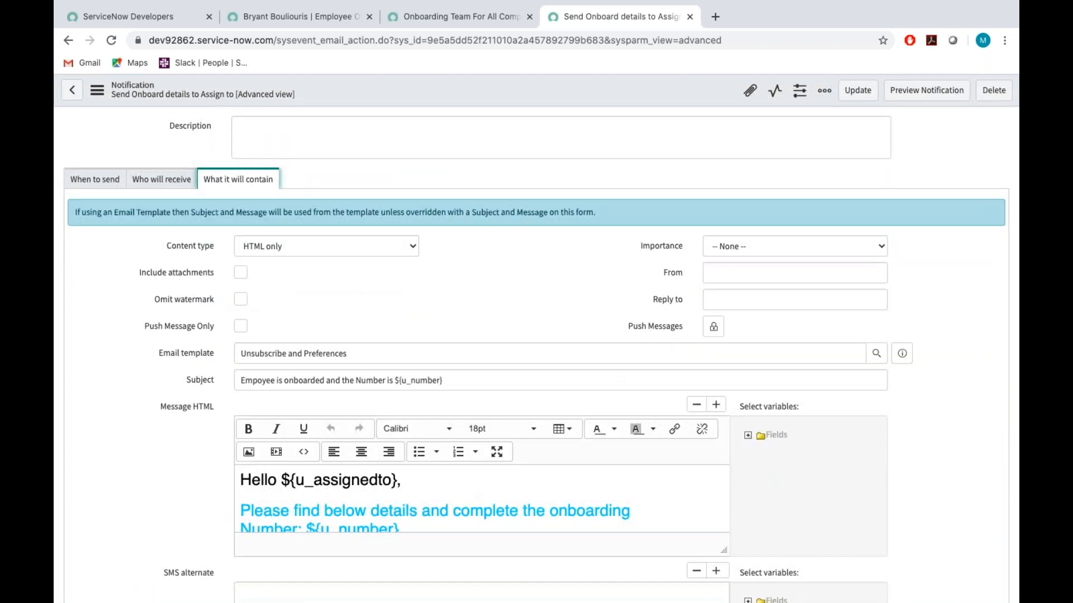
Try Plain text only as the notification's content type and return it to HTML only.
click(398, 245)
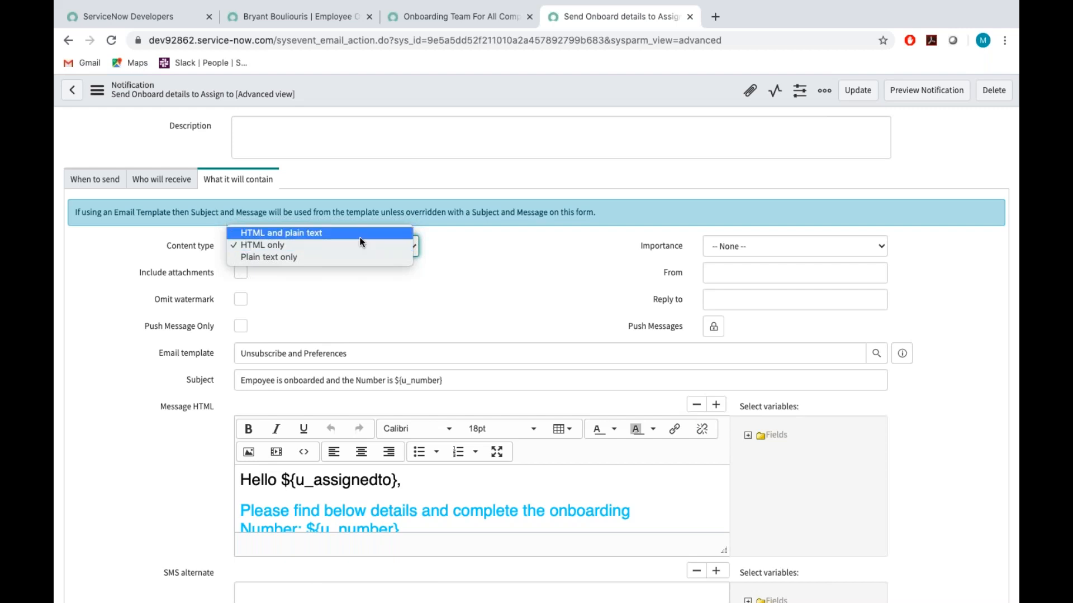
click(350, 253)
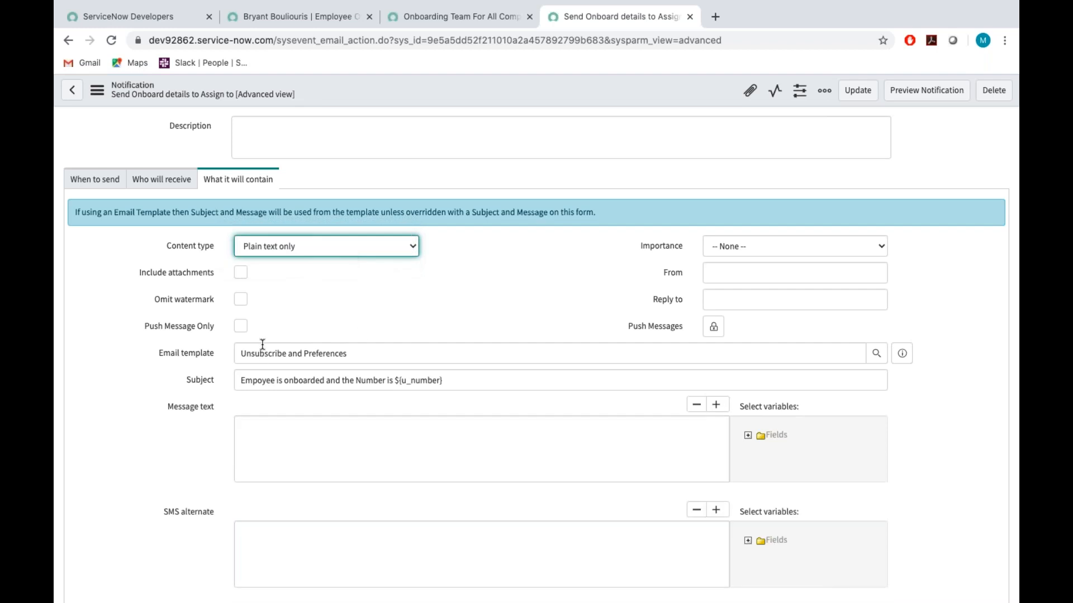
scroll(329, 442, down, 1)
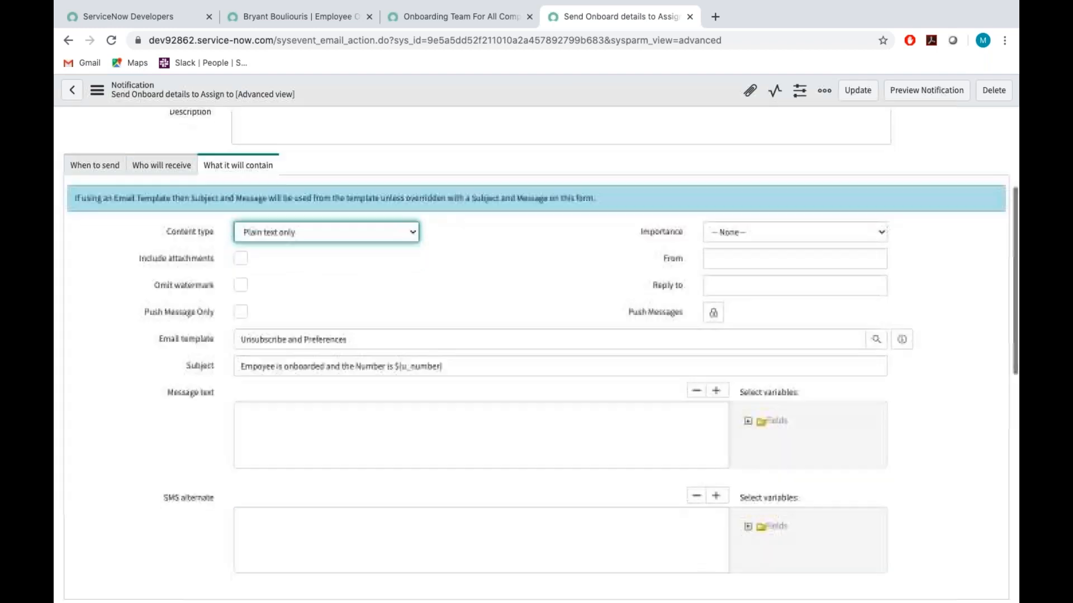
click(267, 428)
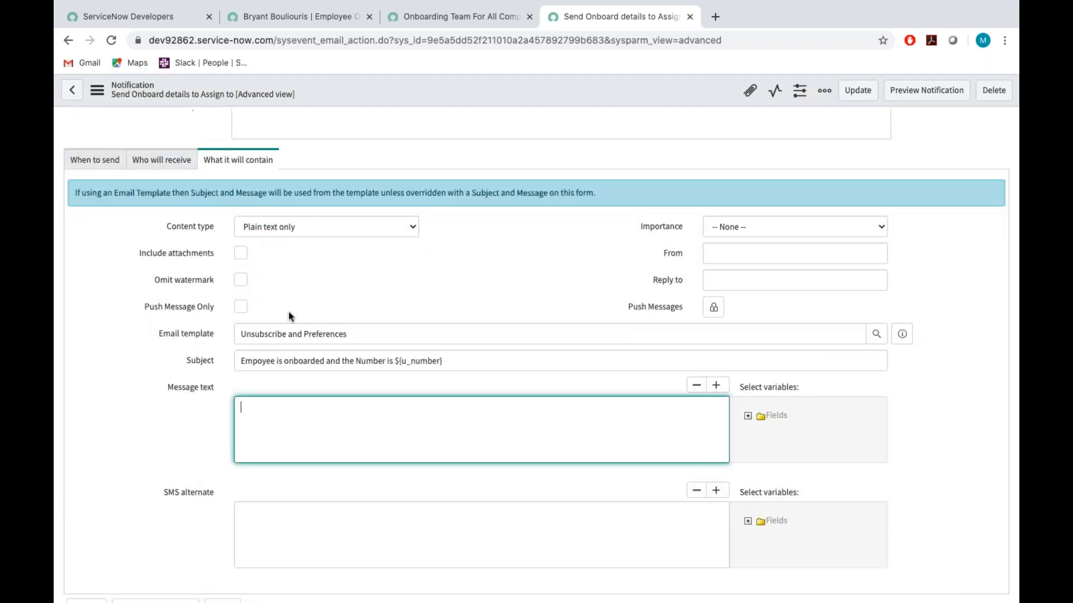
click(281, 228)
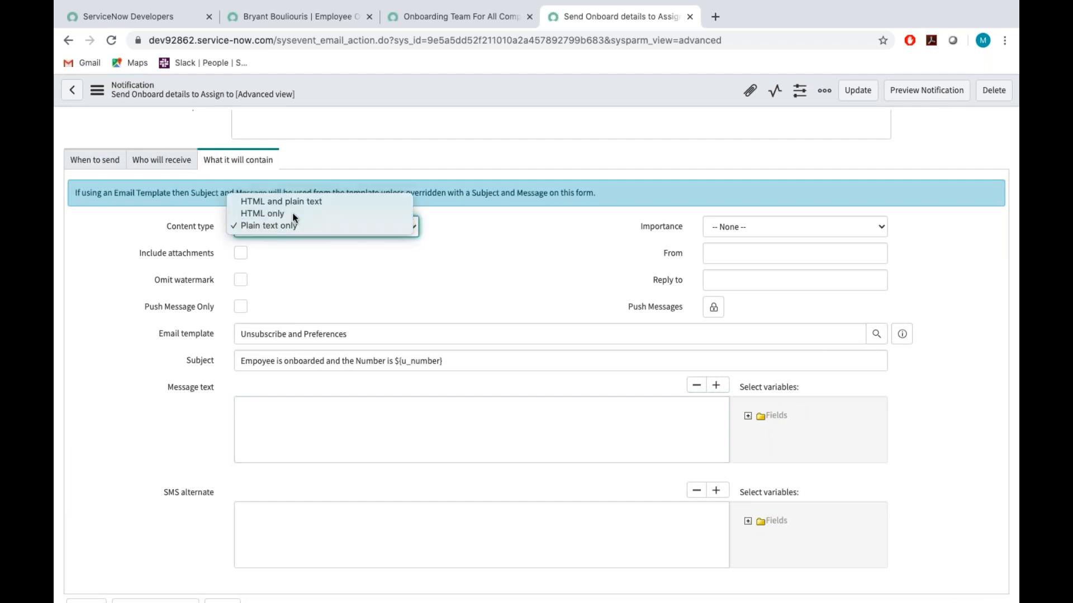
click(290, 216)
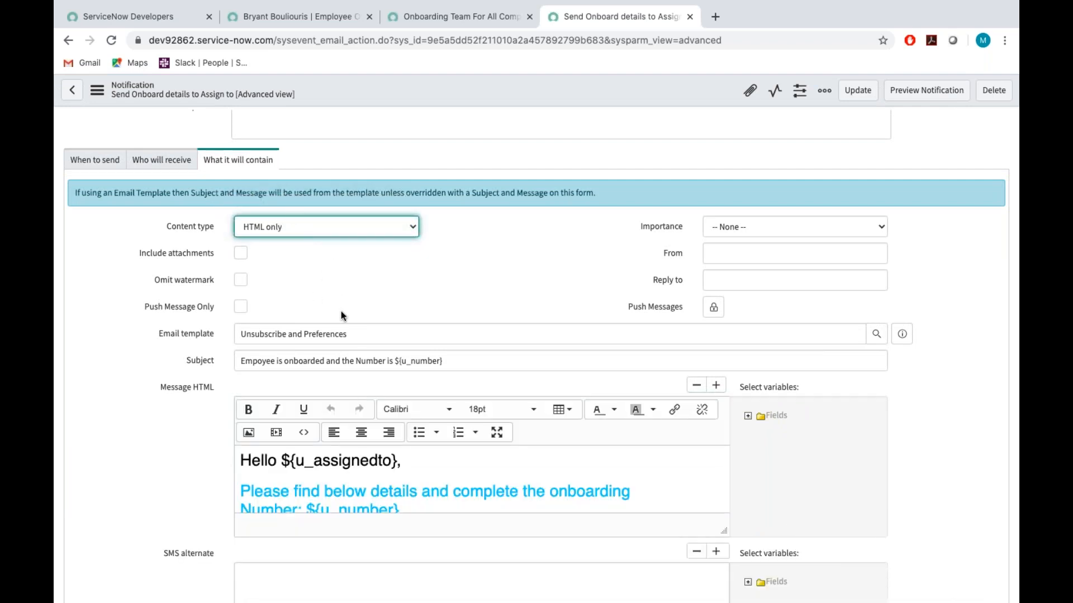
Set the notification's content type to HTML and plain text and enter "Employee onboarding" as the message text.
click(324, 224)
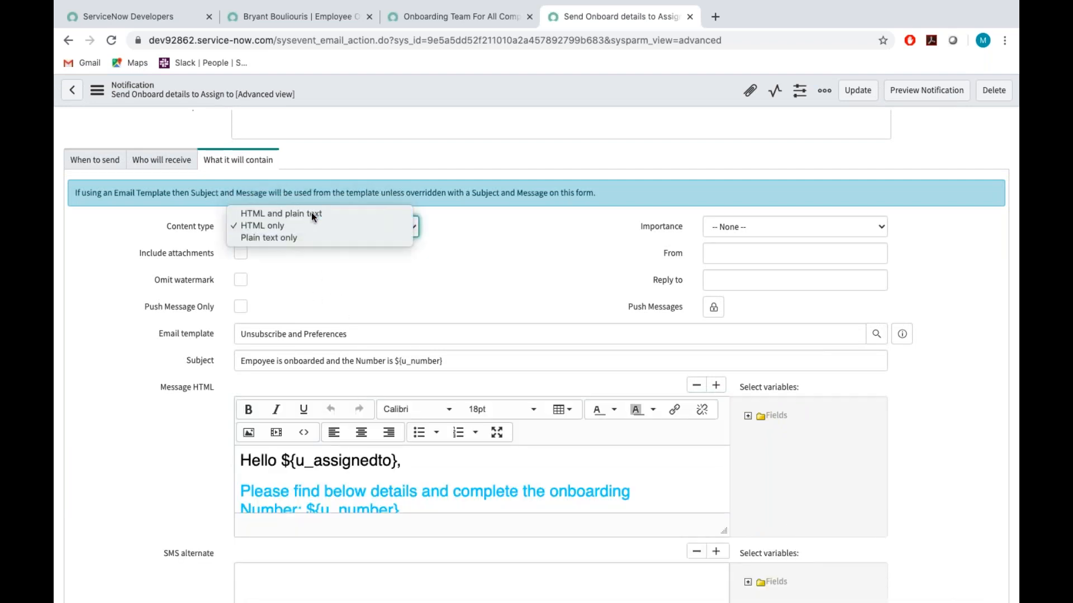
click(311, 213)
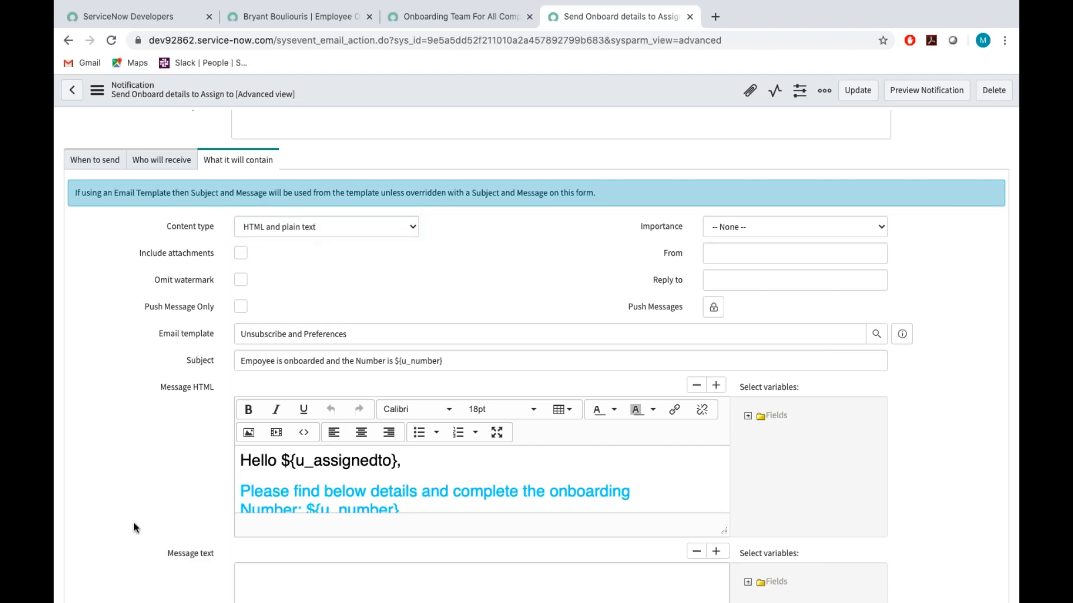
scroll(133, 517, down, 2)
click(263, 491)
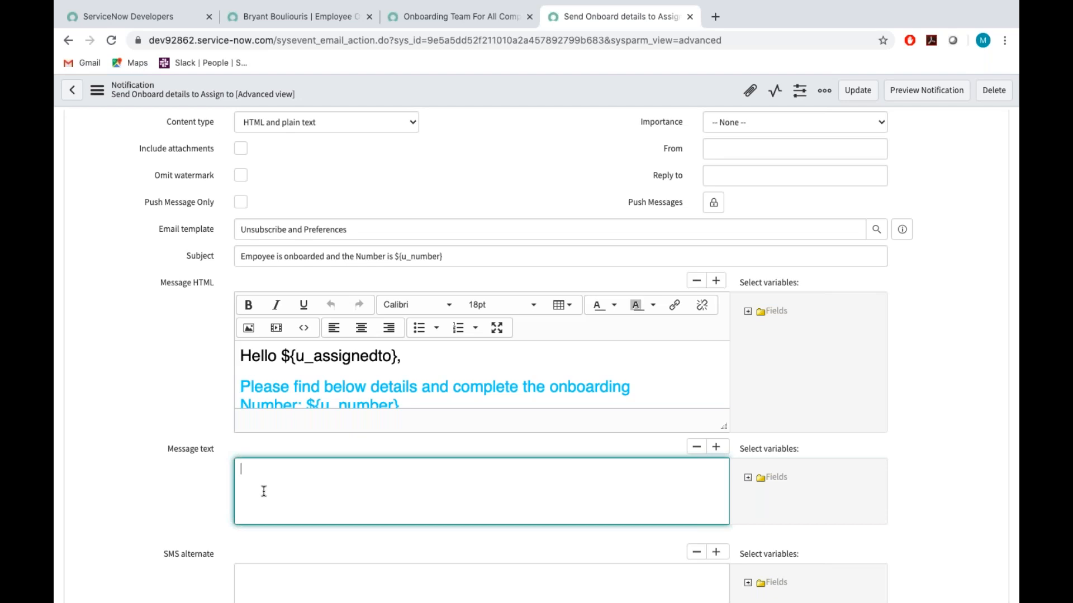
text(Employee onboarding)
Enable Include attachments in the notification's content settings.
scroll(314, 520, down, 5)
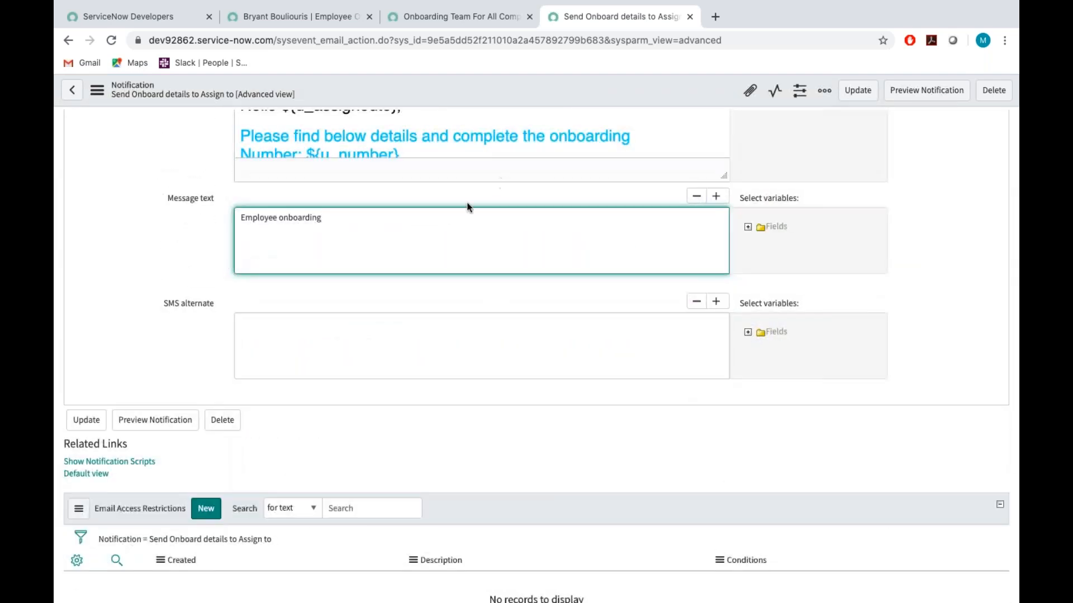
click(294, 324)
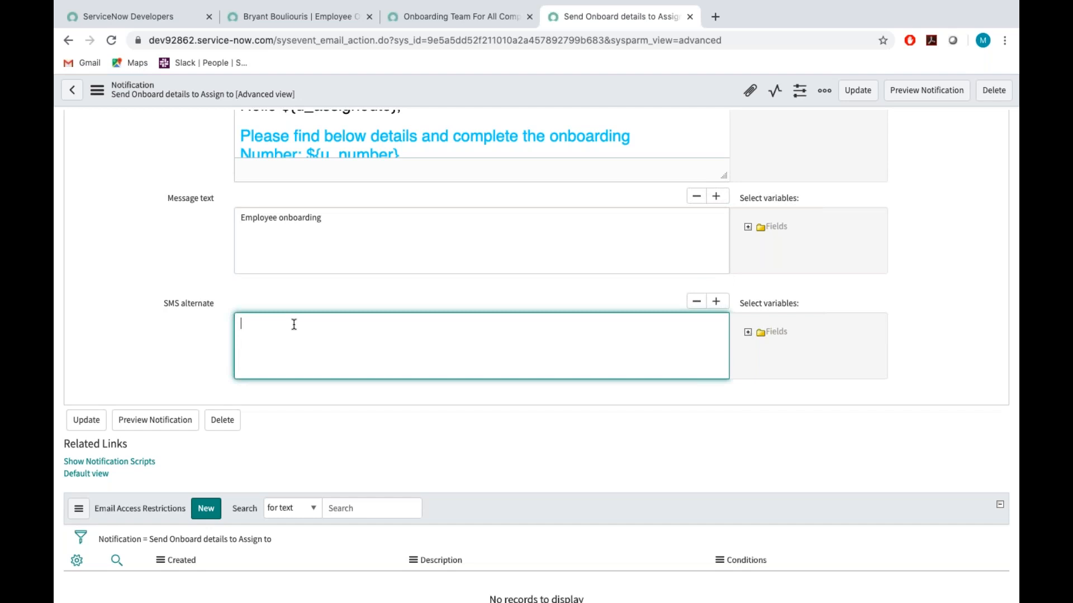
scroll(293, 323, up, 1)
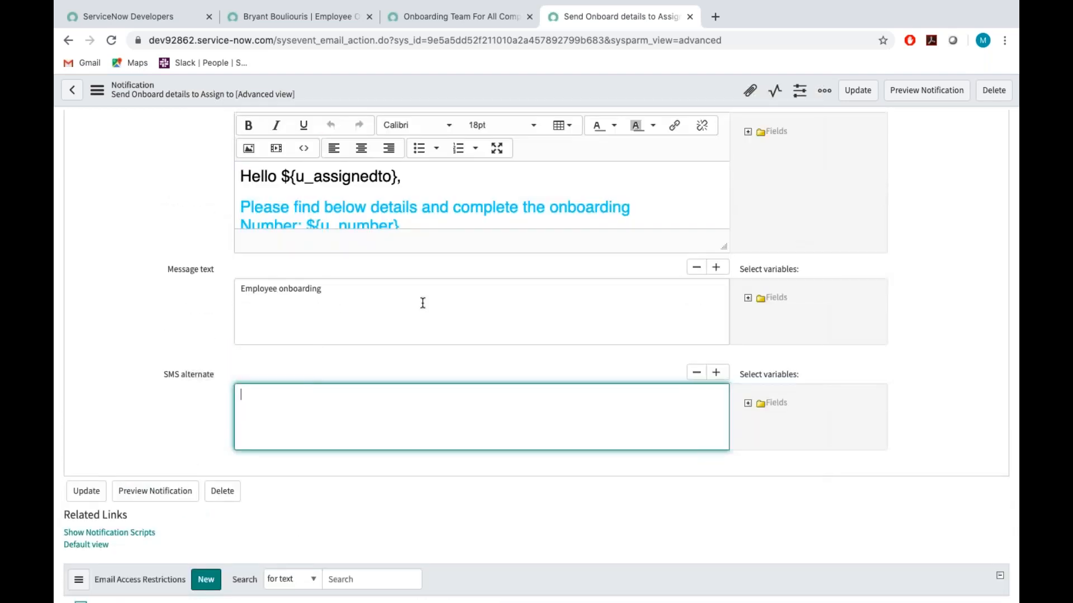
scroll(429, 305, up, 5)
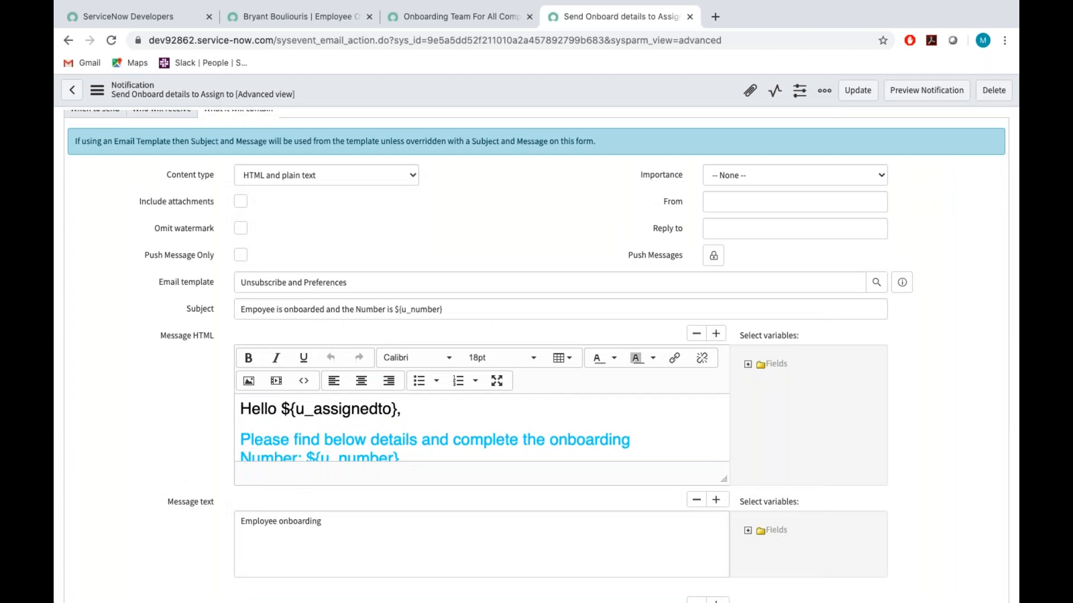
scroll(237, 299, up, 2)
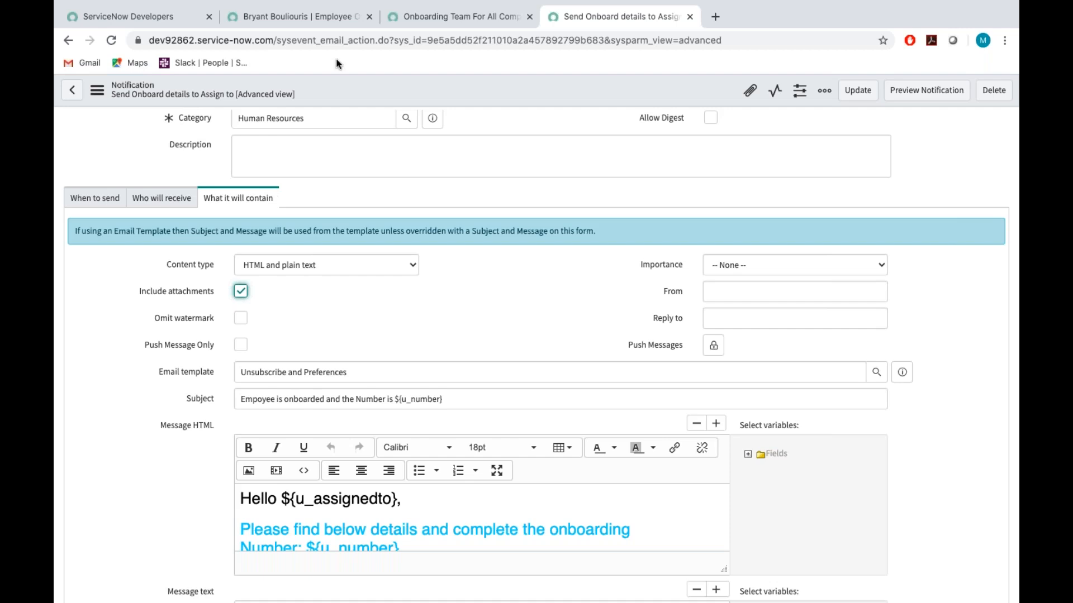
Return to the employee's onboarding record and attach Mk.pdf from the Downloads folder.
click(395, 14)
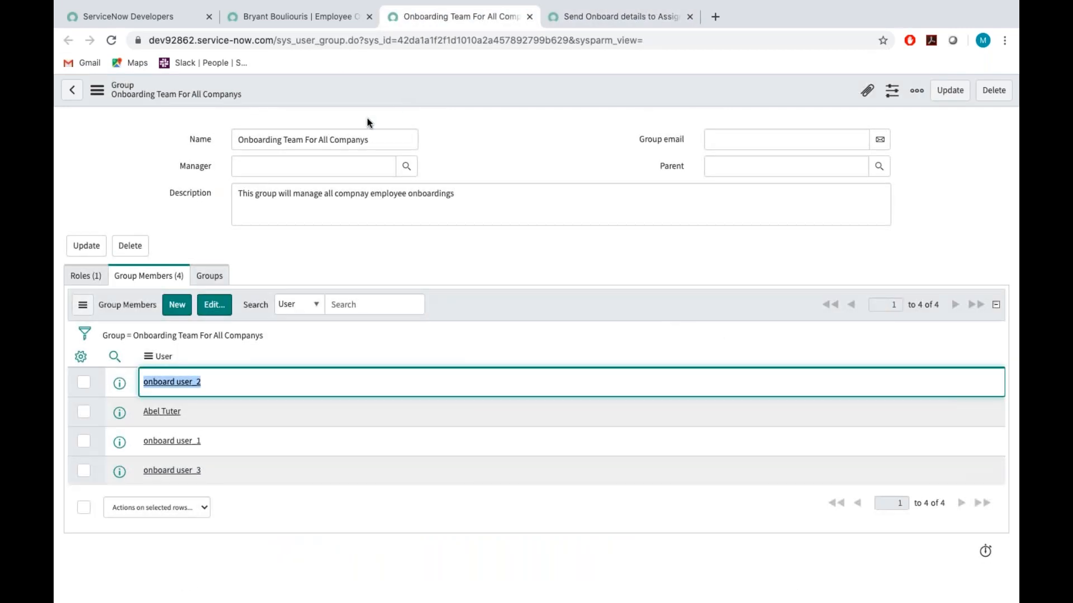
click(300, 19)
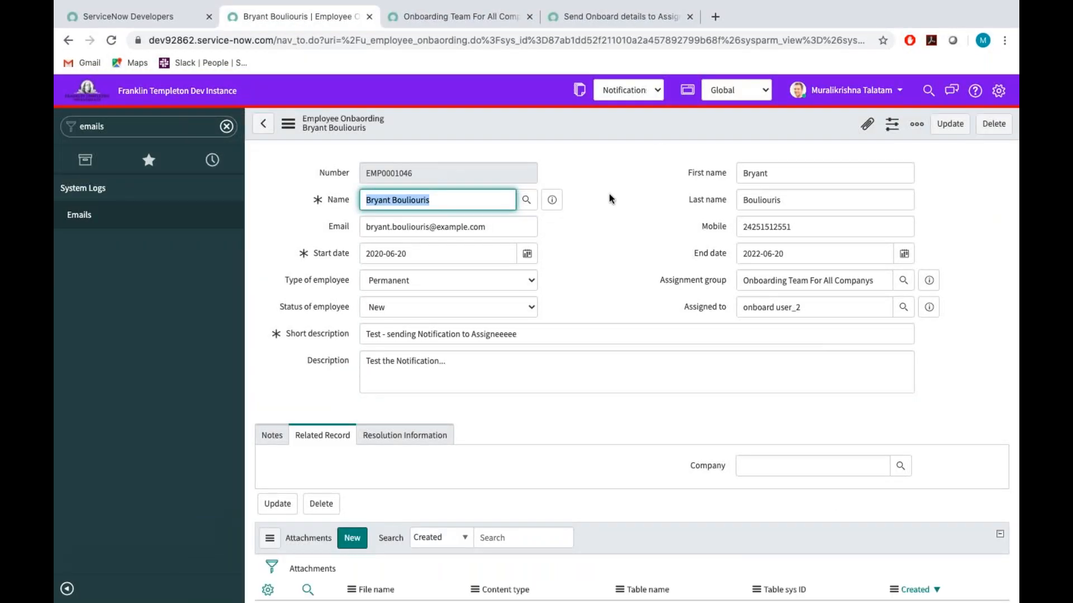
click(869, 124)
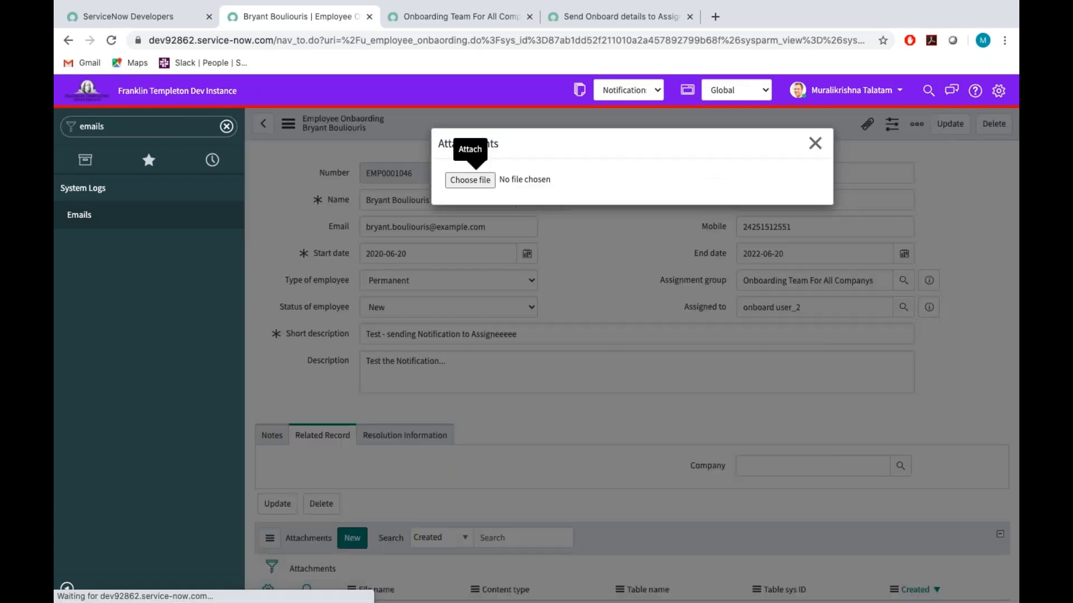
click(463, 180)
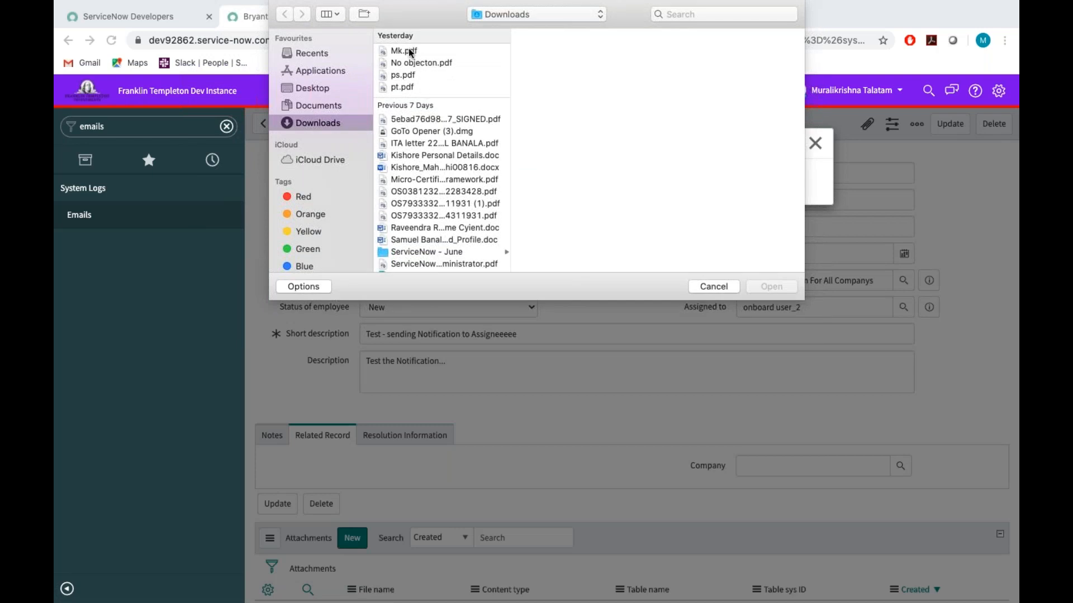
click(410, 52)
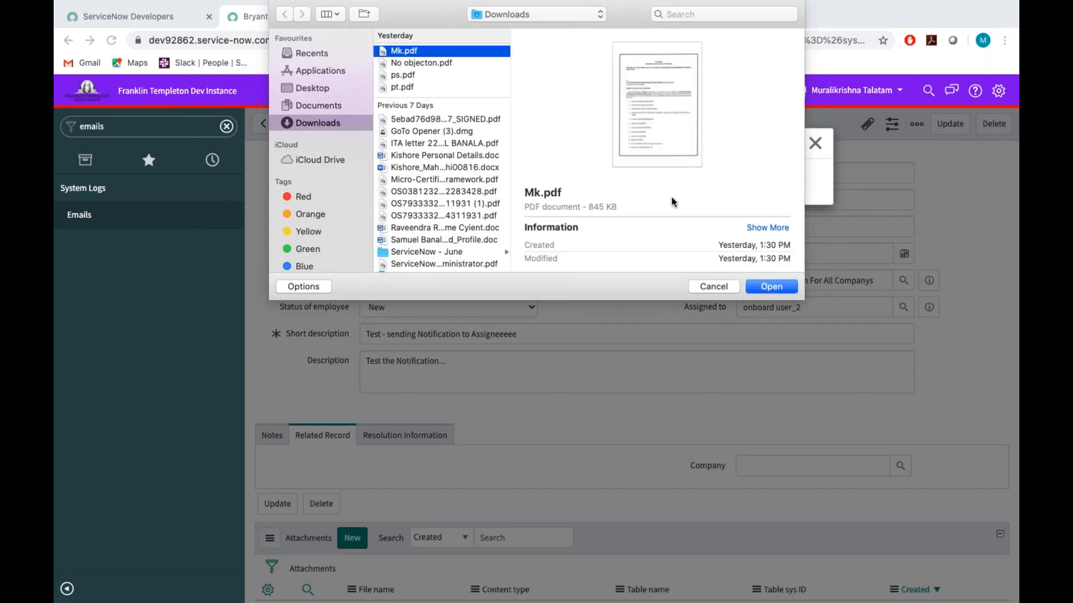
click(770, 286)
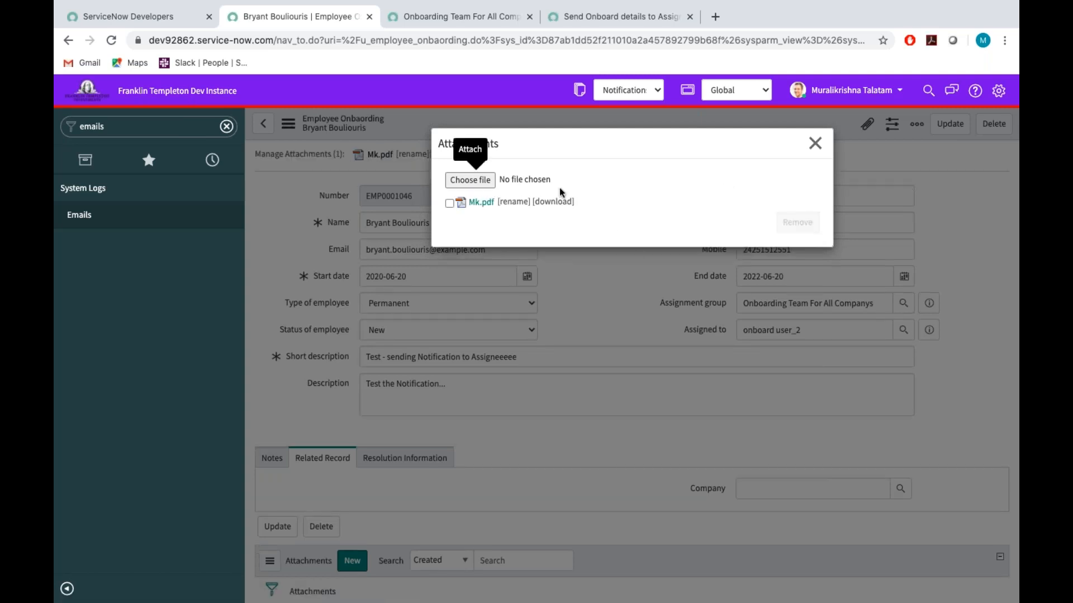
click(822, 144)
Change the onboarding record's Assigned to field to onboard user_1.
click(865, 330)
key(BackSpace)
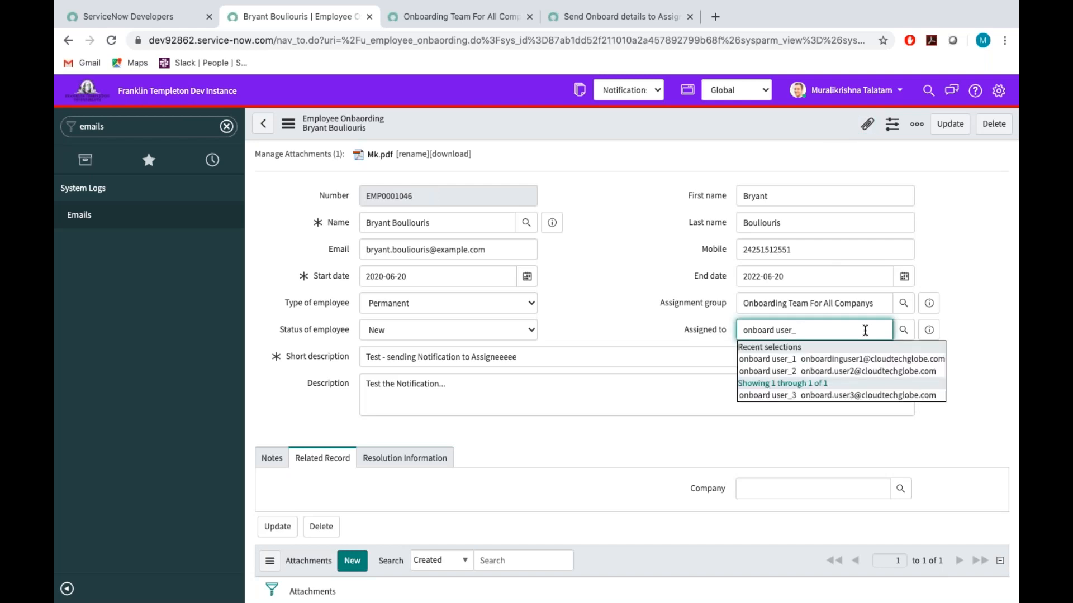
click(833, 361)
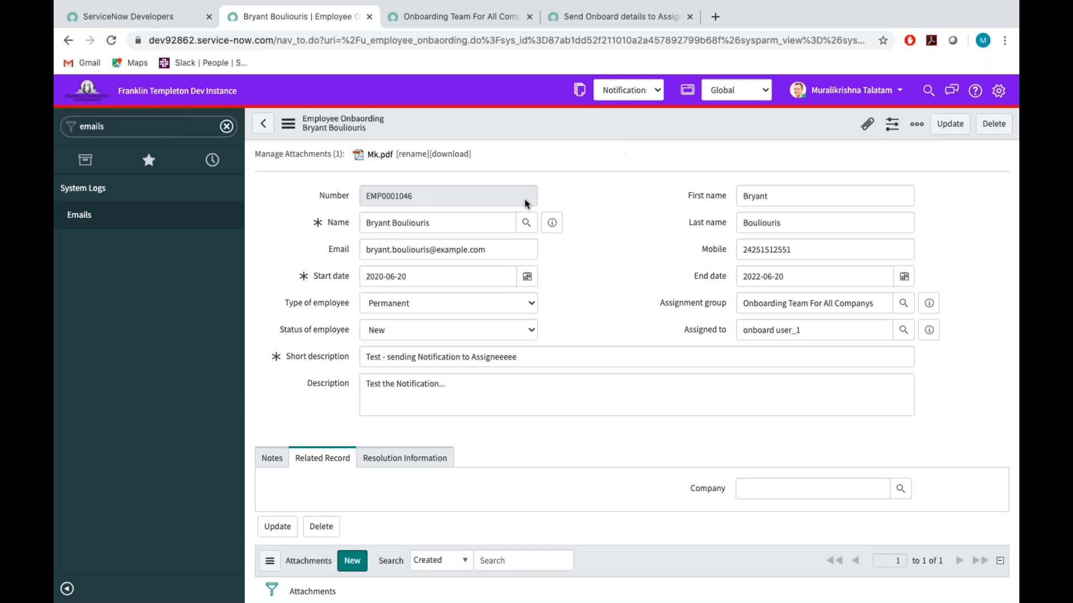
Filter the navigator by "onboardi" and open Create New Employee onboarding, leaving the current record without saving its changes.
click(128, 127)
key(BackSpace)
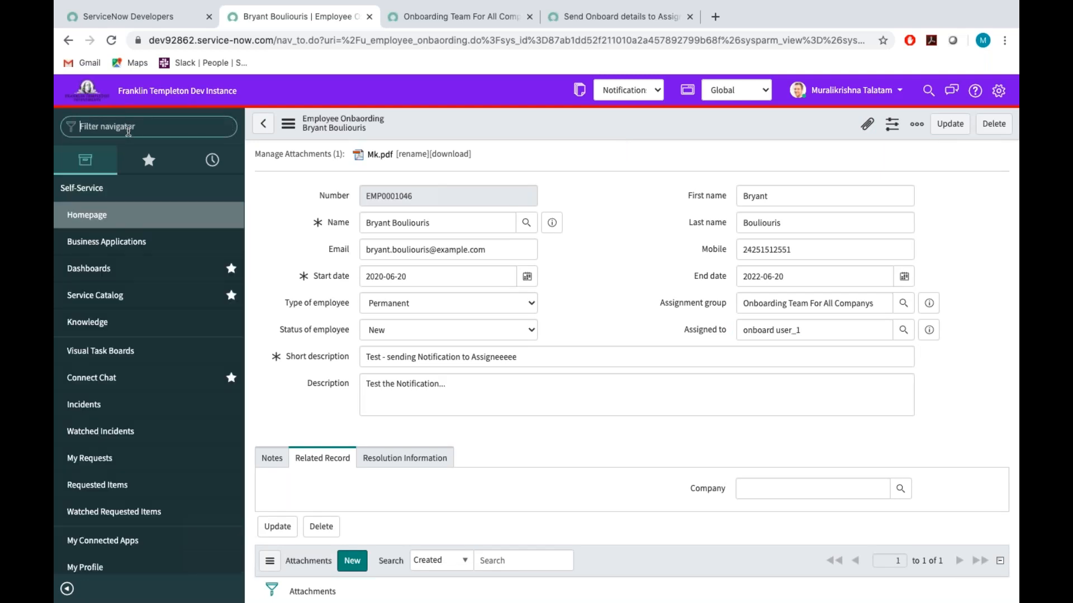
text(onboardi)
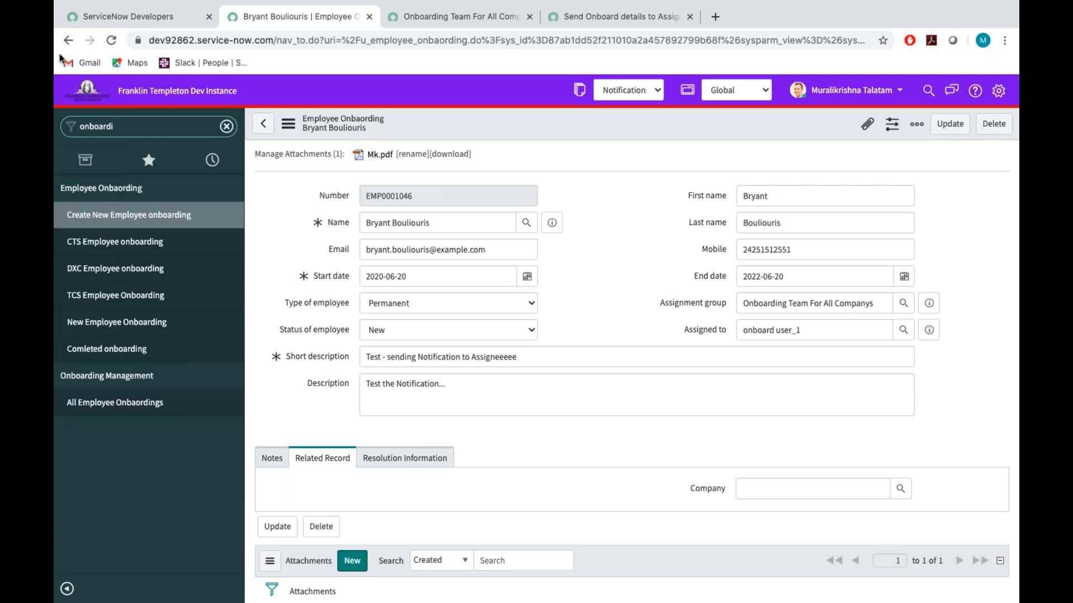
key(Return)
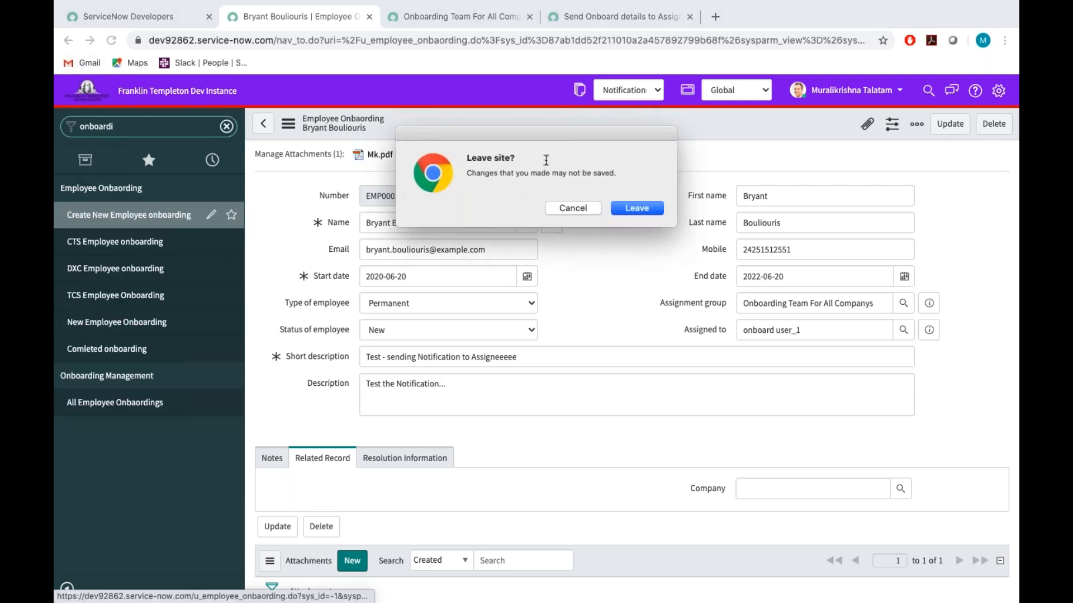
click(633, 207)
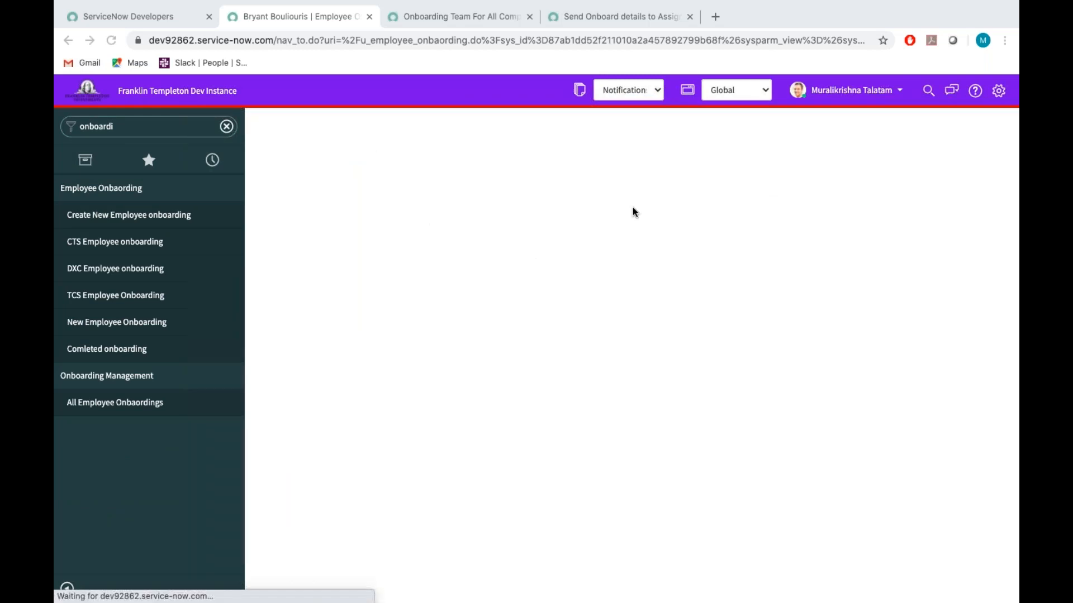
Pick the employee for the new onboarding record's Name field from the Users lookup list.
click(478, 205)
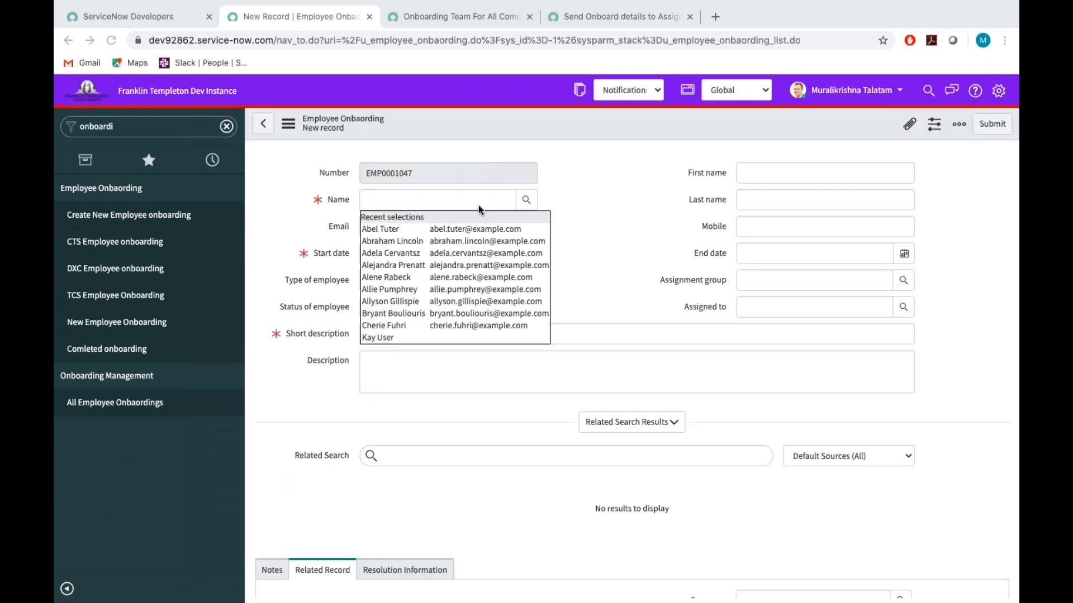
click(525, 200)
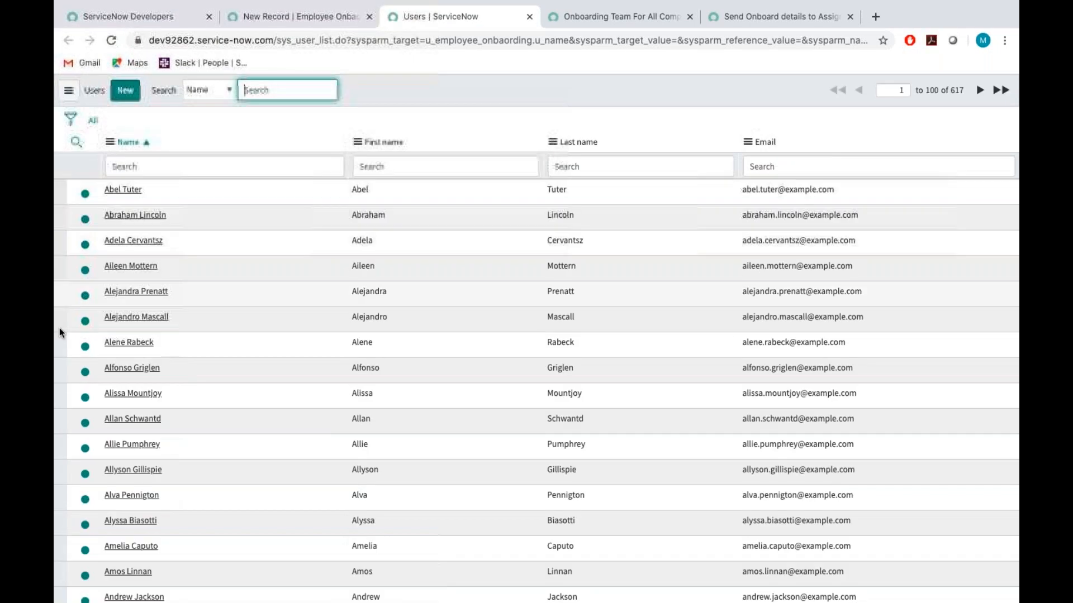
click(139, 367)
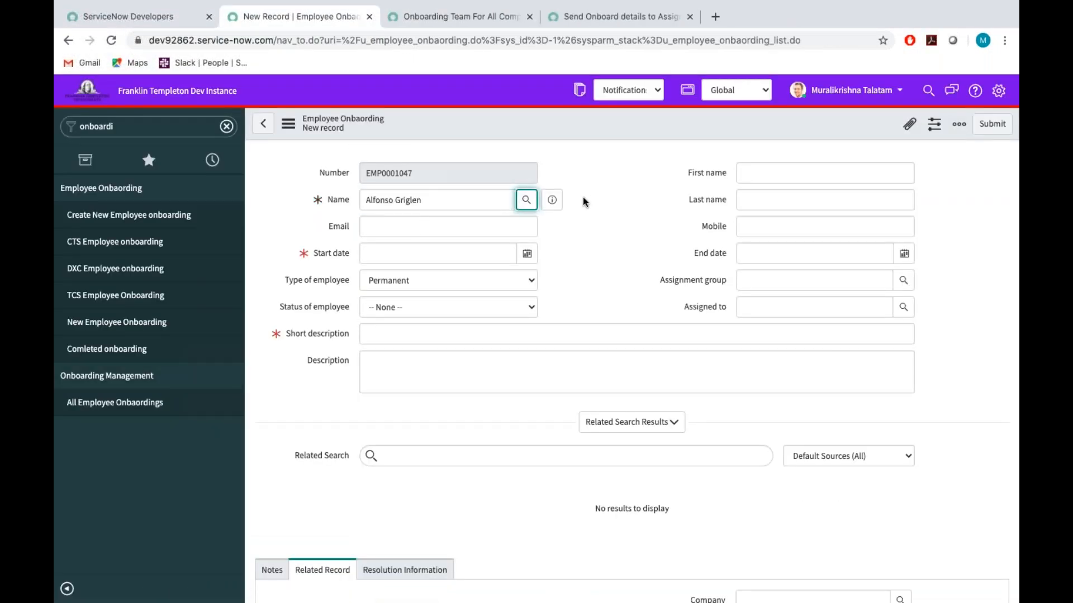
Copy the e-mail address from the selected employee's user preview into the onboarding record's Email field.
key(Tab)
key(Return)
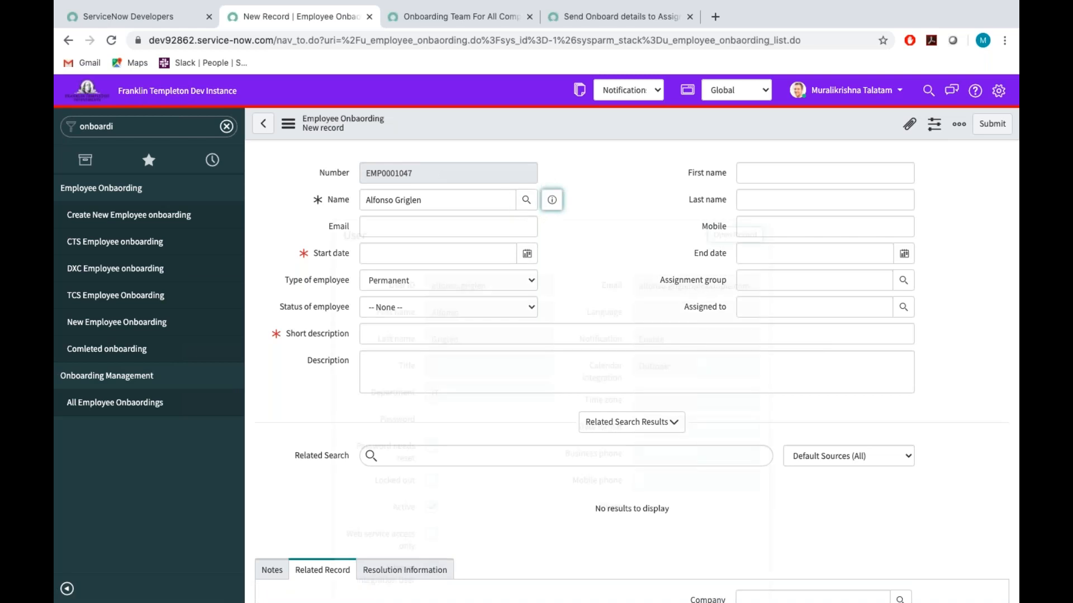
drag(640, 288, 753, 293)
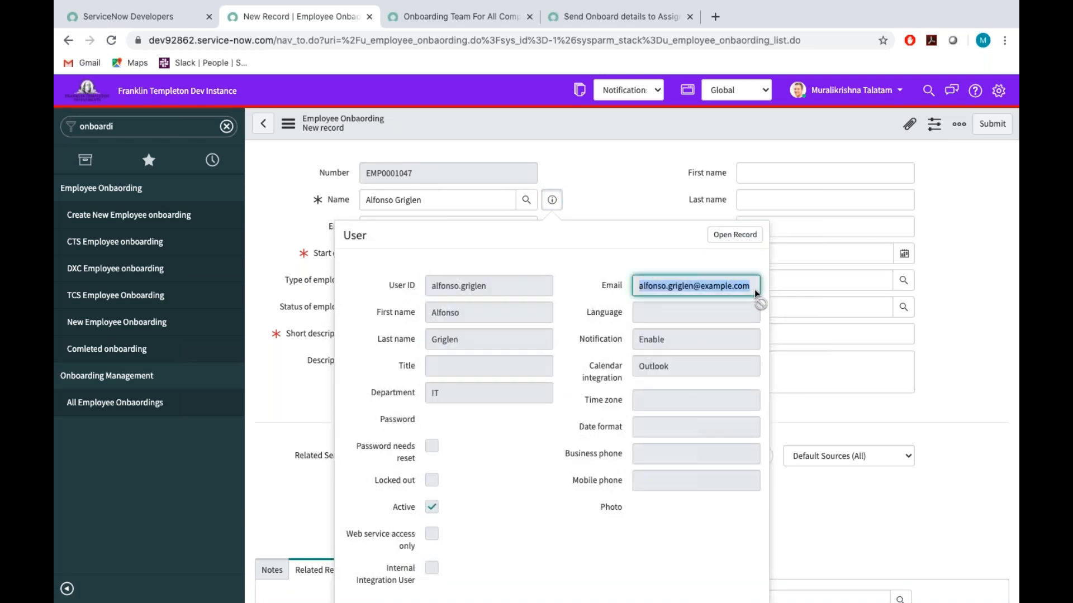
key(ctrl+c)
key(Escape)
click(413, 221)
key(ctrl+v)
Copy the employee's full name and split it between the First name and Last name fields.
drag(432, 199, 232, 189)
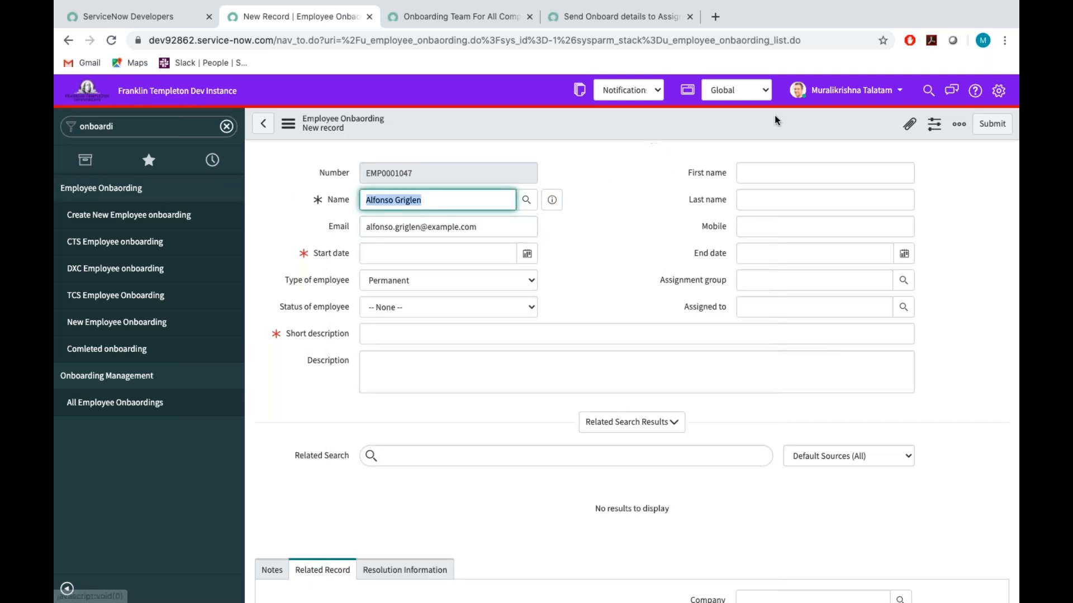
click(760, 173)
key(ctrl+v)
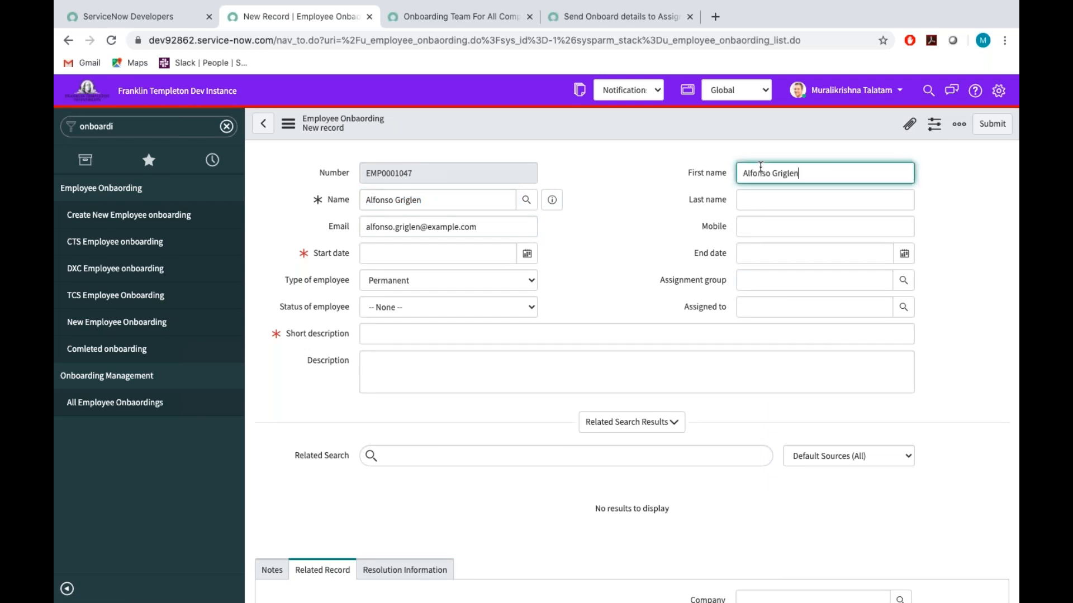
click(769, 170)
drag(794, 172, 773, 171)
key(ctrl+x)
click(758, 199)
key(ctrl+v)
Enter the employee's mobile number in the onboarding record.
click(762, 224)
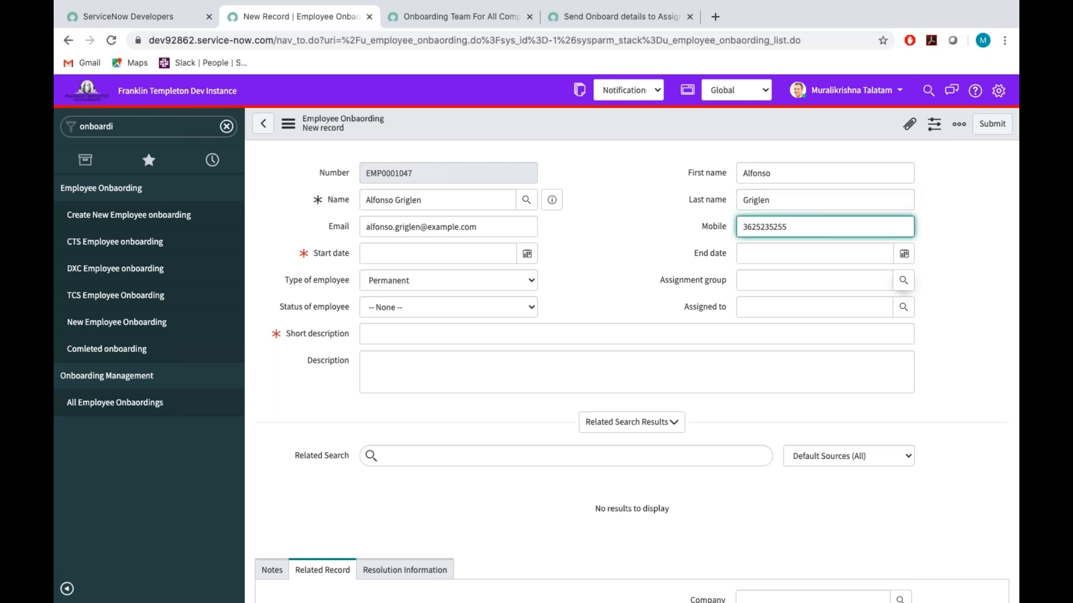
Set the start date to 2020-06-20, the type of employee to Contract and the status to New.
click(527, 255)
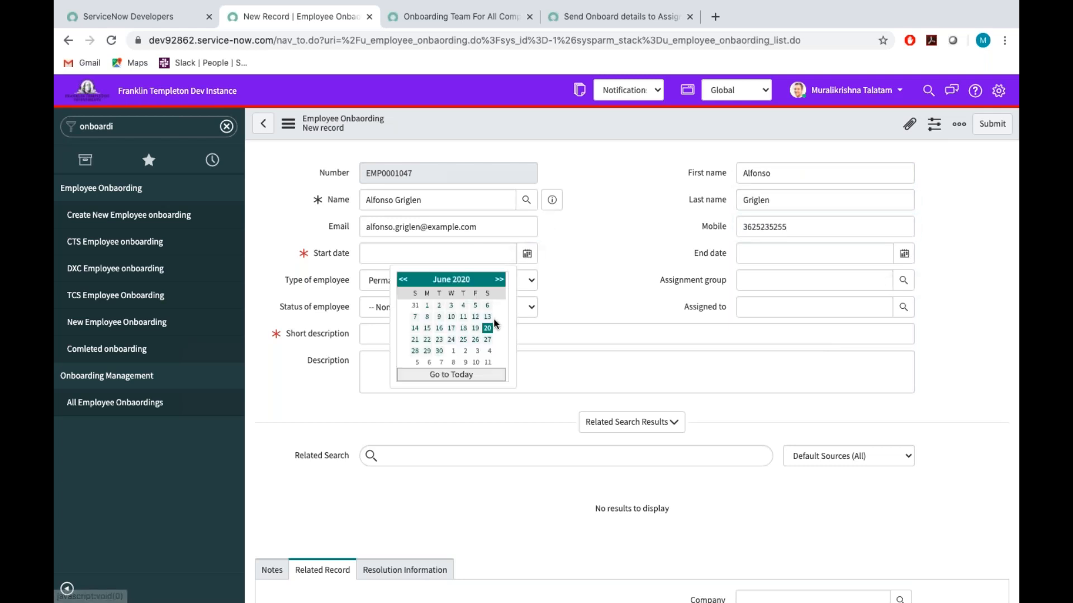
click(486, 329)
click(475, 279)
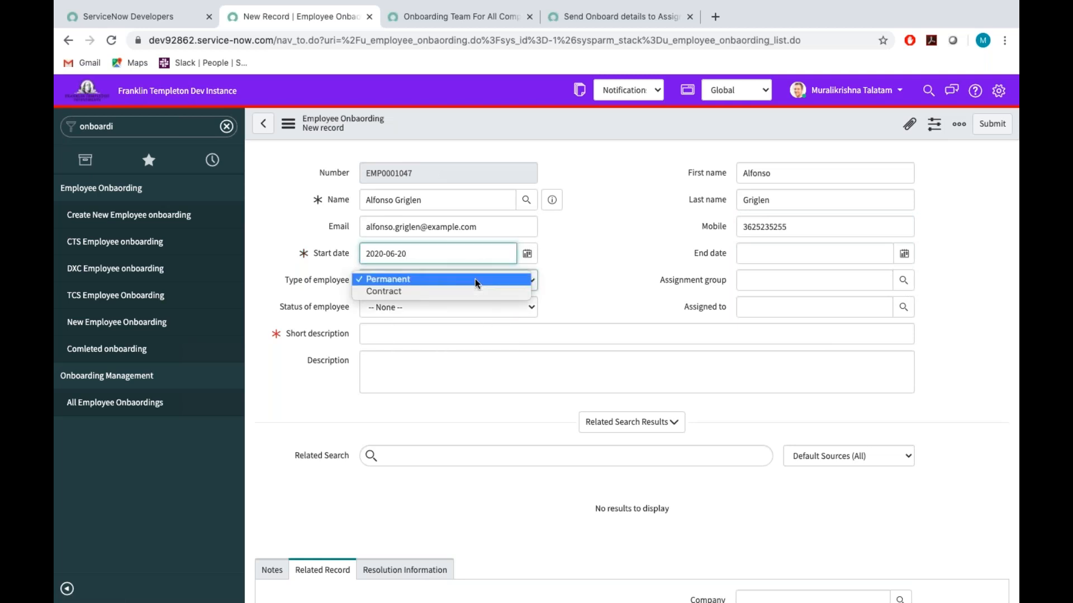
click(425, 292)
click(394, 306)
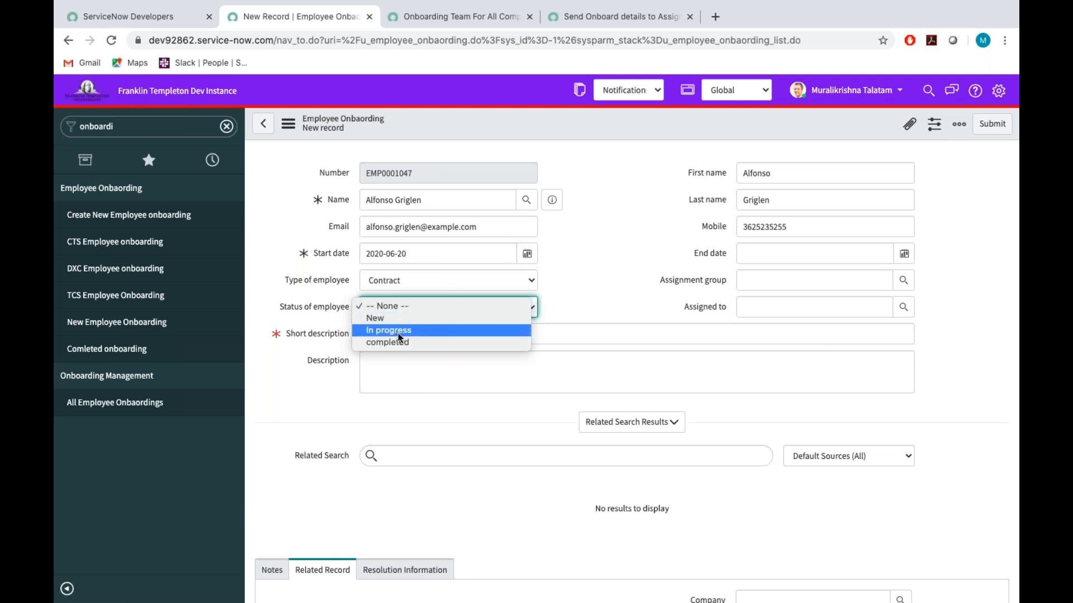
click(396, 318)
Enter "Test - Employeee Inlude attachment in email" as the record's short description.
click(401, 341)
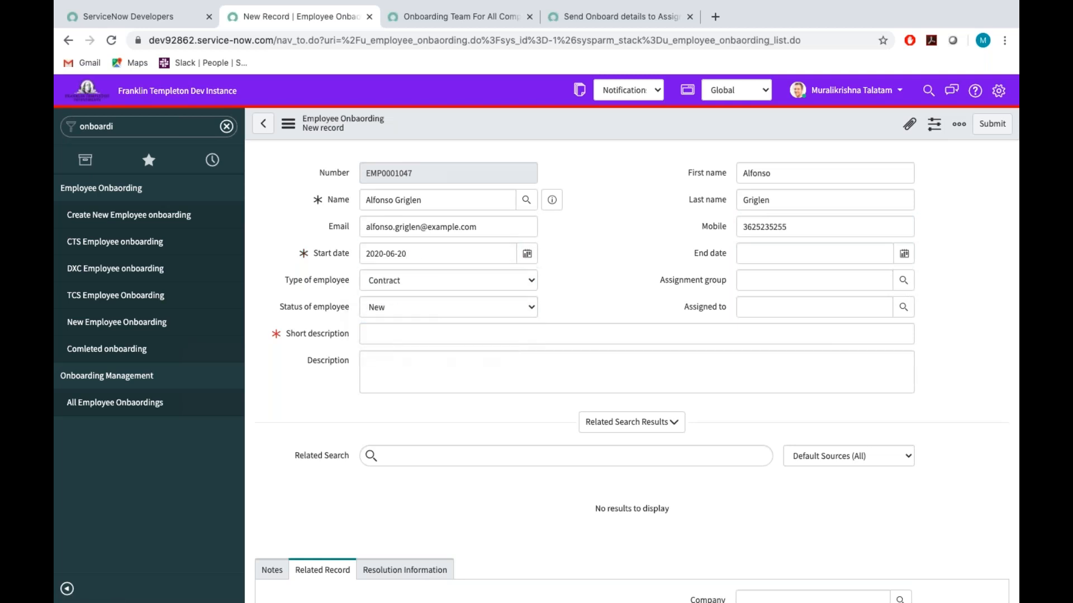
text(Test - Emplo)
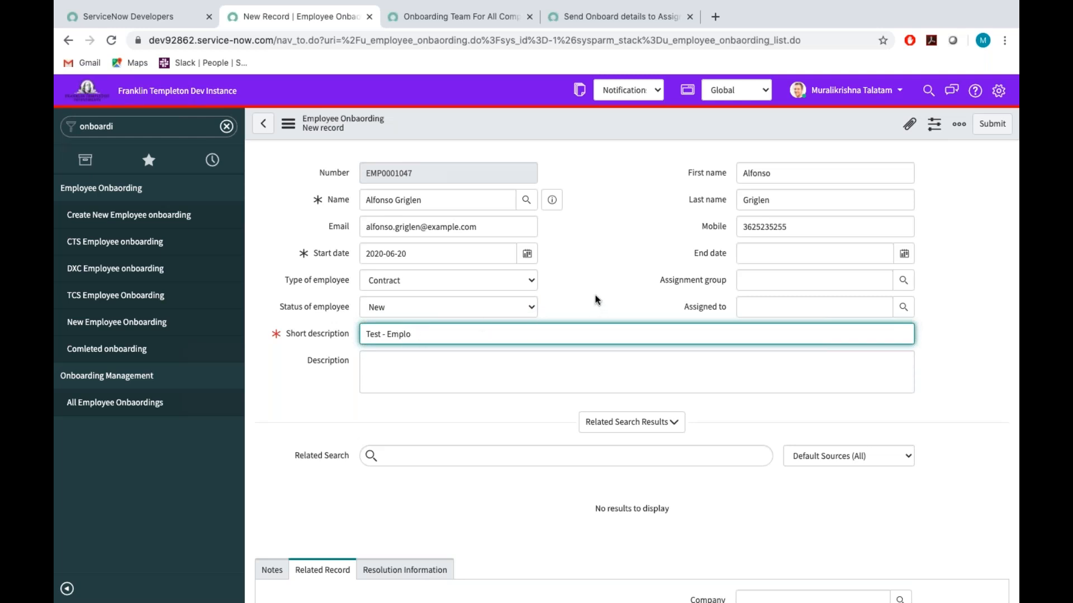
text(eeyeee)
text(Inluc)
key(BackSpace)
text(de attachment in em)
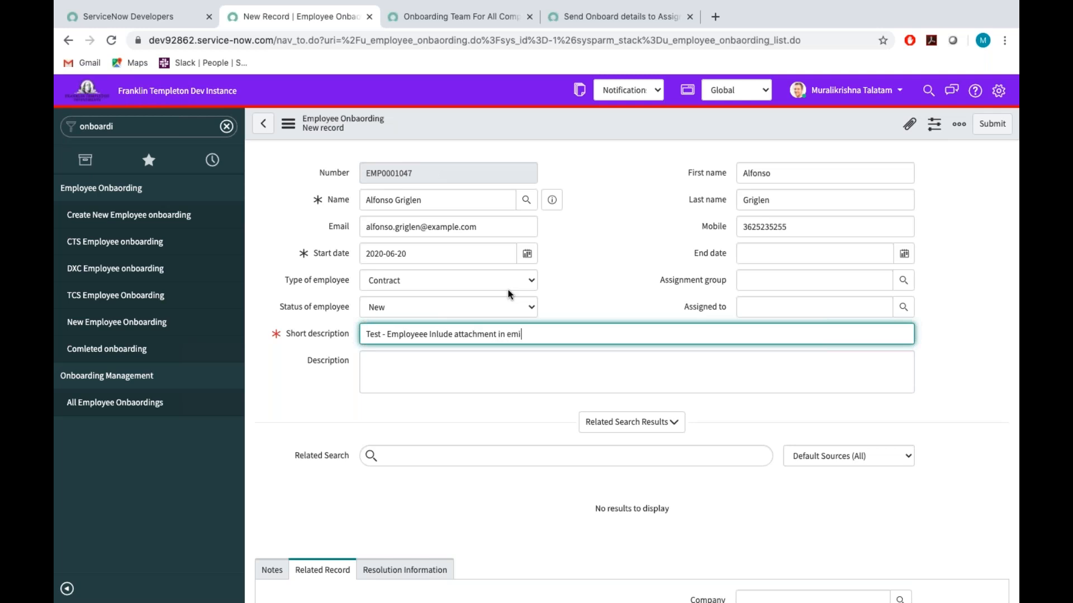
text(ail)
click(509, 294)
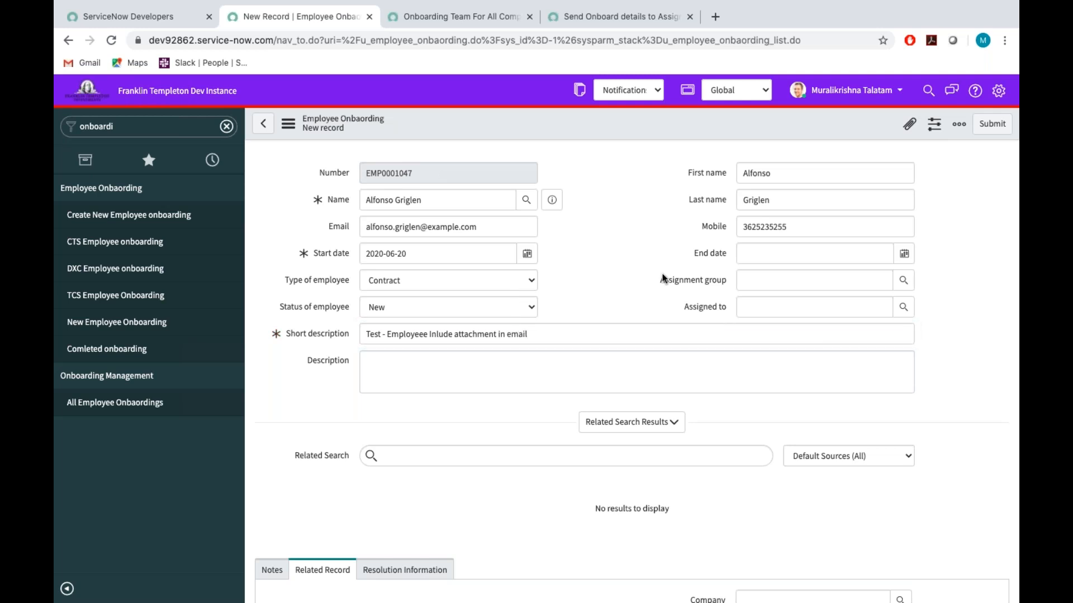
Set the onboarding record's End date to 2021-06-20.
click(903, 253)
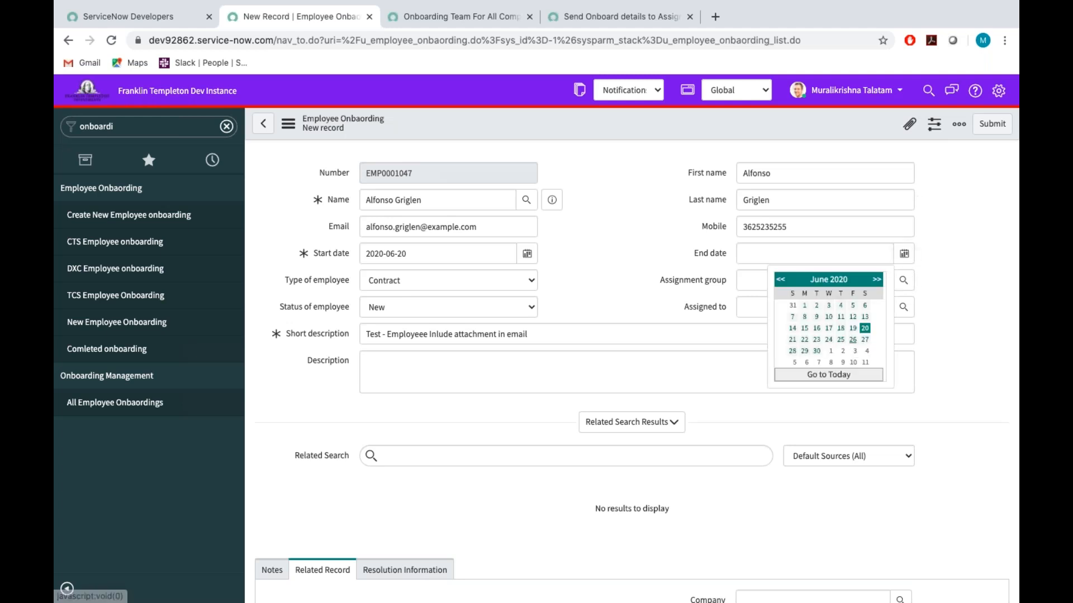
click(864, 329)
click(759, 253)
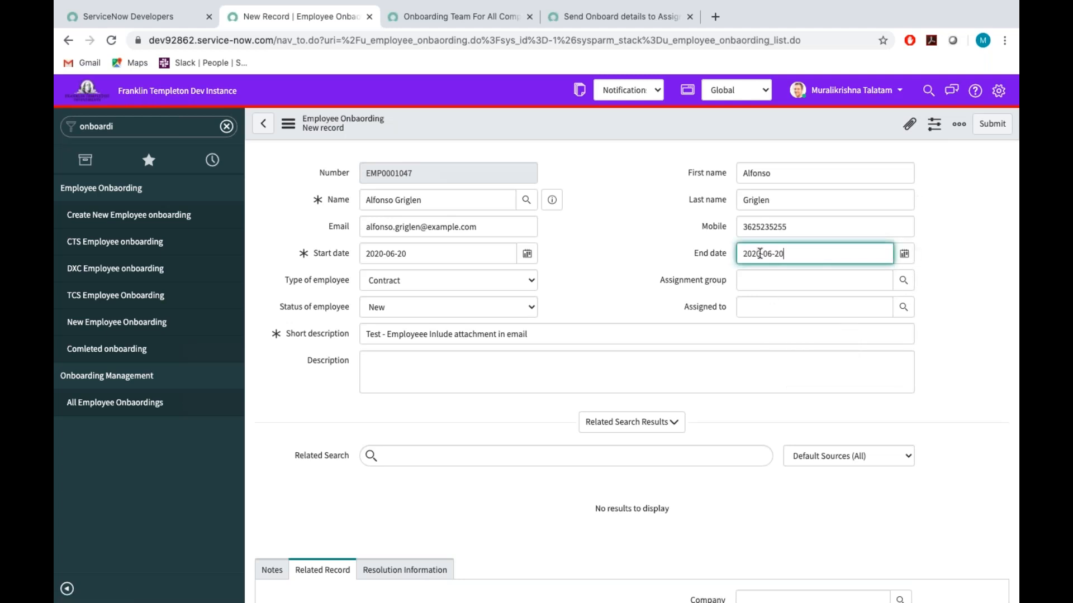
key(BackSpace)
text(1)
Assign the new onboarding record to onboard user_1.
click(867, 310)
text(onb)
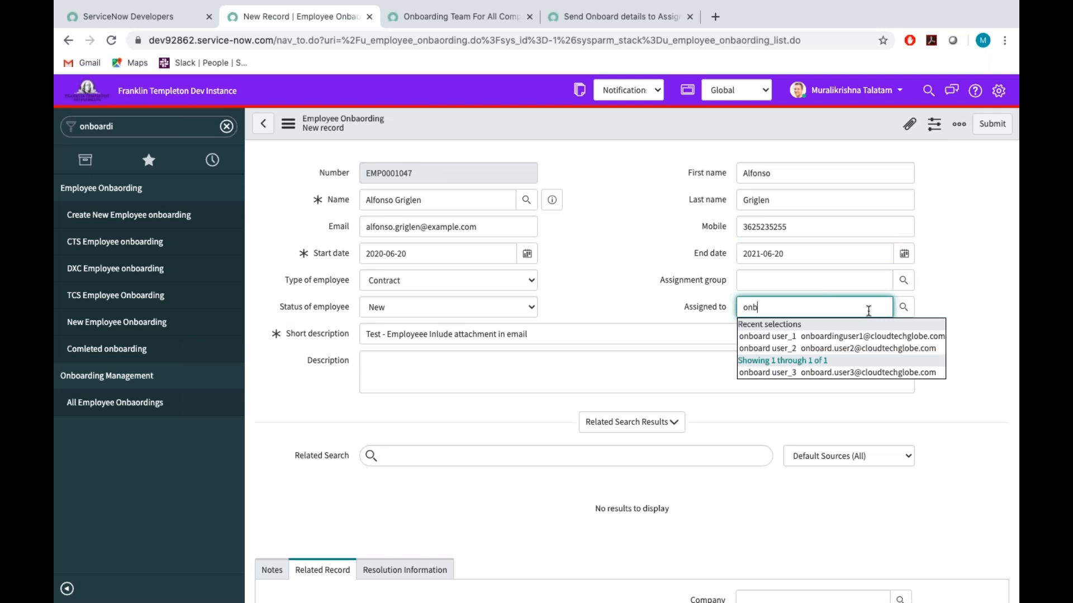
click(873, 338)
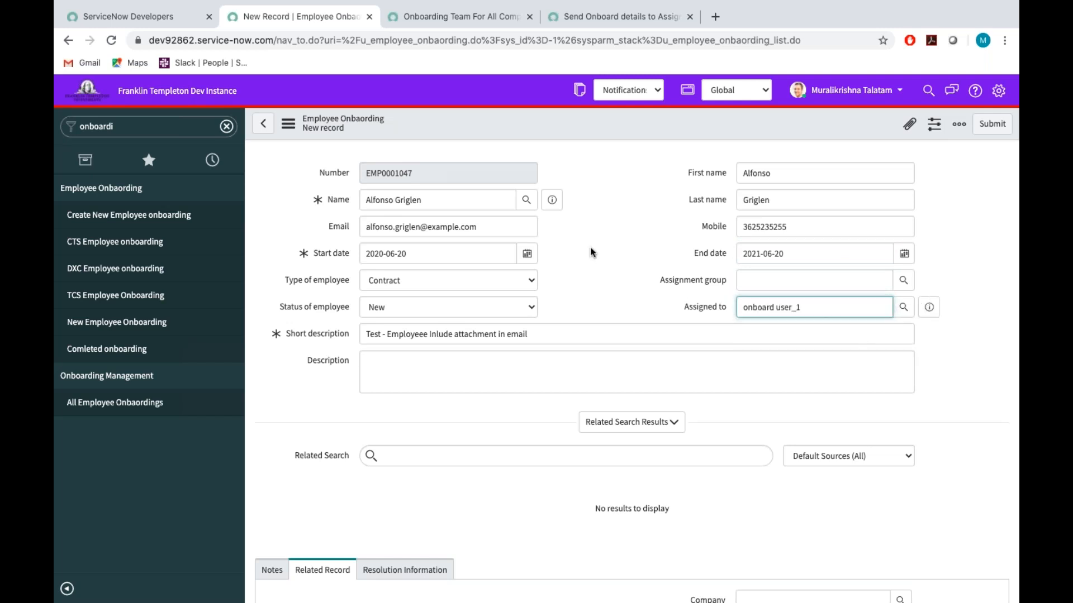
Attach Mk.pdf from the Downloads folder to the new onboarding record.
click(910, 124)
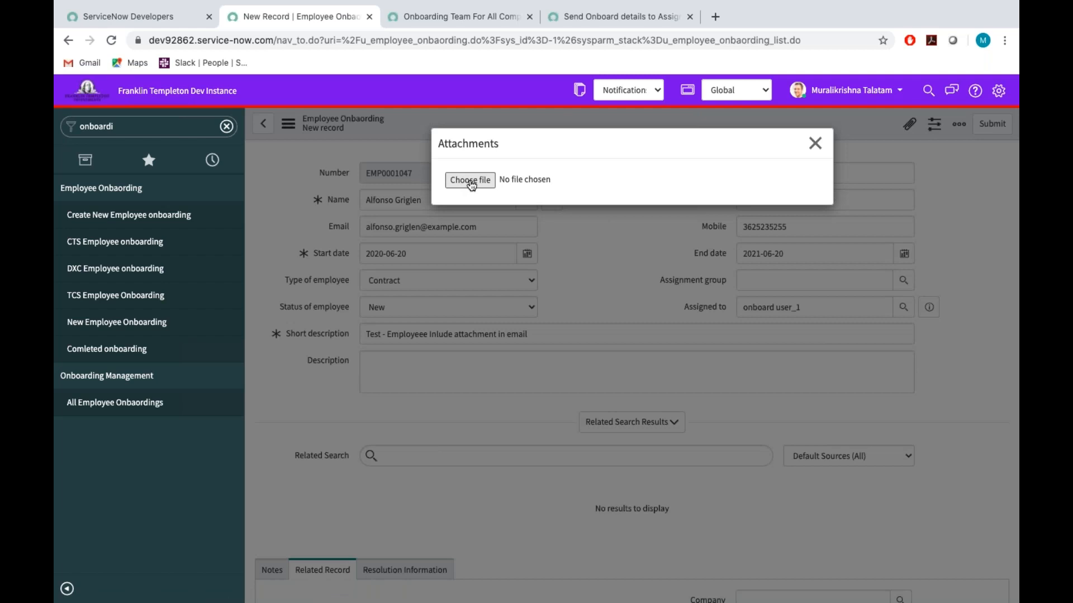
click(471, 181)
click(404, 52)
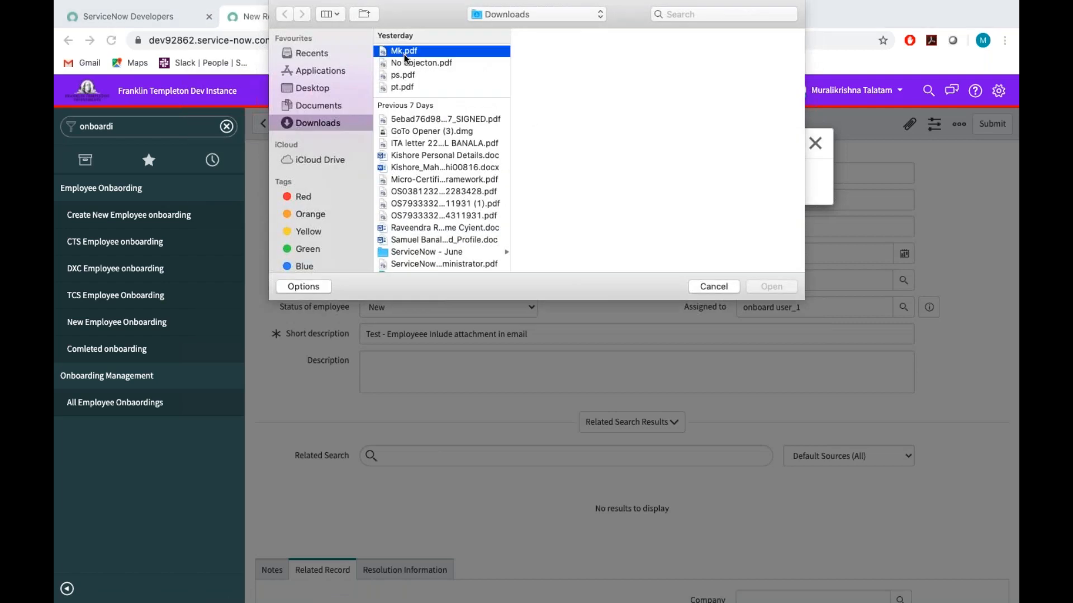
click(768, 287)
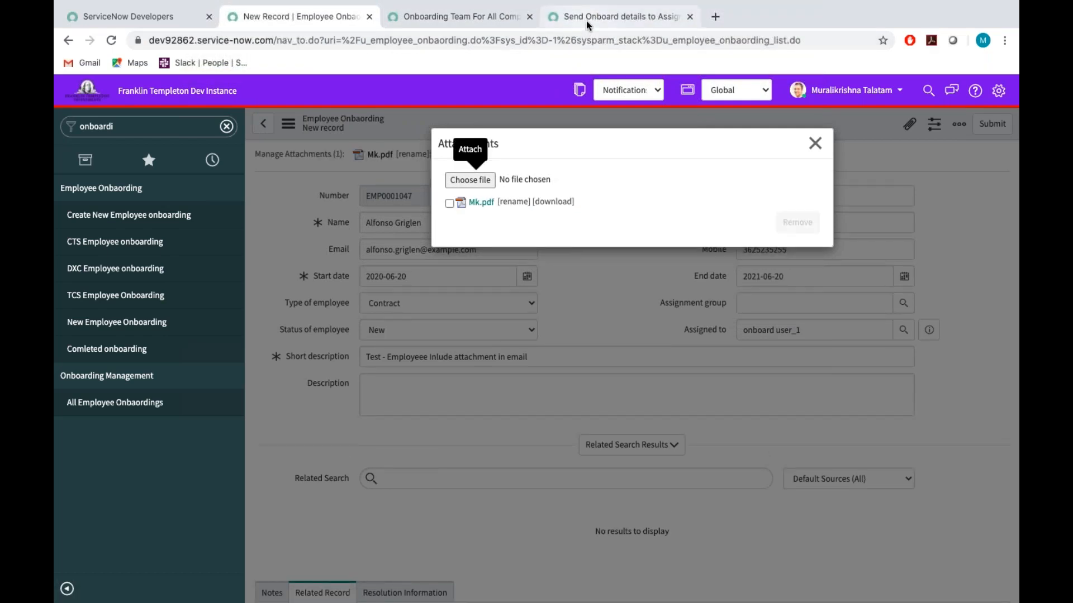
Save the Send Onboard details to Assign to notification with Include attachments enabled, staying on its form.
click(585, 21)
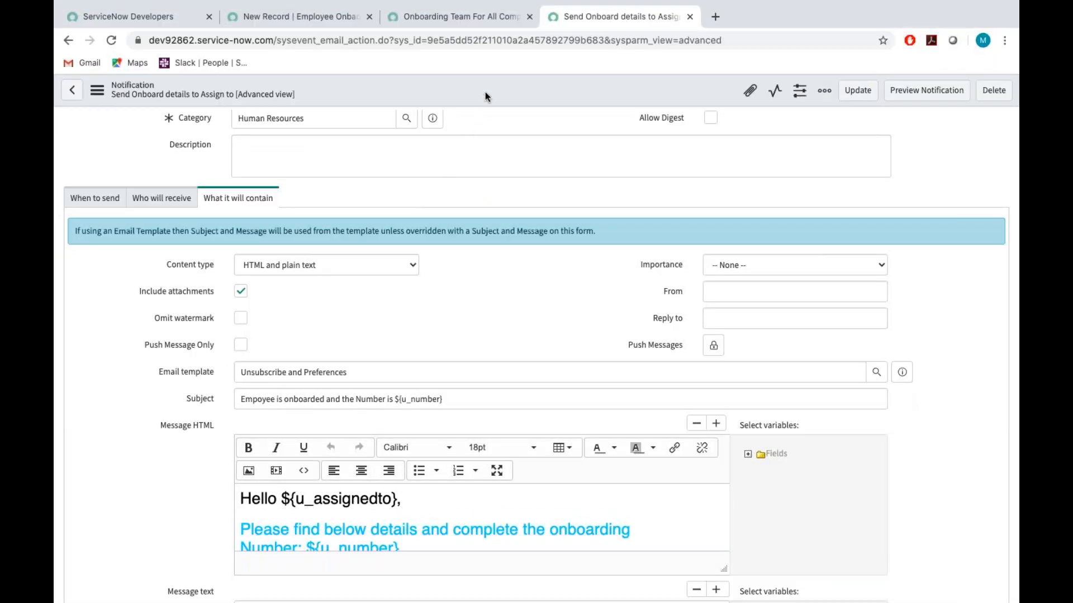
right_click(501, 94)
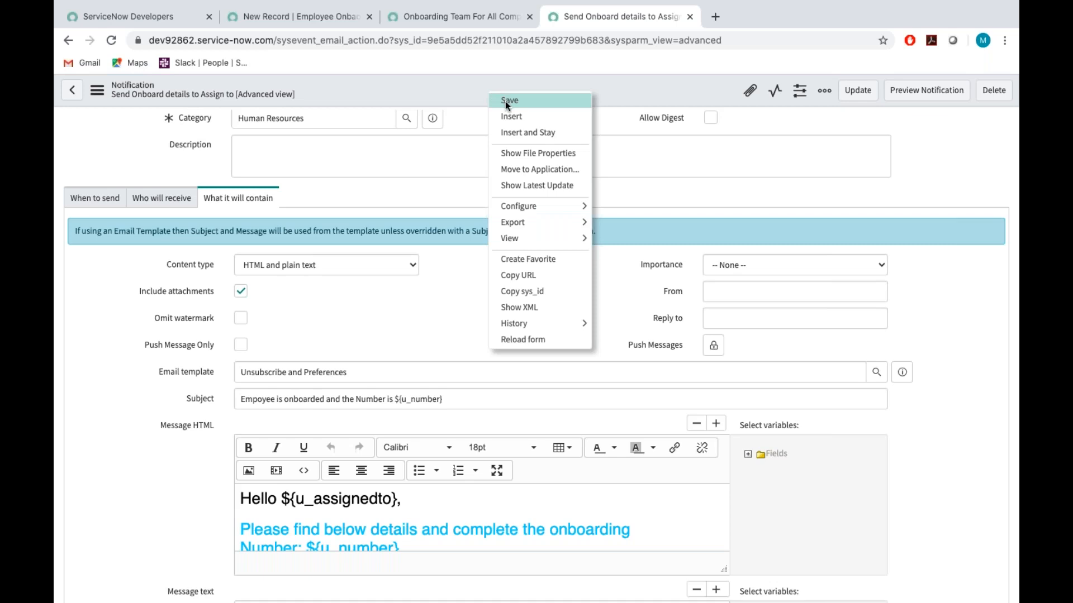
click(505, 101)
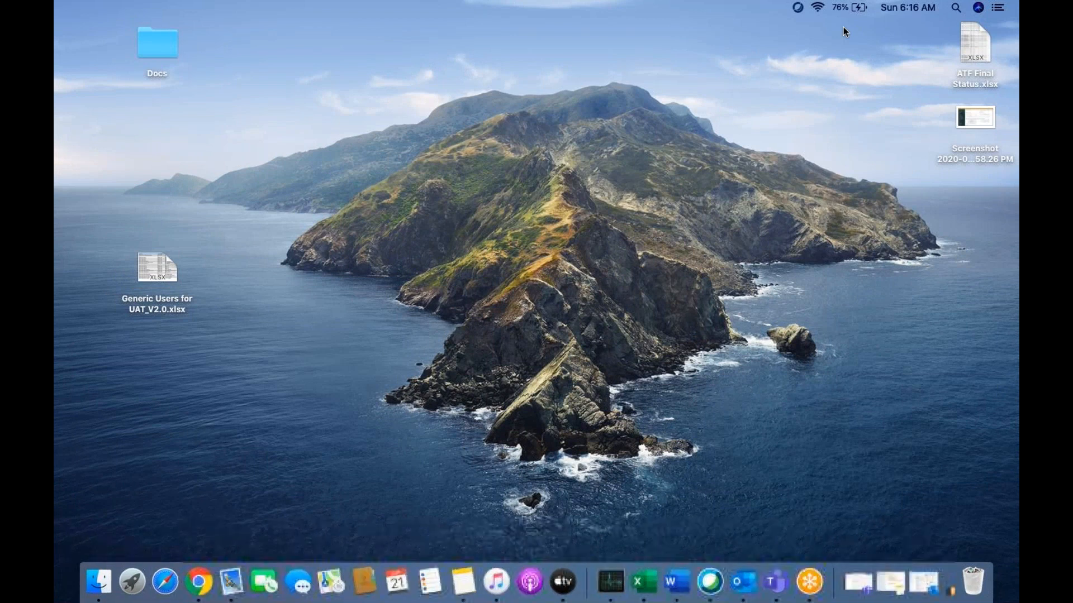
Switch back to Chrome, return to the new onboarding record and close its Attachments dialog.
click(199, 582)
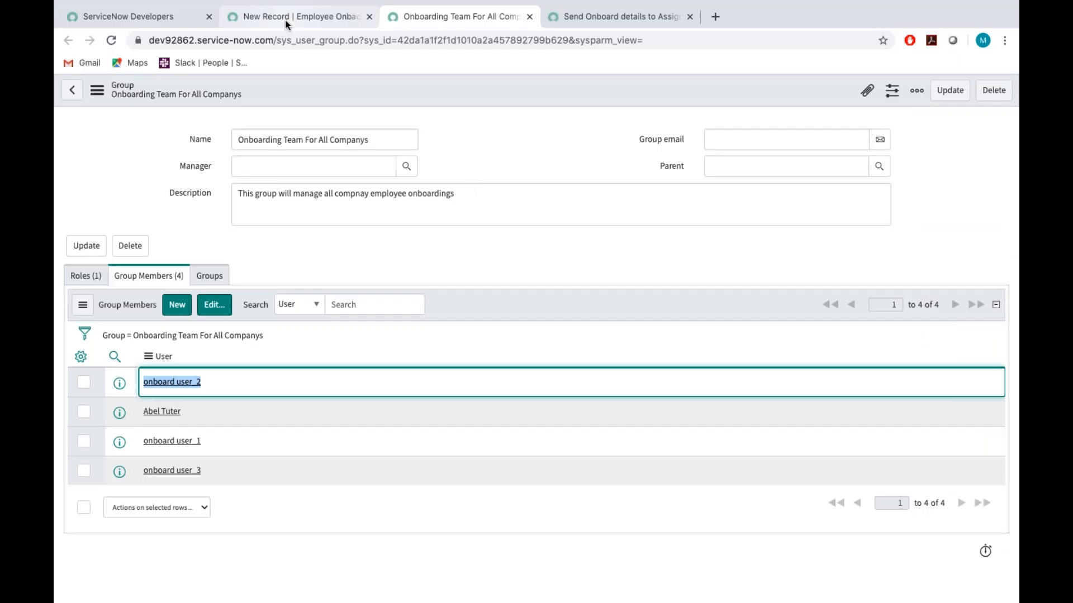
click(285, 21)
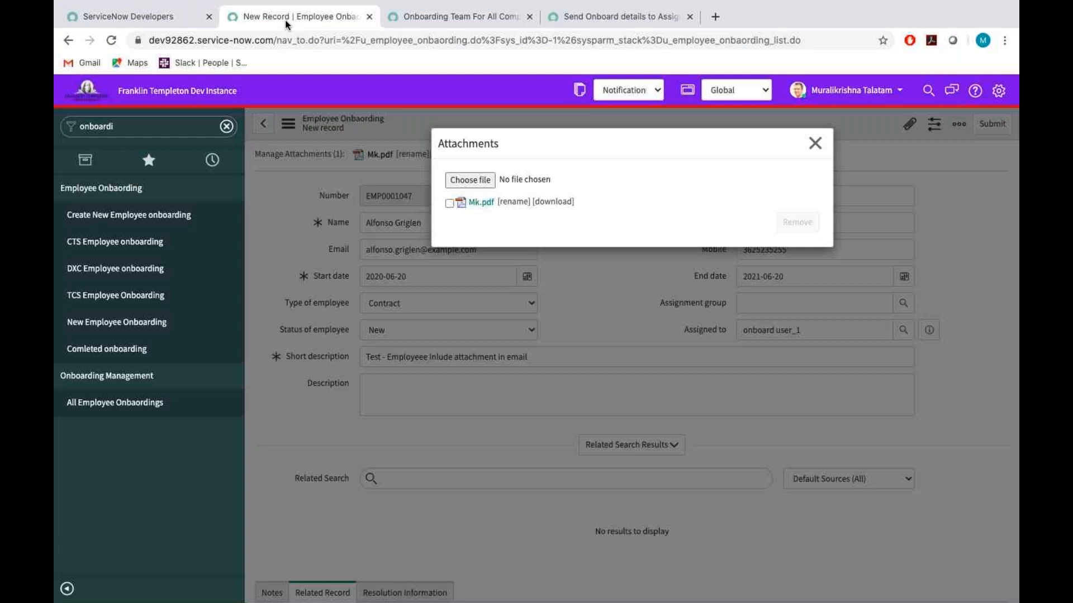
click(815, 143)
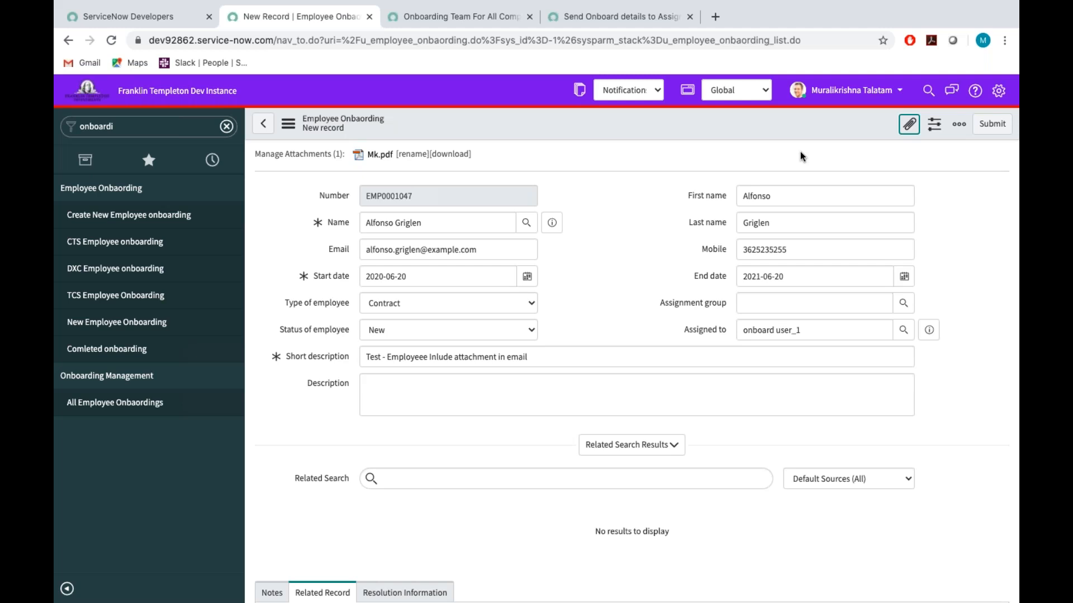
Review the requirements document, the Onboarding Team For All Companys group and the notification's content settings.
key(ctrl+Right)
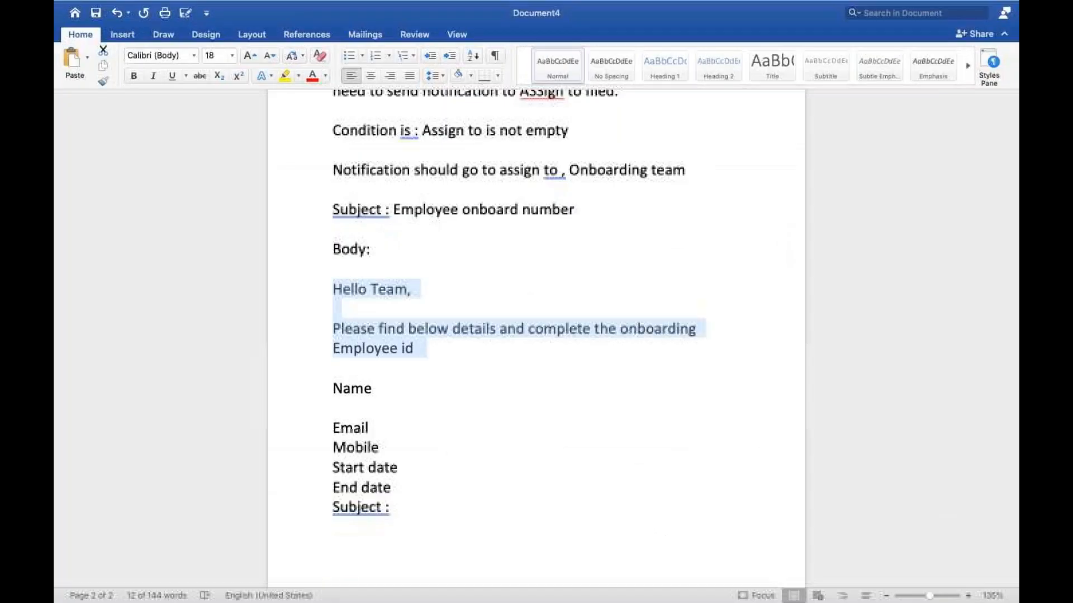
key(ctrl+Left)
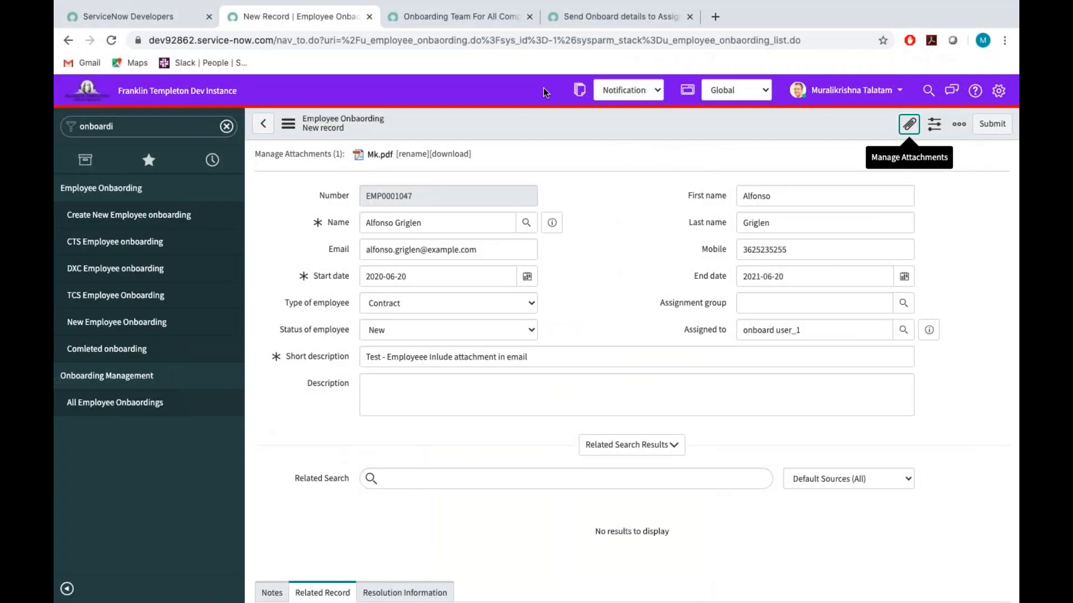
click(455, 16)
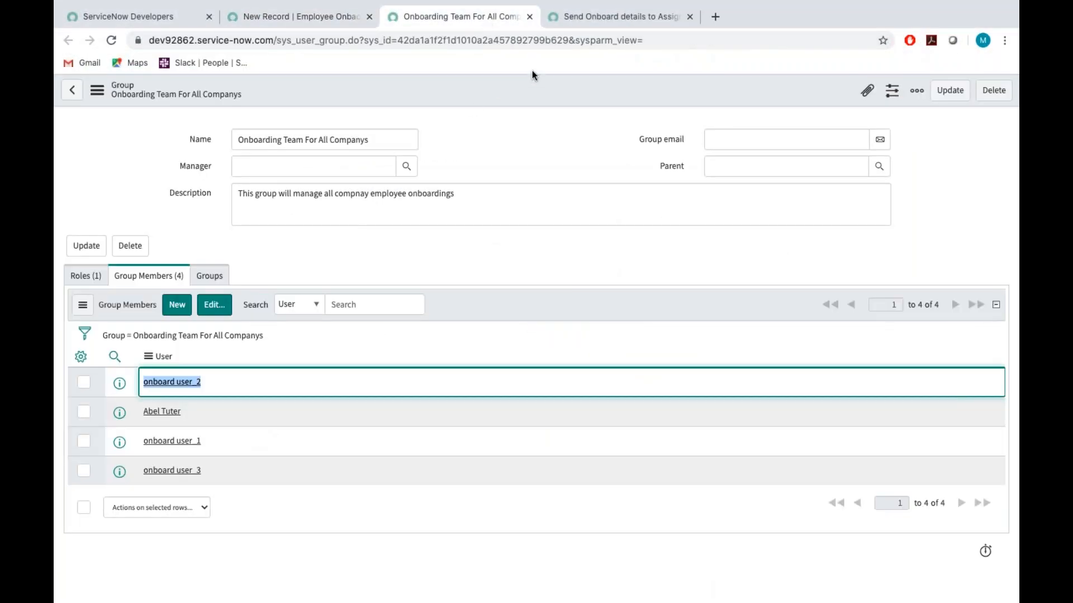
click(579, 20)
scroll(536, 357, down, 3)
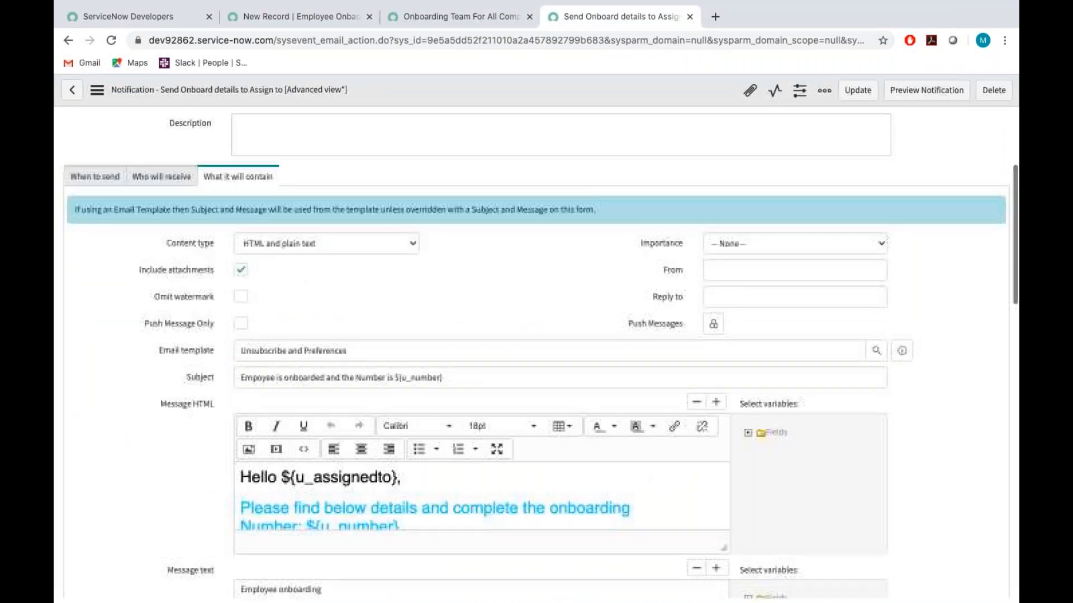
scroll(276, 452, down, 2)
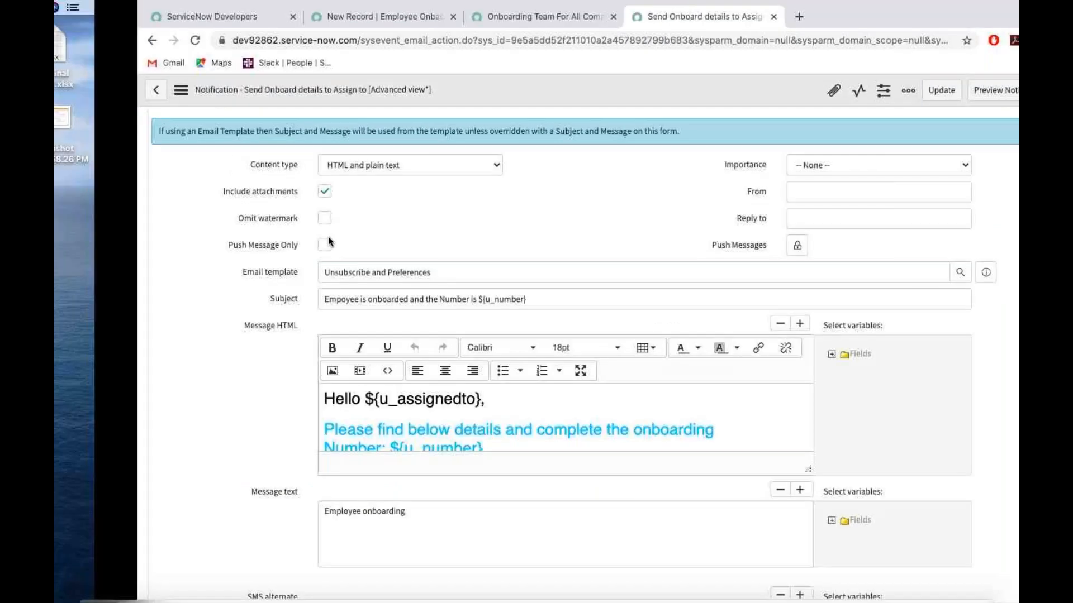
Switch to the desktop and open a new Finder window.
key(ctrl+Left)
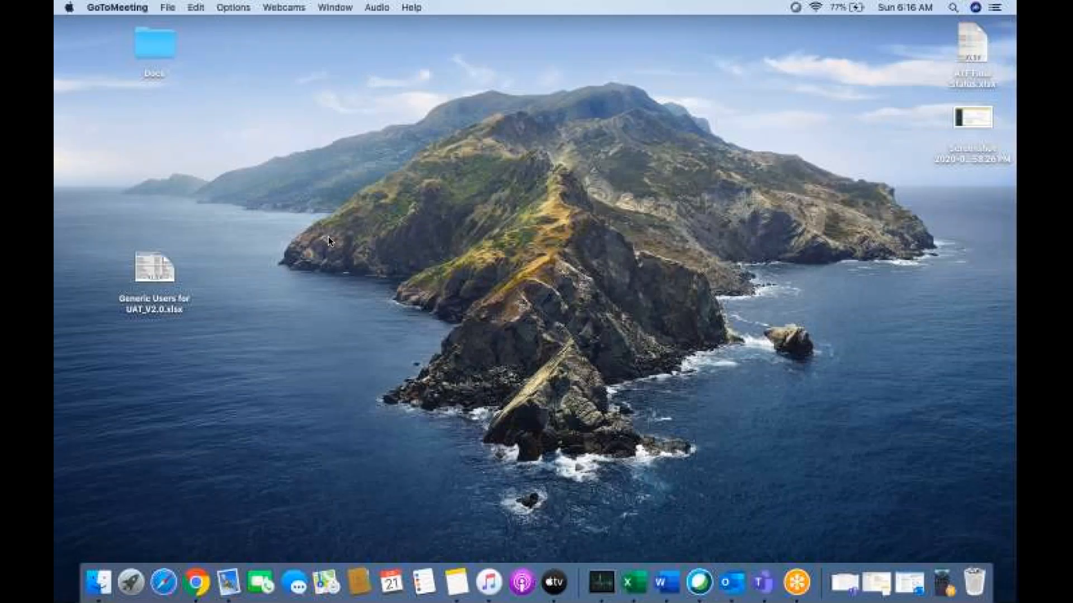
click(498, 155)
key(super+n)
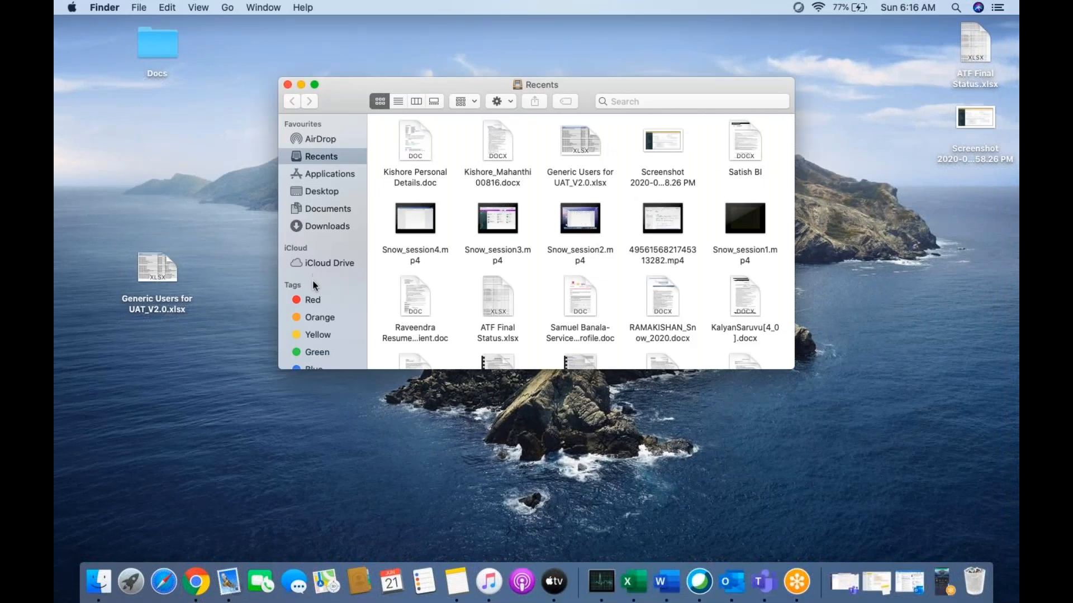
Open Mk.pdf from the Downloads folder, look through both of its pages, and close the document and the Finder window.
click(315, 226)
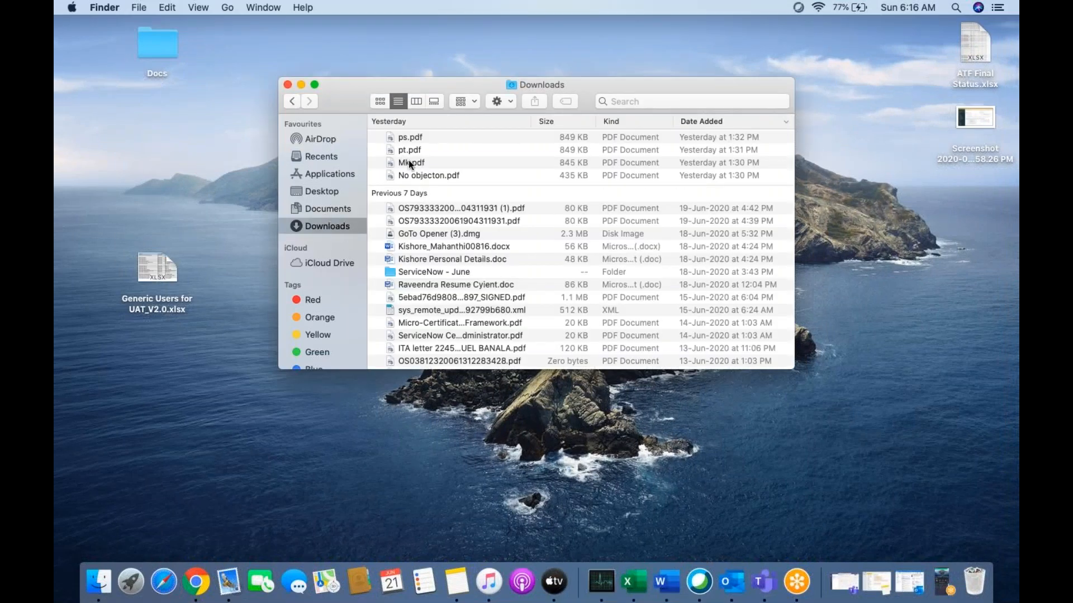
double_click(409, 163)
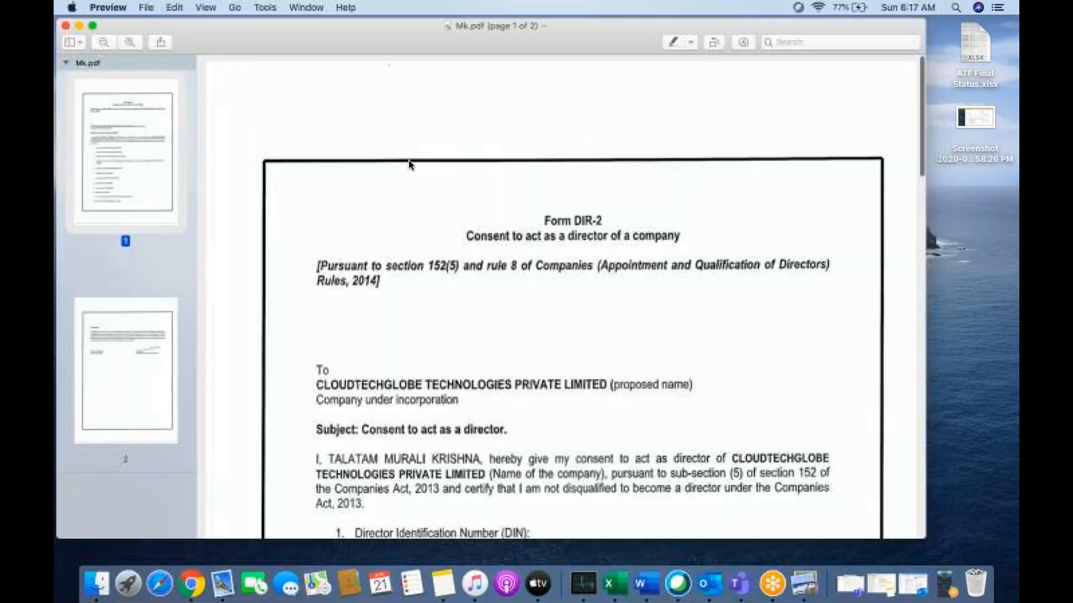
scroll(579, 330, down, 10)
scroll(578, 334, down, 20)
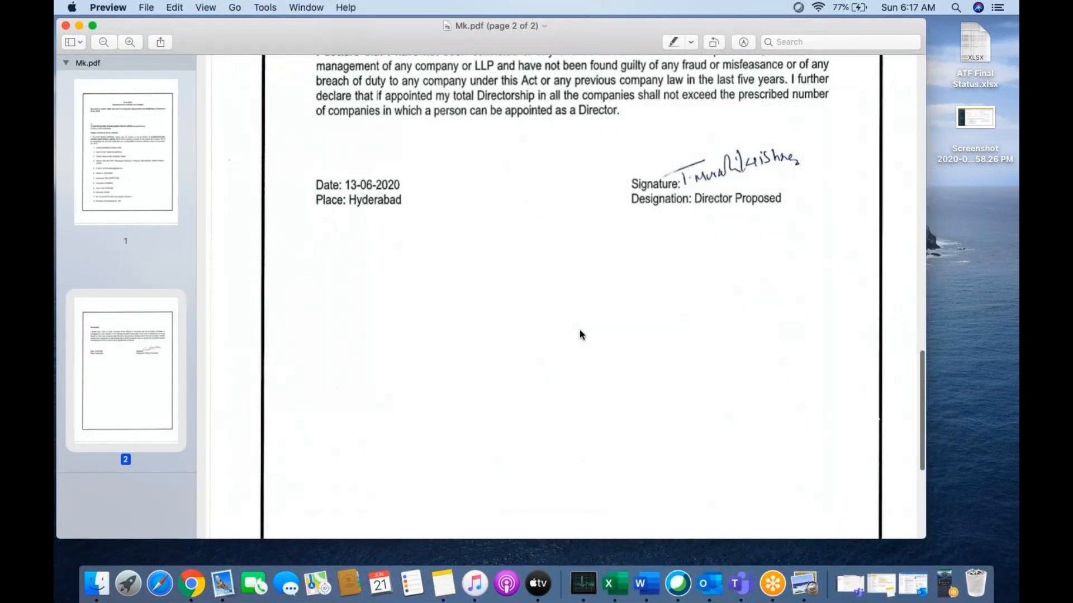
scroll(579, 335, up, 20)
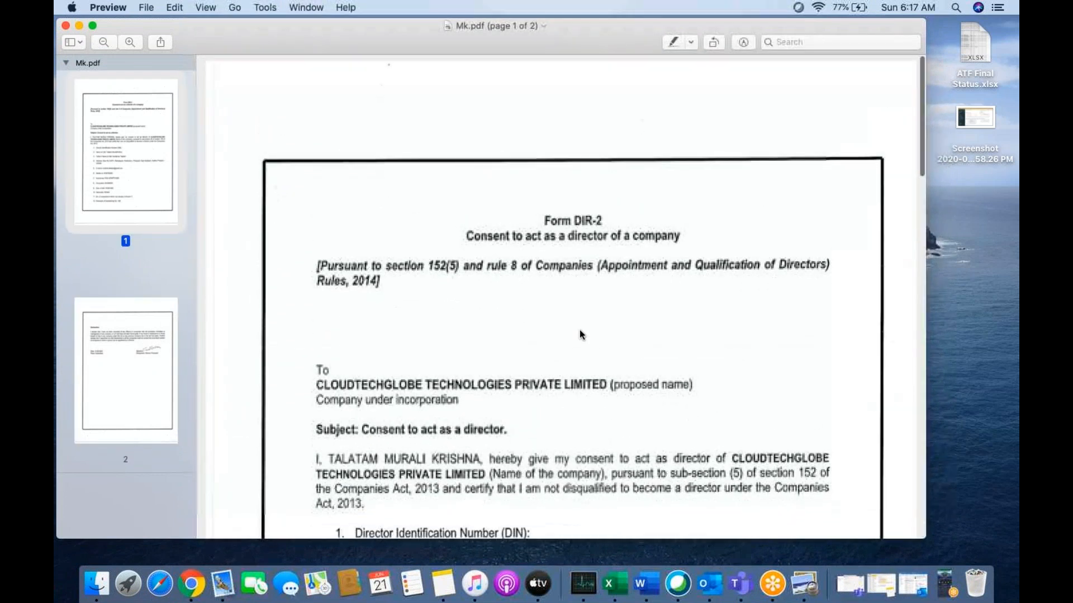
scroll(535, 338, down, 14)
scroll(534, 335, down, 15)
scroll(535, 324, up, 20)
scroll(534, 321, down, 20)
scroll(534, 321, up, 20)
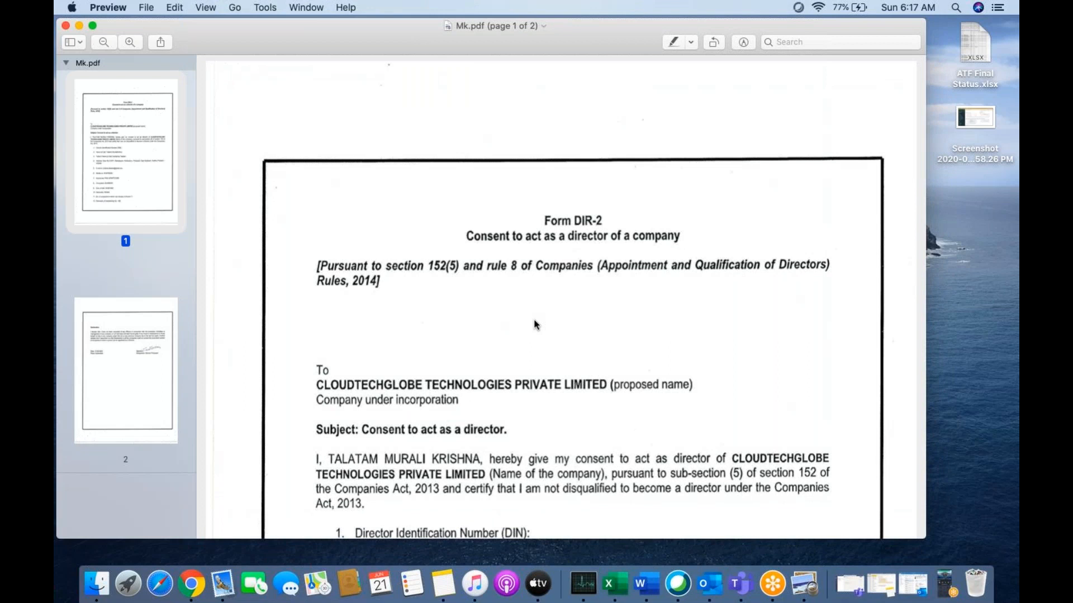
click(65, 25)
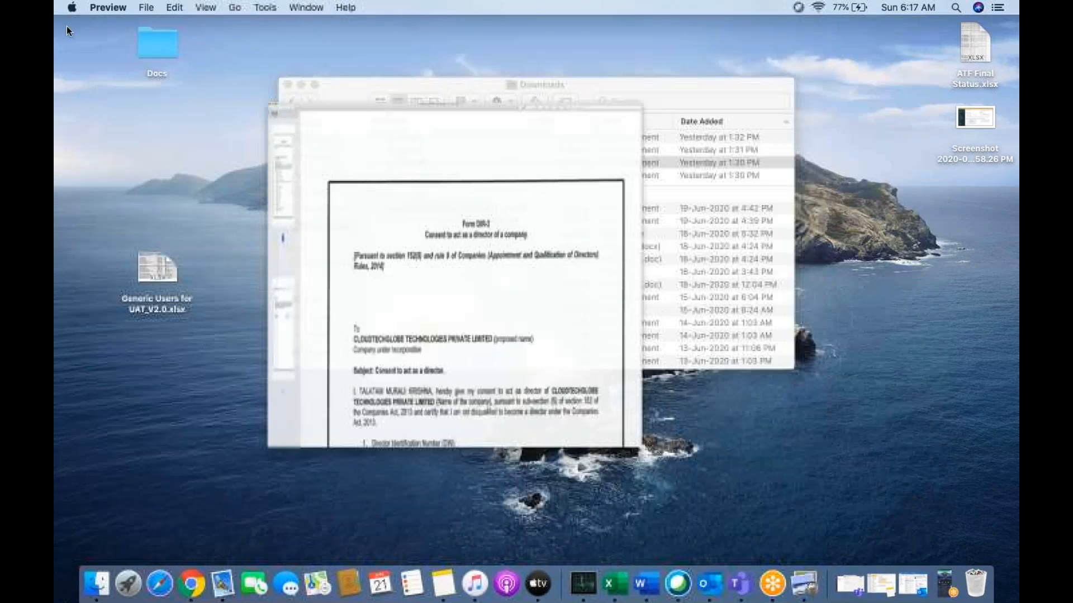
click(288, 83)
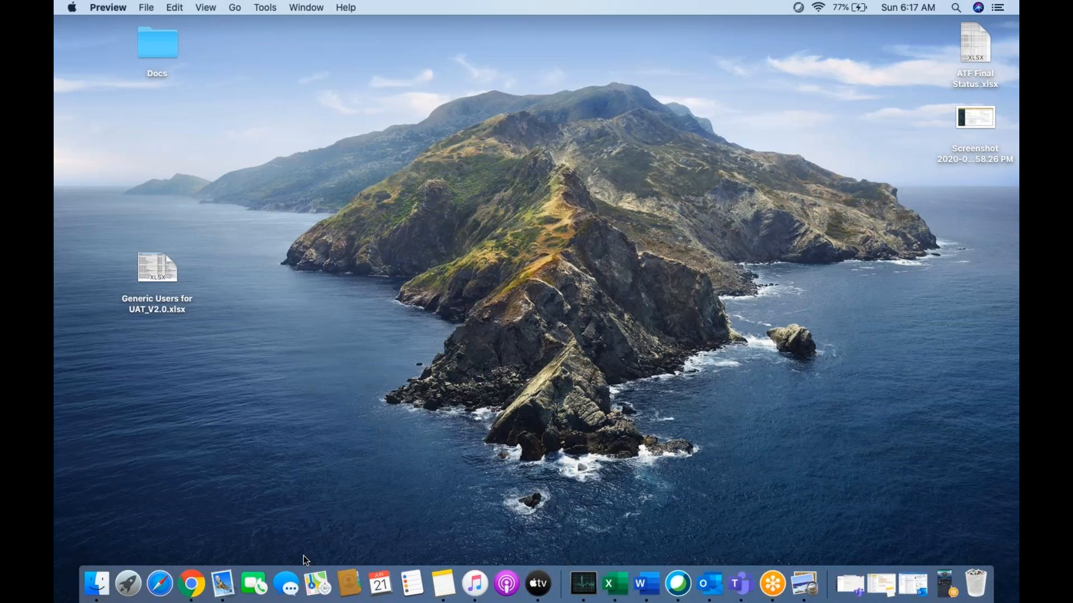
Switch back to Chrome, return to the new Employee Onbaording record with Mk.pdf attached and submit it.
click(191, 584)
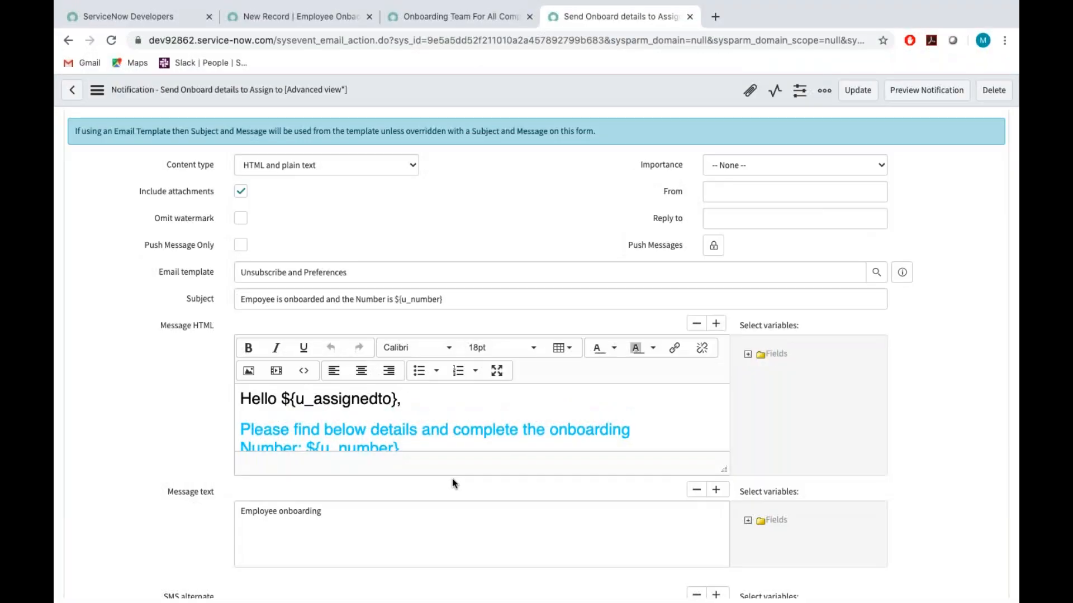
scroll(452, 479, up, 5)
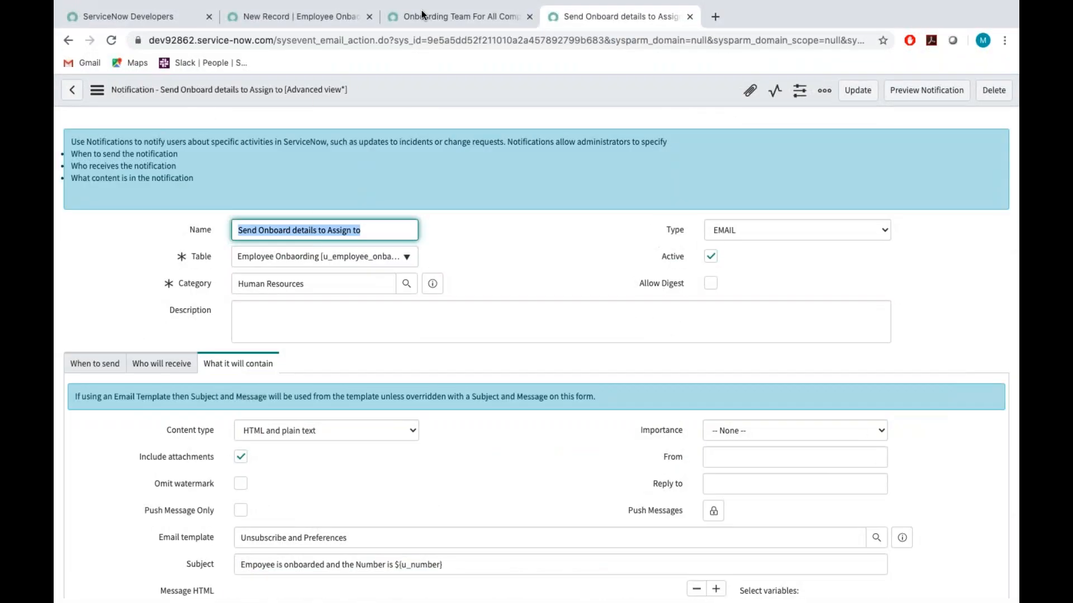
click(410, 19)
click(354, 22)
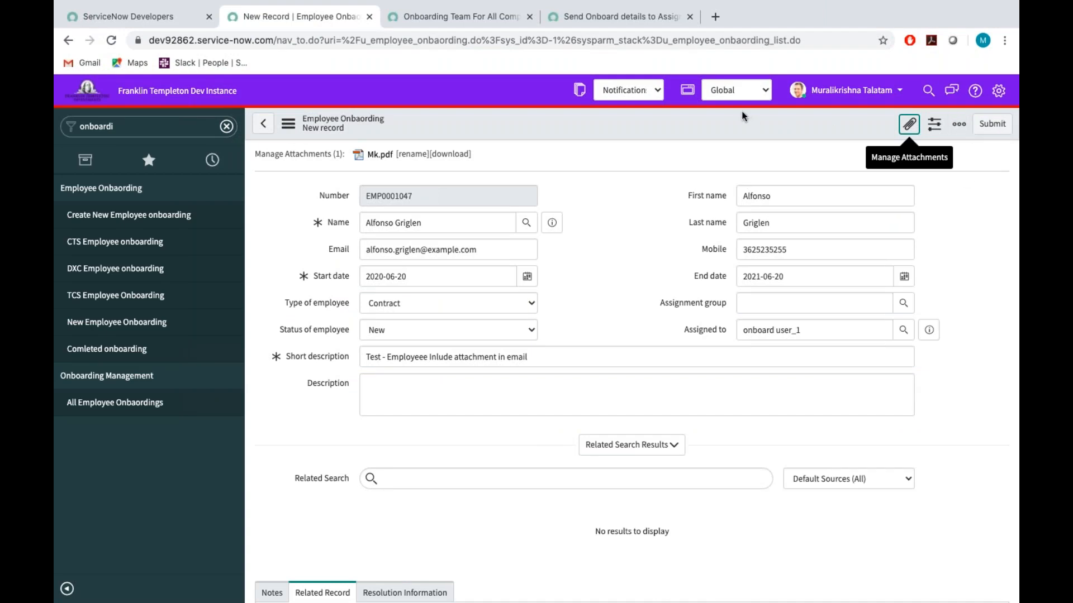
click(991, 124)
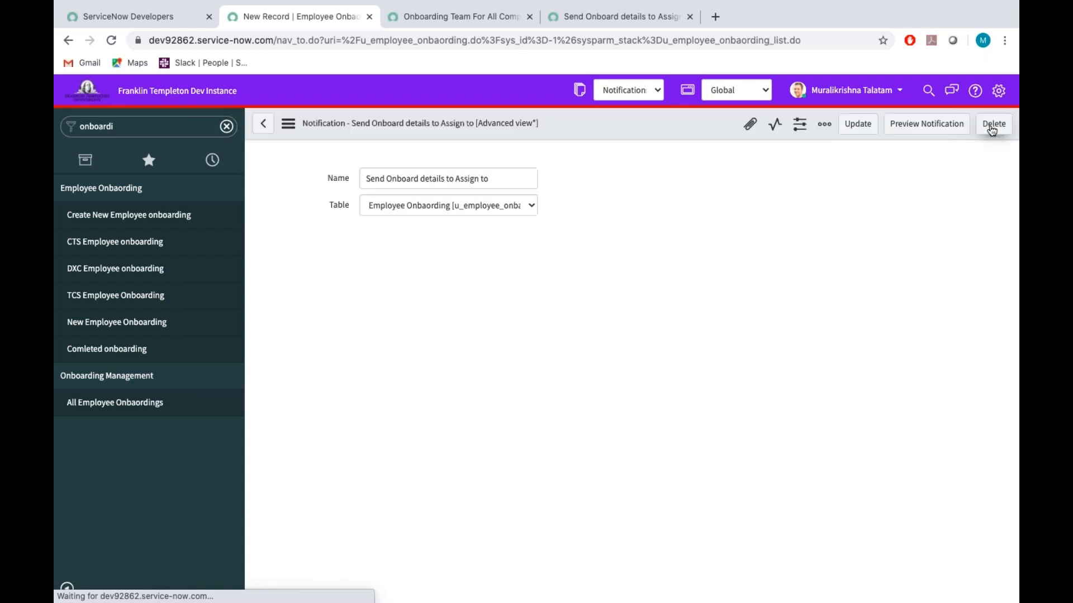
Filter the navigator for "emails" and open the Emails list under System Logs.
double_click(135, 130)
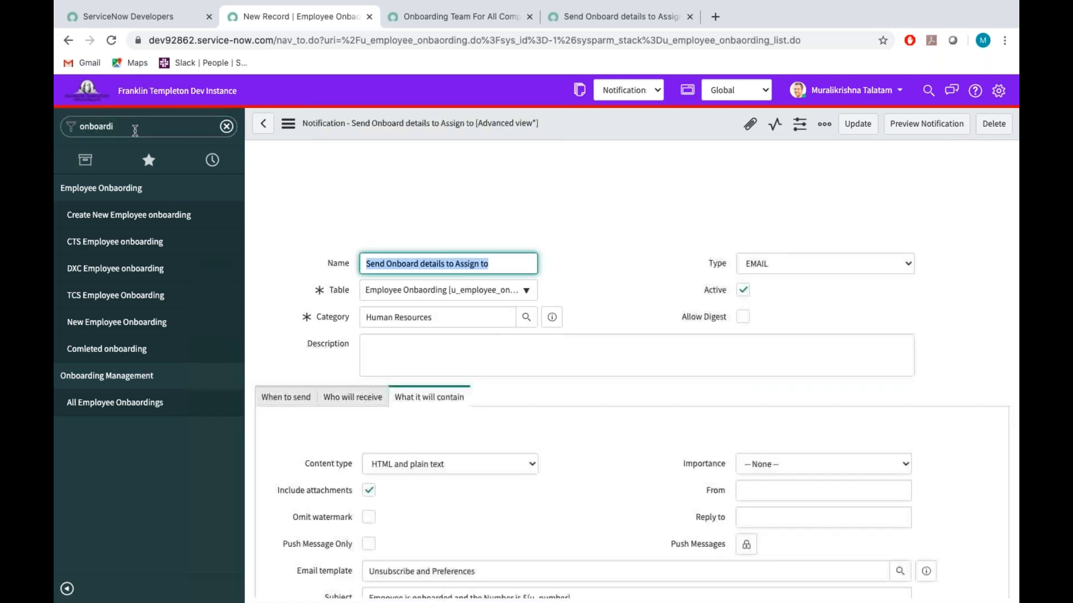
double_click(135, 131)
text(e)
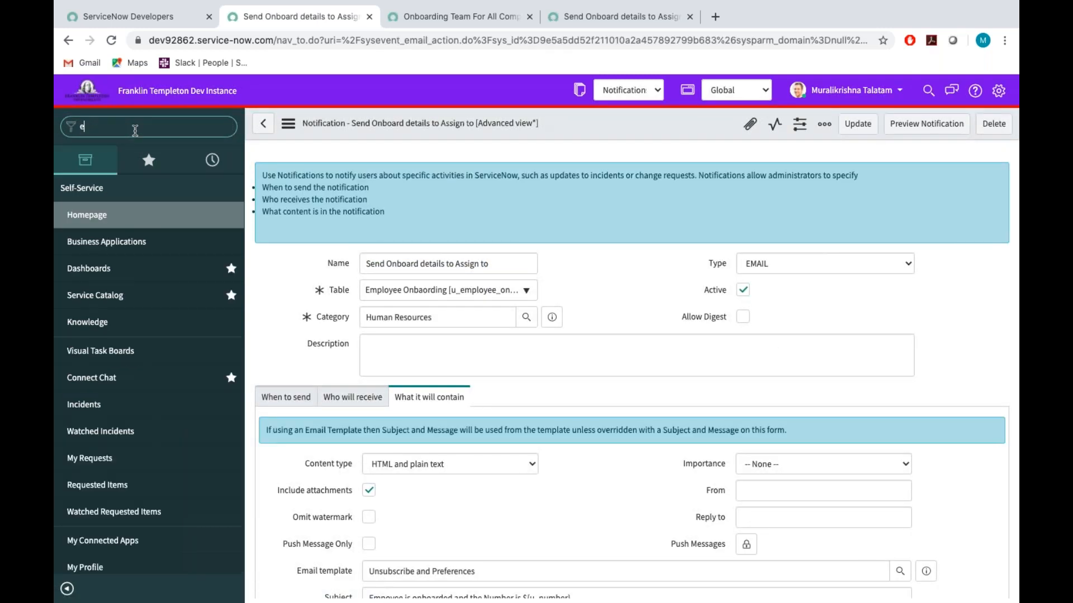
text(mails)
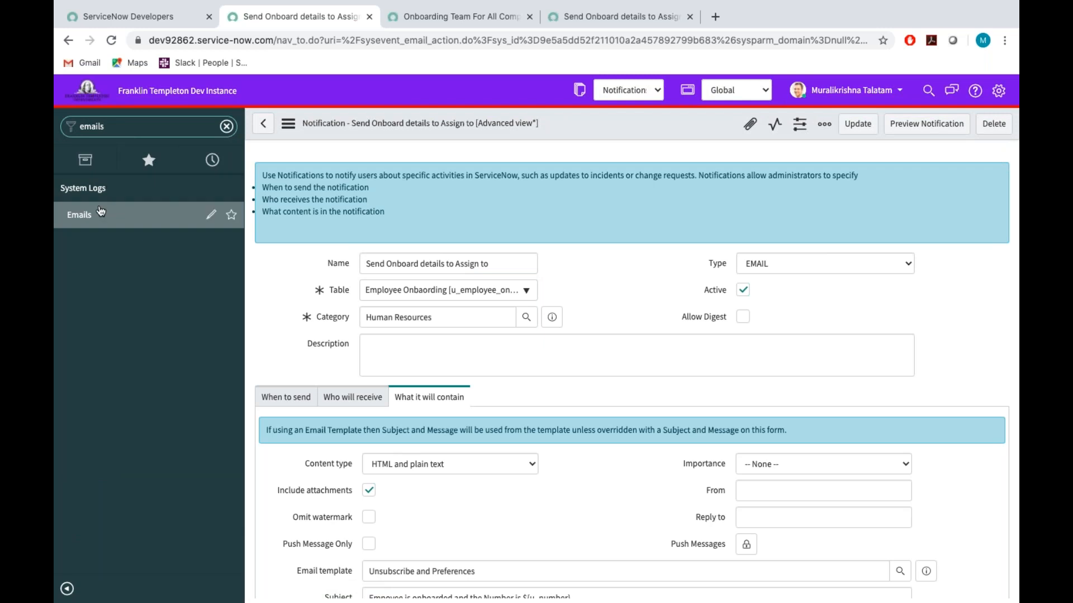
click(83, 218)
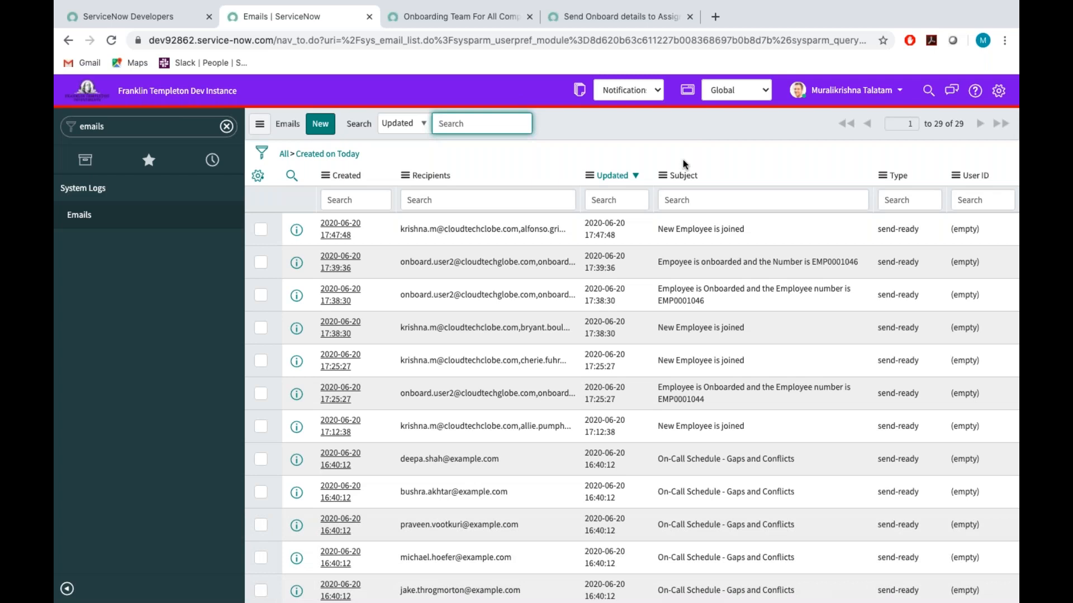
Refresh the Emails list repeatedly to check for the new record's assignee notification.
right_click(662, 125)
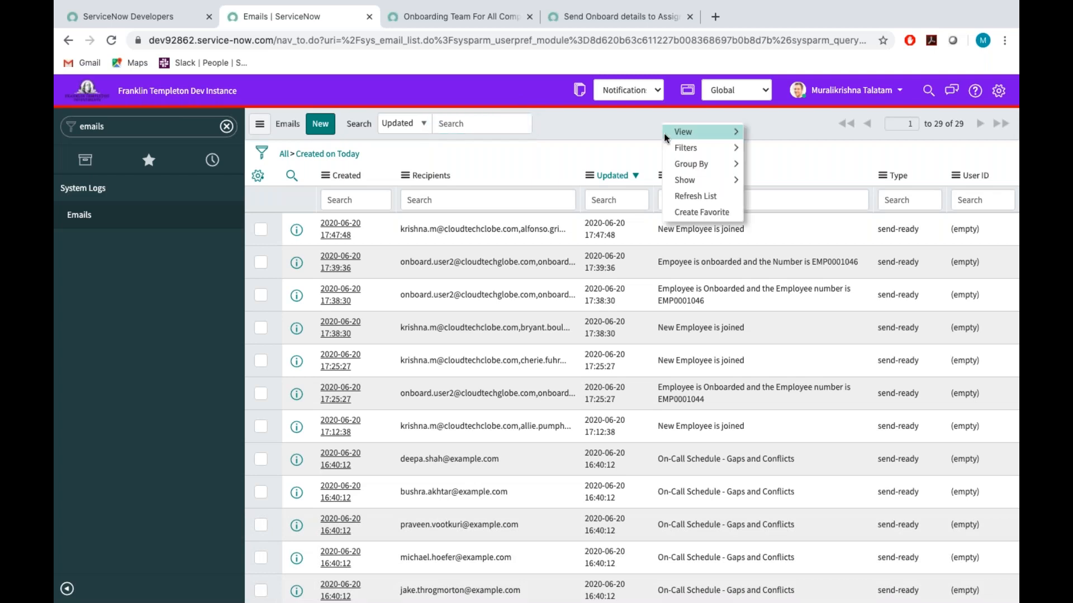
mouse_move(692, 182)
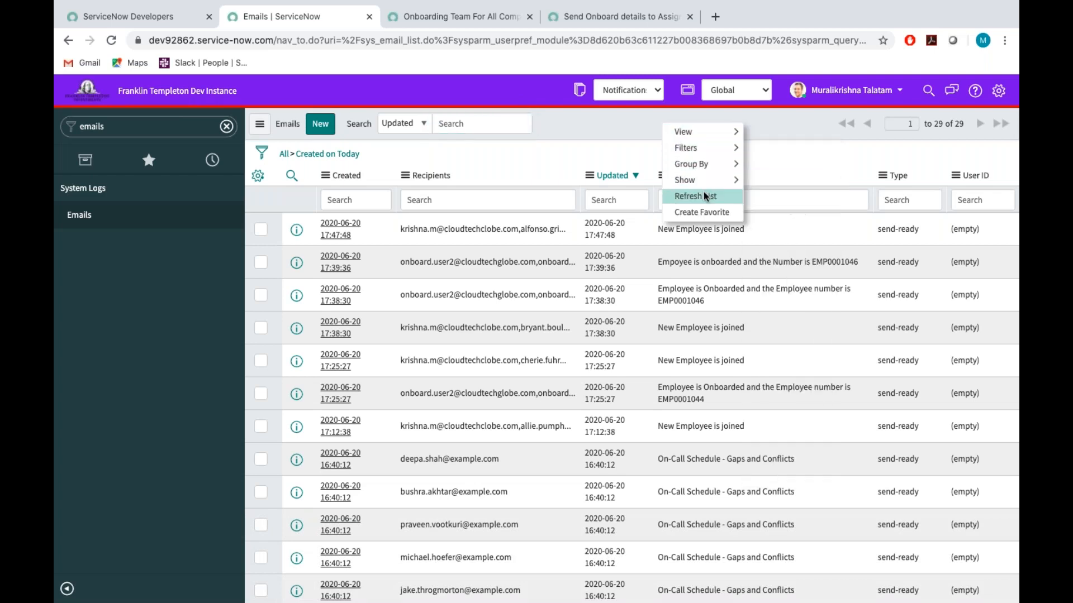
click(703, 195)
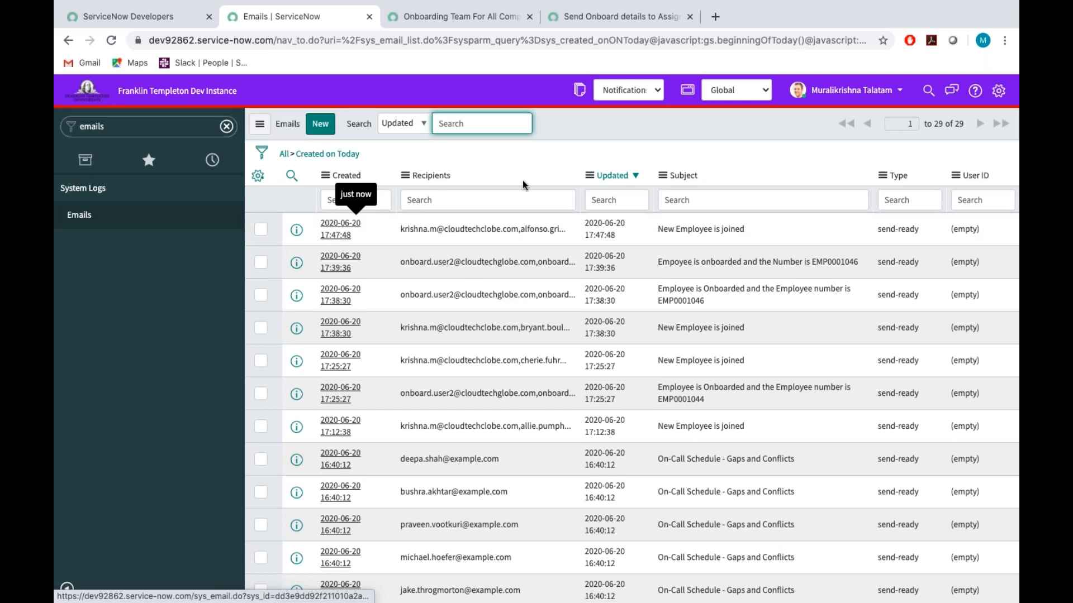
right_click(610, 120)
click(634, 195)
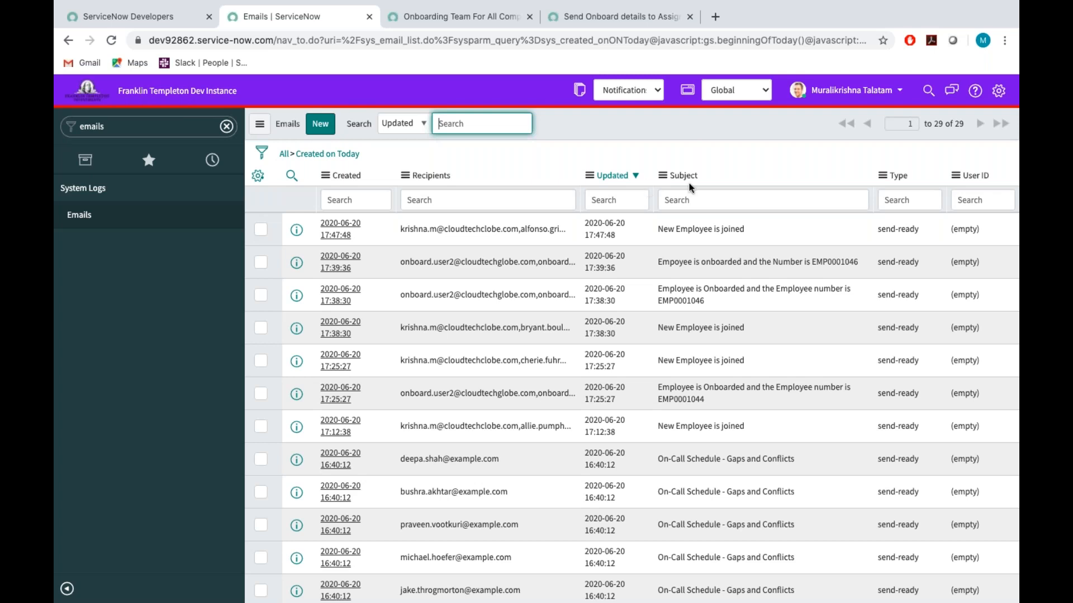
click(666, 125)
right_click(667, 126)
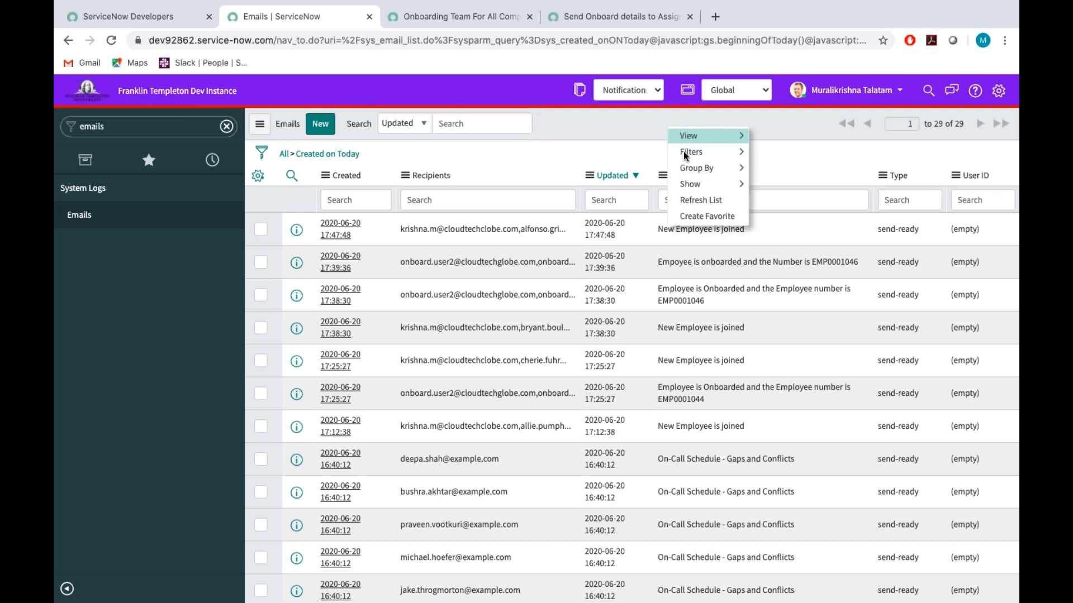
click(692, 202)
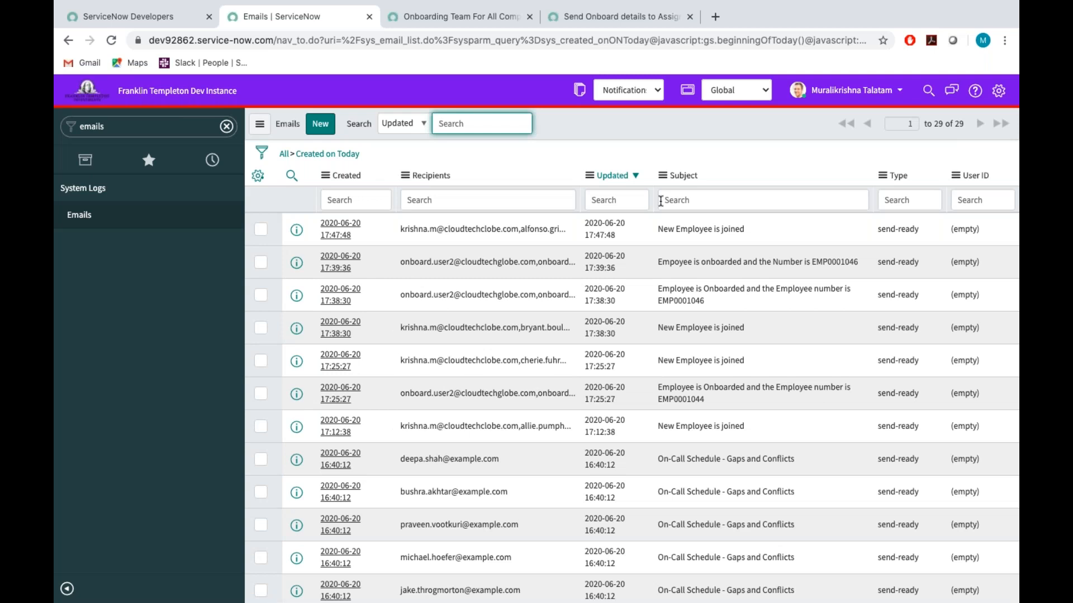
click(68, 41)
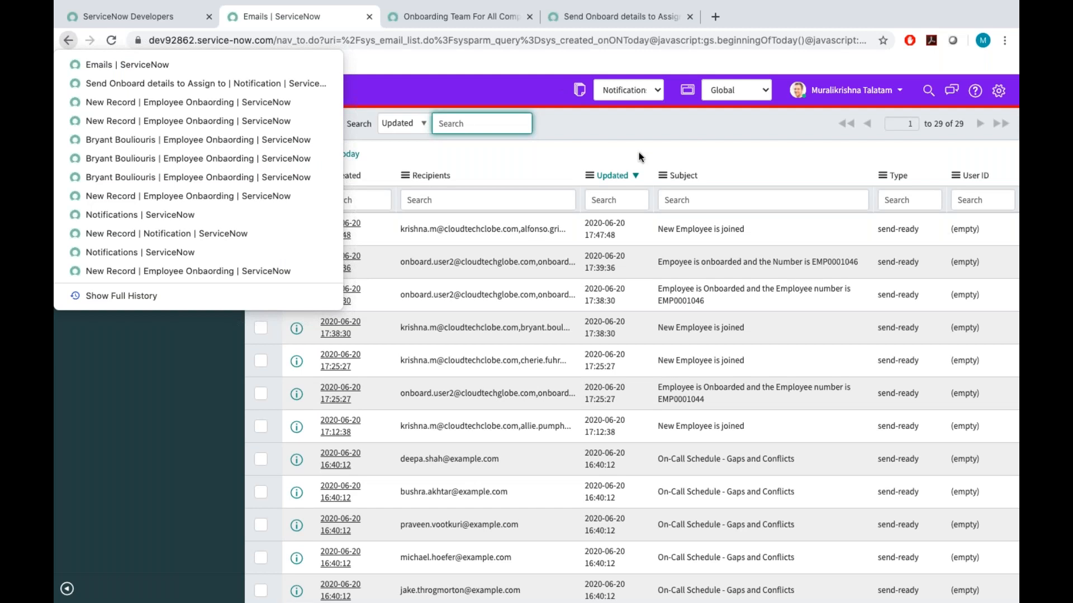
click(160, 127)
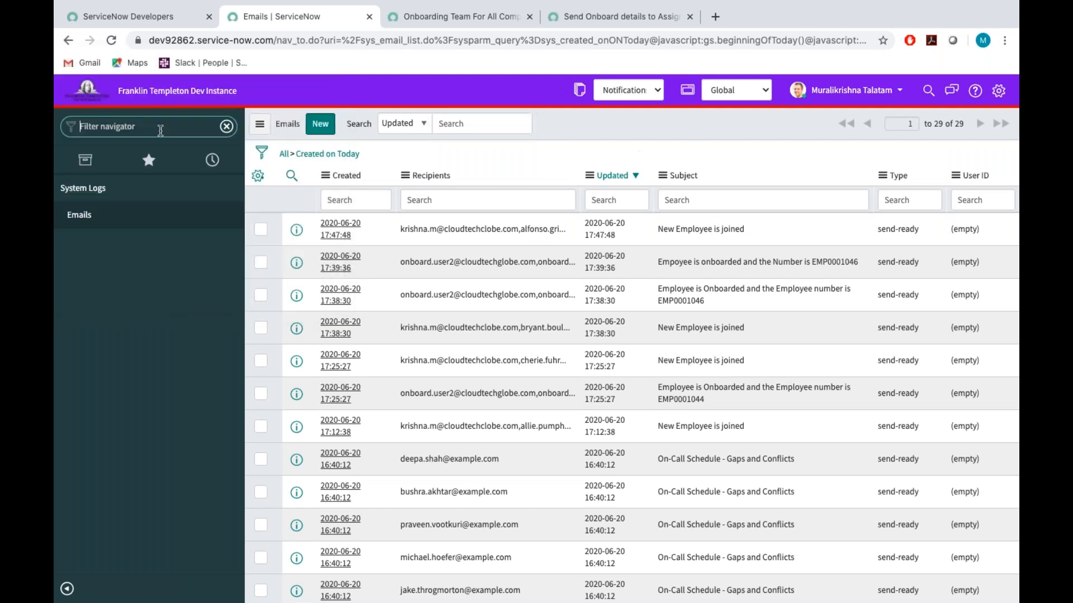
text(on)
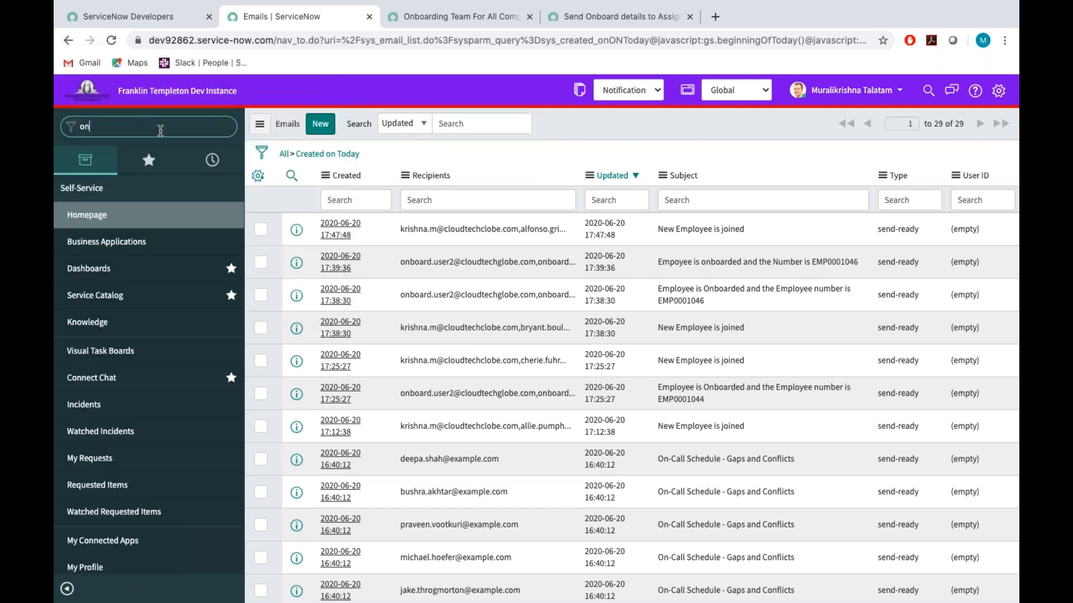
key(BackSpace)
key(BackSpace)
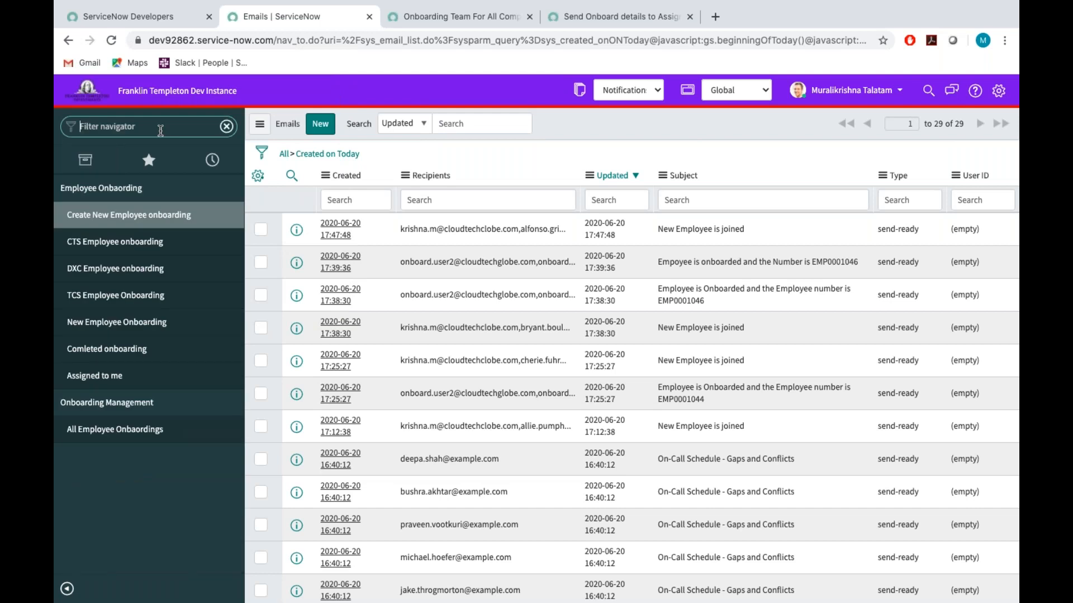
Try to open the onboarding table's list by entering u_employee_onboard.LIST in the navigator filter.
text(u_)
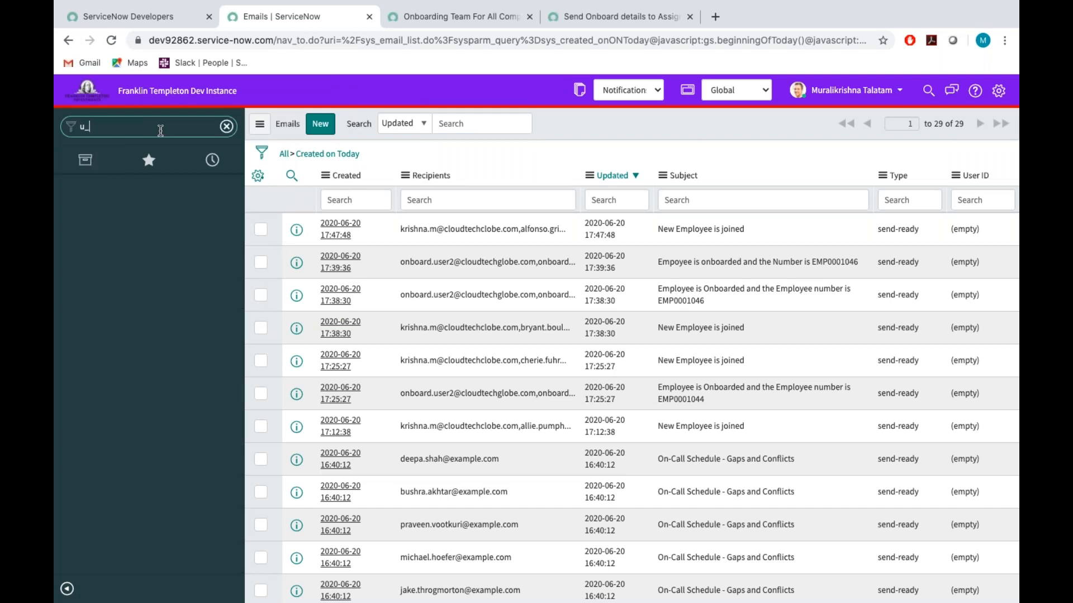
text(employee_onboard.LIST)
key(Return)
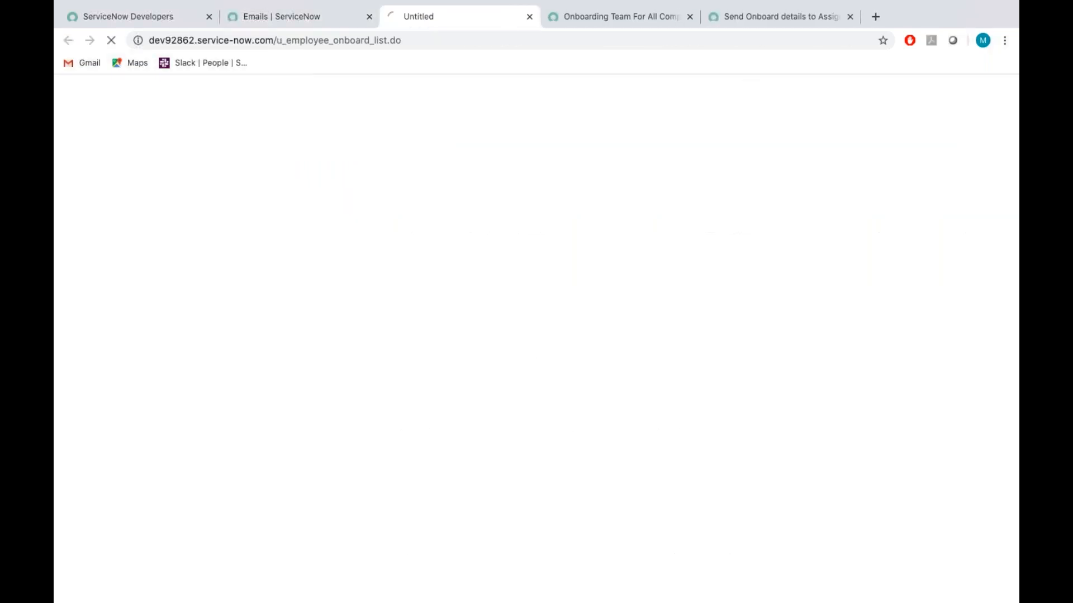
Return to the Emails list, open the 17:39:36 "Empoyee is onboarded" email and open its originating Send Onboard details to Assign to notification.
click(297, 12)
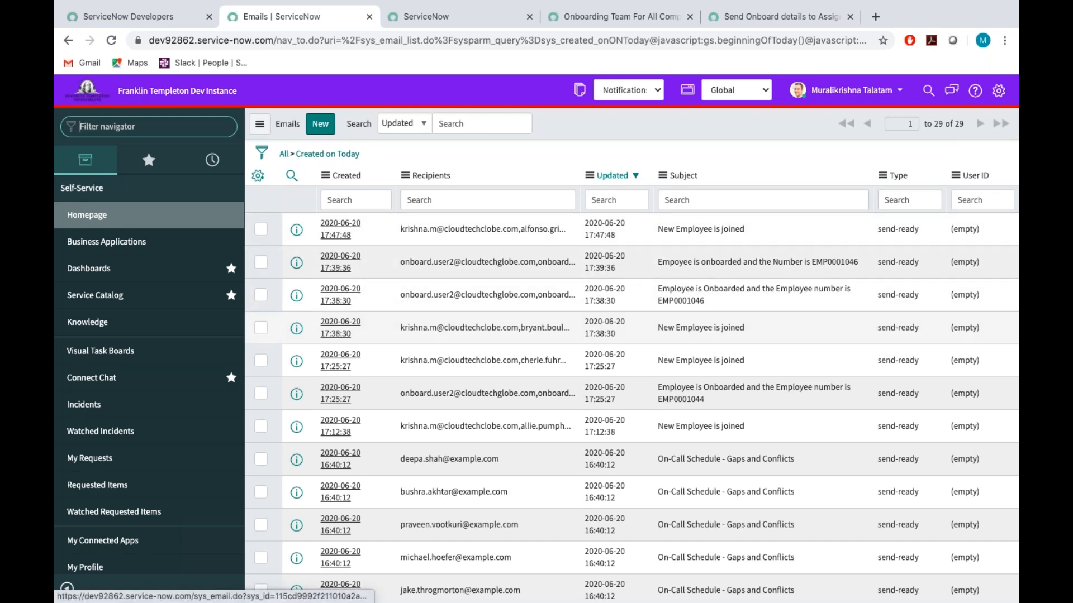
click(335, 262)
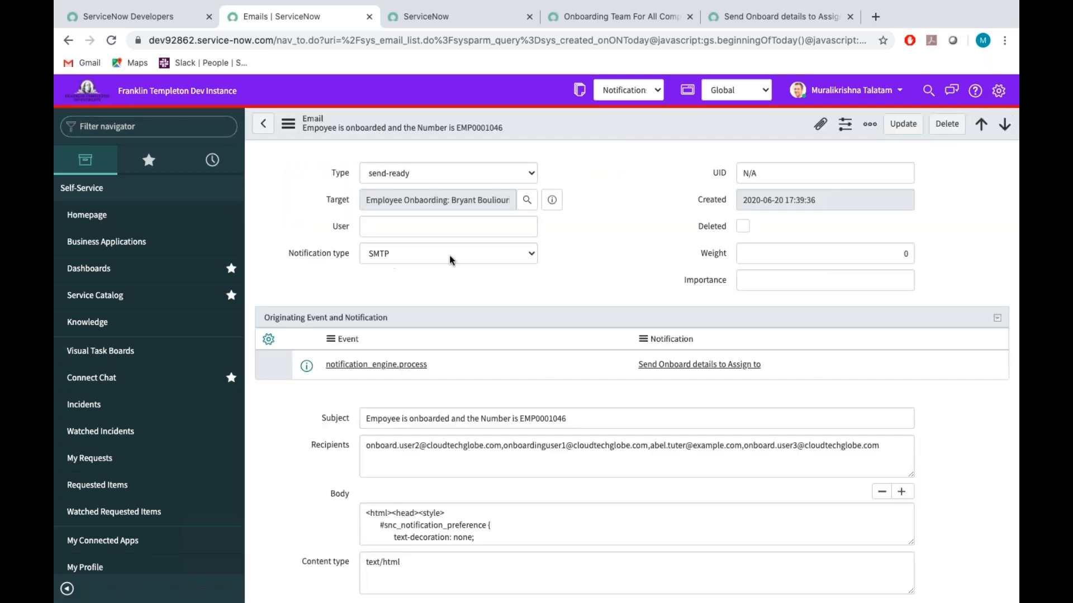
click(697, 374)
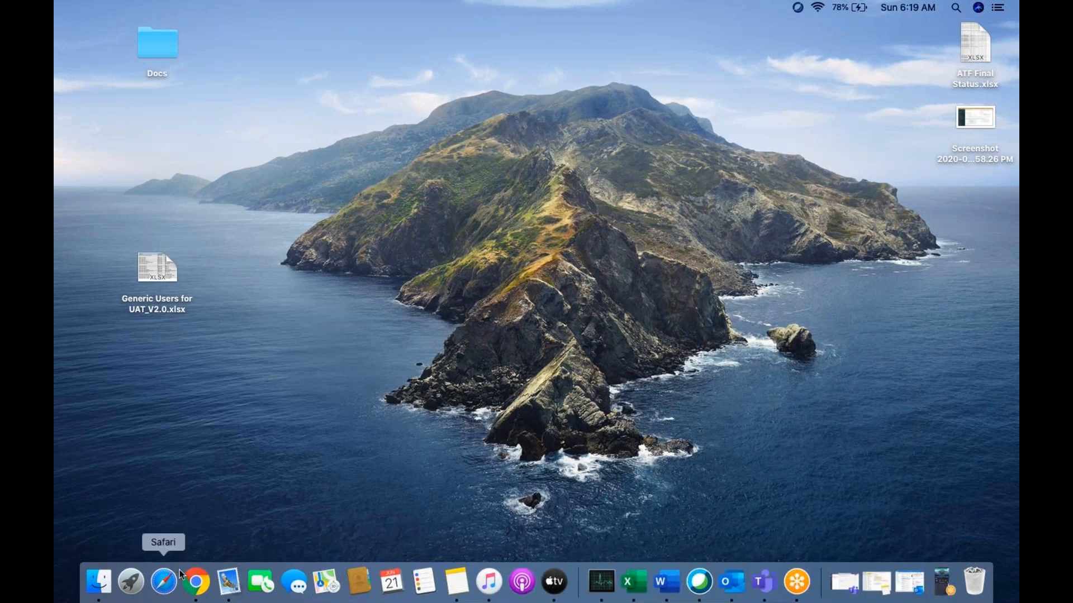
Switch from the desktop back to Chrome and look through the Send Onboard details to Assign to notification form.
click(195, 581)
scroll(621, 377, down, 15)
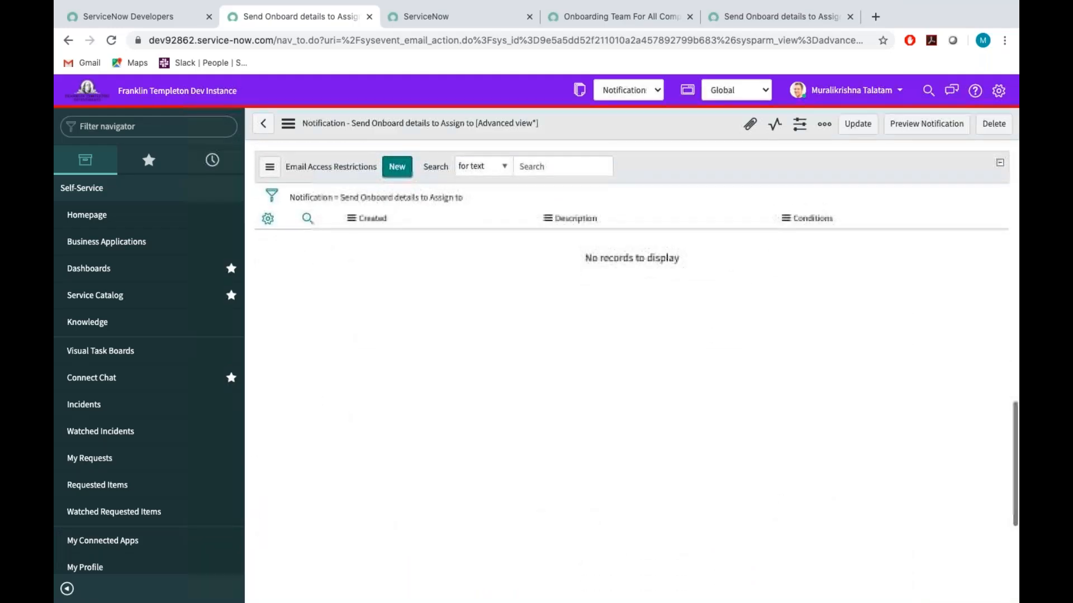
scroll(633, 375, up, 15)
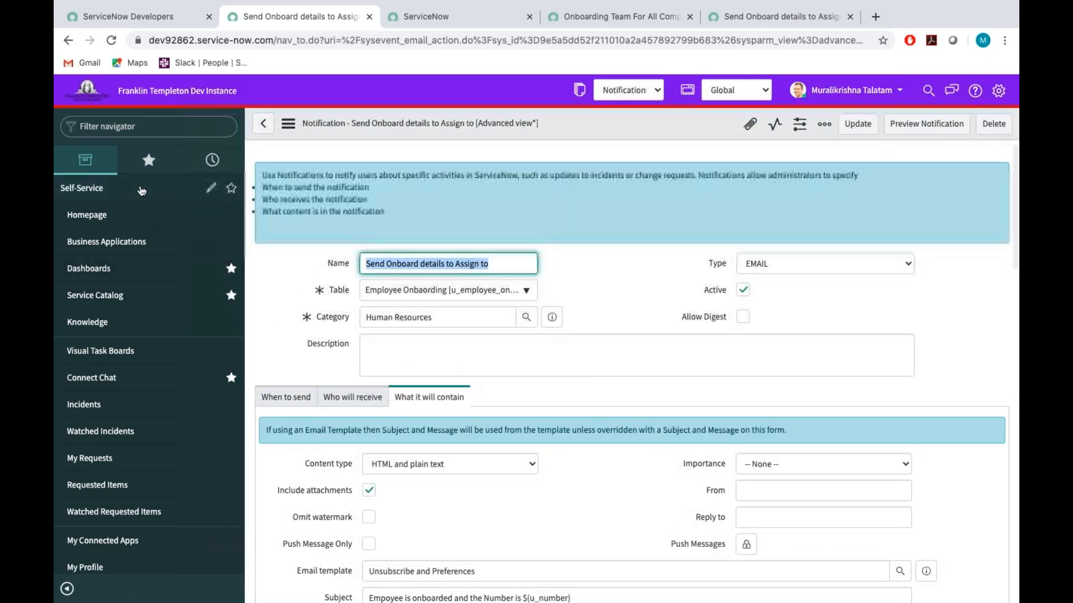
Close the page-not-found browser tab and the duplicate Send Onboard details to Assign to notification tab.
click(412, 24)
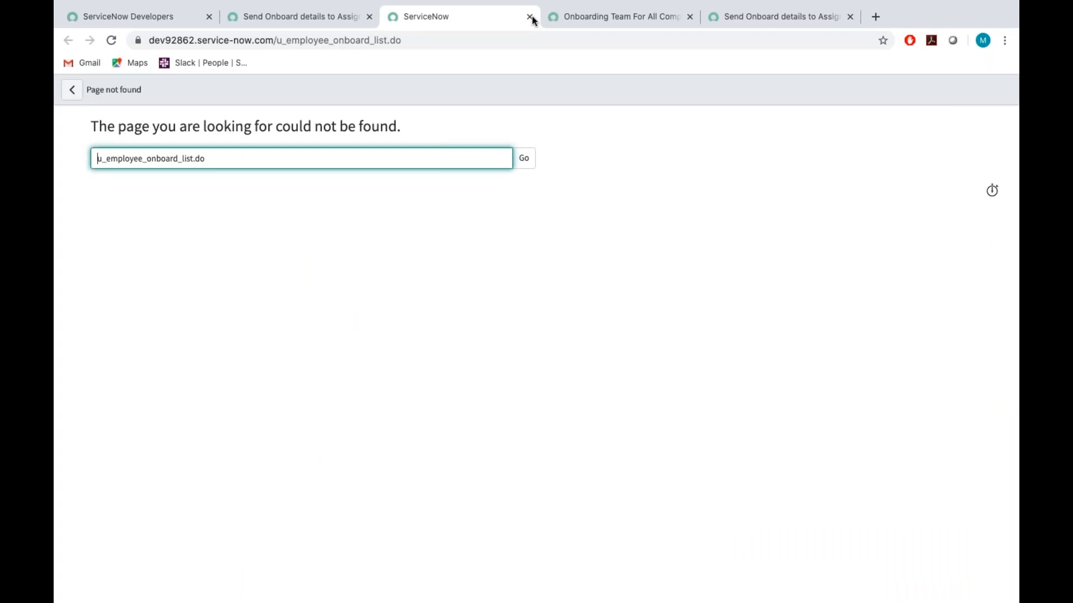
click(530, 18)
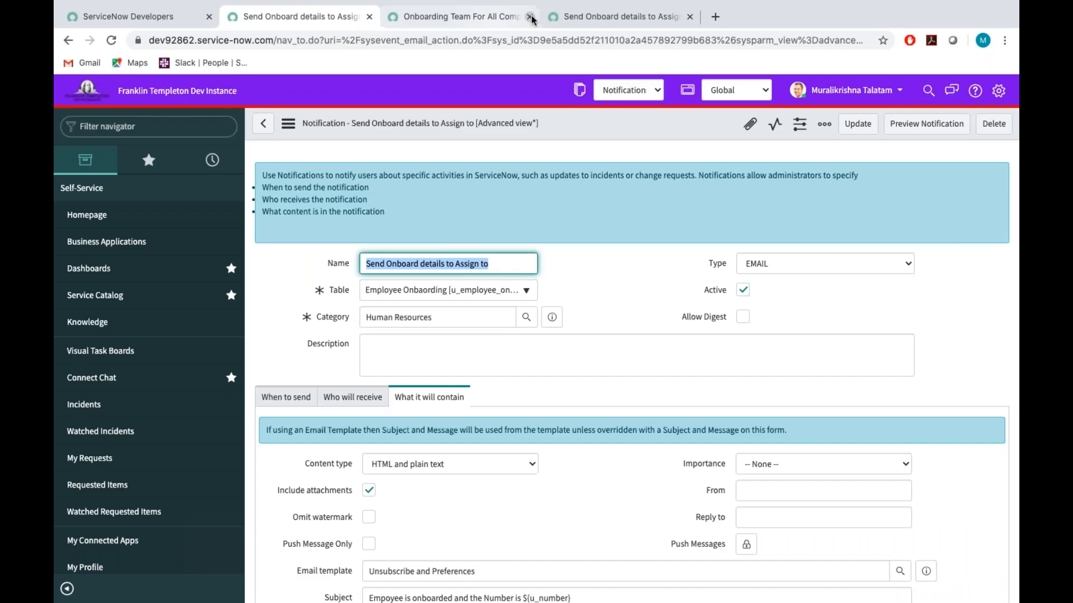
click(690, 17)
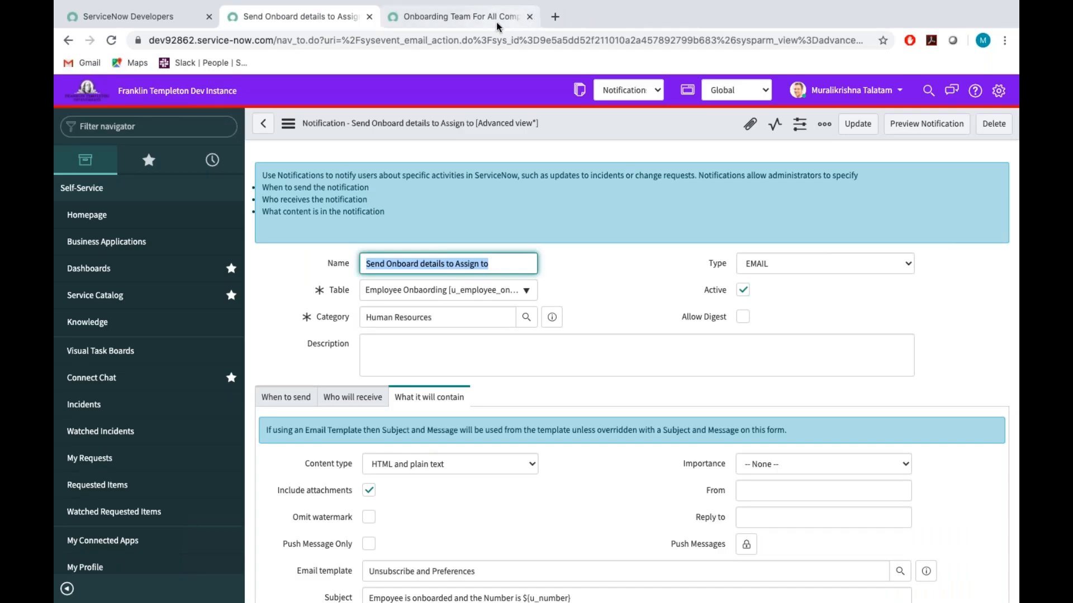
Close the Onboarding Team For All Companys group's browser tab and open the Emails list from the System Logs.
click(520, 20)
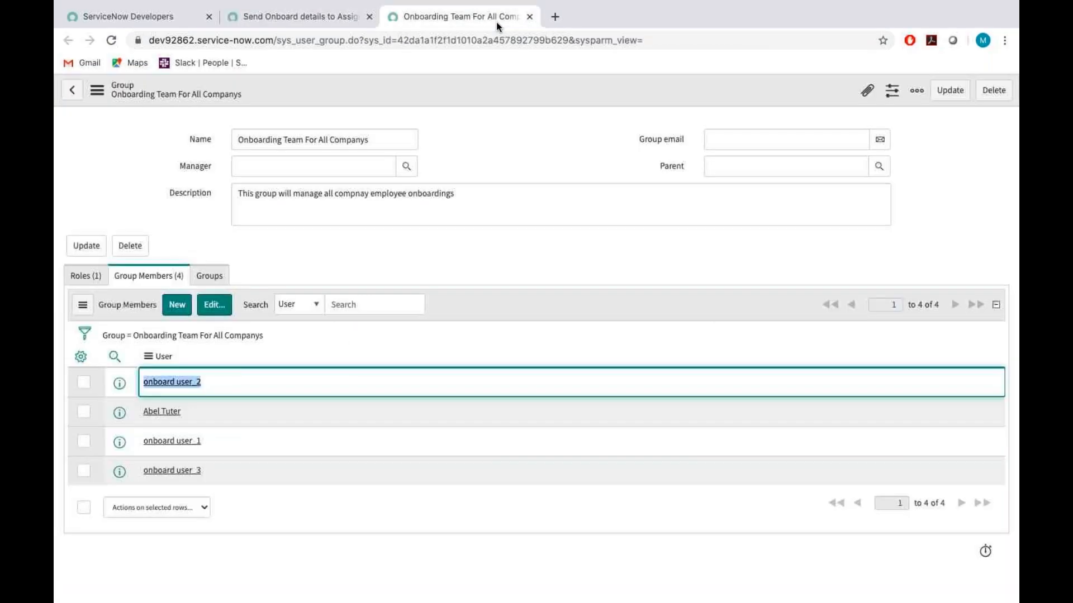
click(530, 17)
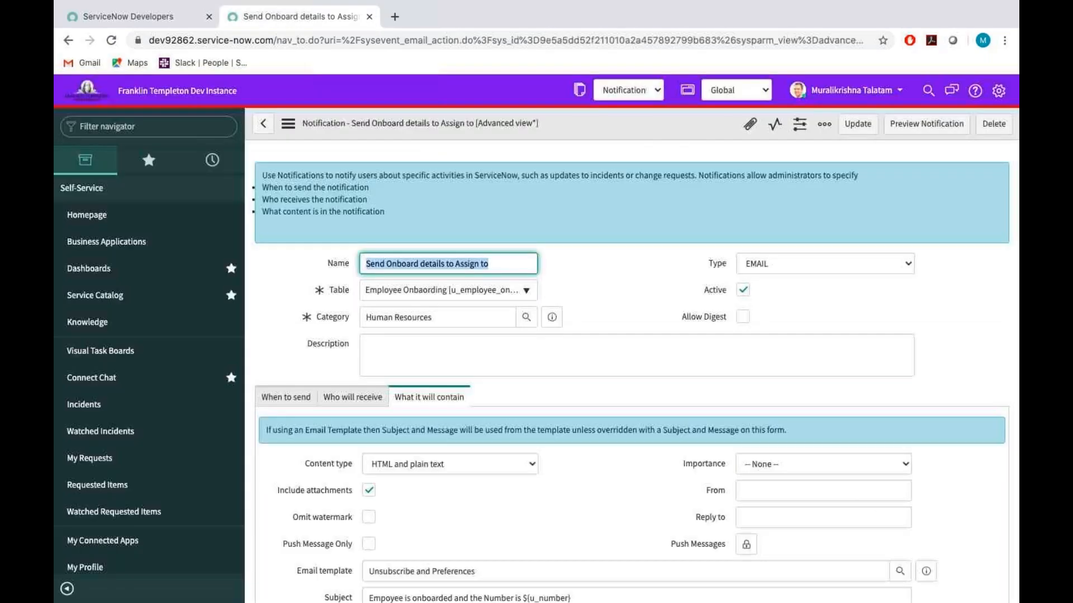
click(127, 127)
text(em)
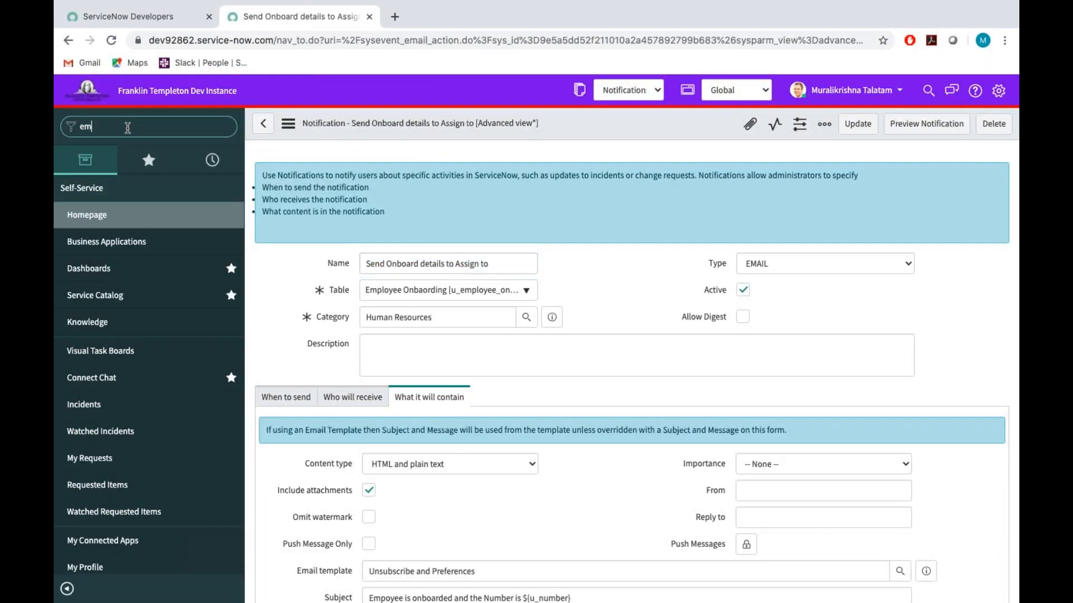
text(ails)
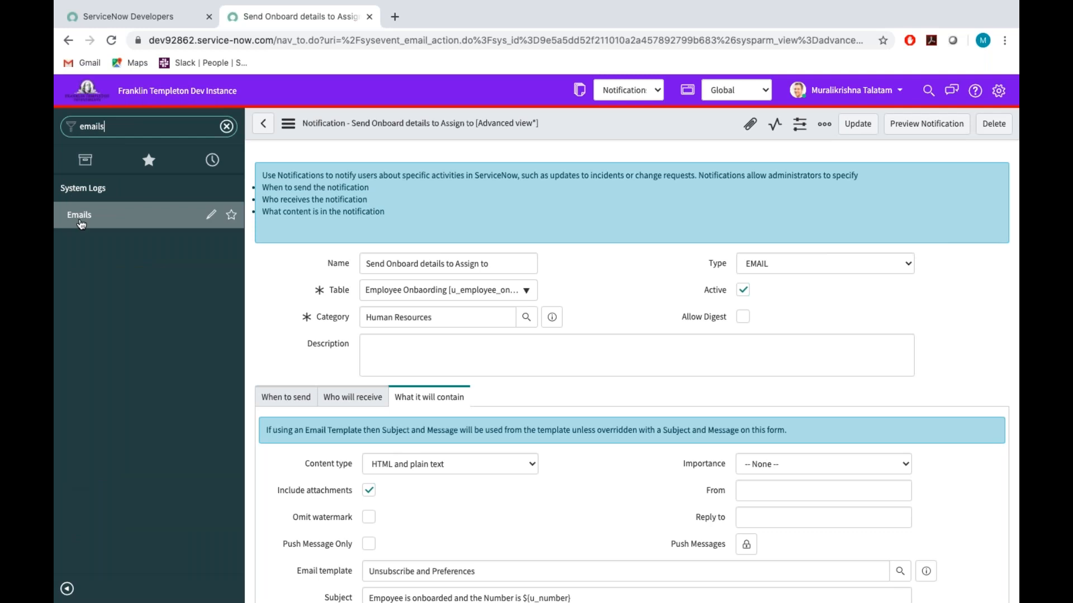
click(82, 221)
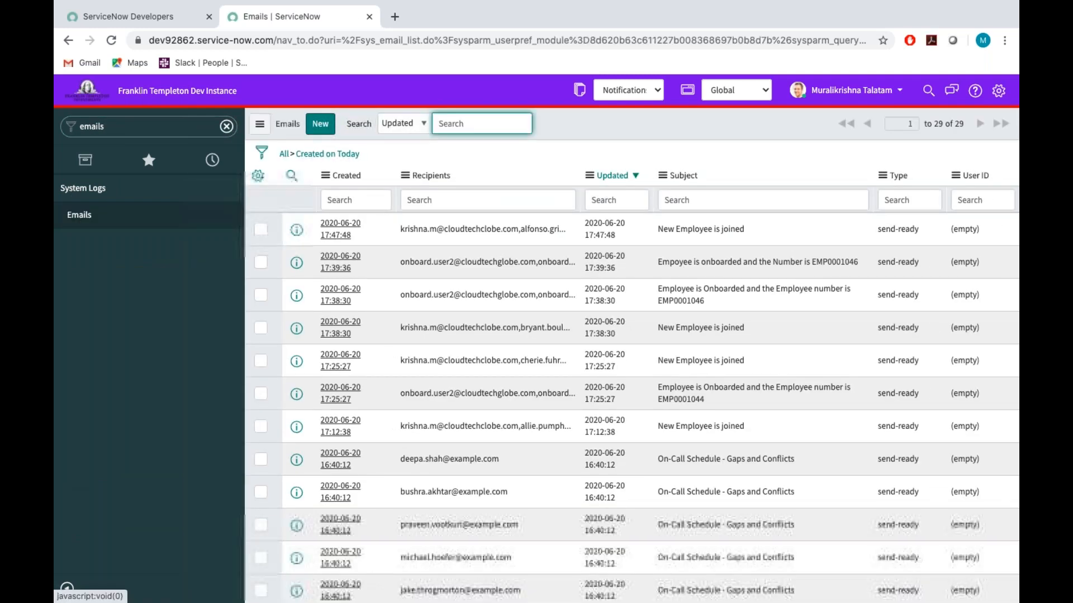
Refresh the list of emails created today and look through its entries for the onboarding notification.
click(685, 119)
right_click(684, 119)
mouse_move(700, 160)
click(804, 292)
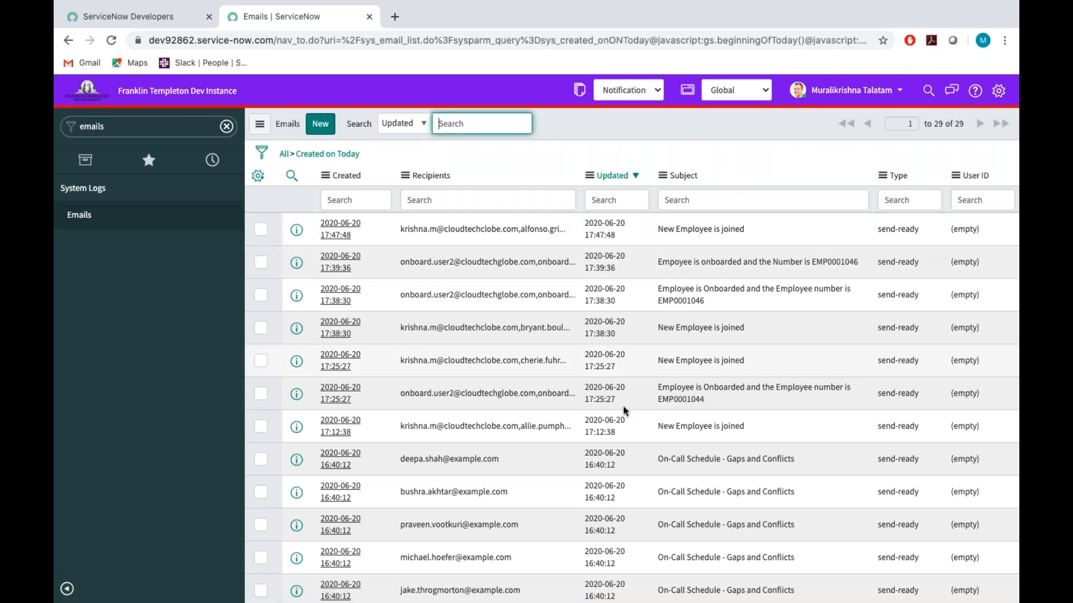
scroll(624, 411, down, 5)
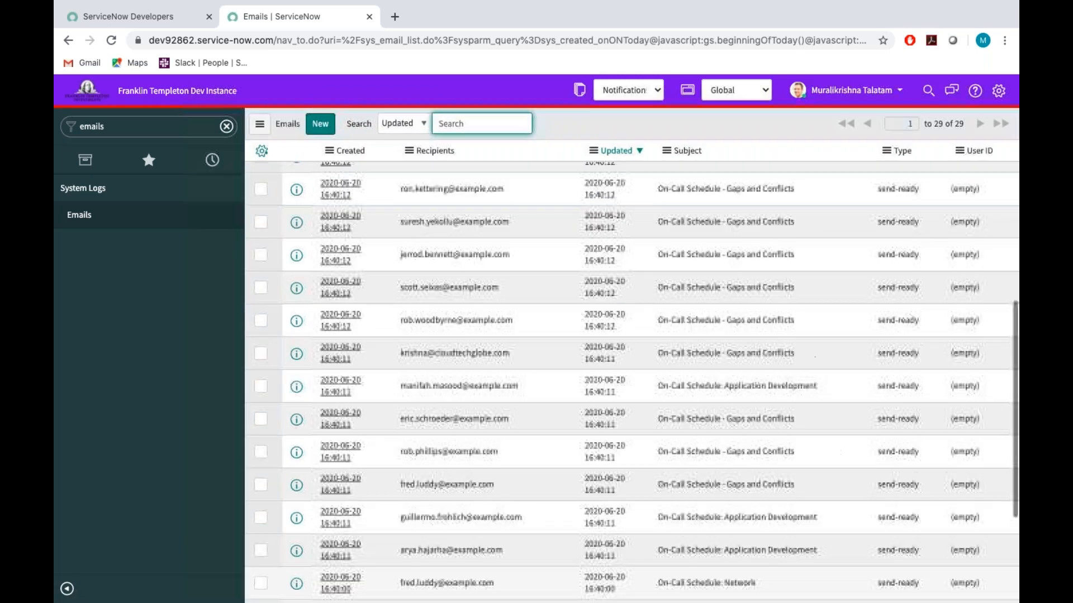
scroll(624, 410, up, 5)
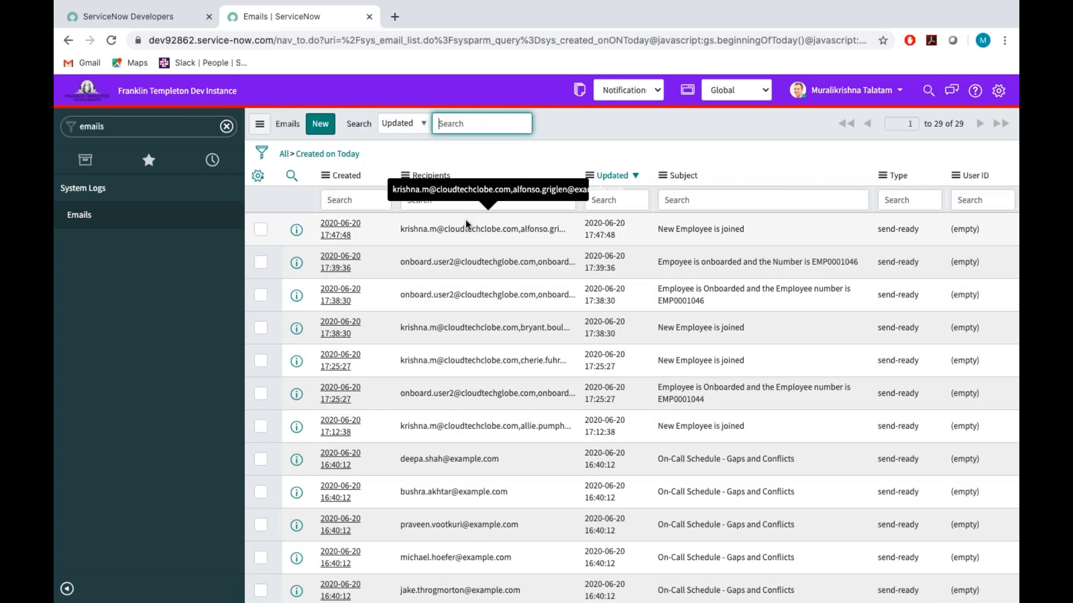
Open the email created at 17:39:36 and examine its originating notification, recipients, body and related links.
click(340, 262)
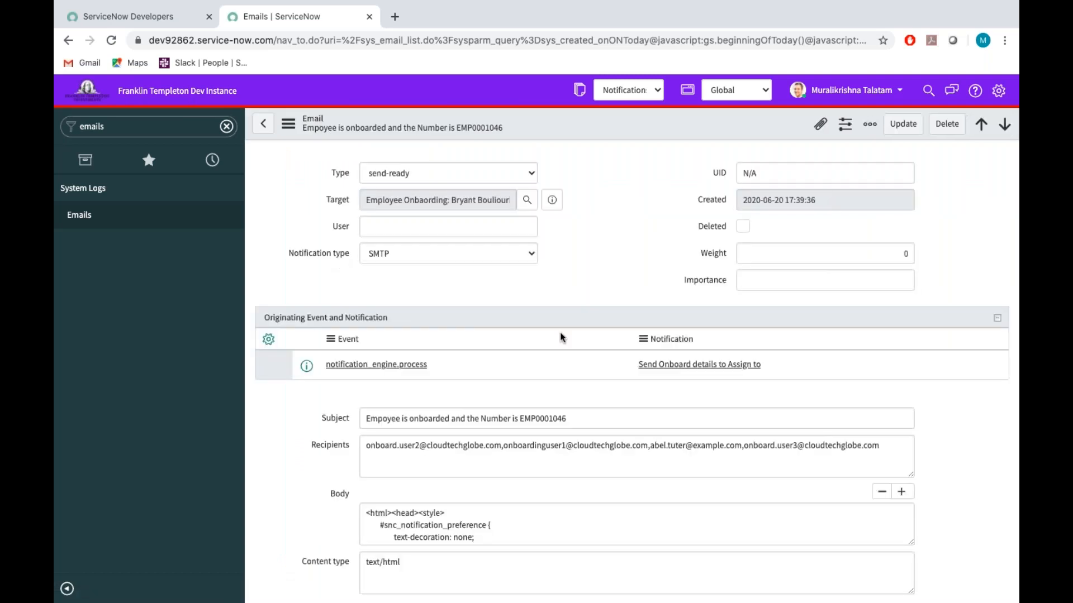
scroll(560, 334, down, 1)
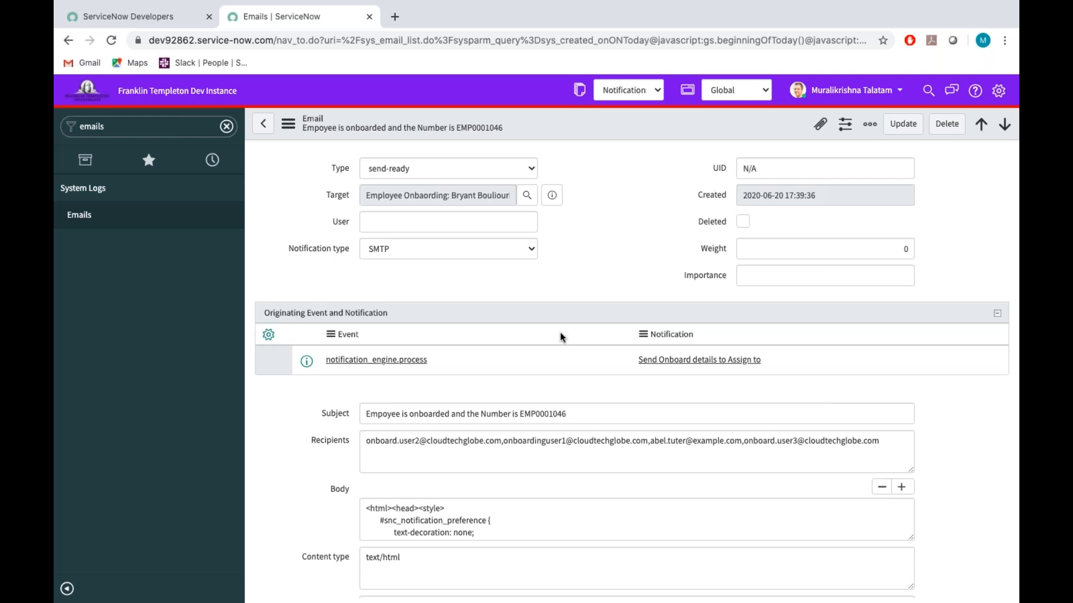
scroll(561, 337, down, 1)
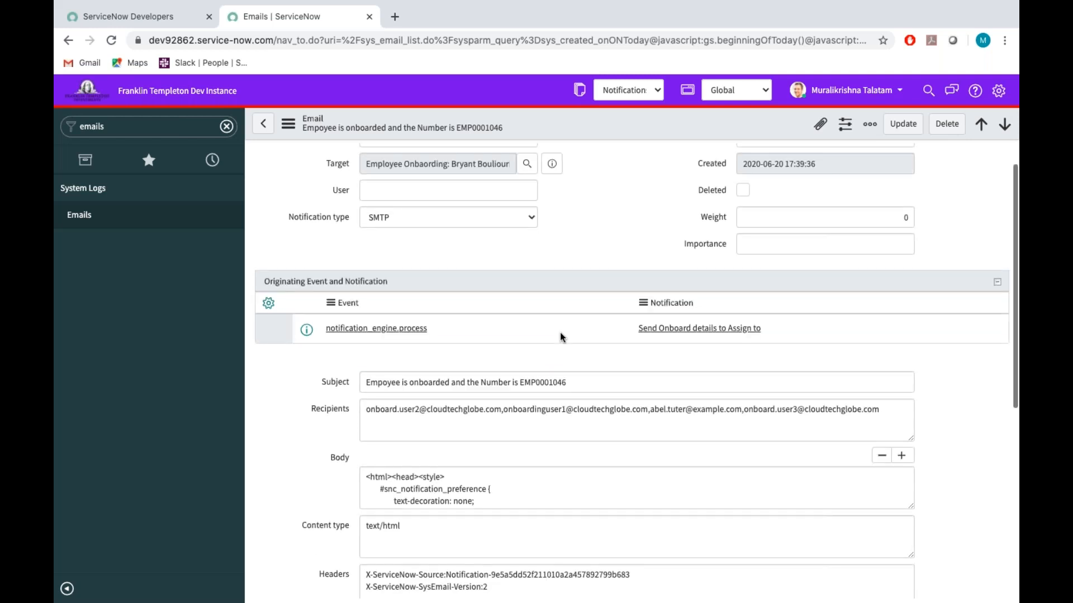
scroll(559, 332, down, 2)
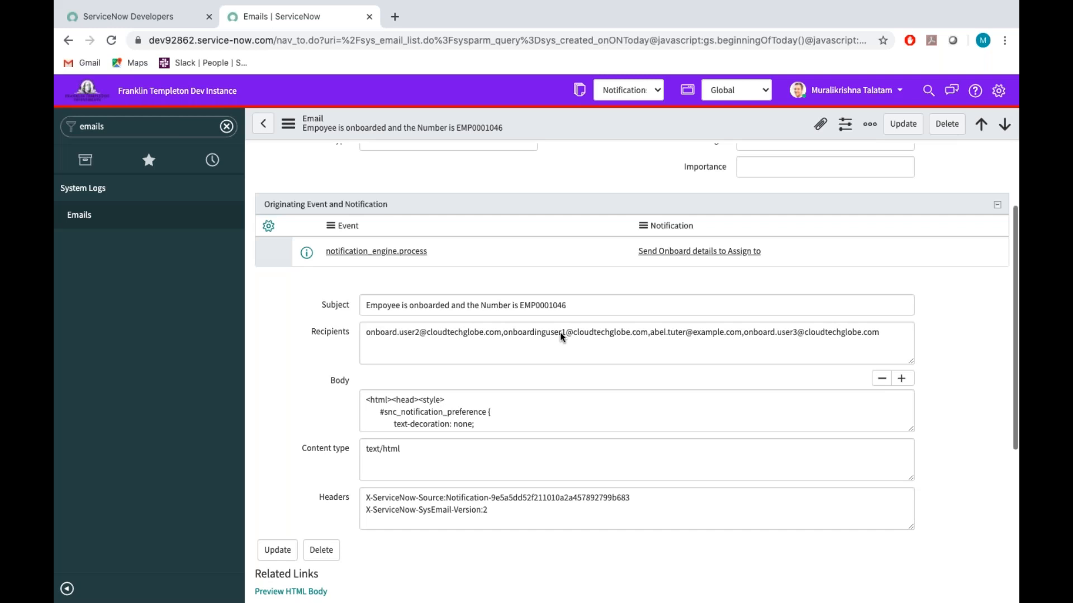
scroll(560, 333, down, 5)
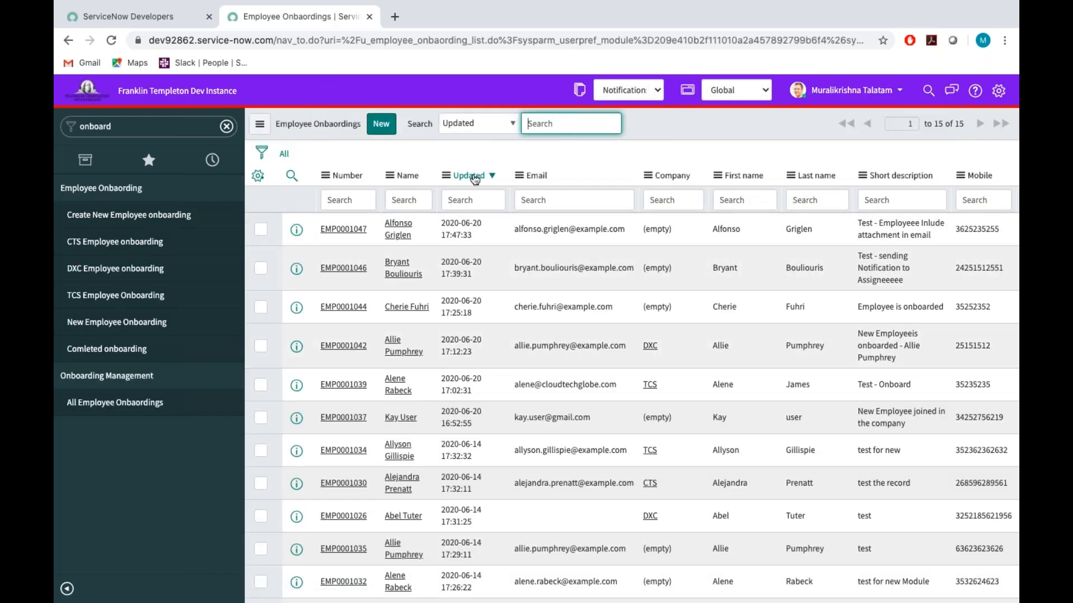
Open the most recently updated employee onboarding record, set its Description to "test" and save it while staying on the form.
click(337, 233)
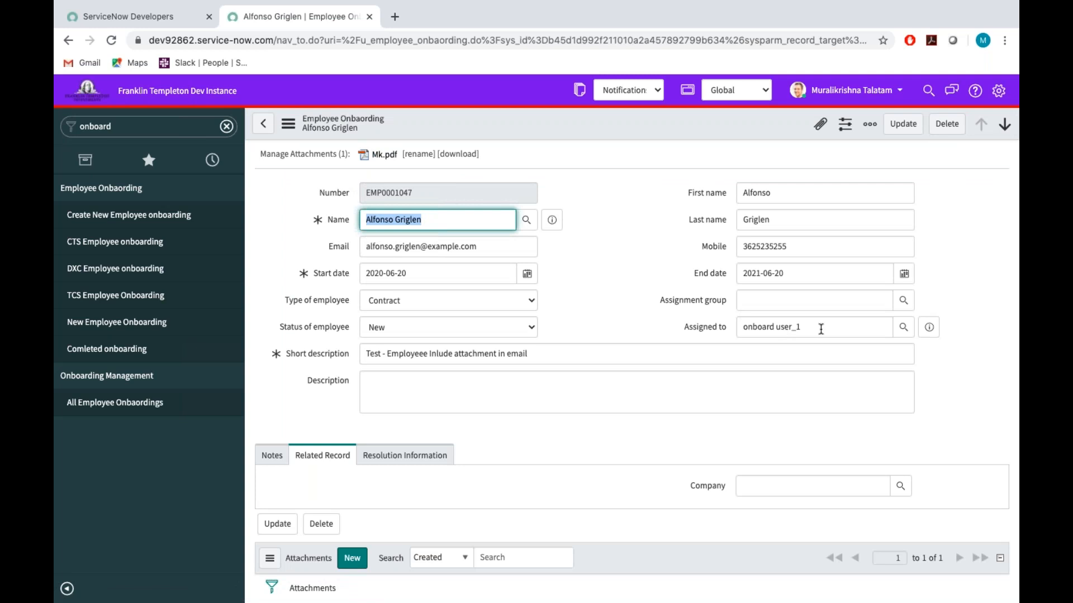
click(511, 386)
text(test)
click(583, 255)
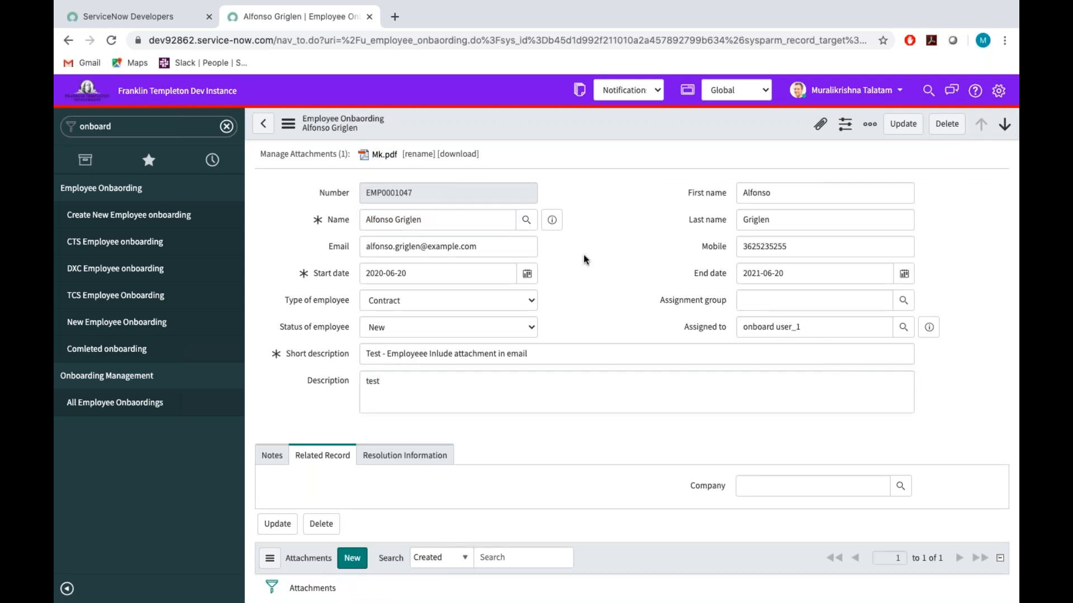
right_click(617, 119)
click(641, 133)
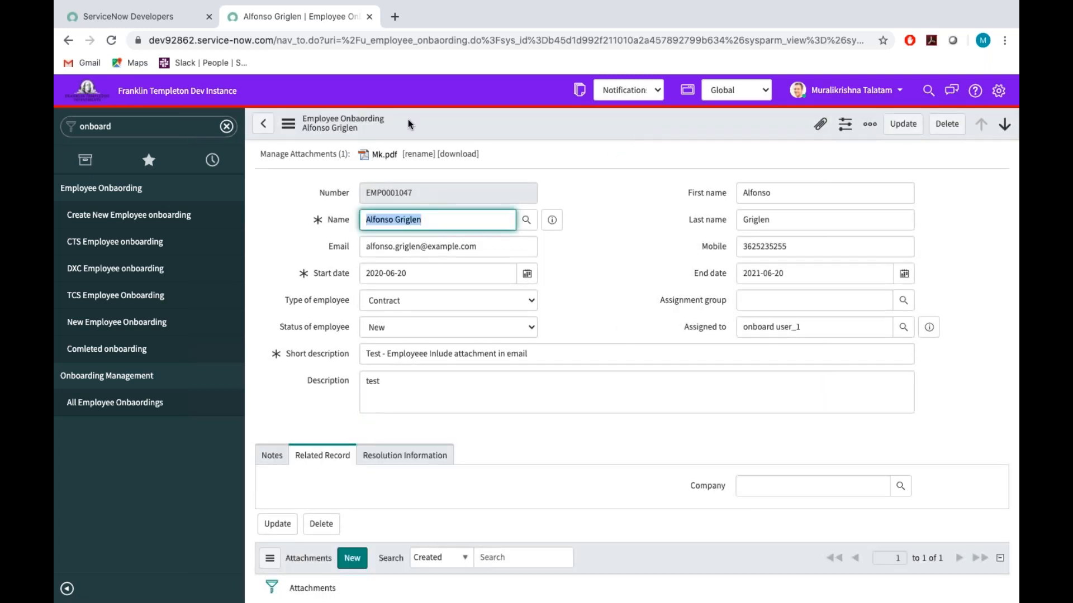
Open the Emails list in a separate browser tab and refresh it to check for the new notification email.
click(169, 131)
key(ctrl+a)
key(BackSpace)
text(emails)
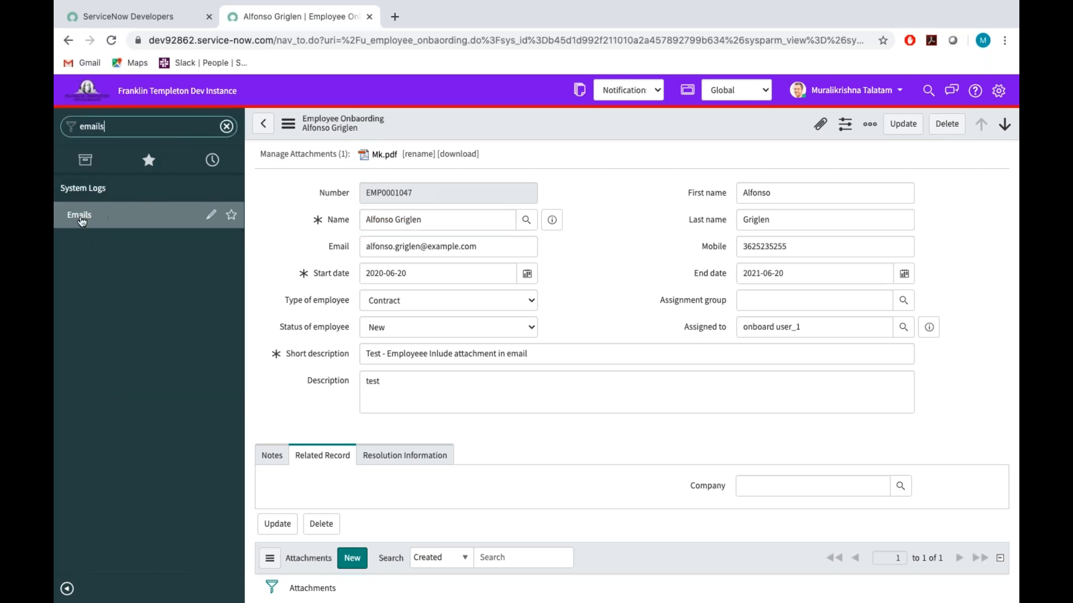
middle_click(81, 222)
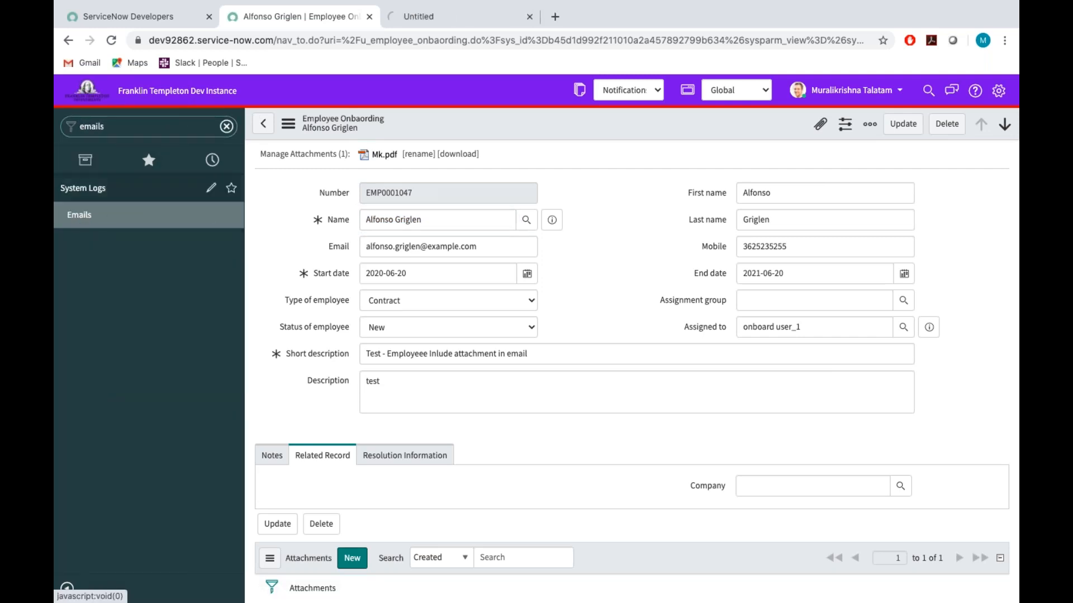
click(402, 17)
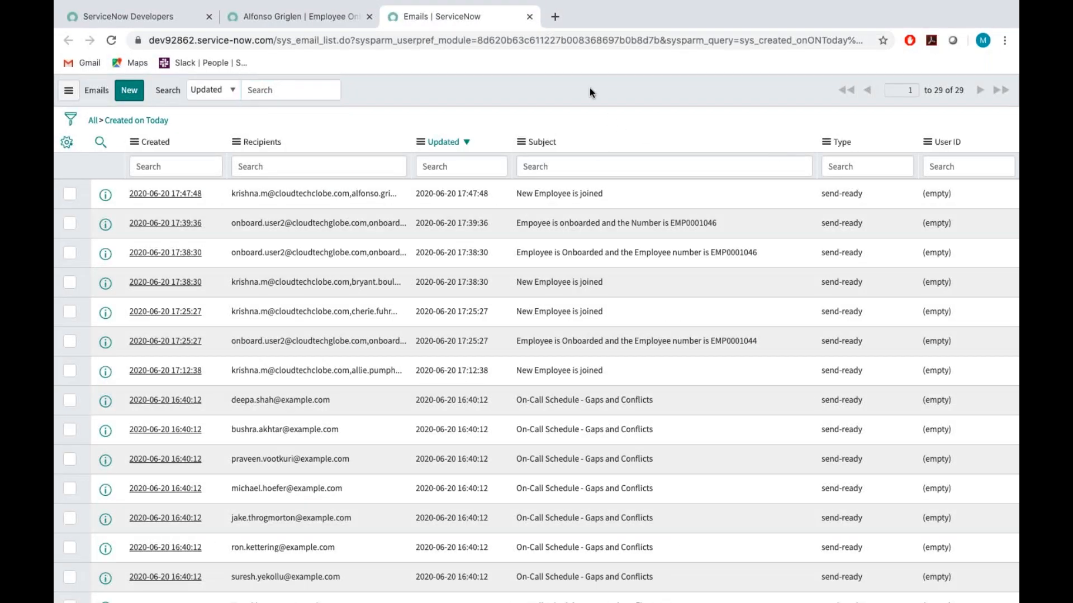
right_click(589, 88)
click(629, 163)
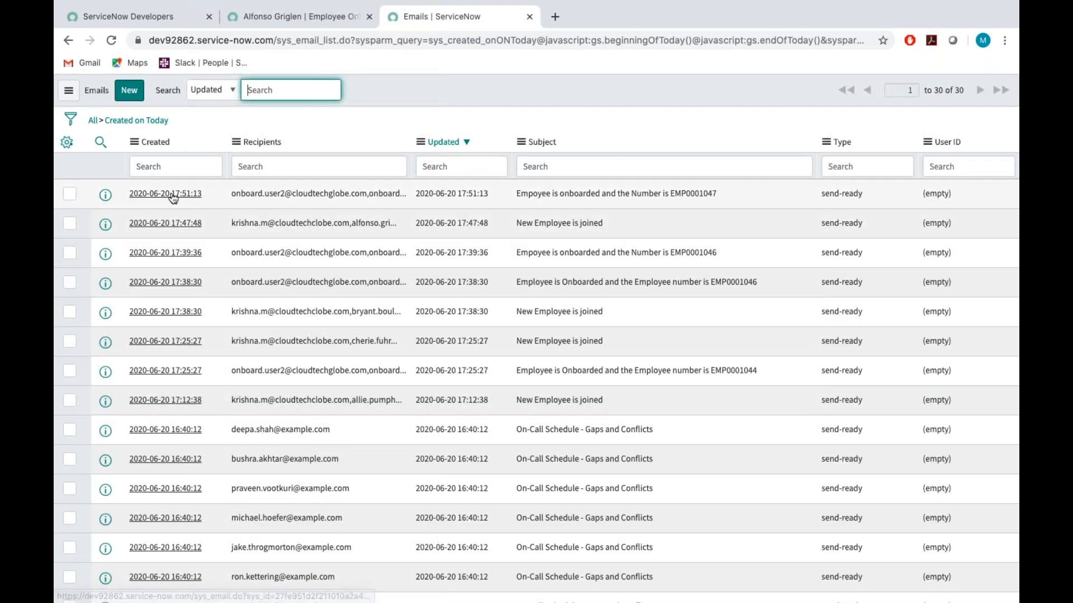
Open the 17:51:13 "Empoyee is onboarded" email in a new browser tab and preview its HTML body.
super+click(173, 196)
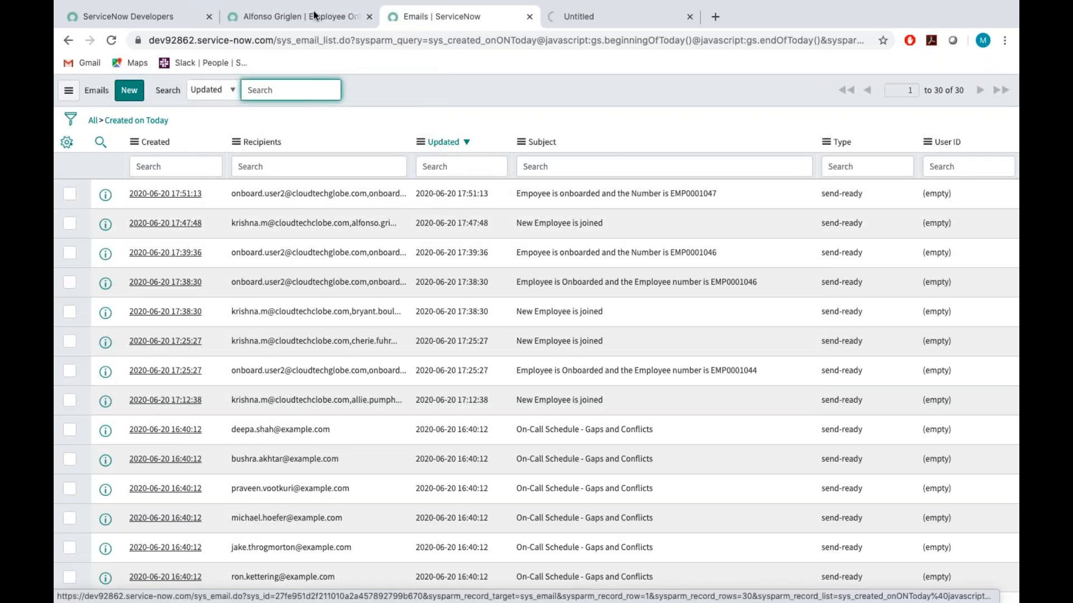
click(281, 16)
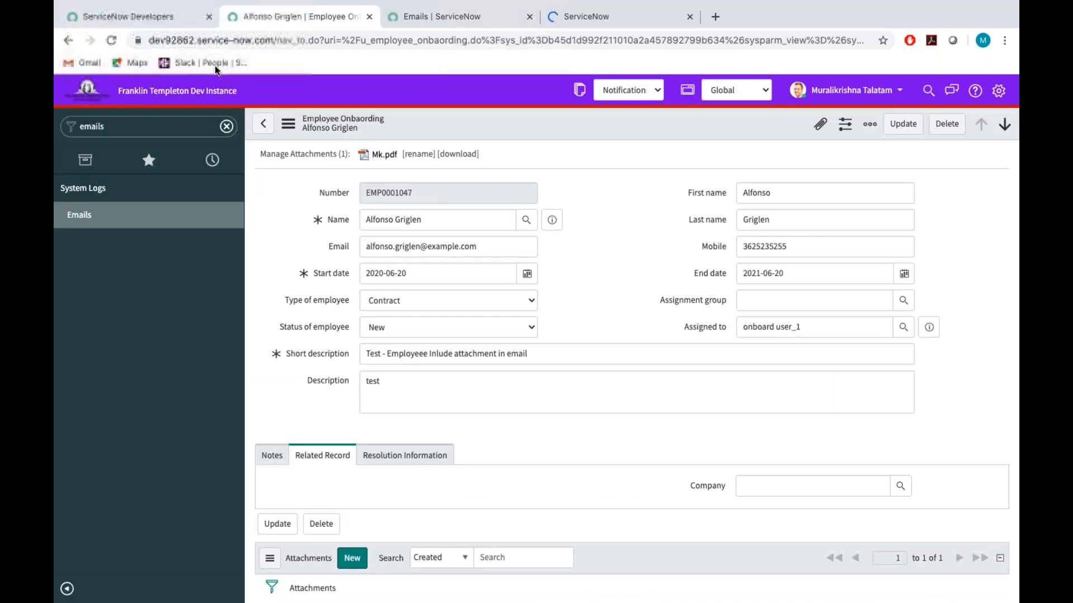
click(570, 22)
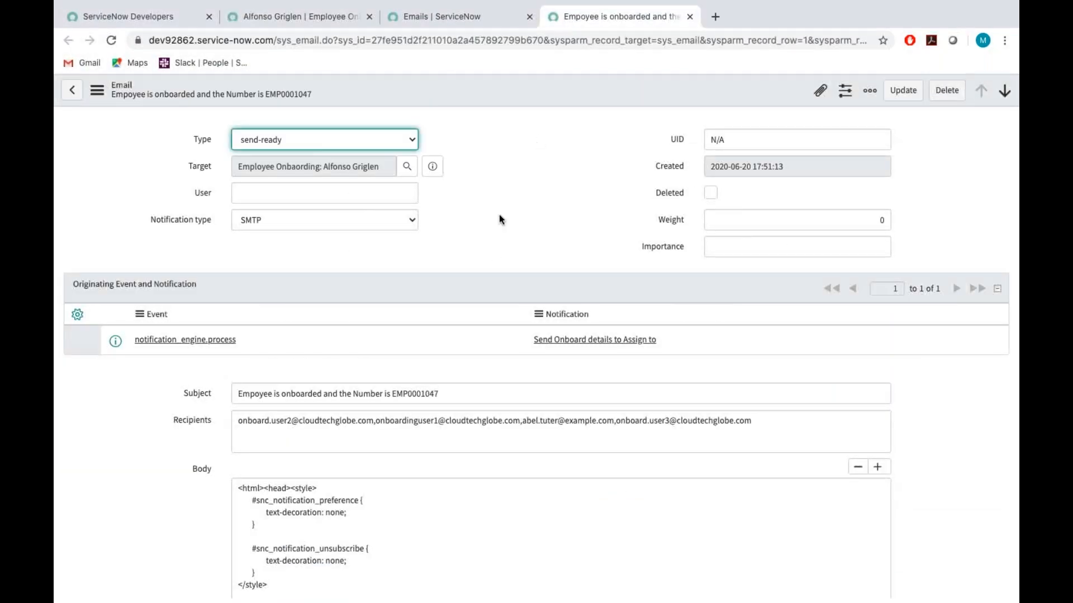
scroll(475, 350, down, 8)
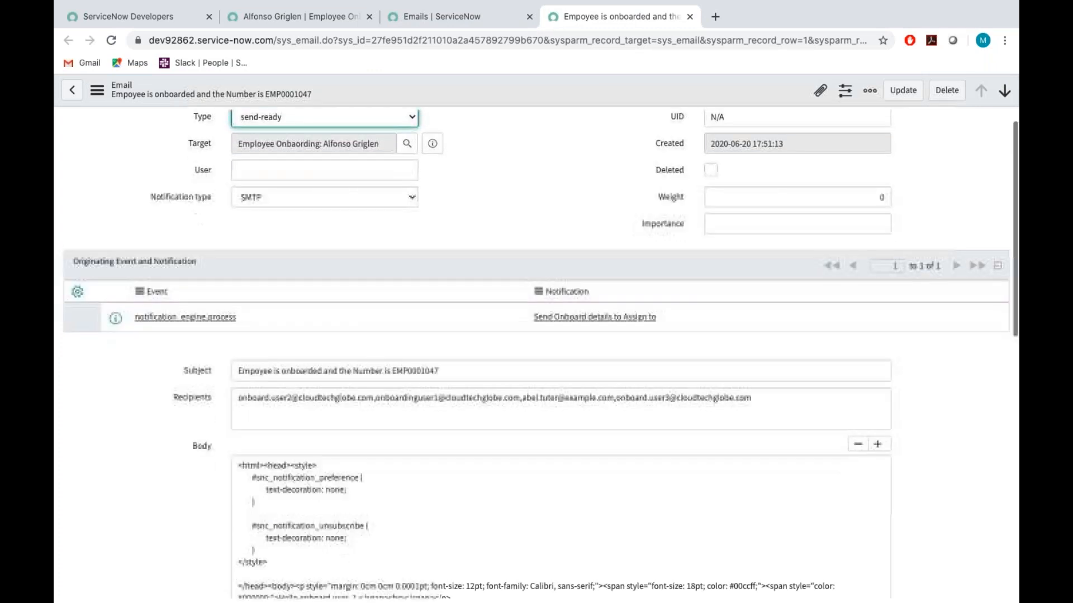
scroll(89, 327, down, 3)
click(88, 325)
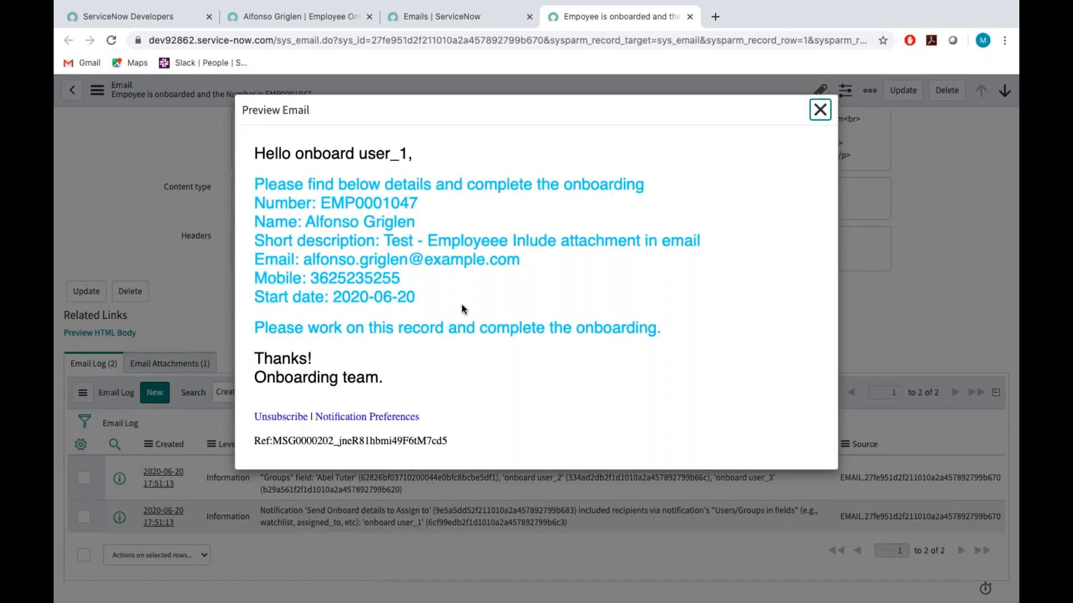
click(820, 110)
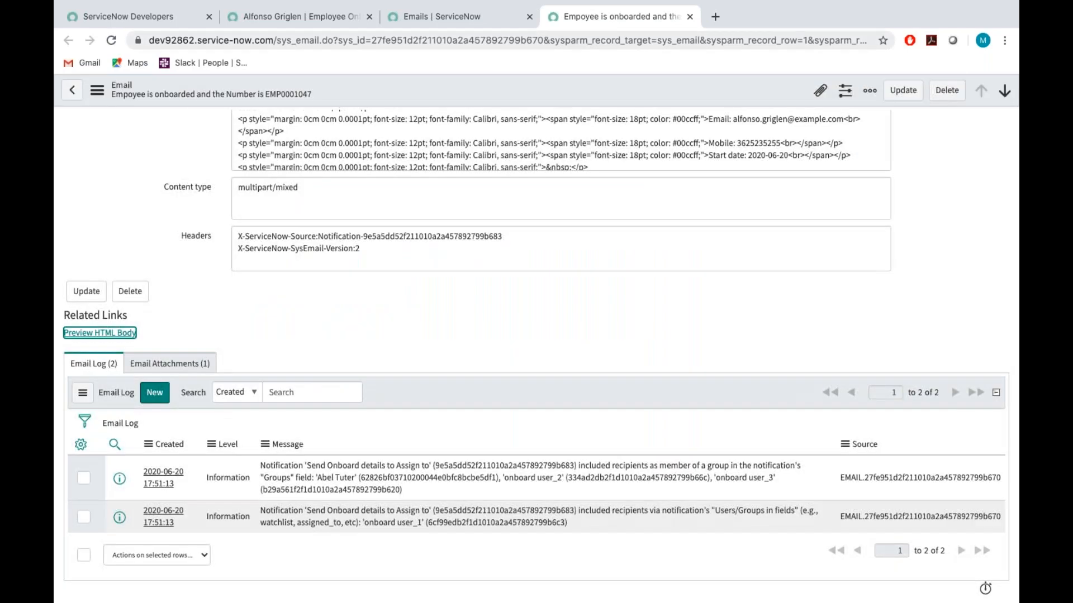
Return to the Emails list, open the 17:51:13 email there and examine its Email Attachments and Email Log.
click(383, 16)
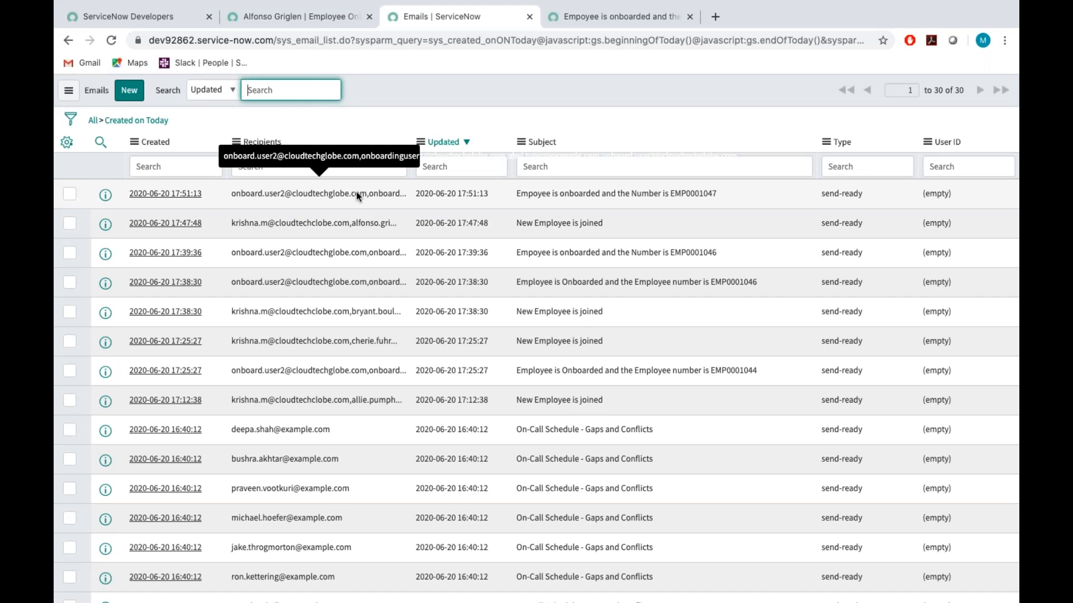
click(170, 194)
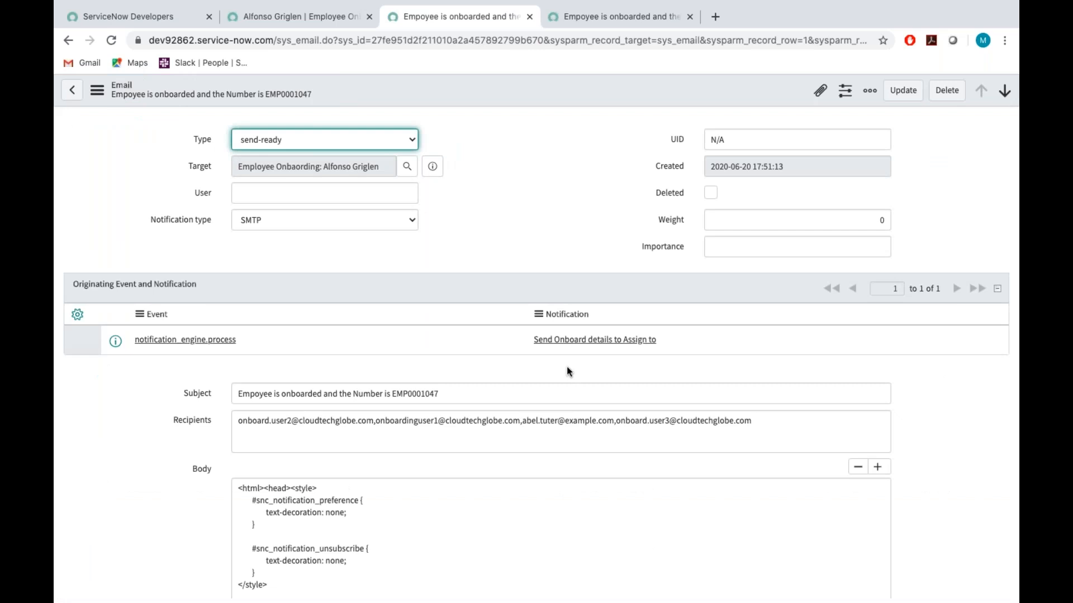
scroll(567, 366, down, 15)
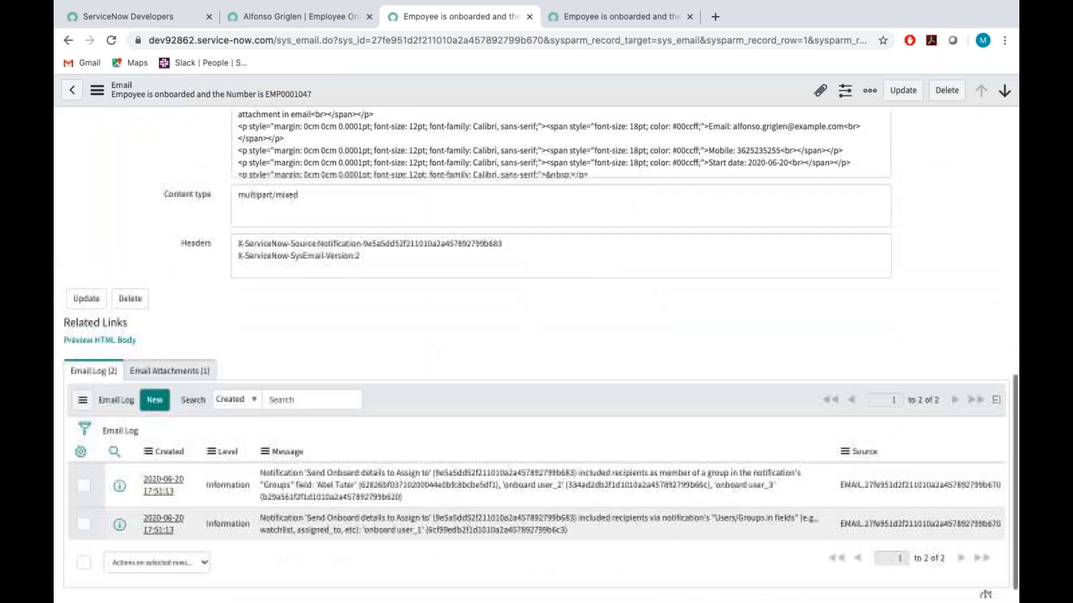
click(203, 354)
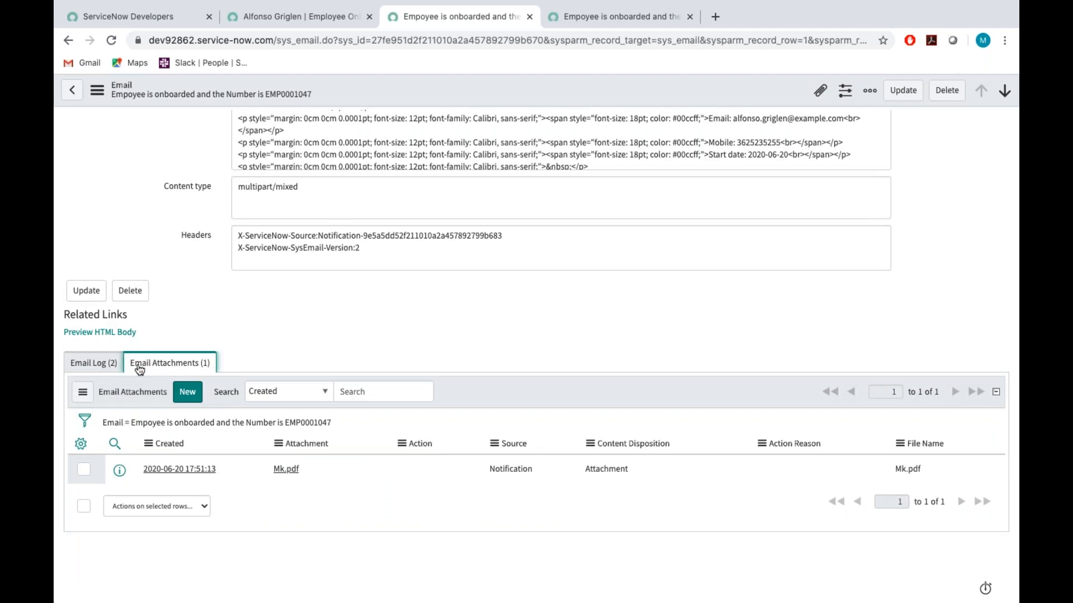
click(119, 364)
click(170, 361)
Preview the email's HTML body once more and review the whole email record down to its related attachments.
click(108, 335)
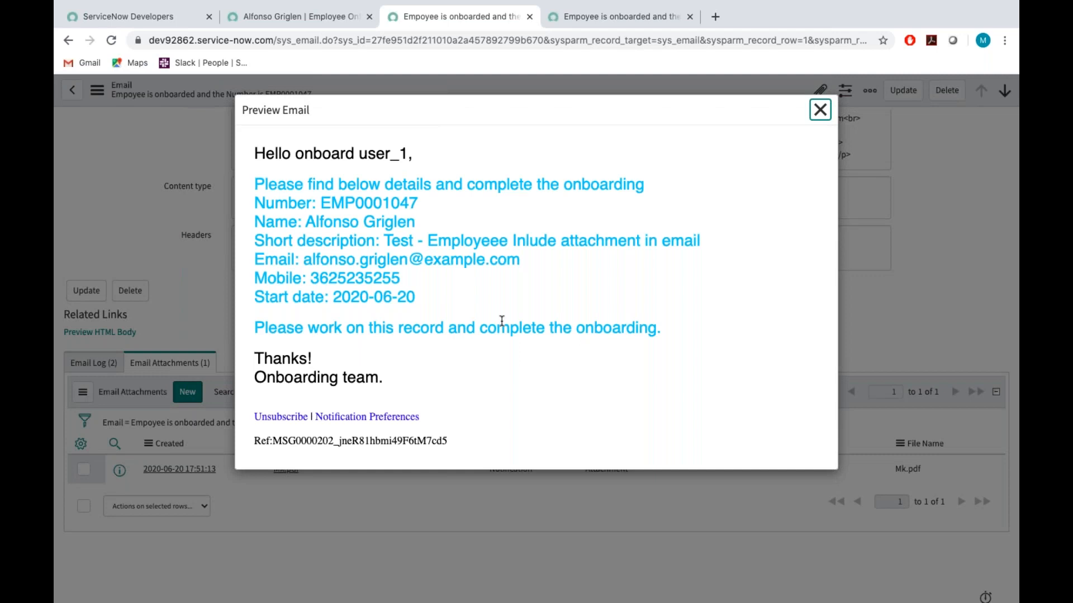
click(820, 110)
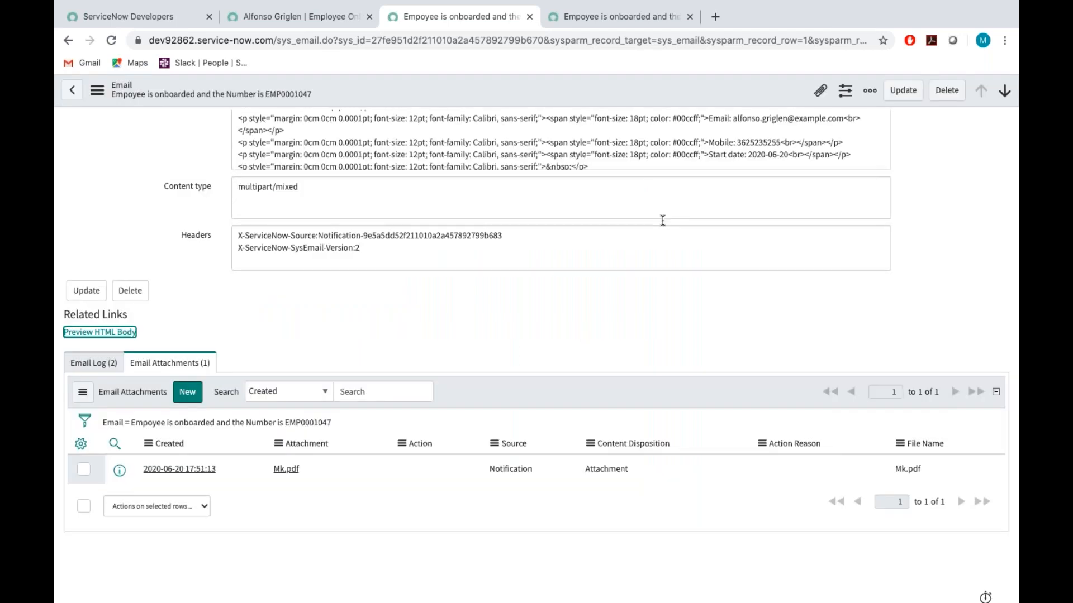
scroll(647, 247, up, 10)
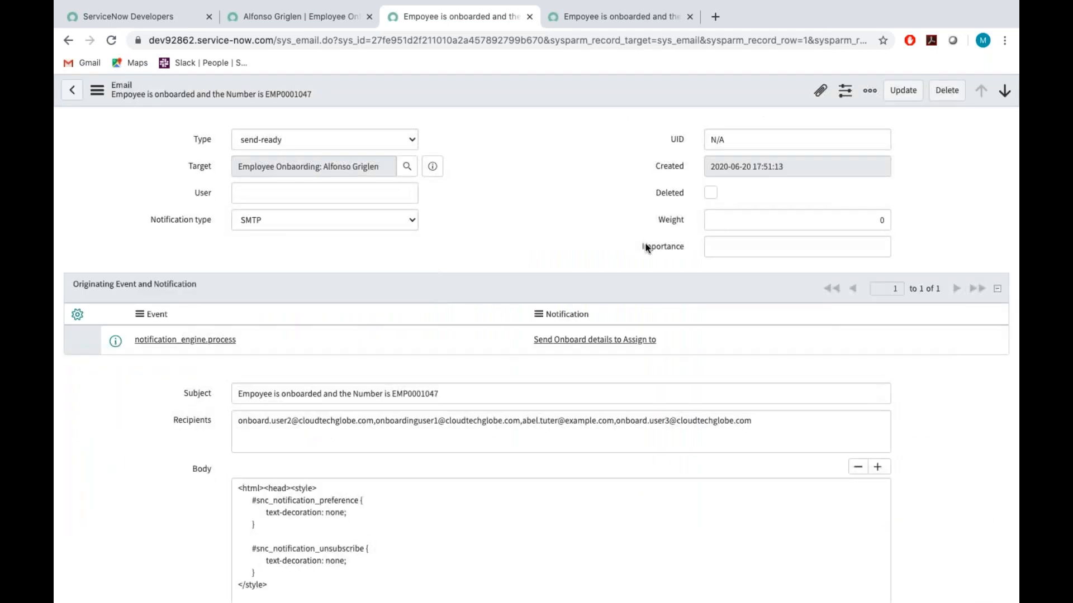
scroll(647, 248, down, 10)
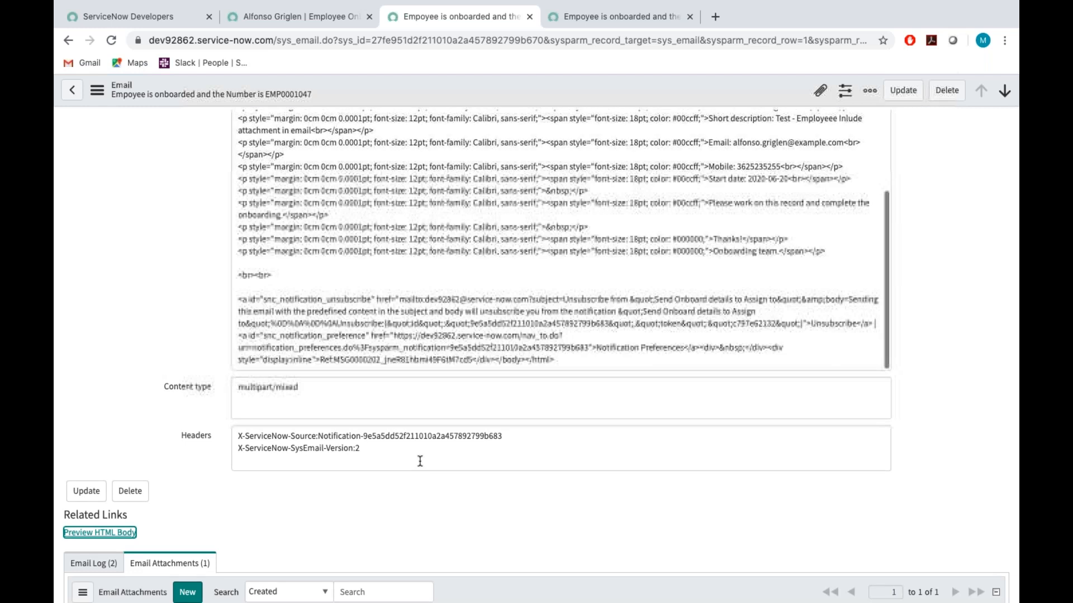
scroll(420, 461, down, 3)
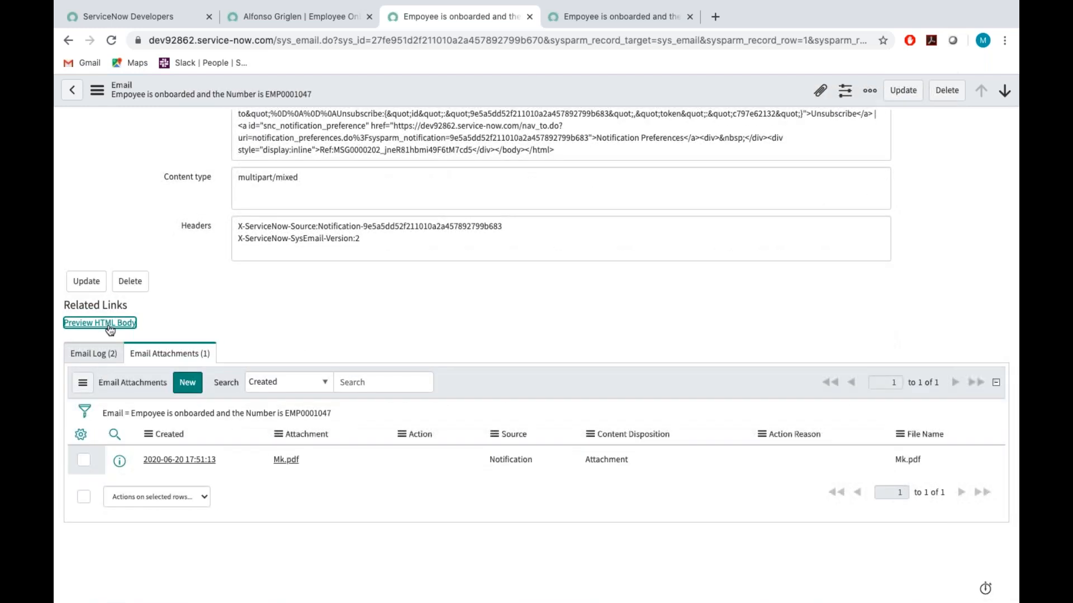
Download Mk.pdf from the email's attachments, open it to review its pages, and close it.
click(84, 353)
click(173, 354)
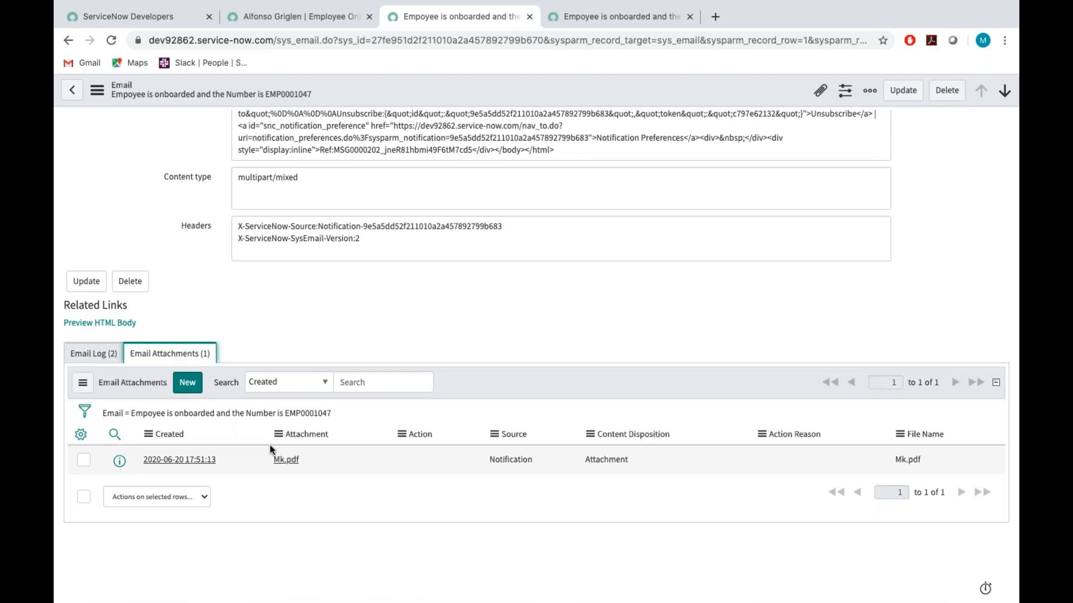
click(288, 462)
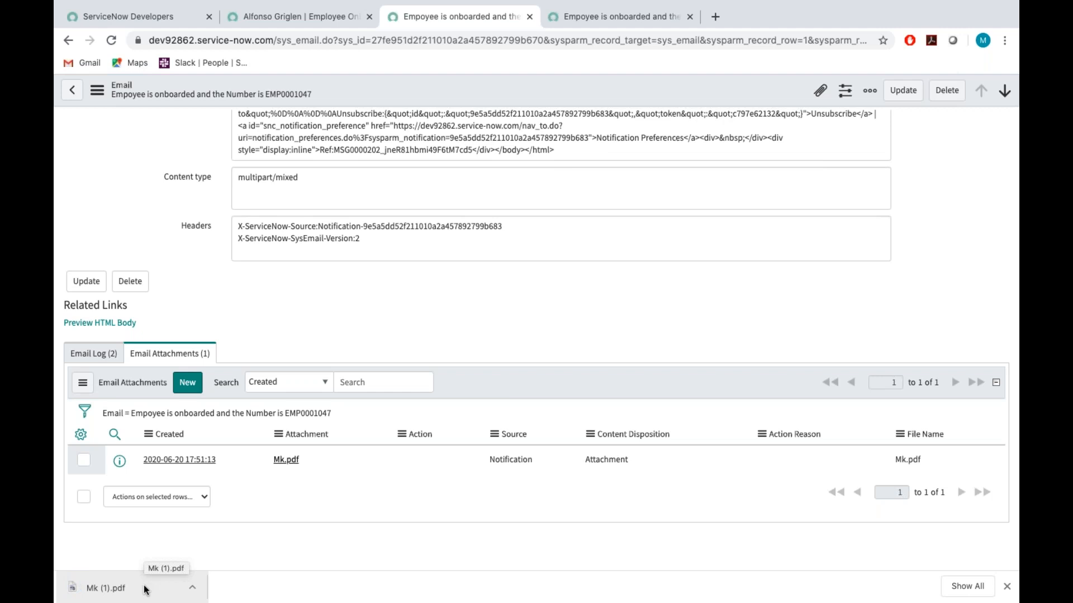
click(141, 584)
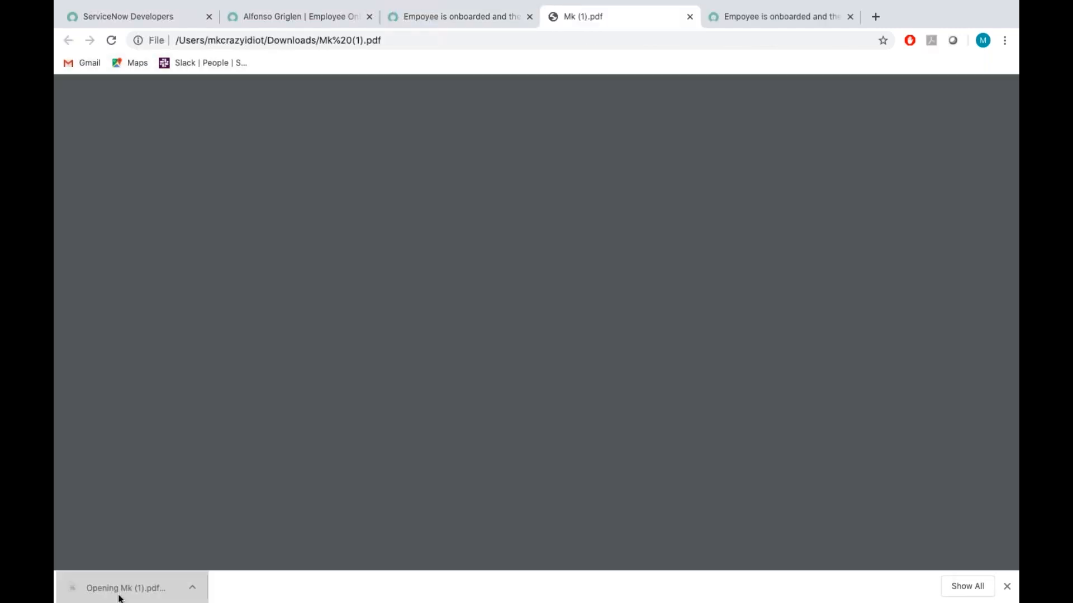
scroll(439, 403, down, 4)
scroll(437, 400, down, 5)
scroll(436, 398, up, 10)
scroll(438, 397, down, 10)
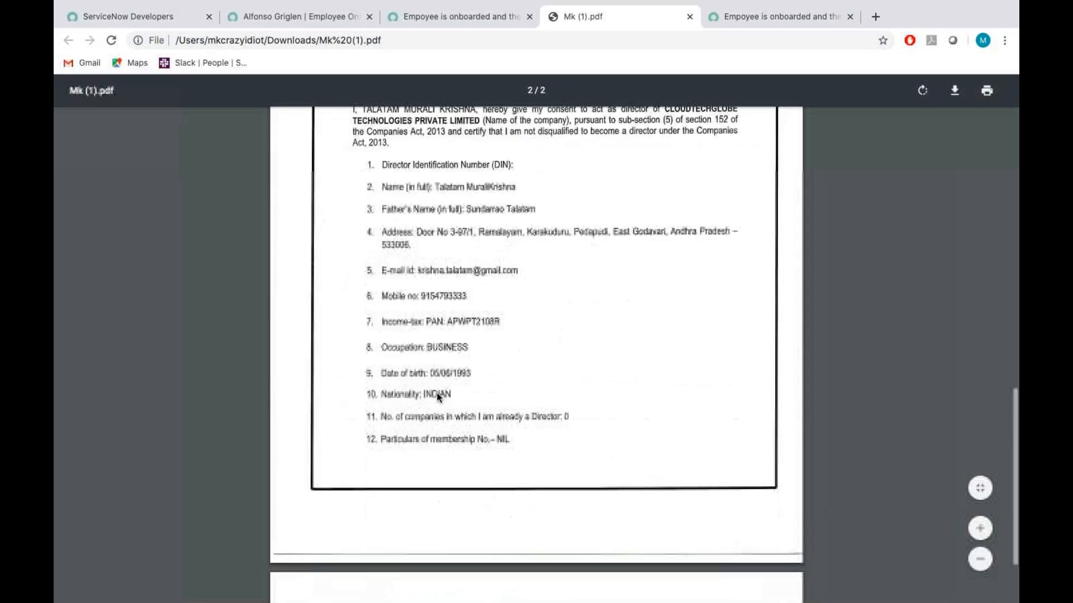
scroll(436, 397, down, 5)
scroll(436, 393, up, 15)
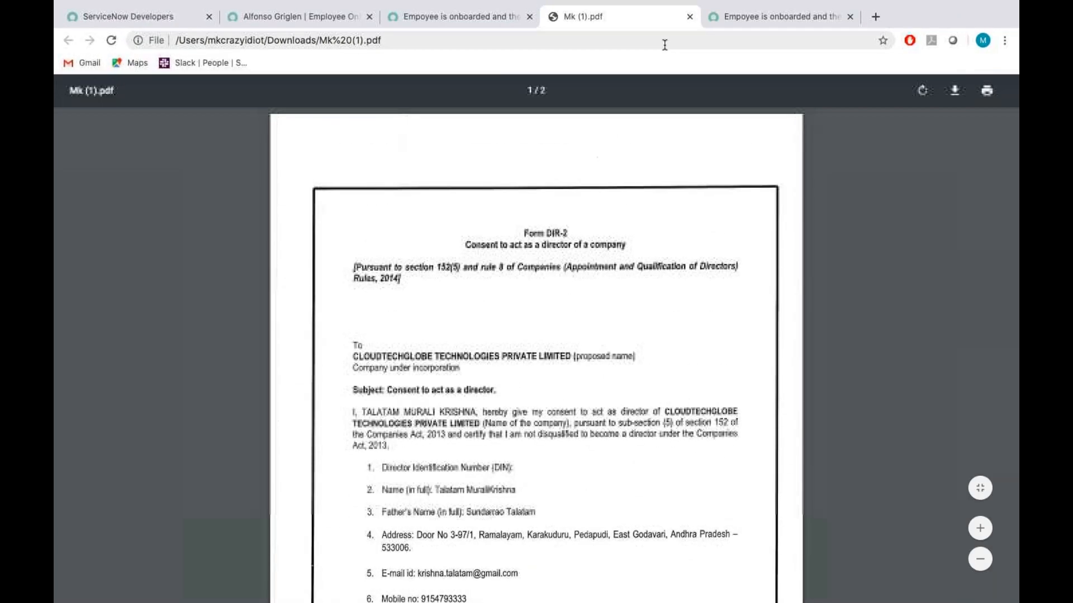
click(690, 17)
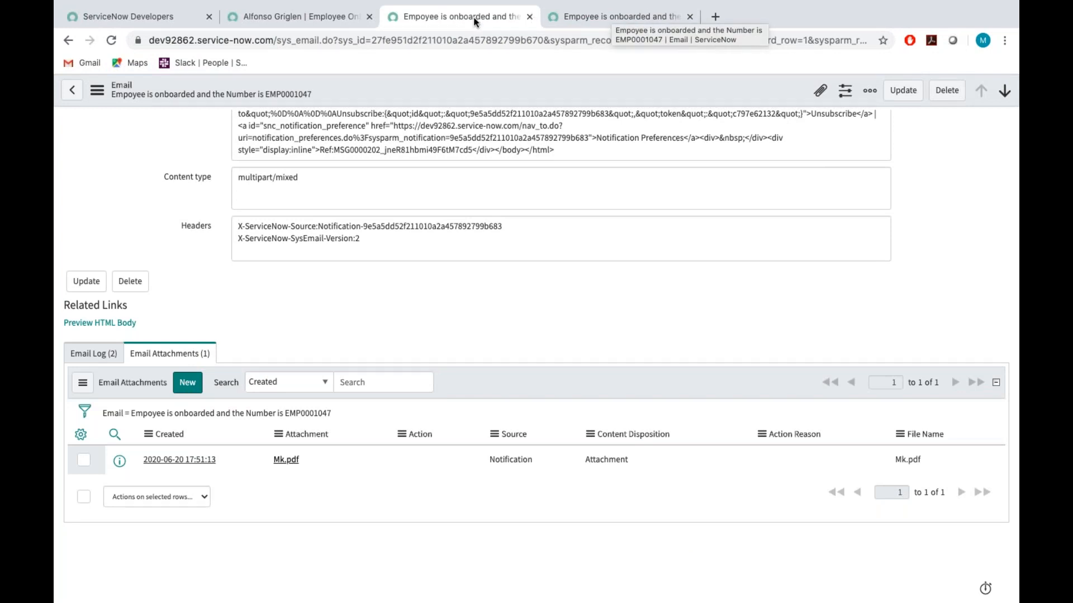
Open the originating "Send Onboard details to Assign to" notification from the email record.
click(324, 16)
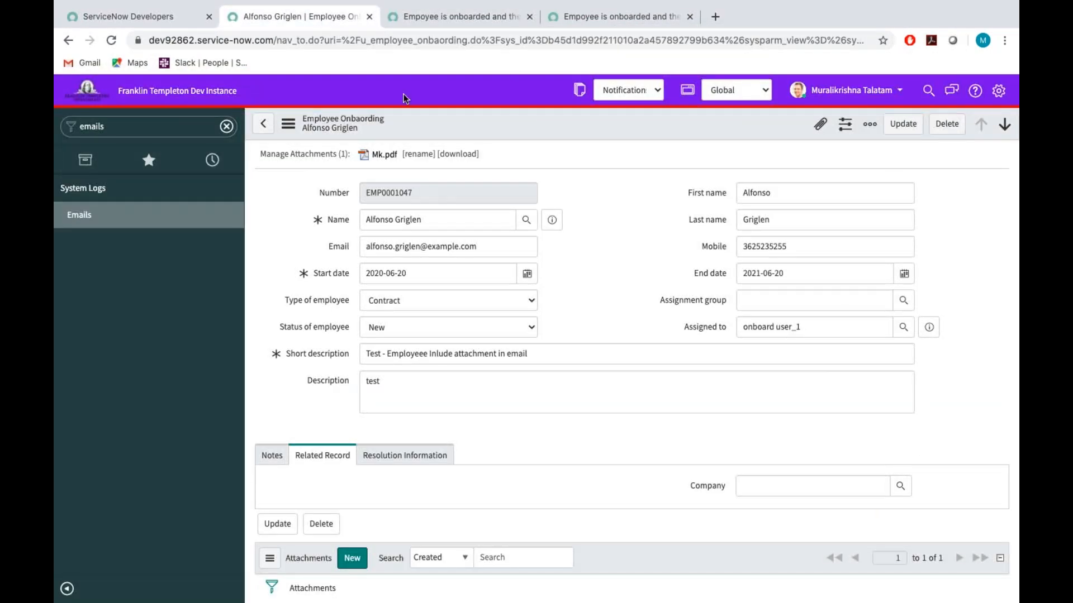
click(125, 132)
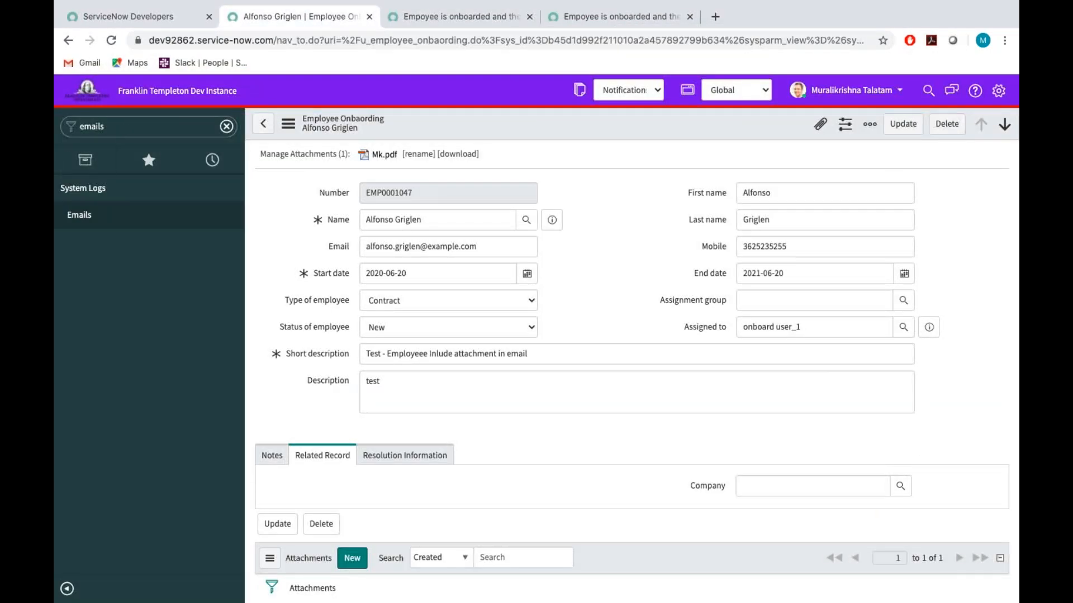
click(588, 18)
scroll(568, 241, up, 15)
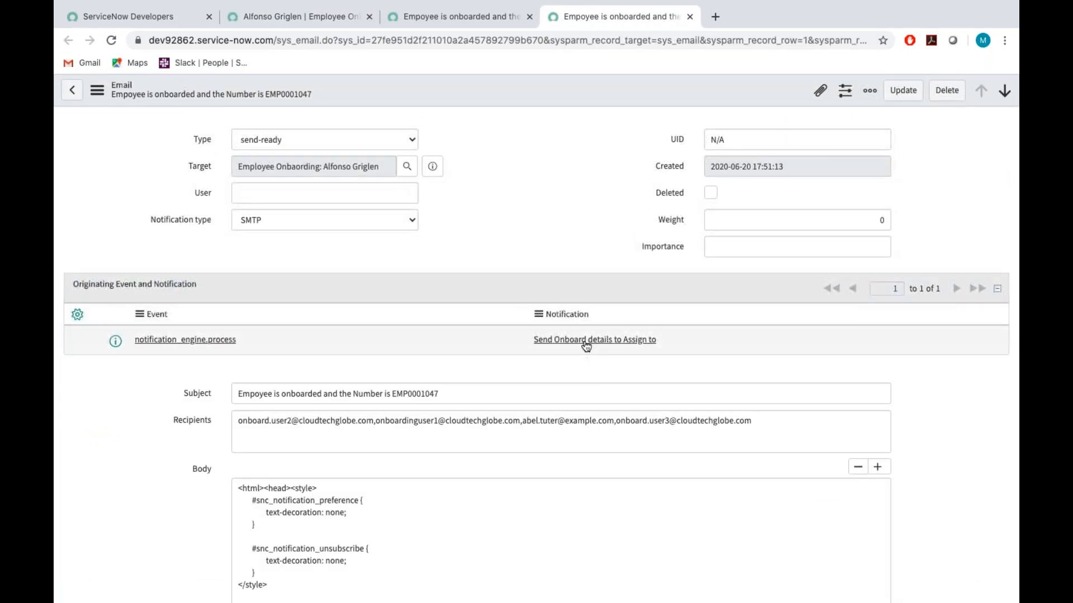
click(588, 340)
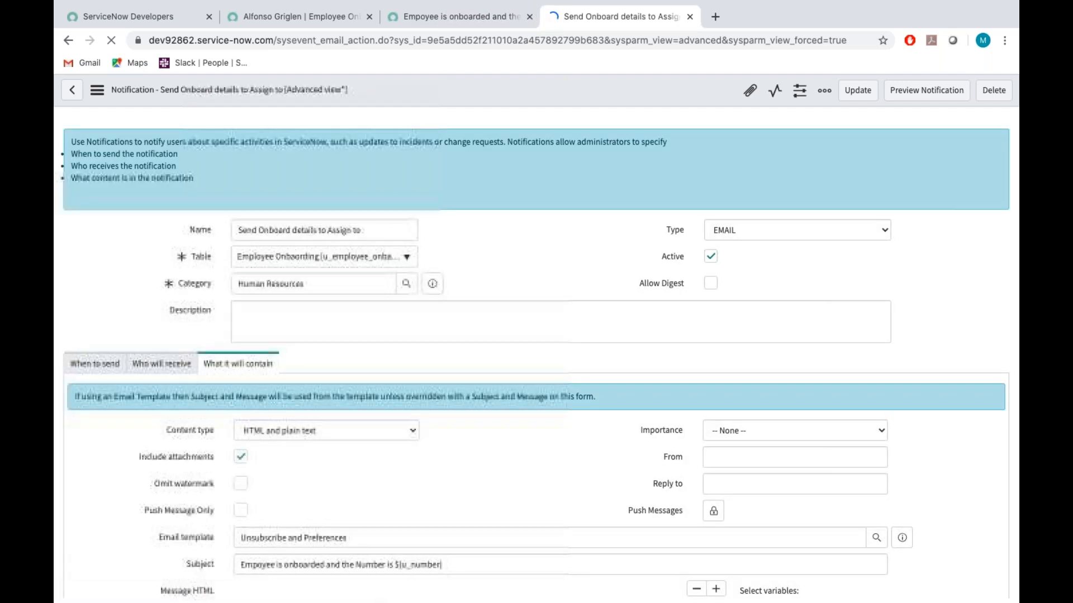
Try High as the Importance of the notification's content and settle on Low.
scroll(579, 441, down, 2)
click(730, 342)
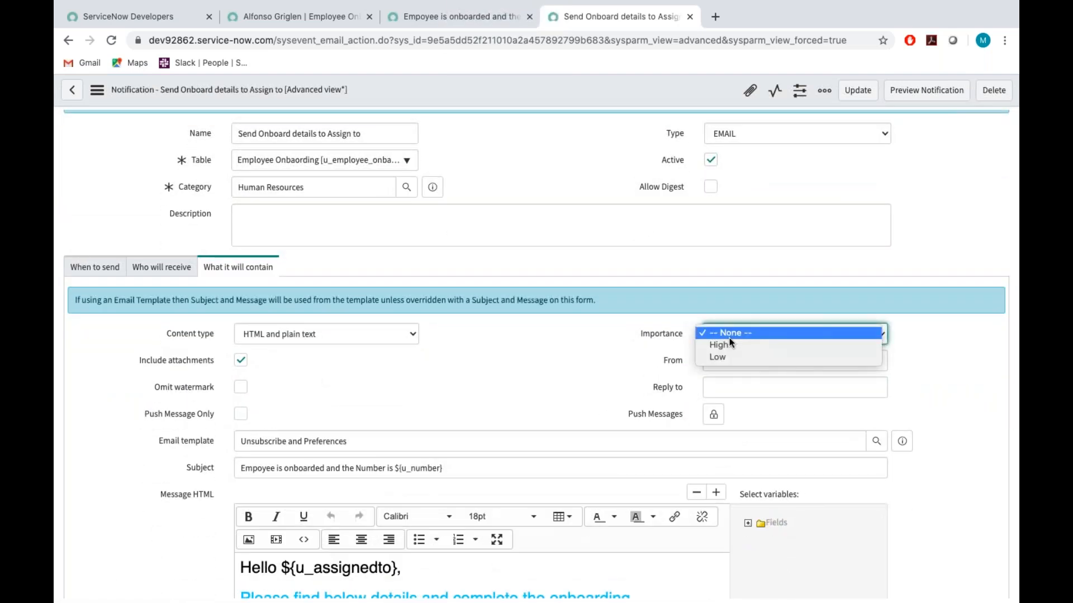
click(729, 342)
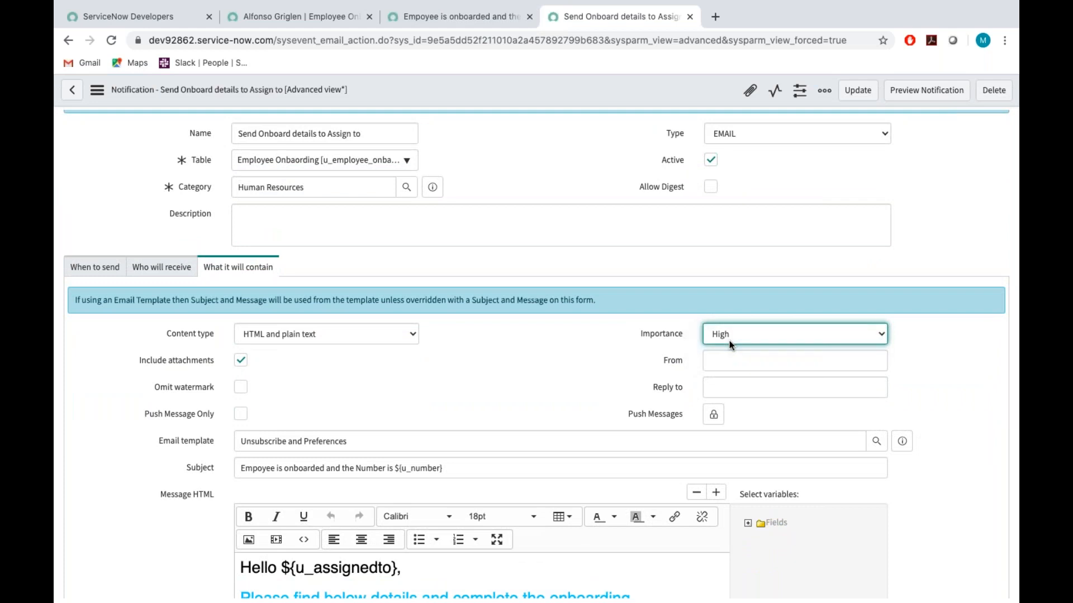
click(729, 340)
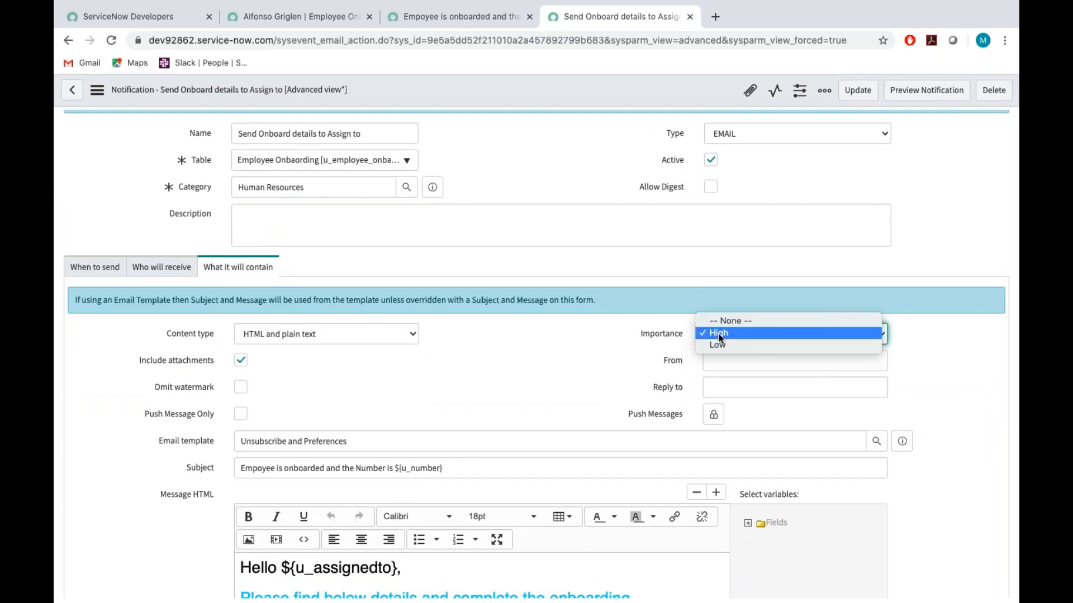
click(729, 344)
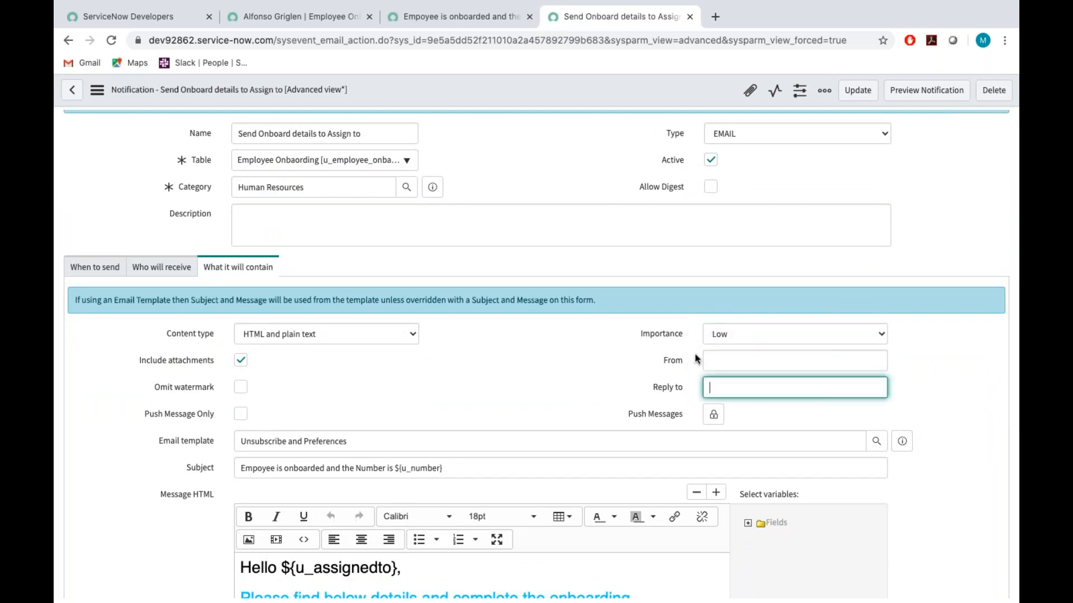
Enter the company's info e-mail address as the notification's From address.
click(715, 358)
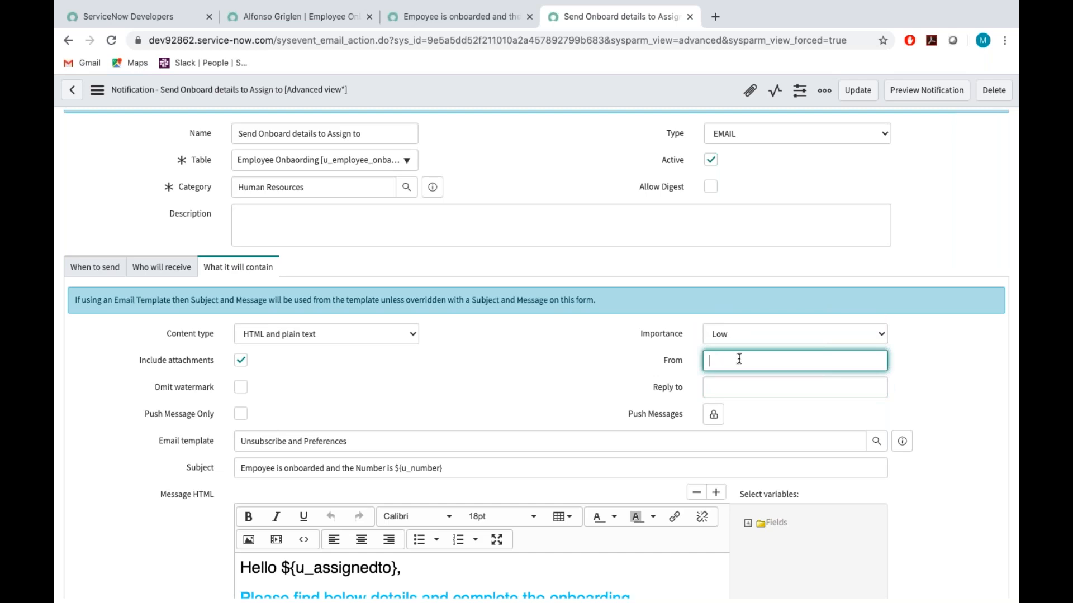
text(cloudtechb)
key(BackSpace)
text(globetechnologies.com)
click(708, 361)
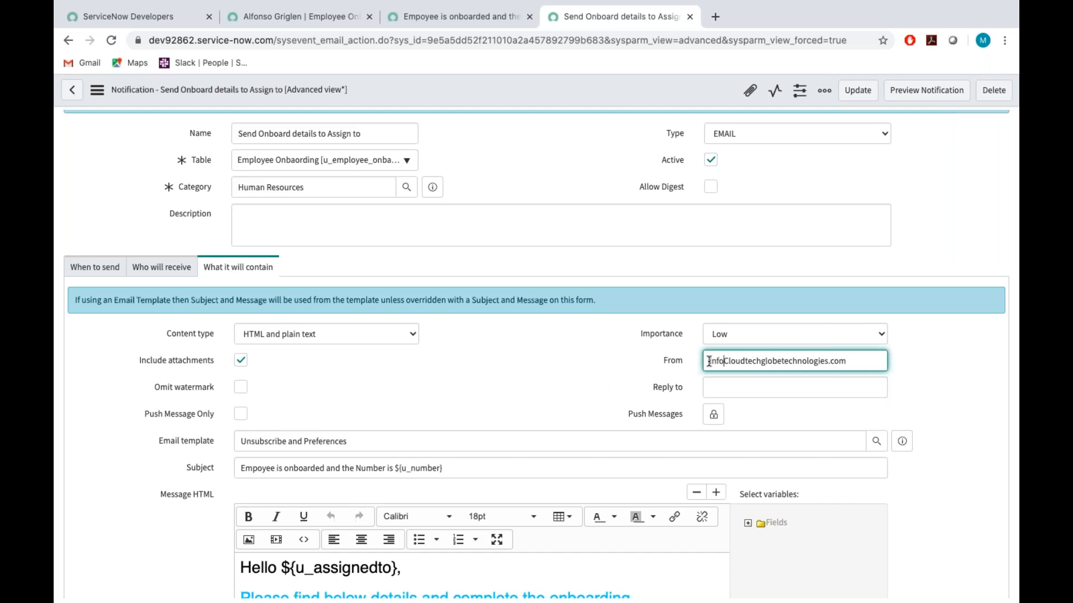
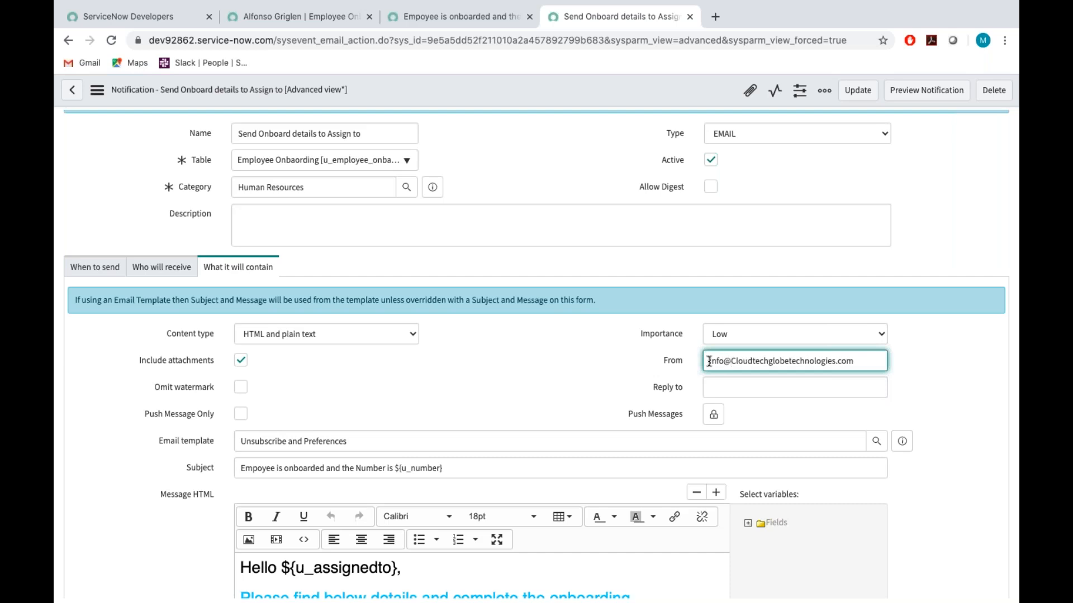
Copy the From address into Reply to and check the available Content type options without changing them.
click(725, 391)
triple_click(752, 362)
key(ctrl+c)
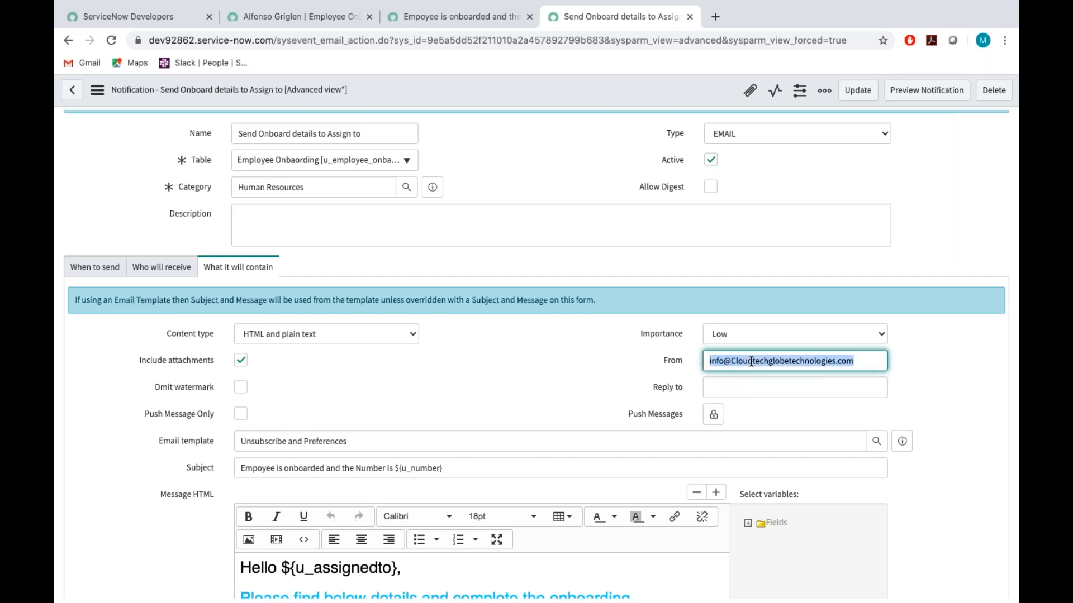
click(728, 385)
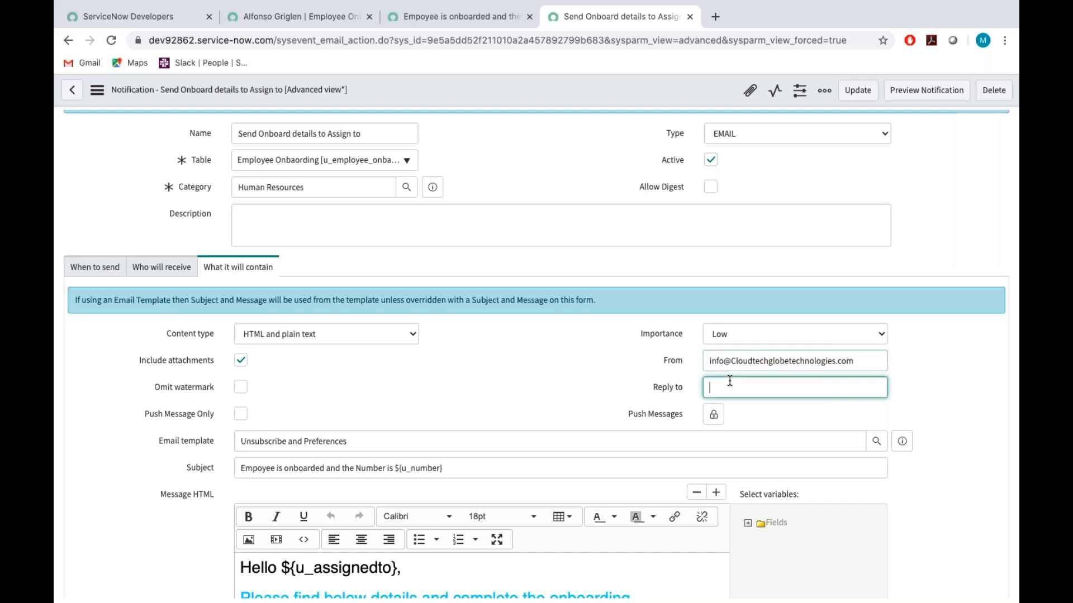
key(ctrl+v)
click(414, 334)
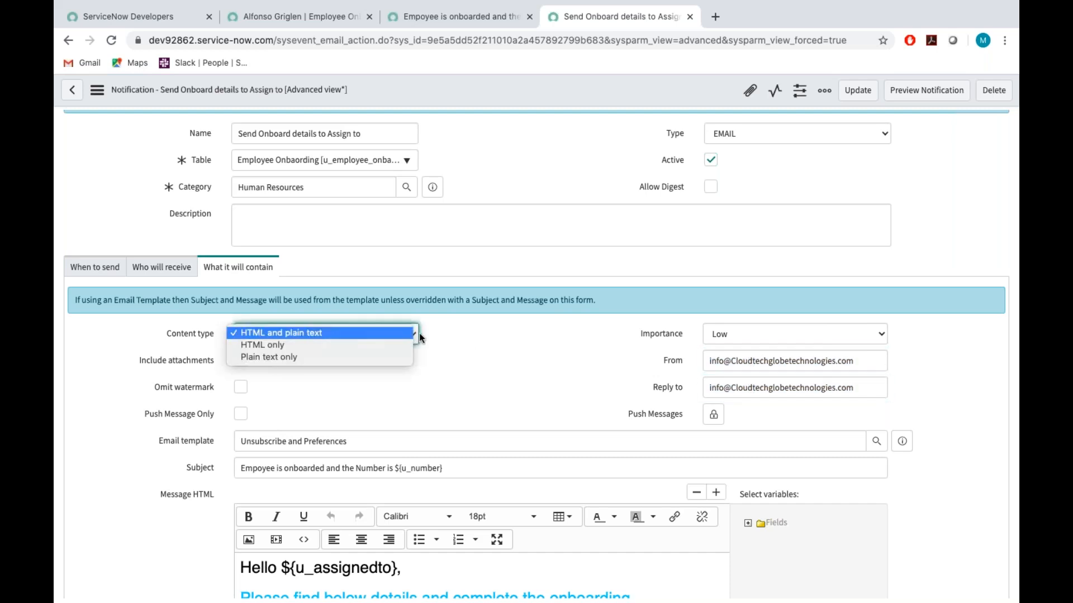
click(485, 347)
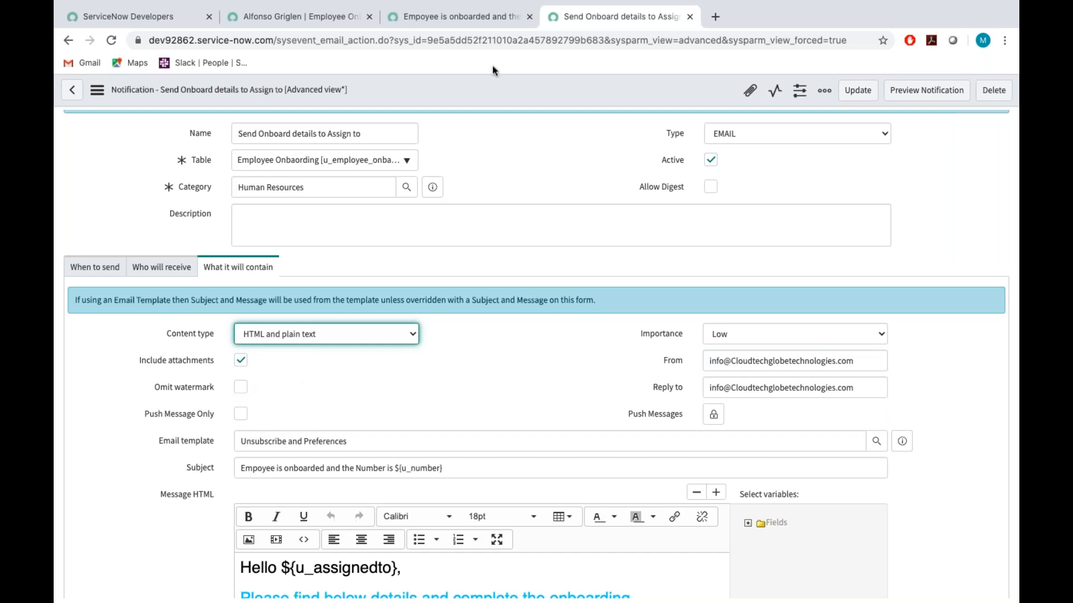
Preview the generated email's HTML body and highlight the Ref watermark line at its end.
click(469, 19)
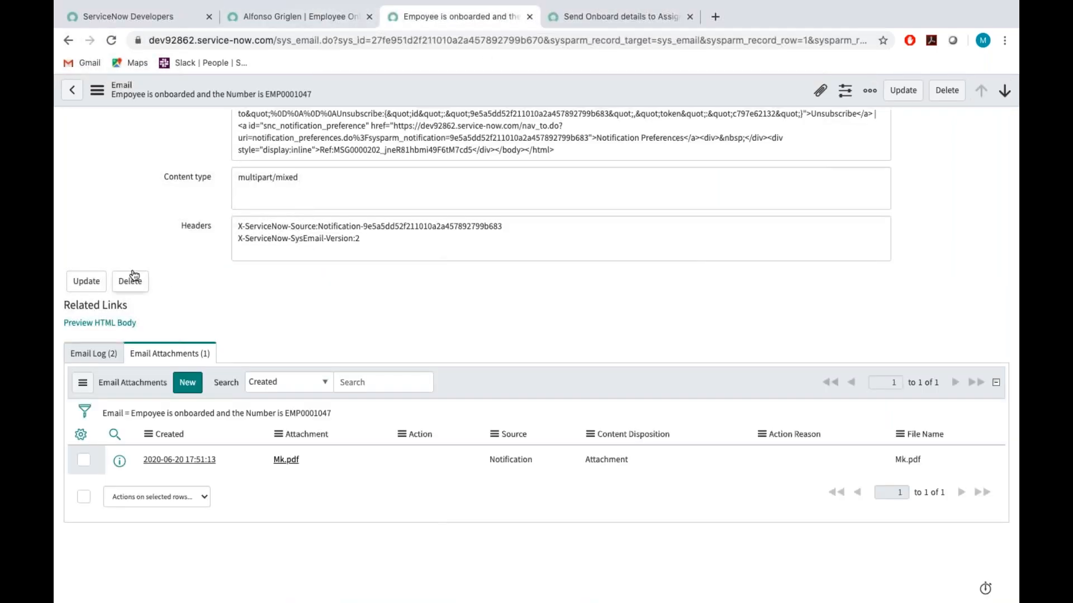
click(106, 324)
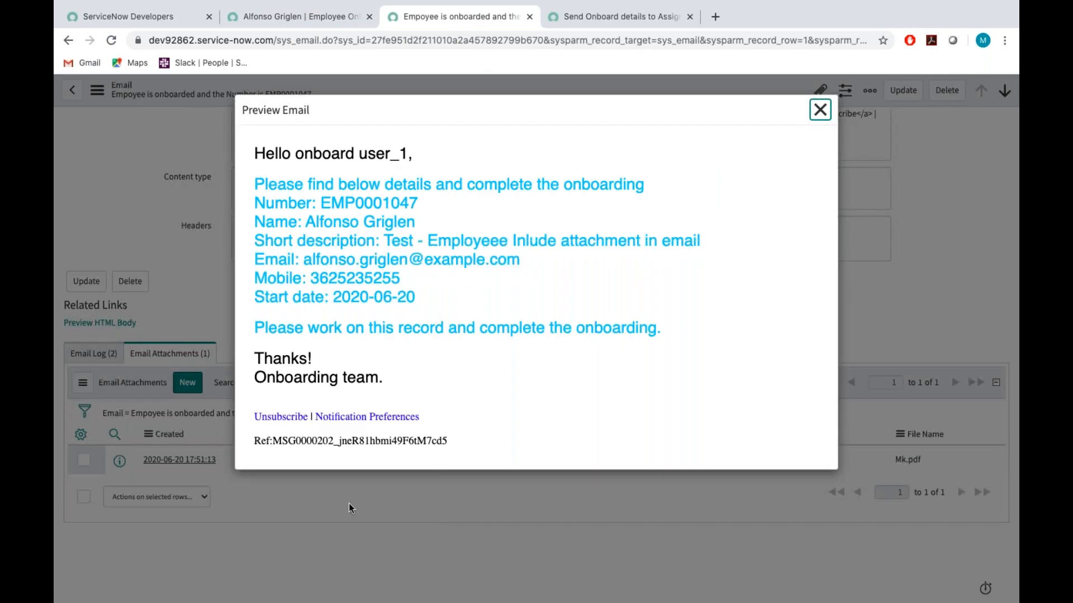
drag(275, 441, 451, 441)
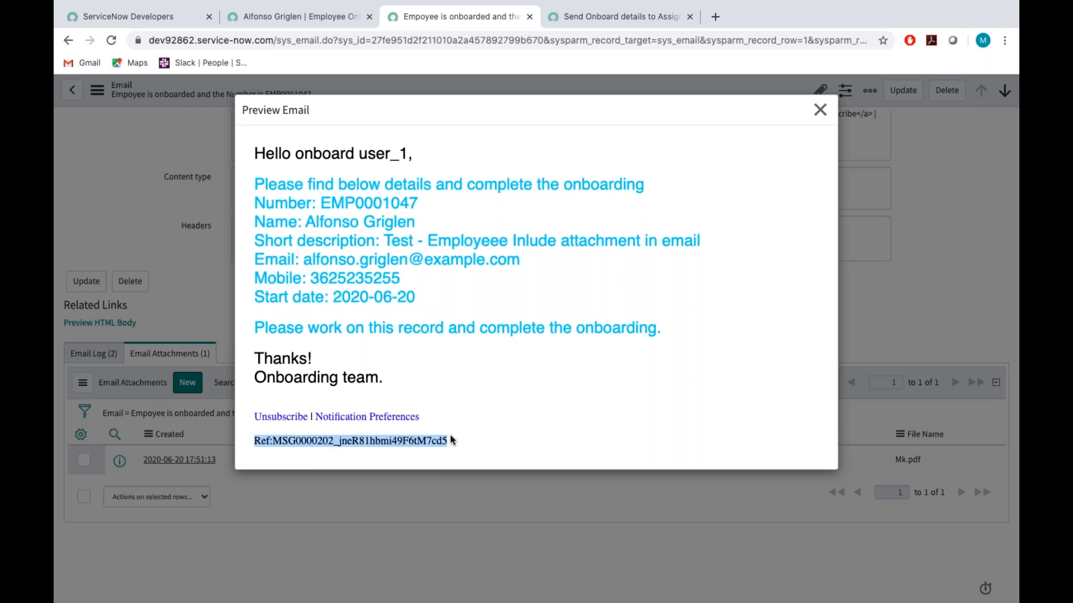
Enable Omit watermark on the "Send Onboard details to Assign to" notification and save the record.
click(599, 20)
click(241, 387)
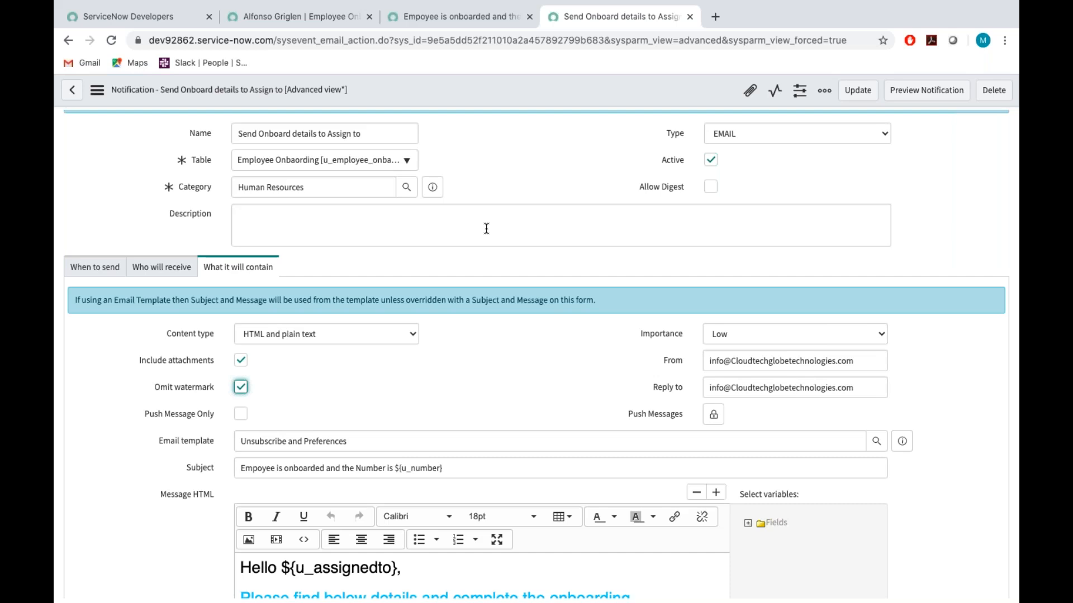
scroll(486, 229, up, 2)
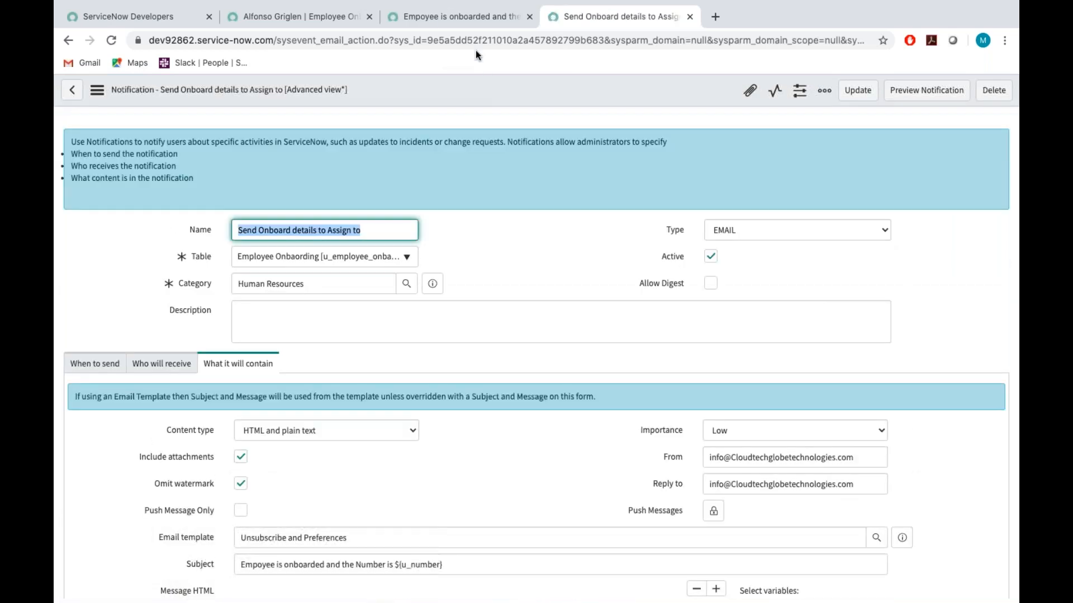
Close the email preview, look at the employee onboarding record, and return to the notification.
click(461, 17)
key(Escape)
click(322, 19)
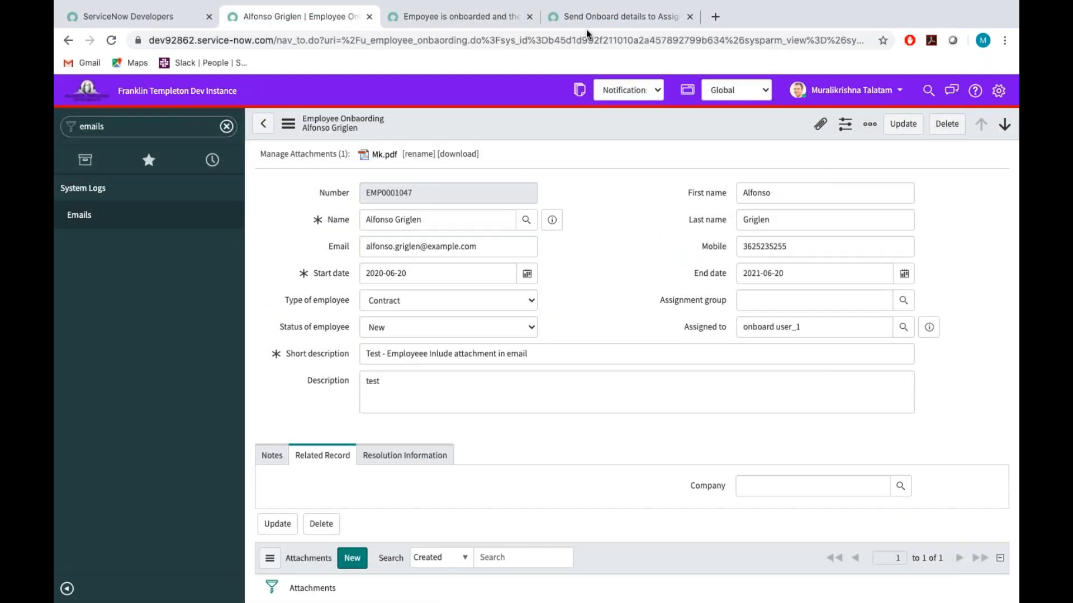
click(591, 18)
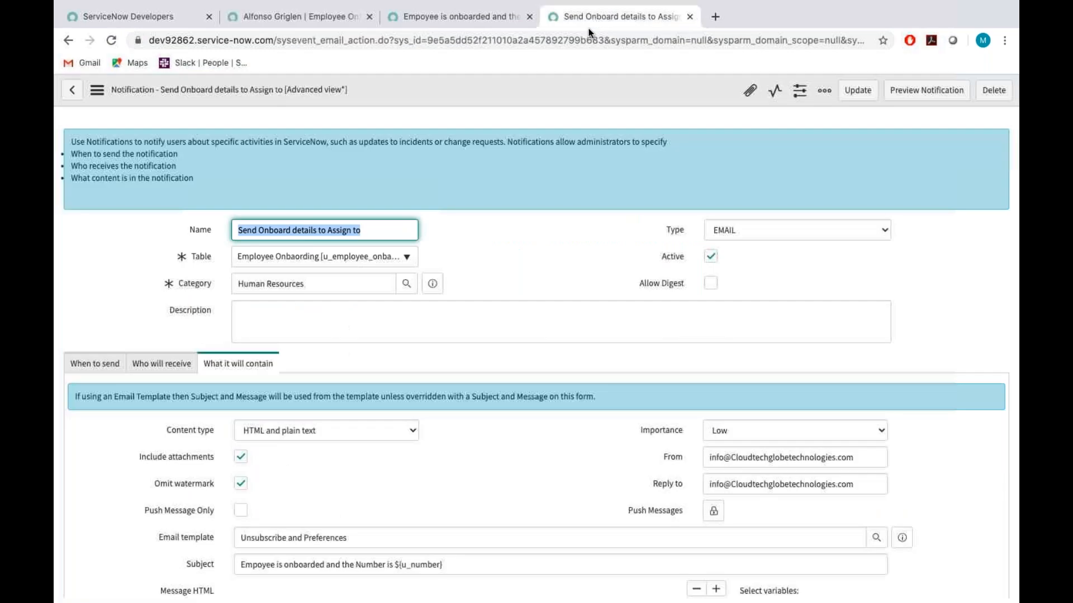
Set the notification's sending condition to Assigned to changes.
scroll(368, 311, down, 3)
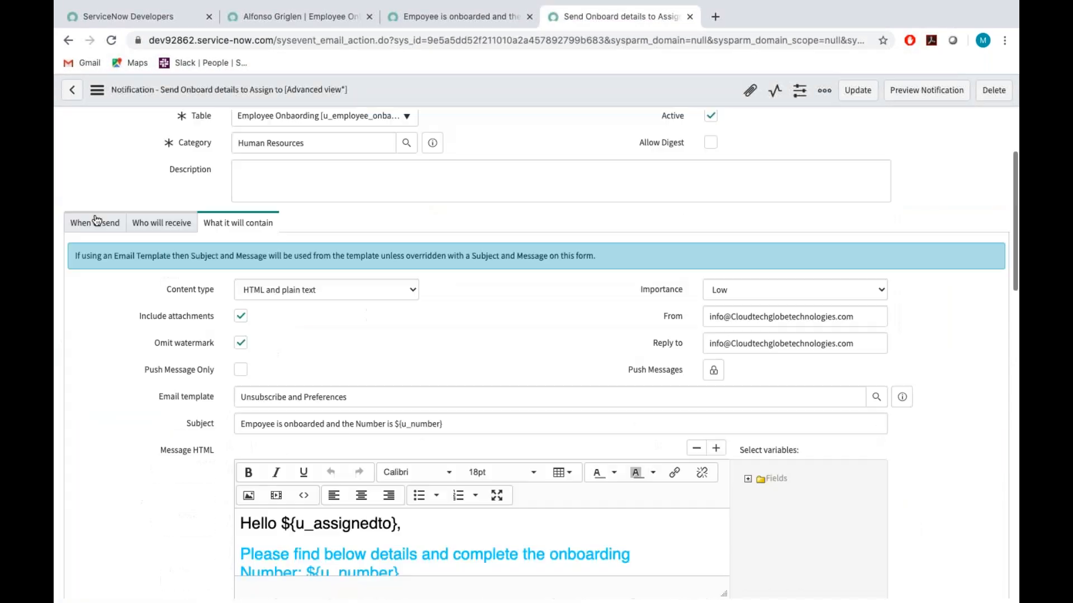
click(104, 221)
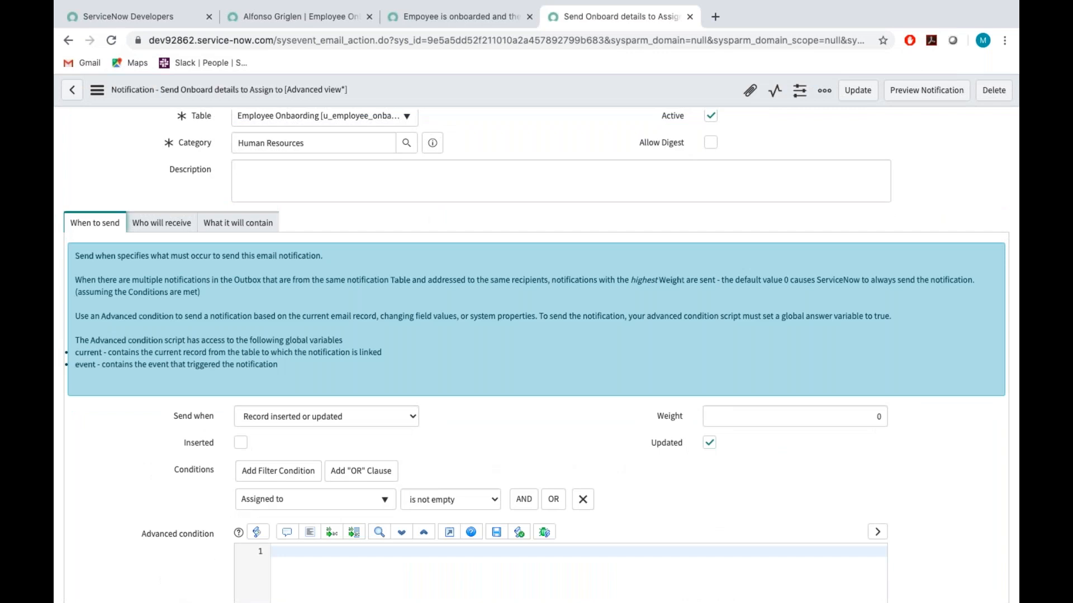
scroll(536, 352, down, 1)
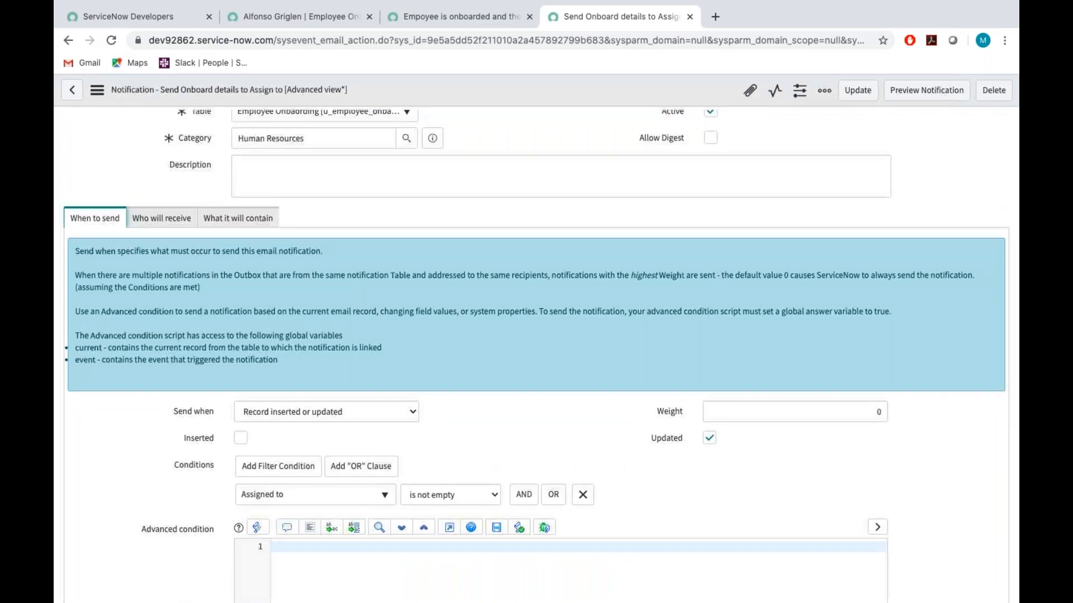
scroll(536, 330, down, 3)
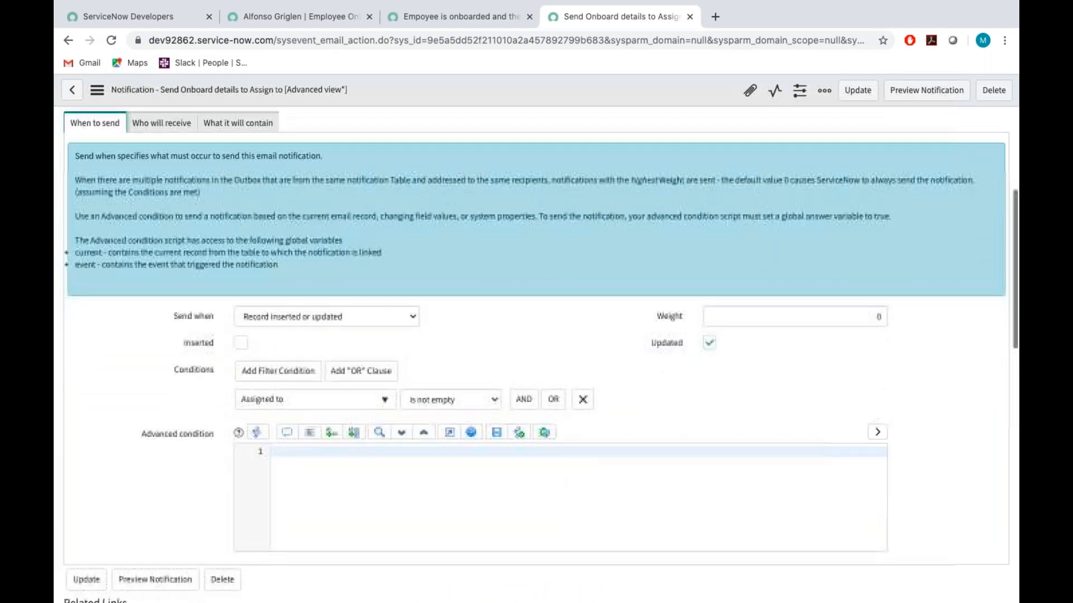
click(451, 399)
click(425, 508)
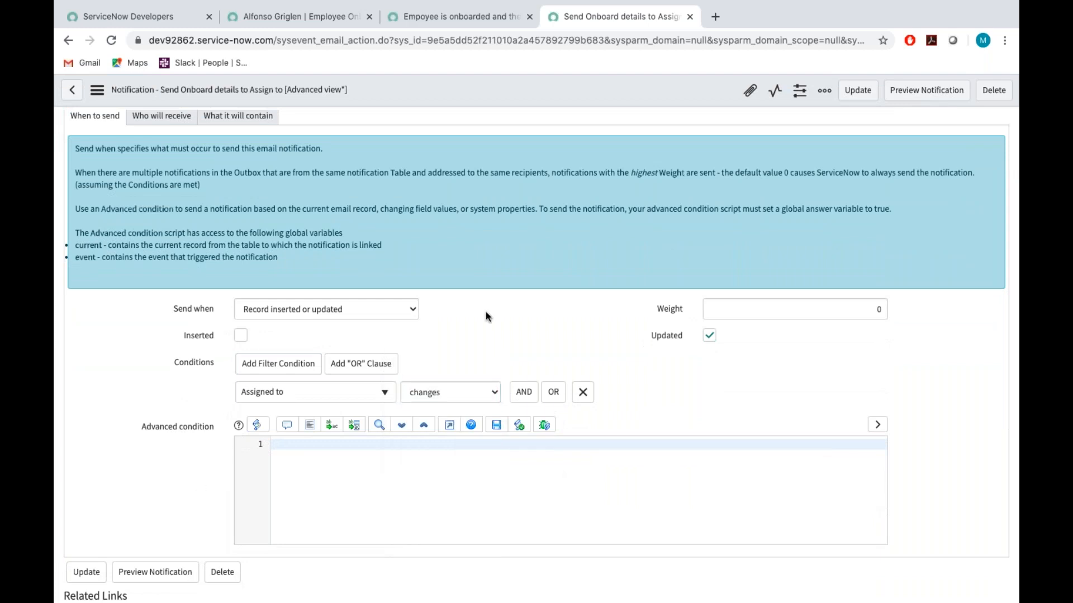
scroll(486, 317, up, 1)
scroll(486, 317, up, 2)
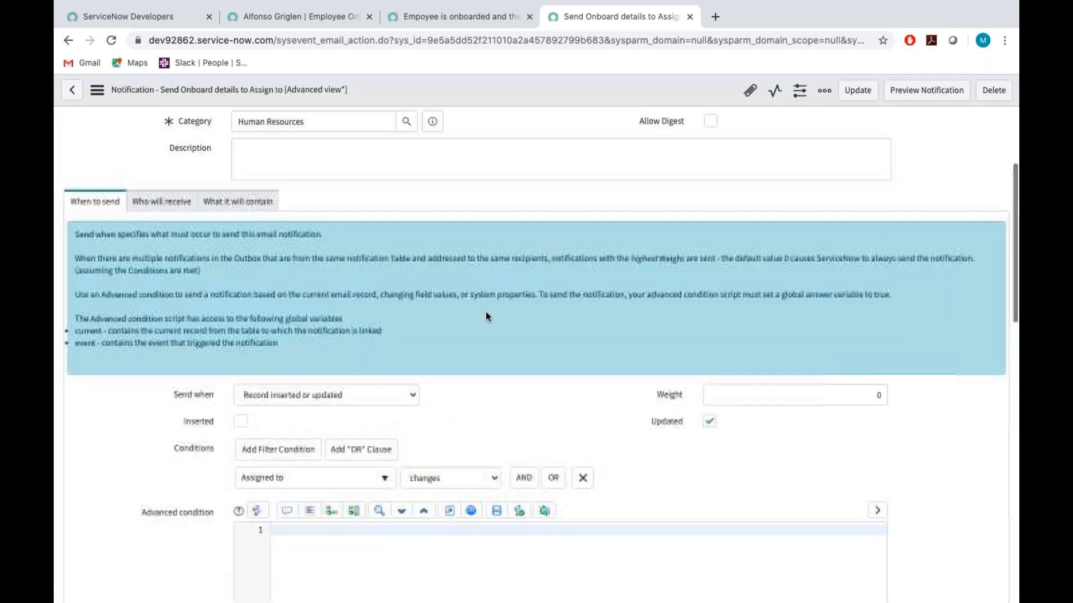
Save the "Send Onboard details to Assign to" notification with its updated sending condition.
scroll(484, 317, up, 5)
right_click(576, 91)
click(587, 97)
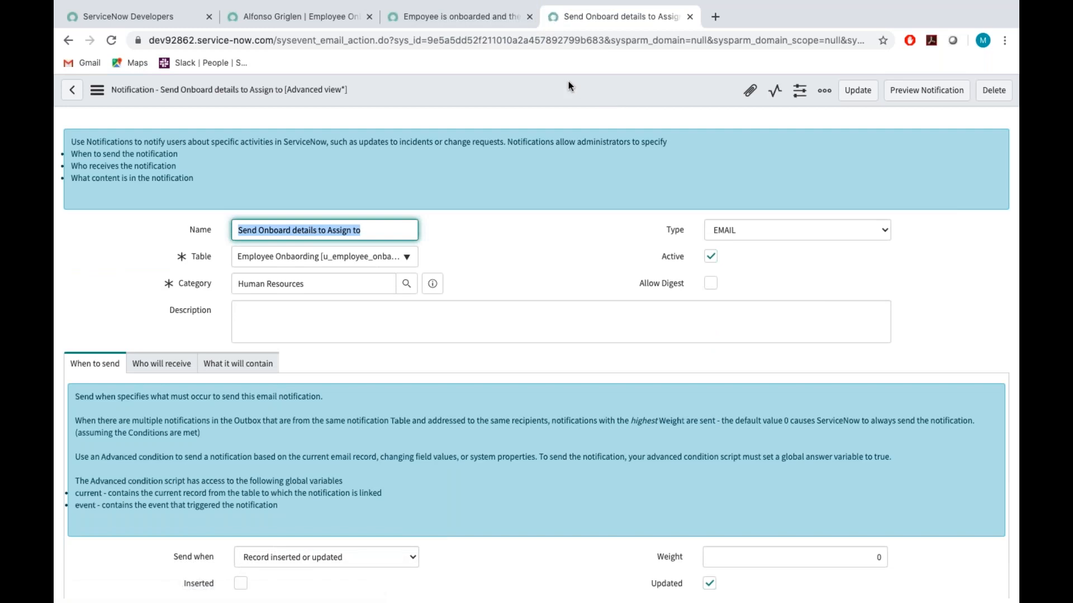
click(568, 81)
right_click(568, 81)
click(587, 88)
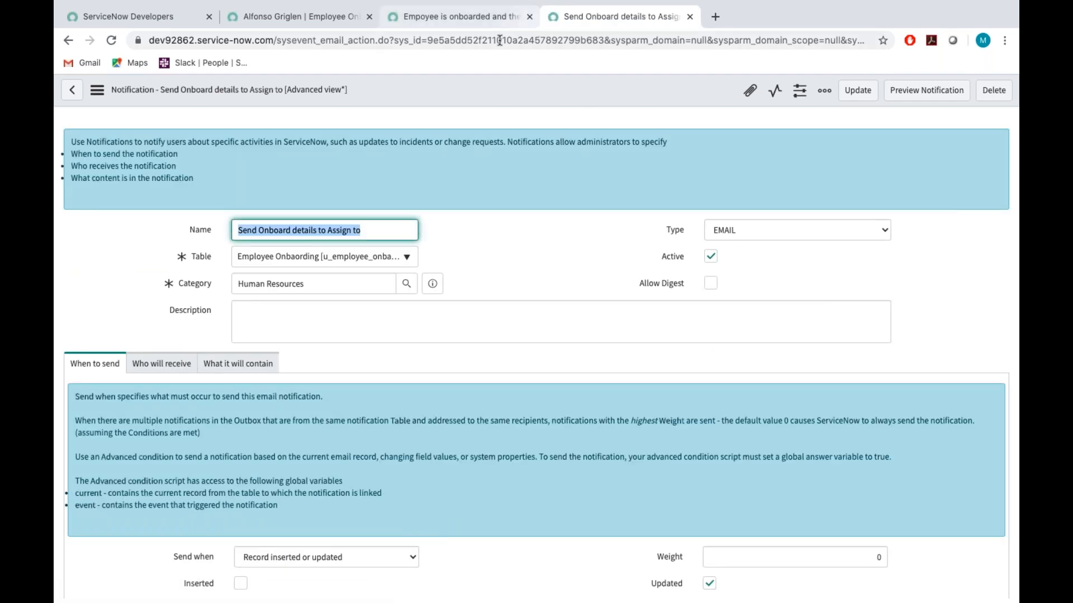
Replace the Assigned to user on employee onboarding record EMP0001047 with the first recently selected user and save the record.
click(302, 16)
click(876, 331)
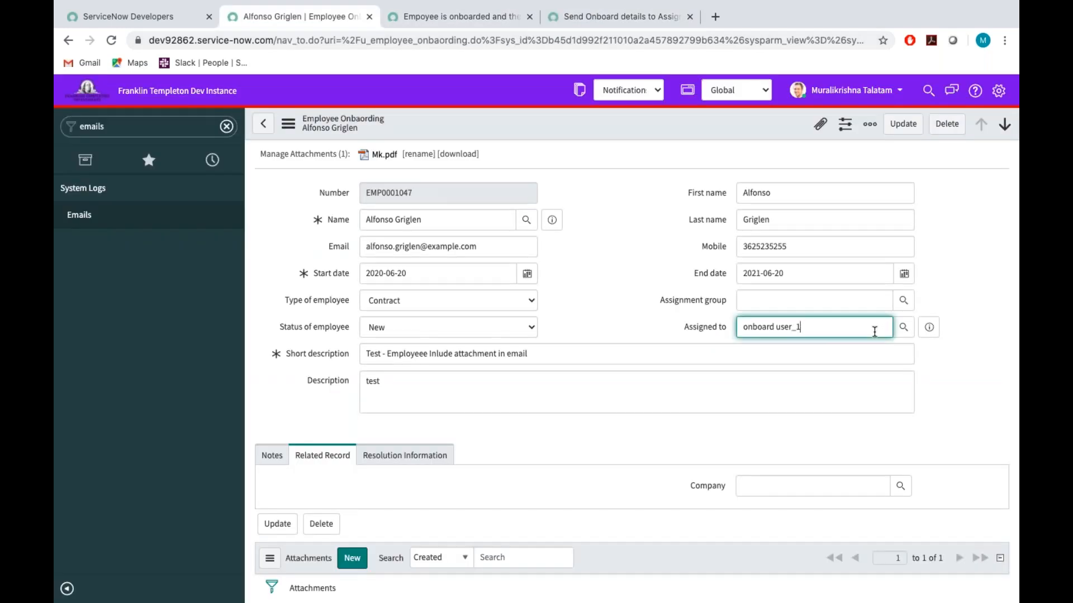
key(BackSpace)
key(BackSpace)
key(BackSpace)
key(BackSpace)
key(BackSpace)
key(BackSpace)
key(BackSpace)
click(855, 322)
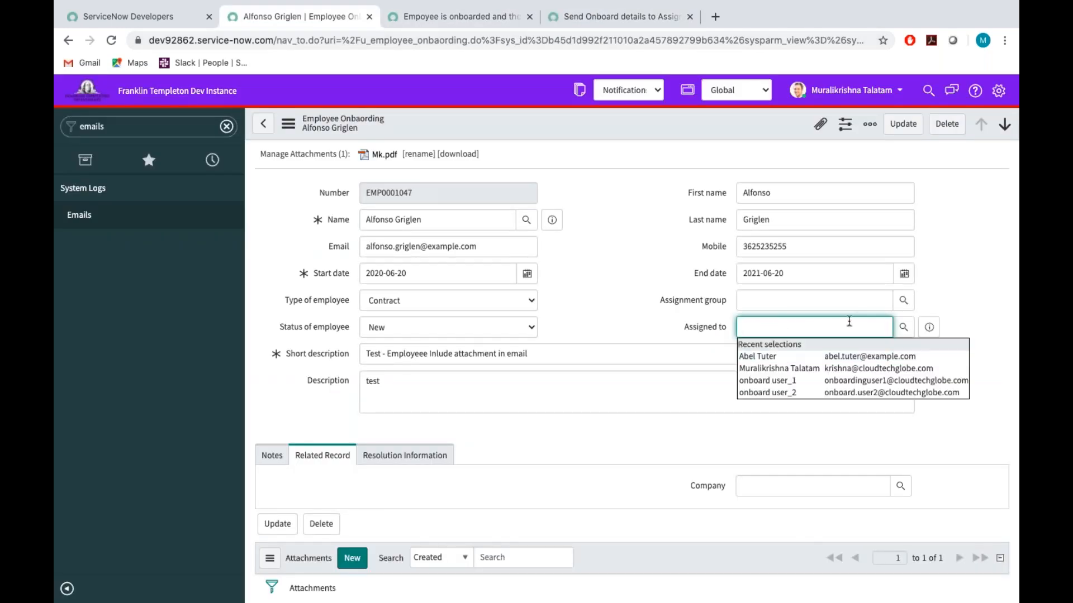
click(781, 357)
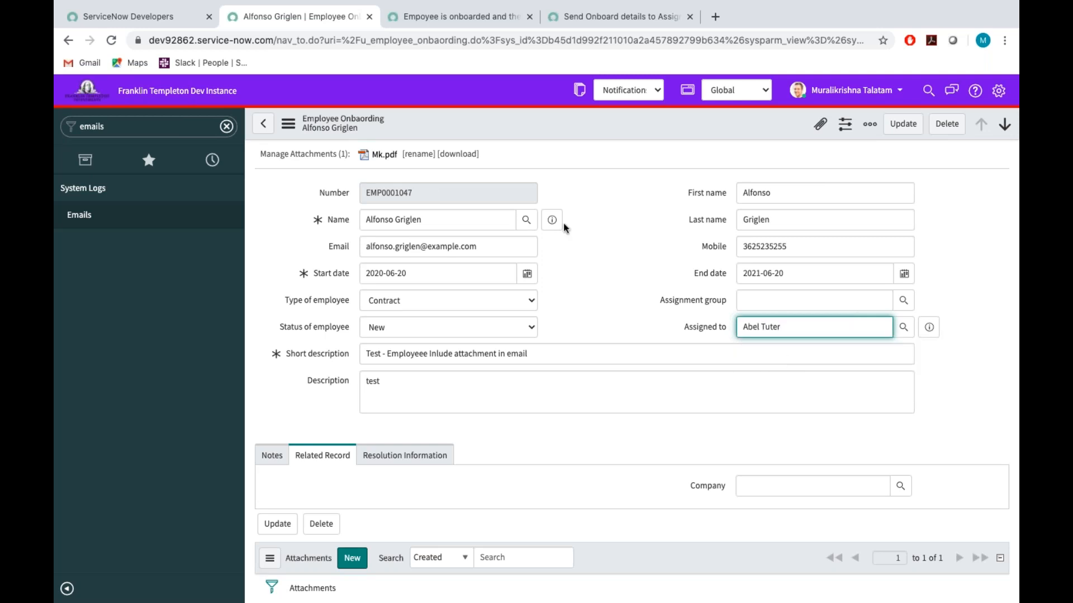
right_click(574, 121)
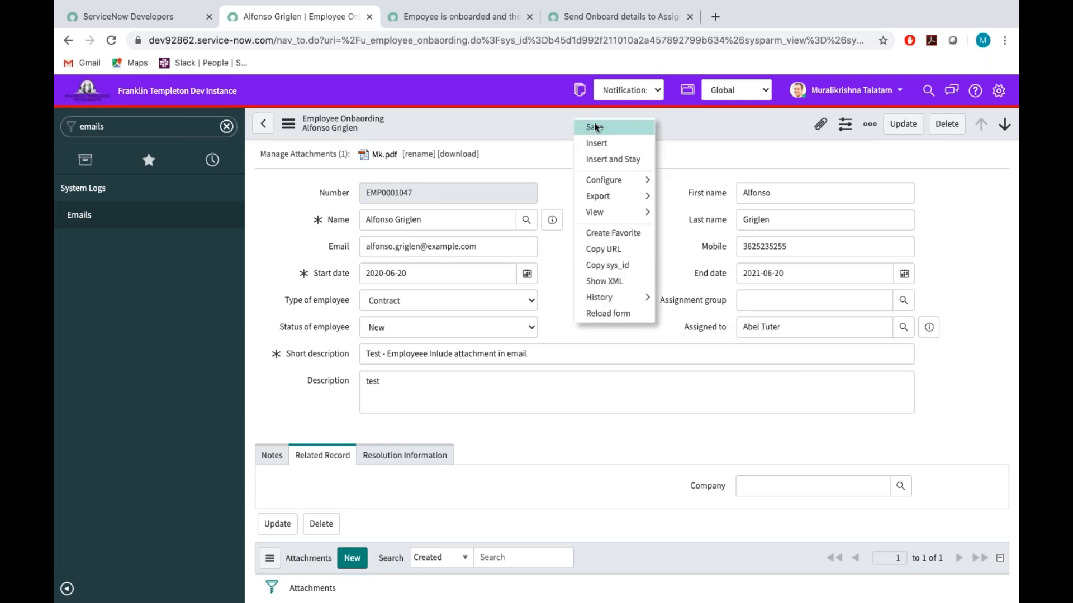
click(596, 127)
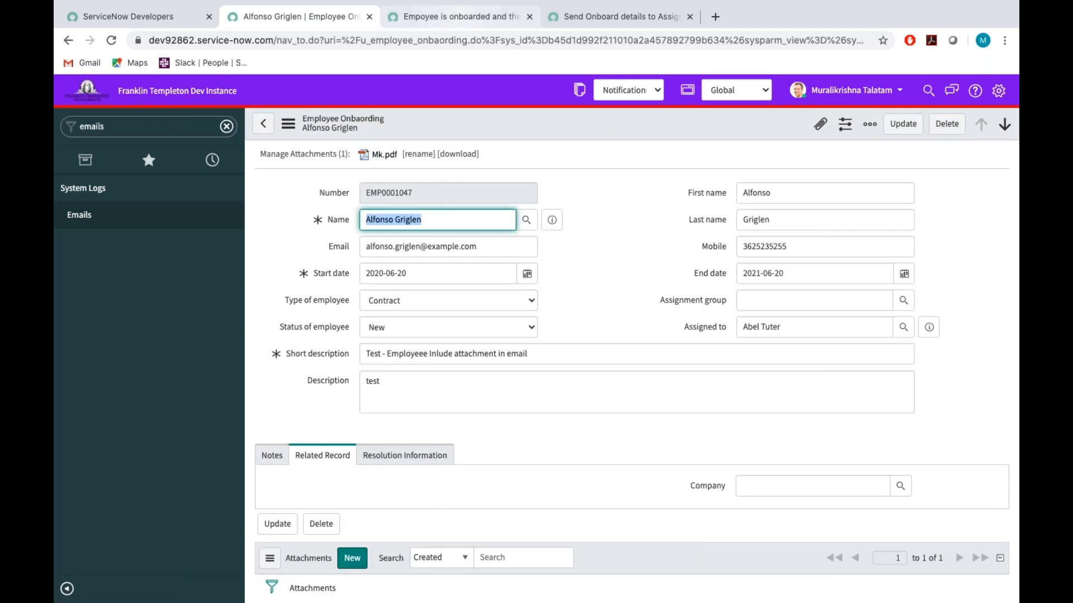
Open the system email log in a new tab, open the newest EMP0001047 email and preview its HTML body.
super+click(79, 218)
click(407, 18)
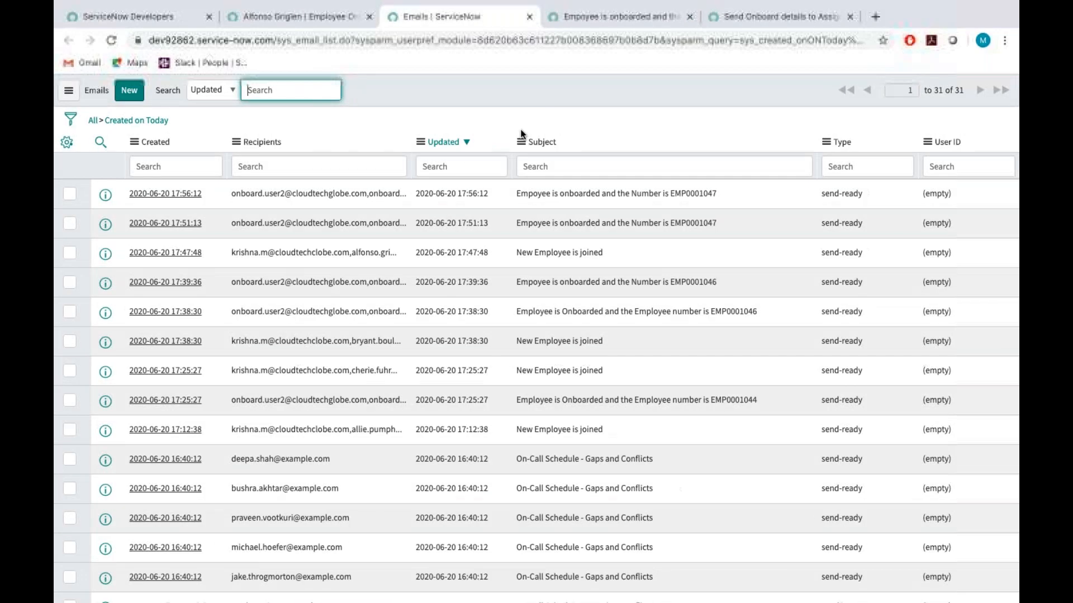
click(167, 194)
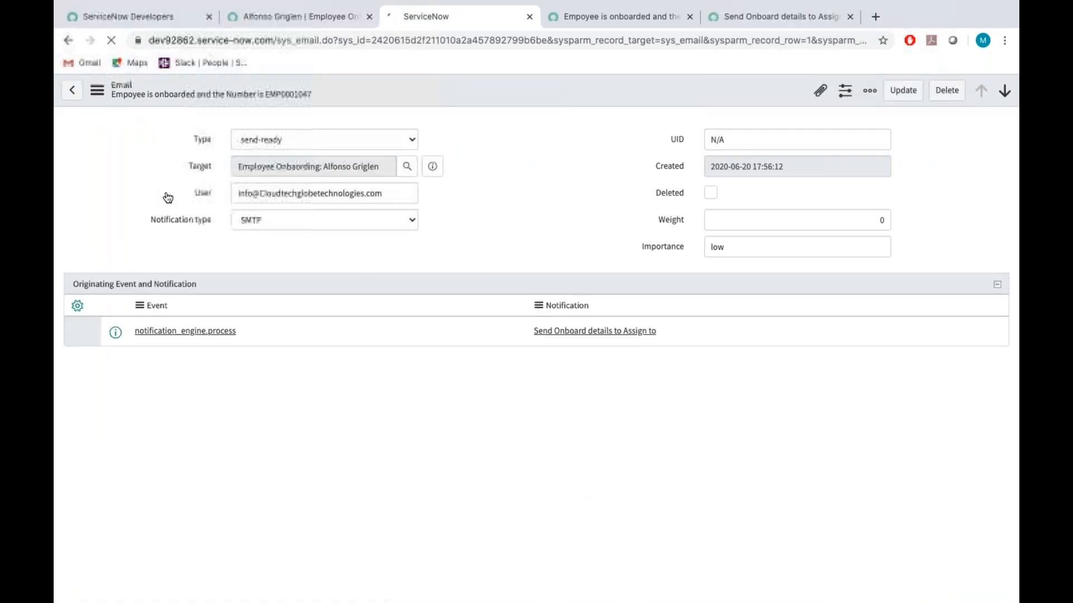
scroll(134, 335, down, 5)
click(103, 373)
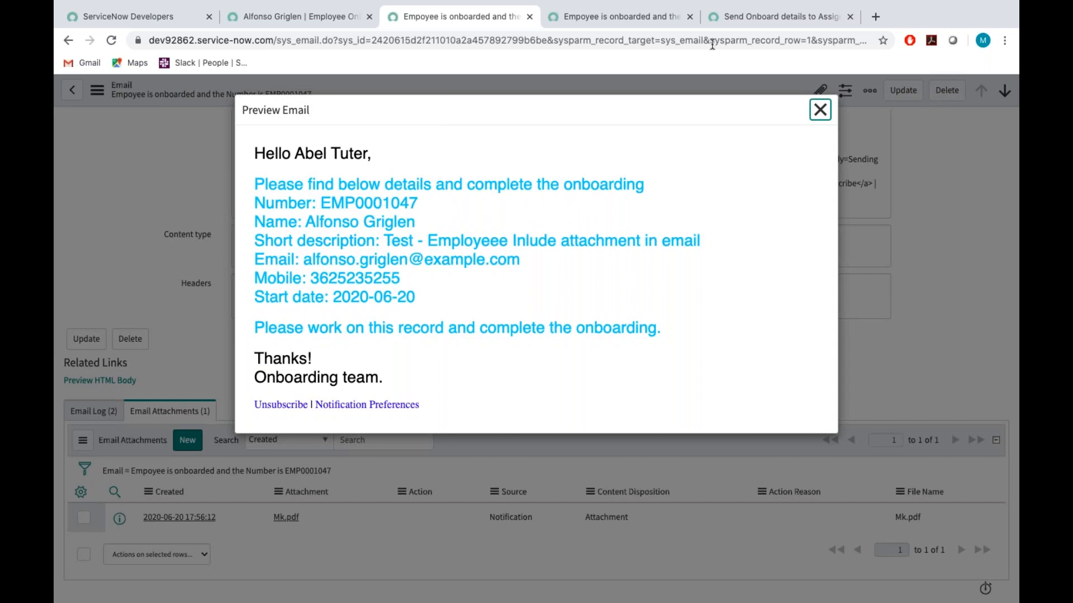
Compare the notification's Omit watermark setting with the end of the email preview, close the preview and return to the notification's content settings.
click(743, 16)
scroll(260, 363, down, 5)
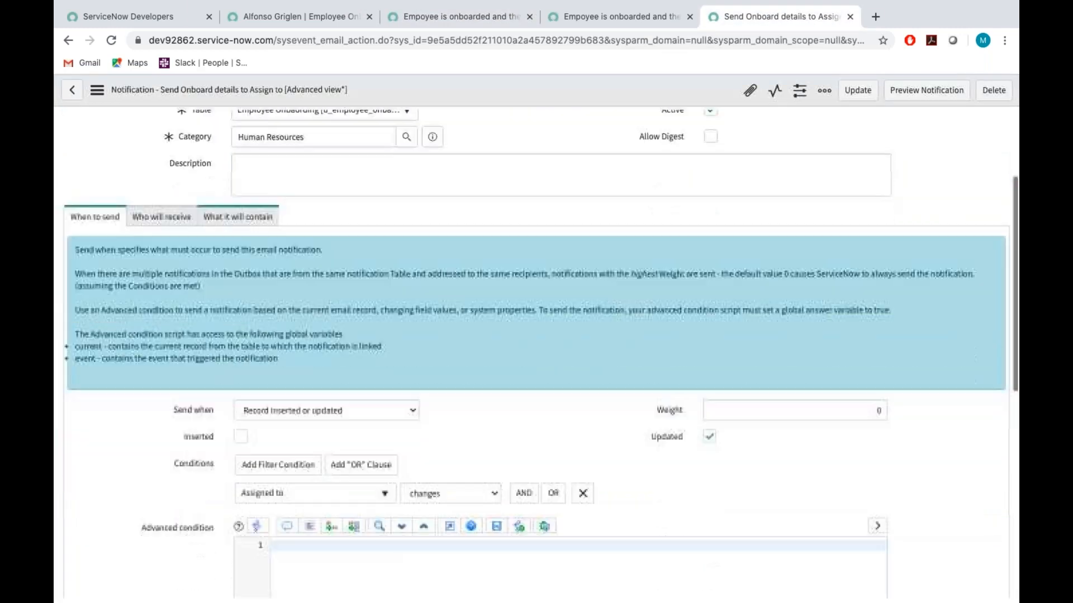
scroll(261, 363, down, 2)
scroll(230, 187, up, 4)
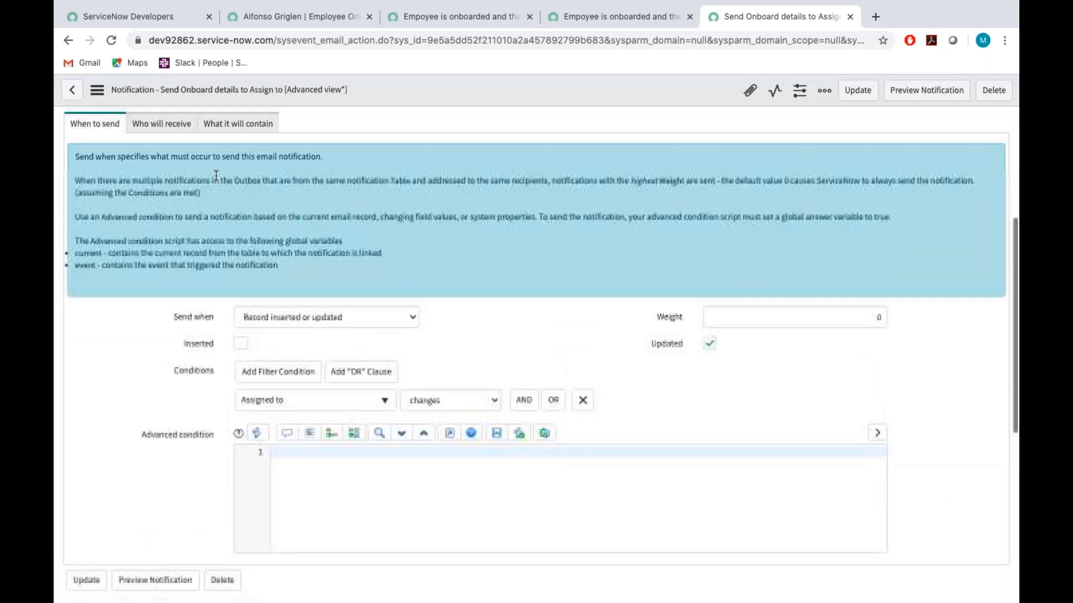
click(229, 187)
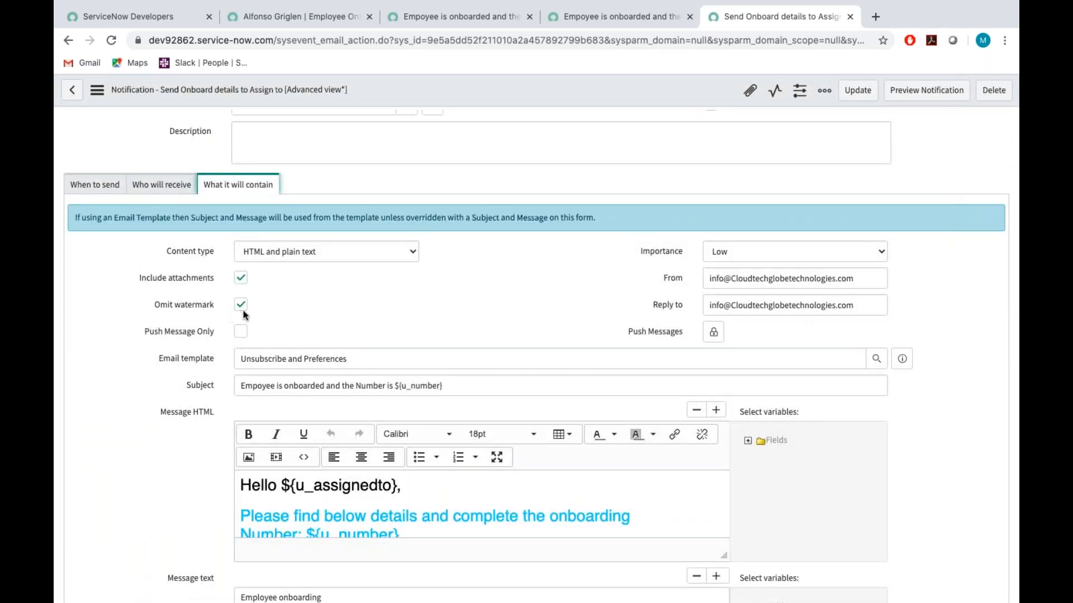
click(463, 17)
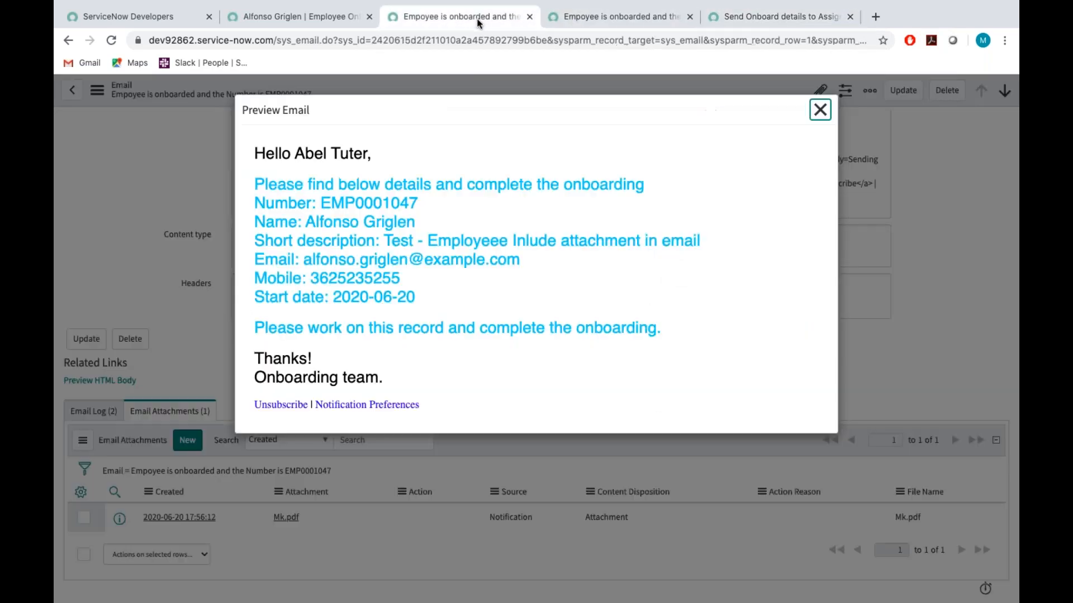
click(449, 404)
click(820, 110)
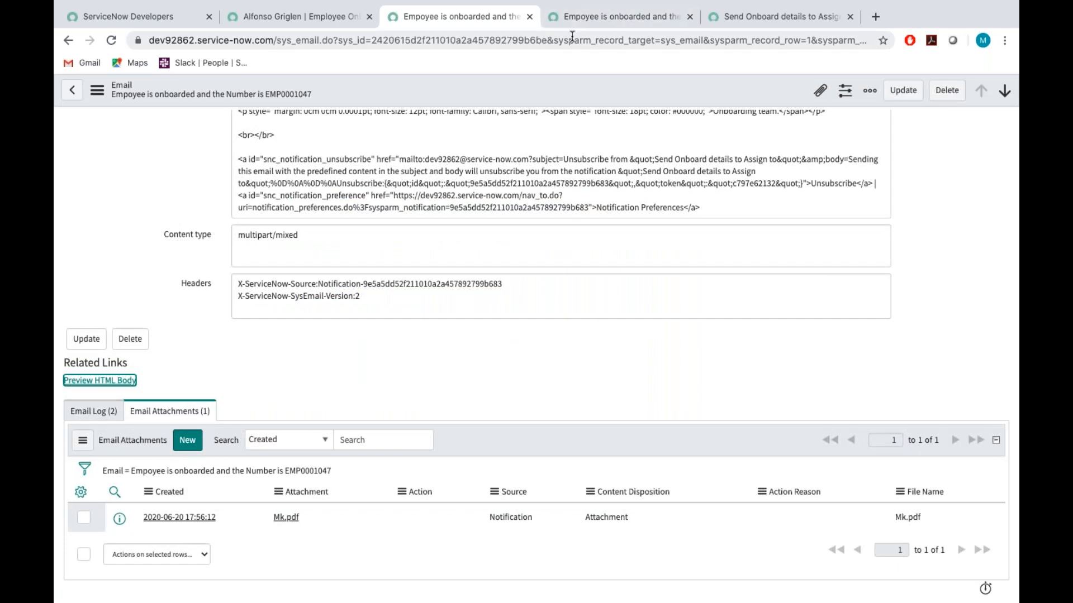
click(720, 19)
scroll(451, 296, down, 2)
scroll(452, 298, down, 1)
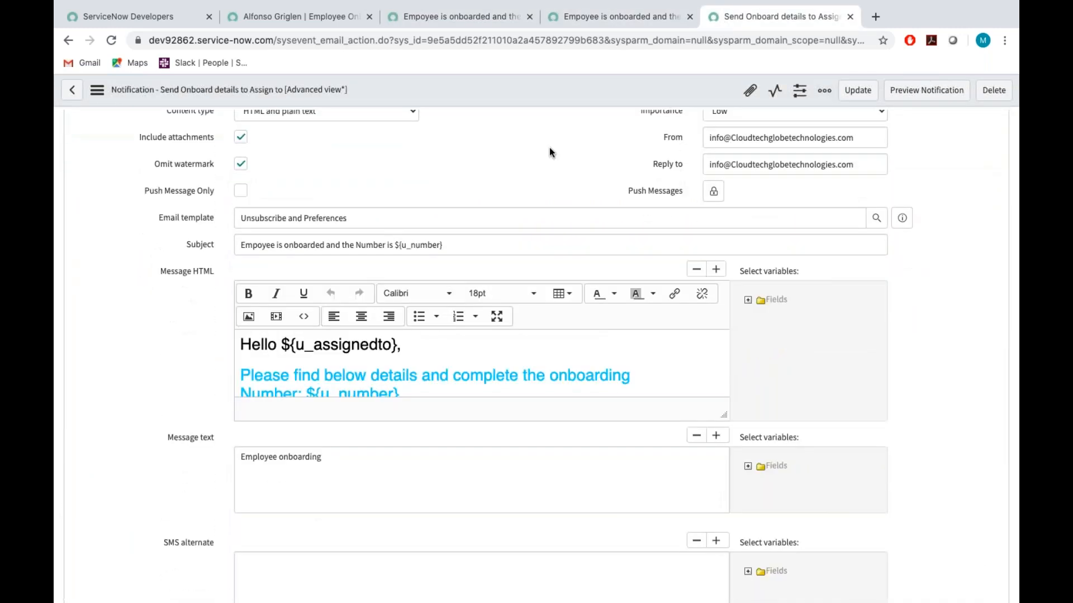
Switch to the Word document Document4 and add the heading "Email scripts :" on a new page at the end.
key(ctrl+Left)
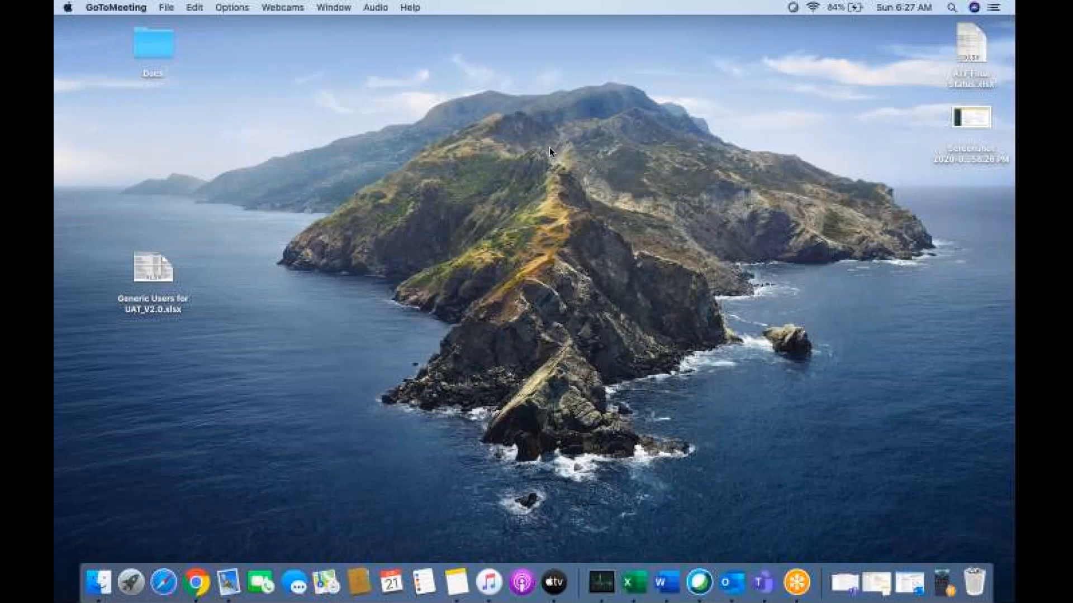
key(ctrl+Right)
key(ctrl+Right)
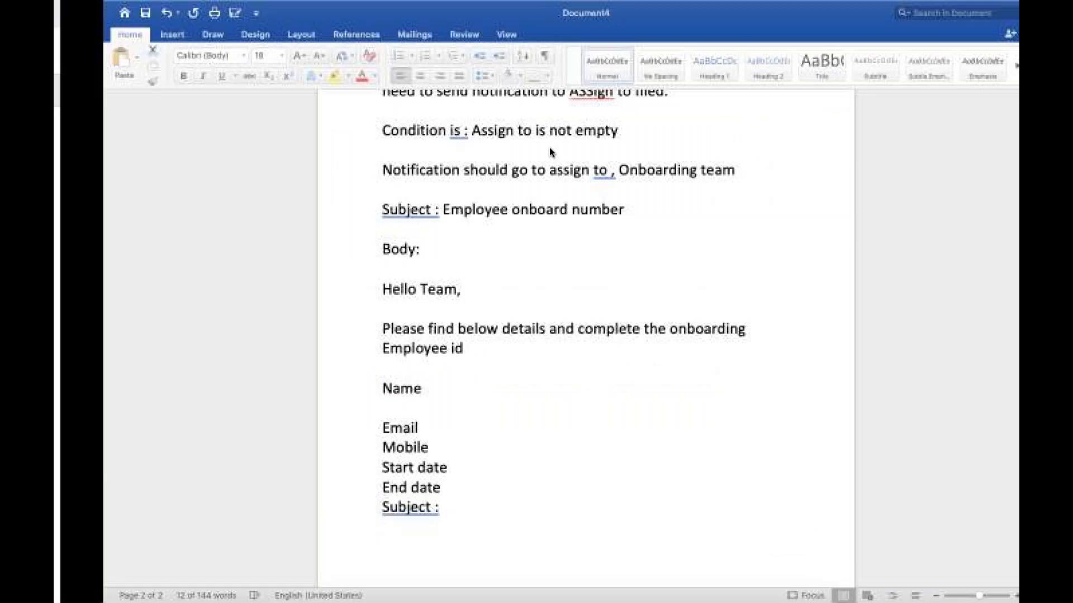
scroll(373, 467, down, 3)
click(362, 489)
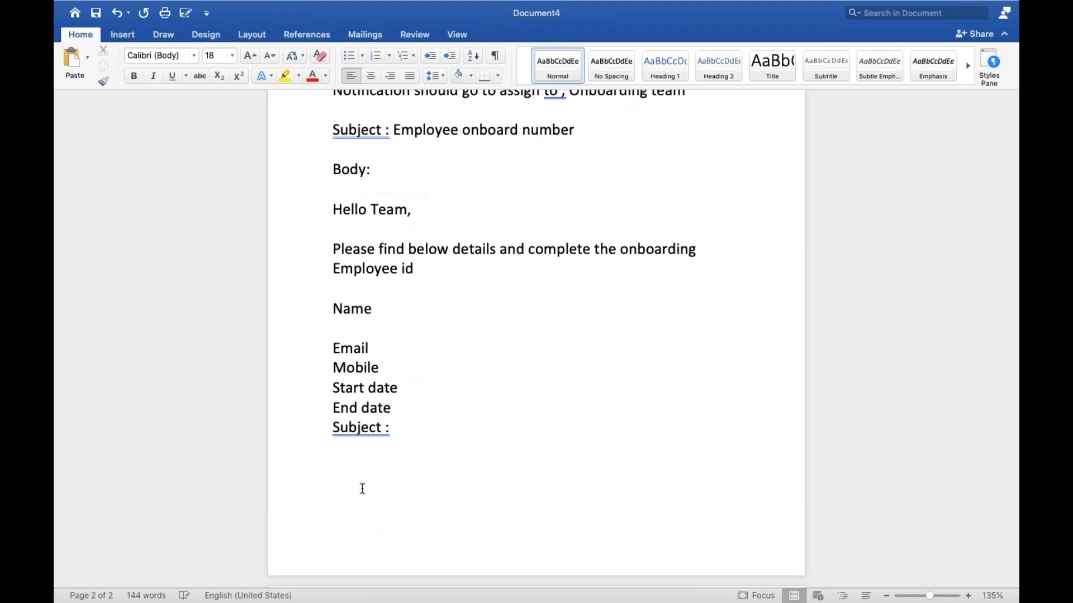
key(super+Return)
text(Email scrip)
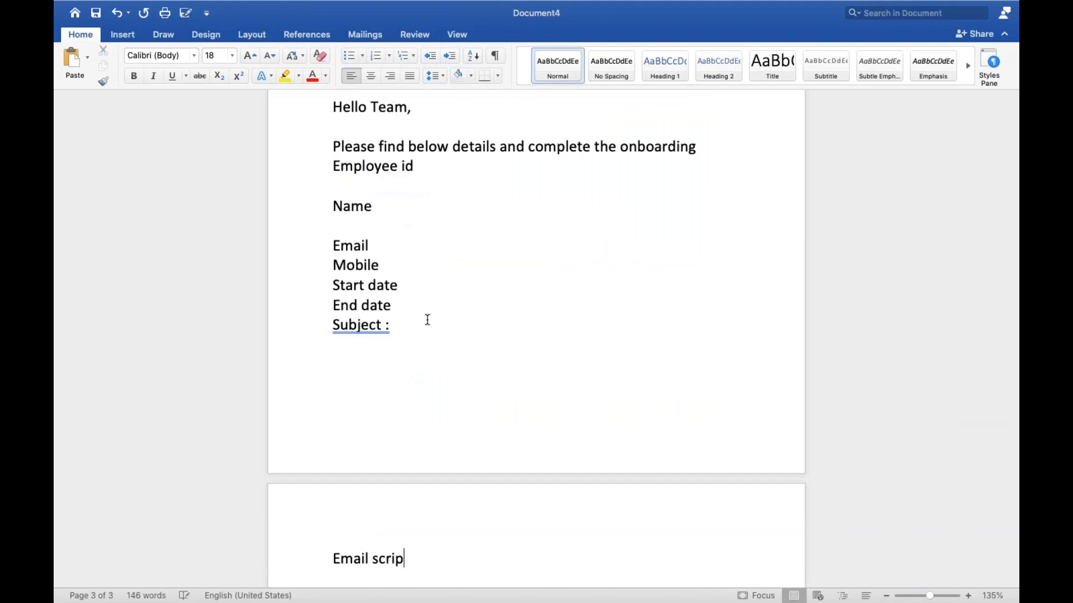
text(ts :)
key(Return)
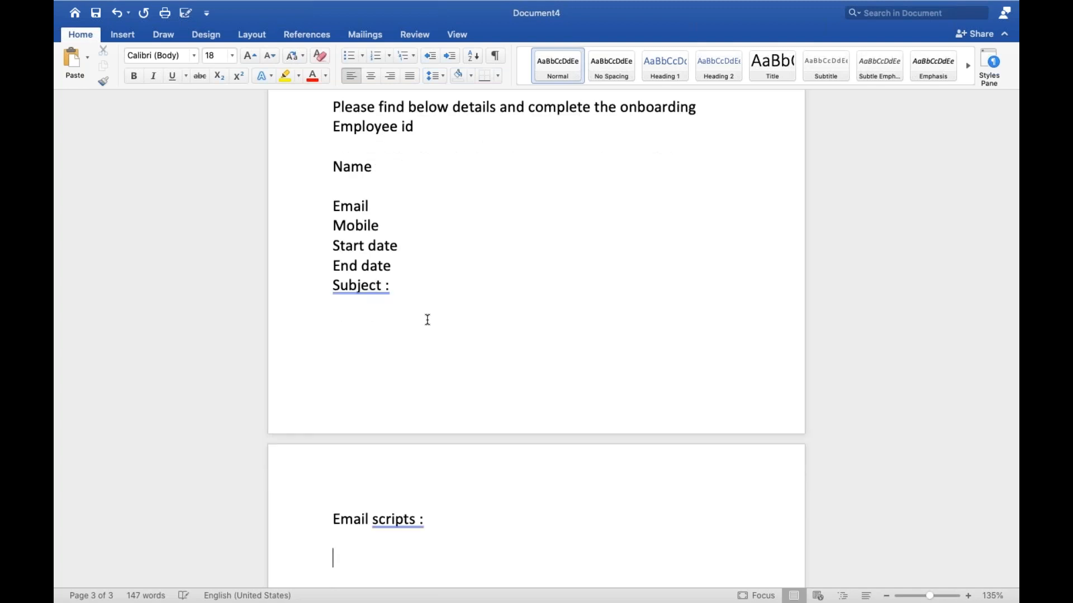
Write "You can write some conetent and you will use that content several times" below the Email scripts heading.
text(You ca)
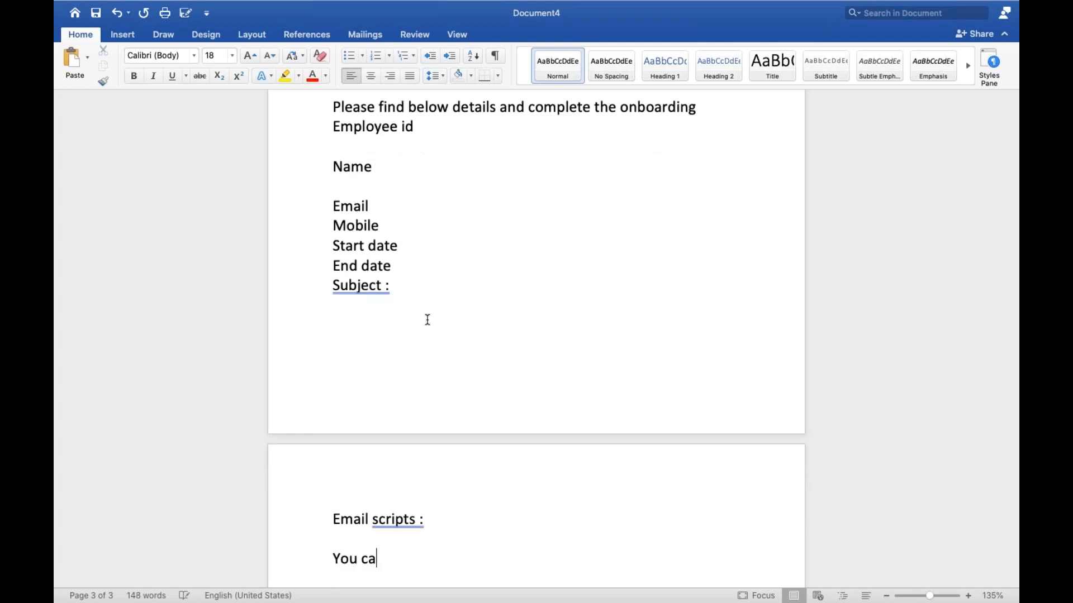
text(n write some cone)
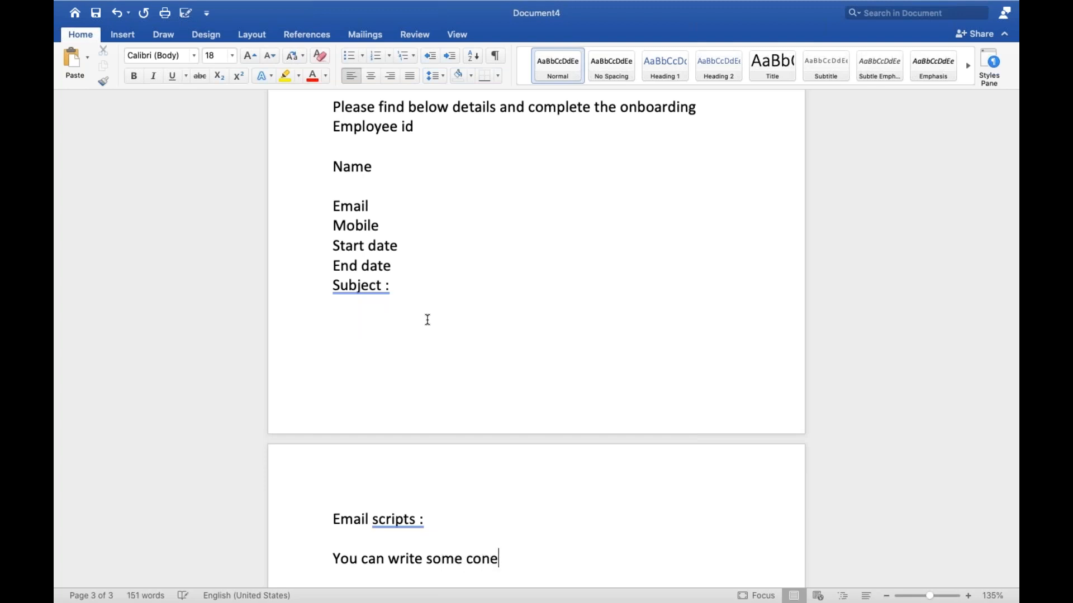
text(tent a)
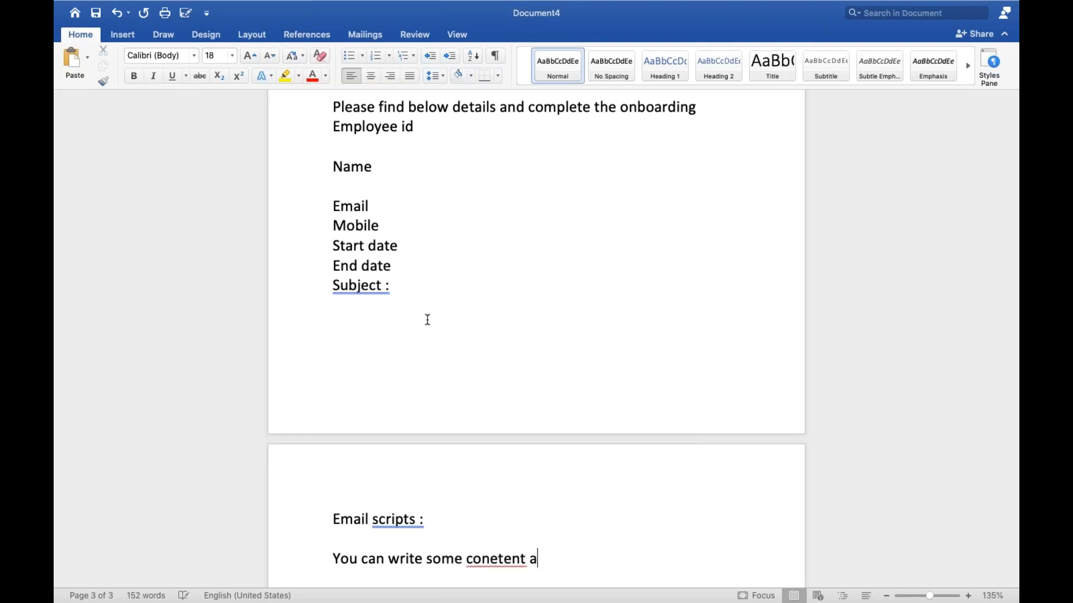
text(nd y)
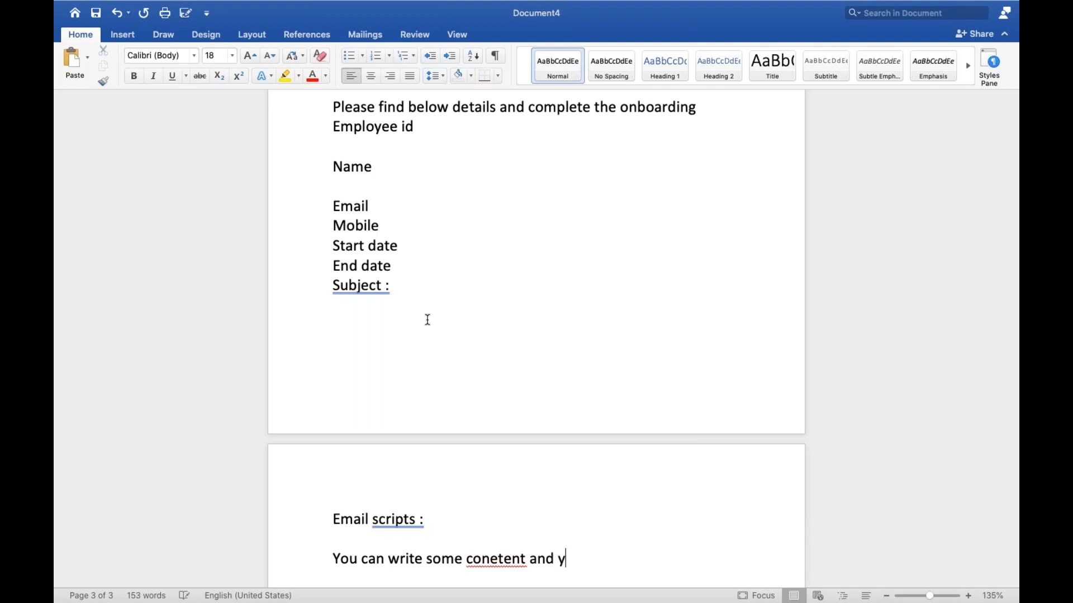
text(ou will use that con)
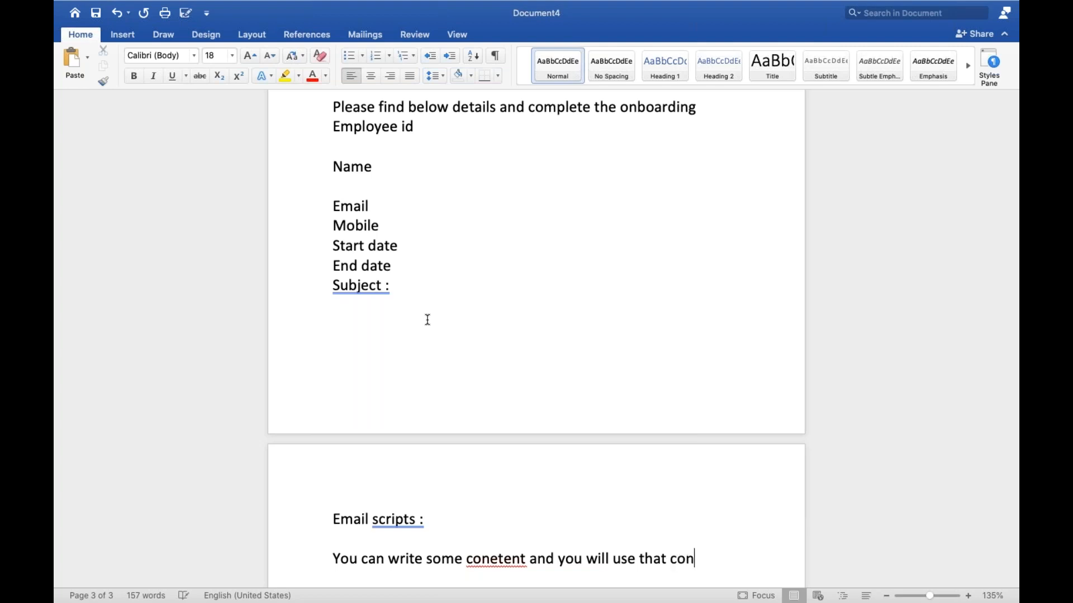
text(tent se)
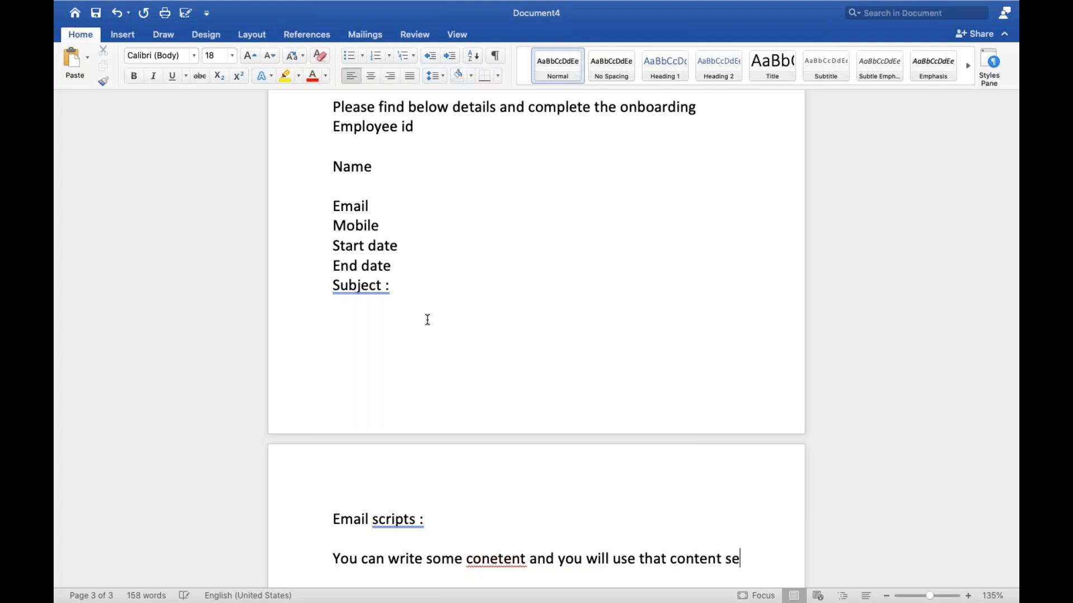
text(varal times)
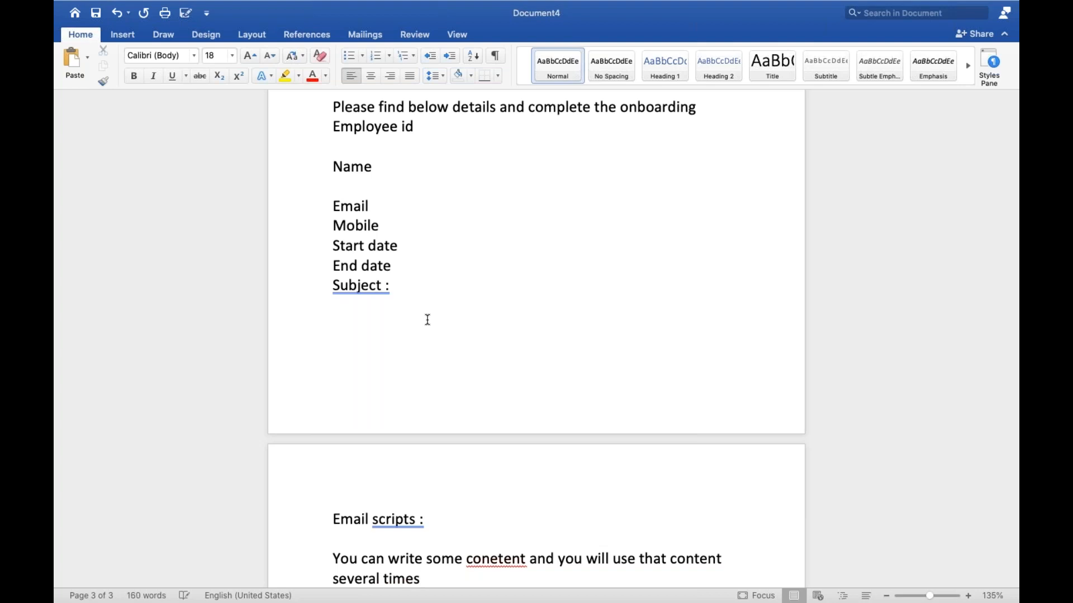
Switch from the Word document back to the ServiceNow notification in the browser.
scroll(427, 320, down, 2)
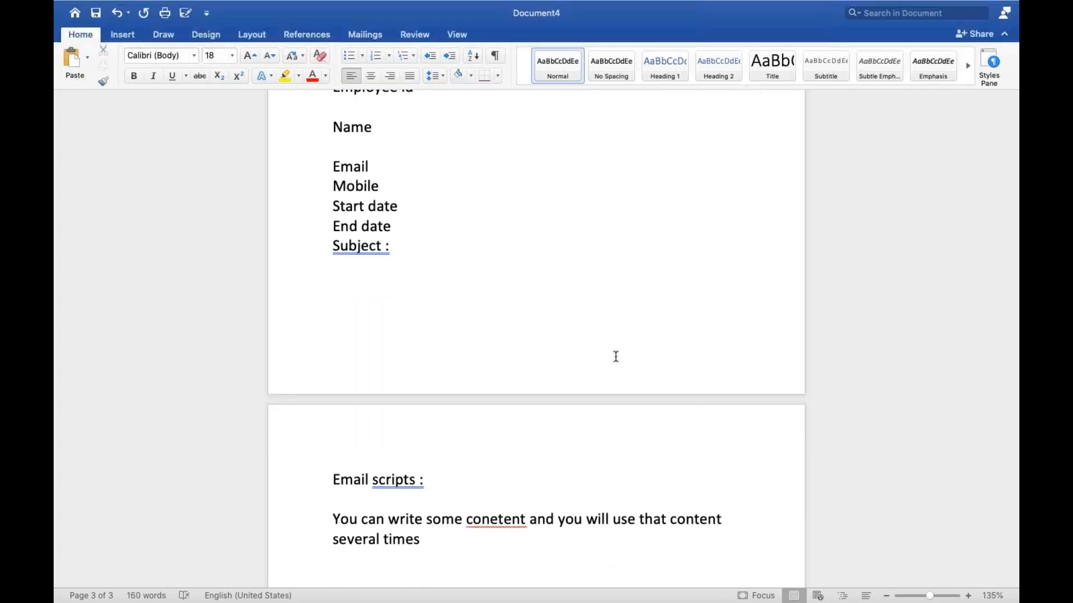
key(ctrl+Left)
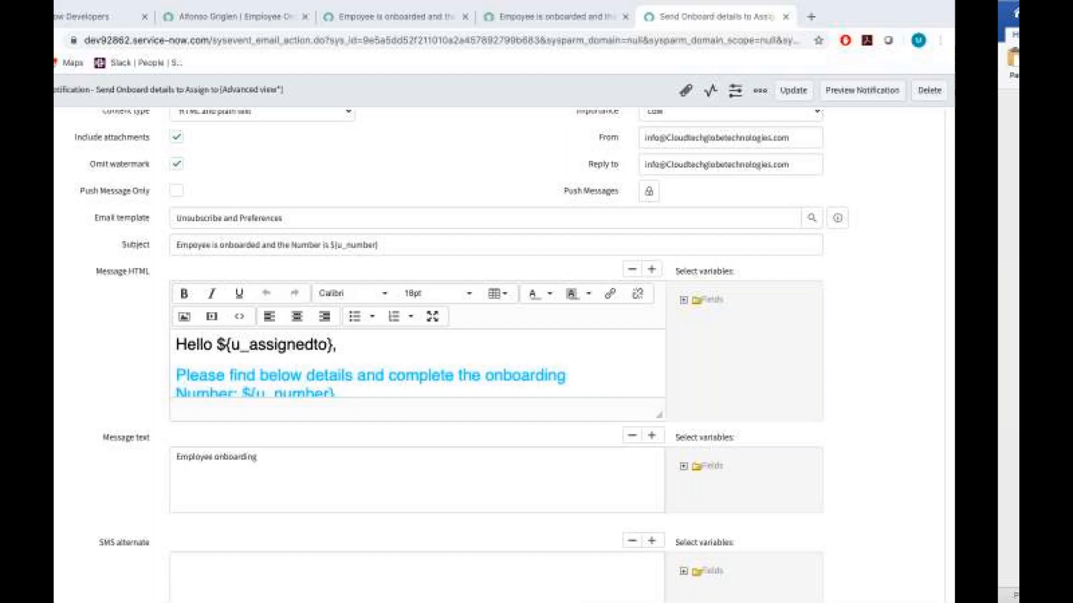
key(ctrl+Left)
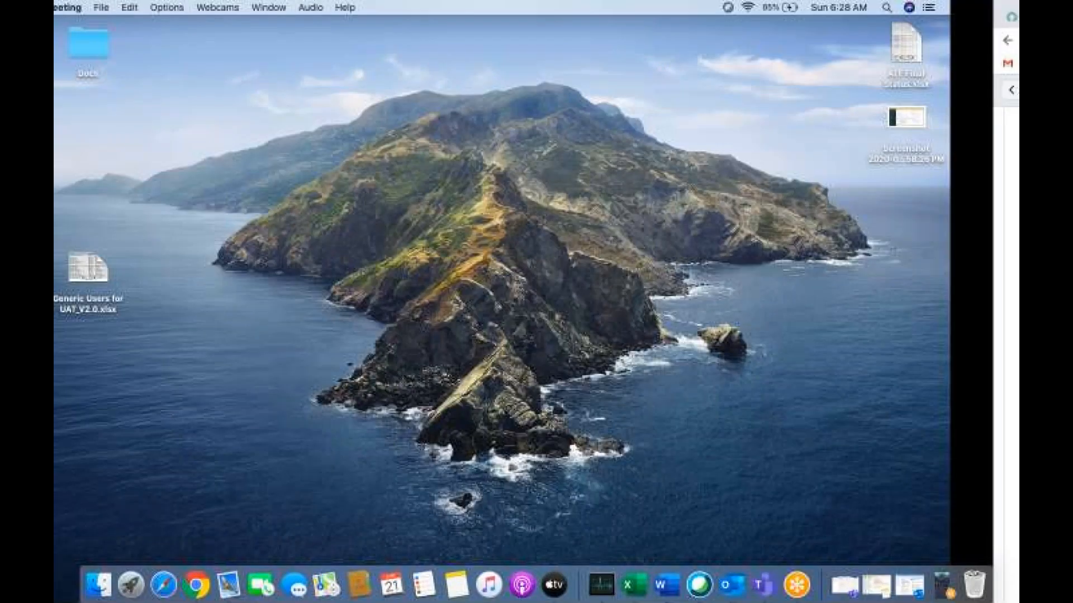